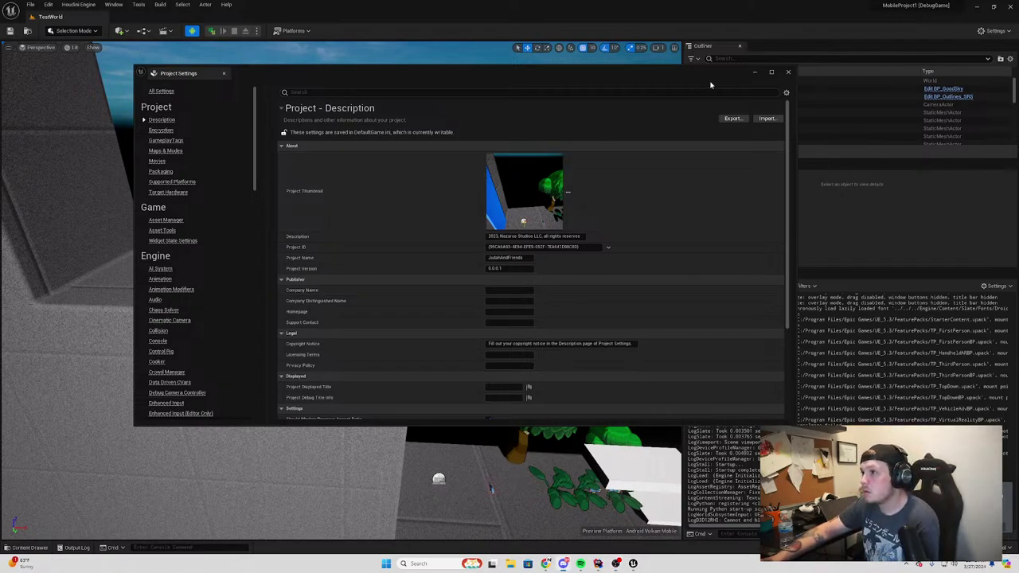
Close the Project Settings window to get back to the TestWorld level view
click(788, 72)
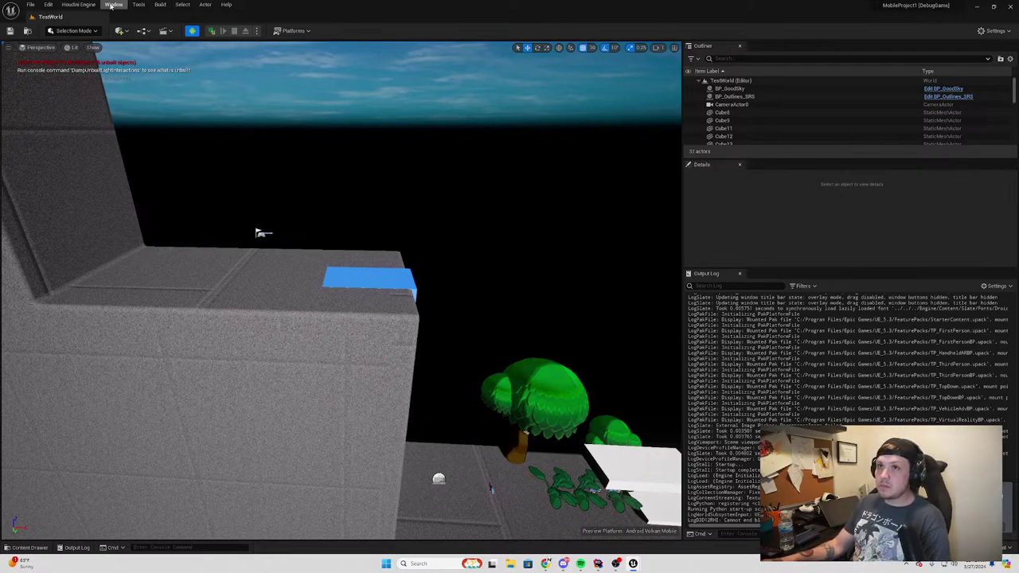
click(35, 7)
click(63, 106)
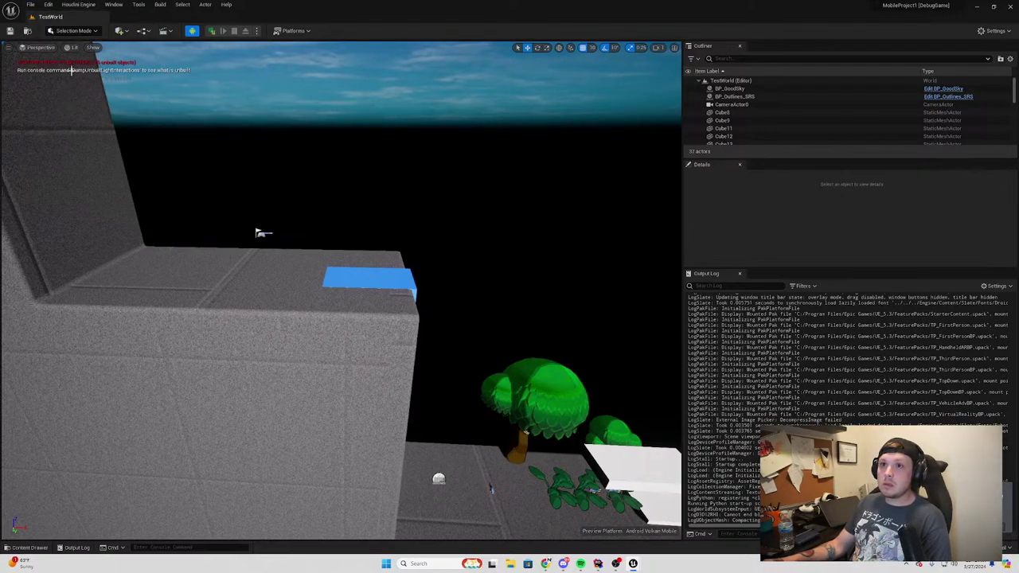
click(194, 31)
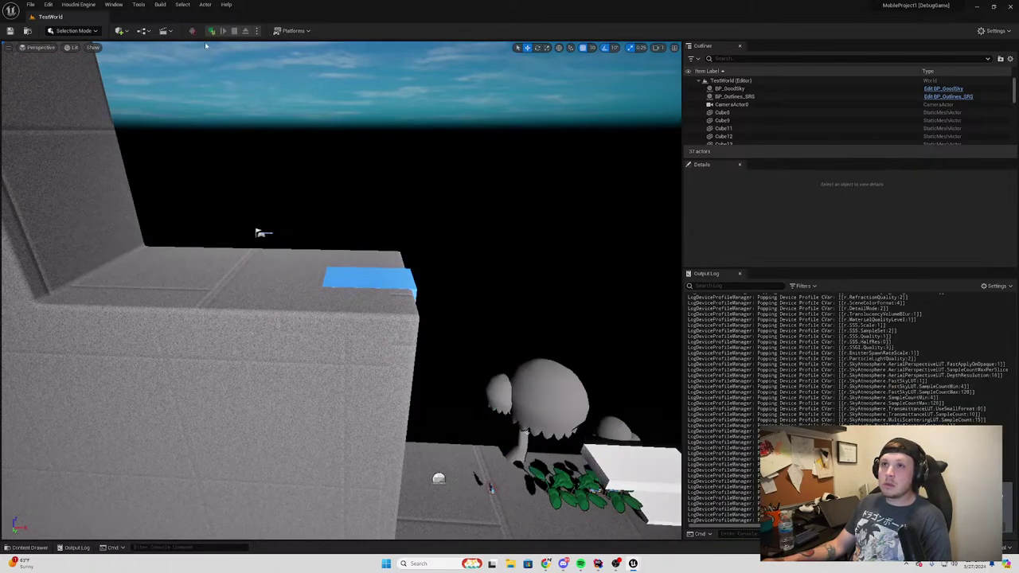
click(168, 8)
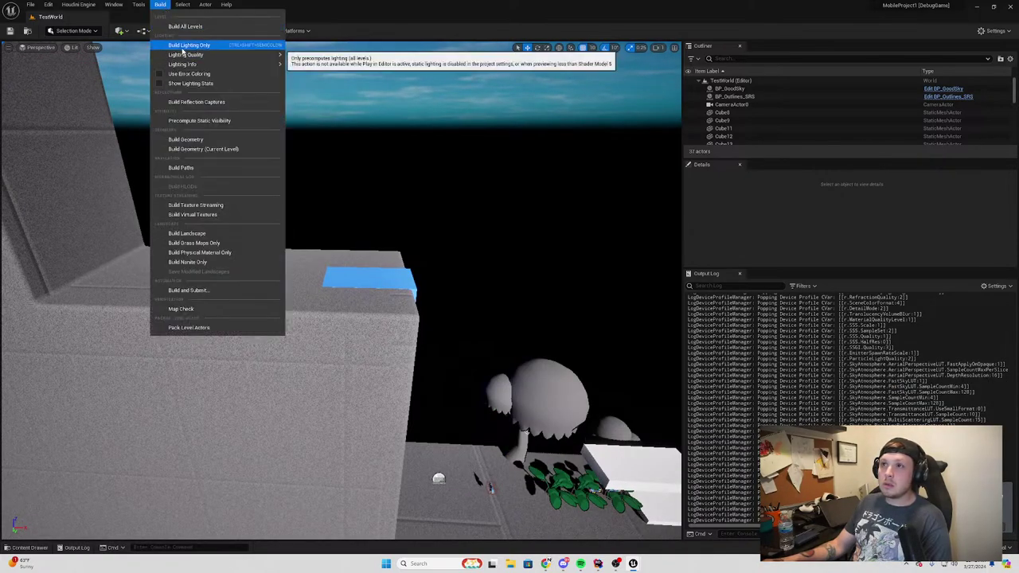
click(350, 14)
click(192, 31)
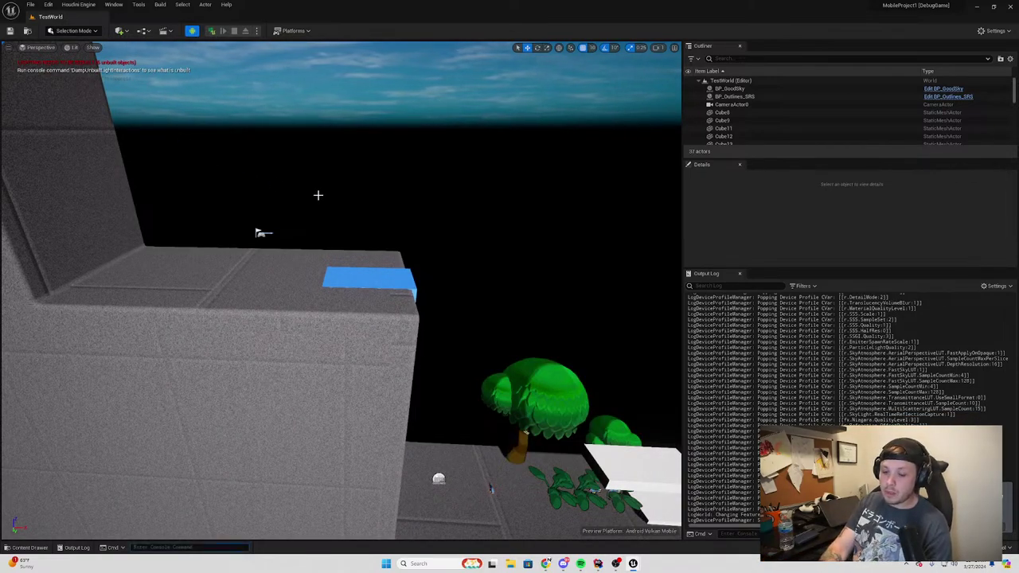
Enter 'du' in the Cmd console field to list the Dump commands
text(dump)
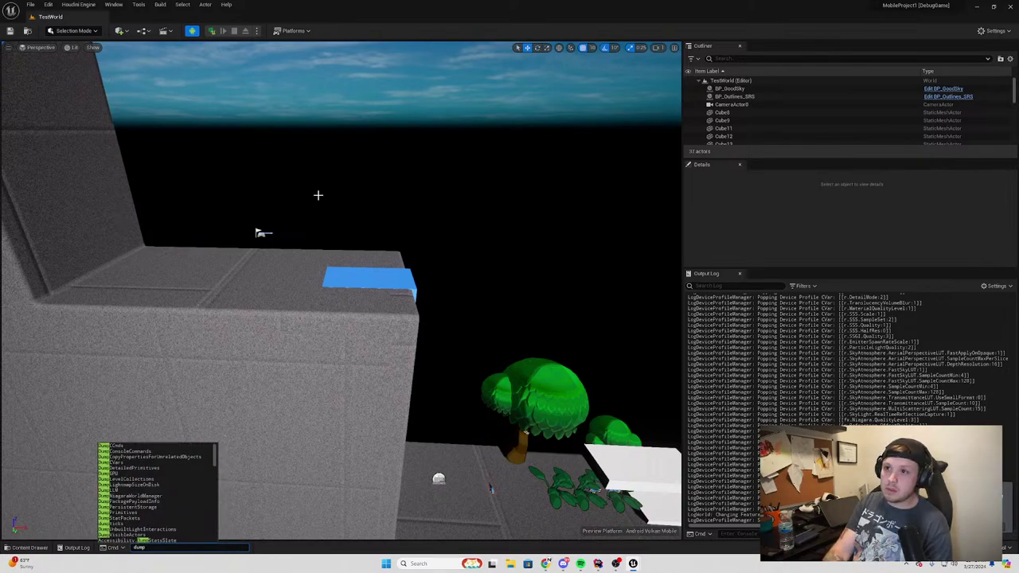
click(318, 117)
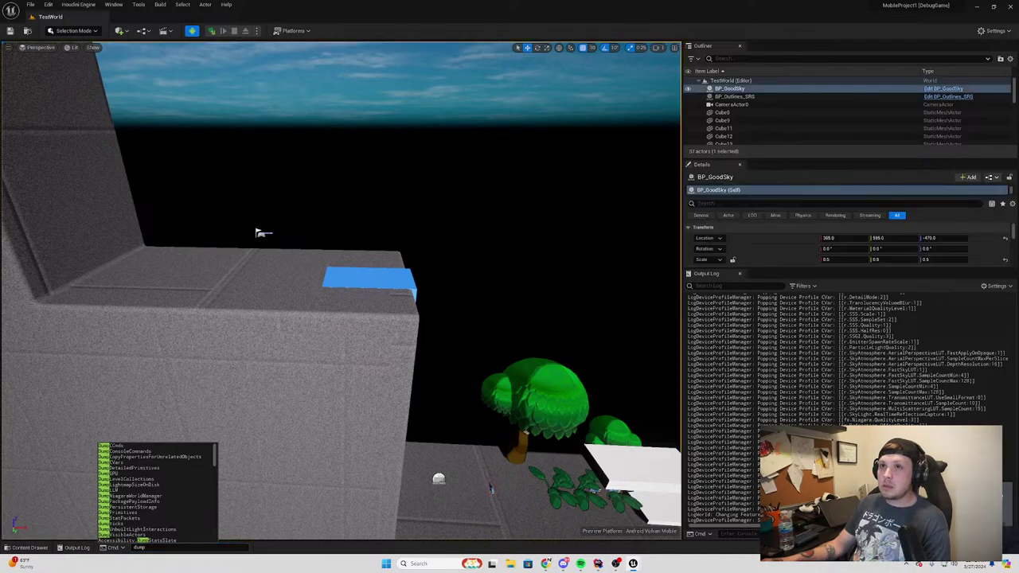
click(191, 33)
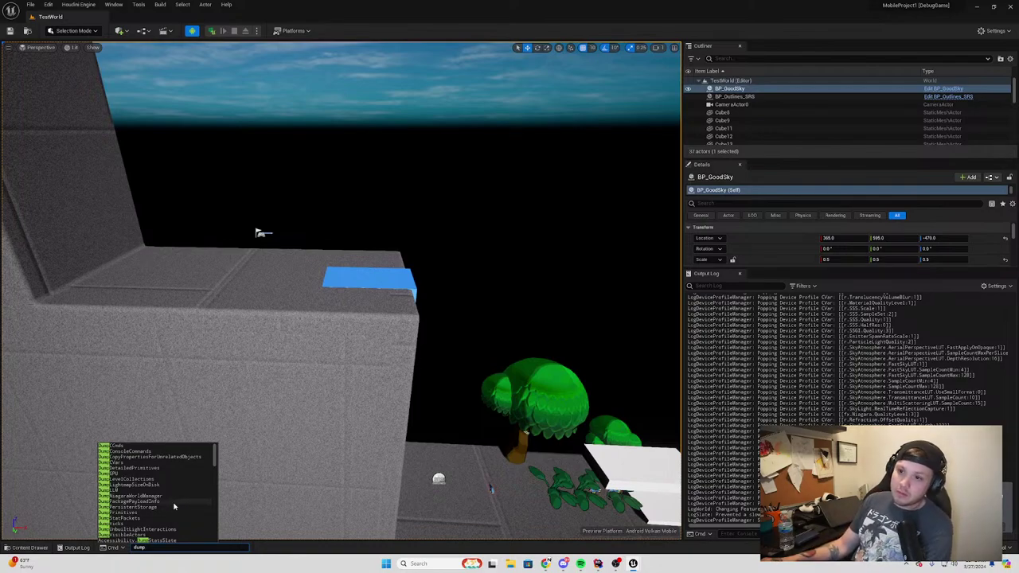
Scroll through the Dump command suggestions, then bring up the Content Drawer's Content folder
scroll(182, 499, down, 2)
scroll(180, 503, down, 2)
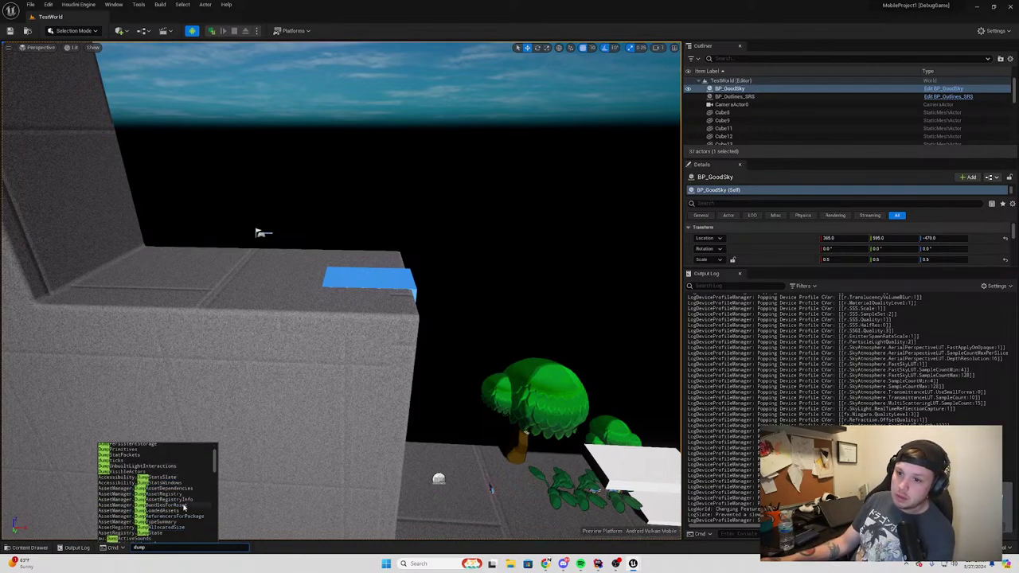
scroll(183, 506, down, 2)
scroll(172, 507, down, 2)
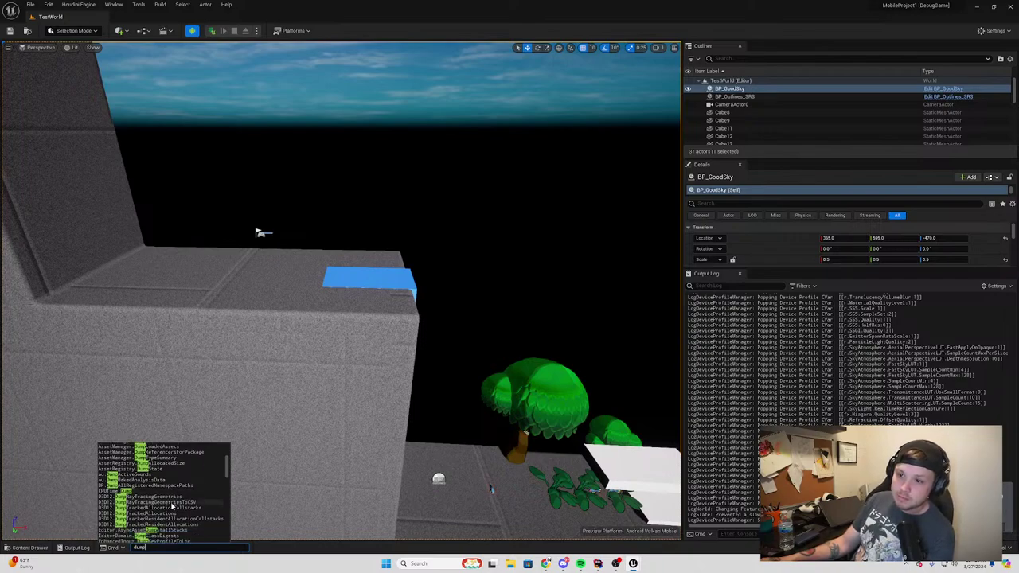
scroll(172, 506, down, 2)
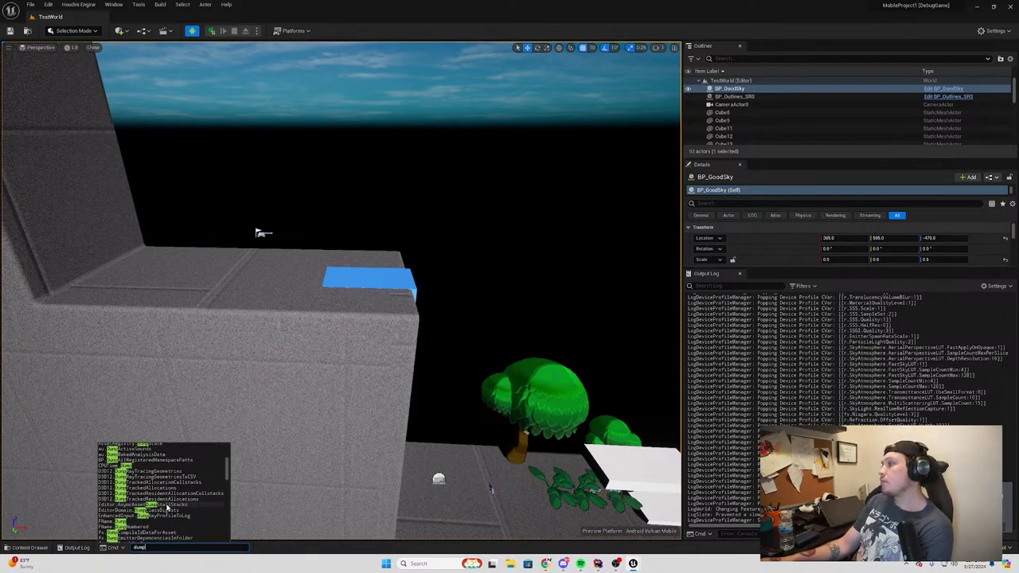
scroll(172, 510, down, 2)
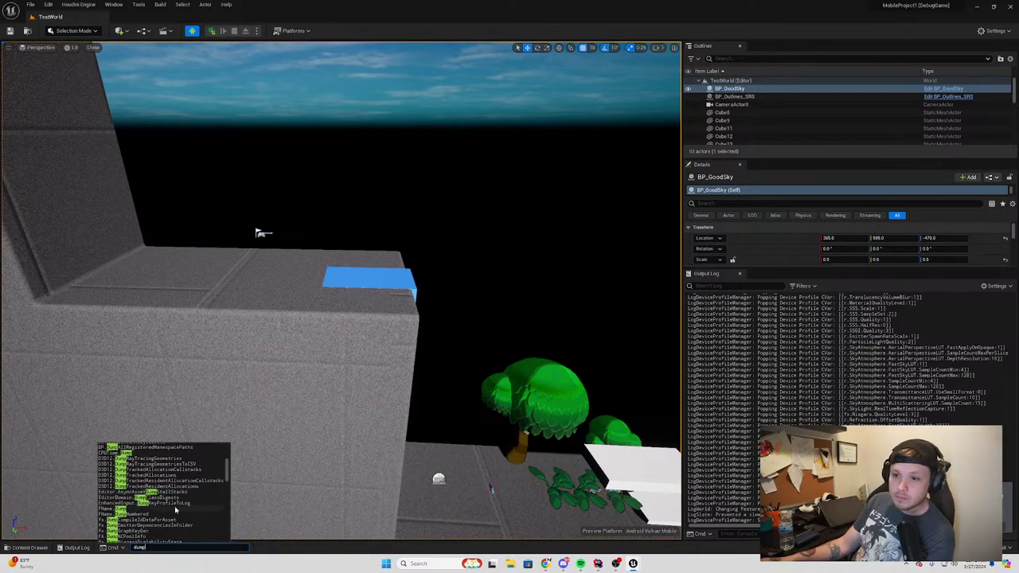
scroll(175, 509, down, 2)
scroll(180, 507, down, 2)
scroll(186, 505, down, 2)
scroll(186, 505, down, 2)
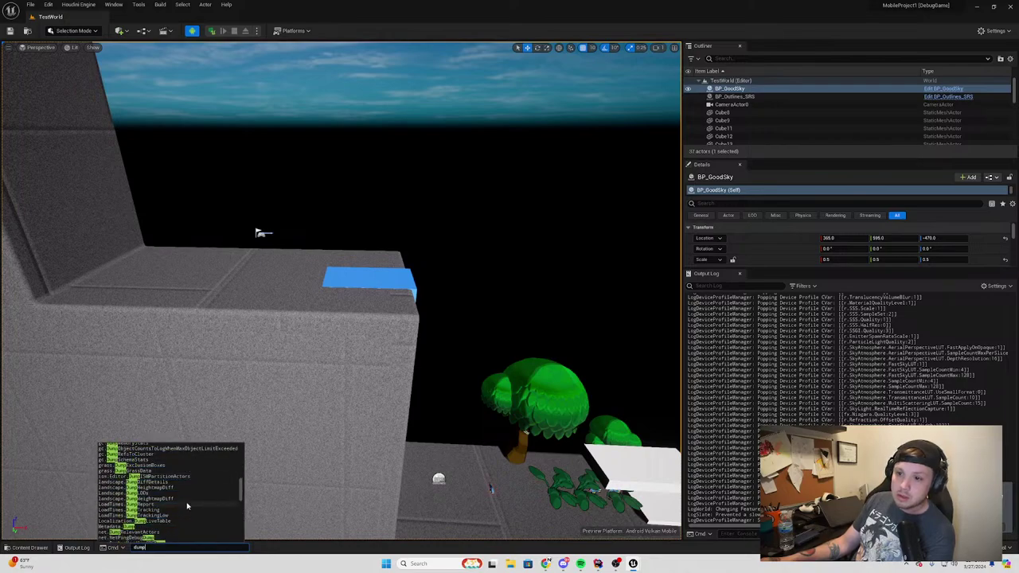
scroll(184, 506, down, 2)
scroll(183, 508, down, 2)
scroll(180, 509, down, 2)
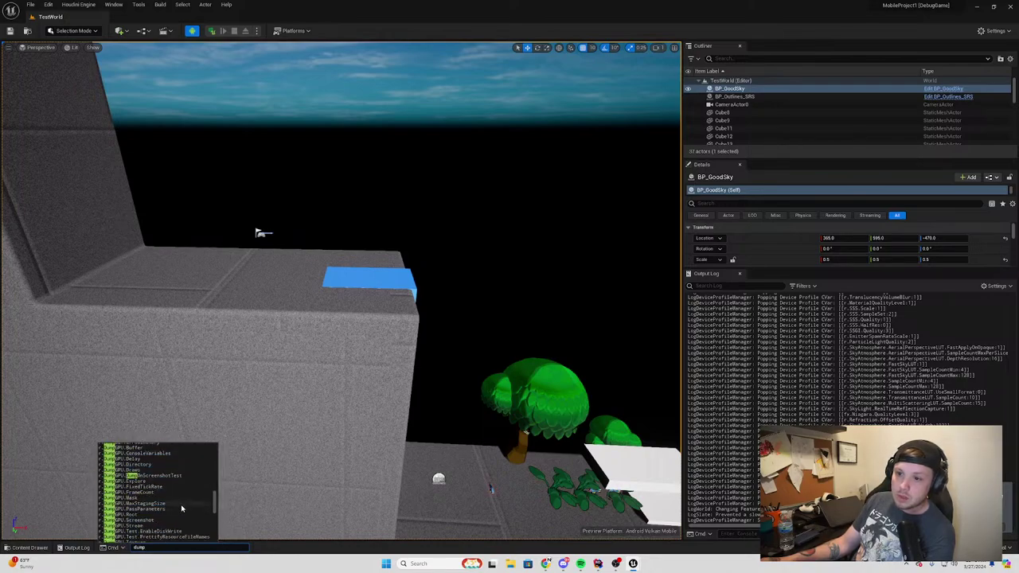
scroll(181, 507, up, 5)
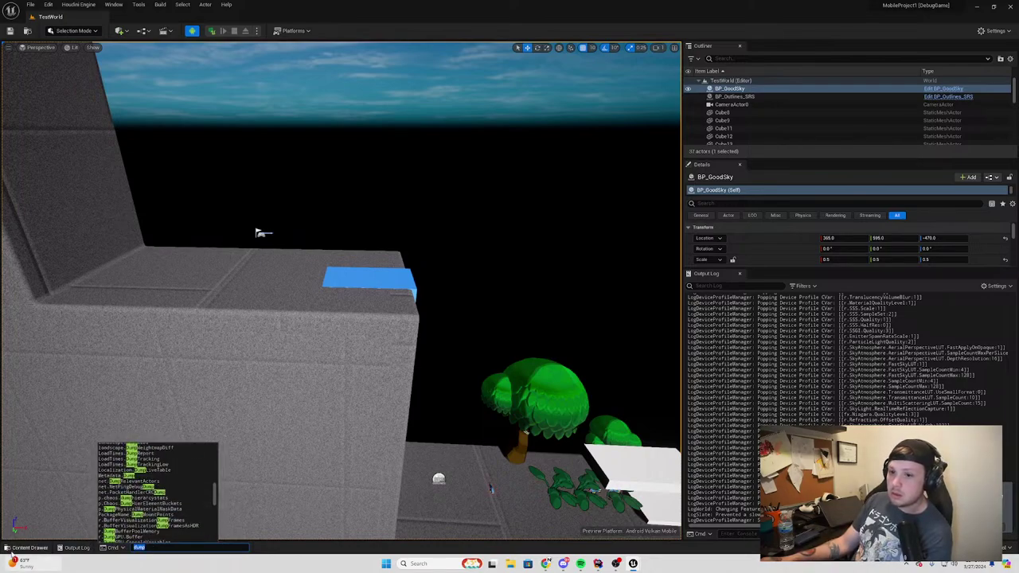
click(24, 548)
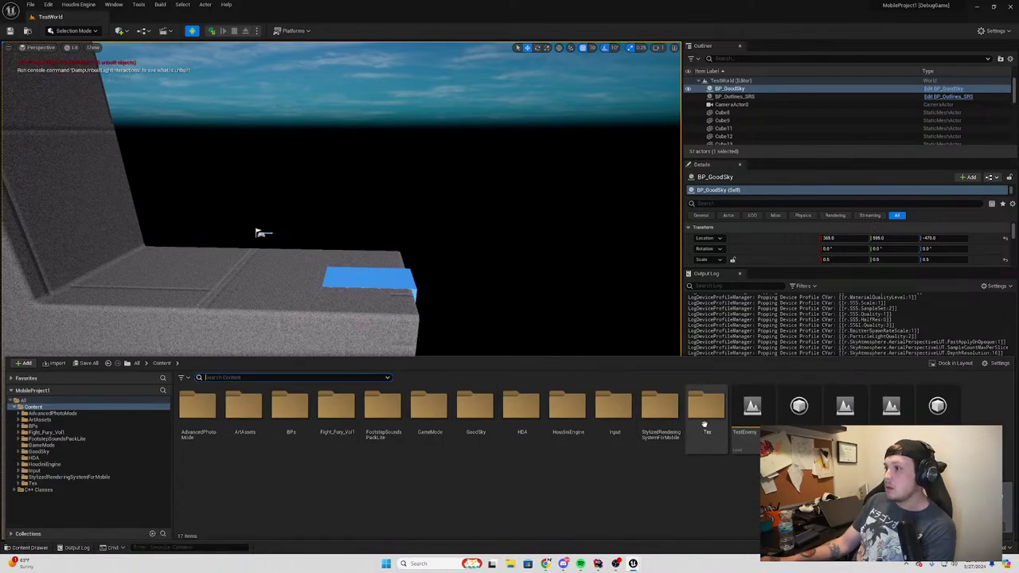
Open the TestEnemy level and start playing it in the selected viewport
double_click(740, 427)
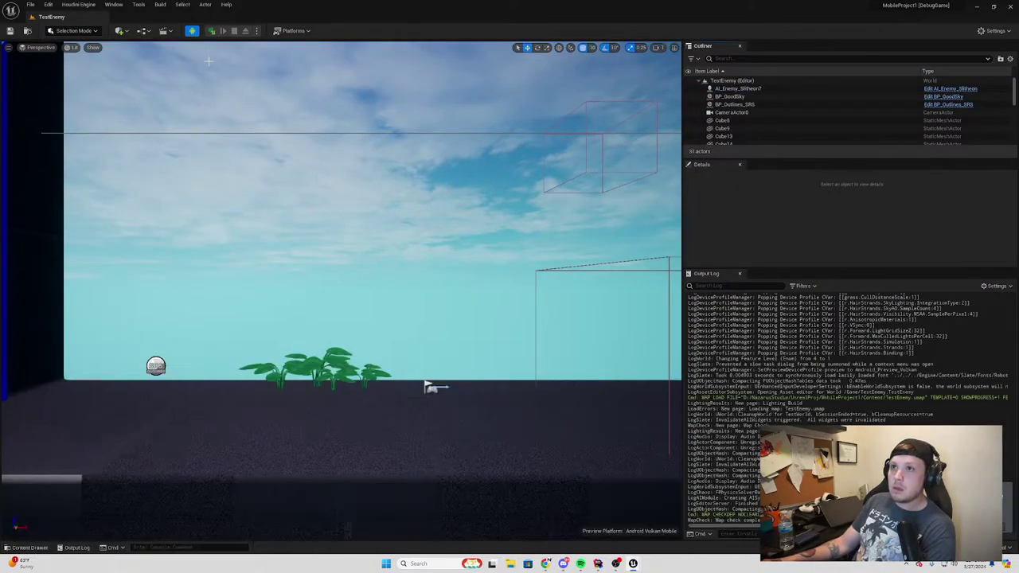
click(255, 32)
click(267, 51)
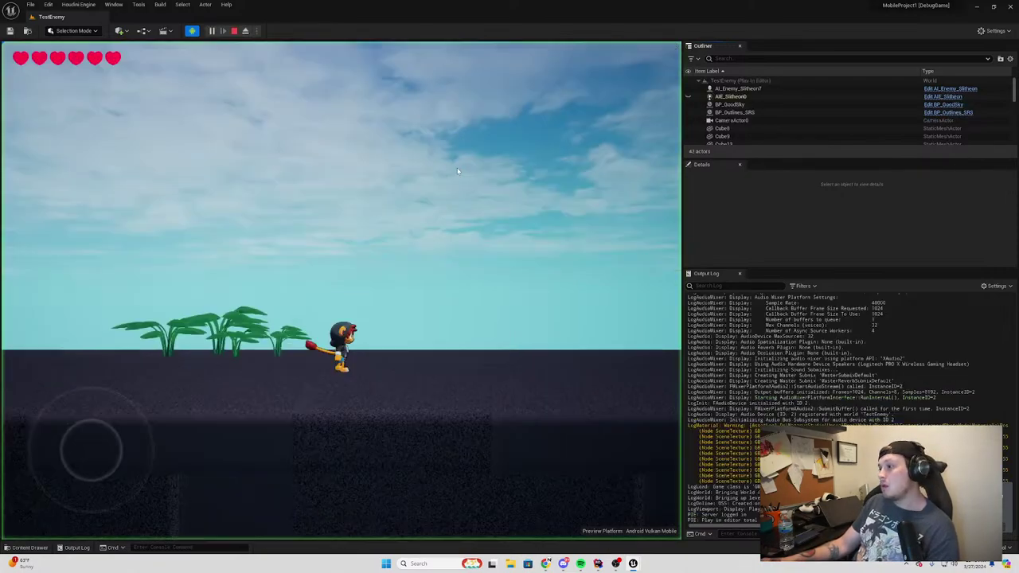
Run left, climb the blue wall, swing the weapon, and wall-jump across the dark platform
key(a)
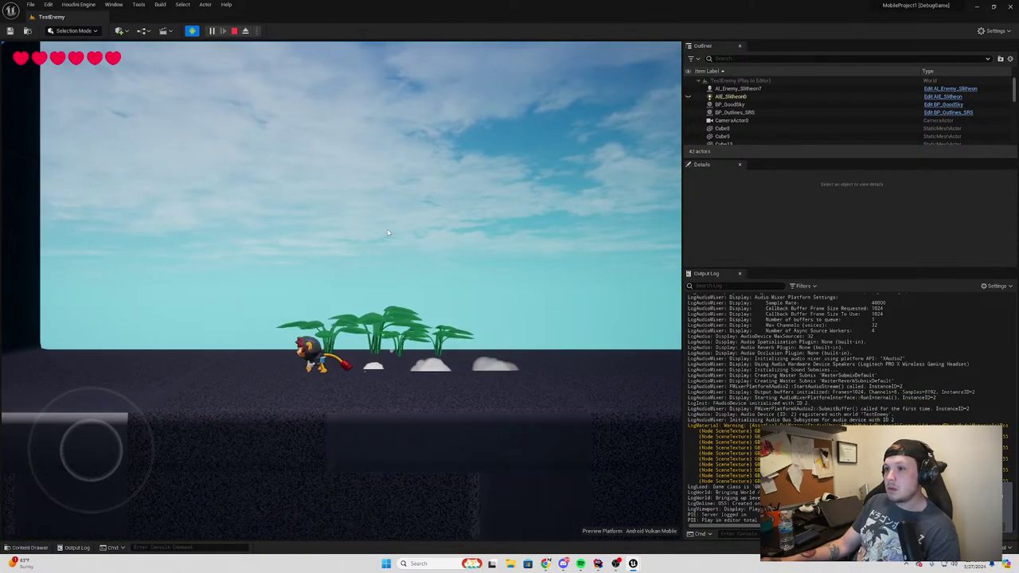
key(space)
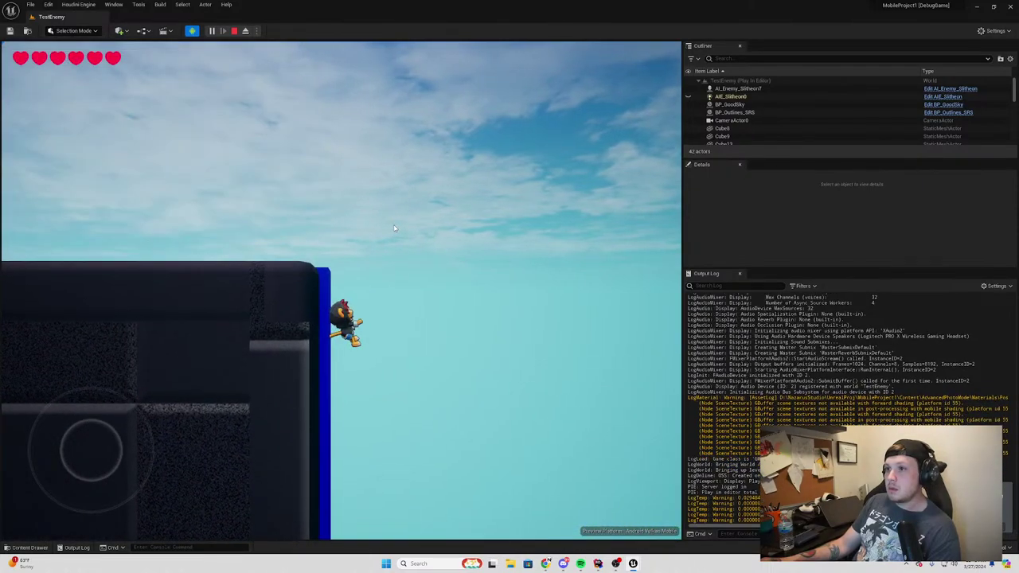
click(388, 228)
key(a)
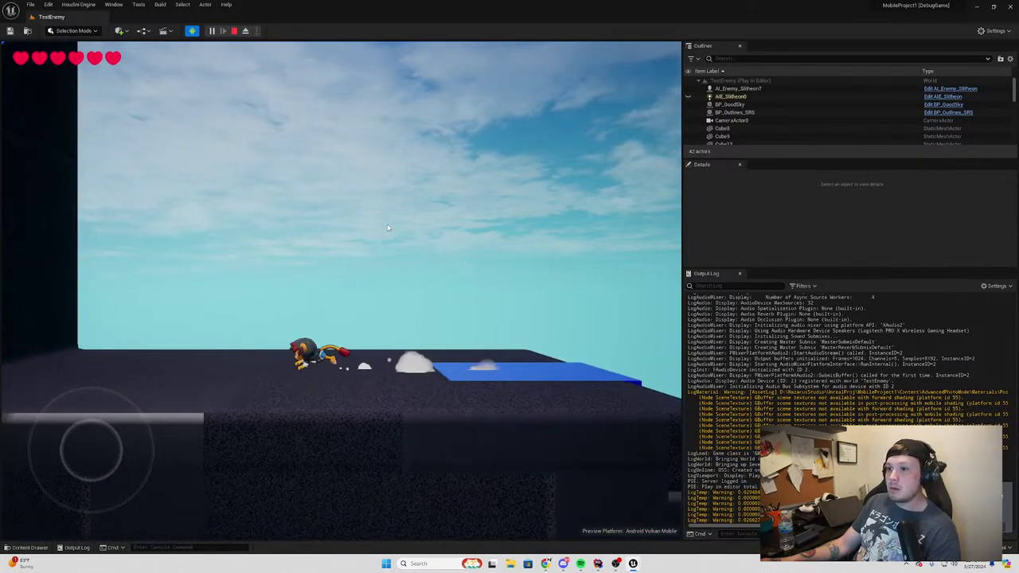
key(space)
key(a)
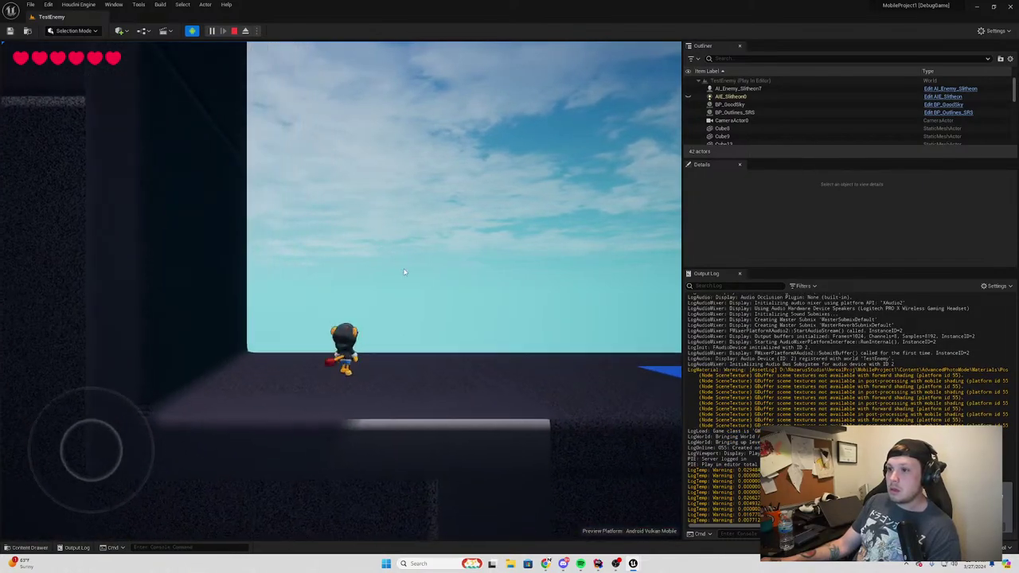
key(space)
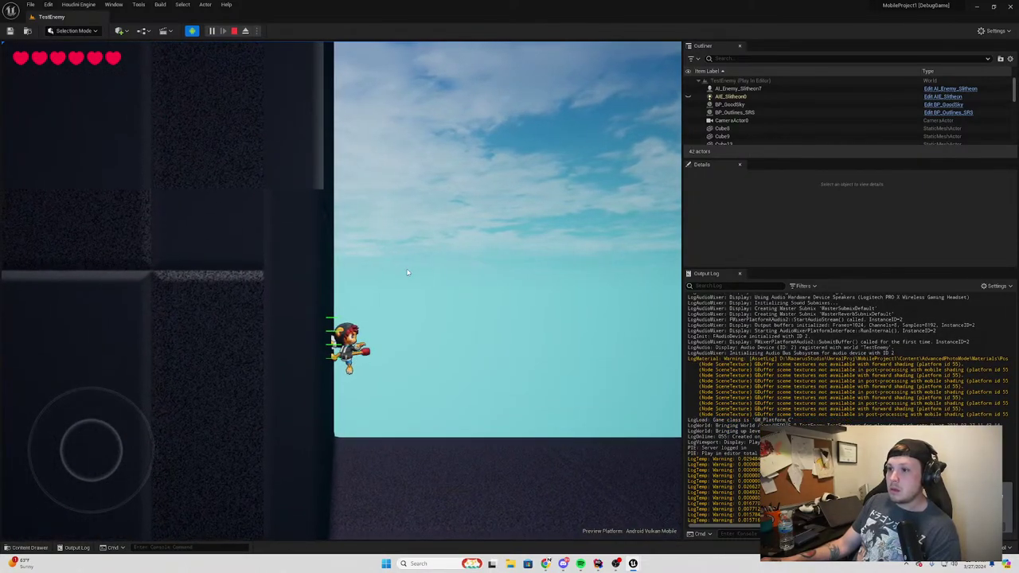
key(space)
Attack, high-jump, test a touch swipe, chain sword dashes right, then stop the session
click(420, 270)
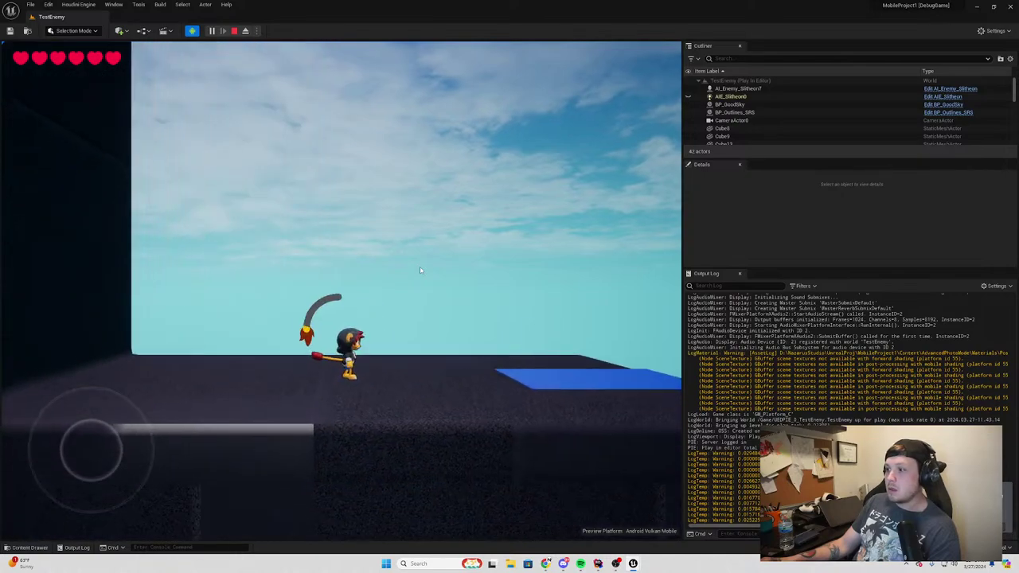
key(space)
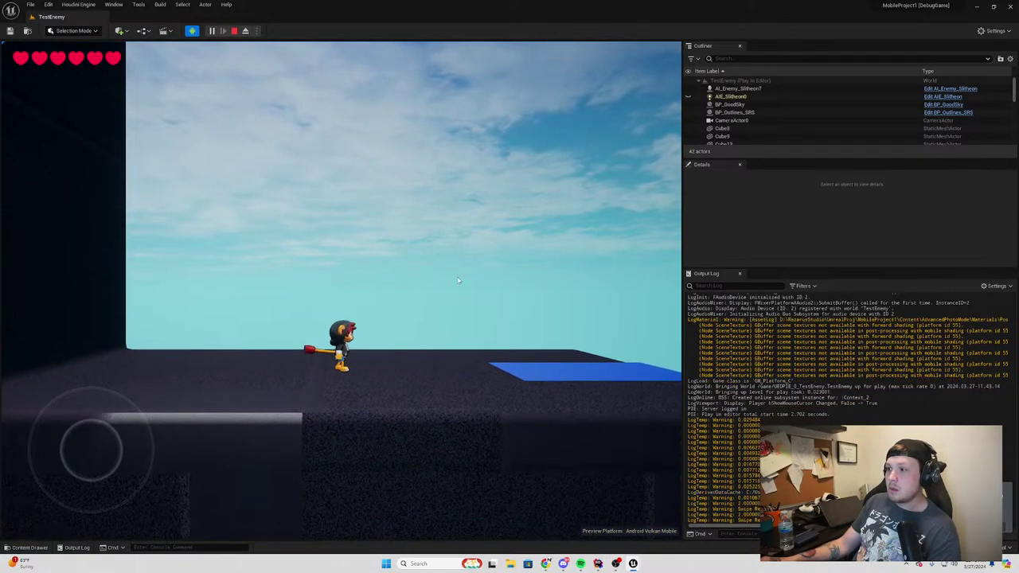
drag(420, 270, 553, 270)
click(471, 274)
click(471, 274)
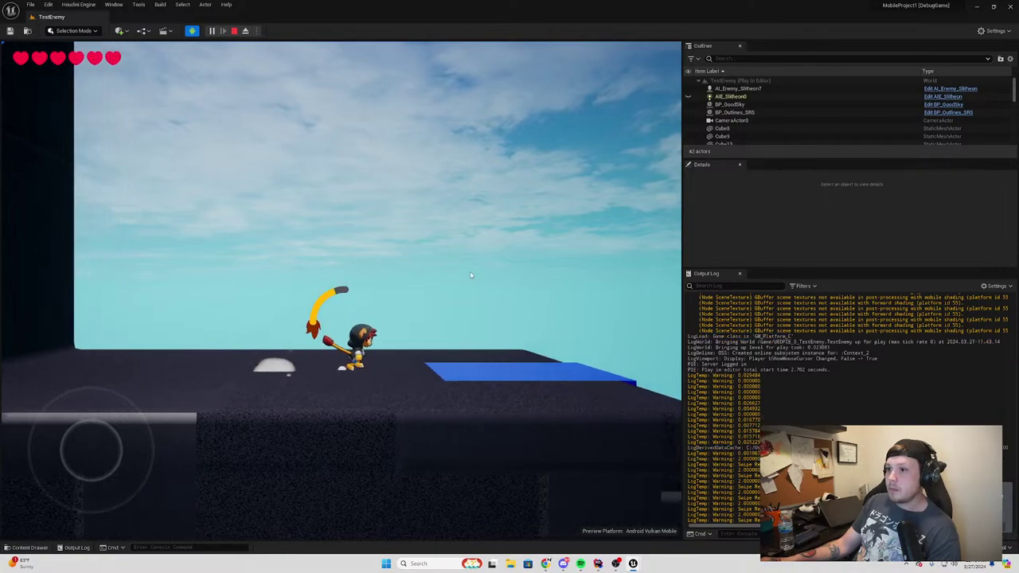
click(234, 31)
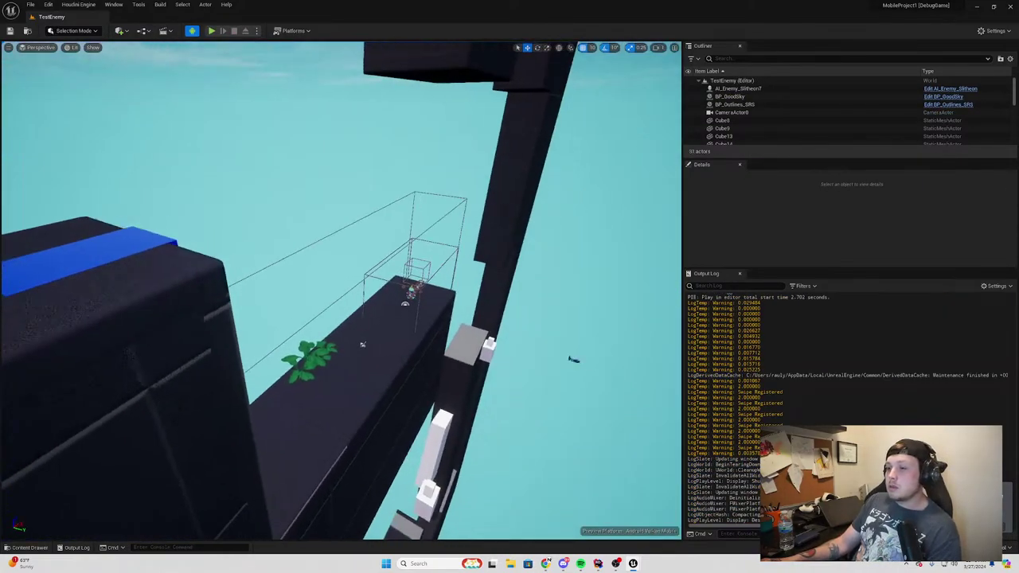
Select and frame the DirectionalLight, then rotate it until the level's walls become lit
right_drag(111, 334, 110, 334)
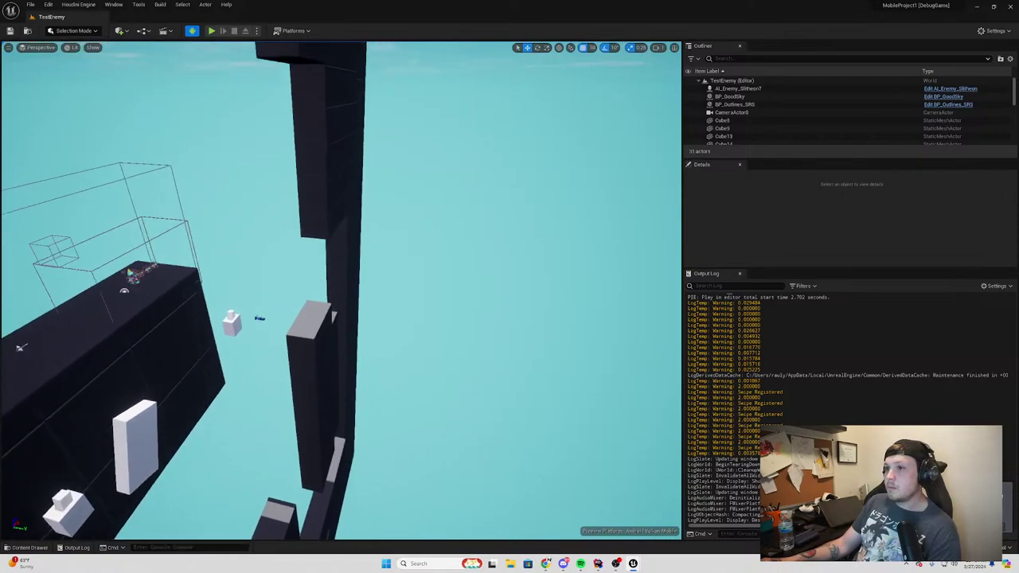
scroll(748, 119, down, 2)
scroll(749, 118, down, 2)
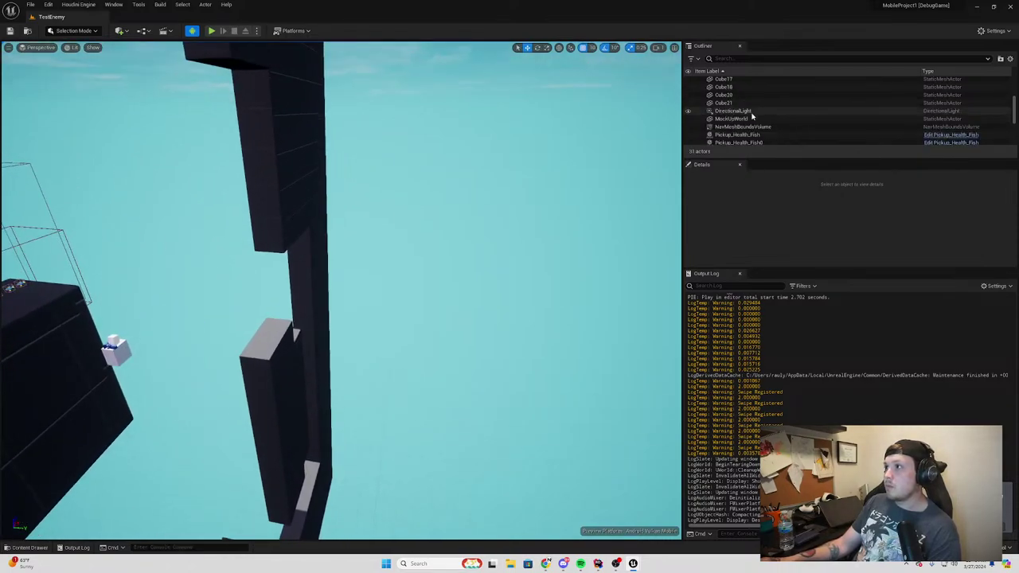
click(756, 114)
right_drag(341, 291, 341, 291)
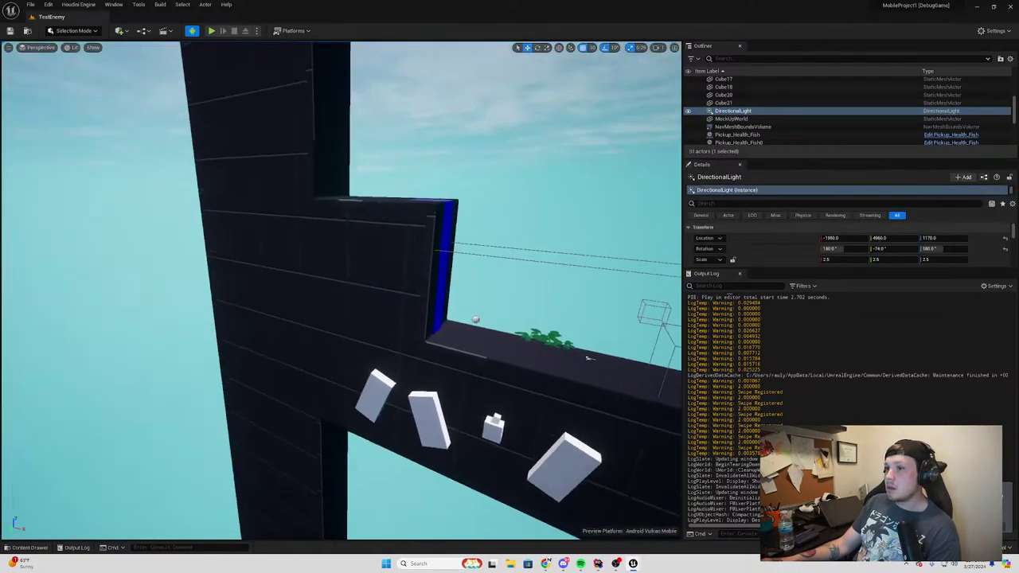
key(f)
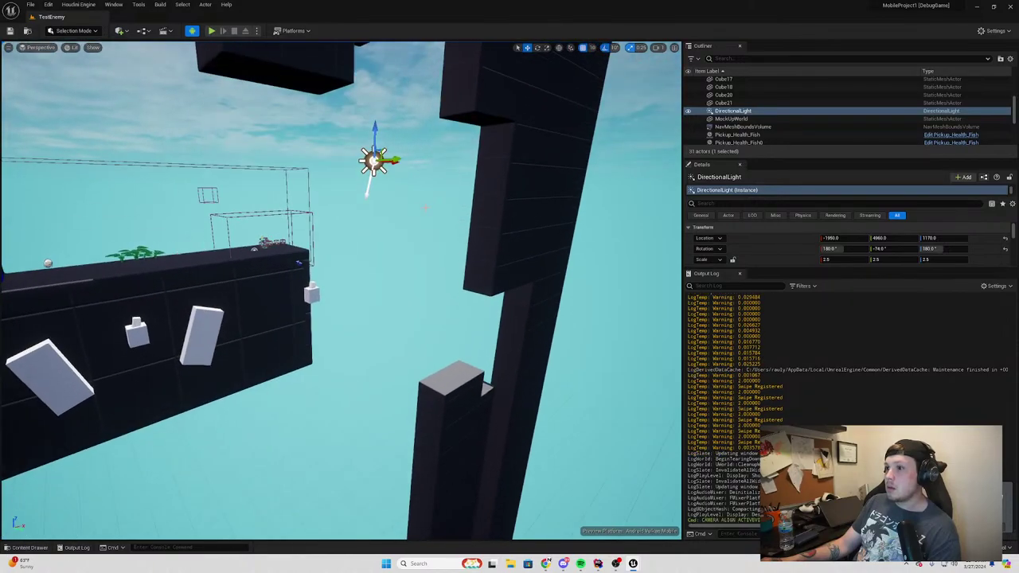
key(e)
drag(398, 164, 413, 165)
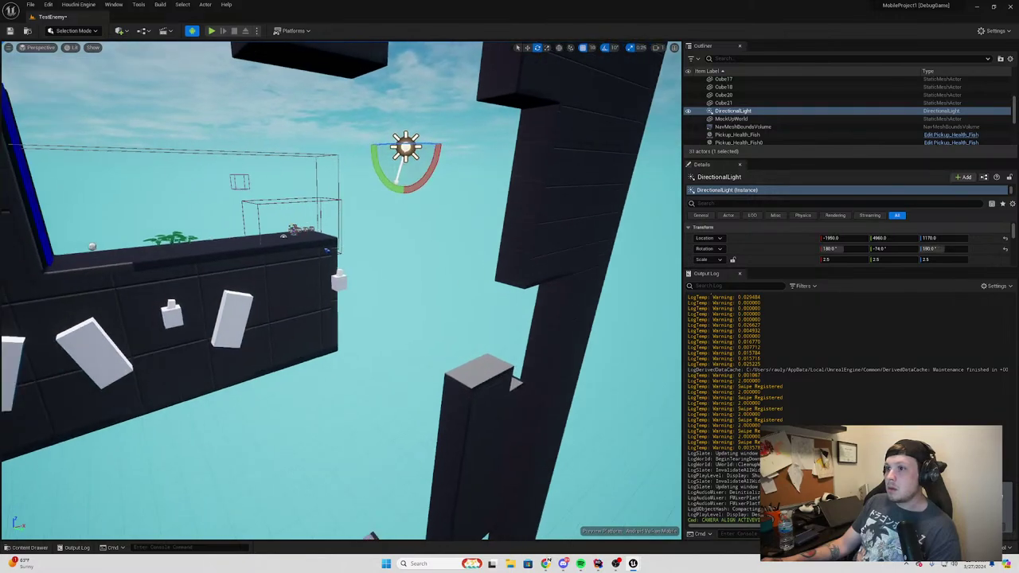
right_drag(412, 165, 239, 239)
mouse_move(217, 151)
mouse_down()
mouse_move(216, 165)
mouse_move(271, 180)
mouse_up()
right_drag(271, 180, 238, 239)
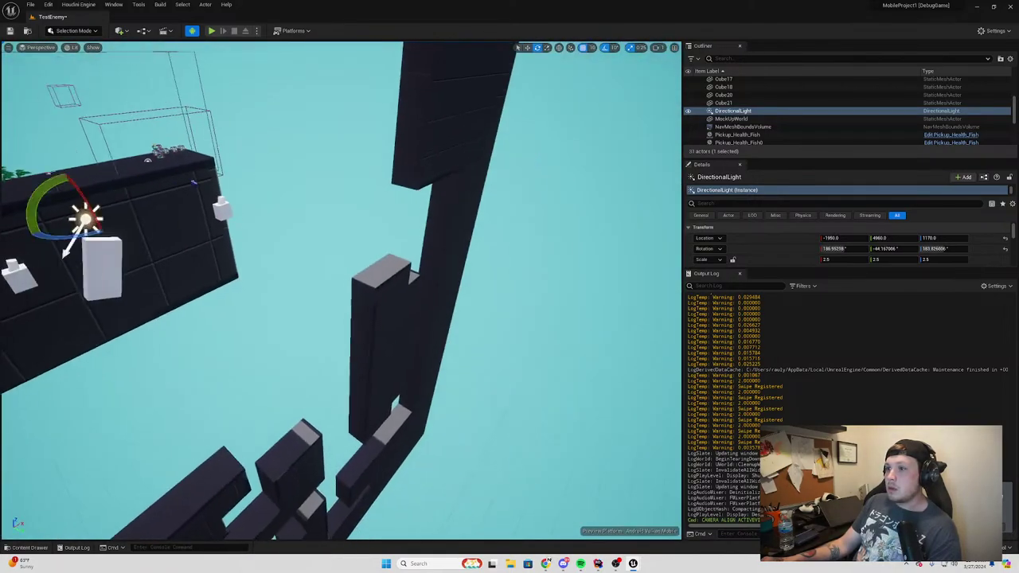
drag(367, 274, 374, 262)
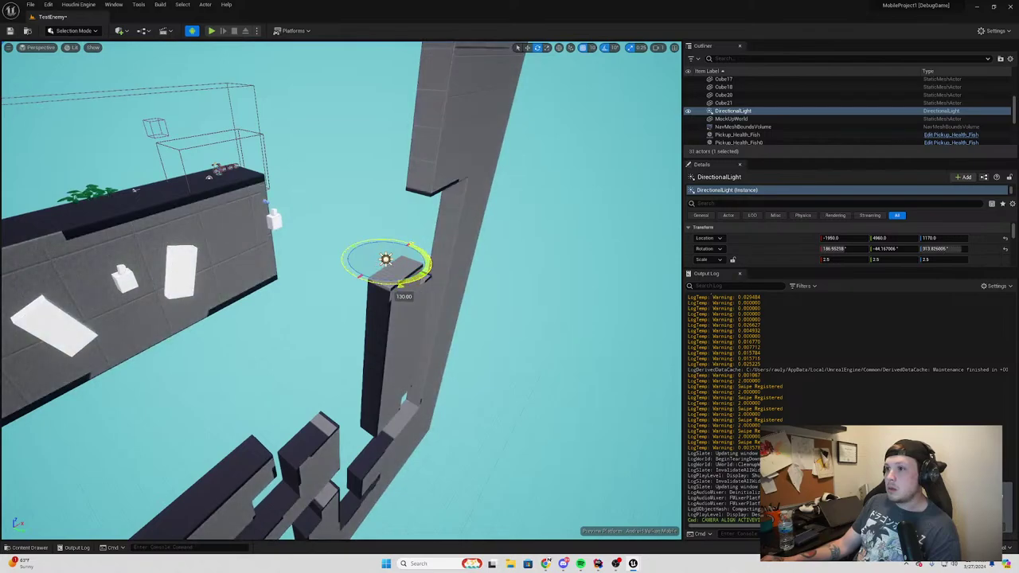
right_drag(374, 262, 318, 262)
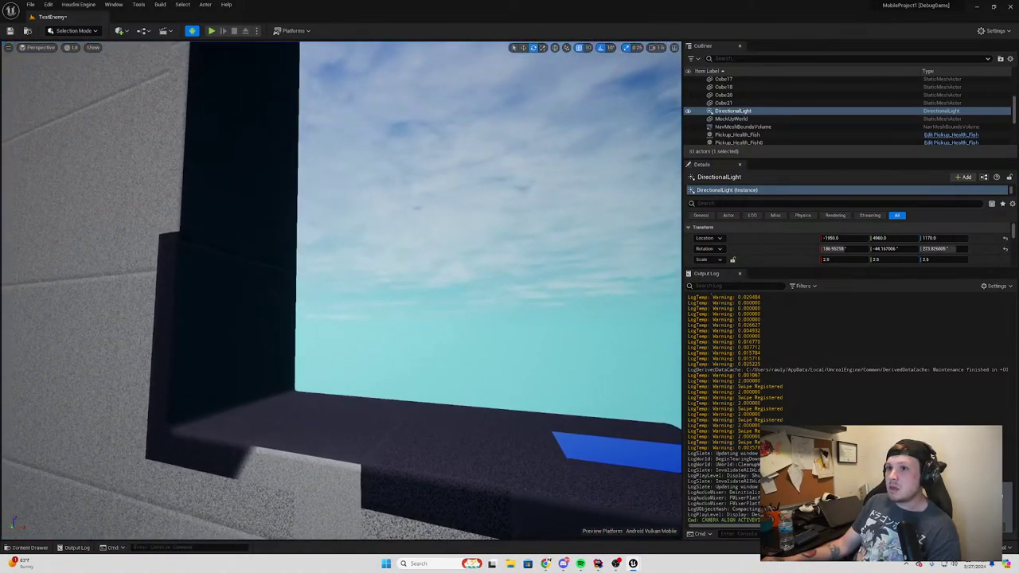
Turn off the Android Vulkan Mobile preview and fine-tune the light's rotation to 263.9°
right_drag(590, 476, 590, 475)
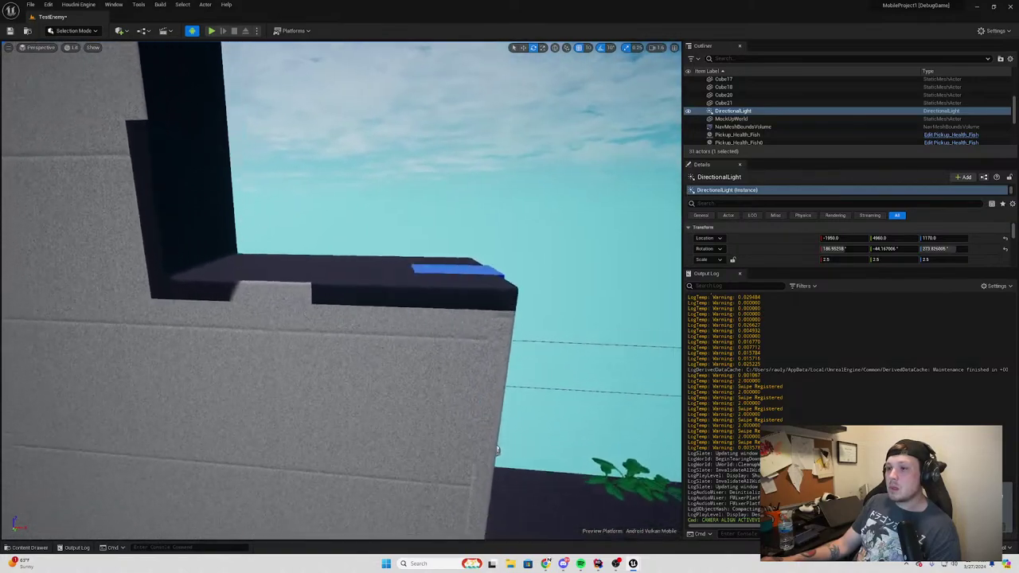
click(191, 30)
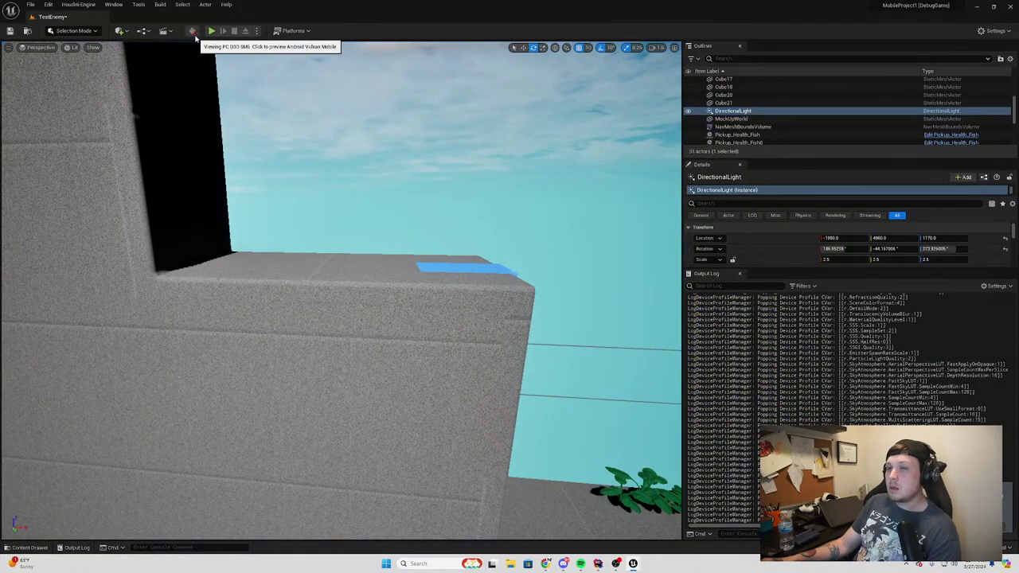
right_drag(319, 262, 318, 263)
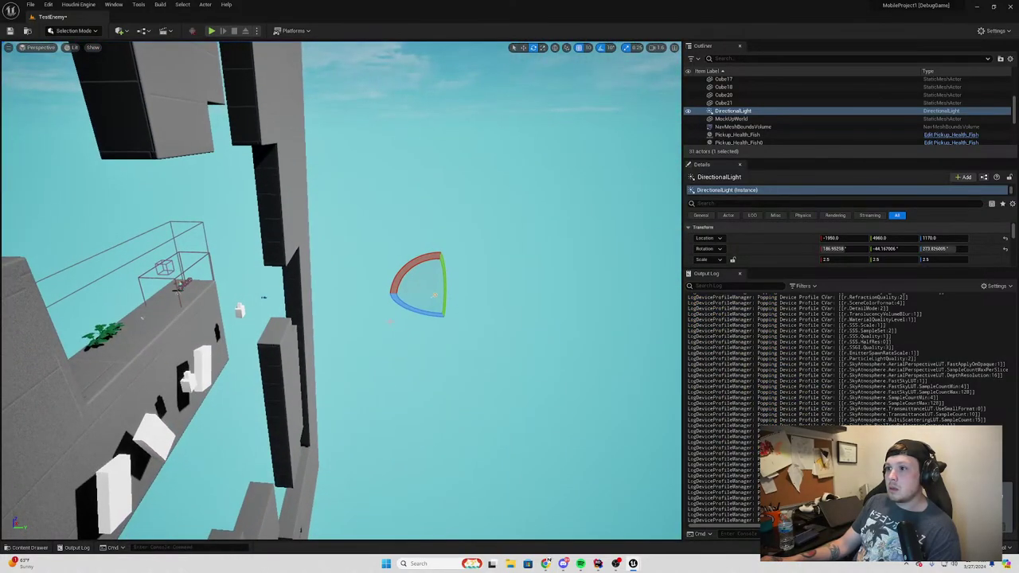
mouse_move(417, 313)
mouse_down()
mouse_move(477, 291)
mouse_move(426, 276)
mouse_move(433, 279)
mouse_up()
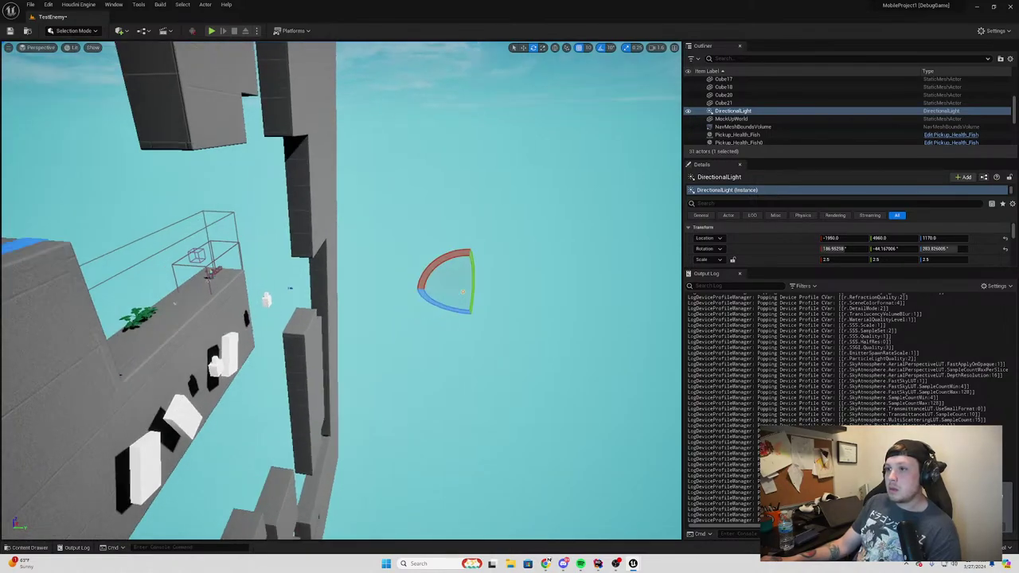
mouse_move(434, 278)
right_down()
mouse_move(334, 262)
mouse_move(350, 334)
right_up()
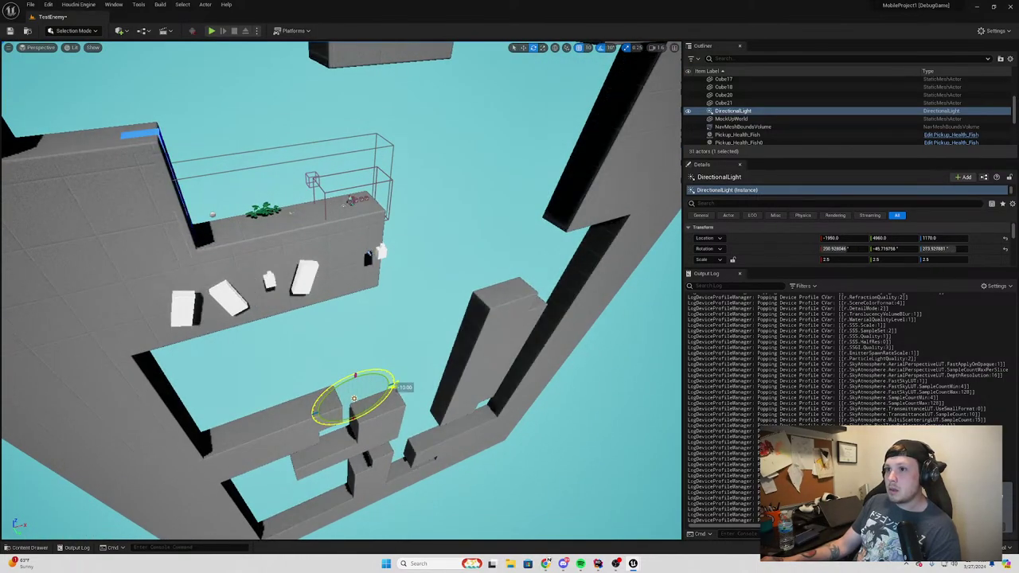
mouse_move(394, 383)
mouse_down()
mouse_move(402, 426)
mouse_move(306, 441)
mouse_move(378, 362)
mouse_move(398, 366)
mouse_up()
mouse_move(398, 366)
right_down()
mouse_move(478, 335)
mouse_move(478, 303)
mouse_move(424, 423)
right_up()
Run Build Lighting Only from the Build menu, producing 5 NULL StaticMesh map check warnings
click(160, 4)
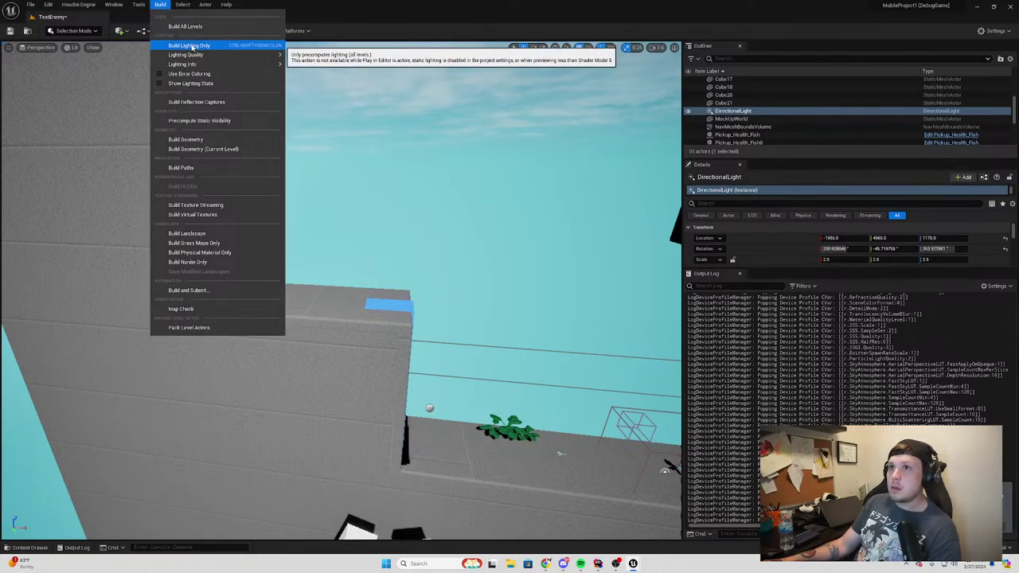
click(193, 47)
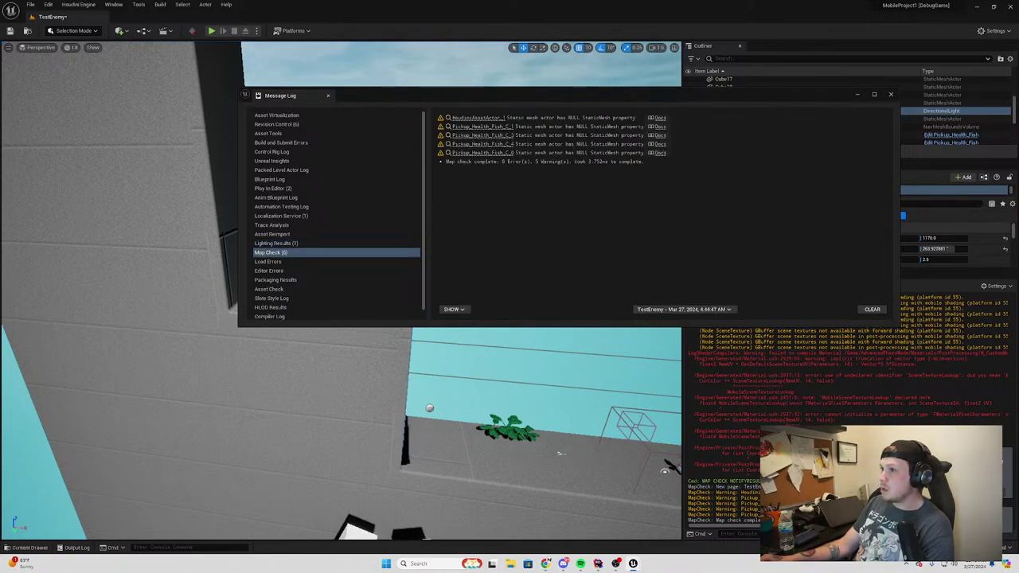
Close the Message Log and highlight the LogShaderCompilers error naming M_CustomMotionBlur in the Output Log
click(889, 95)
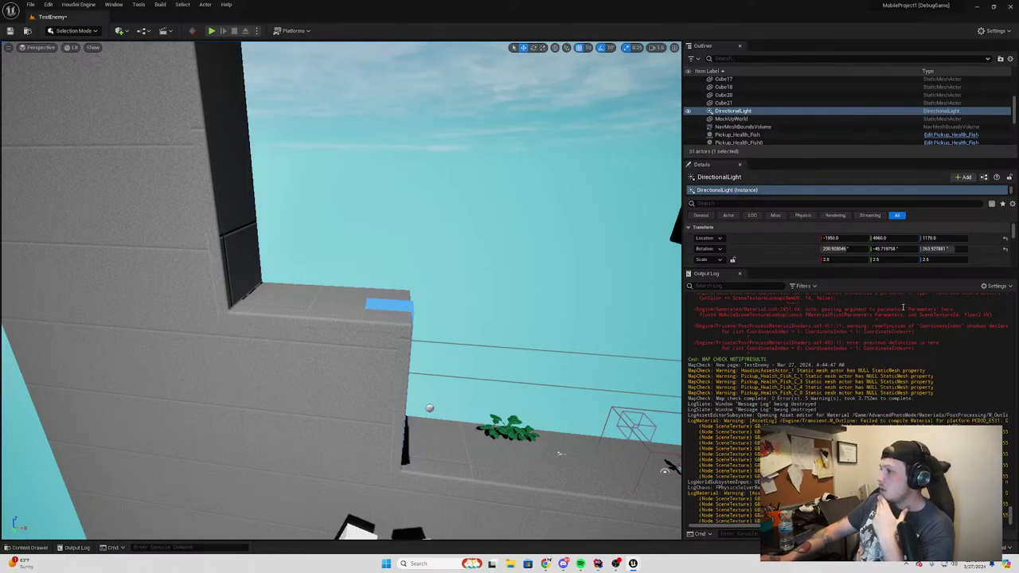
scroll(904, 372, up, 1)
scroll(907, 390, up, 1)
scroll(911, 396, up, 1)
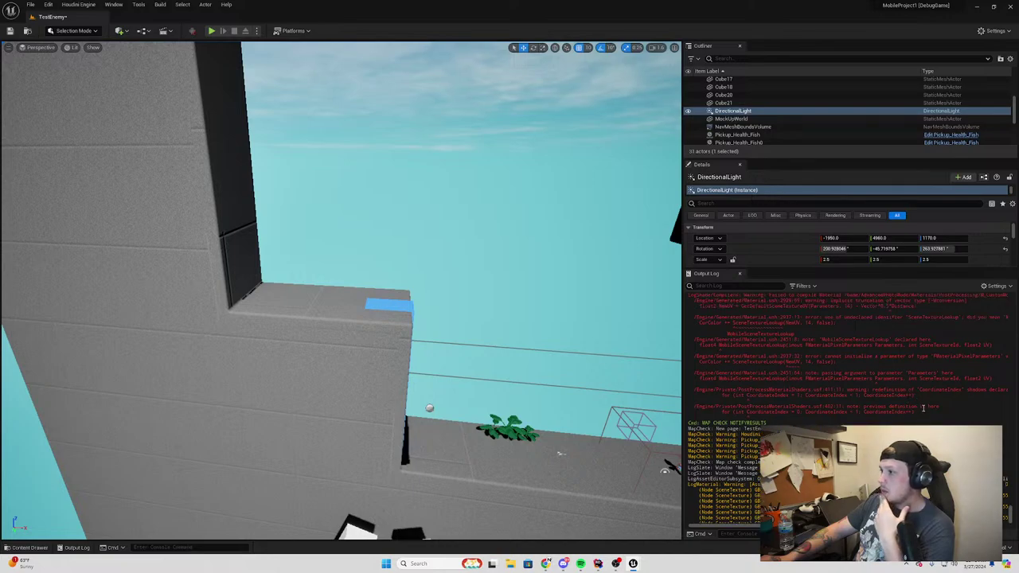
scroll(924, 409, up, 2)
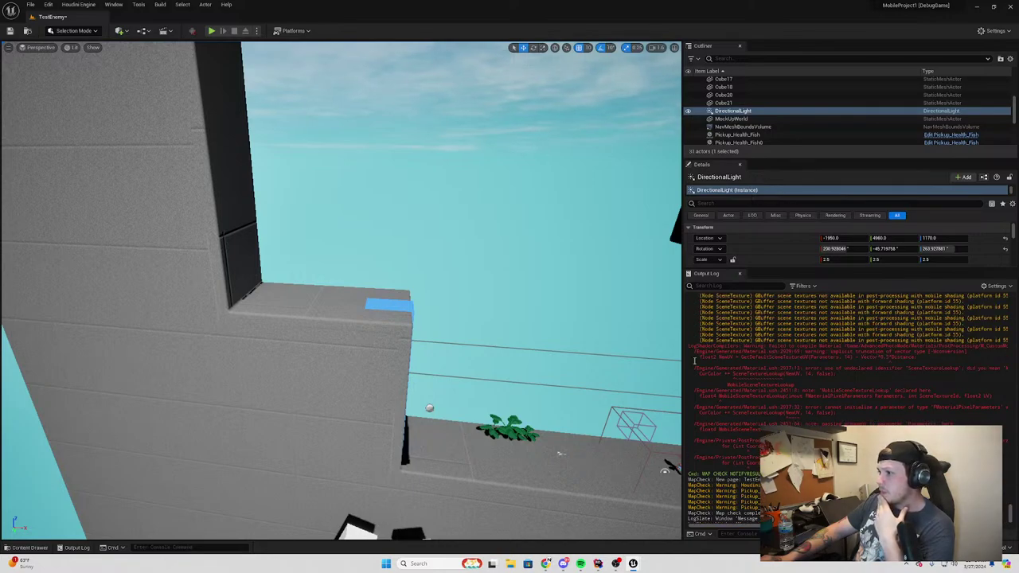
mouse_move(694, 345)
mouse_down()
mouse_move(881, 340)
mouse_move(746, 346)
mouse_move(830, 345)
mouse_up()
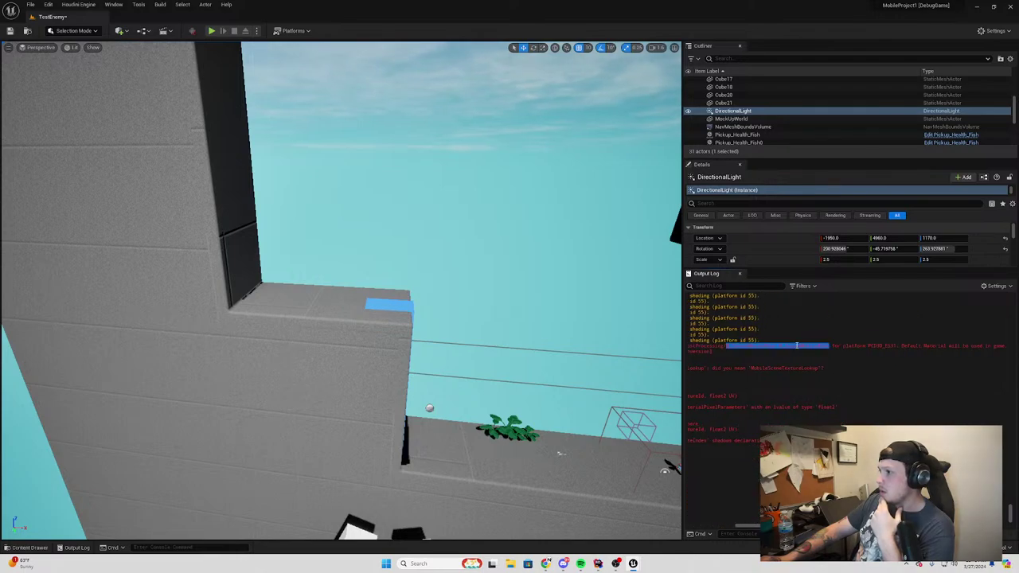
click(752, 350)
drag(731, 347, 709, 346)
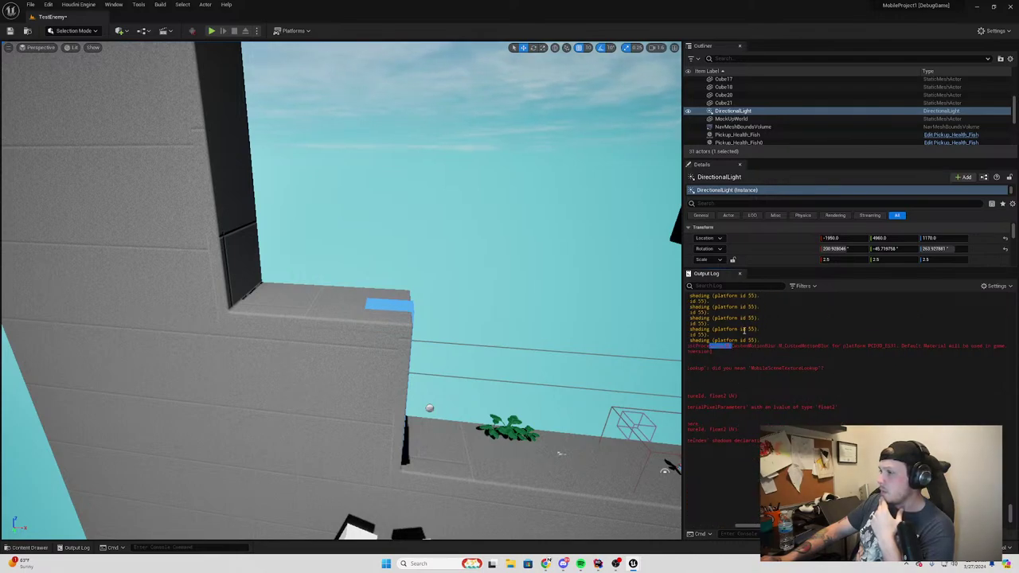
scroll(764, 127, down, 2)
Select and frame the PostProcessVolume, enlarge its Details panel, and search its properties for 'M_cu'
scroll(771, 123, down, 2)
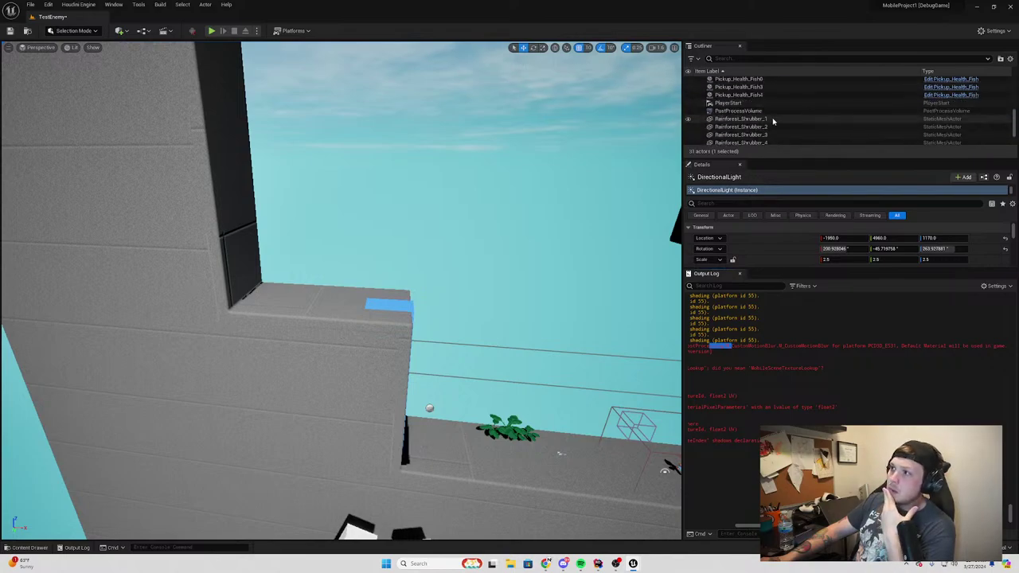
click(740, 110)
key(f)
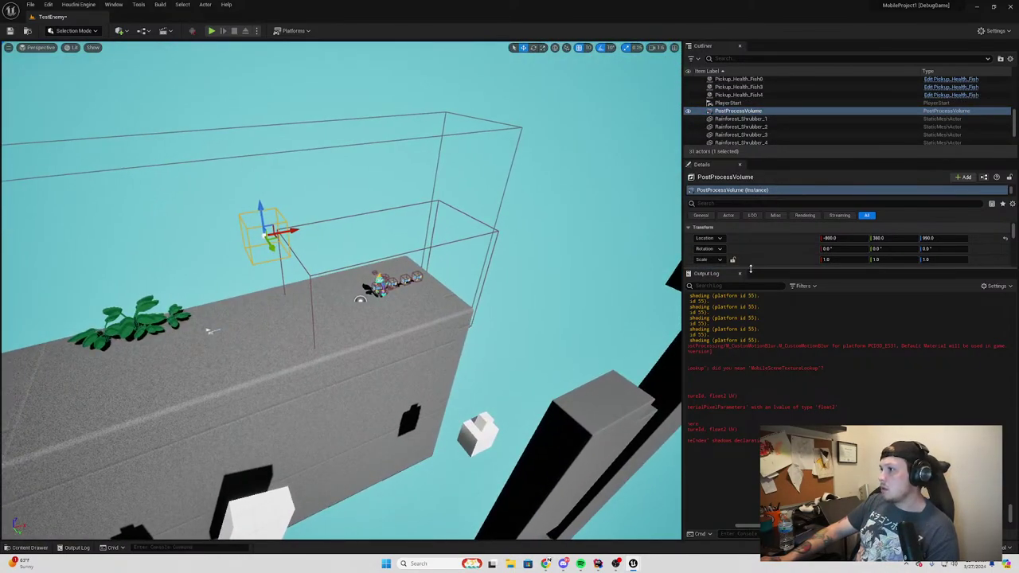
mouse_move(749, 269)
mouse_down()
mouse_move(738, 430)
mouse_move(744, 421)
mouse_up()
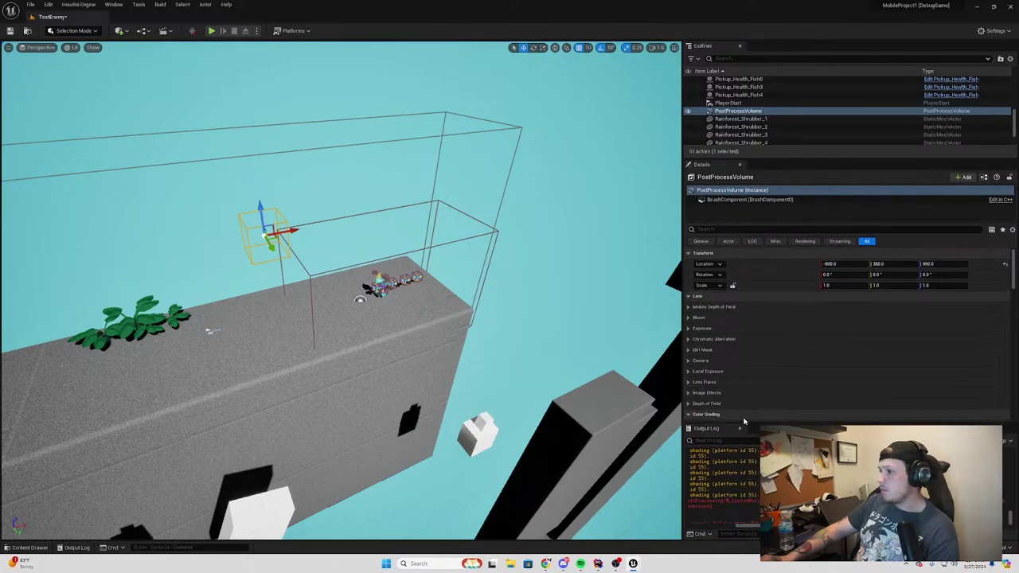
click(730, 229)
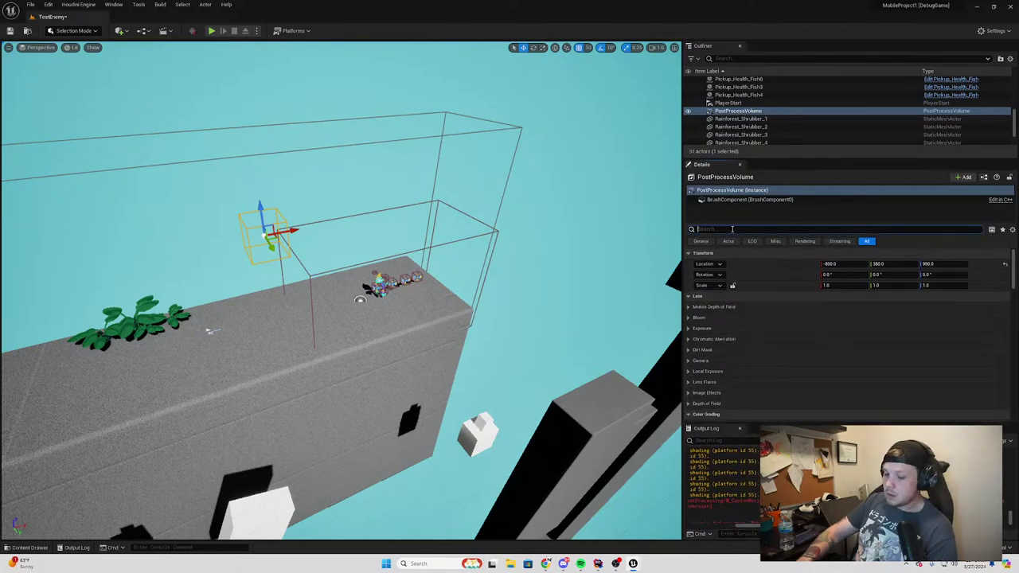
text(M_cu)
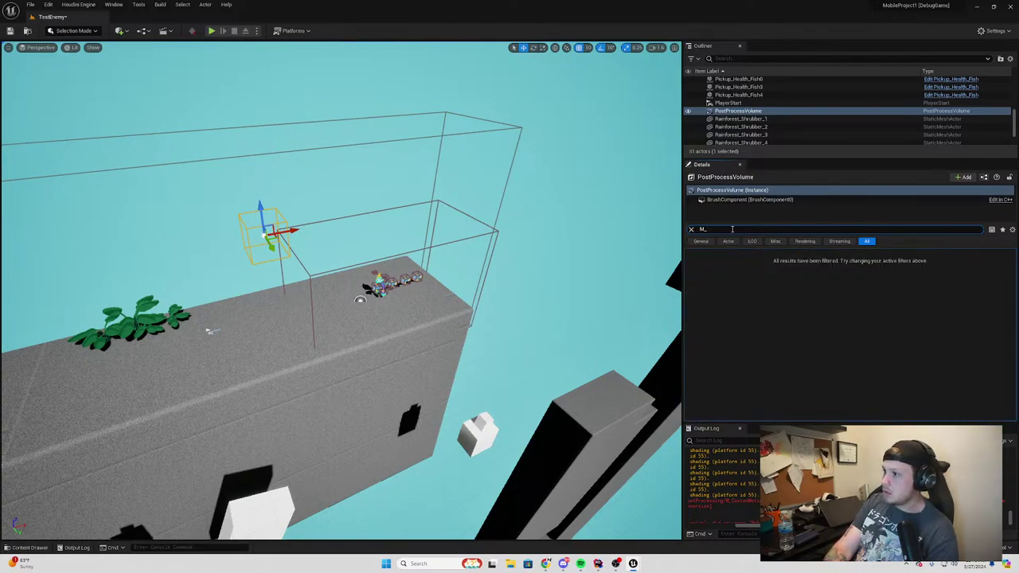
key(BackSpace)
Select the BP_Outlines_SRS actor in the level and frame it in the viewport
mouse_move(342, 287)
right_down()
mouse_move(374, 302)
mouse_move(342, 299)
right_up()
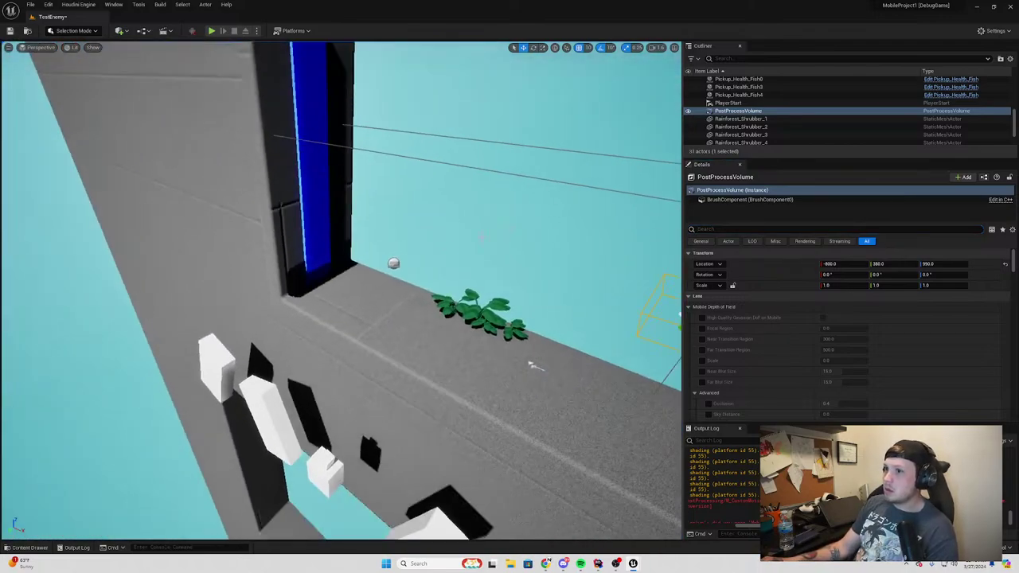
click(395, 261)
key(f)
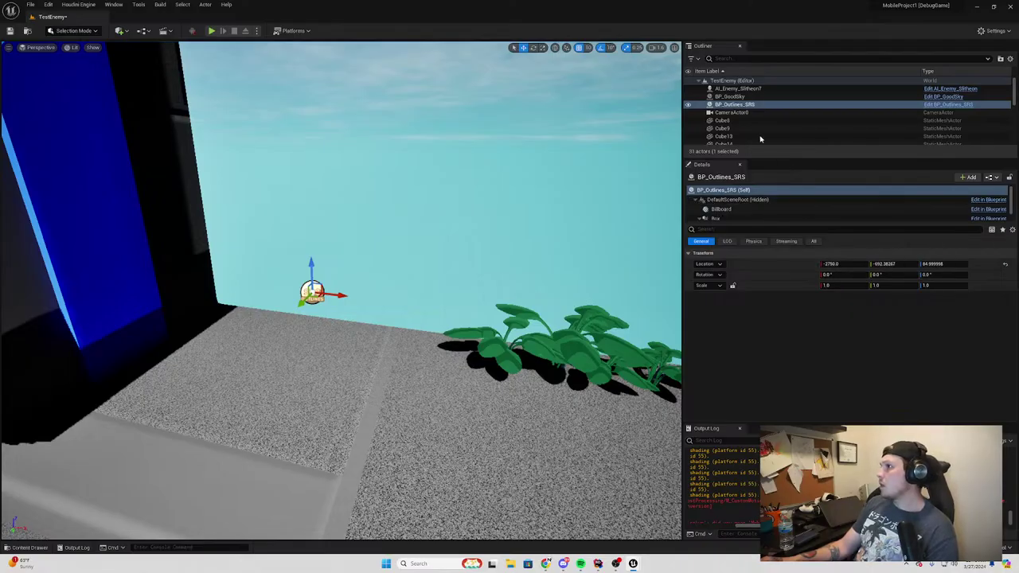
Focus BP_Outlines_SRS, fly out to the character on the platform, and re-enable Android Vulkan Mobile preview
double_click(744, 105)
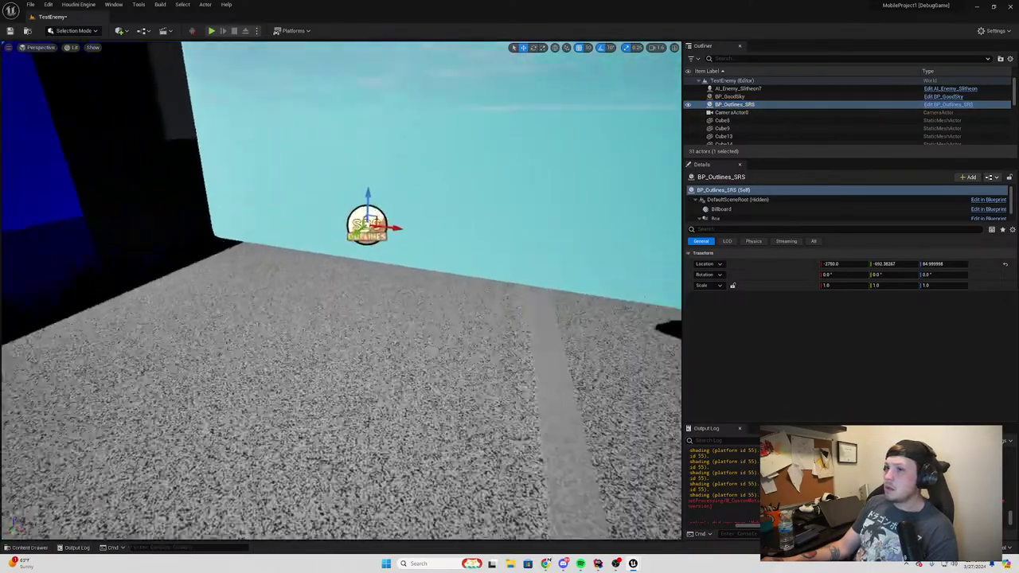
right_drag(341, 290, 341, 291)
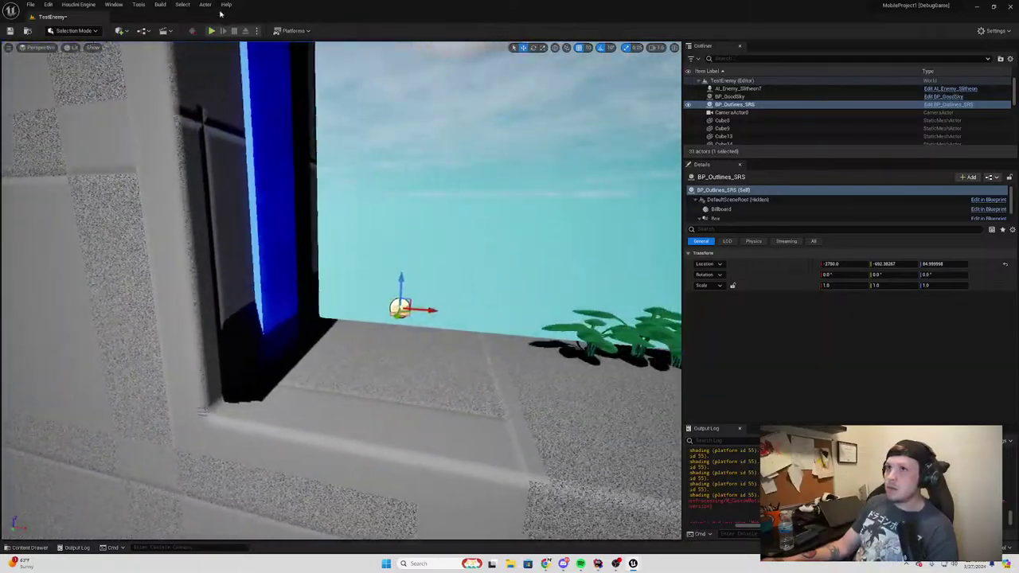
click(193, 30)
right_drag(340, 291, 340, 290)
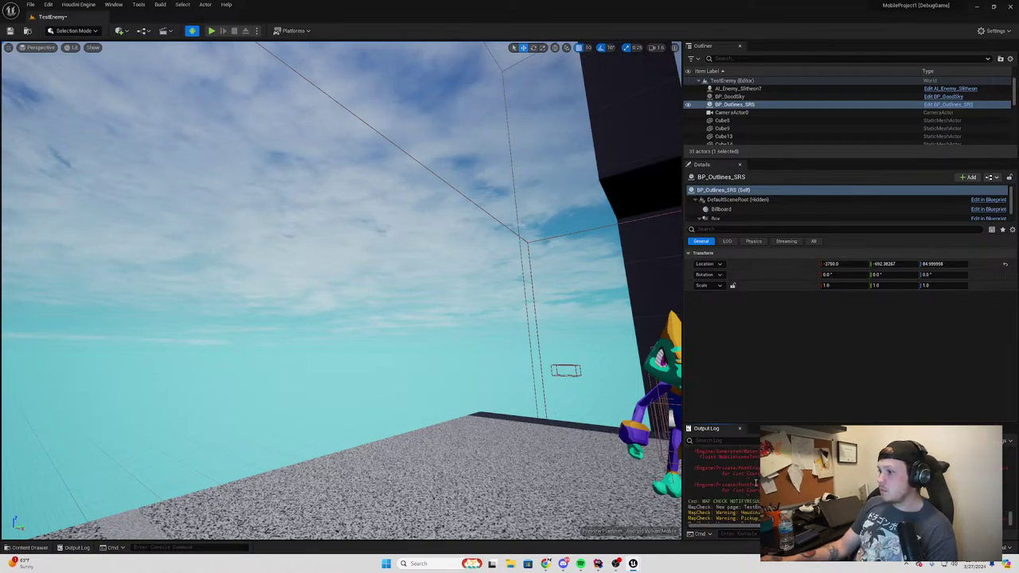
Select the latest Output Log lines and launch Chrome from the taskbar with a browser profile
mouse_move(748, 519)
mouse_down()
mouse_move(683, 499)
mouse_move(645, 470)
mouse_up()
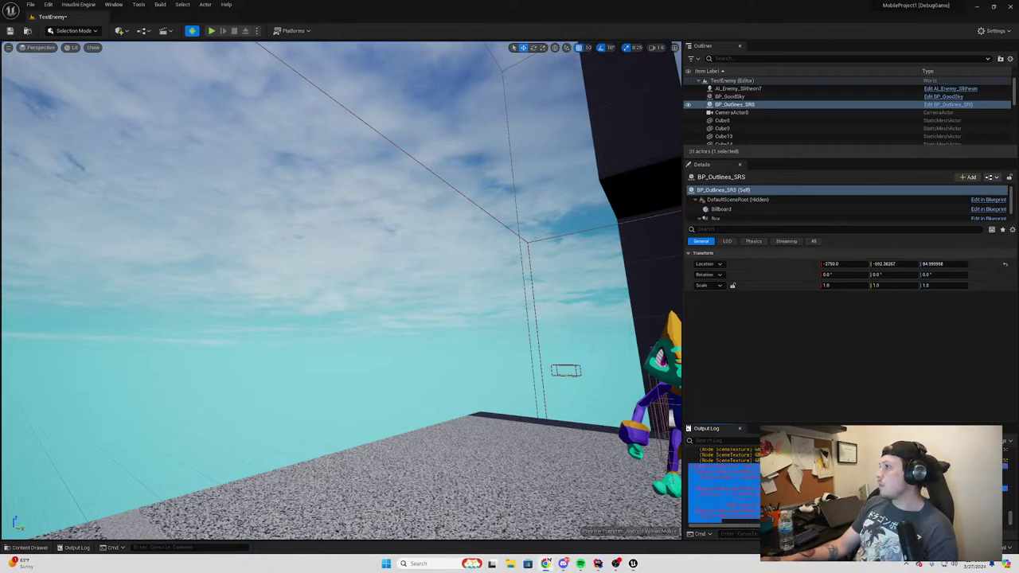
right_click(546, 564)
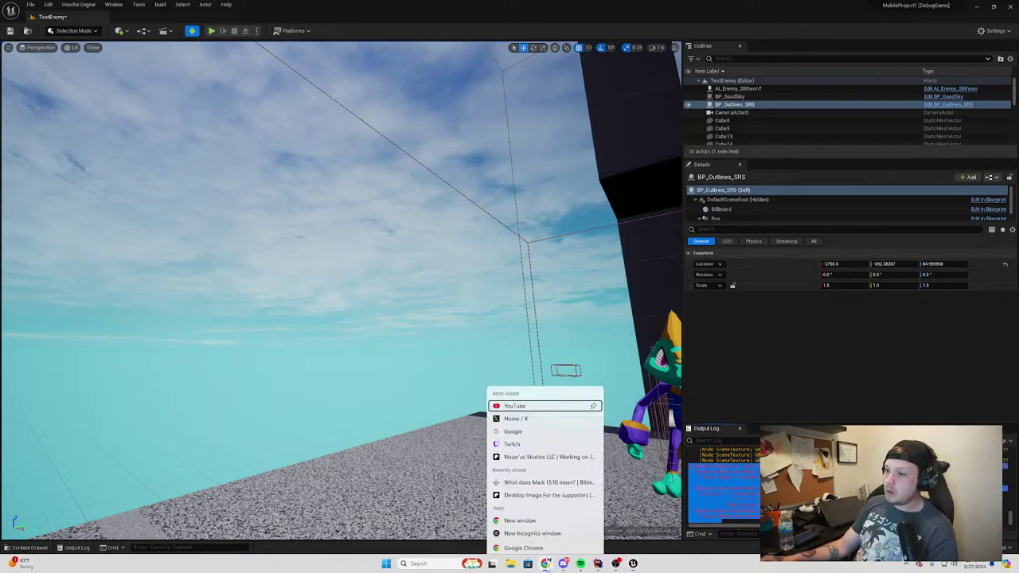
click(526, 516)
click(475, 274)
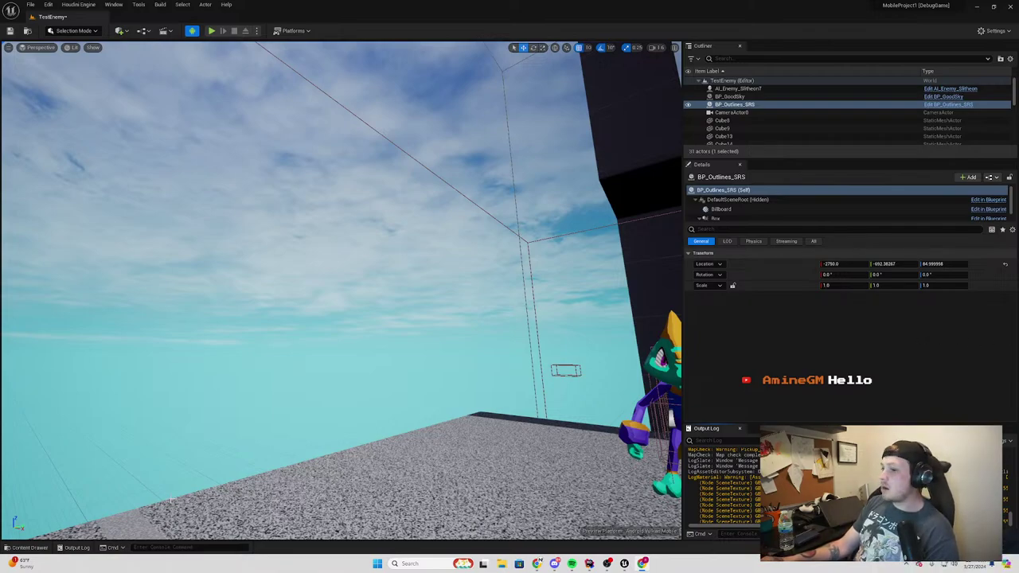
Search the Content Drawer with 'SM_om' and open M_CustomMotionBlur in the Material Editor
click(30, 548)
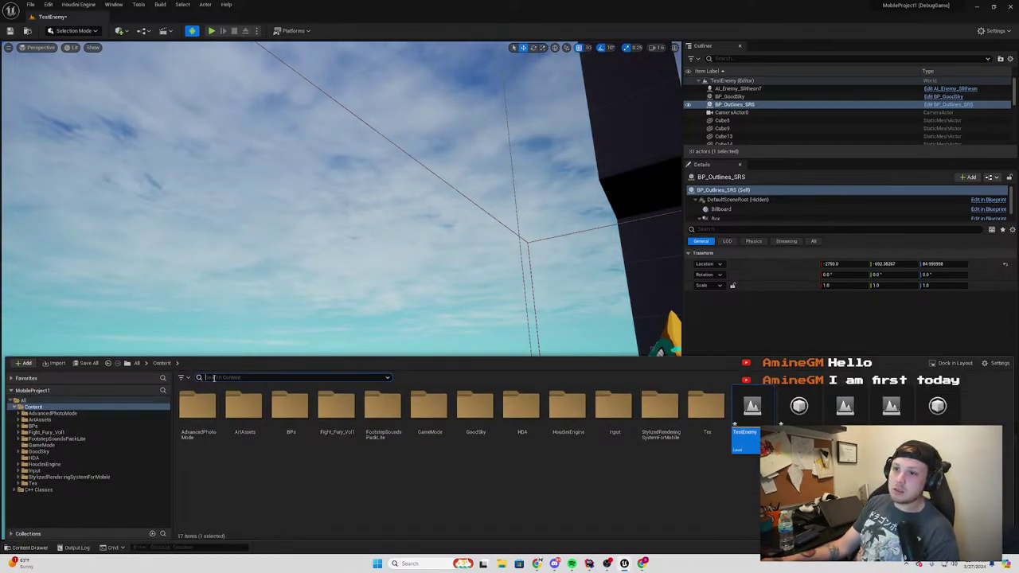
text(SM_)
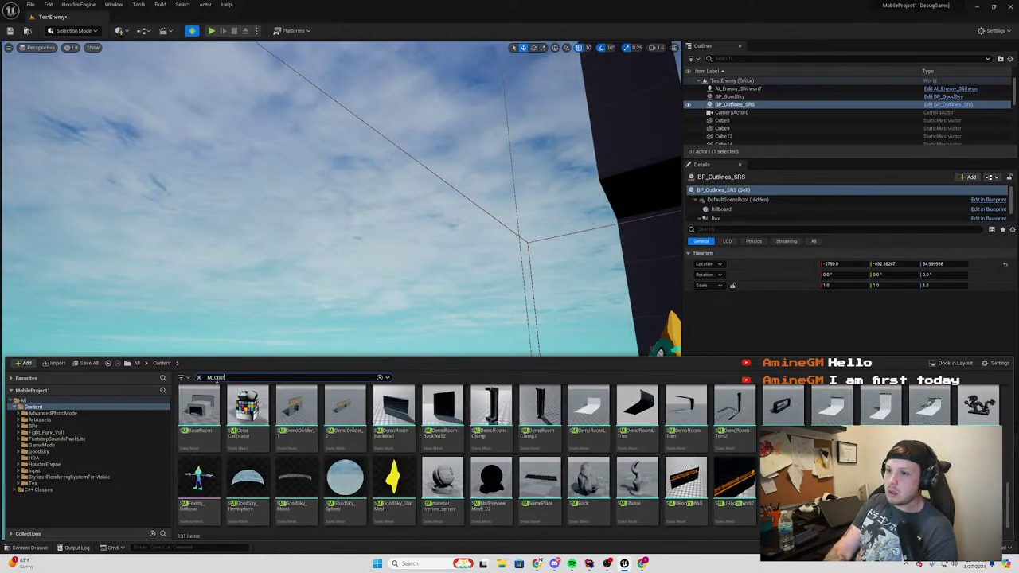
text(om)
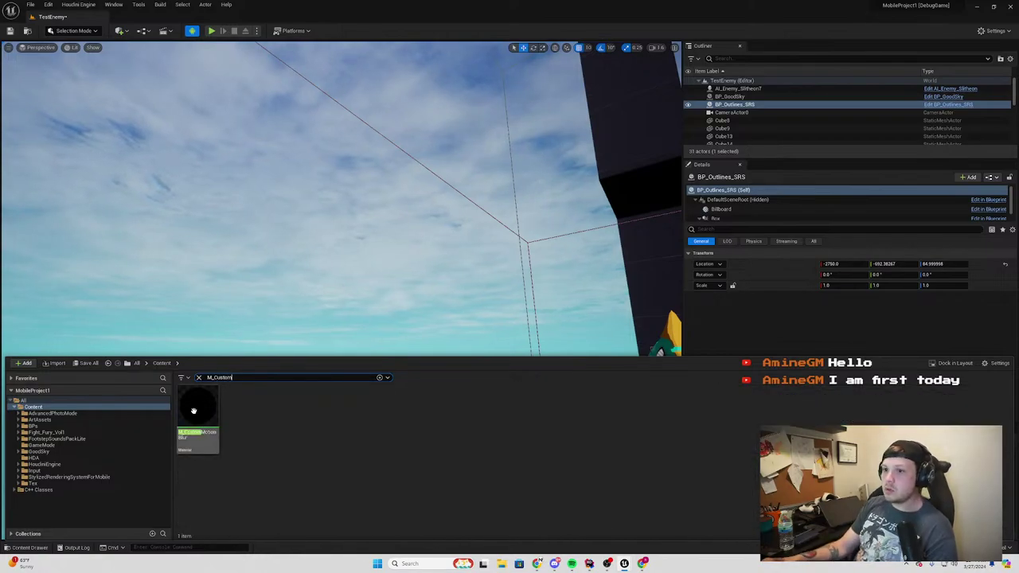
double_click(194, 409)
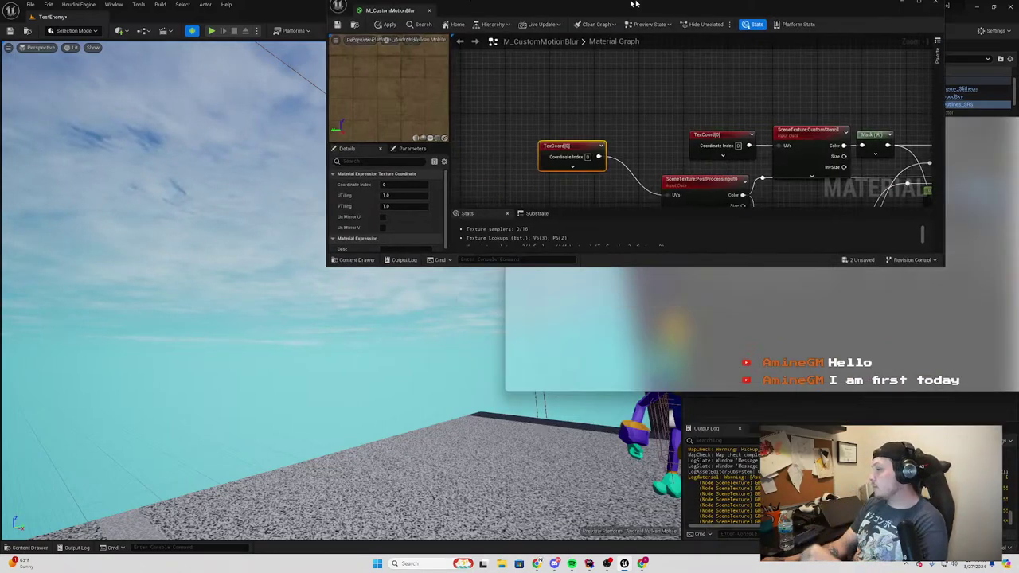
Pan and zoom the M_CustomMotionBlur graph, select the TexCoord node, then switch to Rider
scroll(304, 139, down, 5)
scroll(380, 208, up, 4)
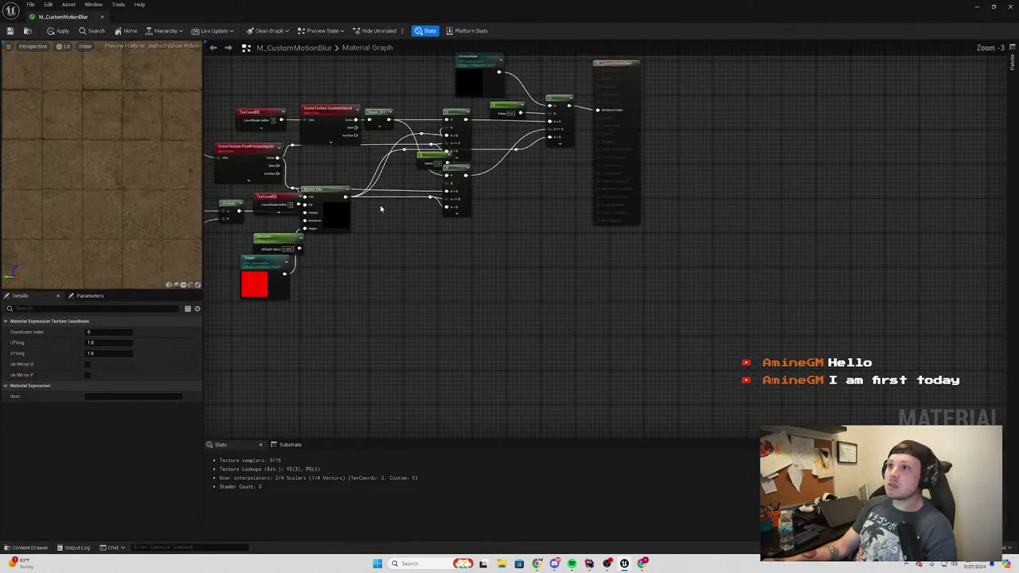
mouse_move(380, 209)
right_down()
mouse_move(530, 236)
mouse_move(830, 182)
right_up()
click(415, 227)
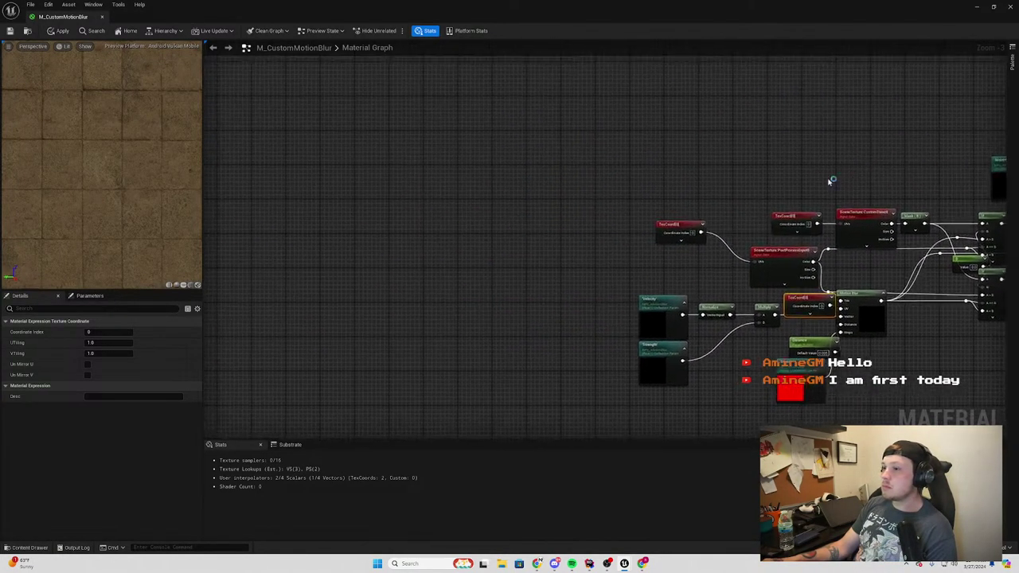
right_drag(835, 379, 719, 268)
scroll(718, 268, up, 3)
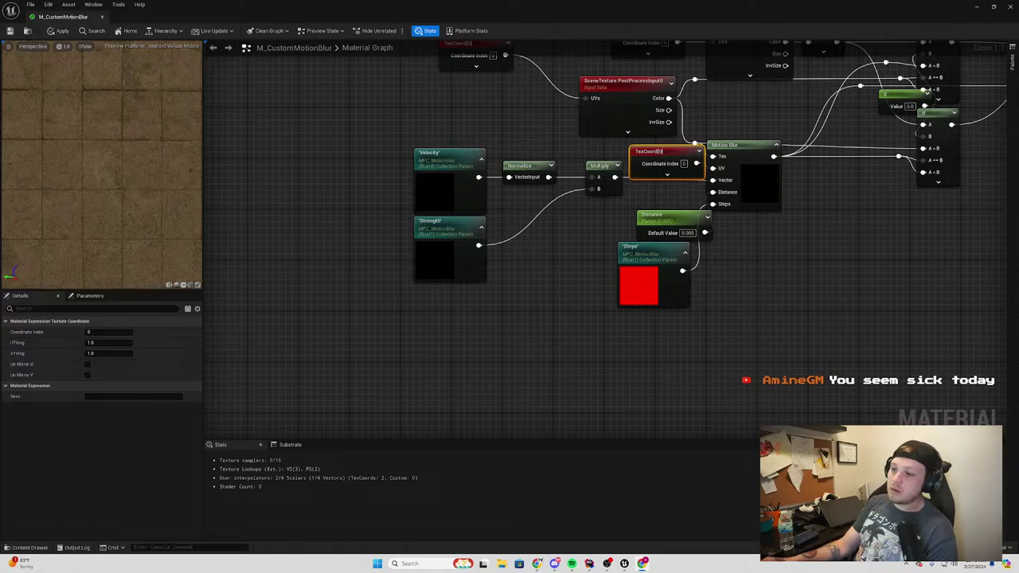
click(589, 563)
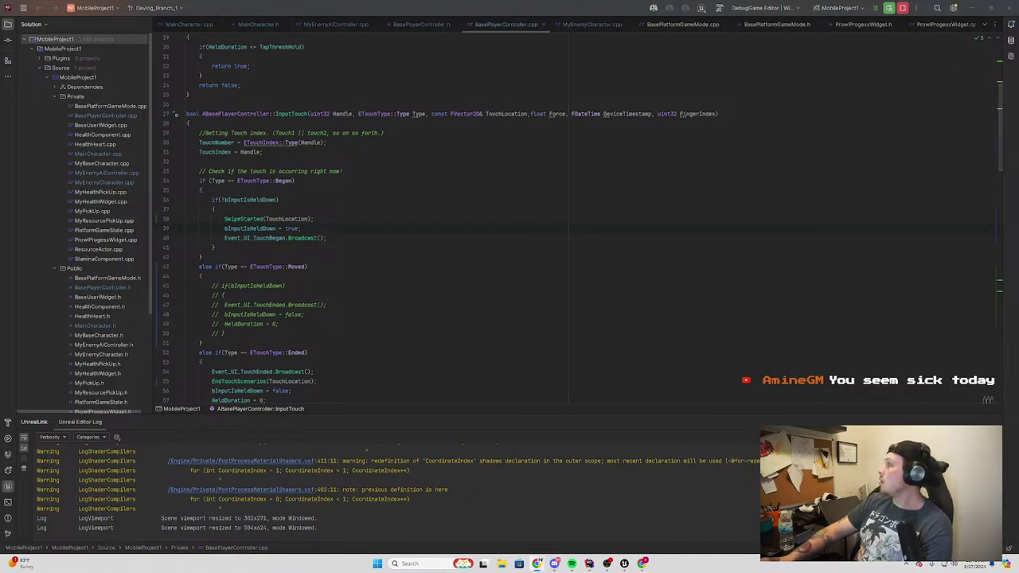
Bring Rider to the front and scroll its Unreal Editor log to the shader compile errors
key(alt+Tab)
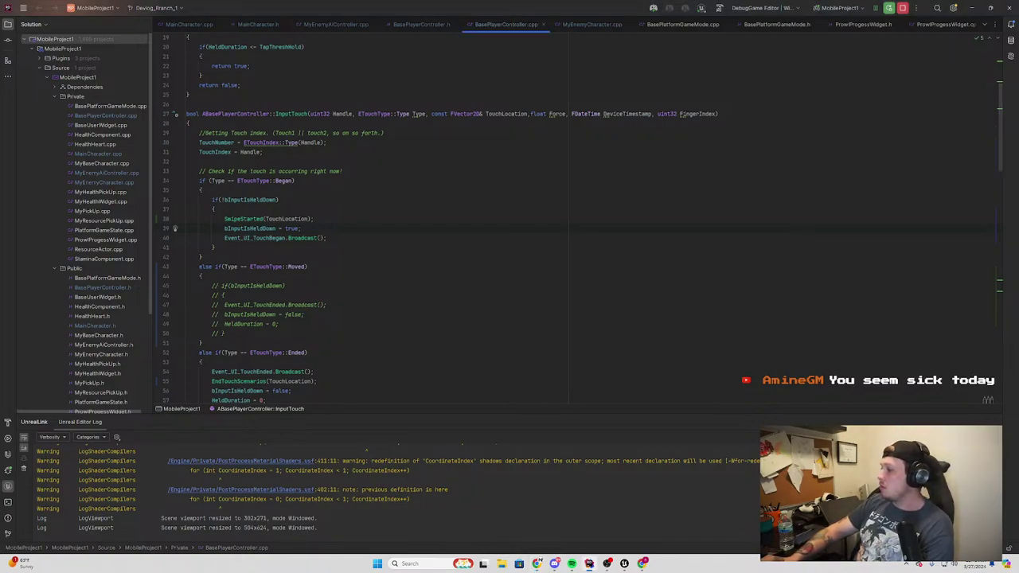
click(541, 564)
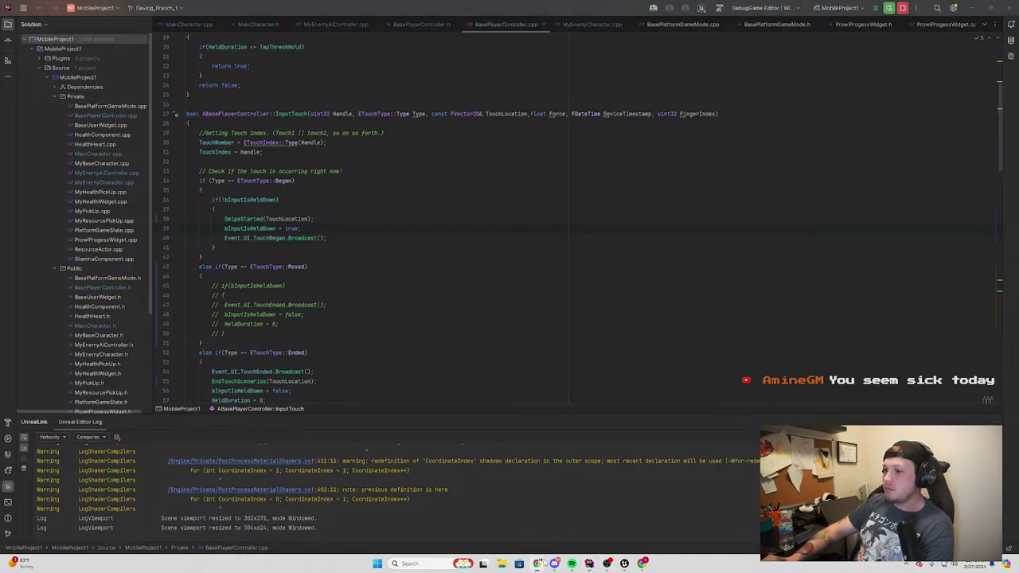
click(437, 491)
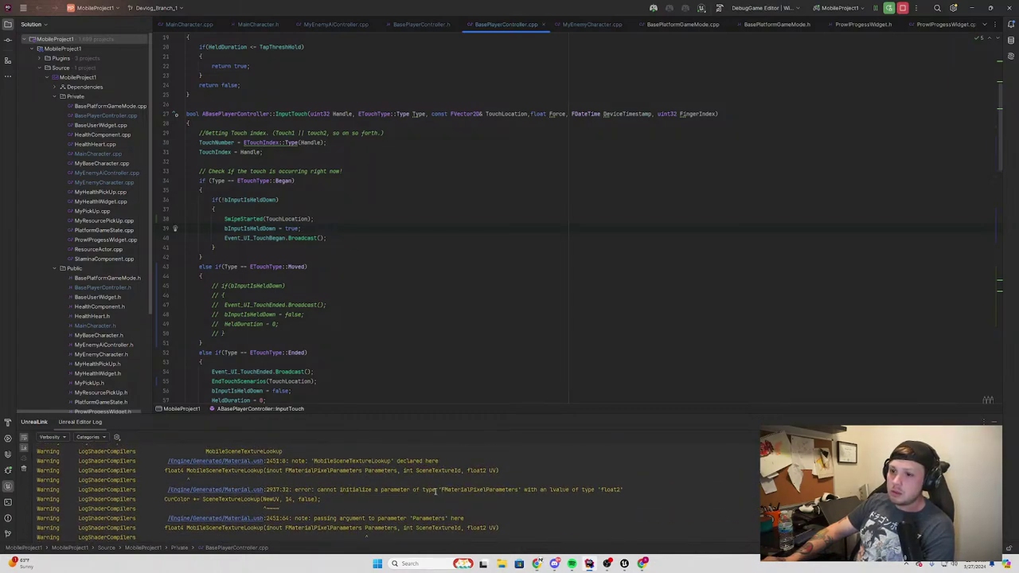
scroll(436, 491, up, 5)
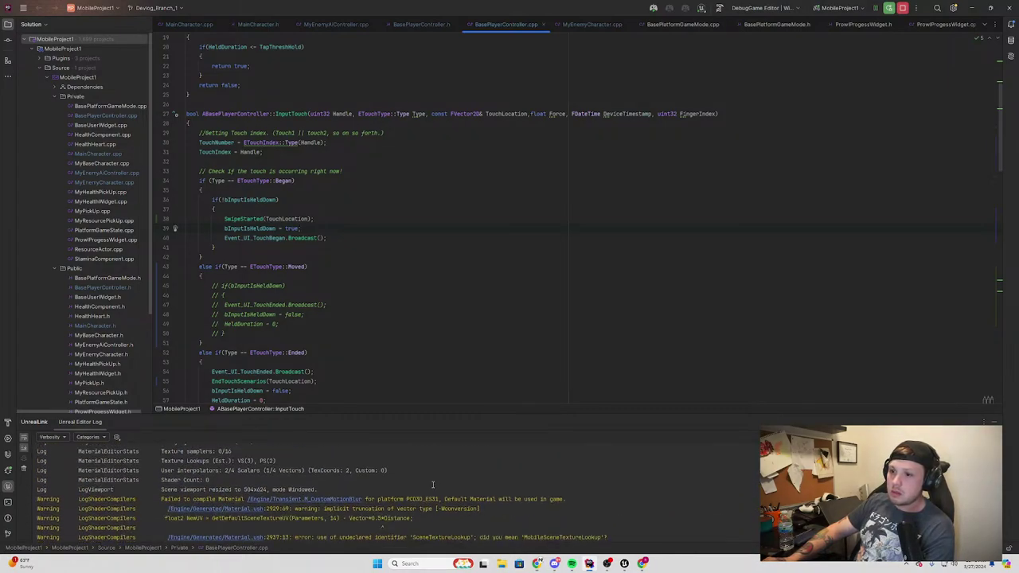
scroll(432, 488, down, 1)
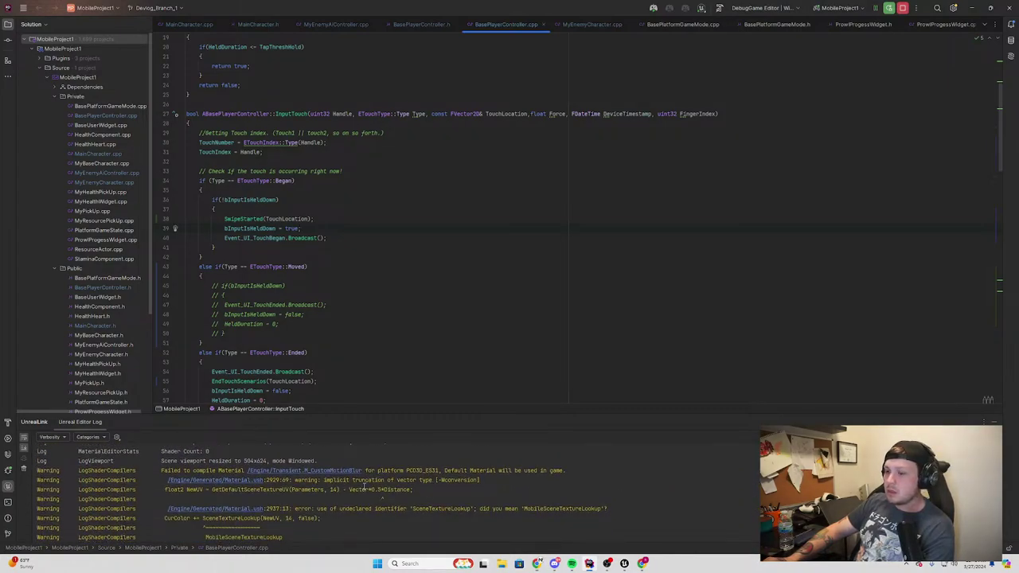
scroll(365, 487, down, 1)
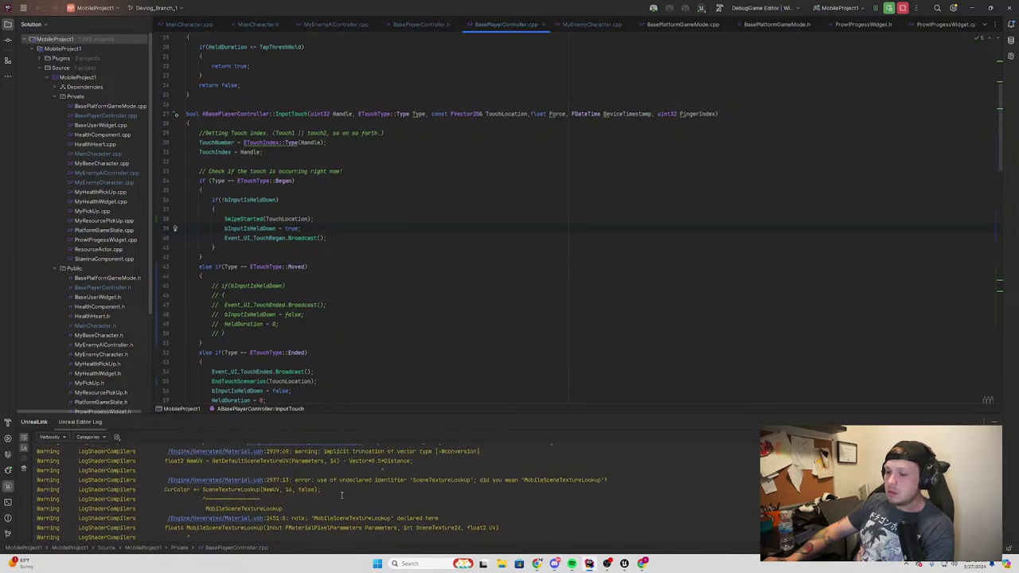
Copy the undeclared SceneTextureLookup identifier and return to the M_CustomMotionBlur material editor
double_click(437, 482)
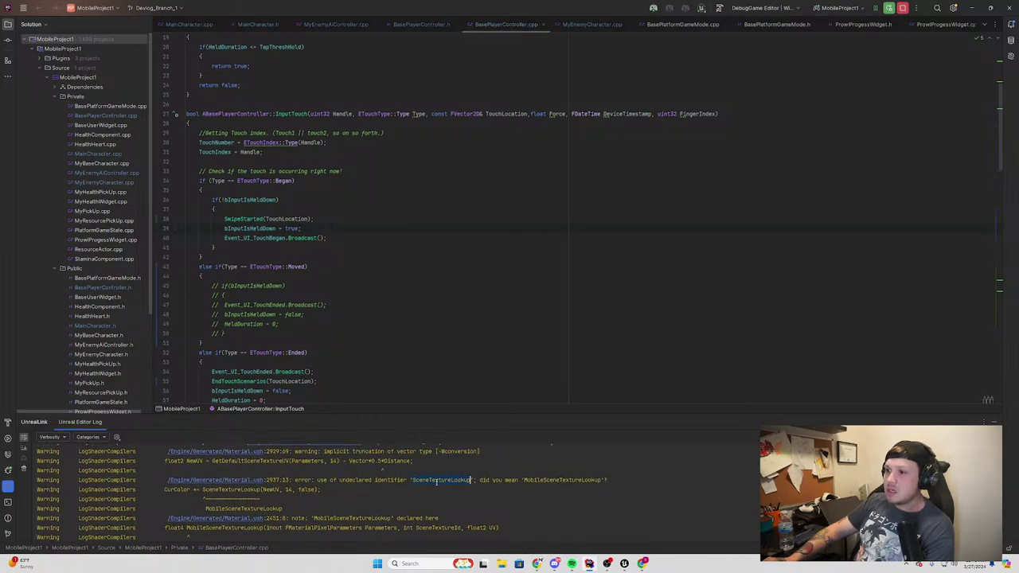
right_click(566, 483)
click(577, 491)
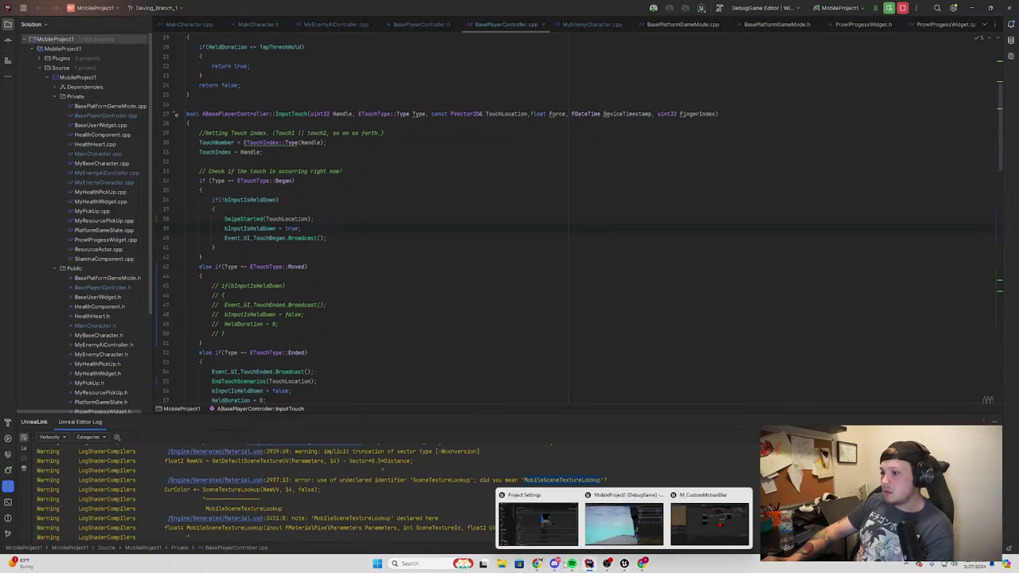
mouse_move(541, 564)
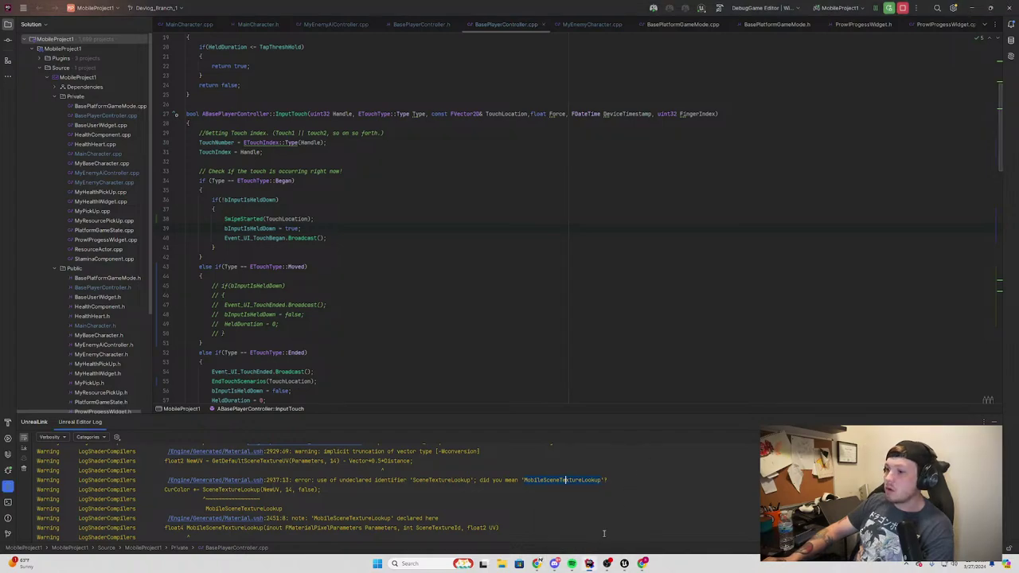
mouse_move(624, 563)
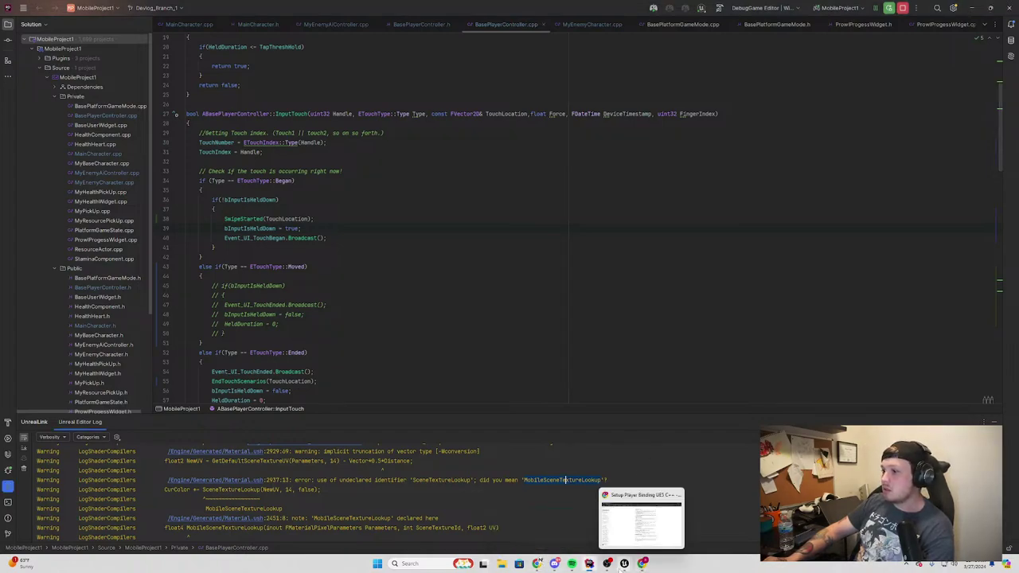
click(704, 531)
Search the node palette for 'scenete' without adding a node, then minimize the material editor
right_drag(632, 360, 525, 479)
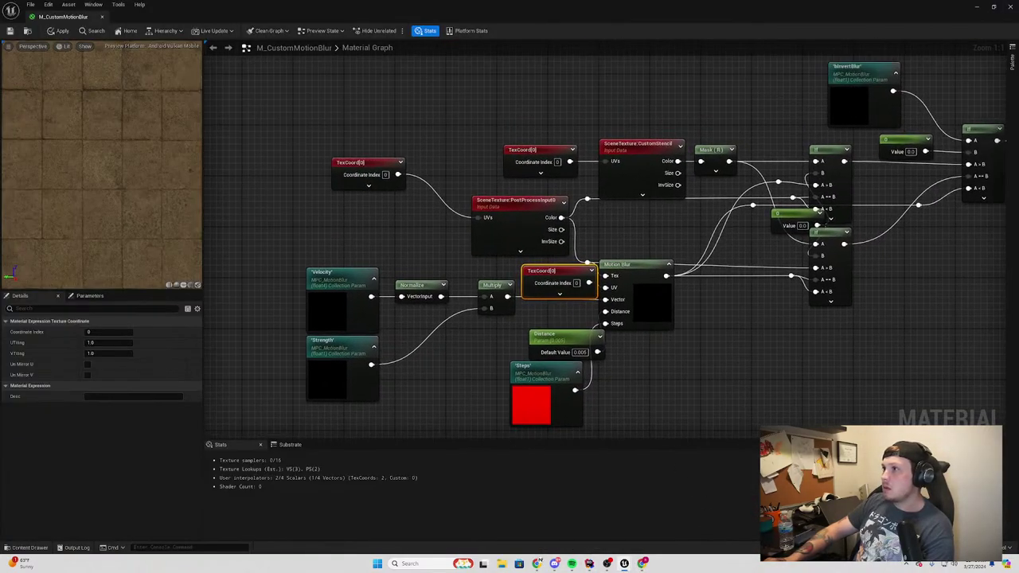
mouse_move(559, 380)
right_down()
mouse_move(459, 200)
mouse_move(421, 219)
right_up()
right_click(430, 141)
text(.pbo)
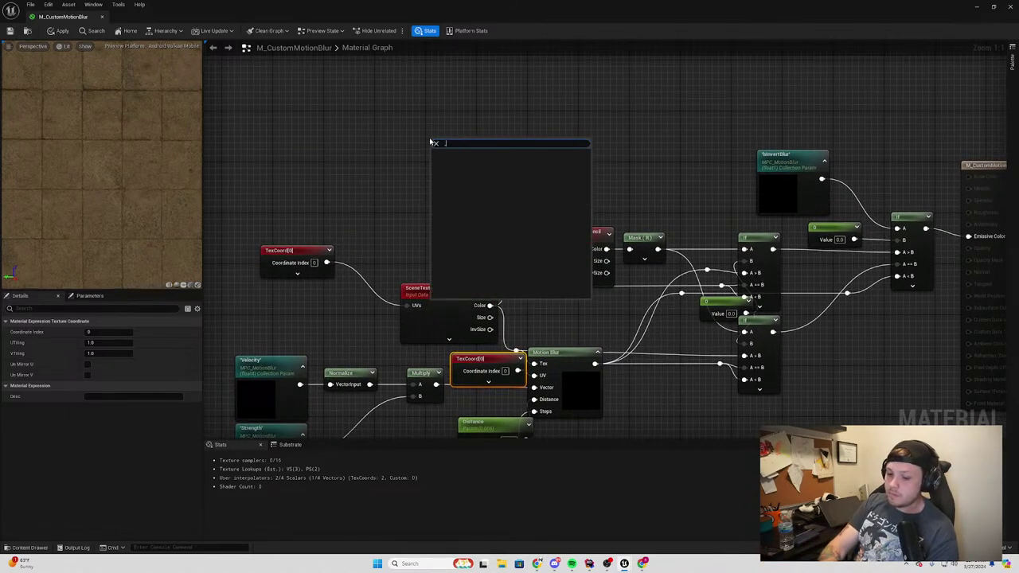
key(BackSpace)
key(BackSpace)
key(BackSpace)
text(m)
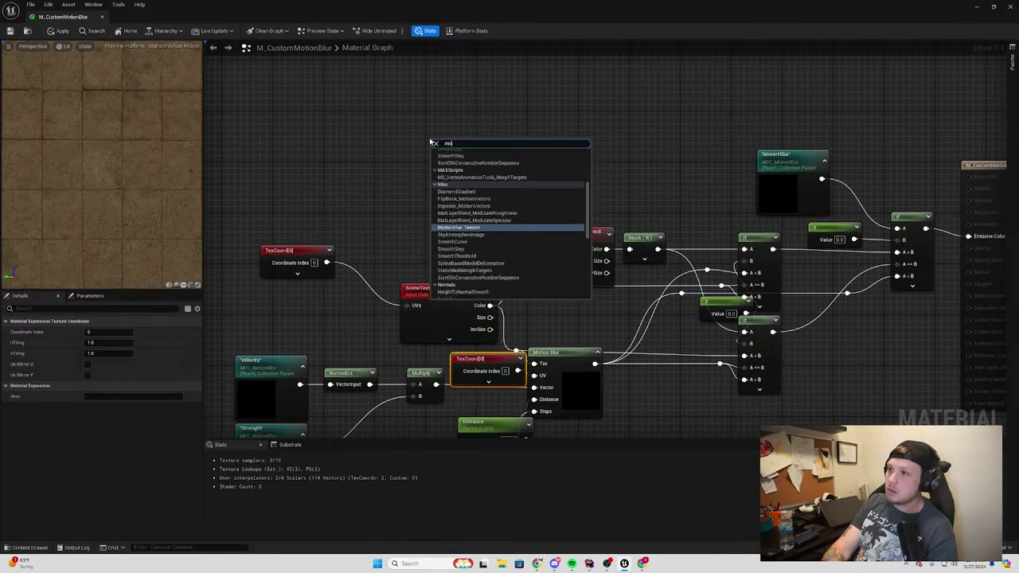
key(BackSpace)
text(sce)
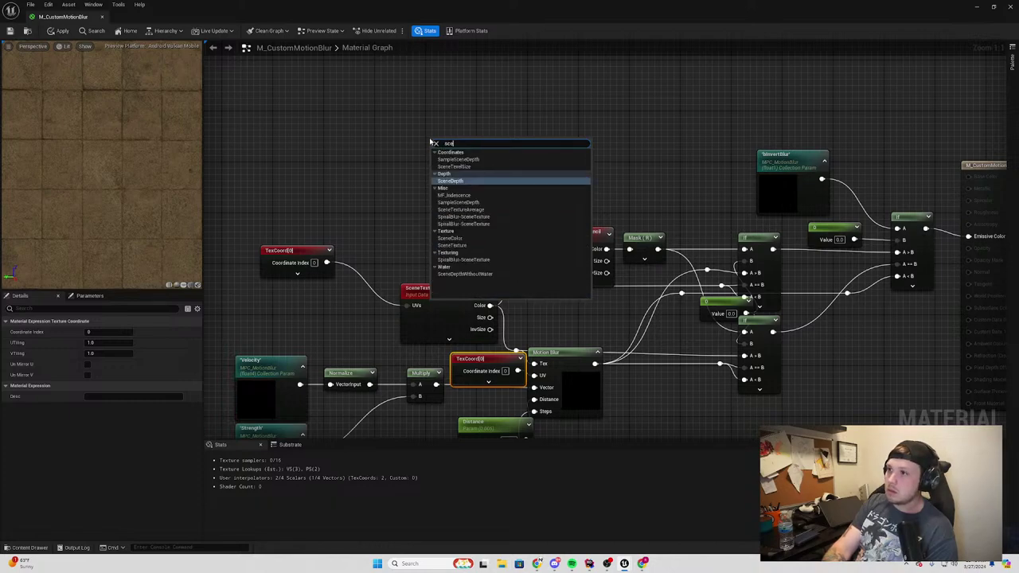
text(netex)
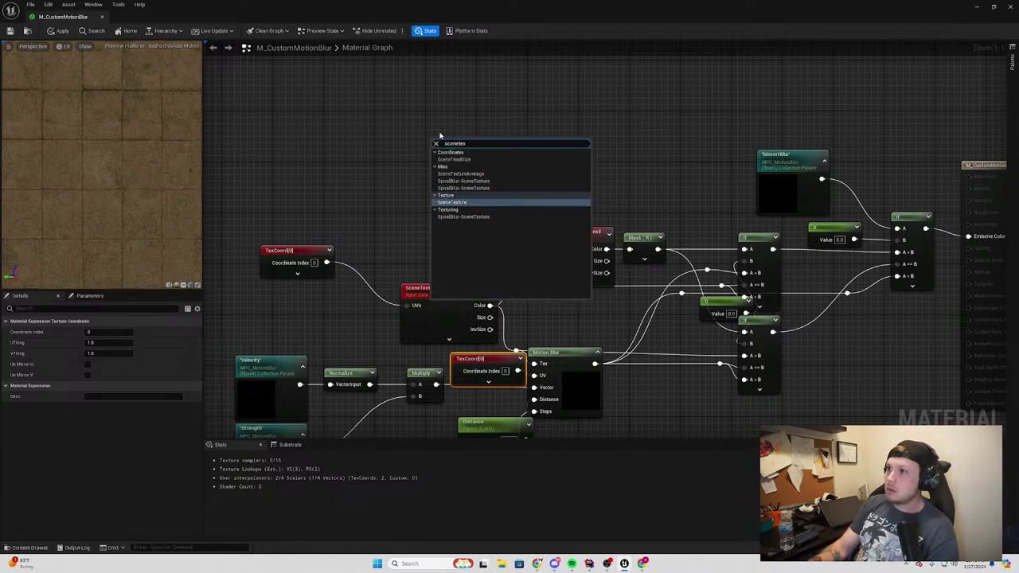
click(391, 100)
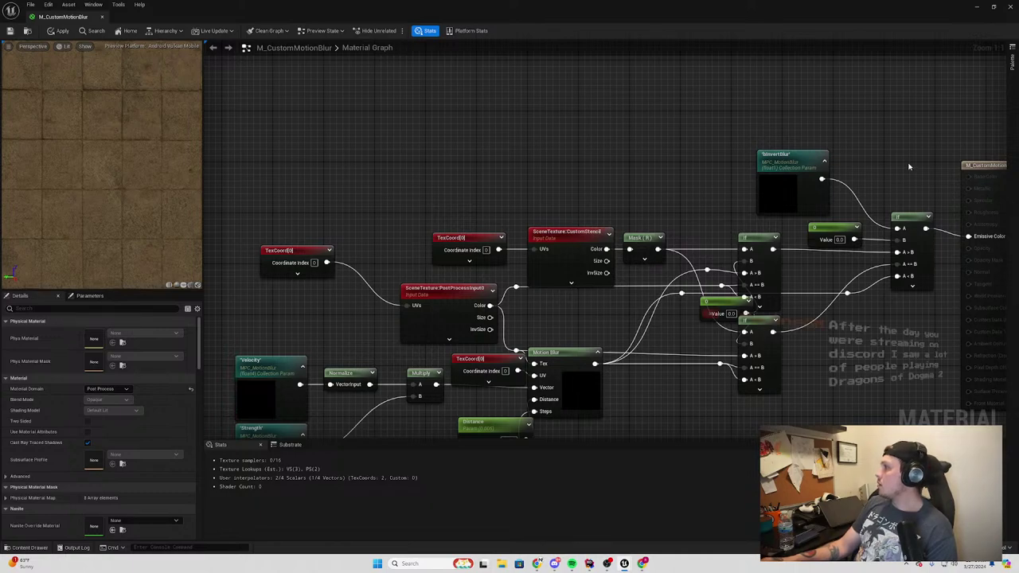
click(977, 6)
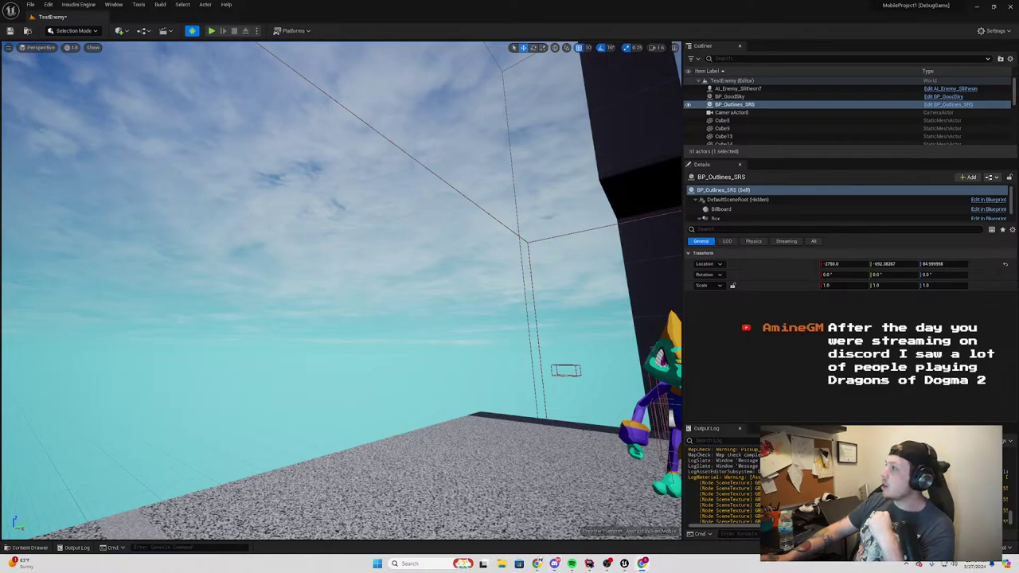
Maximize the ChatGPT conversation in Chrome and highlight the Consult Documentation and Forums heading
click(643, 564)
double_click(267, 4)
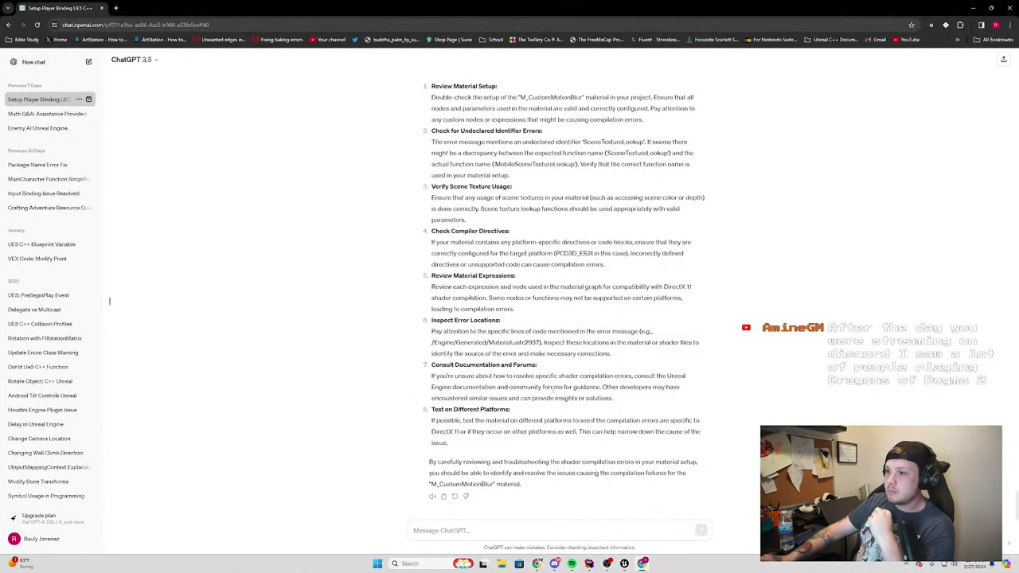
scroll(552, 388, up, 2)
scroll(548, 388, down, 2)
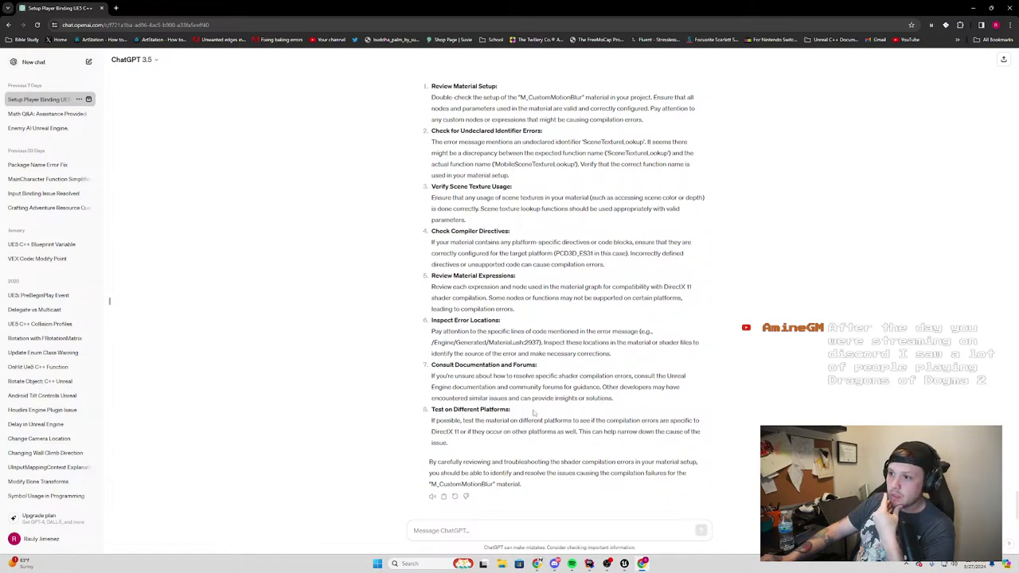
drag(533, 412, 430, 409)
drag(538, 364, 425, 363)
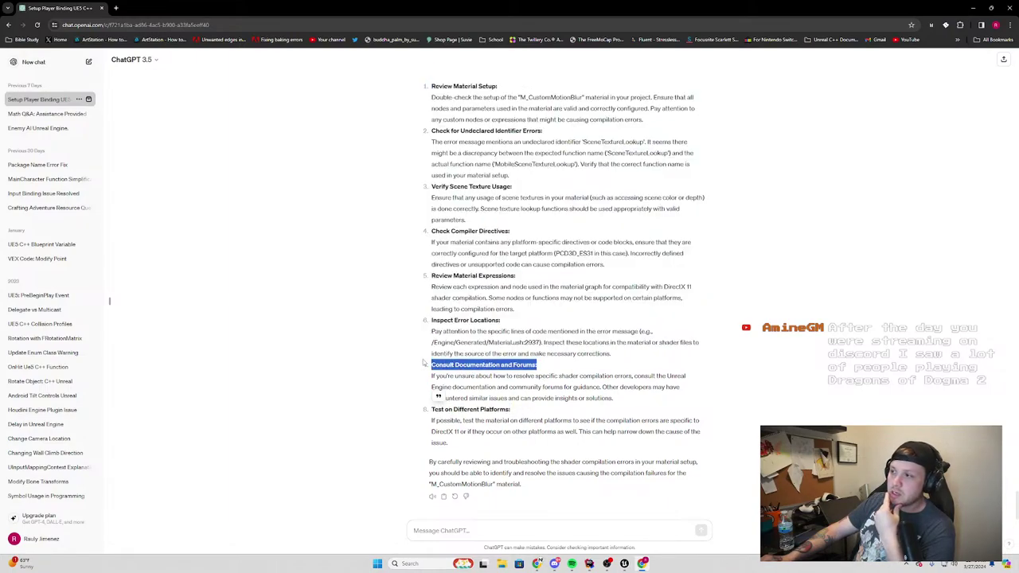
Read through ChatGPT's shader-error troubleshooting reply, then minimise Chrome to reveal the Unreal level
scroll(580, 316, up, 3)
scroll(494, 318, down, 1)
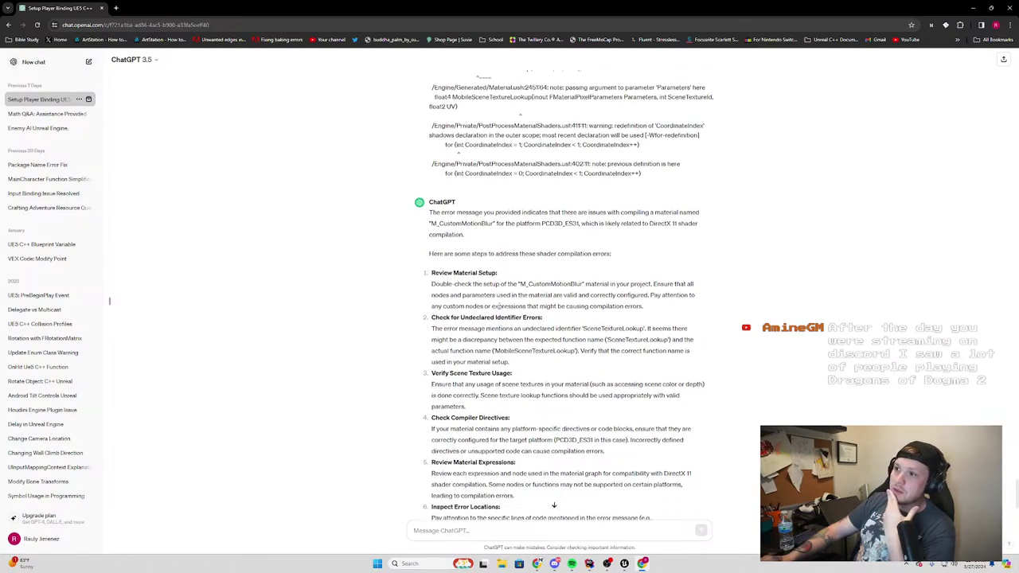
scroll(497, 313, down, 2)
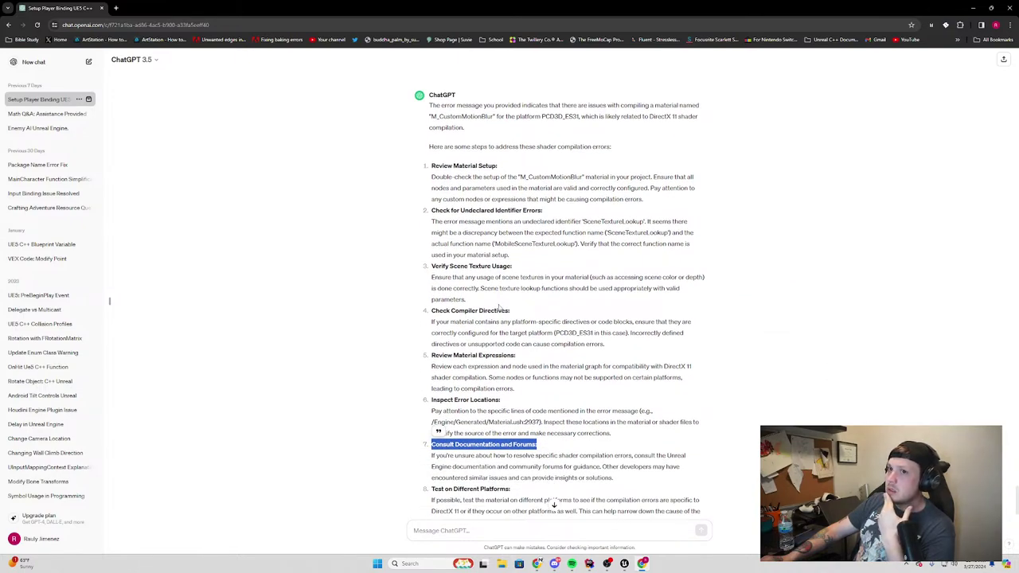
scroll(500, 305, down, 1)
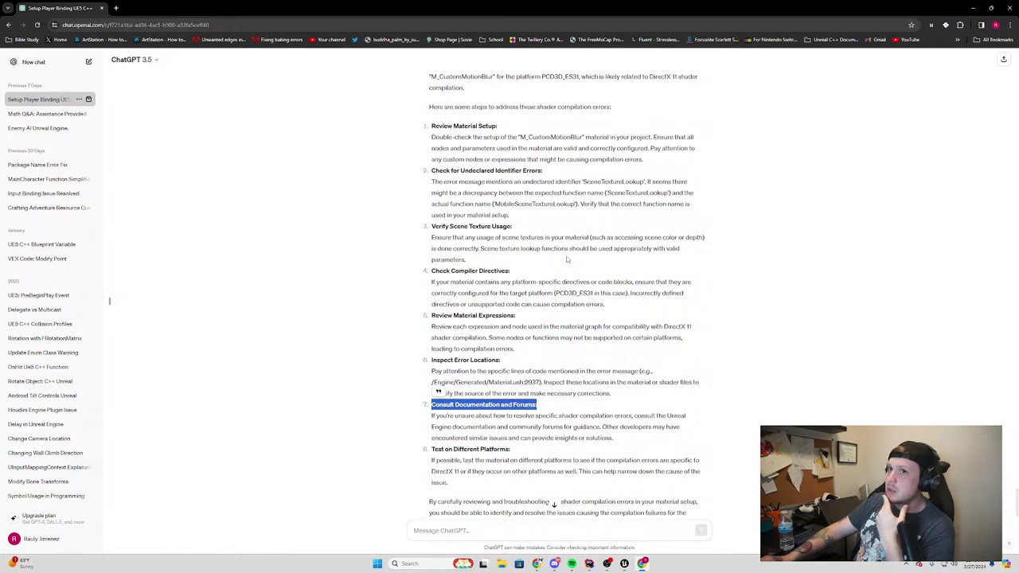
scroll(561, 245, down, 1)
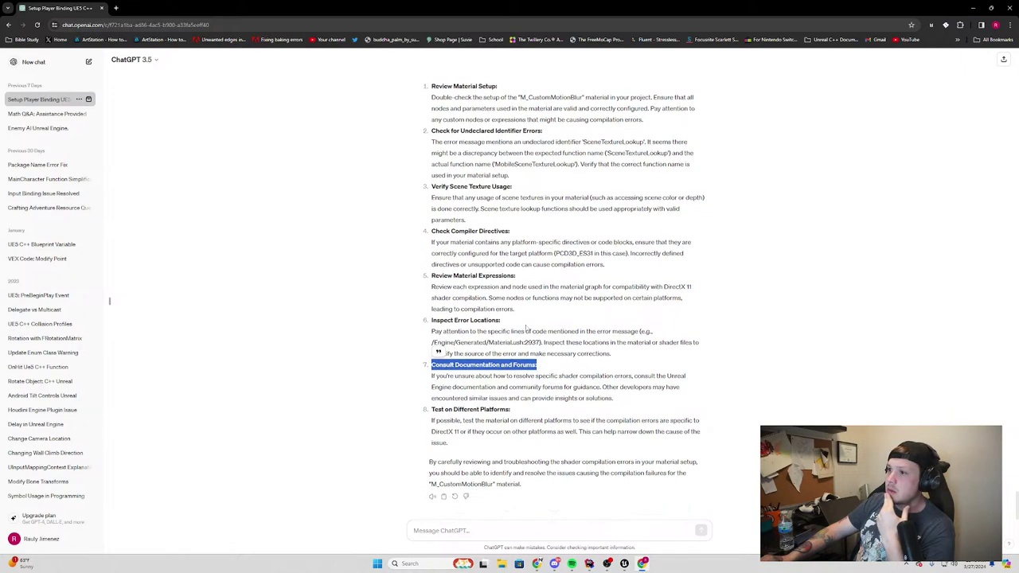
click(576, 362)
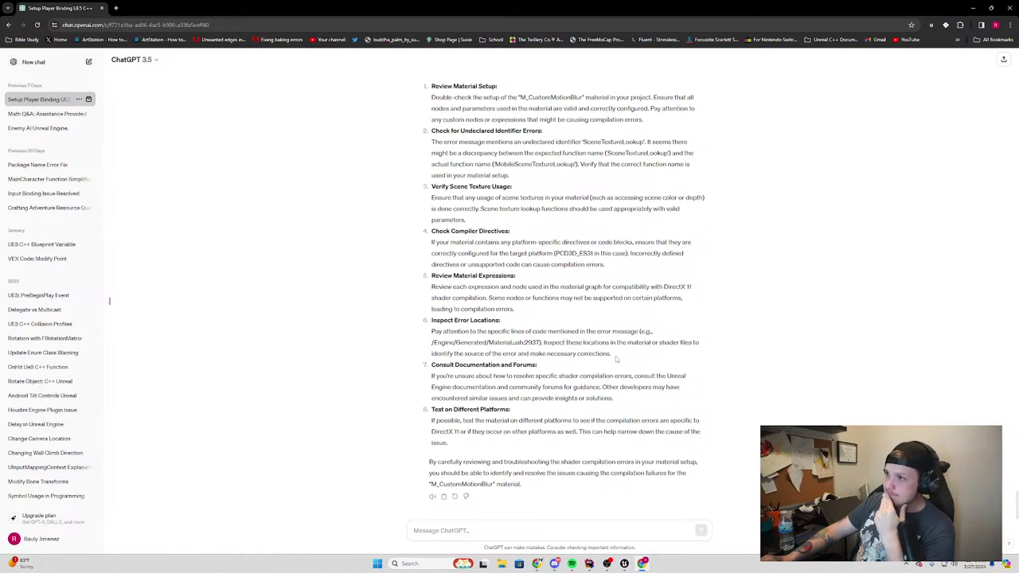
scroll(615, 359, up, 3)
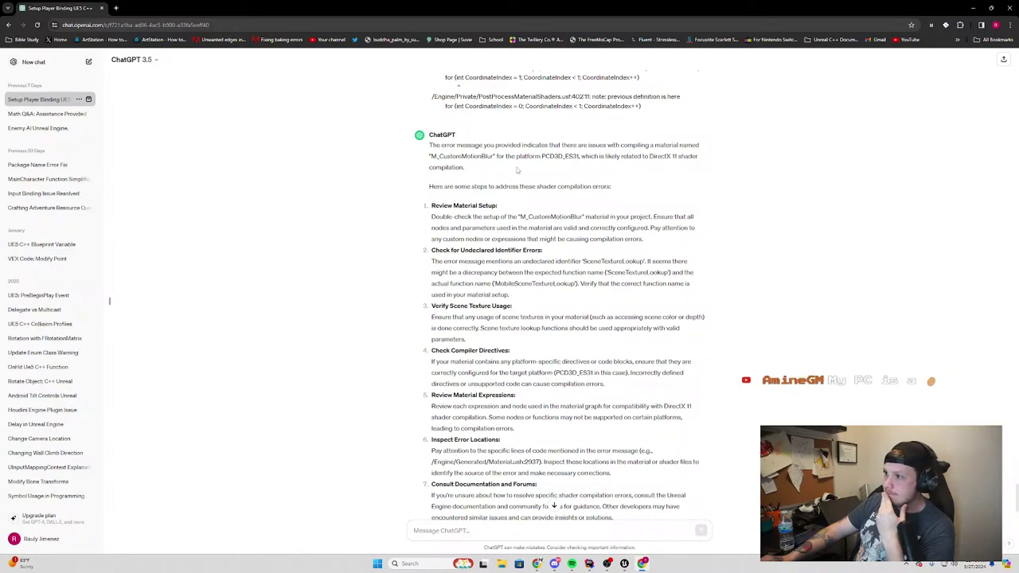
key(super+Down)
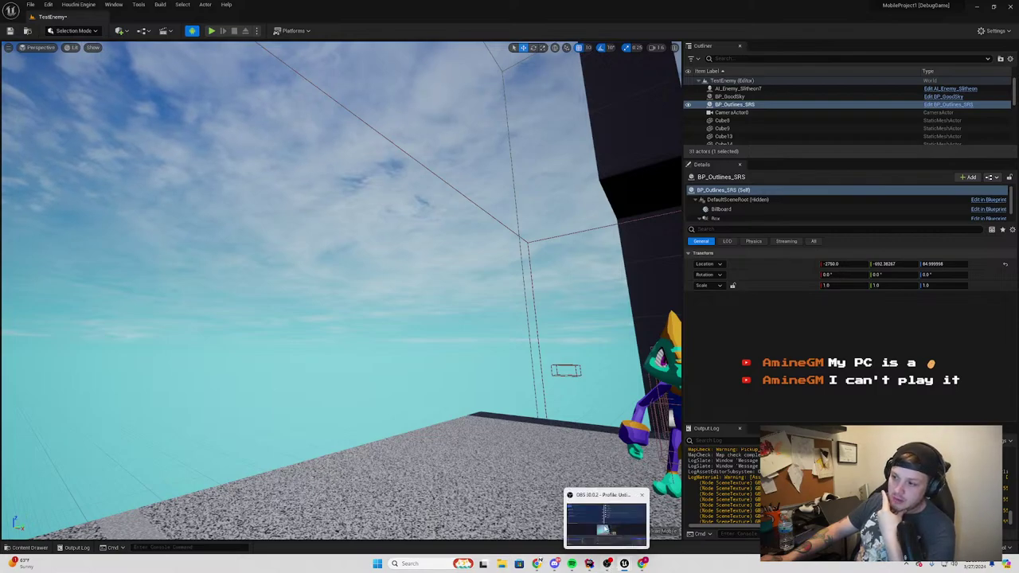
Switch to Rider and scroll its log to the SceneTextureLookup error suggesting MobileSceneTextureLookup
click(589, 564)
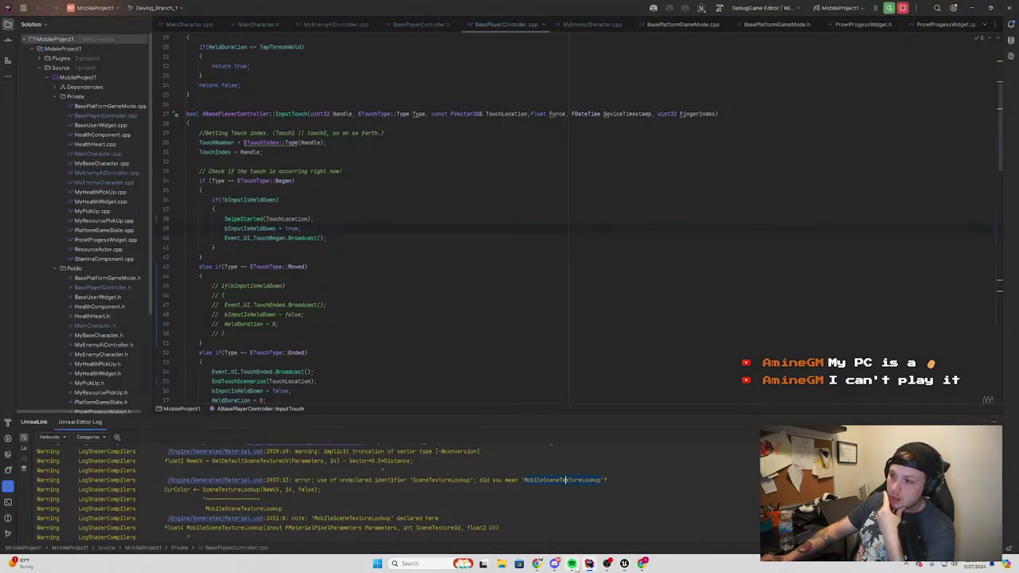
scroll(374, 518, down, 3)
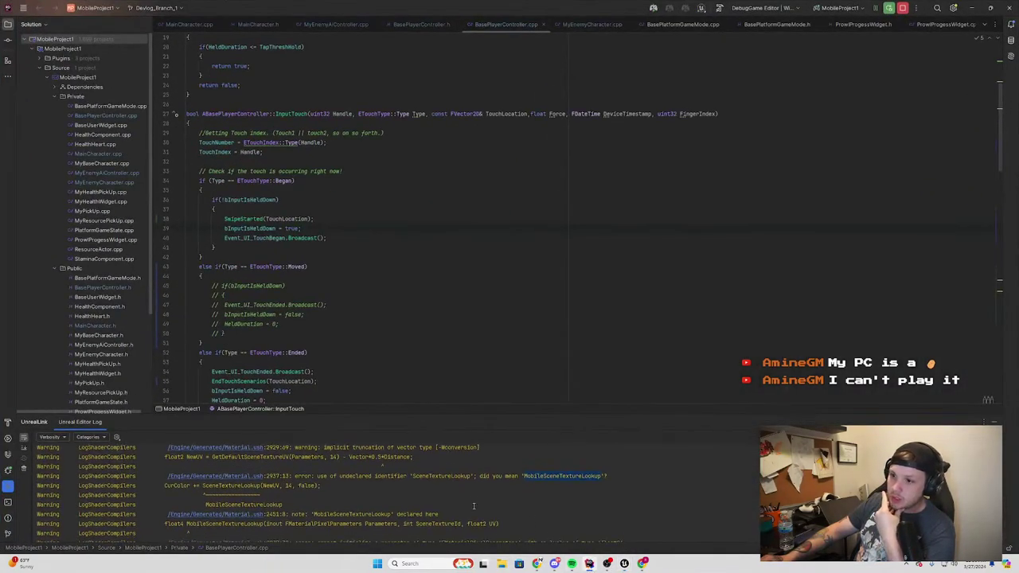
scroll(374, 518, down, 2)
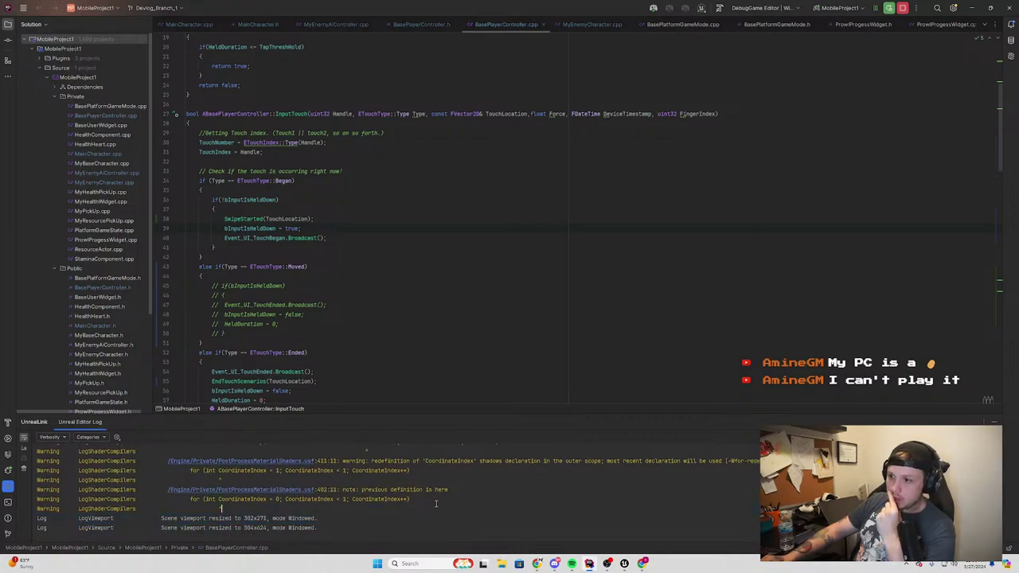
scroll(209, 489, up, 2)
scroll(210, 490, up, 2)
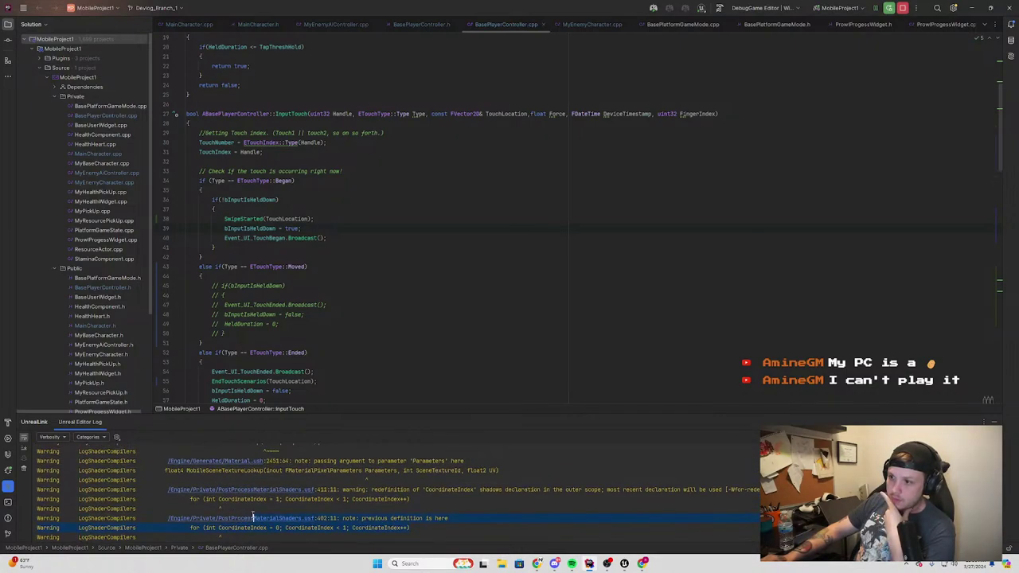
scroll(629, 494, up, 2)
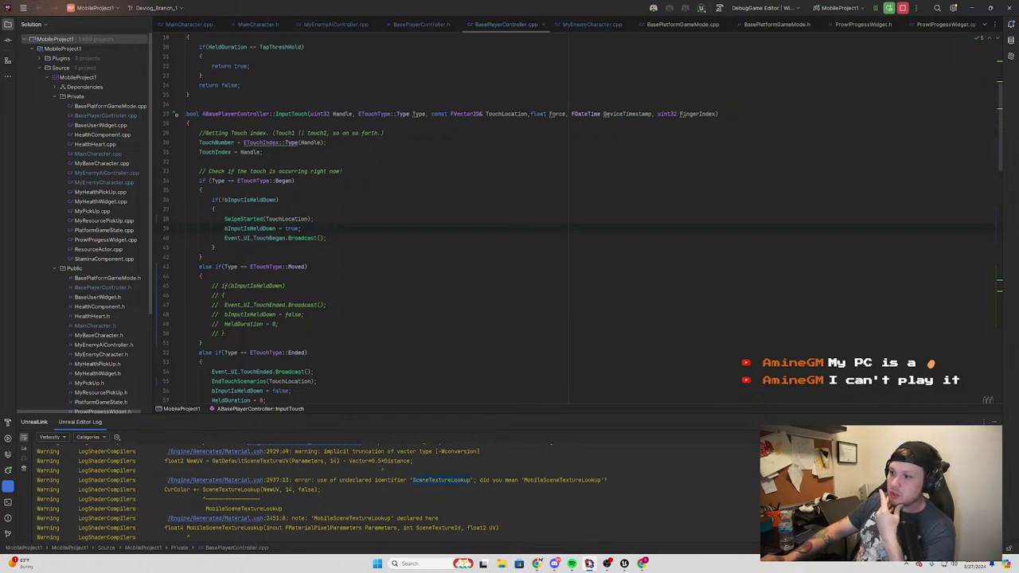
Return to the M_CustomMotionBlur editor and frame the whole node network, including Velocity and Strength
mouse_move(623, 565)
click(627, 518)
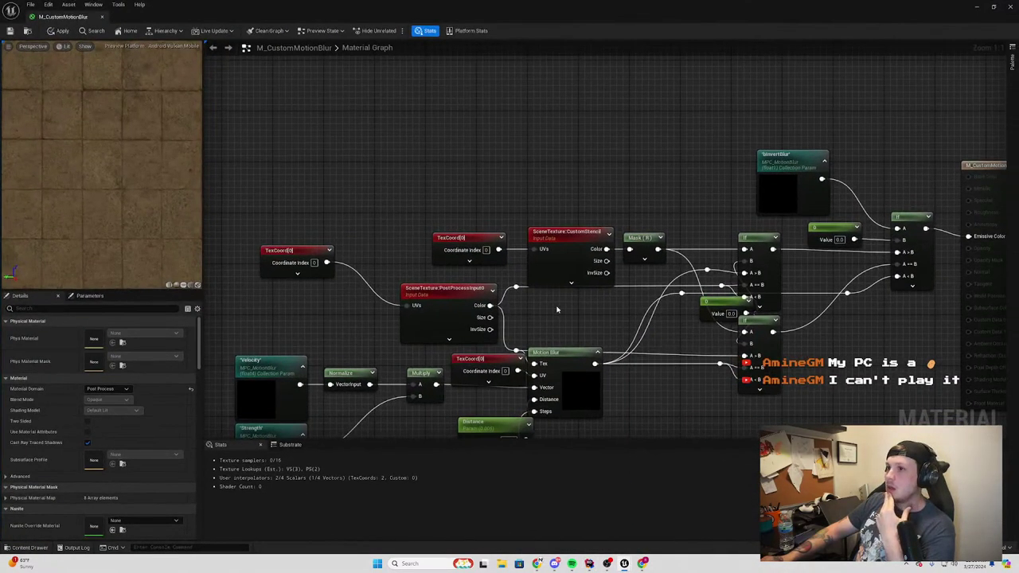
mouse_move(557, 309)
right_down()
mouse_move(351, 152)
mouse_move(512, 106)
right_up()
right_drag(355, 197, 430, 173)
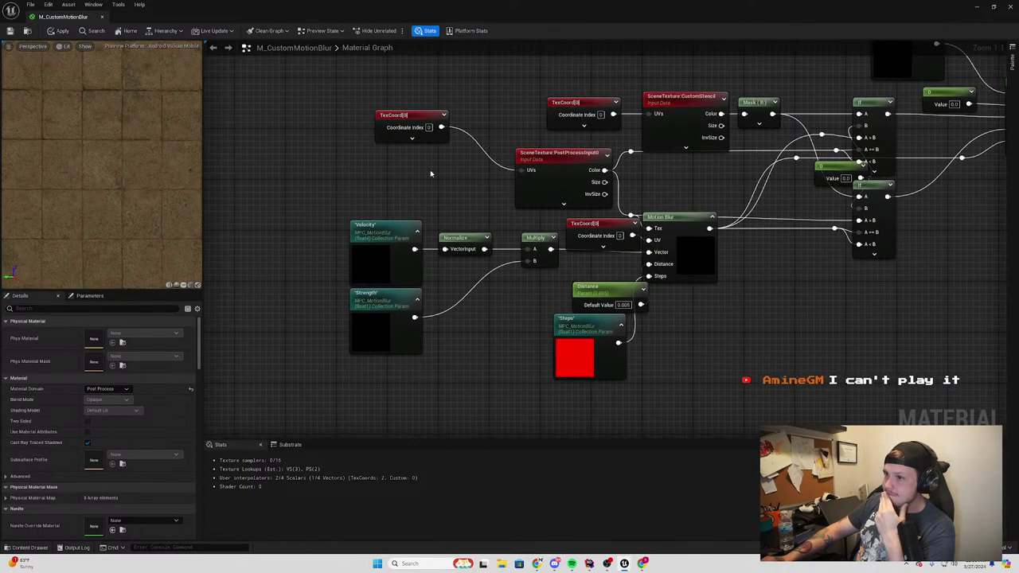
scroll(414, 187, down, 5)
scroll(798, 287, up, 2)
right_drag(798, 287, 756, 253)
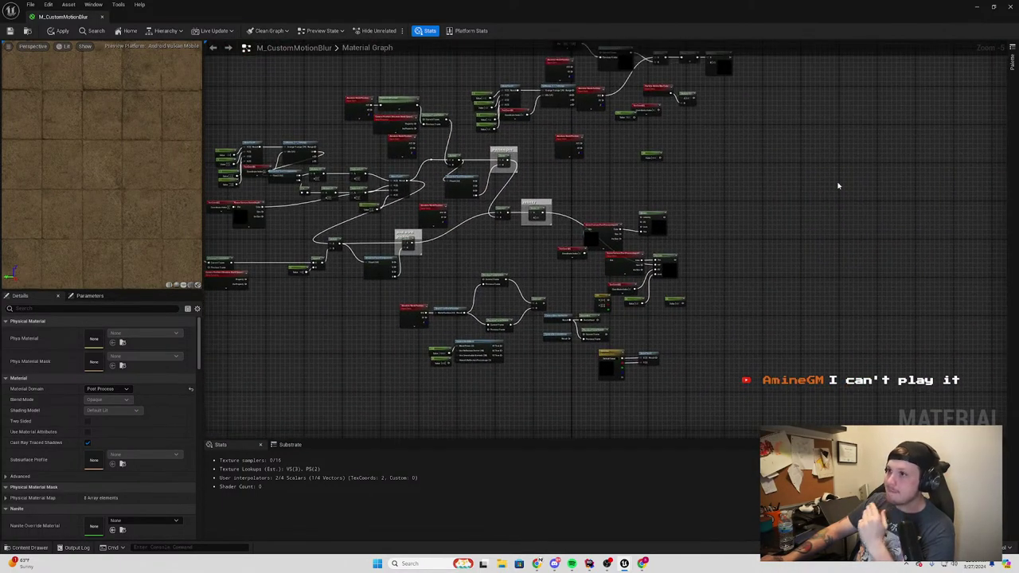
Find 'scenetexturelookup' among the graph's nodes, see no SceneTextureLookup match, and clear the search
key(ctrl+f)
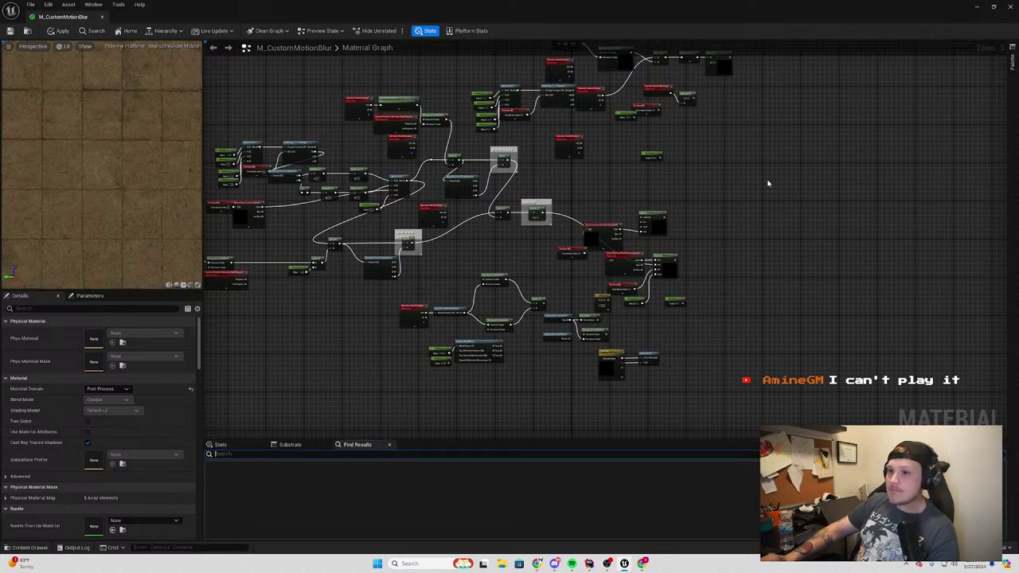
text(scenetexturelookup)
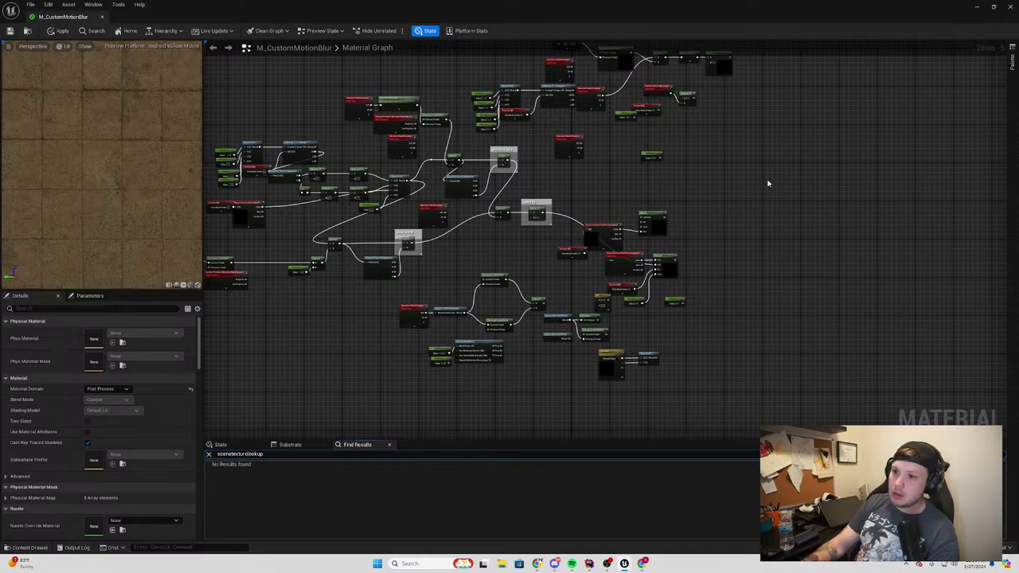
key(ctrl+a)
key(BackSpace)
scroll(454, 329, up, 1)
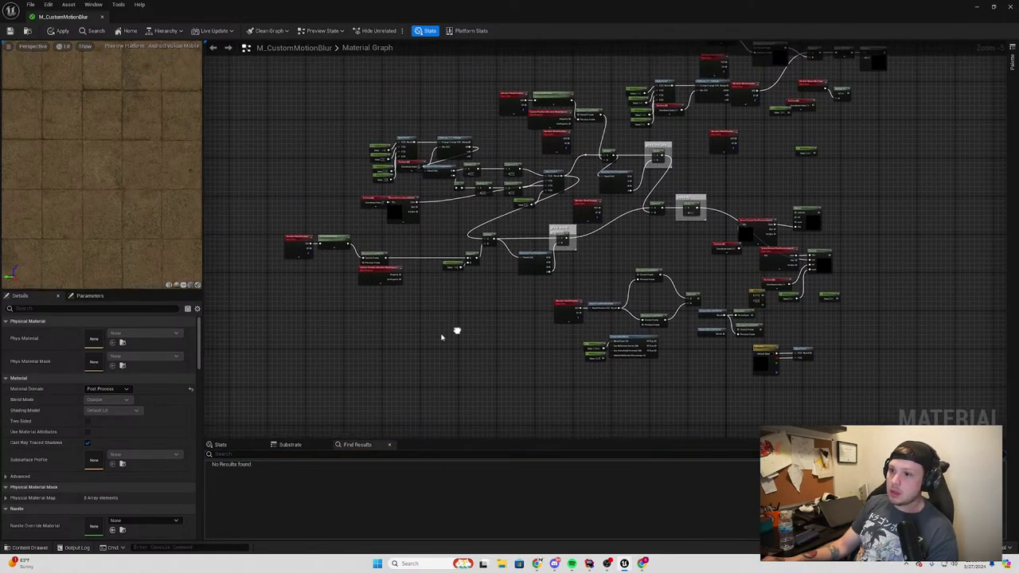
scroll(448, 284, up, 1)
scroll(491, 270, up, 1)
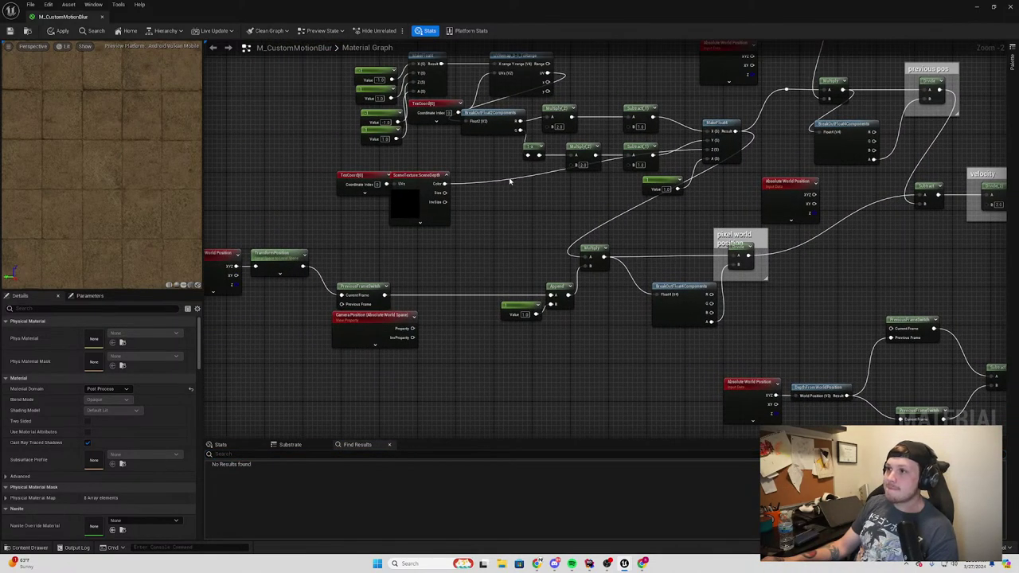
scroll(510, 181, down, 3)
right_drag(497, 190, 470, 220)
scroll(471, 221, up, 3)
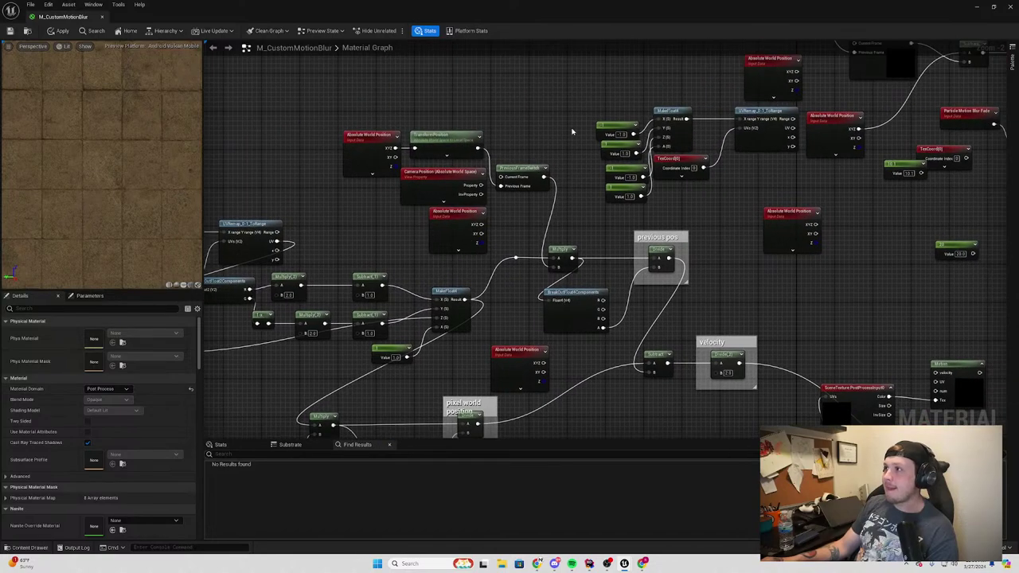
right_drag(571, 131, 370, 241)
mouse_move(469, 212)
right_down()
mouse_move(394, 196)
mouse_move(557, 169)
right_up()
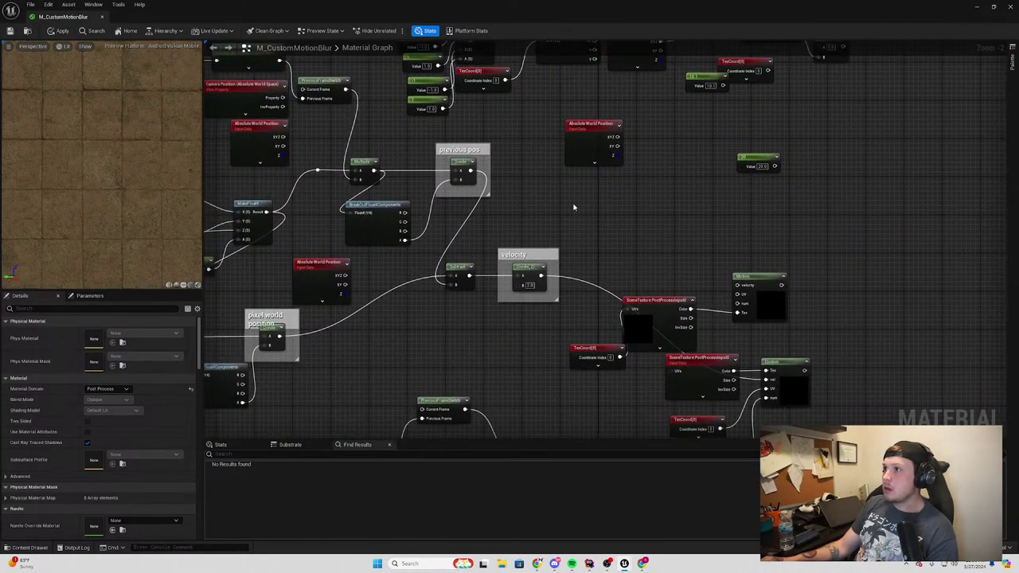
click(589, 127)
drag(652, 115, 548, 164)
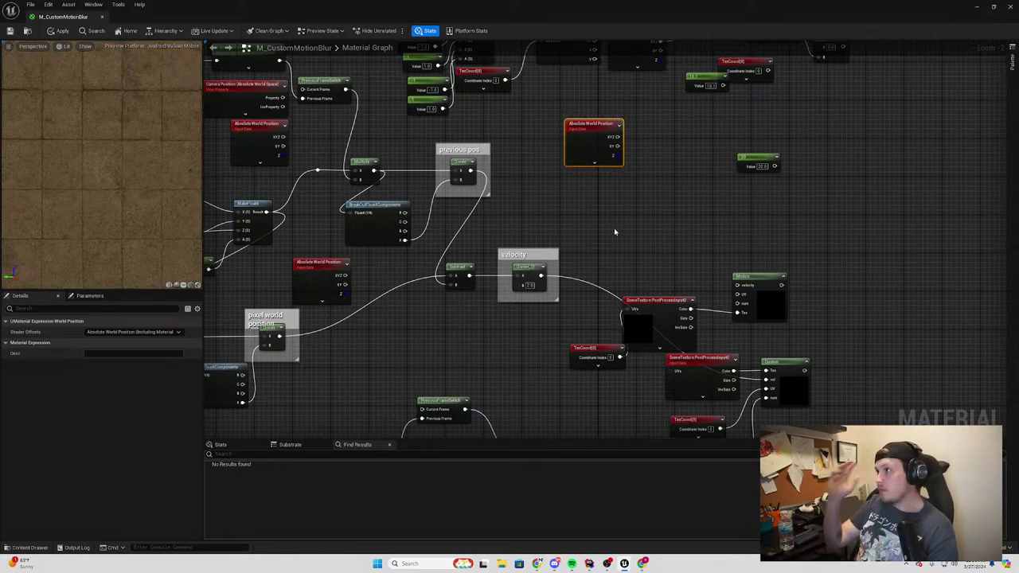
right_drag(613, 232, 677, 162)
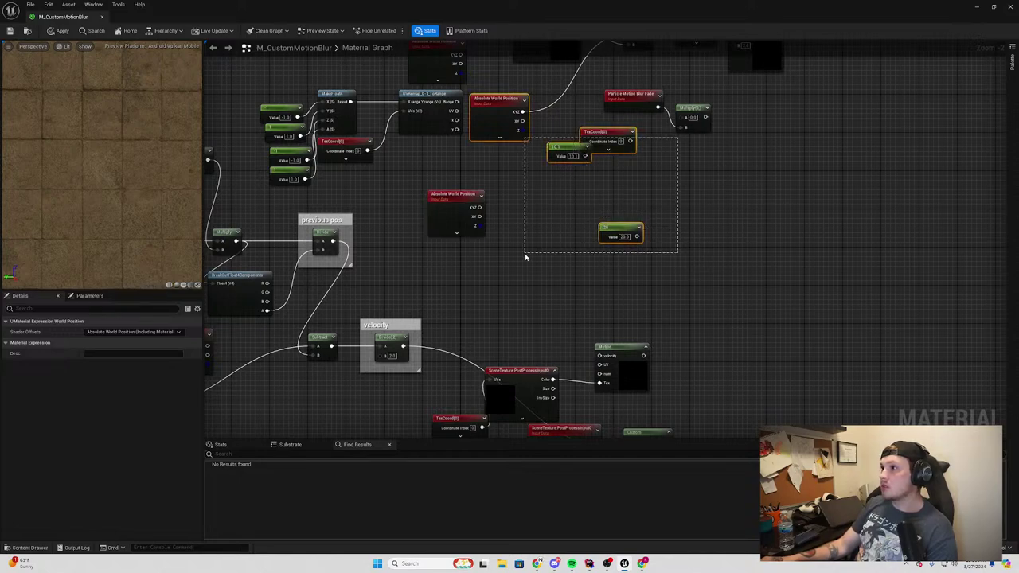
drag(677, 137, 552, 270)
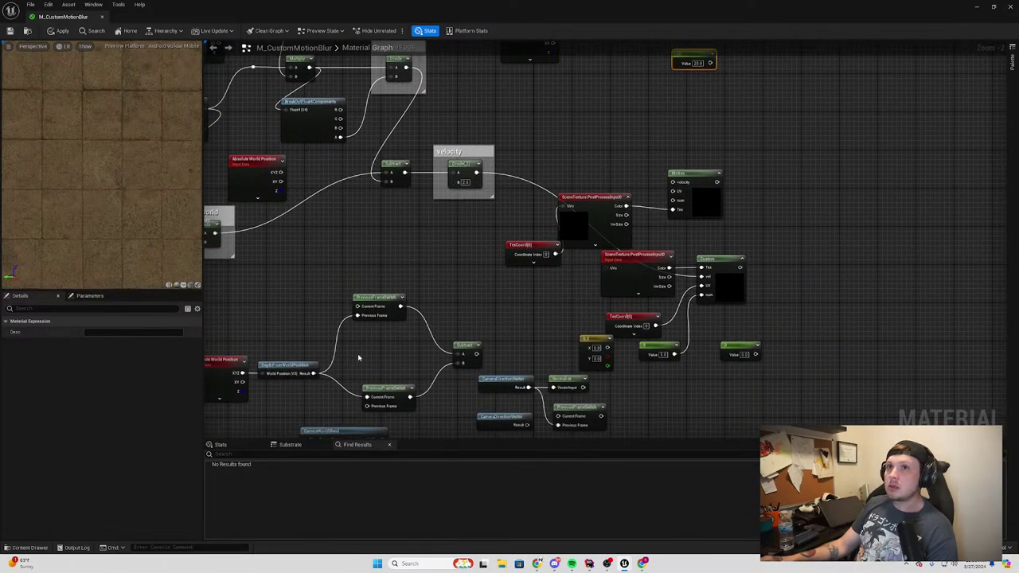
mouse_move(551, 271)
right_down()
mouse_move(535, 266)
mouse_move(623, 226)
right_up()
scroll(556, 285, up, 2)
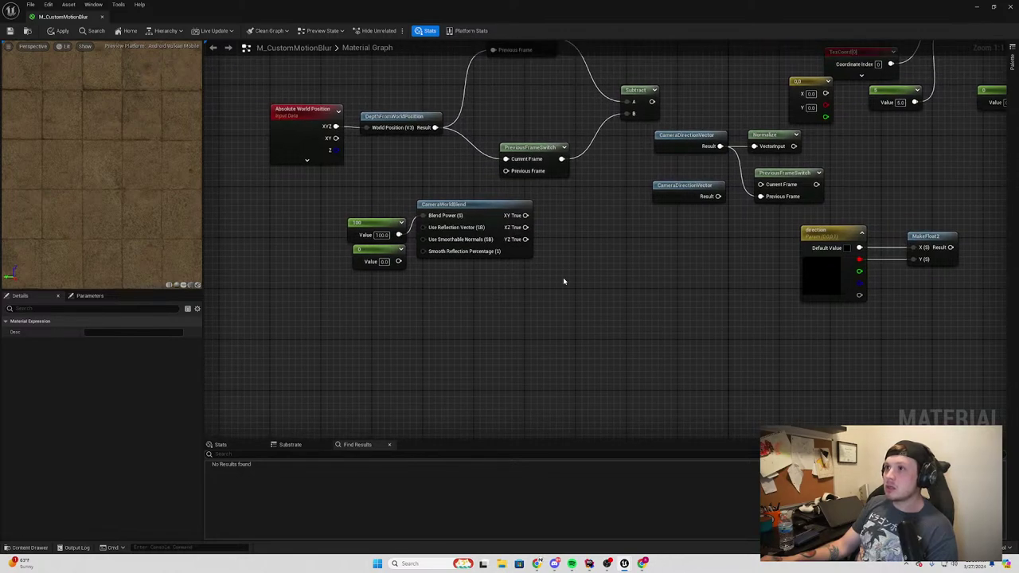
scroll(688, 303, down, 3)
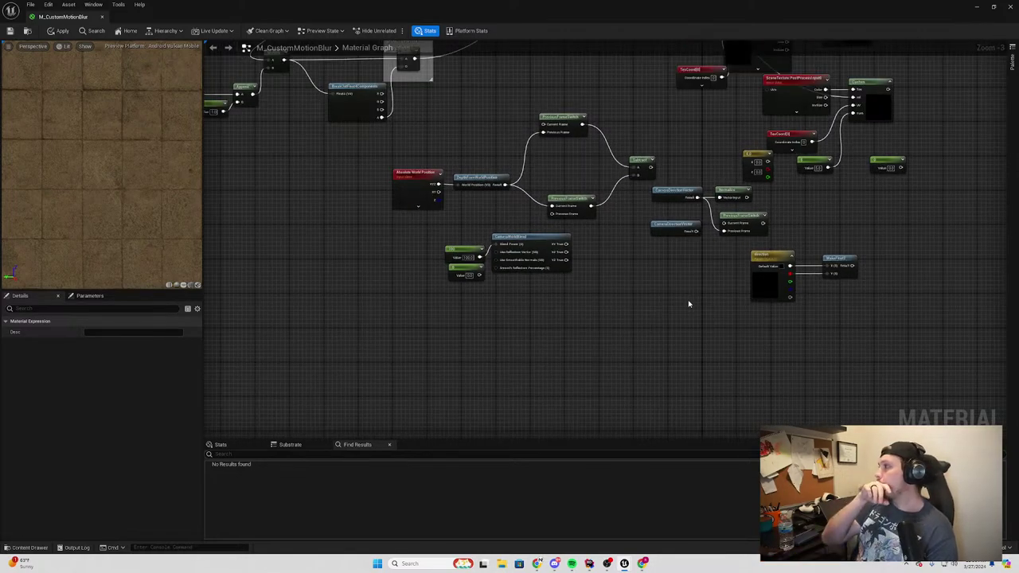
scroll(635, 263, down, 2)
mouse_move(755, 309)
right_down()
mouse_move(570, 353)
mouse_move(648, 380)
right_up()
click(734, 174)
right_drag(737, 220, 417, 191)
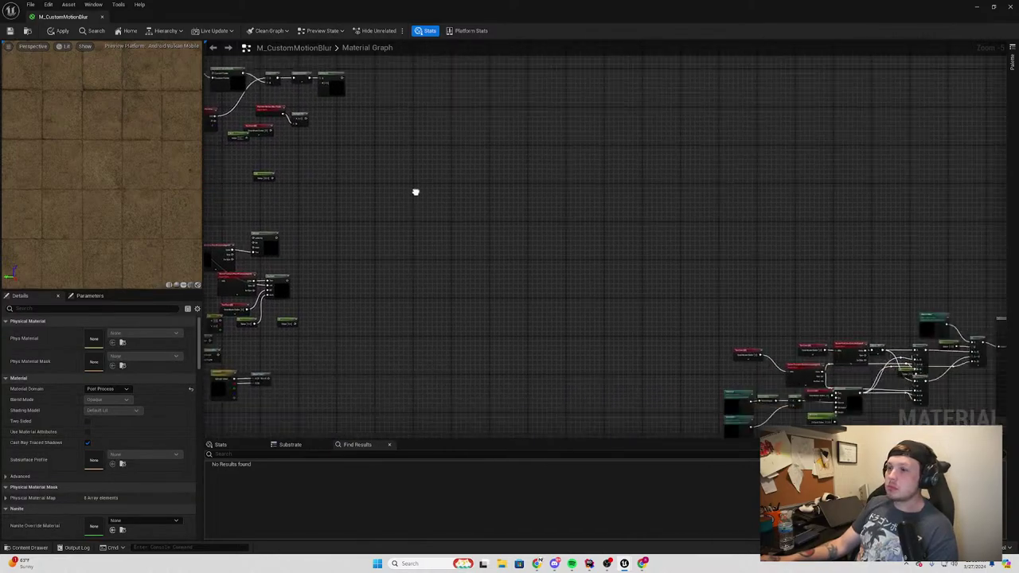
right_drag(396, 90, 744, 182)
scroll(557, 167, down, 4)
scroll(525, 139, up, 2)
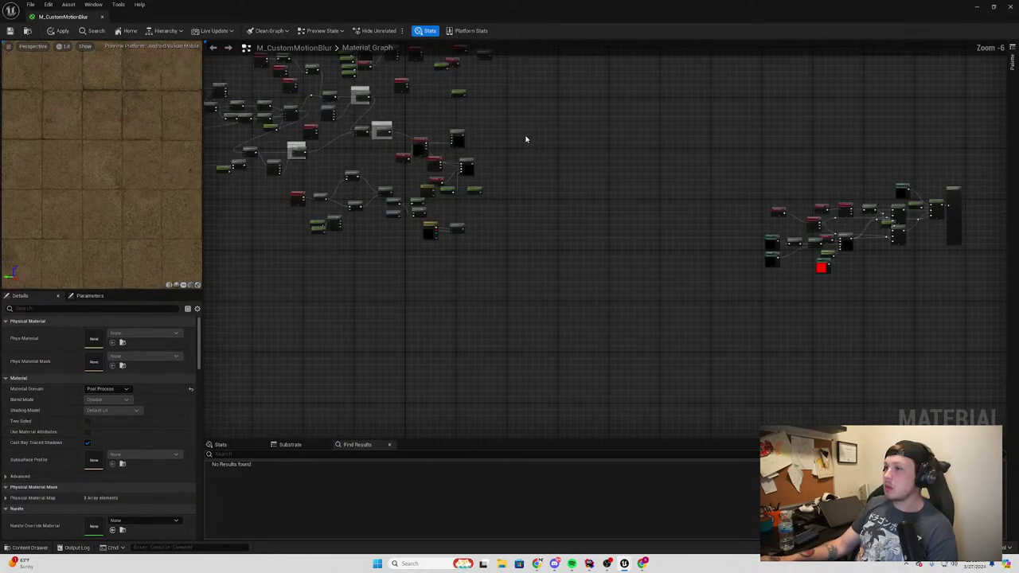
scroll(525, 139, up, 2)
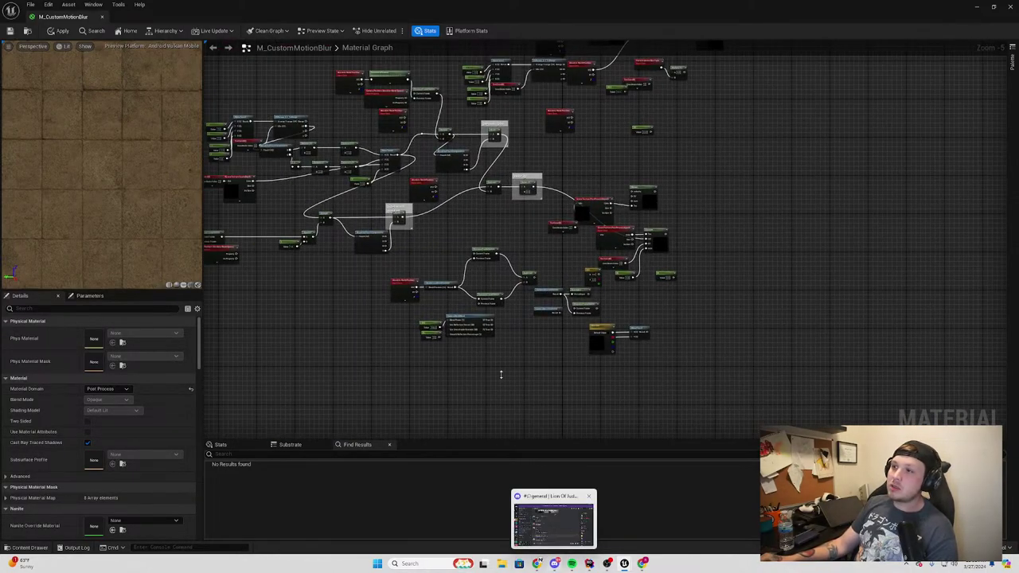
scroll(500, 257, up, 2)
scroll(380, 210, up, 3)
right_drag(381, 210, 736, 147)
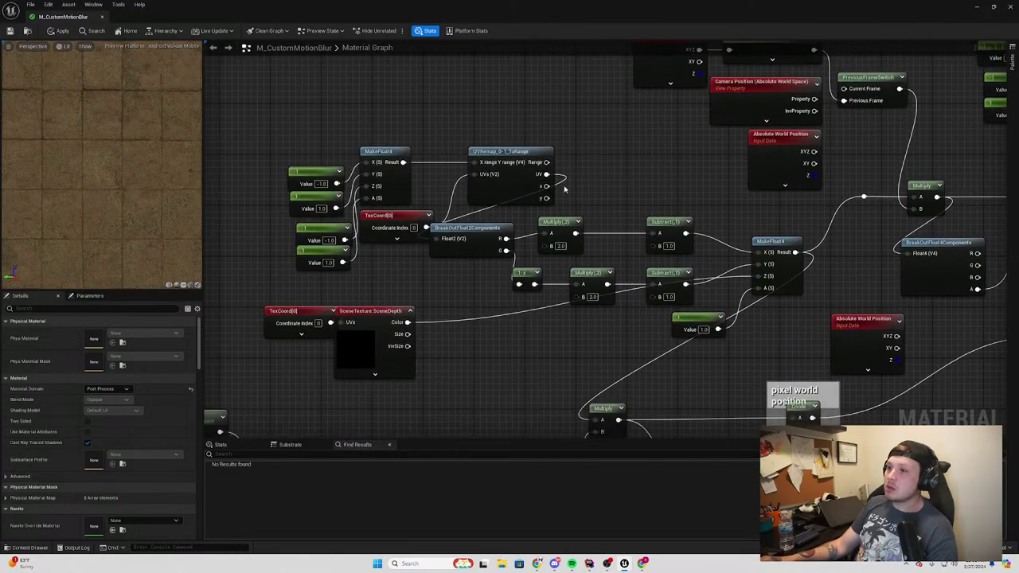
mouse_move(328, 216)
right_down()
mouse_move(442, 167)
mouse_move(436, 193)
right_up()
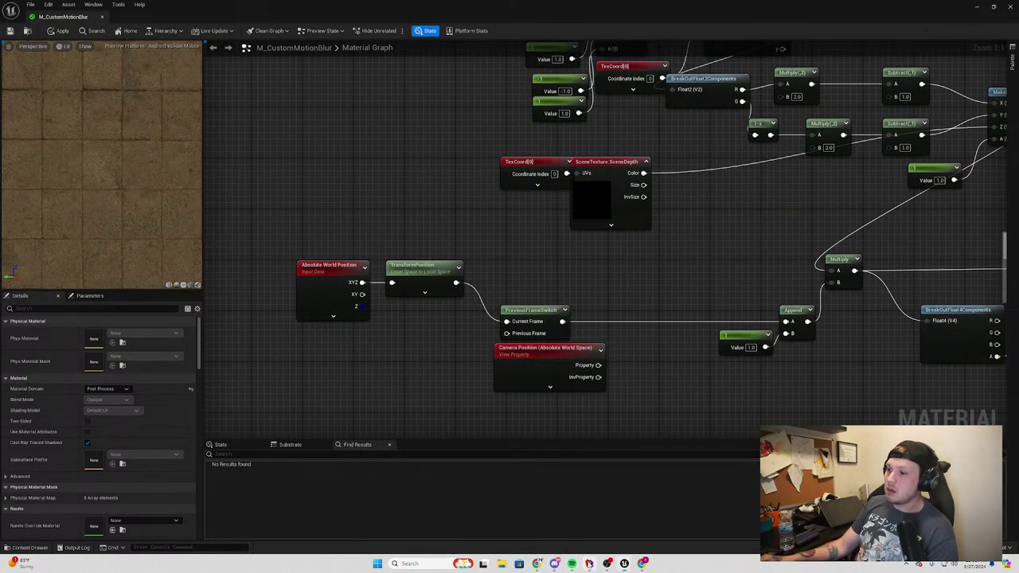
click(589, 564)
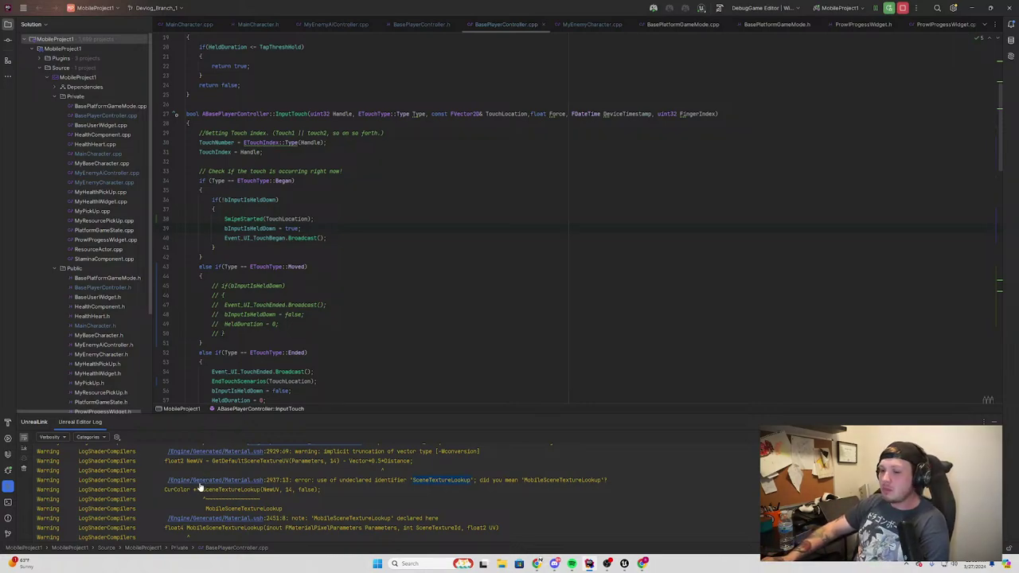
key(alt+Tab)
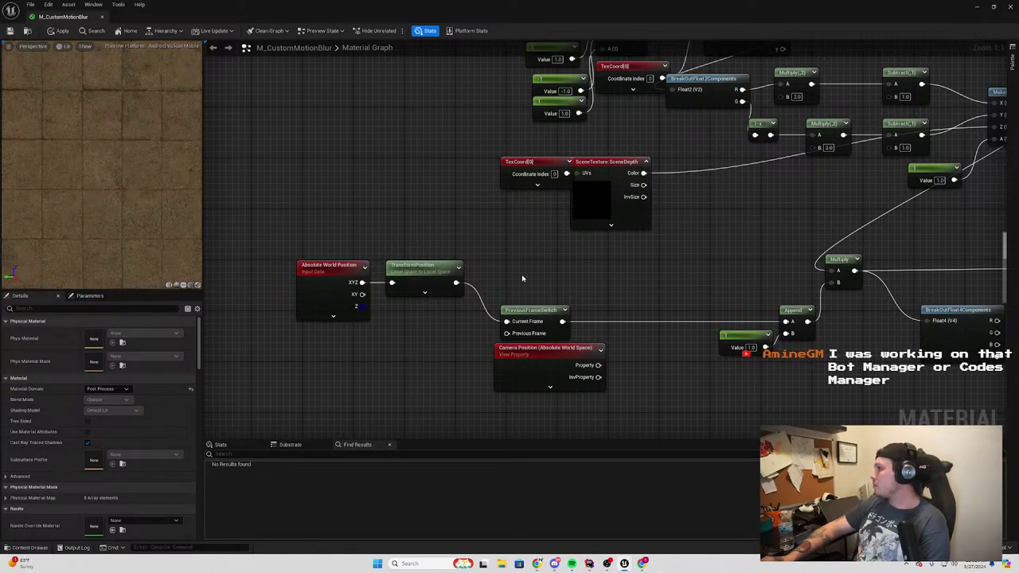
Pan the graph past TexCoord[0] down to the velocity comment and PostProcessInput0 SceneTexture nodes
right_drag(591, 267, 513, 261)
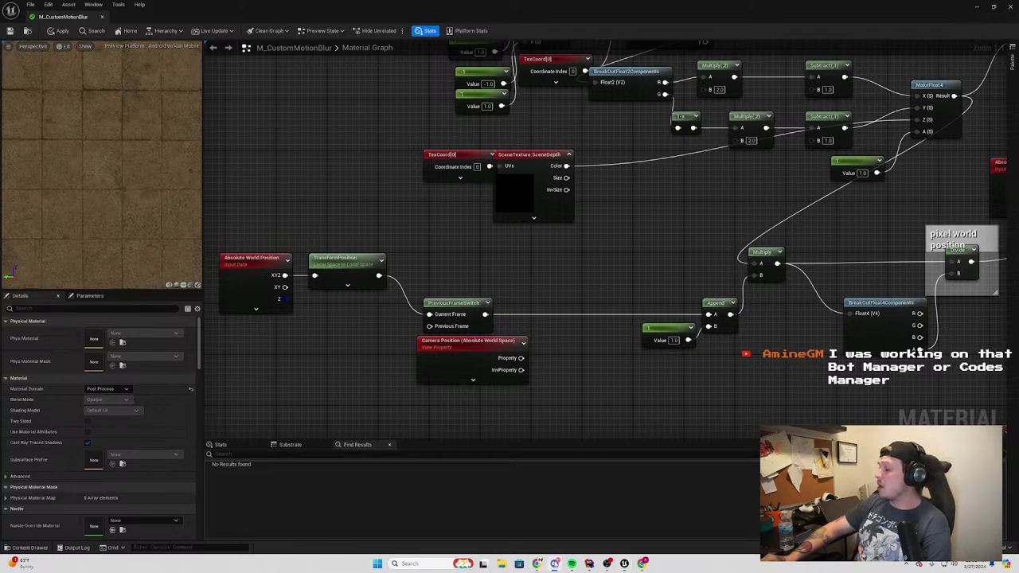
right_drag(646, 226, 576, 341)
drag(406, 270, 356, 271)
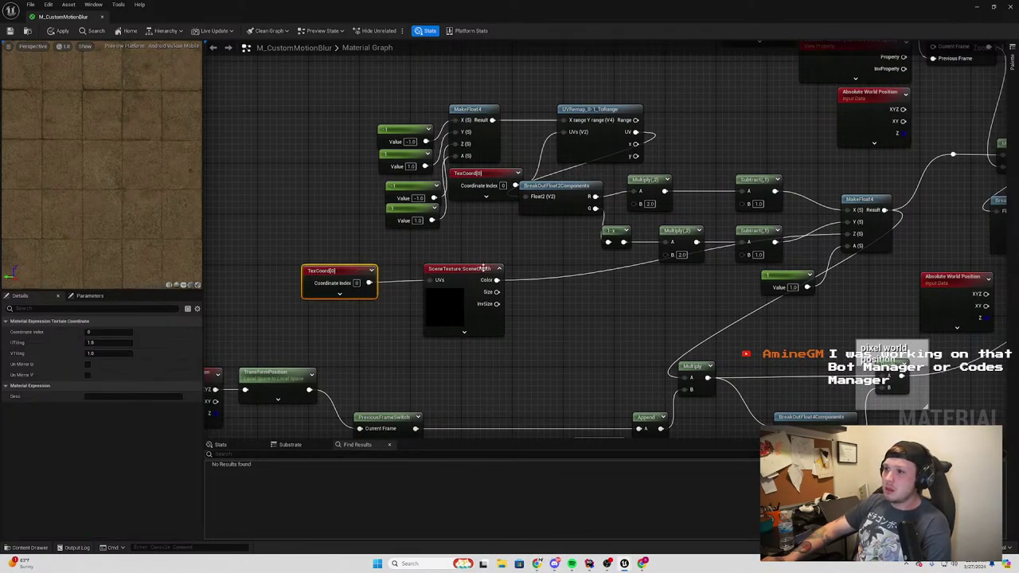
right_drag(508, 220, 361, 267)
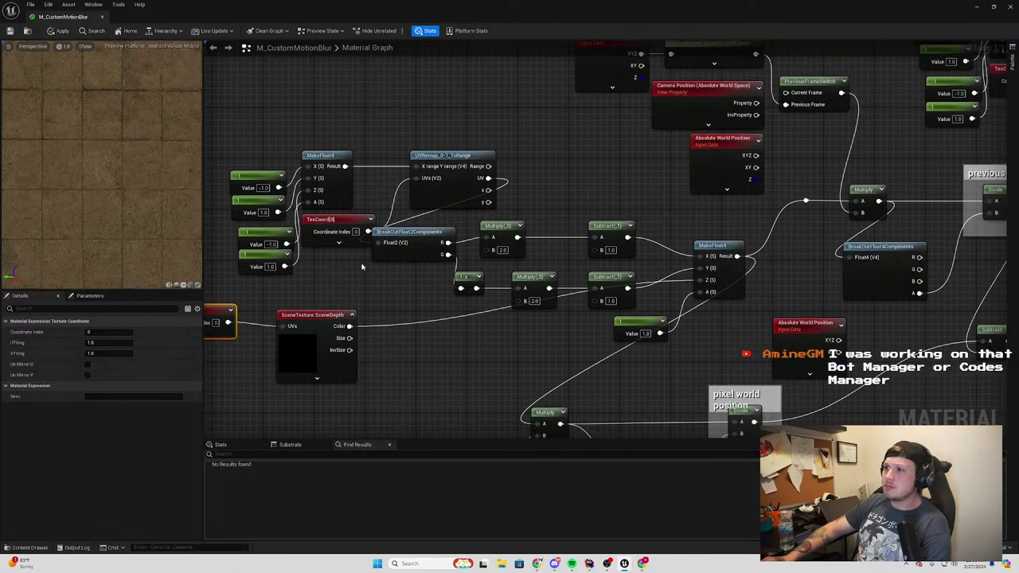
right_drag(529, 178, 446, 217)
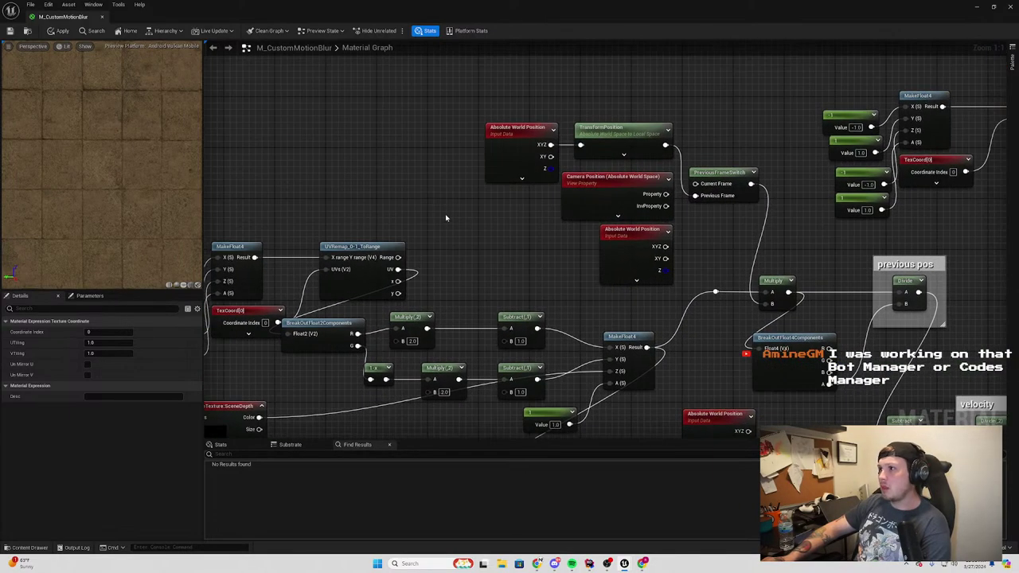
mouse_move(520, 244)
right_down()
mouse_move(372, 245)
mouse_move(248, 266)
right_up()
right_drag(500, 273, 393, 307)
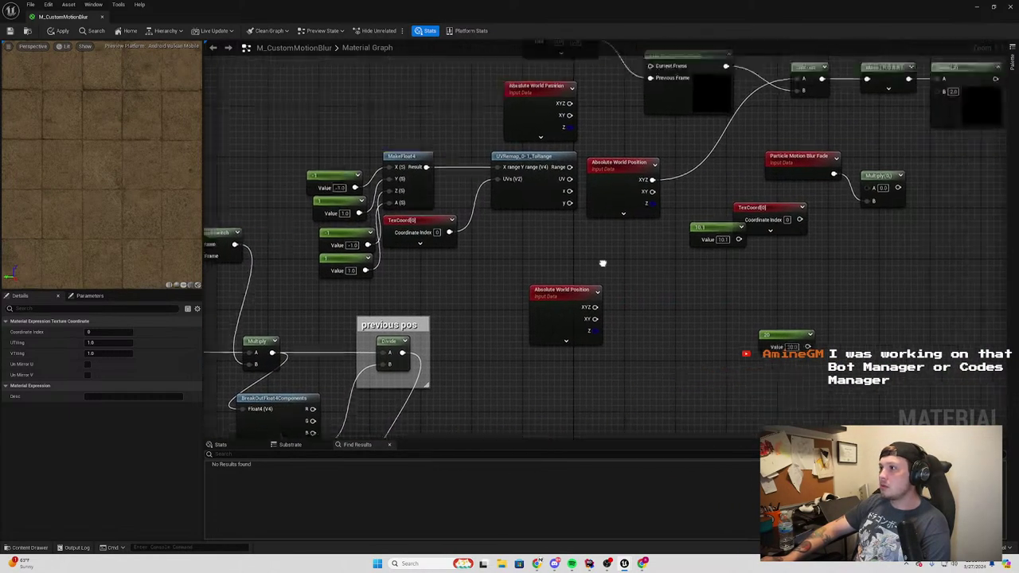
right_drag(717, 230, 616, 258)
mouse_move(716, 230)
right_down()
mouse_move(700, 288)
mouse_move(577, 183)
right_up()
right_drag(637, 310, 677, 119)
right_drag(677, 318, 557, 135)
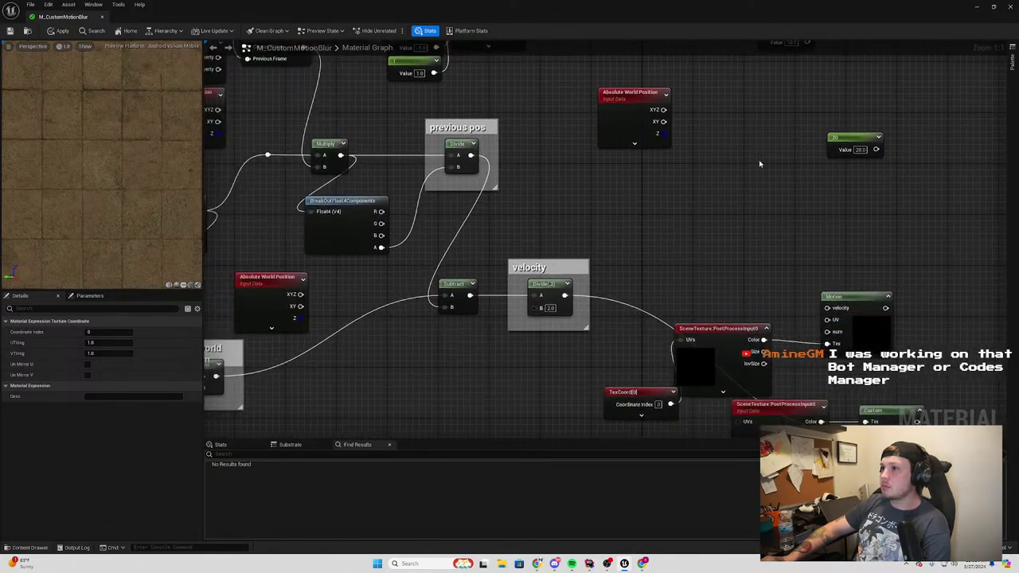
right_drag(700, 199, 664, 105)
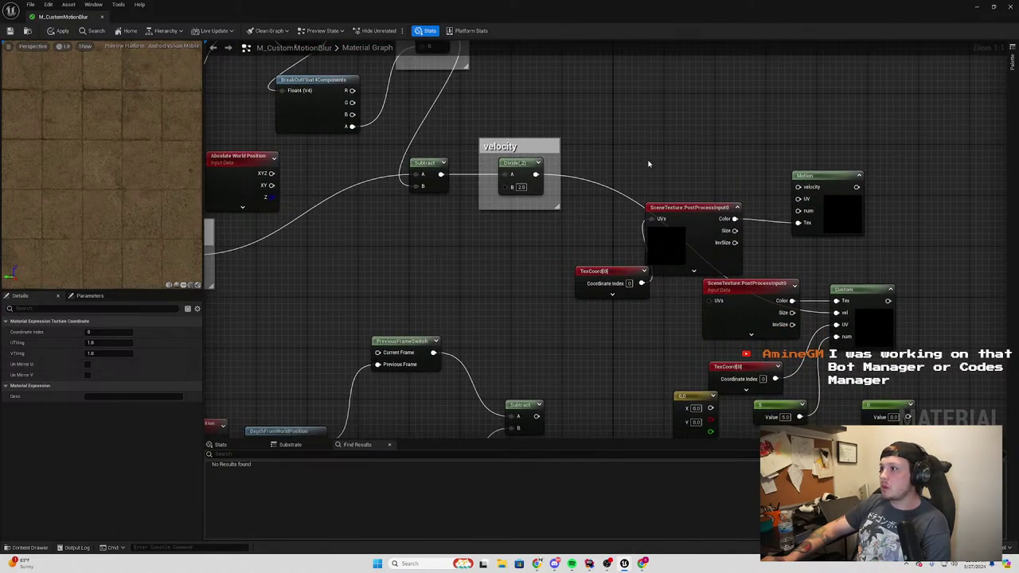
right_drag(647, 166, 639, 135)
scroll(641, 135, down, 1)
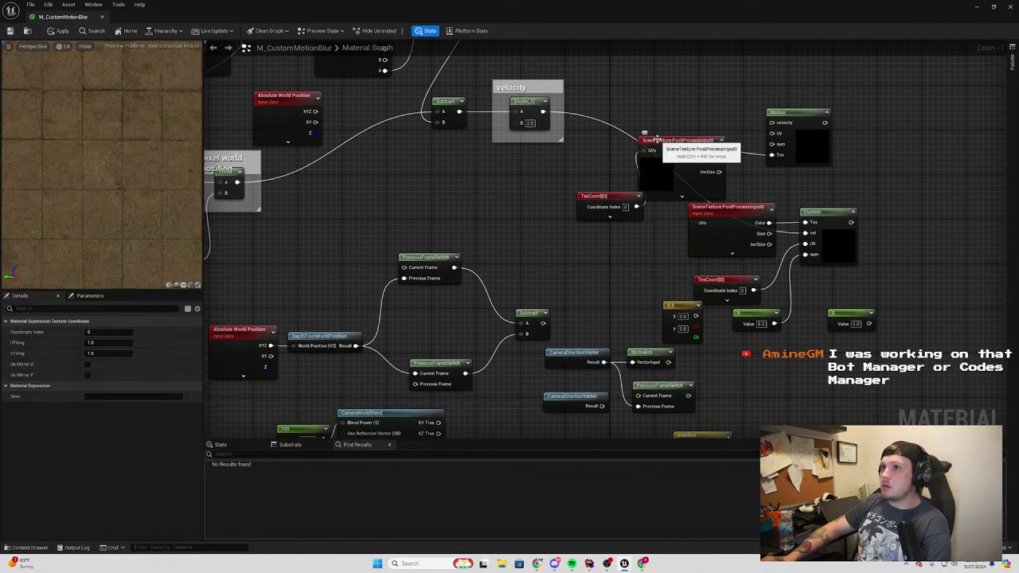
Add a SceneTexture:SceneColor node from a 'scene' node search
click(656, 141)
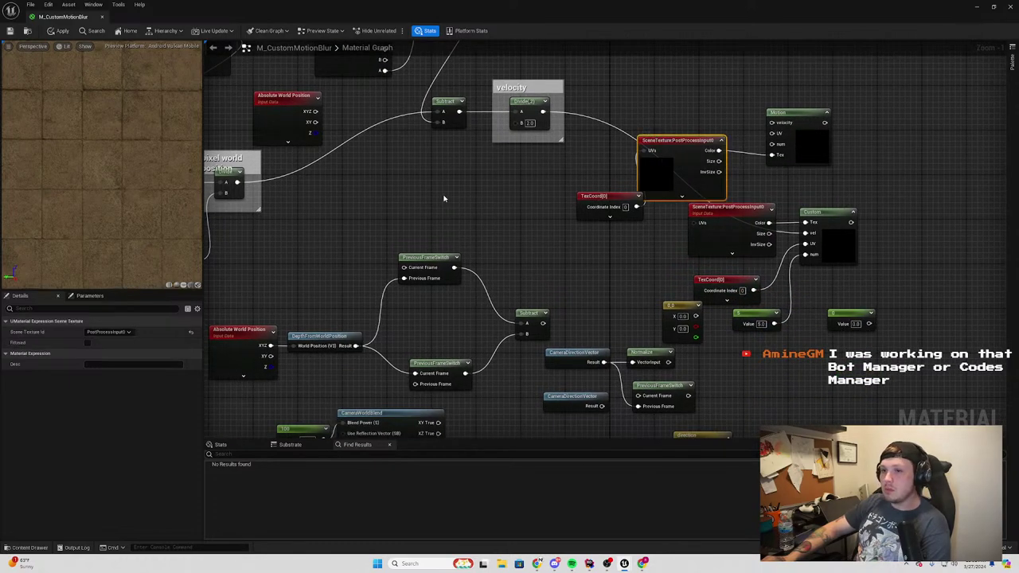
right_click(445, 198)
text(scenb)
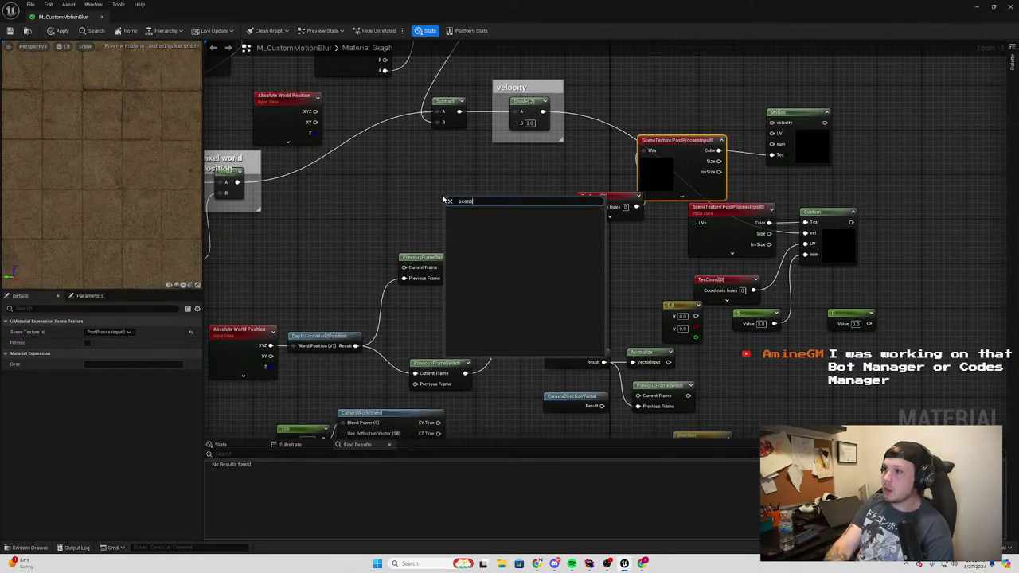
key(BackSpace)
text(e)
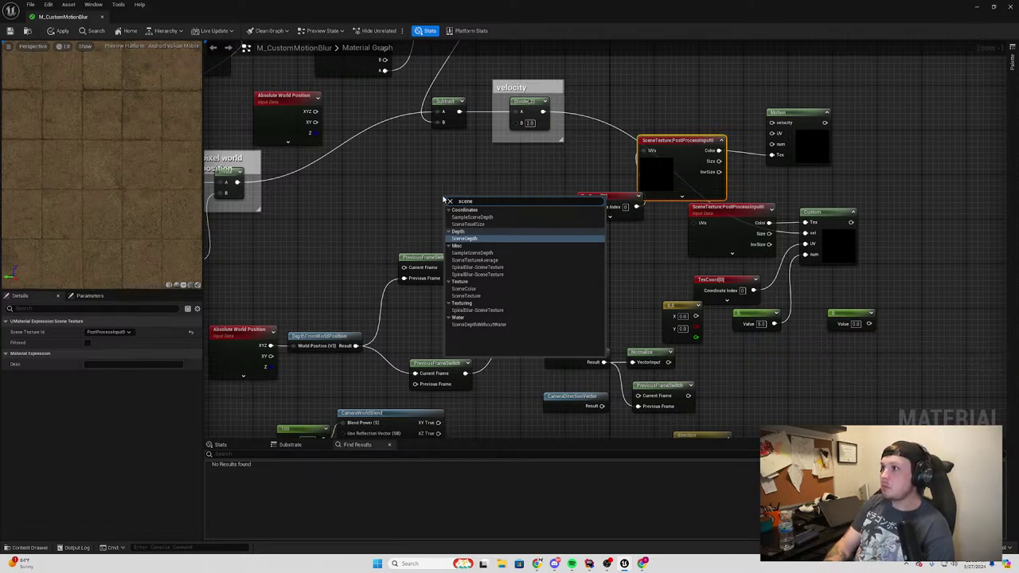
key(Down)
key(Down)
key(Down)
key(Down)
key(Down)
key(Return)
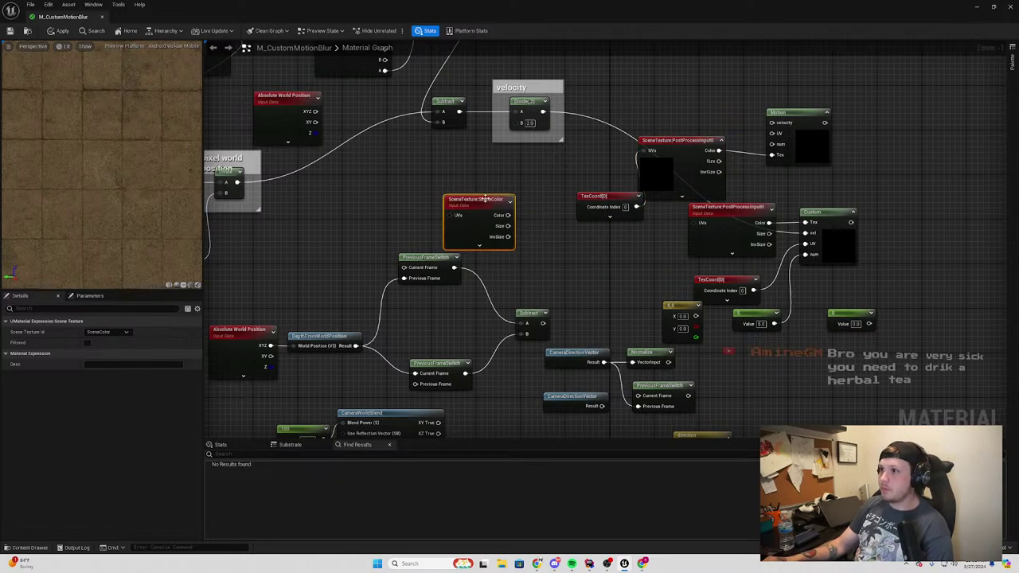
Compare the Scene Texture Id choices of the SceneColor and PostProcessInput0 nodes, changing nothing
click(479, 245)
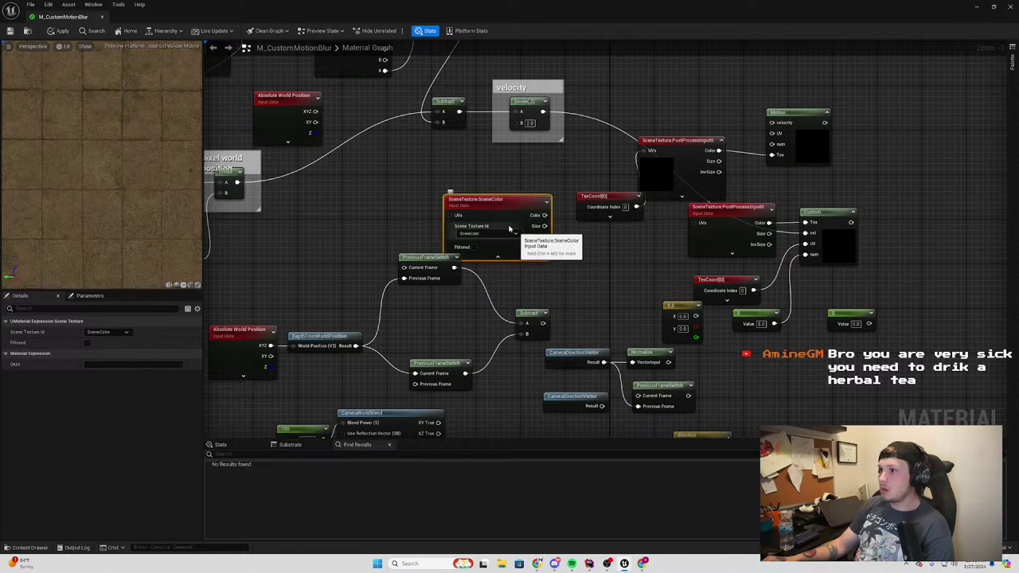
drag(482, 247, 459, 209)
click(483, 198)
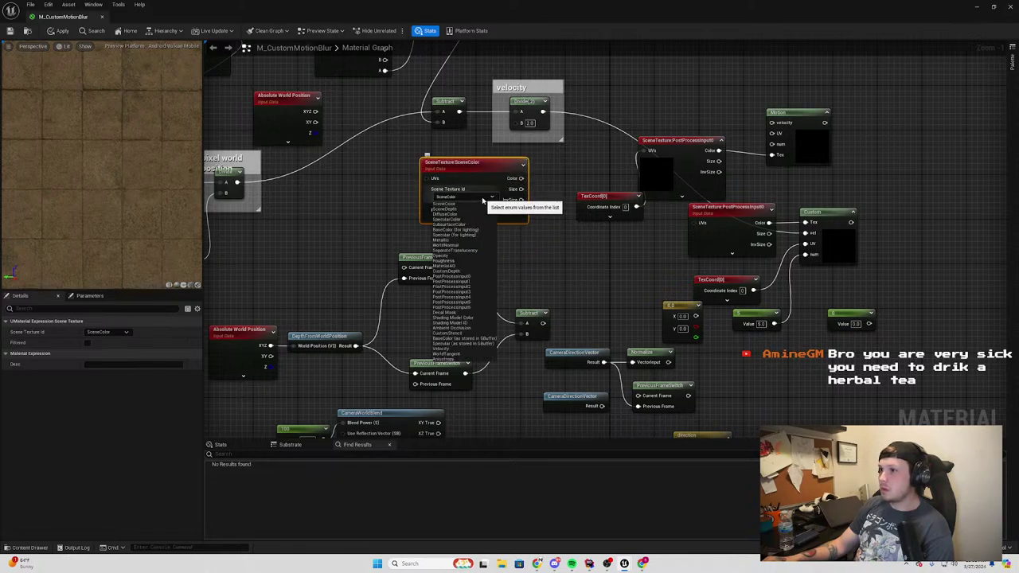
click(681, 195)
click(681, 196)
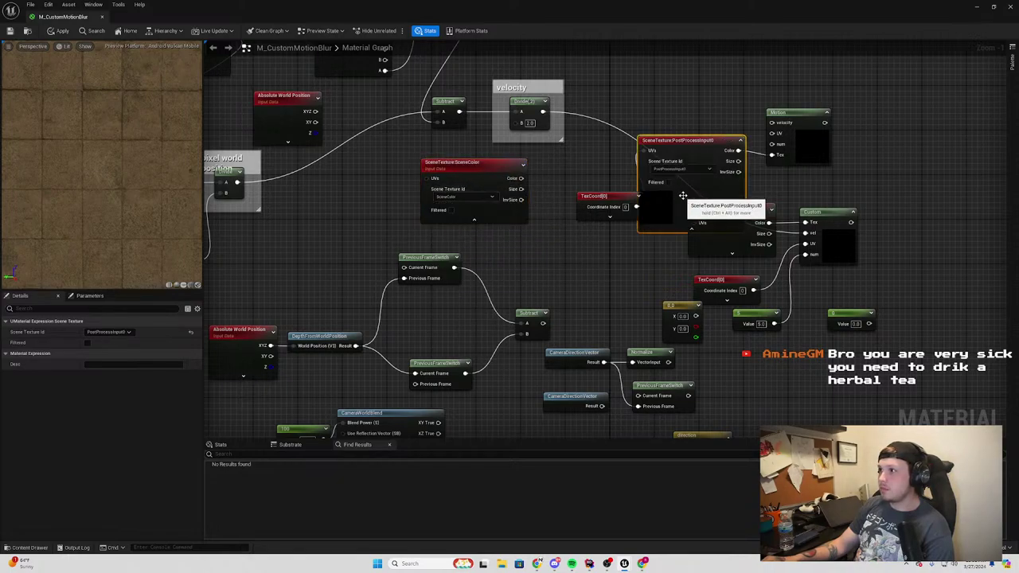
click(670, 170)
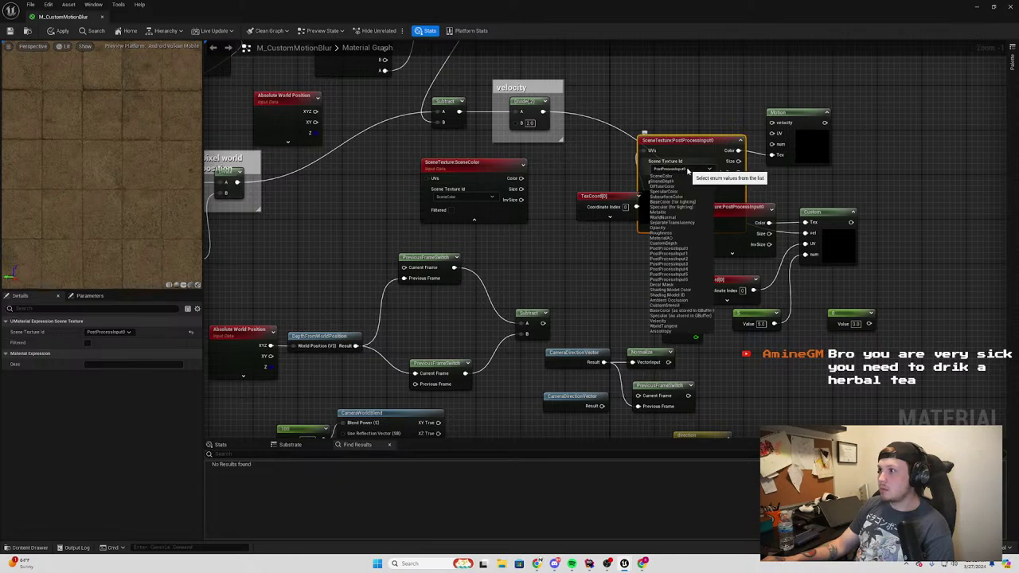
key(Escape)
Delete the SceneColor node and apply the material
click(492, 166)
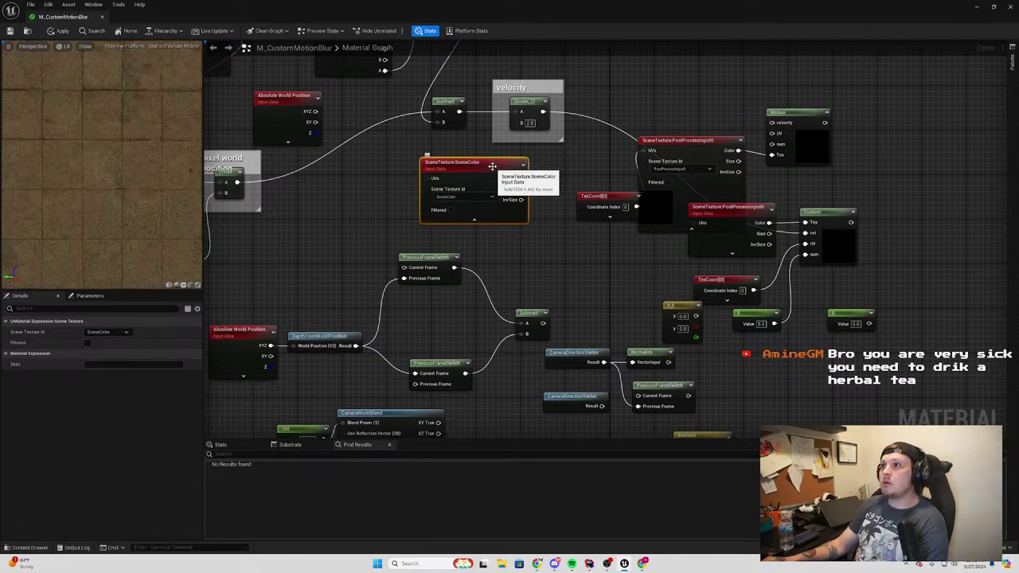
key(Delete)
right_drag(492, 165, 711, 143)
click(9, 30)
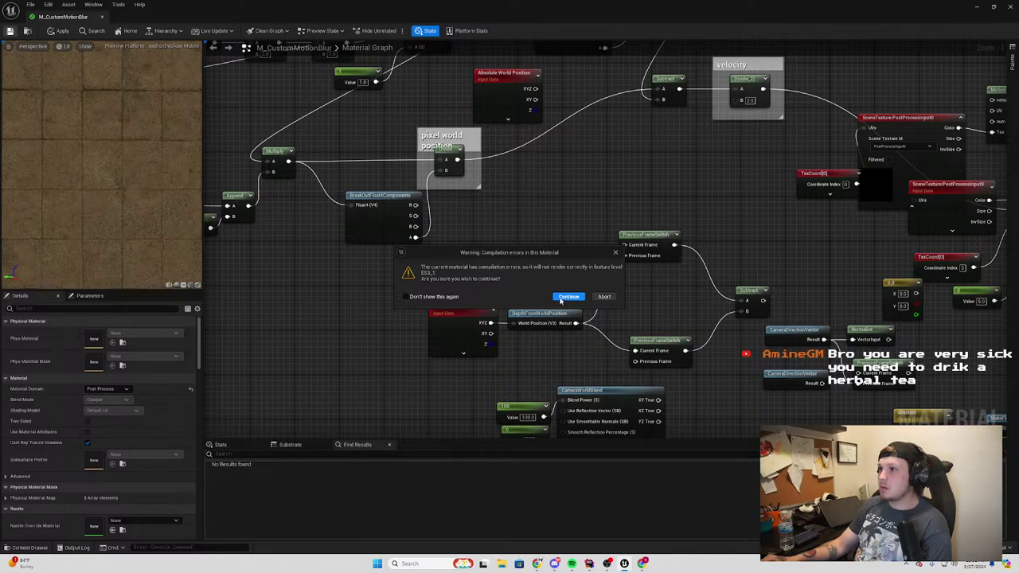
Continue past the compilation-errors warning, then zoom around and frame the graph on the material output
click(560, 297)
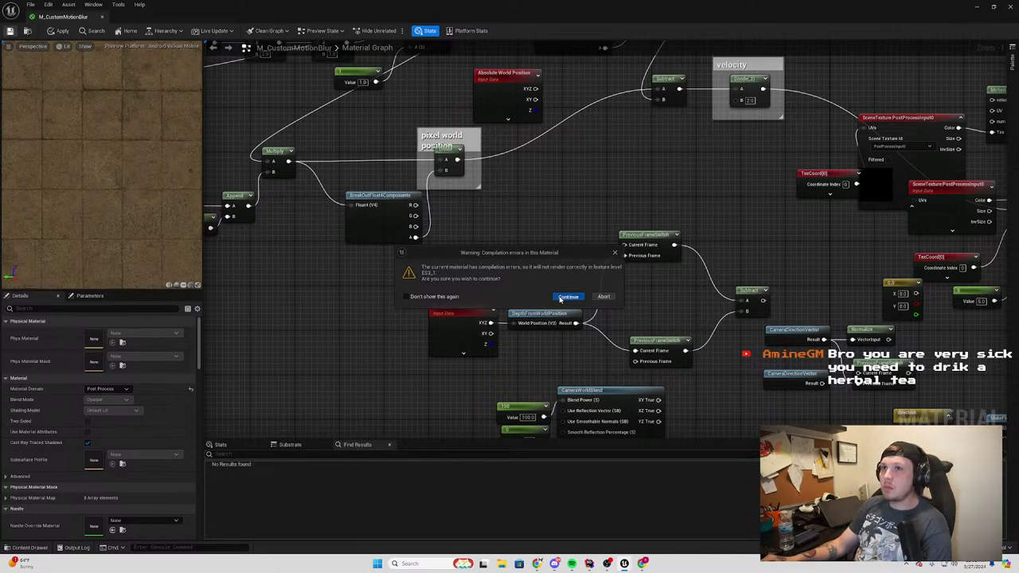
scroll(559, 207, down, 3)
scroll(559, 206, down, 2)
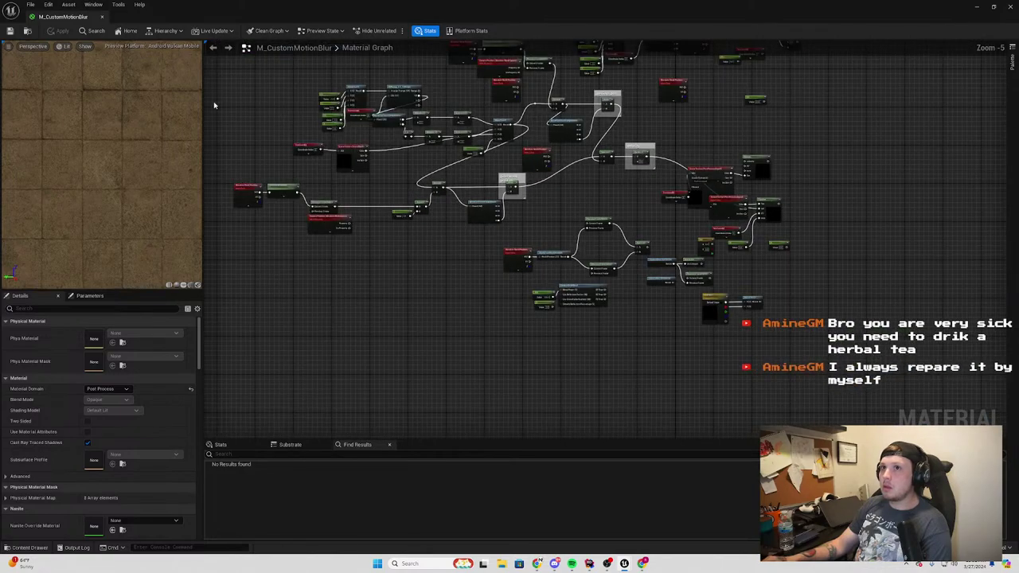
right_drag(547, 206, 623, 280)
scroll(477, 151, up, 1)
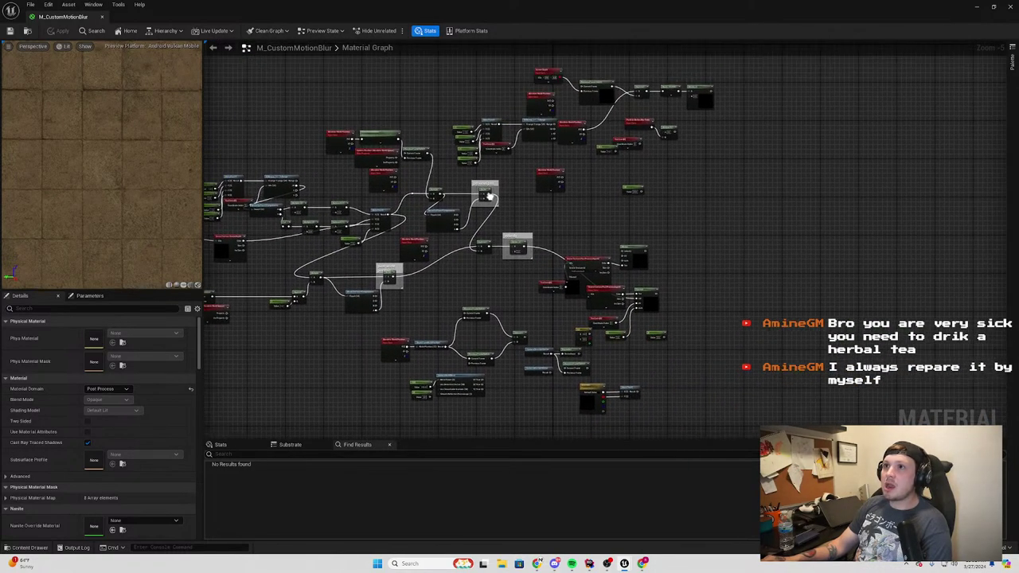
scroll(470, 163, up, 1)
scroll(461, 179, up, 1)
scroll(451, 200, up, 2)
scroll(478, 191, down, 1)
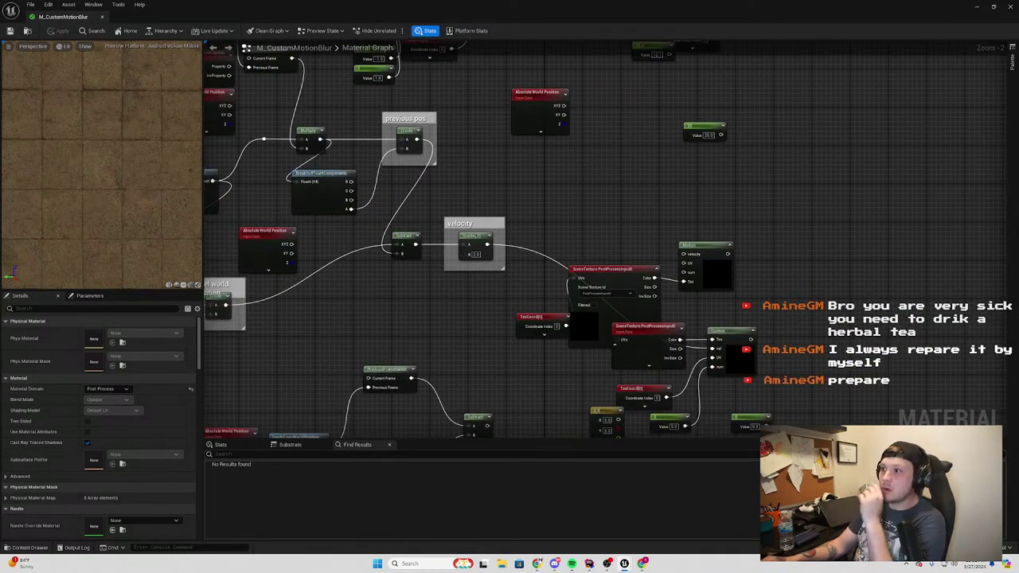
scroll(549, 175, down, 1)
scroll(560, 171, down, 1)
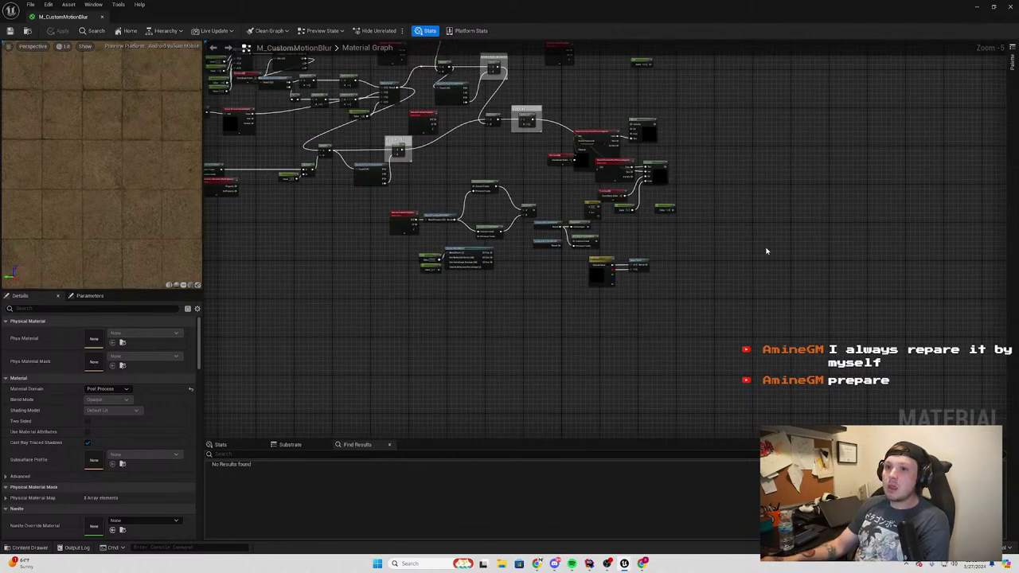
key(Home)
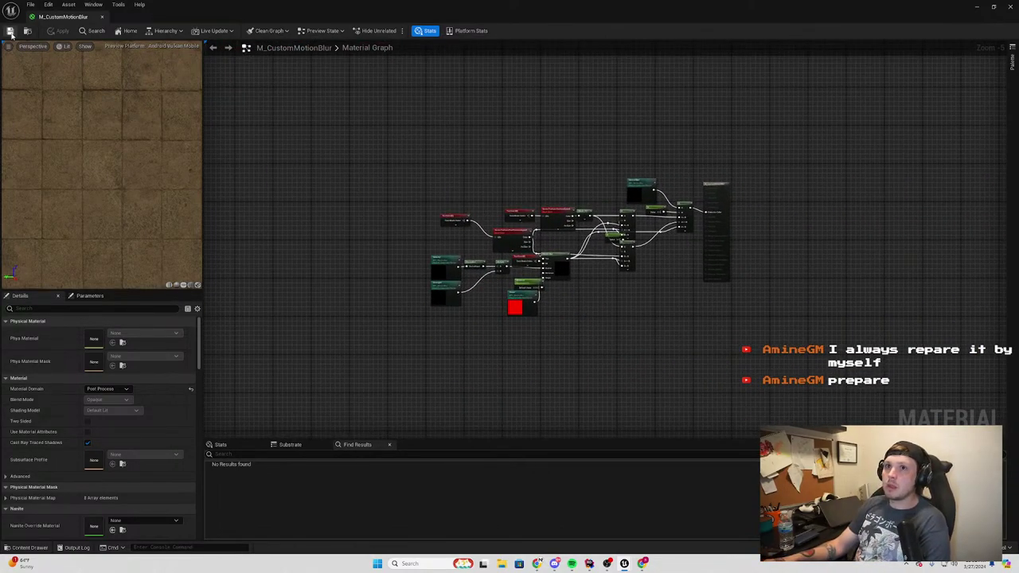
In the Content Drawer, open StylizedRenderingSystemForMobile, clear the M_Custom filter, and delete that folder
click(30, 548)
click(32, 406)
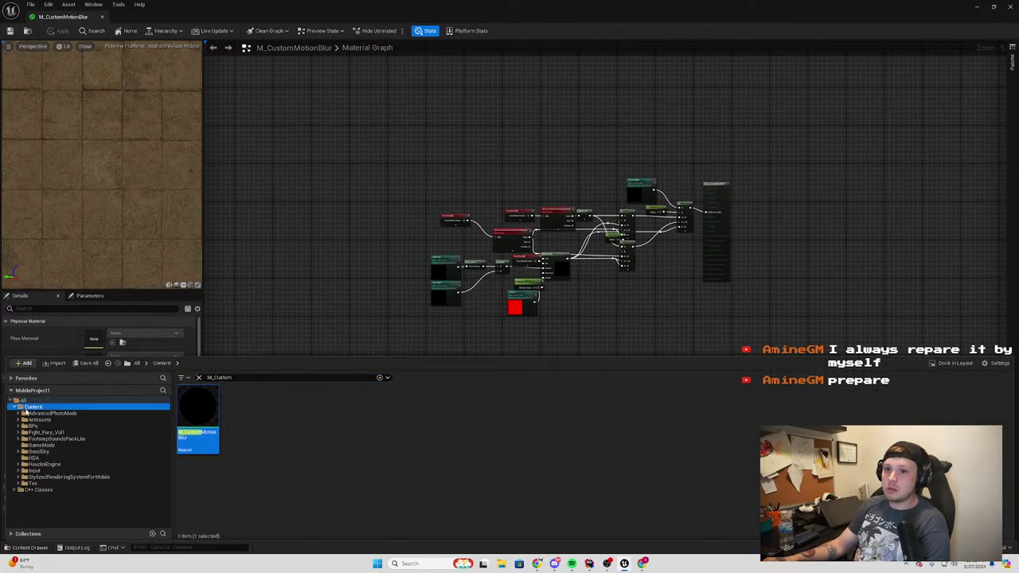
click(16, 407)
click(16, 407)
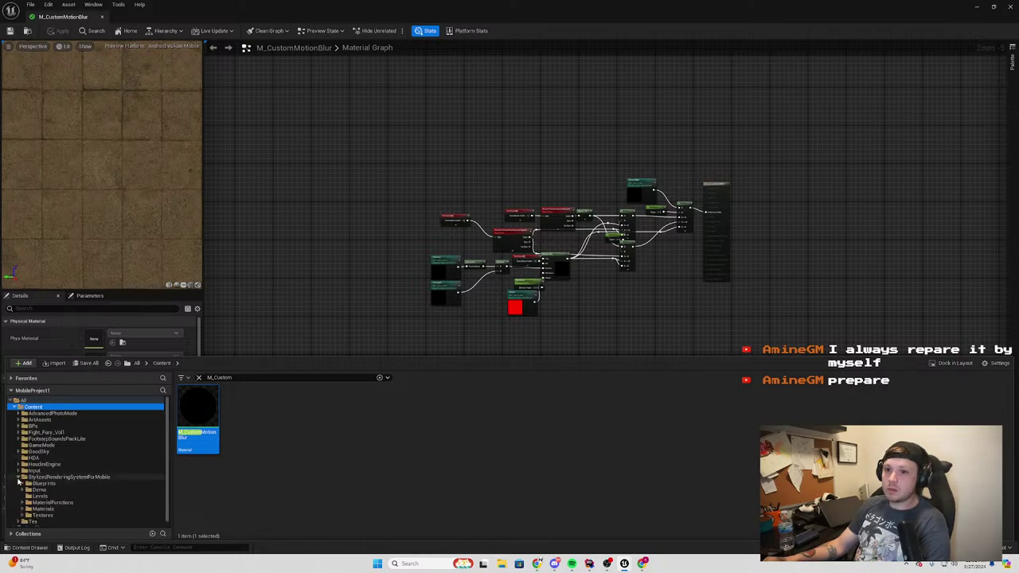
double_click(47, 477)
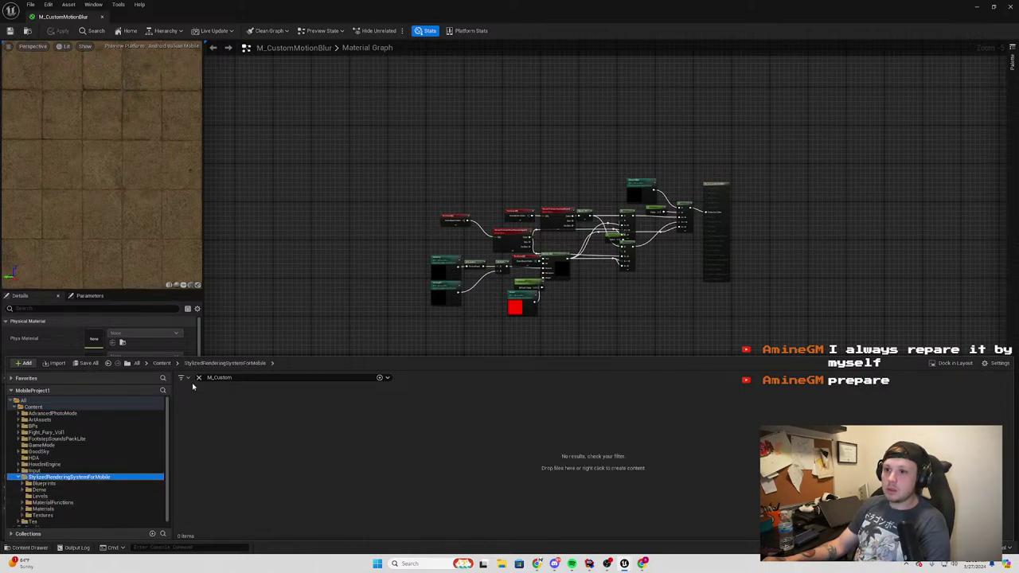
click(37, 478)
right_click(40, 479)
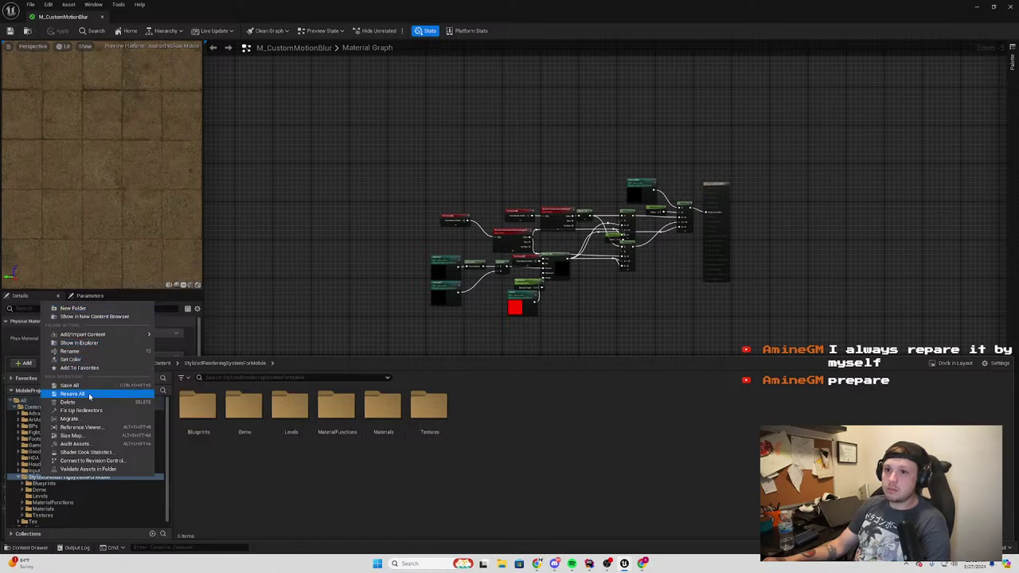
click(86, 403)
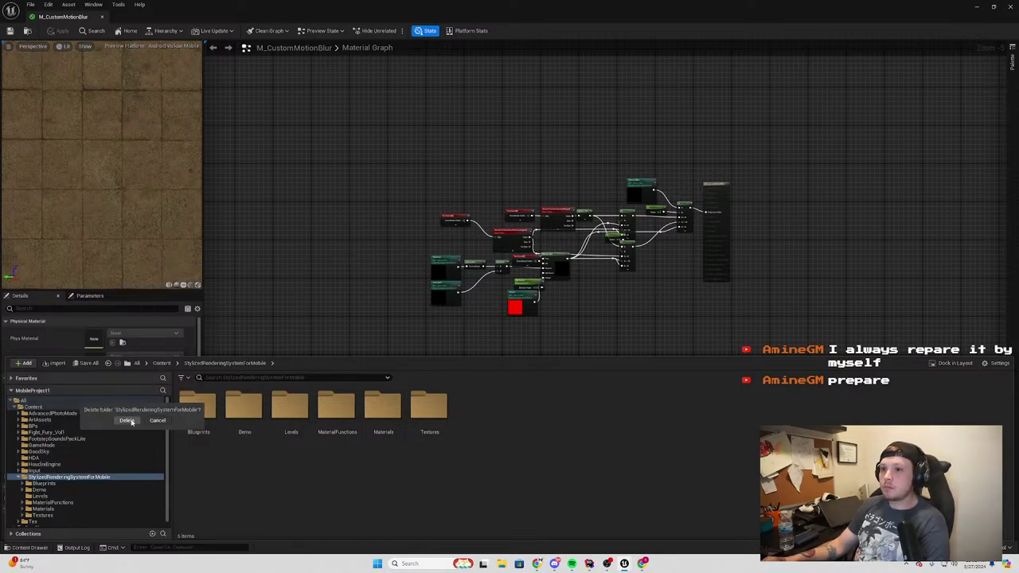
Confirm the folder deletion and scroll through the list of referenced assets
key(Return)
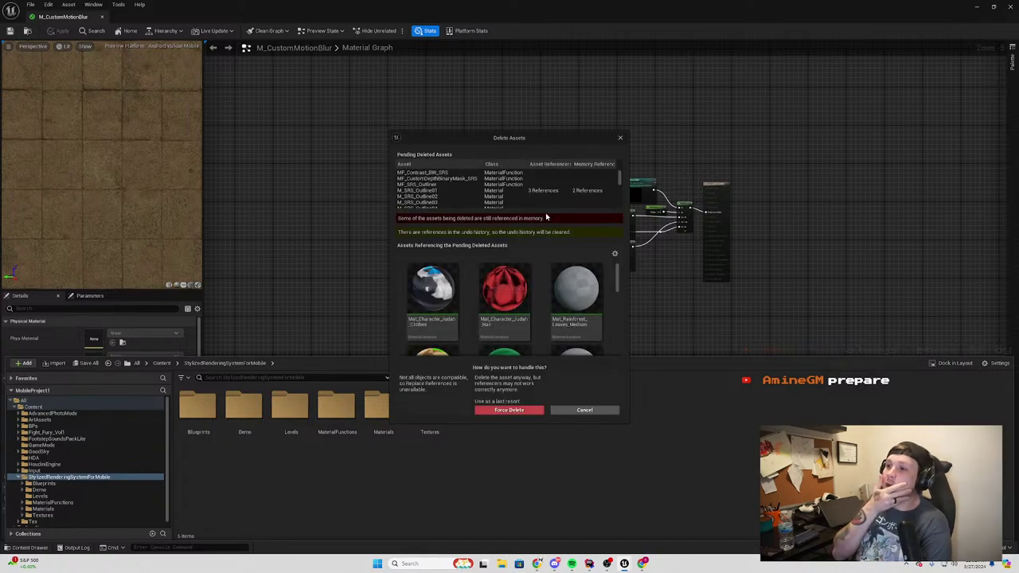
scroll(511, 276, down, 2)
scroll(518, 287, down, 2)
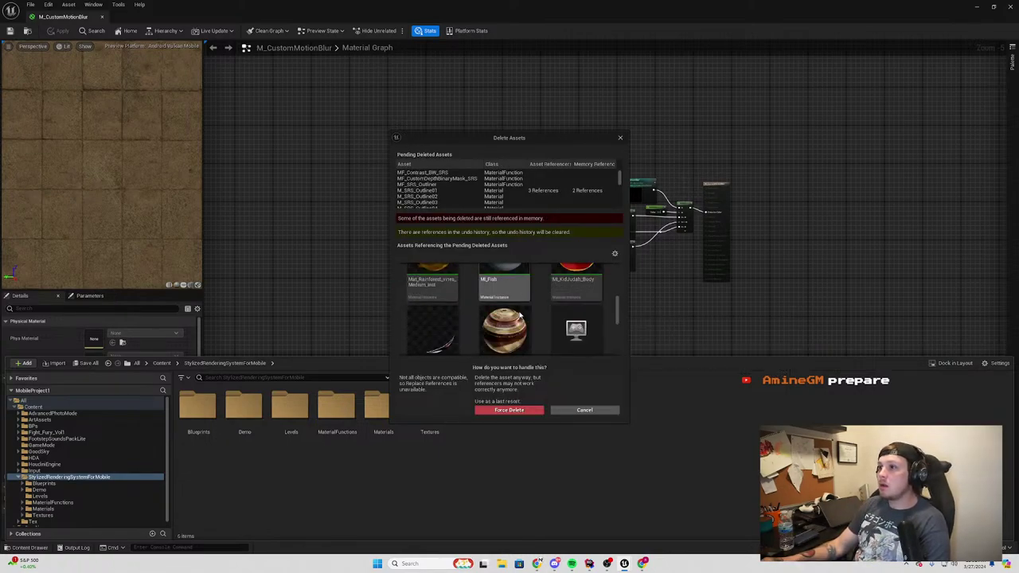
scroll(525, 302, down, 2)
scroll(532, 319, down, 2)
scroll(533, 319, down, 2)
scroll(545, 325, down, 2)
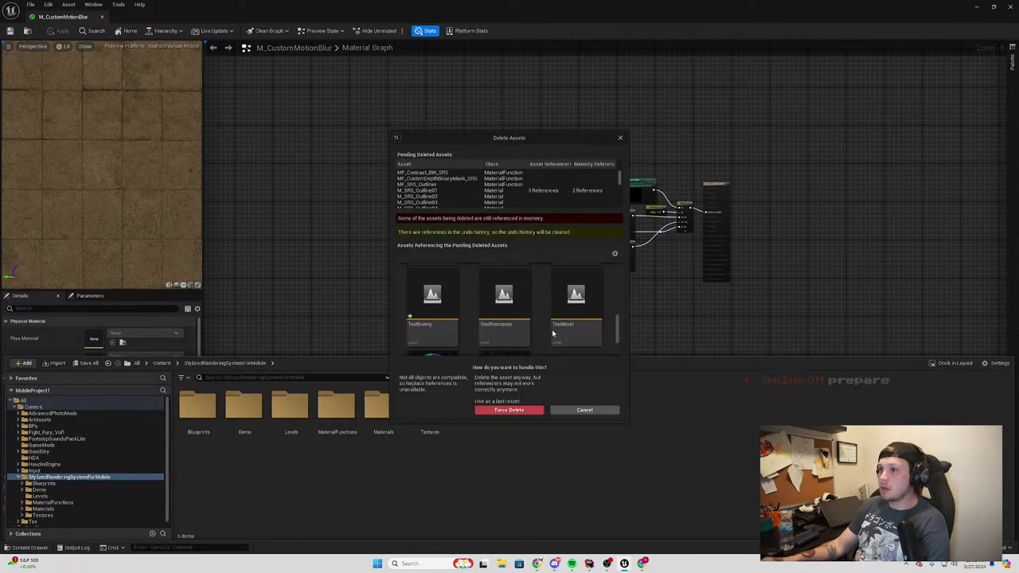
scroll(552, 329, down, 2)
scroll(557, 327, down, 2)
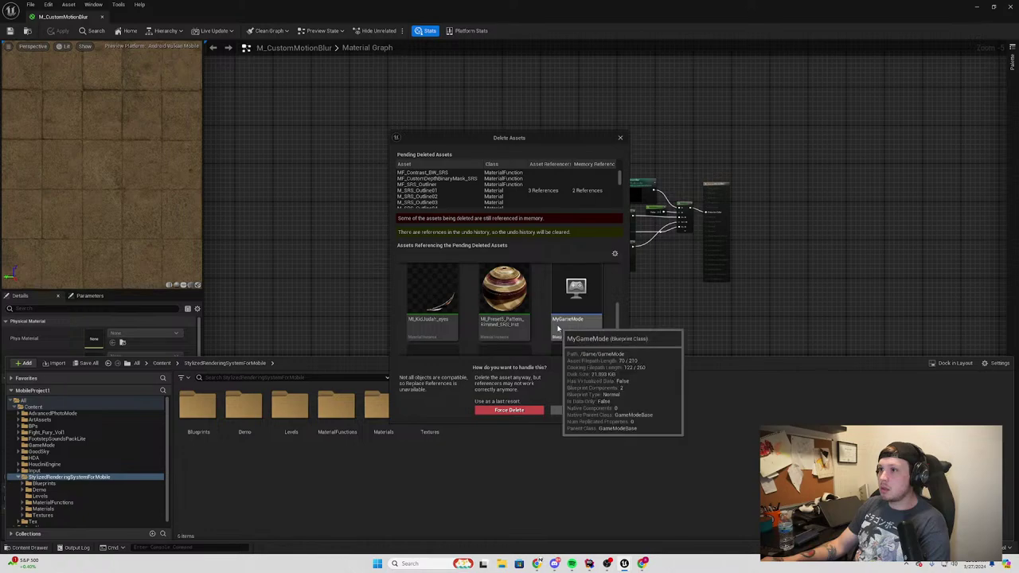
Force delete the referenced assets while Rider is briefly raised and minimized again
click(509, 410)
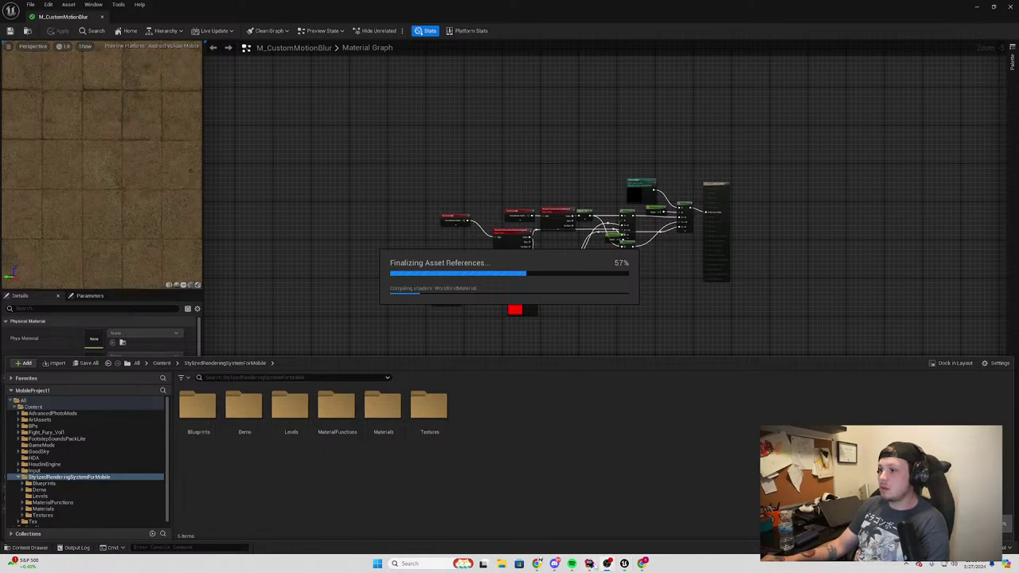
click(590, 563)
click(590, 563)
Launch the Epic Games Launcher by searching 'epic' in the Windows search box
mouse_move(626, 565)
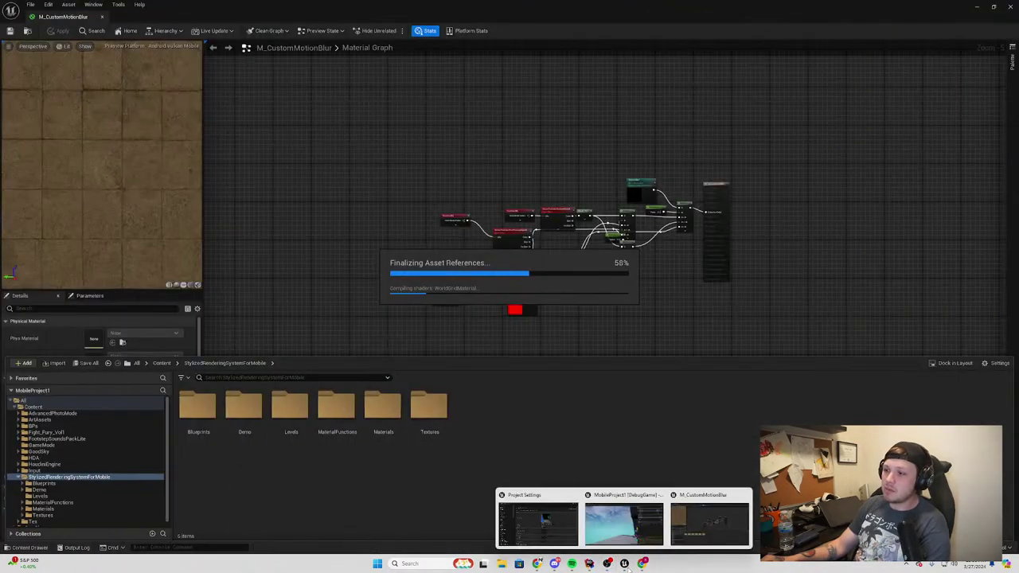
click(421, 563)
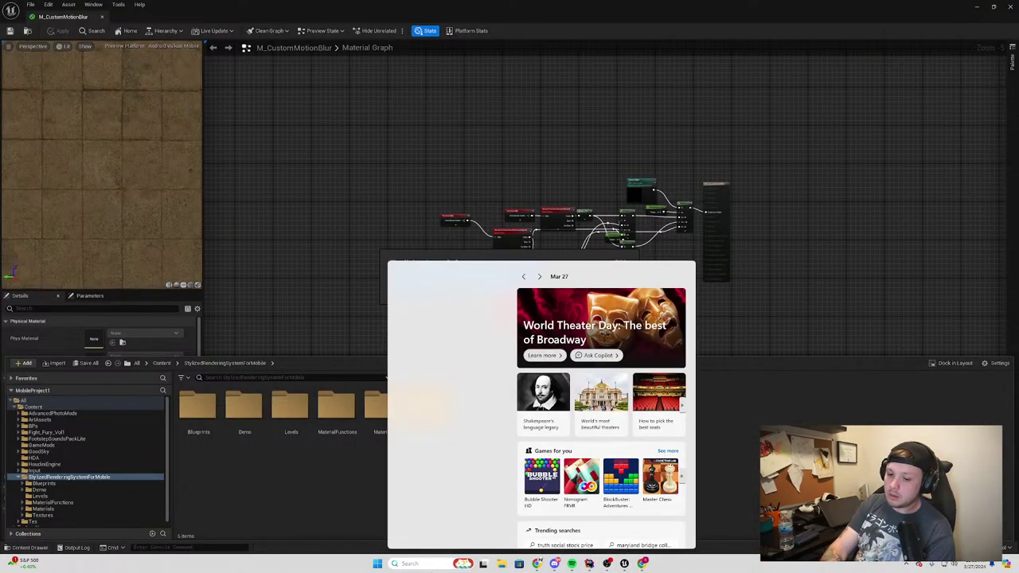
text(epic)
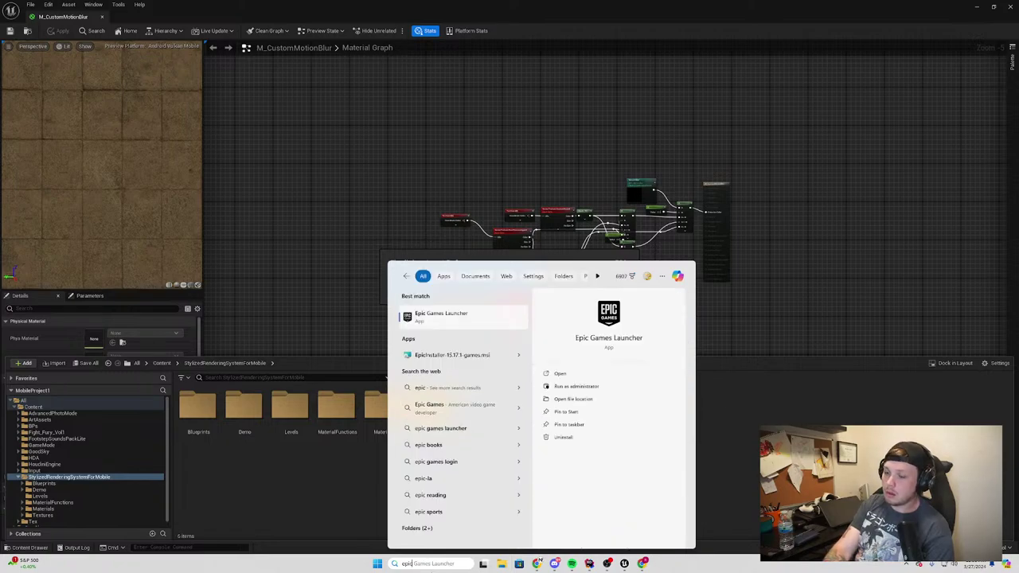
key(Return)
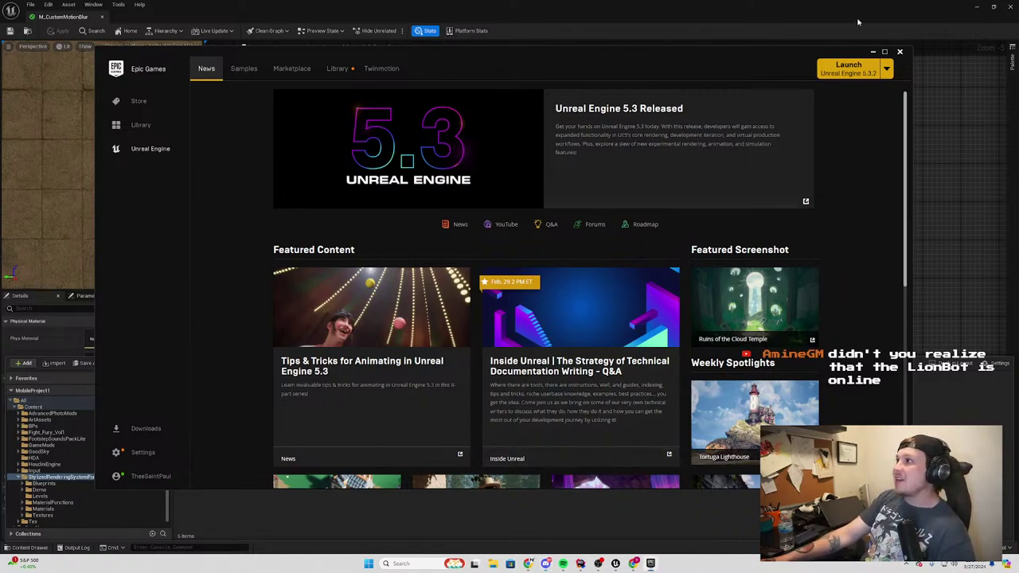
Review the installed plugins for Unreal Engine 5.3.2 in the Library, then return to the Unreal editor
click(328, 70)
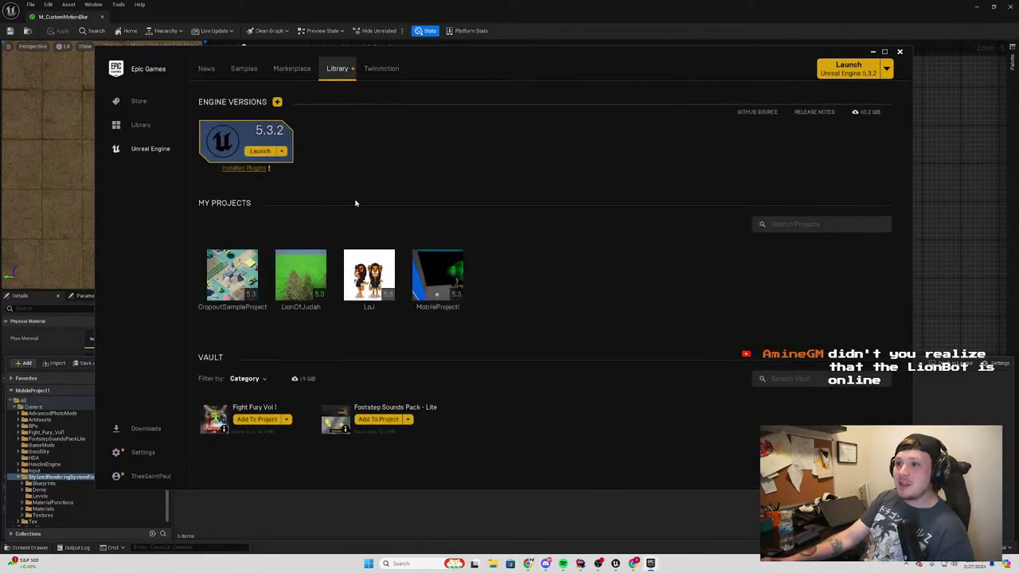
click(245, 169)
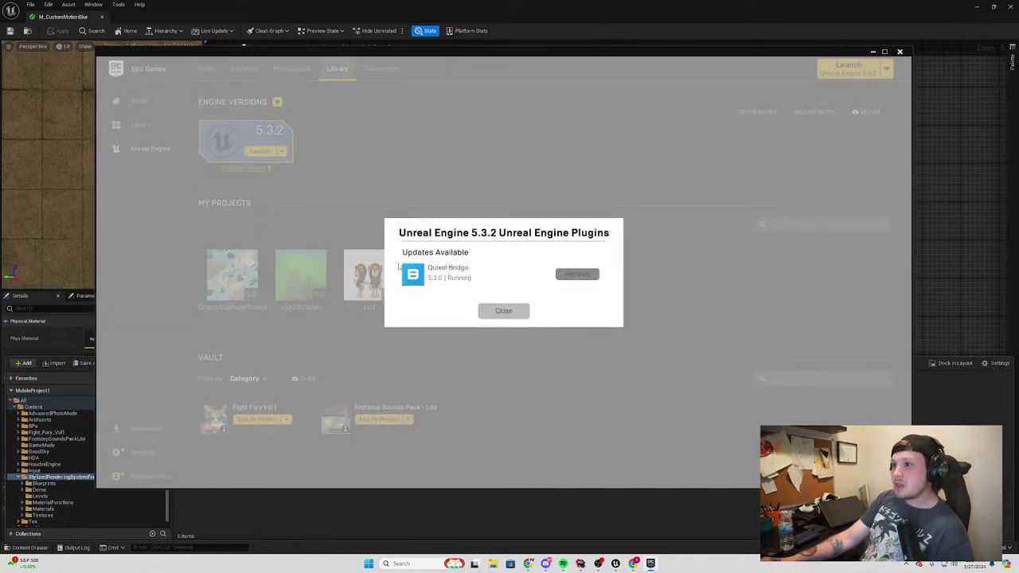
click(491, 311)
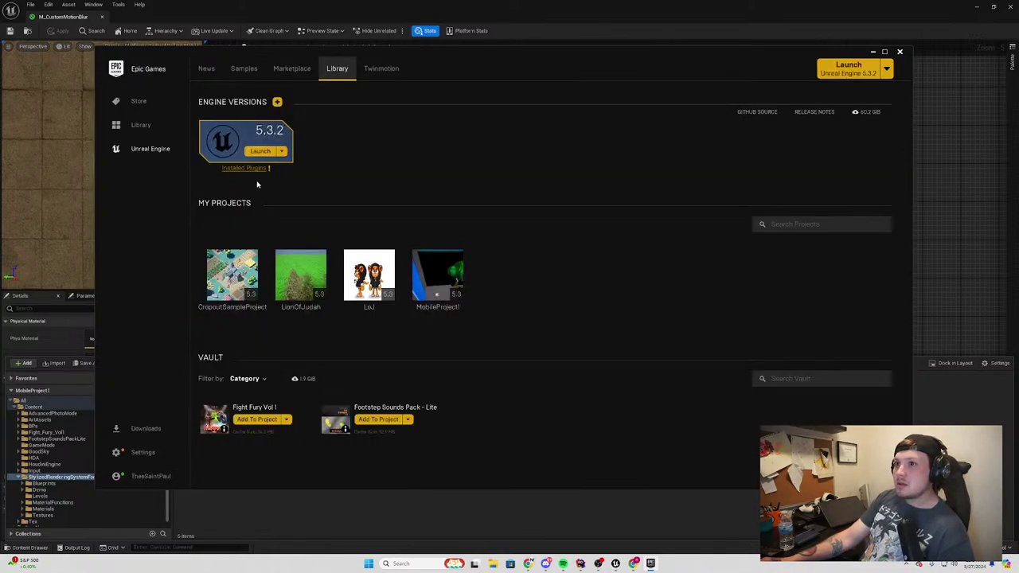
click(256, 170)
click(502, 311)
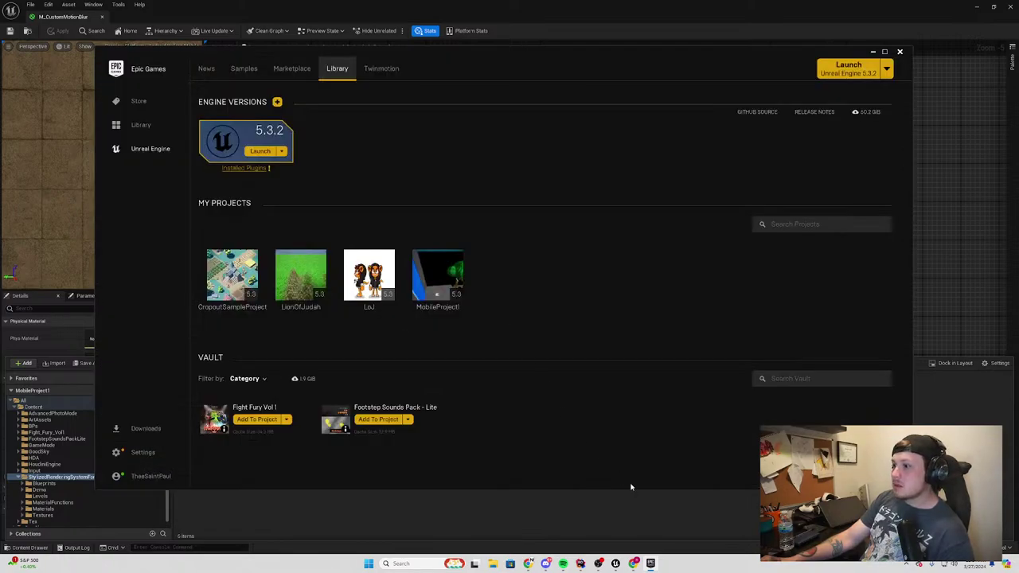
click(969, 5)
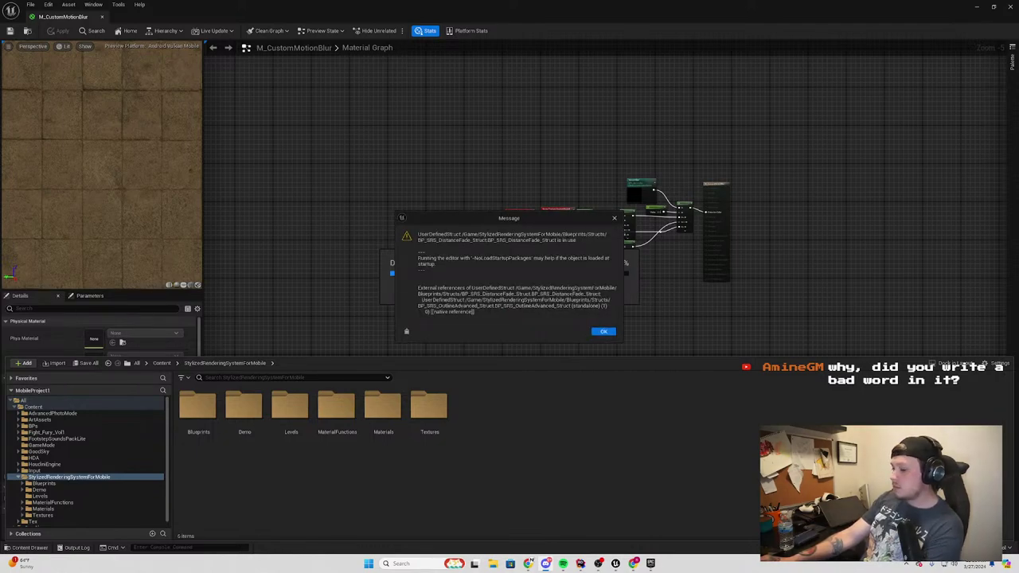
Snip a screenshot of the struct-still-in-use error, then dismiss it with OK
key(super+shift+s)
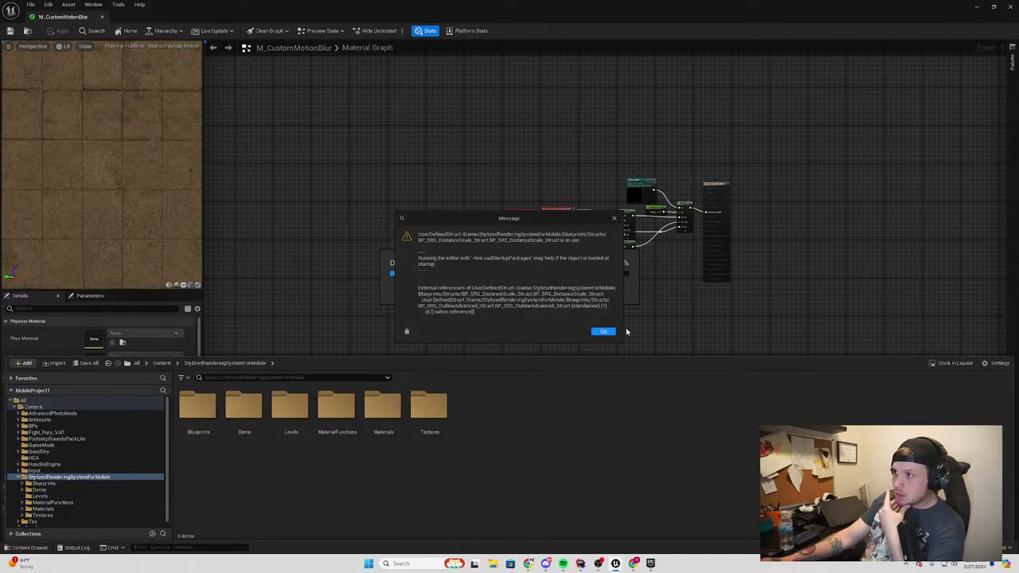
click(605, 332)
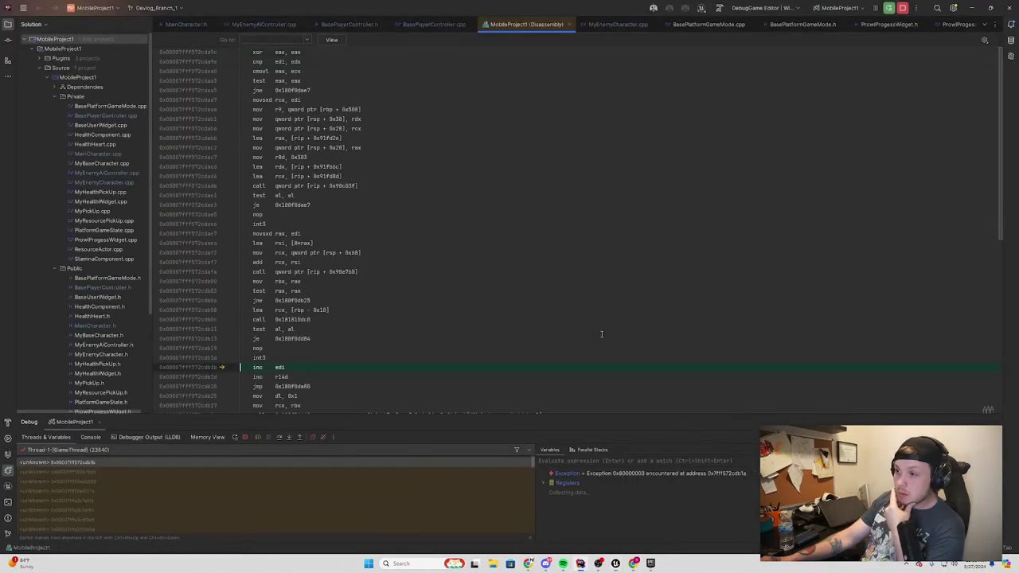
Stop the Rider debug session halted on exception 0x80000003
click(903, 9)
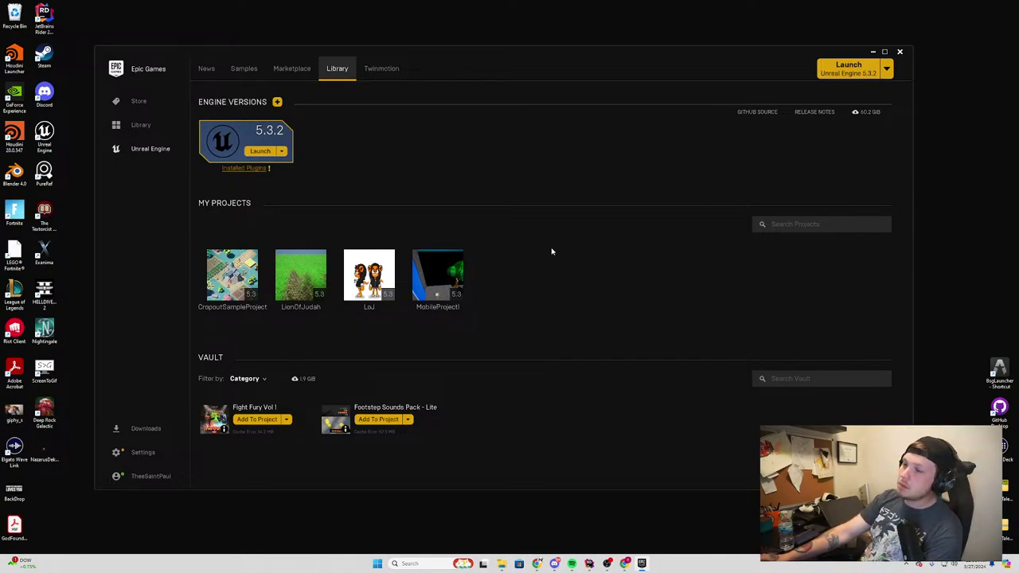
Update the Quixel Bridge plugin from Unreal Engine 5.3.2's installed plugins
click(256, 168)
click(525, 274)
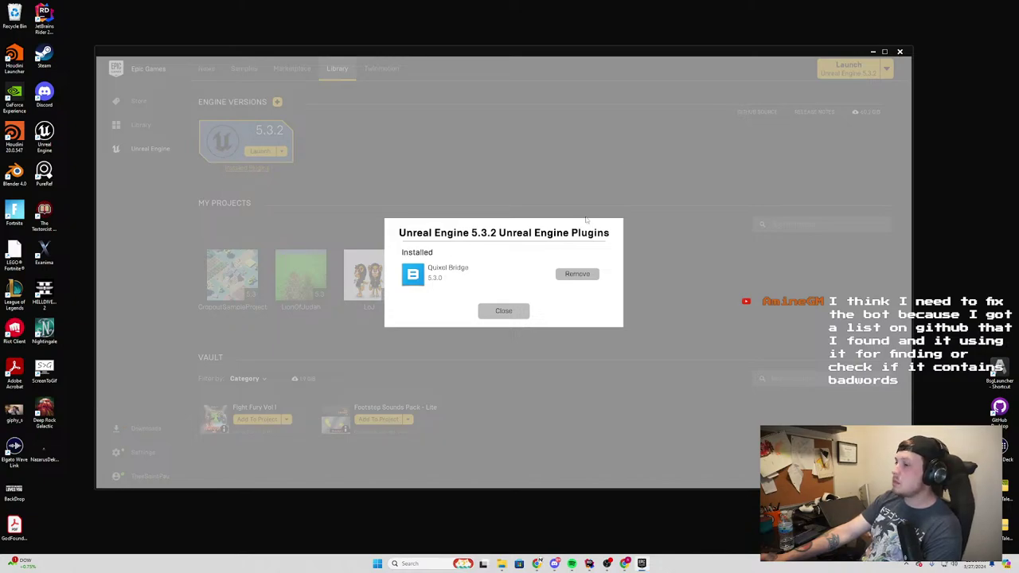
click(503, 311)
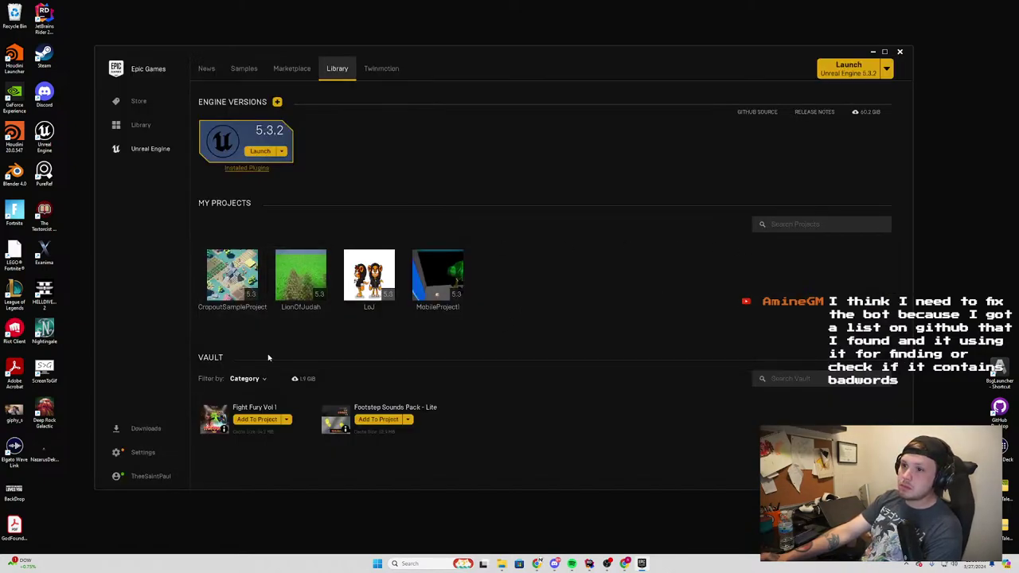
Find 'stylized' in the vault across all categories and add Stylized Rendering System for Mobile to MobileProject1
click(247, 379)
click(255, 237)
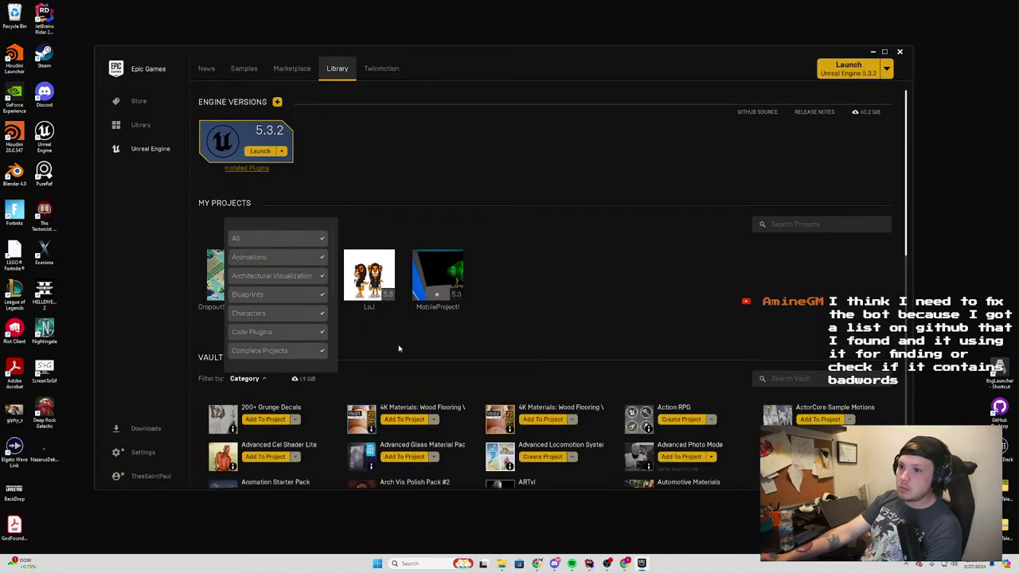
scroll(459, 354, down, 1)
scroll(459, 353, down, 1)
click(798, 264)
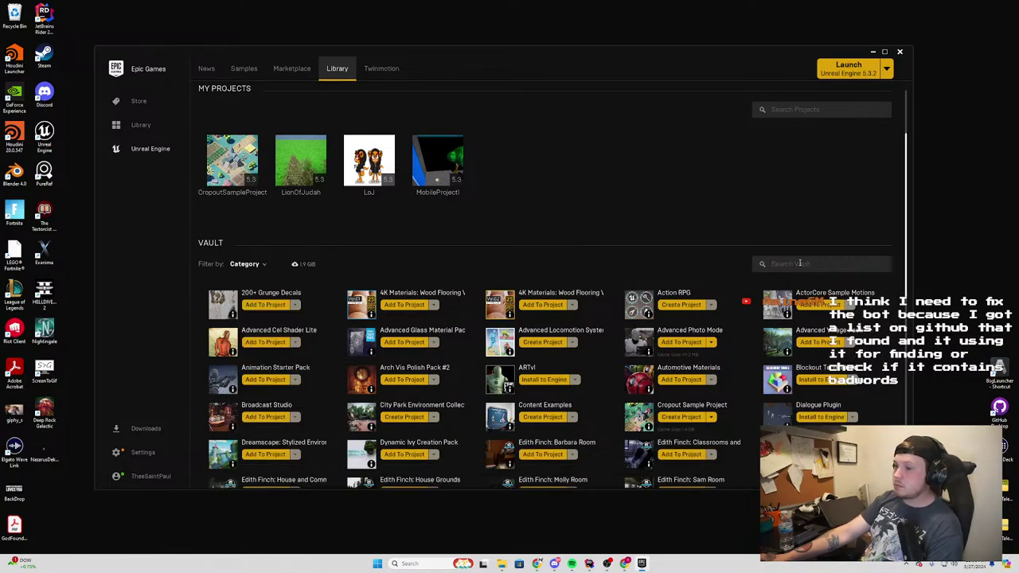
text(stylized)
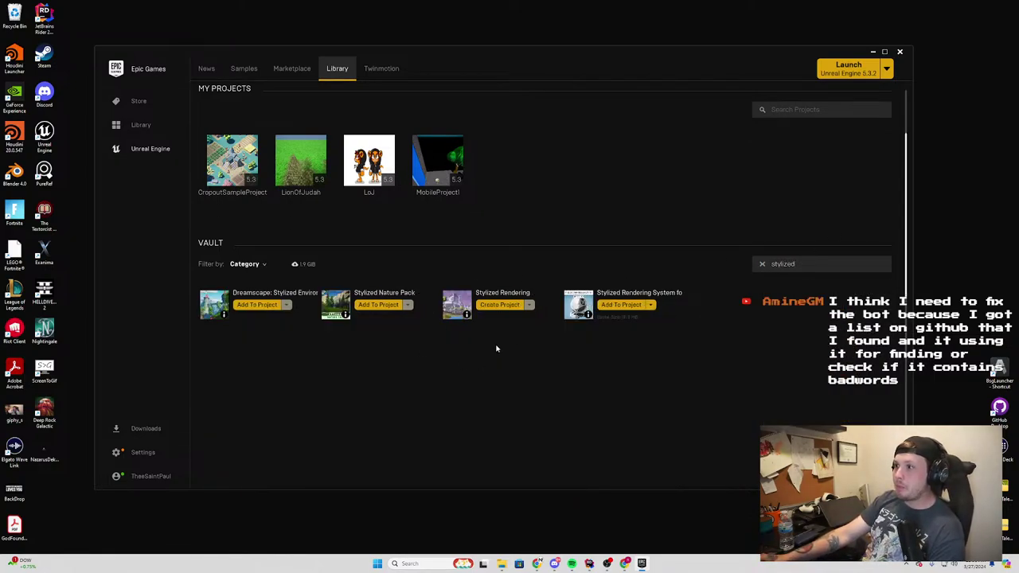
click(641, 309)
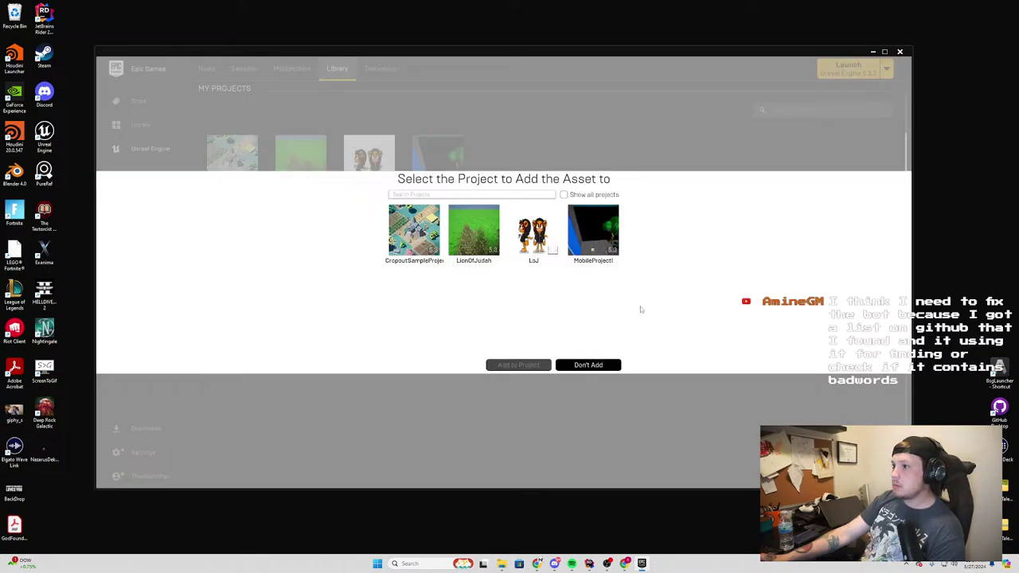
click(598, 249)
click(524, 367)
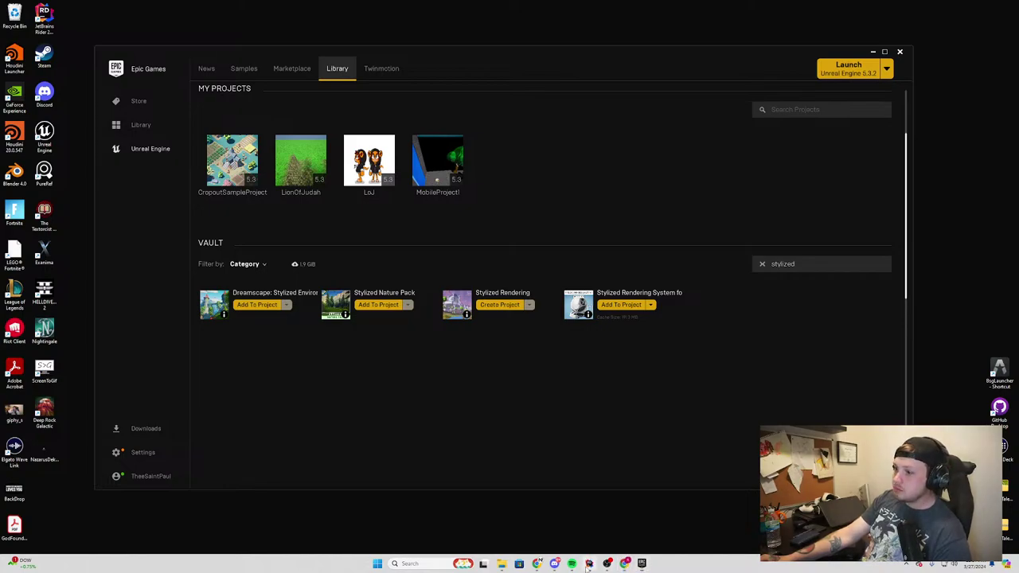
Close Rider's Disassembly view and minimize Rider while the rebuilt MobileProject1 editor loads
click(589, 564)
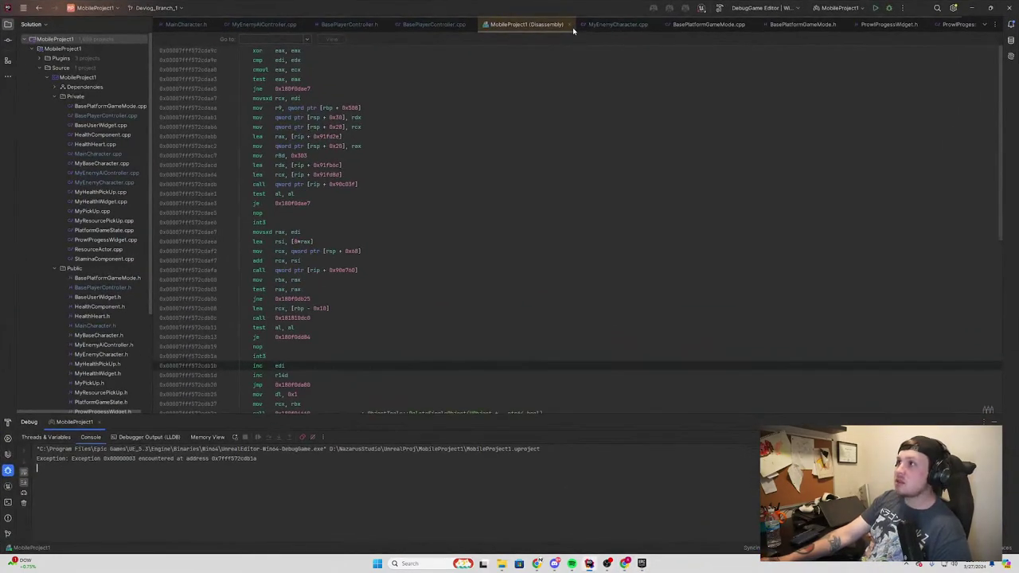
click(570, 24)
click(971, 7)
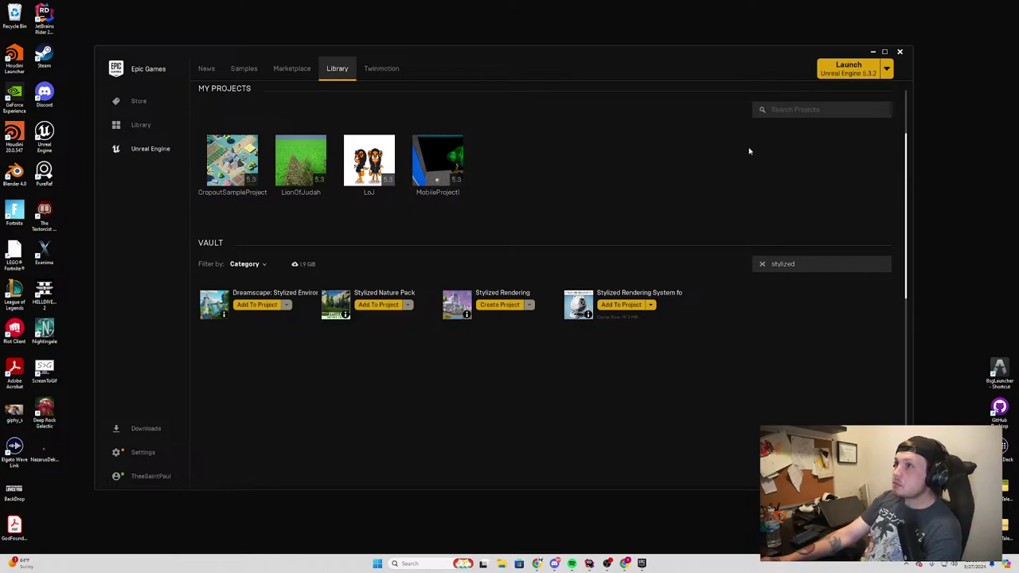
click(588, 563)
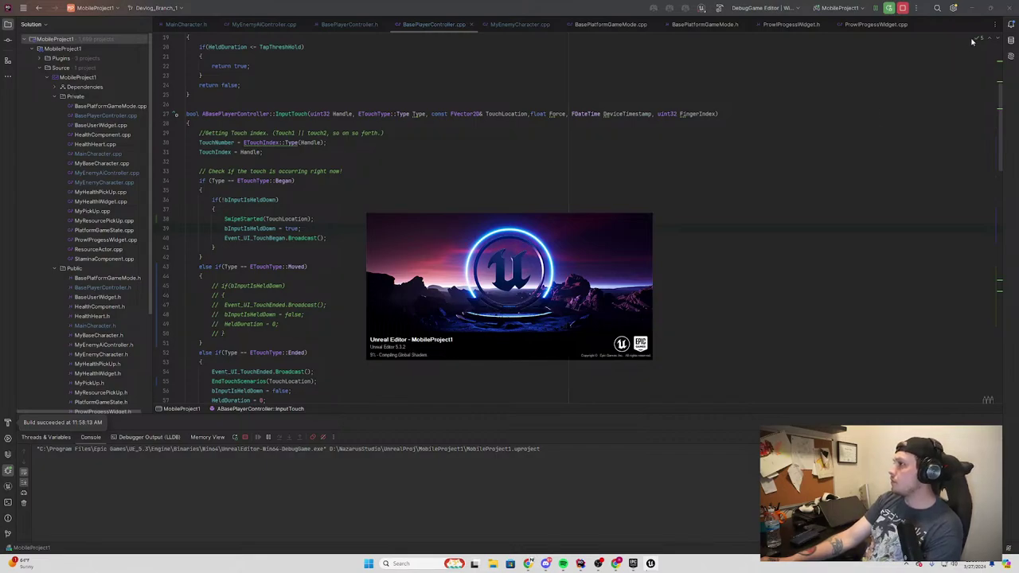
click(971, 7)
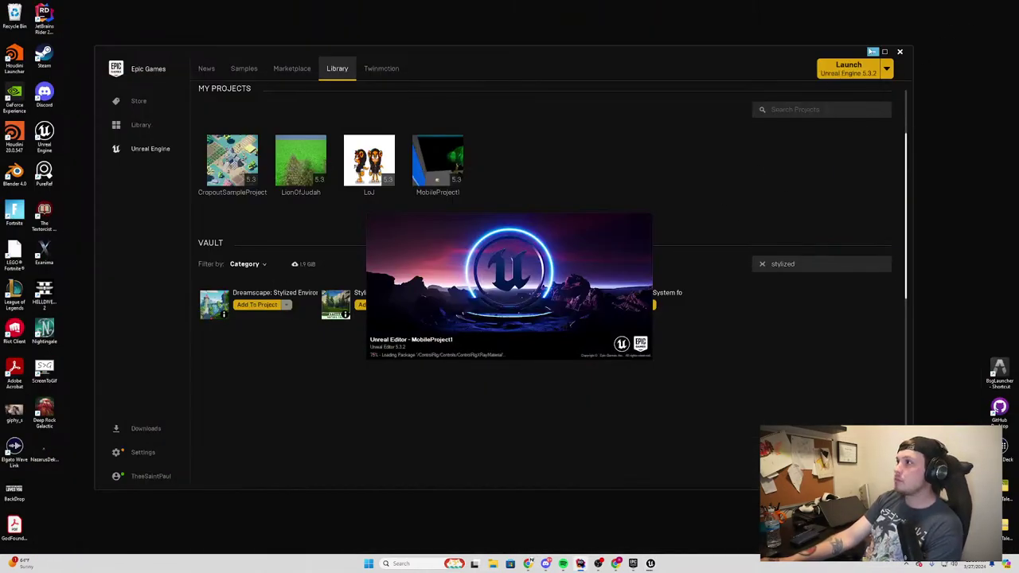
Minimize the launcher and scroll through MobileProject1's All Plugins list of 536 built-in plugins
click(873, 51)
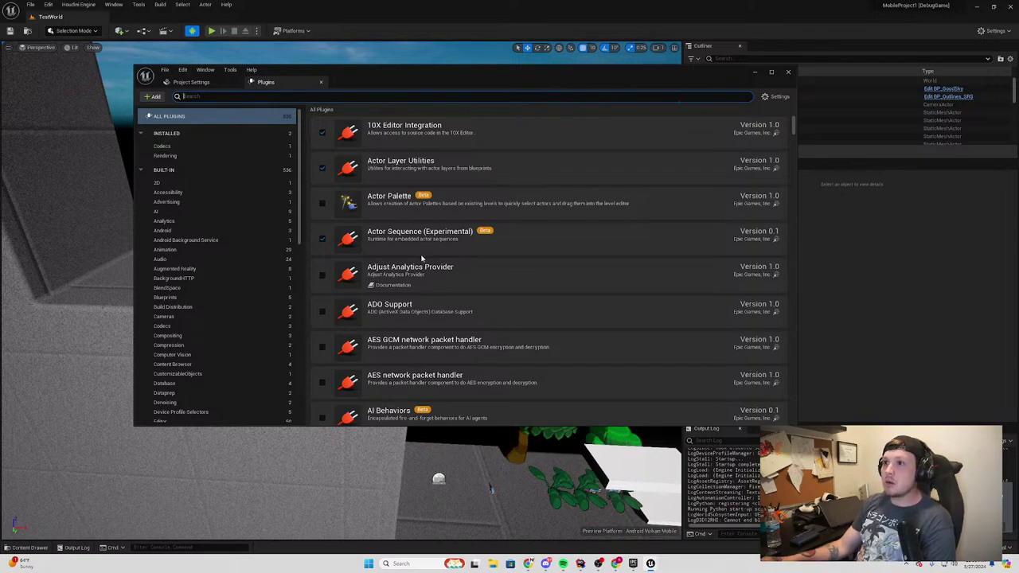
scroll(422, 258, down, 2)
scroll(429, 263, down, 3)
scroll(438, 267, down, 3)
scroll(452, 276, down, 4)
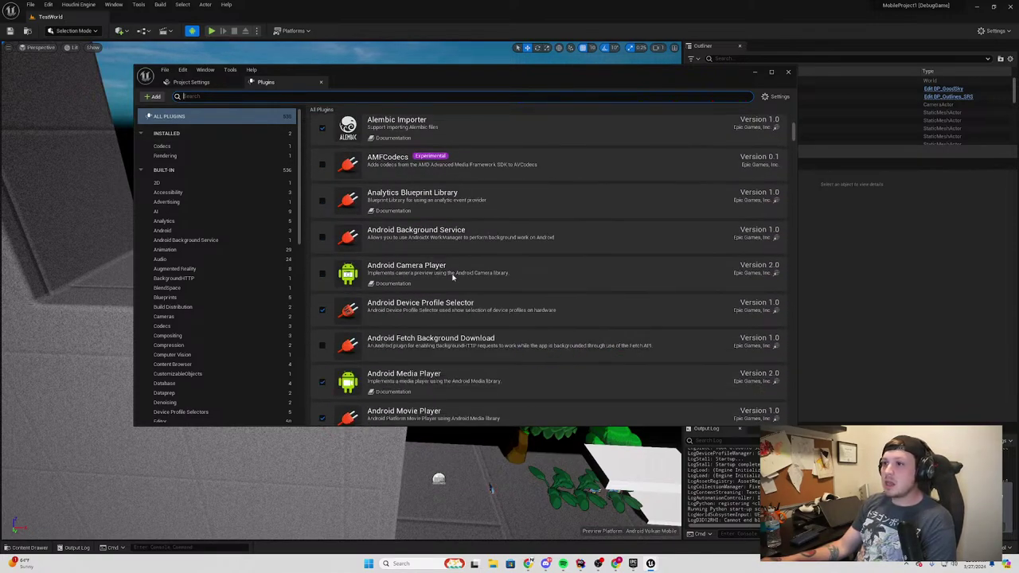
scroll(470, 262, up, 2)
scroll(478, 264, up, 2)
scroll(485, 266, up, 2)
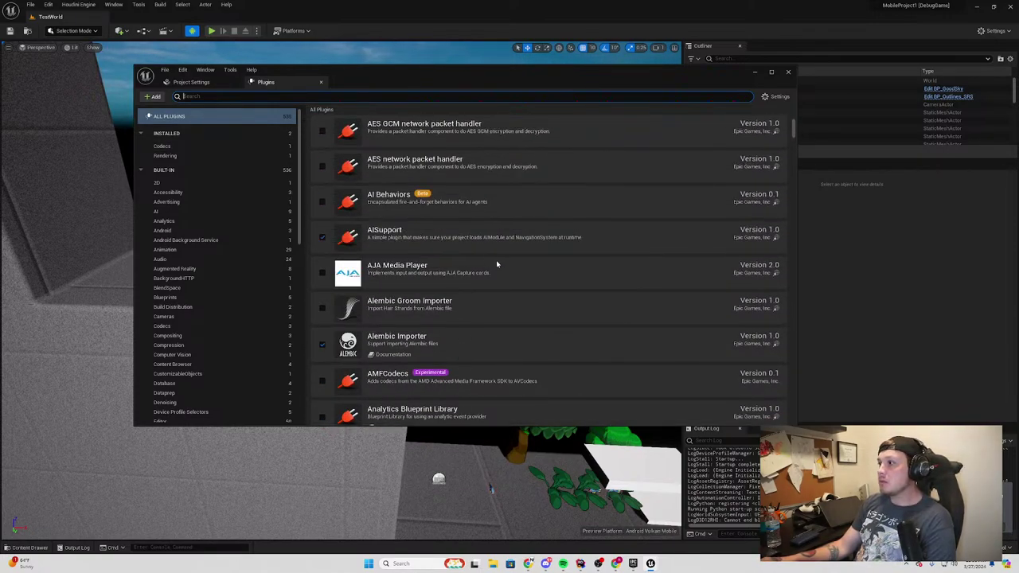
scroll(499, 269, up, 3)
scroll(479, 255, up, 3)
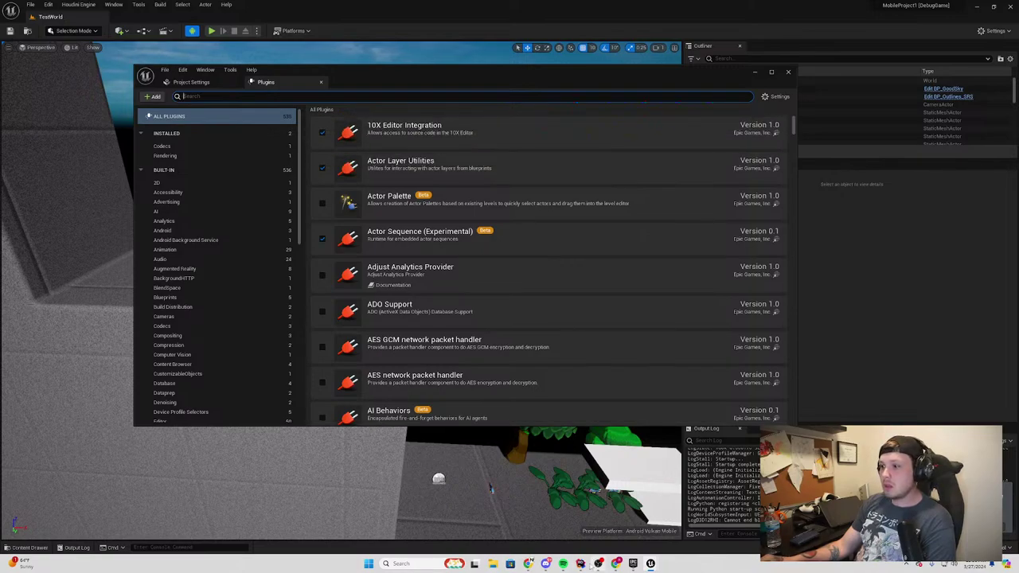
Close the Epic Games Launcher and relaunch it via Windows search for 'epic'
click(633, 563)
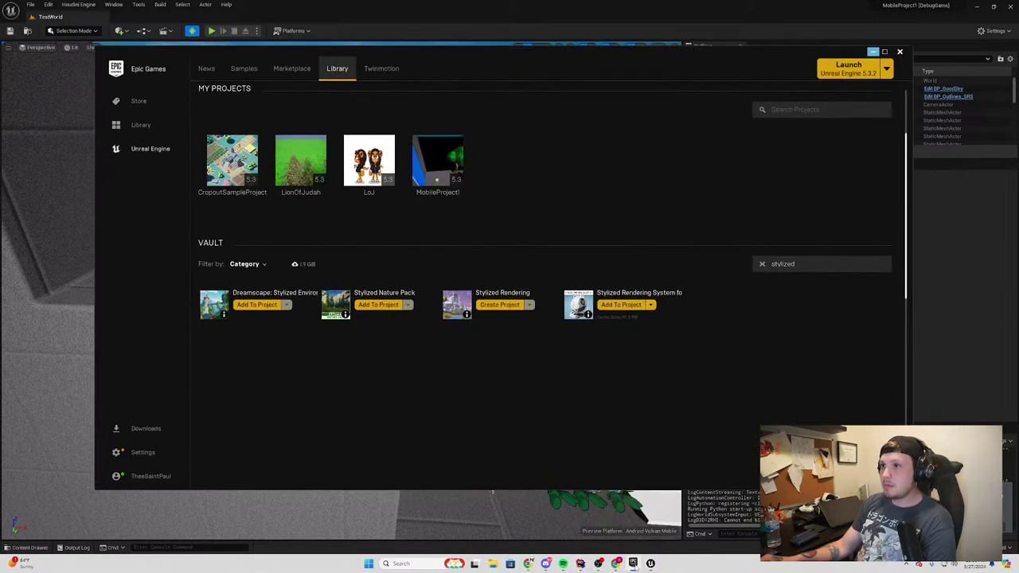
click(900, 51)
mouse_move(659, 567)
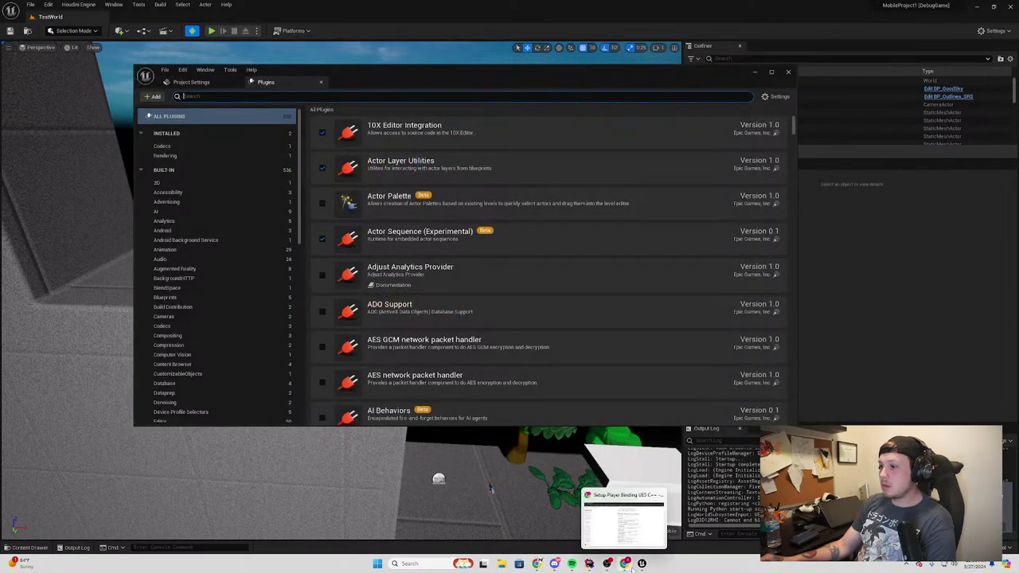
click(433, 560)
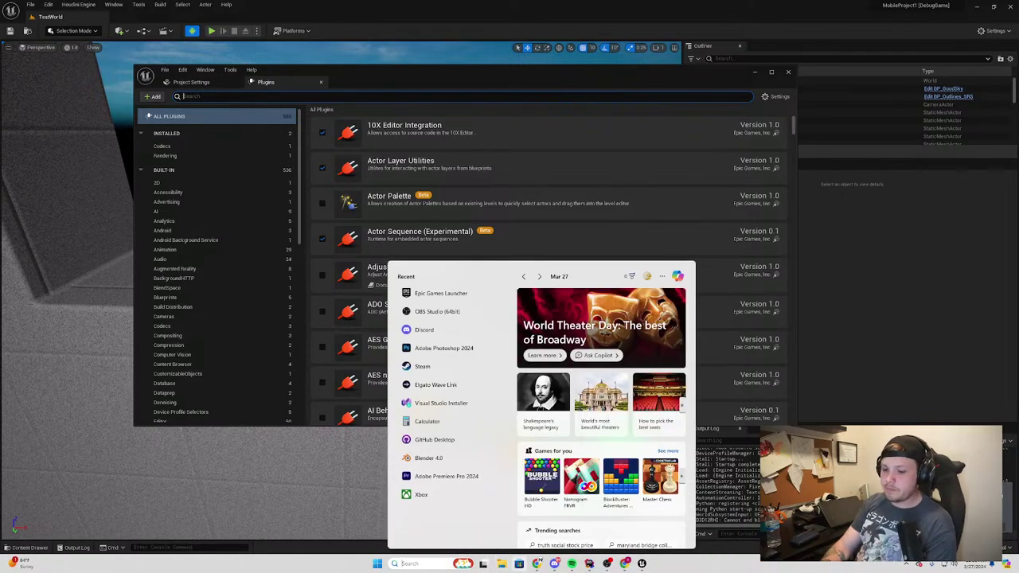
text(epic)
key(Return)
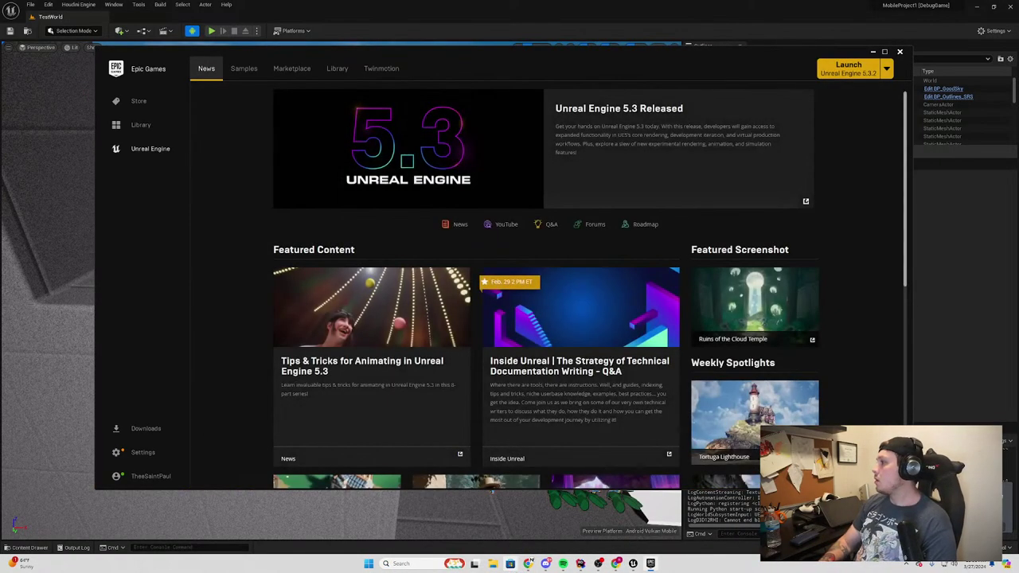
In the Library, add then remove a 5.2.1 engine slot, check 5.3.2's options, and minimize the launcher
click(337, 69)
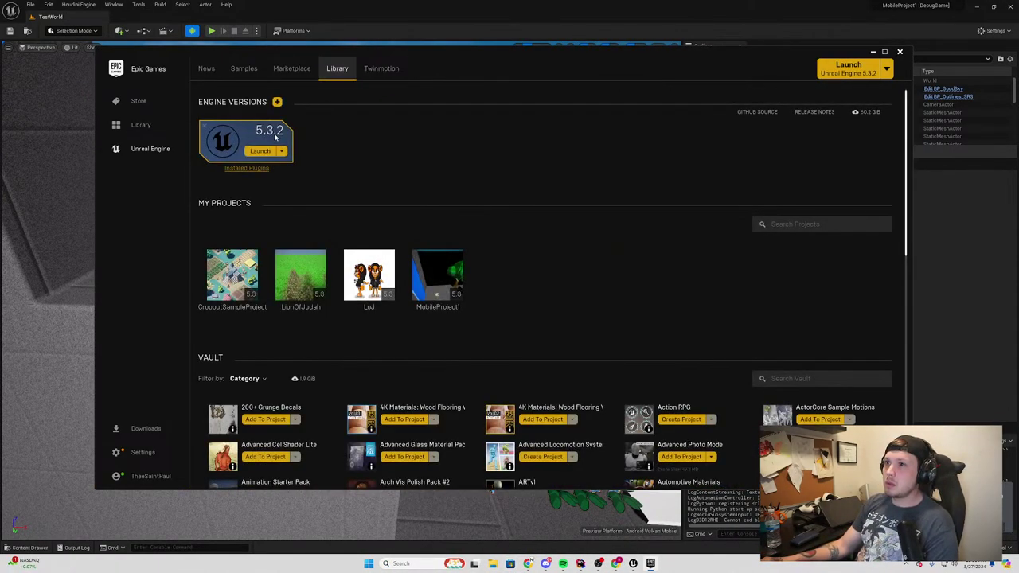
click(282, 151)
click(277, 102)
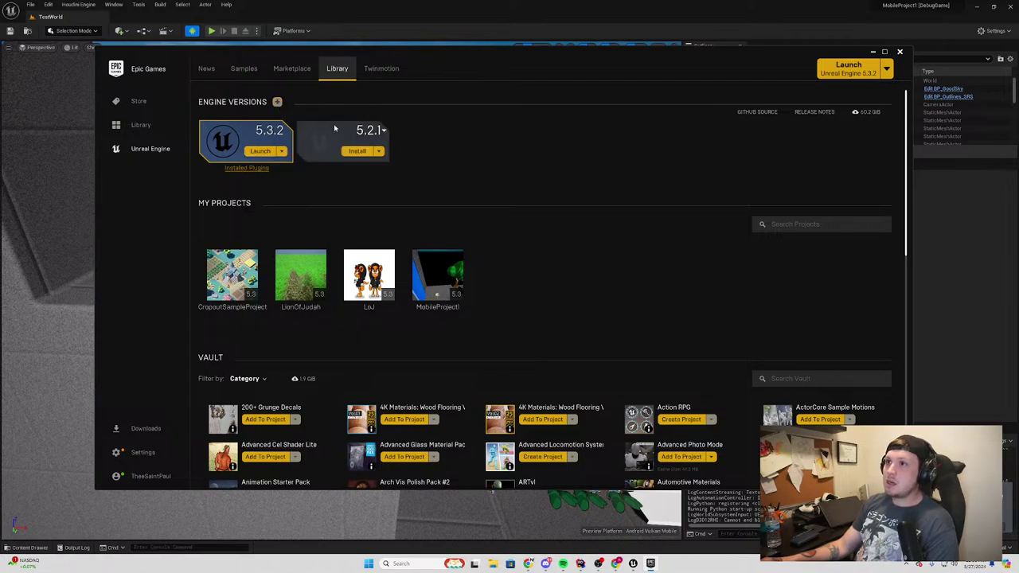
click(381, 130)
click(456, 136)
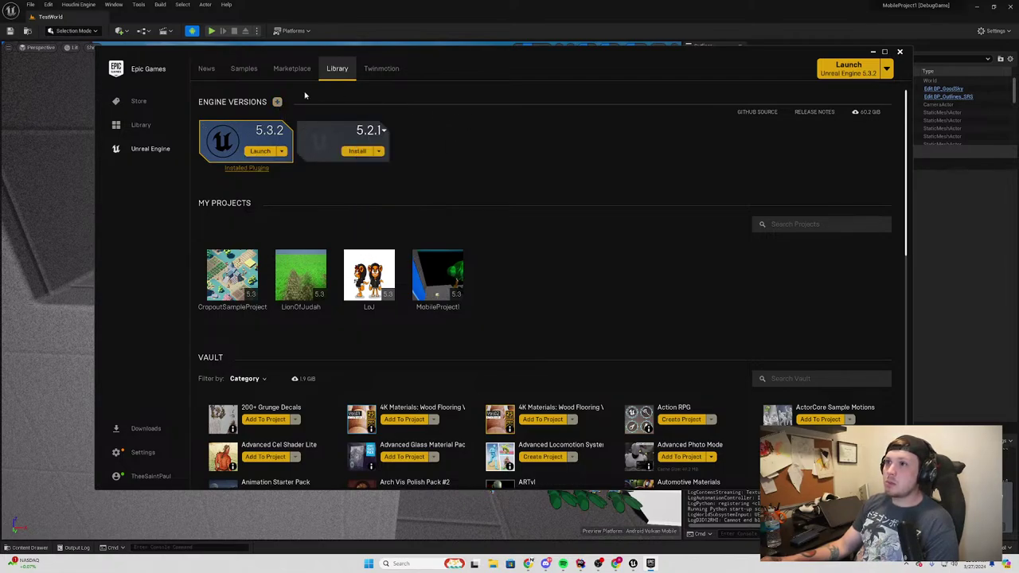
click(302, 126)
click(282, 151)
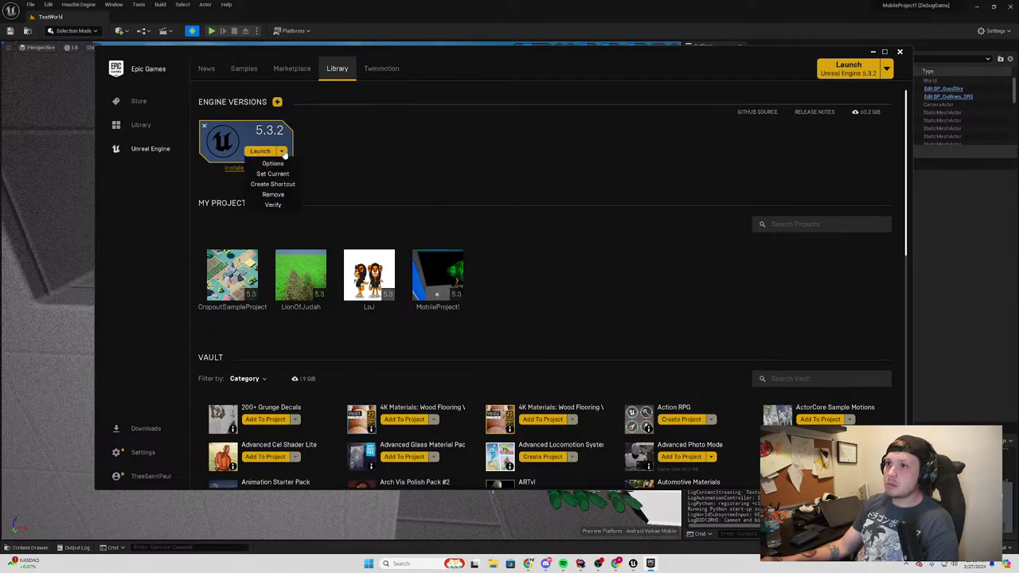
click(614, 163)
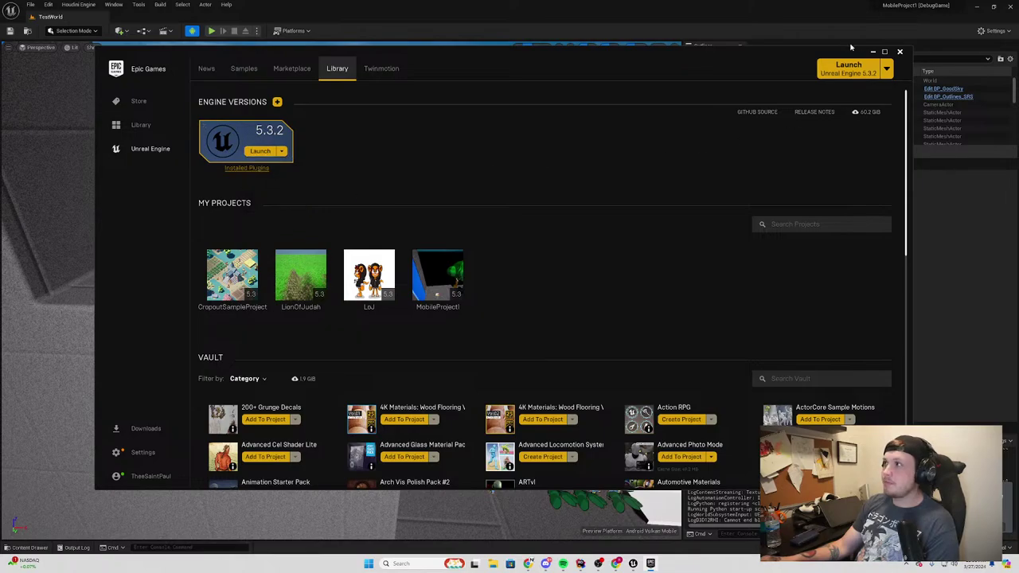
click(873, 53)
Close the Plugins window and browse the Content Drawer's top-level Content folder to the TestEnemy level
click(788, 72)
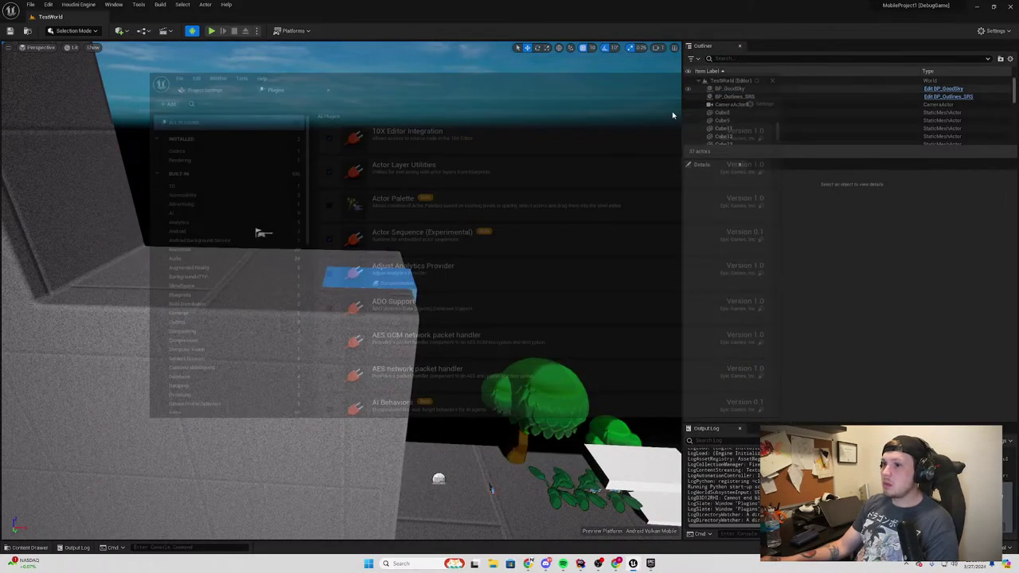
key(ctrl+space)
mouse_move(263, 233)
right_down()
mouse_move(211, 360)
mouse_move(327, 324)
right_up()
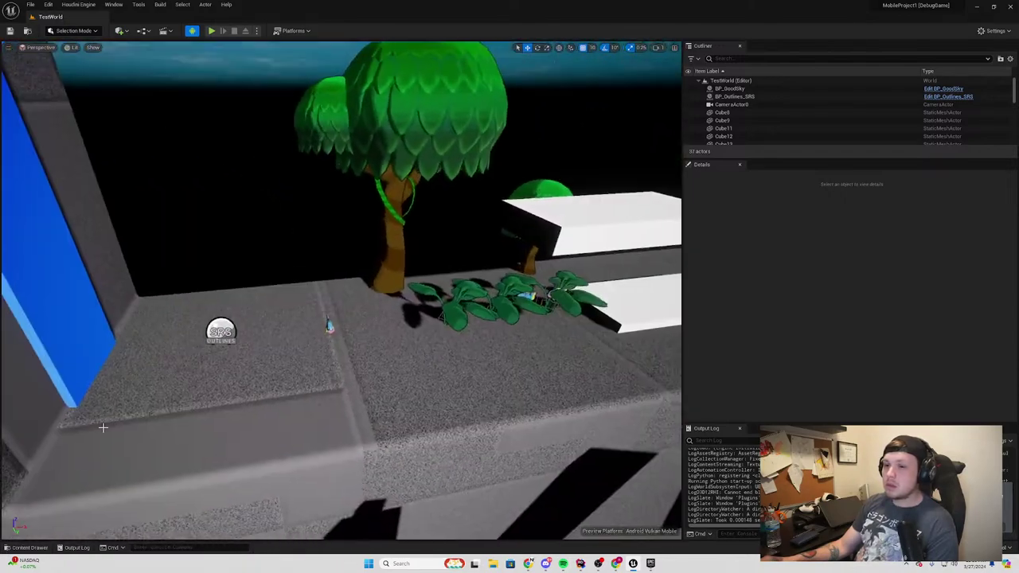
key(ctrl+space)
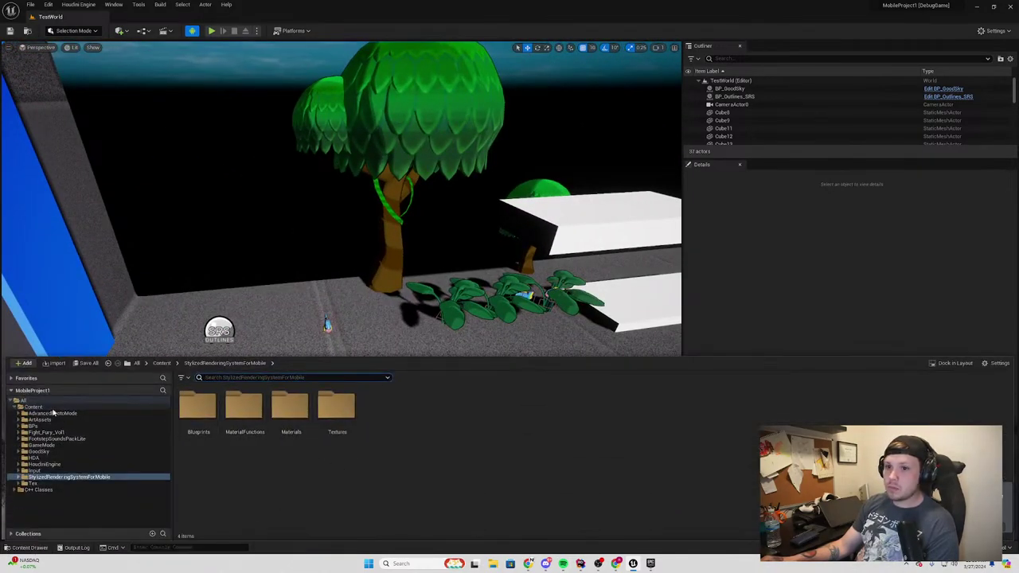
click(33, 407)
click(745, 412)
Open the TestEnemy level and move BP_Outlines_SRS 400 units along Y
double_click(746, 413)
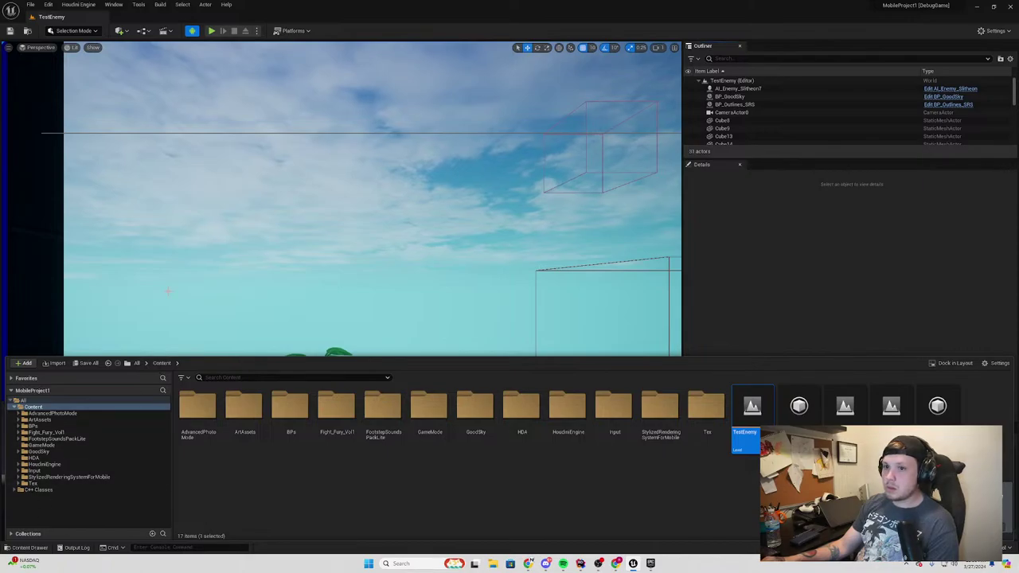
mouse_move(168, 291)
right_down()
mouse_move(239, 270)
mouse_move(331, 278)
mouse_move(262, 279)
right_up()
click(242, 271)
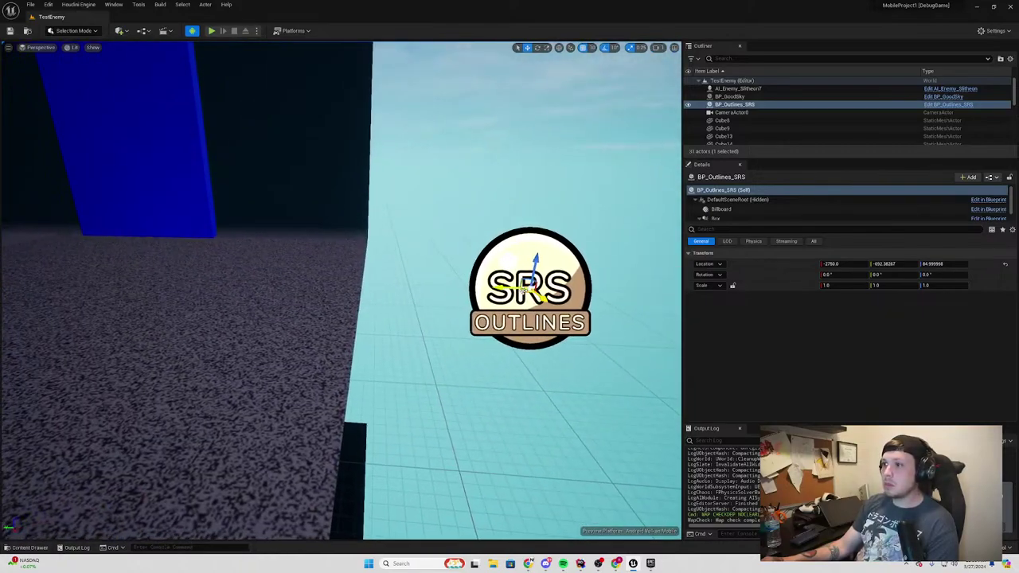
drag(524, 288, 146, 275)
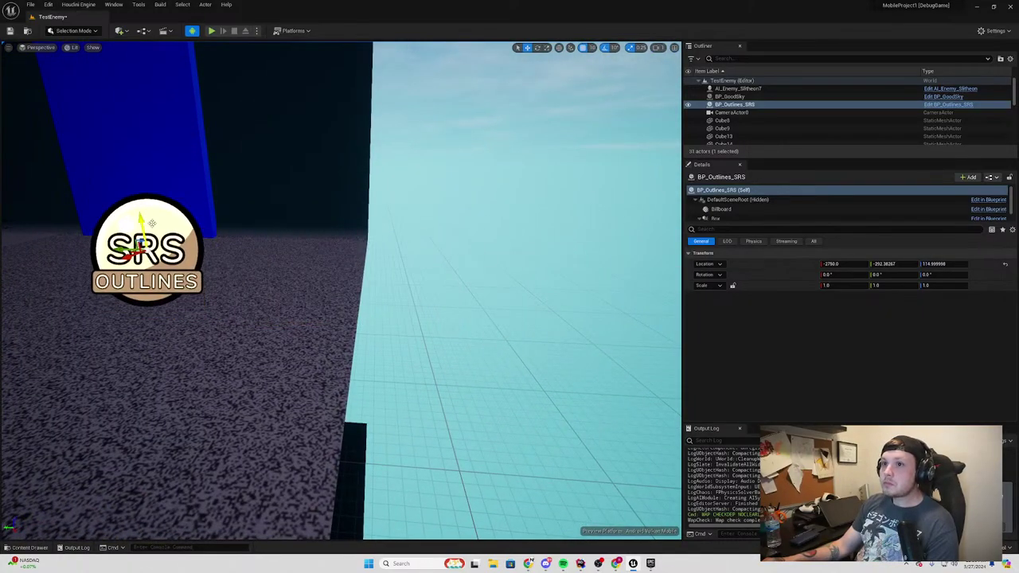
Enable Render CustomDepth Pass on the Rainforest_Shrubber plants, filtering Details by 'custom'
mouse_move(149, 249)
right_down()
mouse_move(362, 376)
mouse_move(362, 318)
right_up()
click(363, 376)
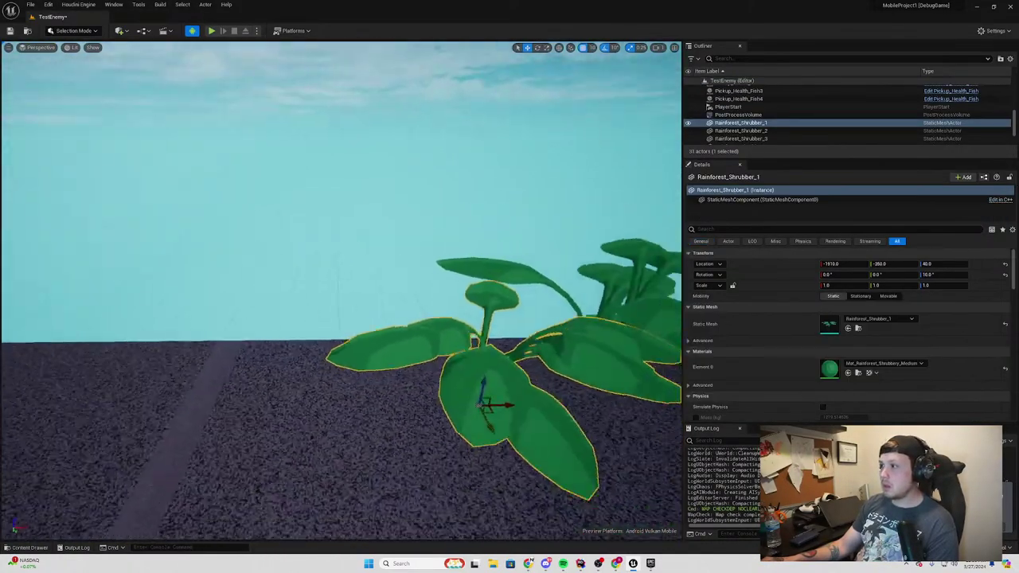
click(732, 229)
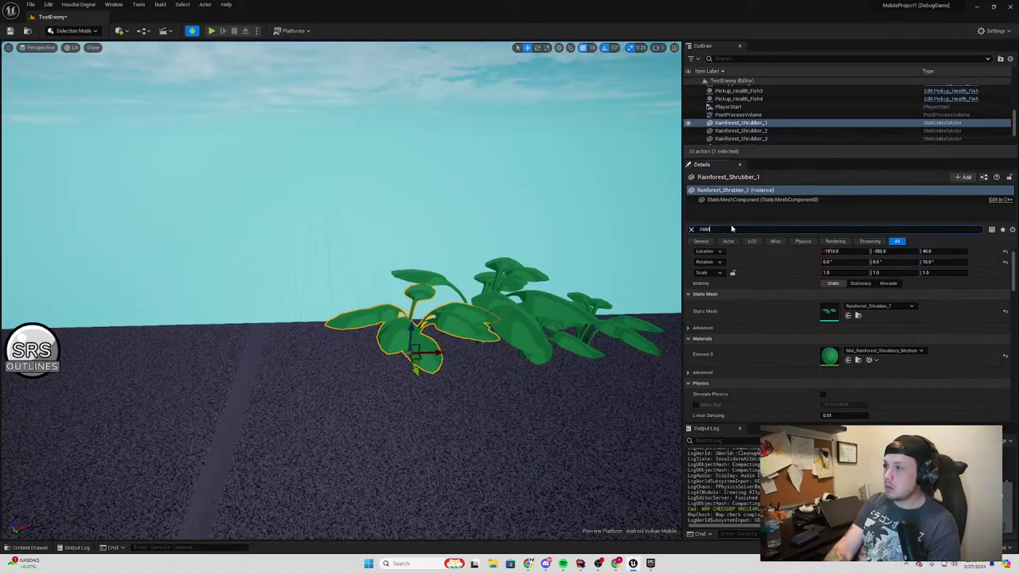
text(custom)
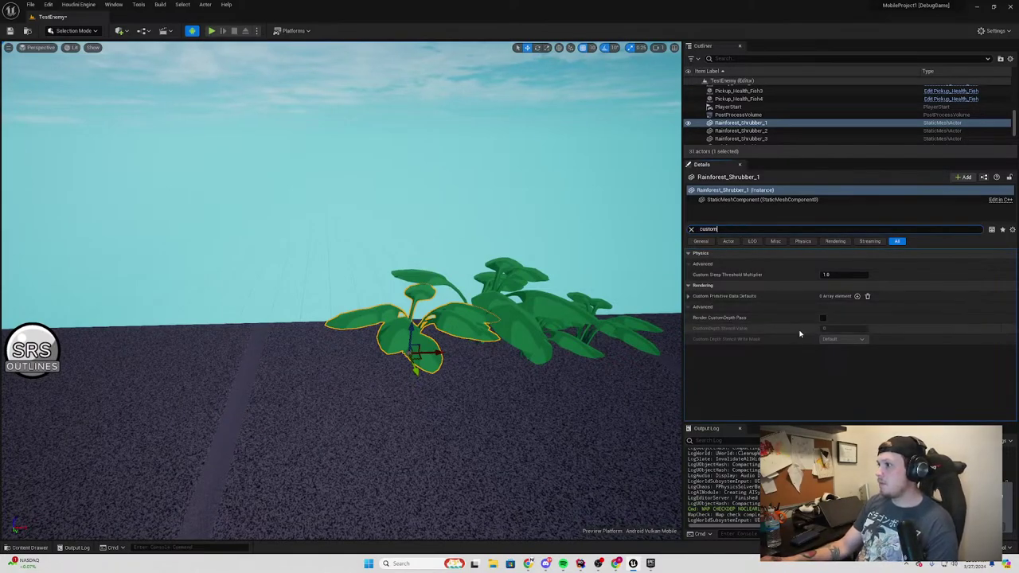
click(822, 318)
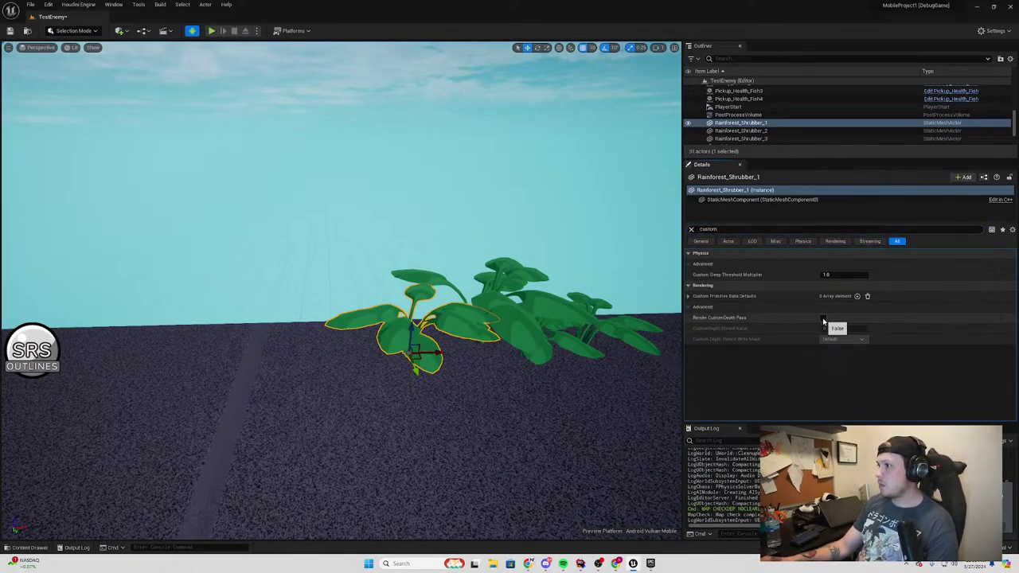
click(506, 306)
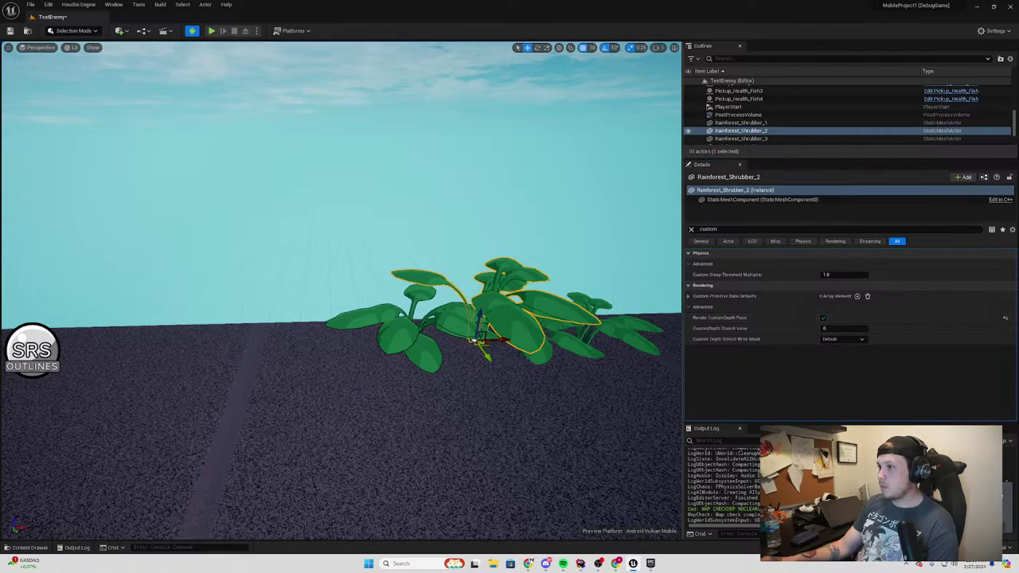
click(593, 330)
click(822, 317)
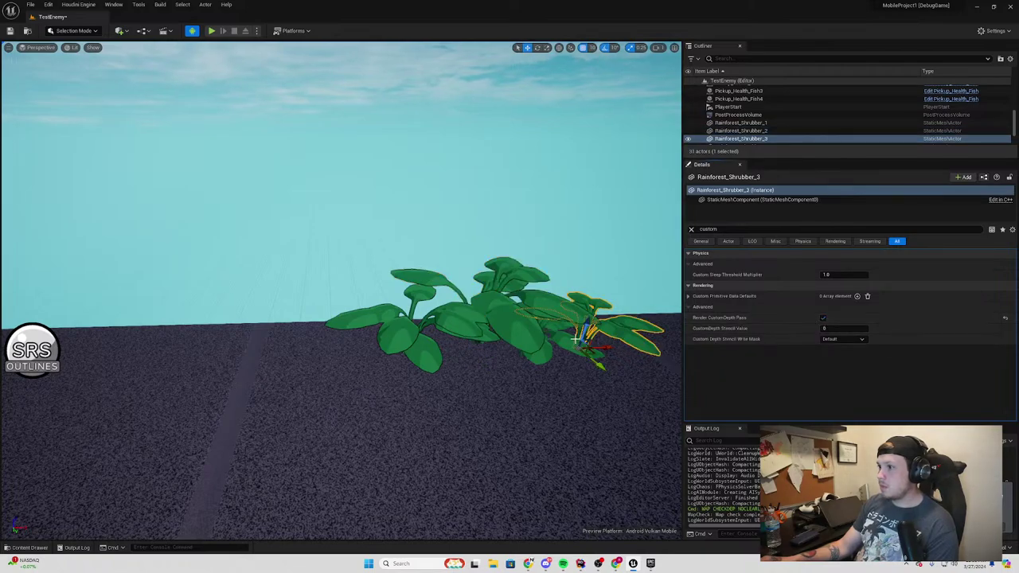
Enable Render CustomDepth Pass on Rainforest_Shrubber_4, then select AI_Enemy_Slitheon7
click(822, 318)
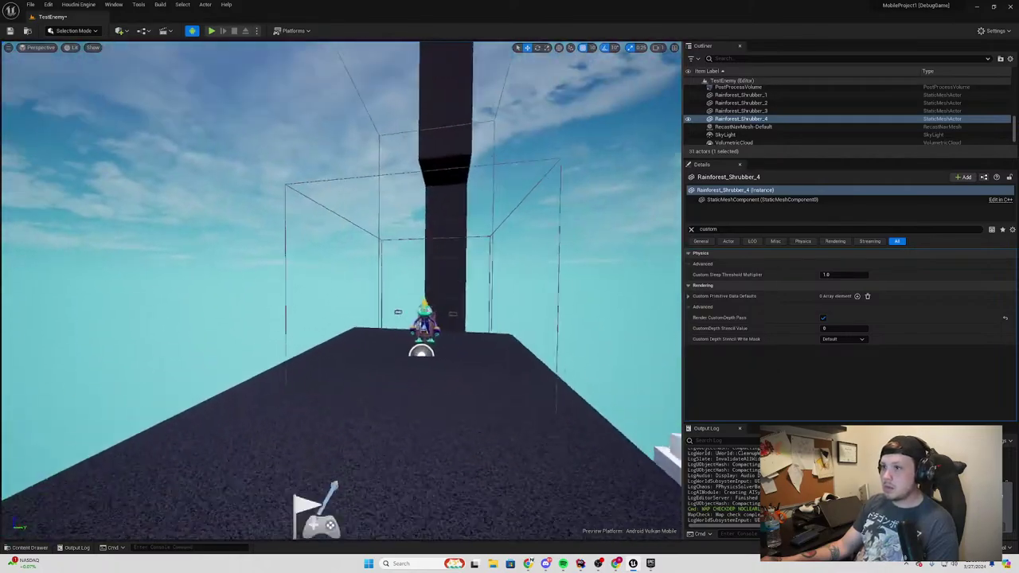
click(438, 342)
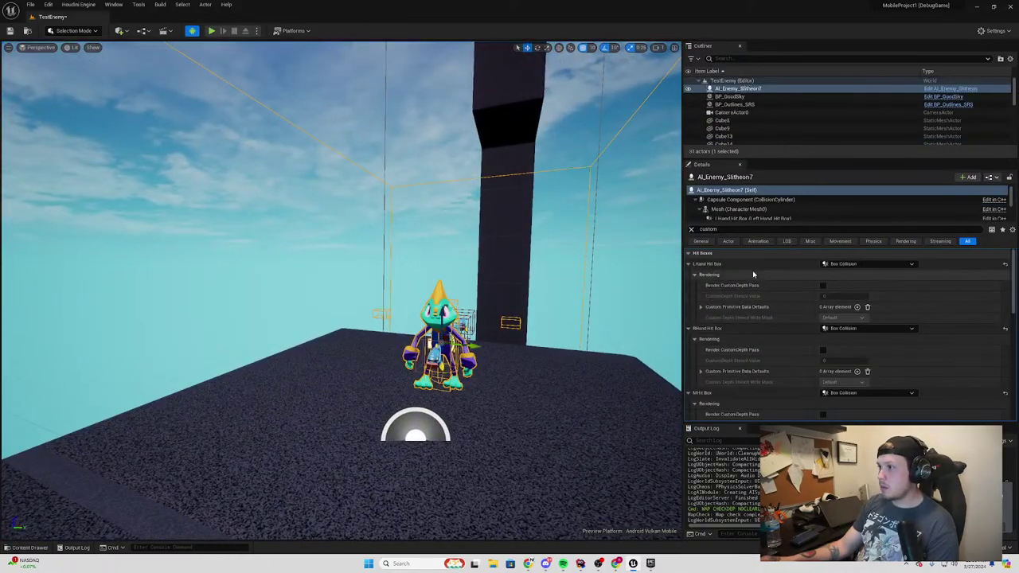
scroll(784, 315, down, 2)
scroll(784, 316, down, 1)
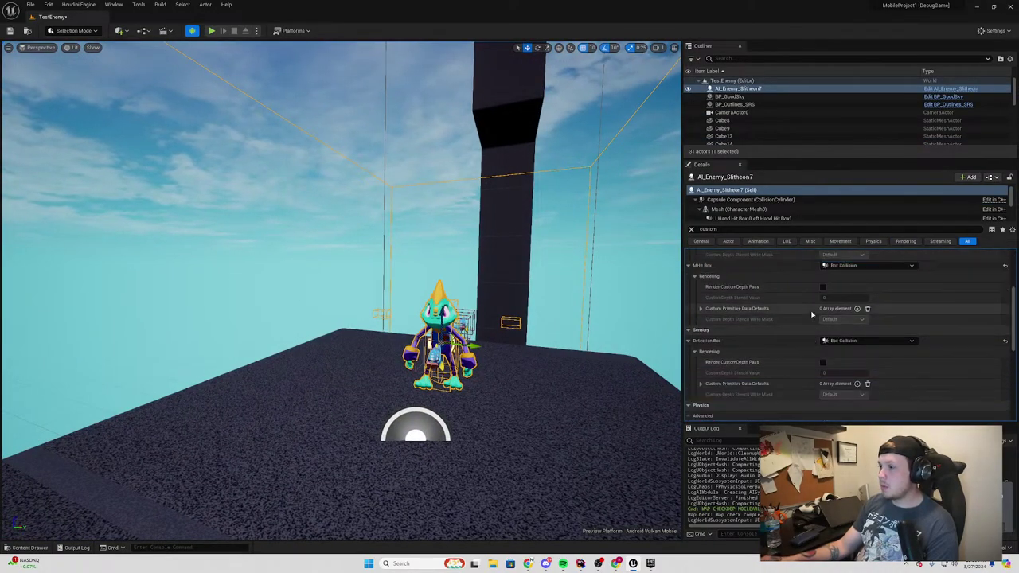
scroll(804, 328, up, 3)
scroll(696, 293, up, 1)
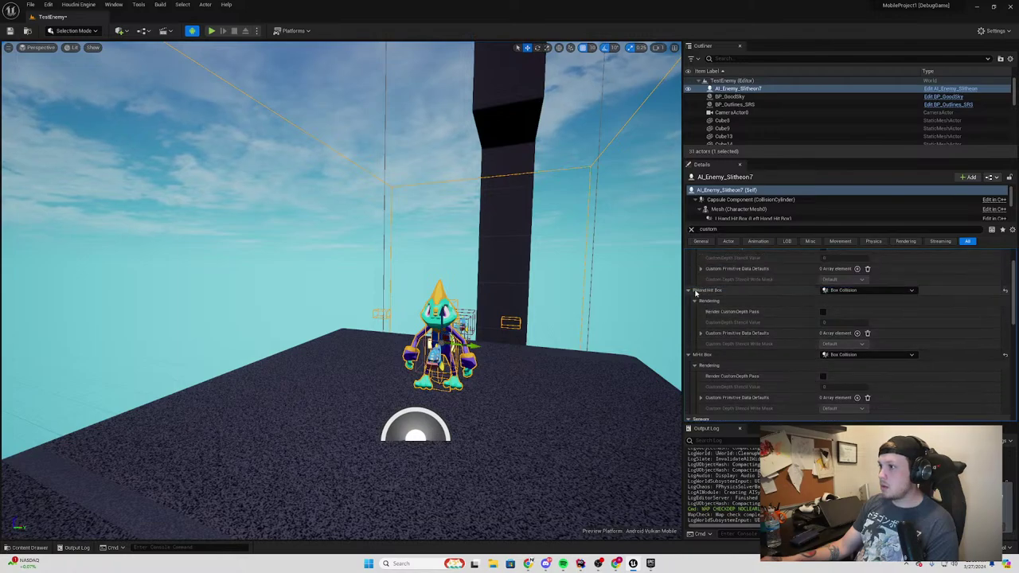
Collapse the enemy's hit box and detection box groups and enable Render CustomDepth Pass on its Mesh
click(689, 290)
click(689, 290)
click(689, 265)
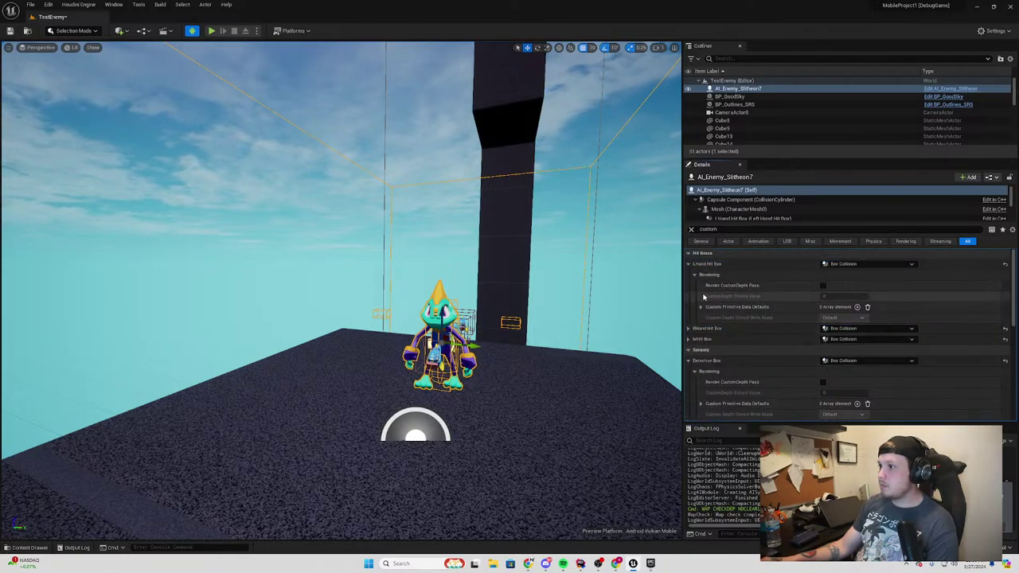
click(688, 307)
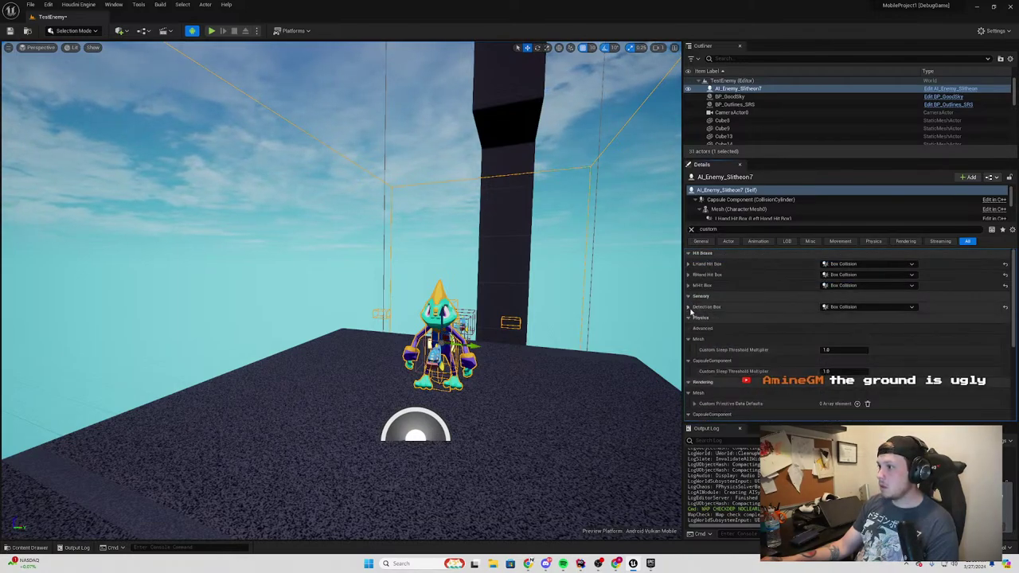
scroll(718, 350, down, 3)
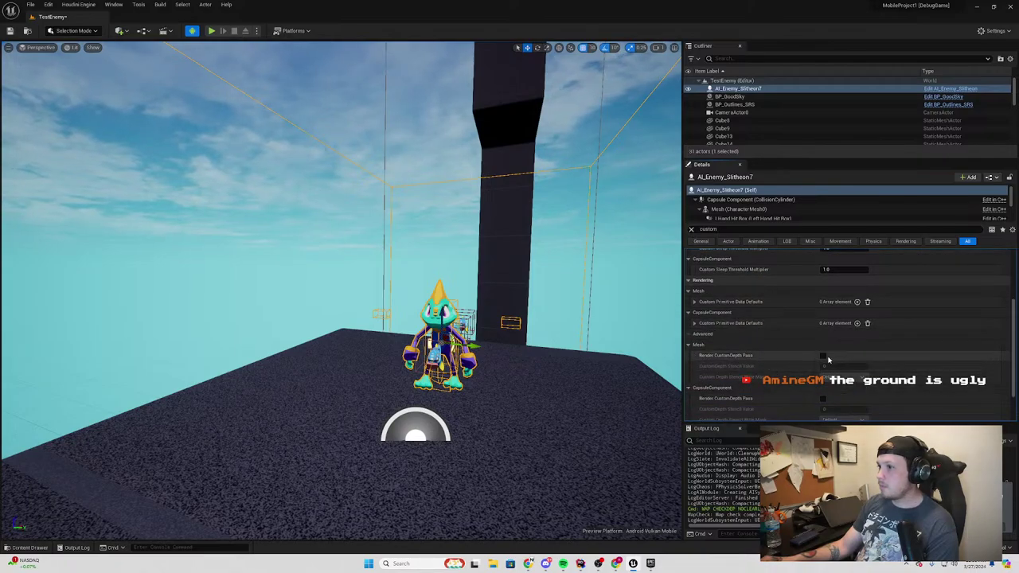
click(823, 356)
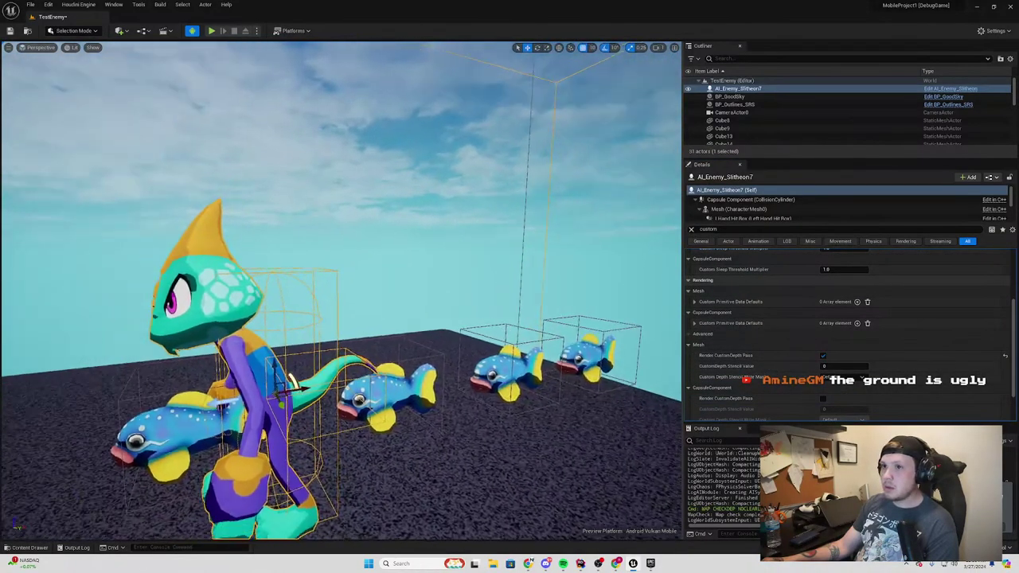
click(342, 159)
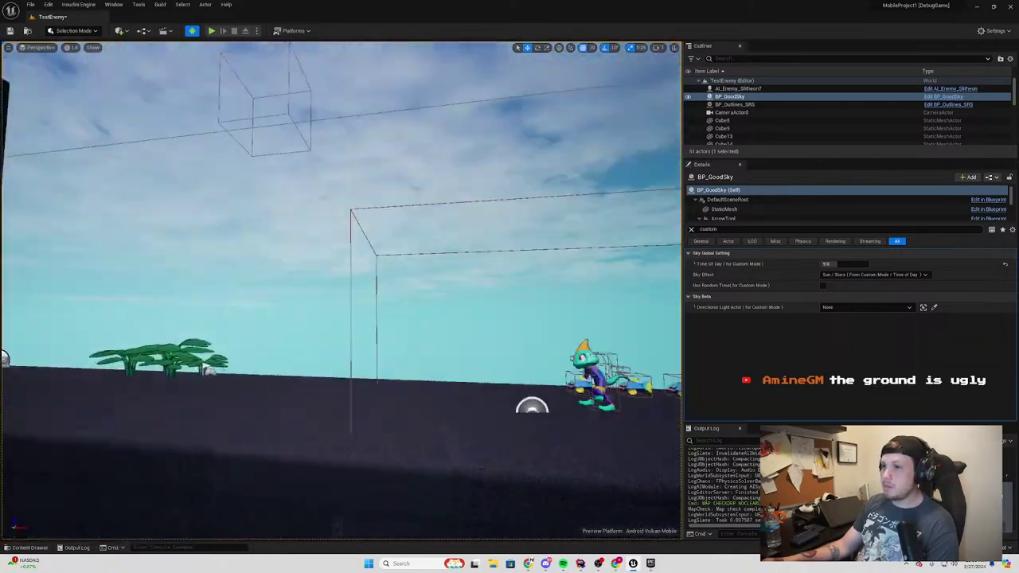
Browse the StylizedRenderingSystemForMobile Tex folder, then switch to Rider's BasePlayerController.cpp
key(ctrl+space)
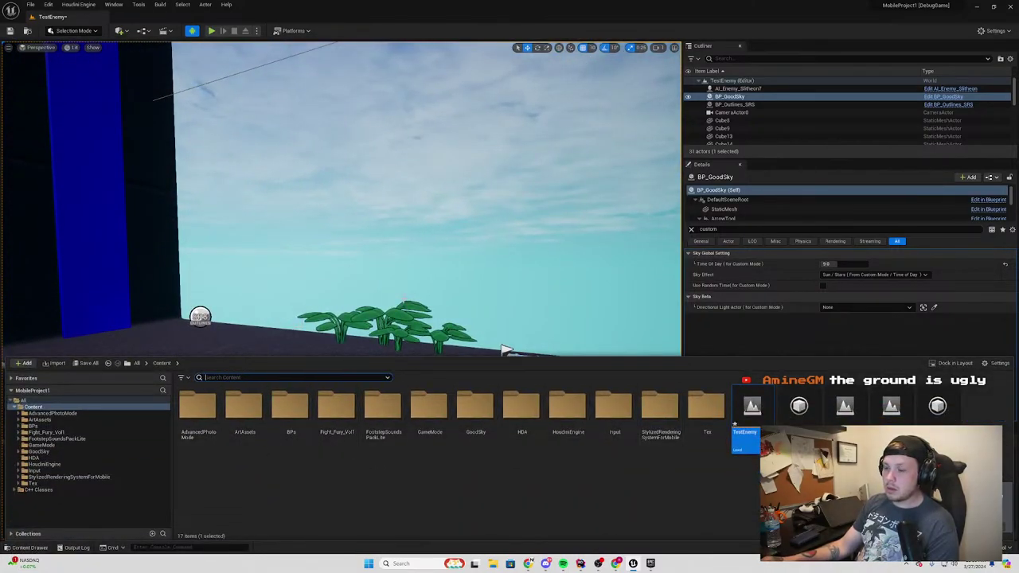
key(alt+p)
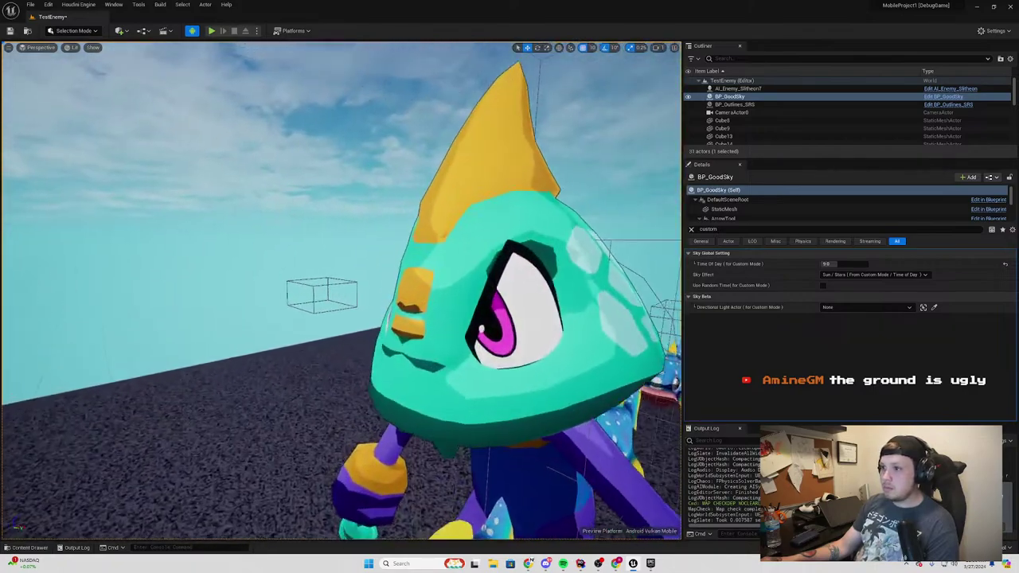
mouse_move(23, 562)
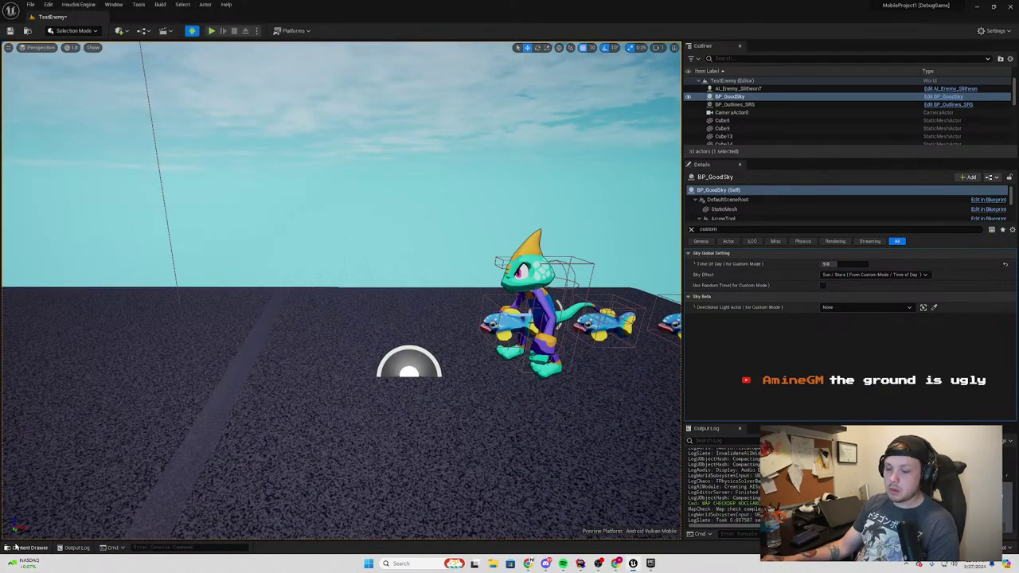
click(15, 547)
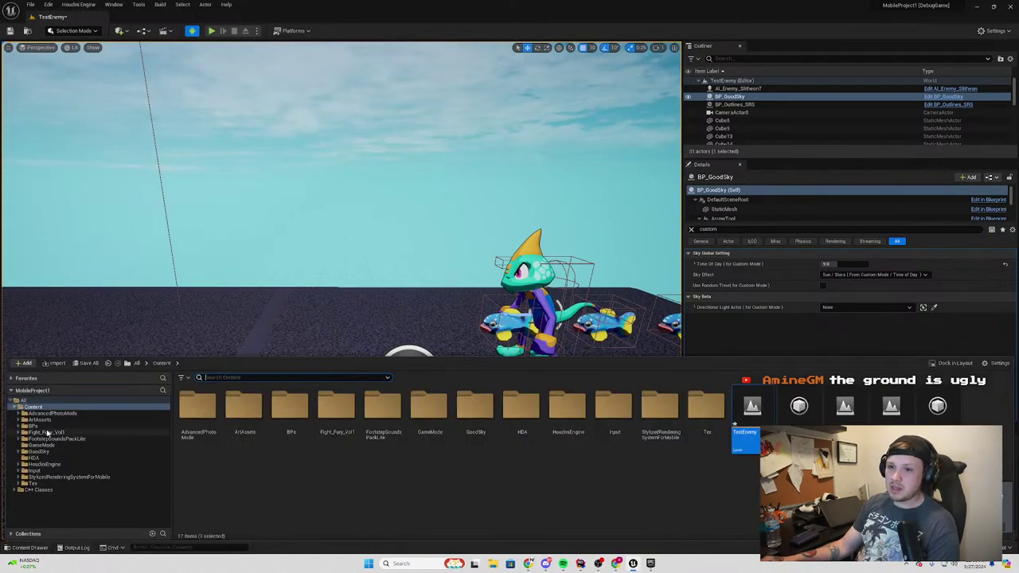
click(39, 483)
click(48, 477)
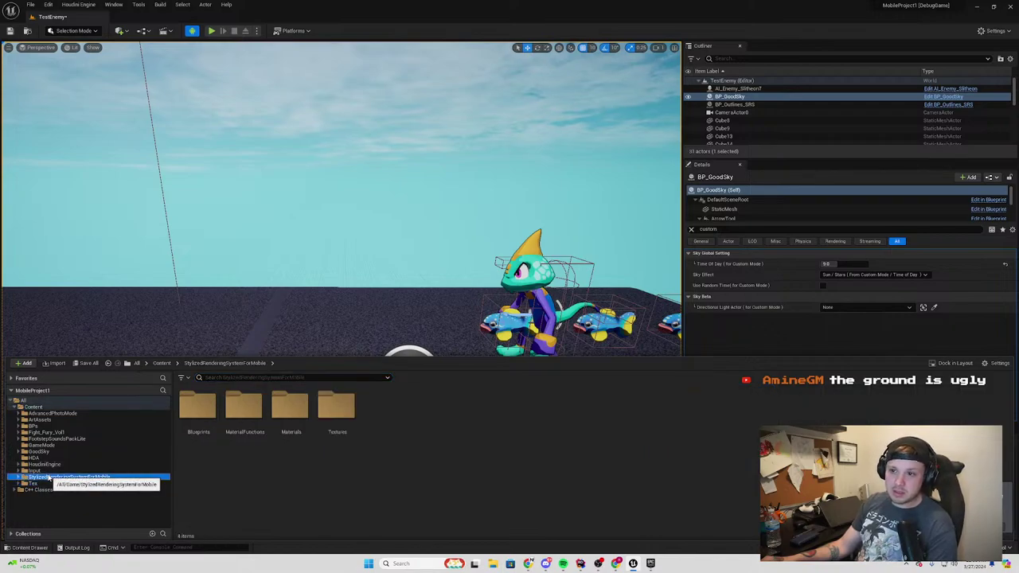
click(580, 563)
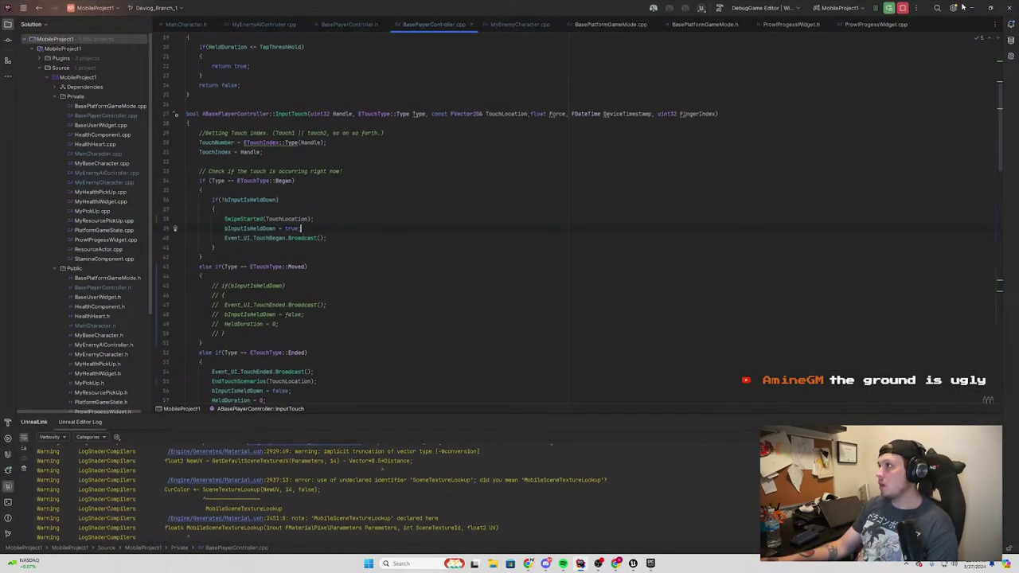
Minimize Rider to reveal the Unreal TestEnemy level behind it
click(967, 7)
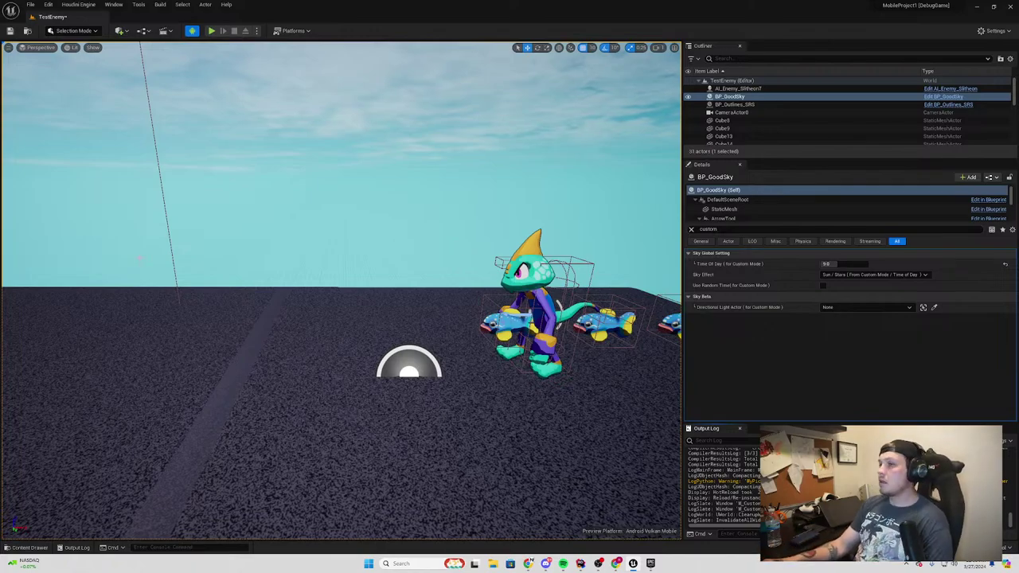
Fly around the TestEnemy level and select the AI_Enemy_Slitheon7 character on the dark platform
right_drag(139, 257, 139, 257)
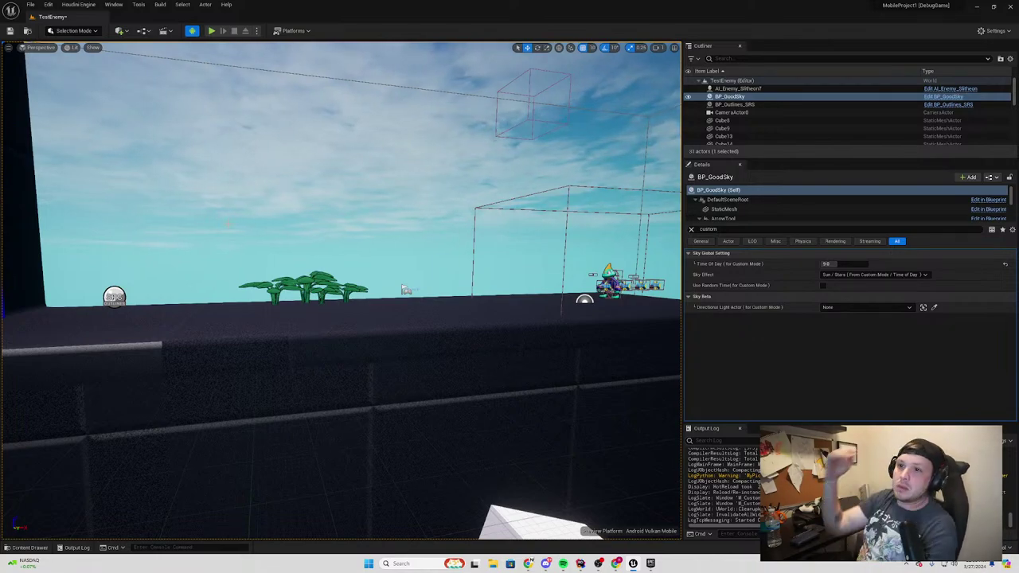
mouse_move(406, 291)
right_down()
mouse_move(406, 199)
mouse_move(406, 335)
right_up()
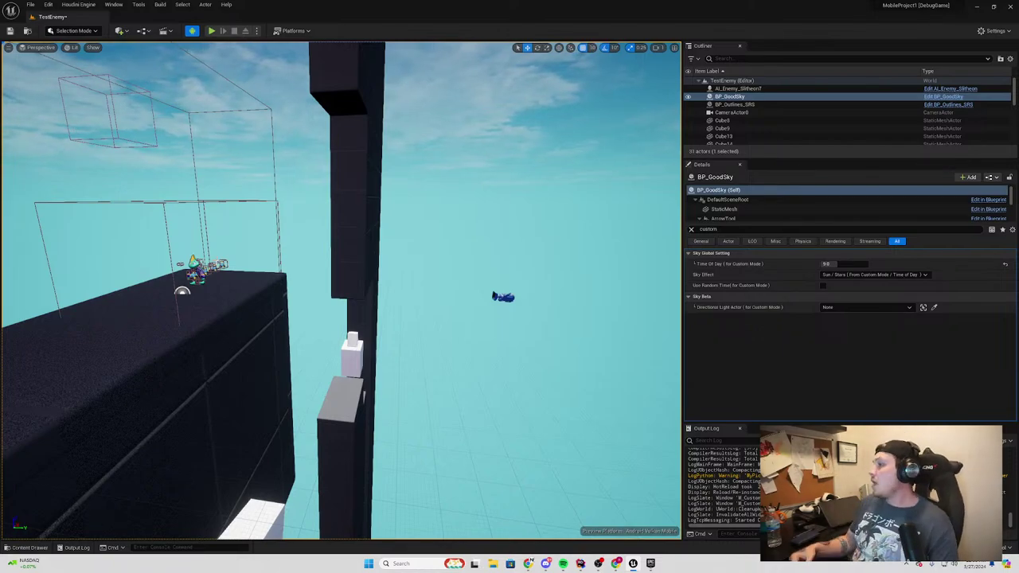
right_drag(285, 282, 335, 302)
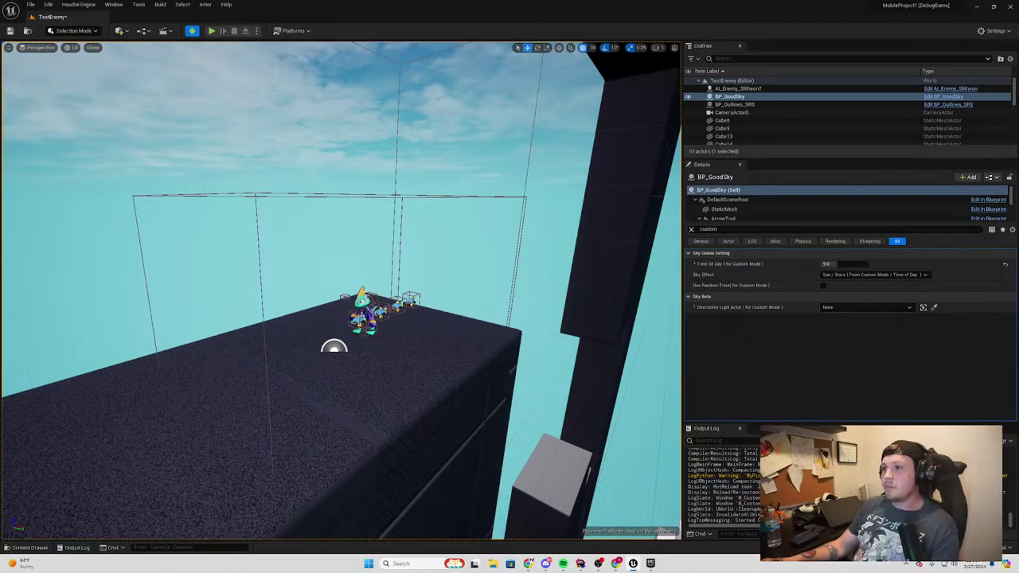
click(365, 314)
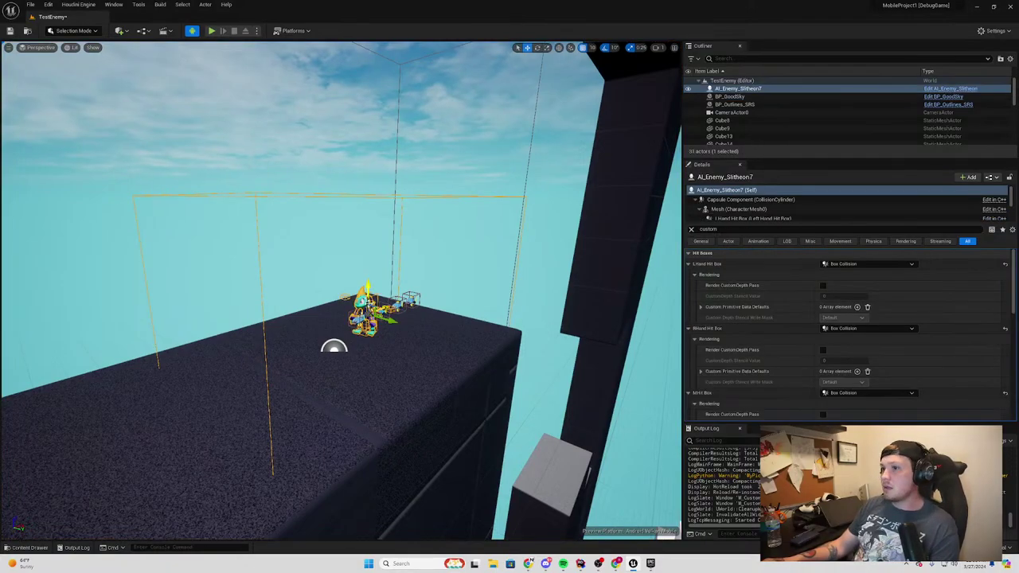
Place a Player_Character from the 'player' search near the blue wall, then delete it
right_drag(364, 315, 374, 302)
key(ctrl+space)
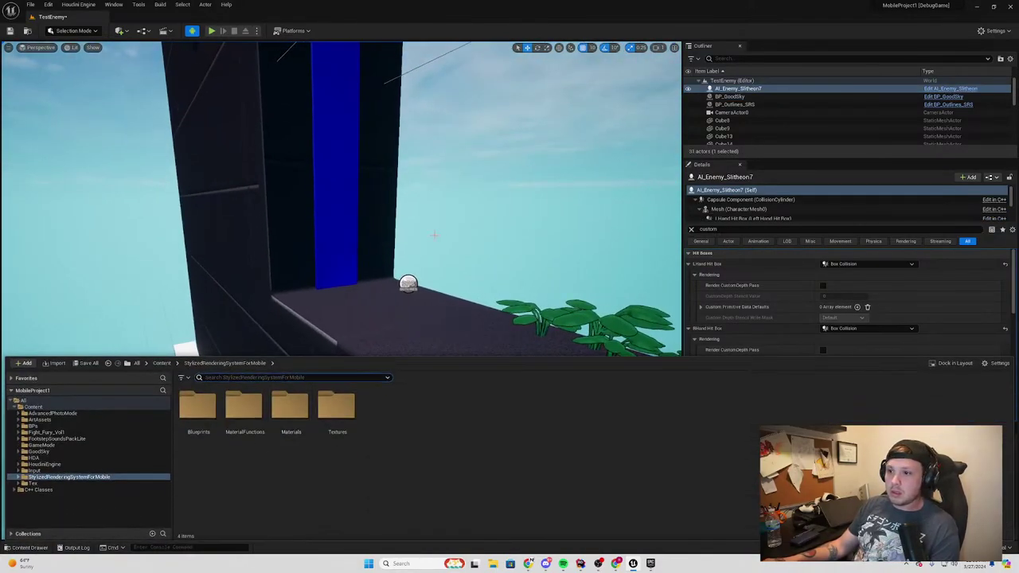
click(34, 407)
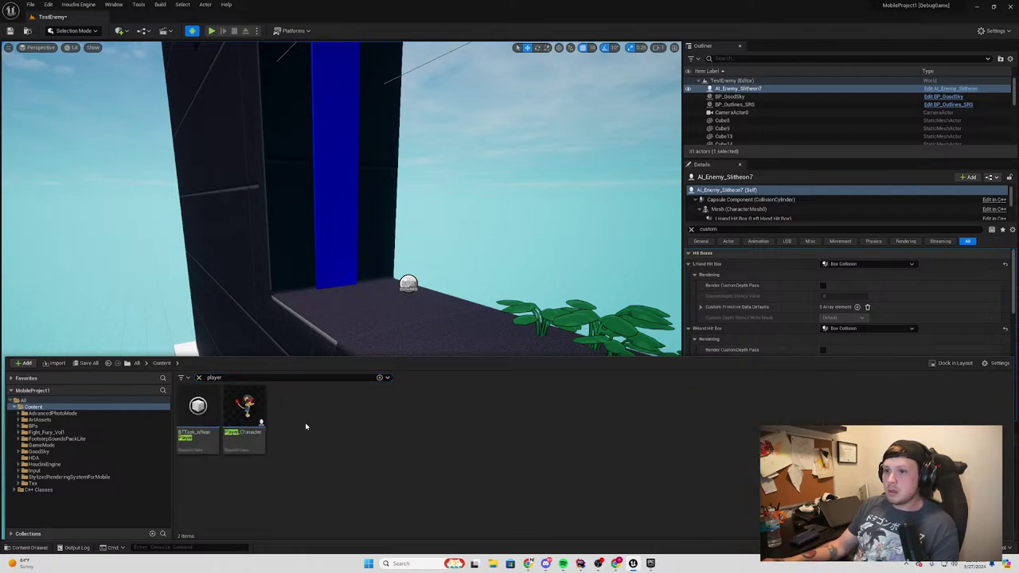
click(245, 409)
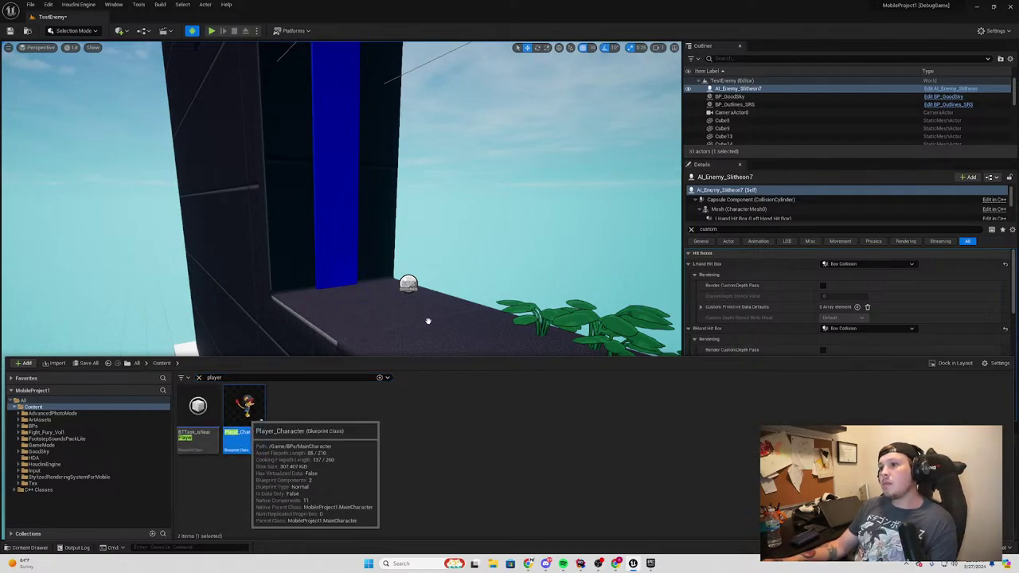
drag(428, 311, 409, 321)
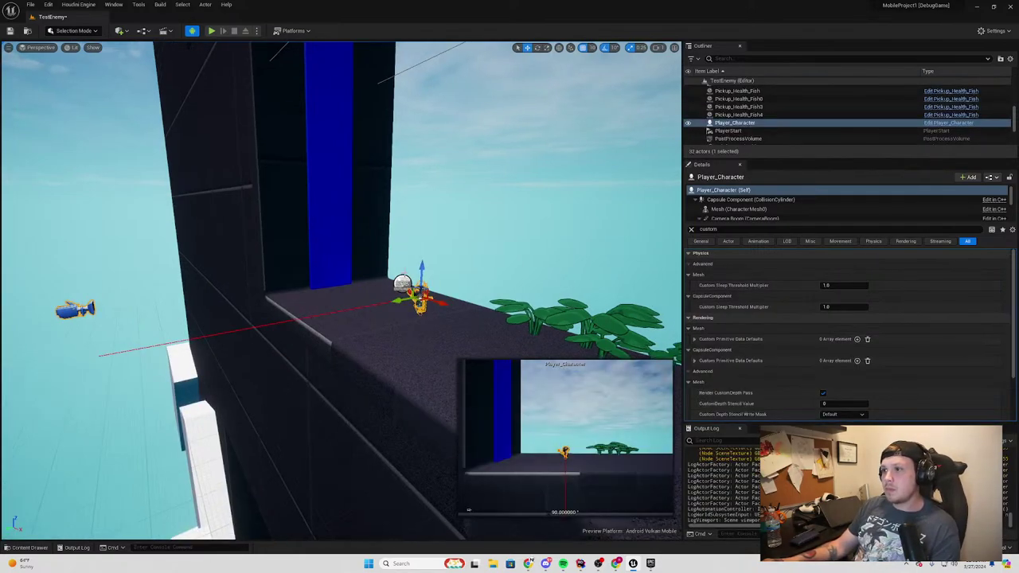
key(f)
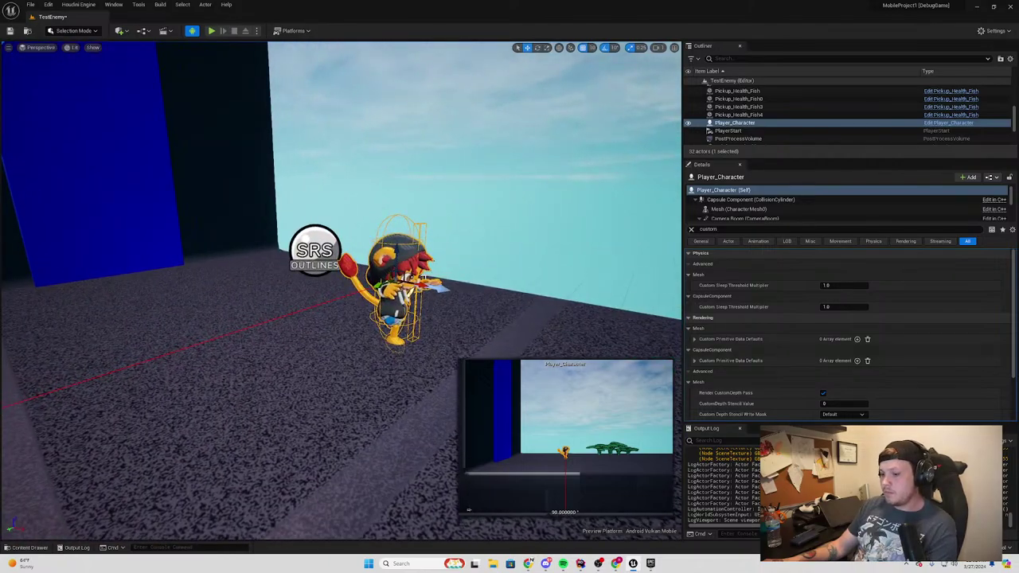
key(Delete)
Open the Player_Character Blueprint to review its Render CustomDepth setting, then close it
click(30, 548)
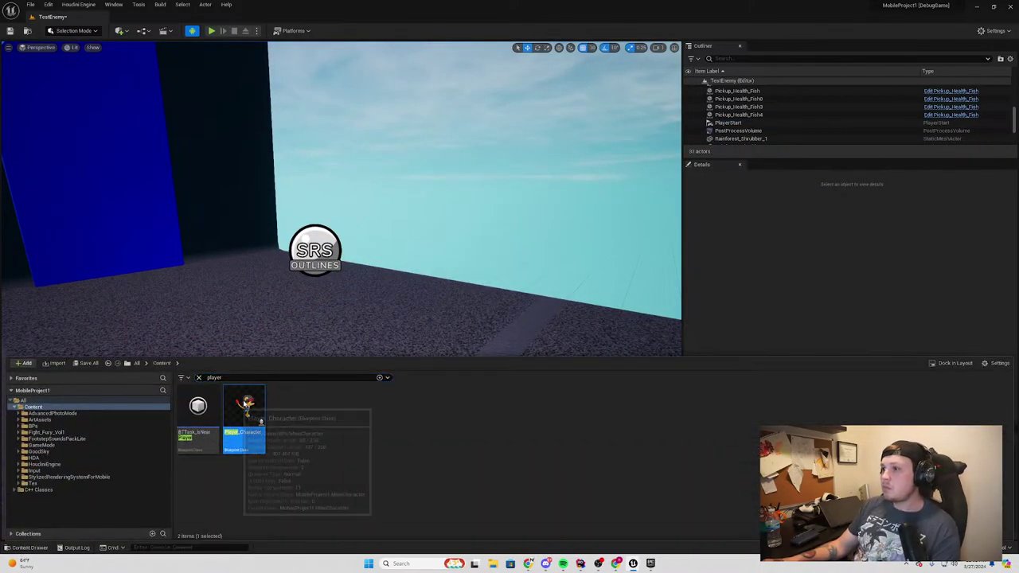
double_click(244, 410)
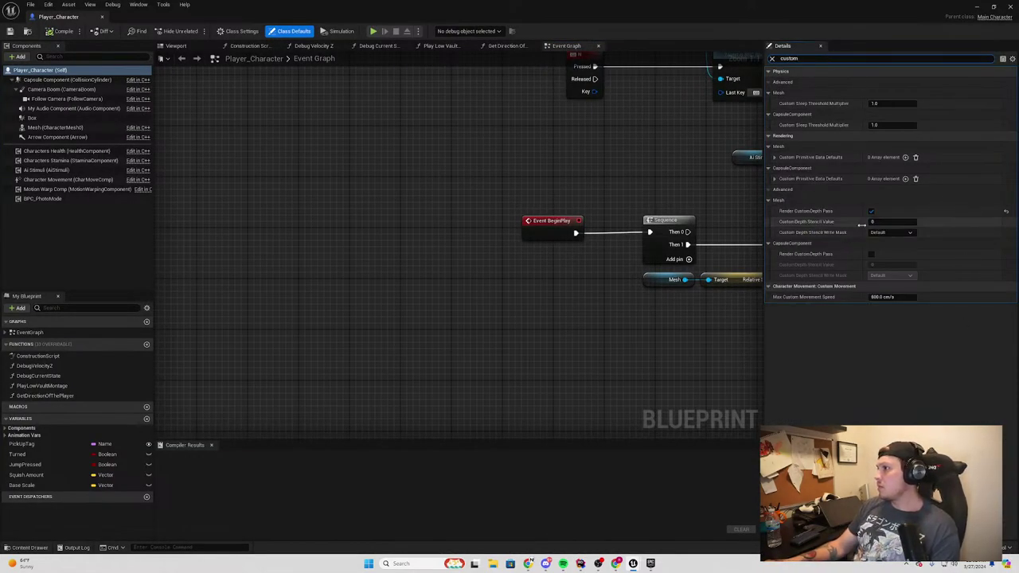
click(1010, 7)
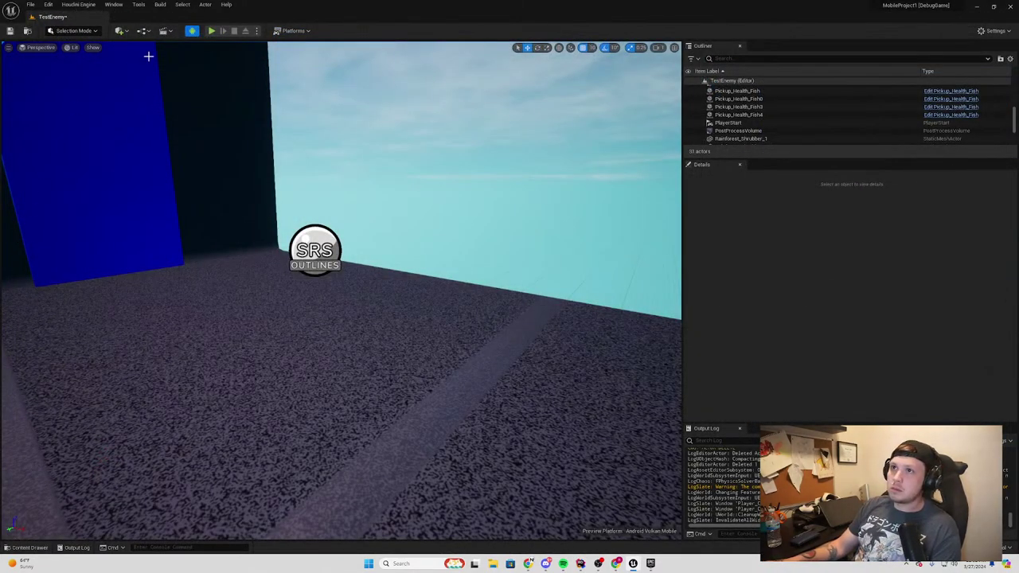
click(211, 30)
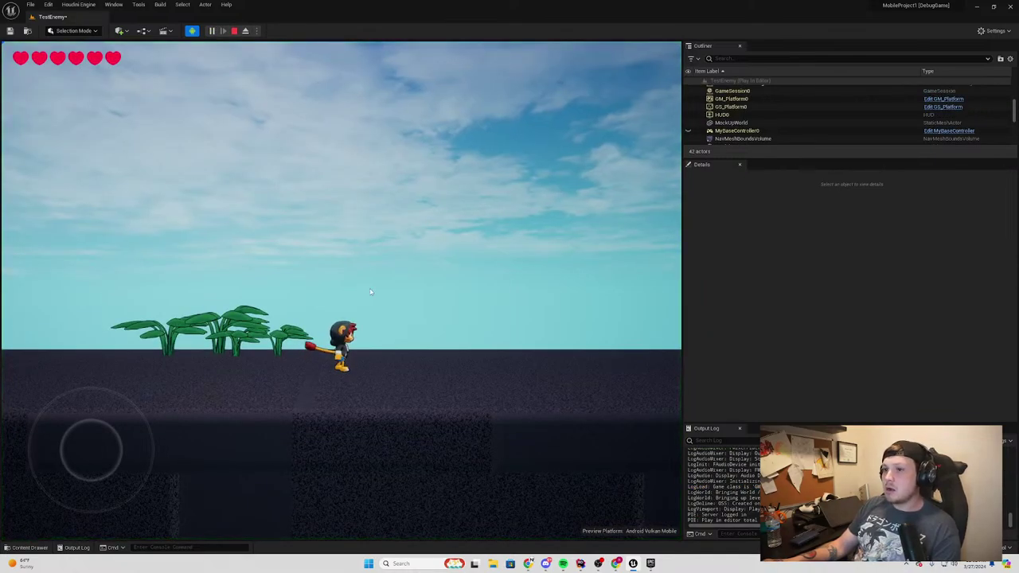
click(357, 293)
key(a)
key(d)
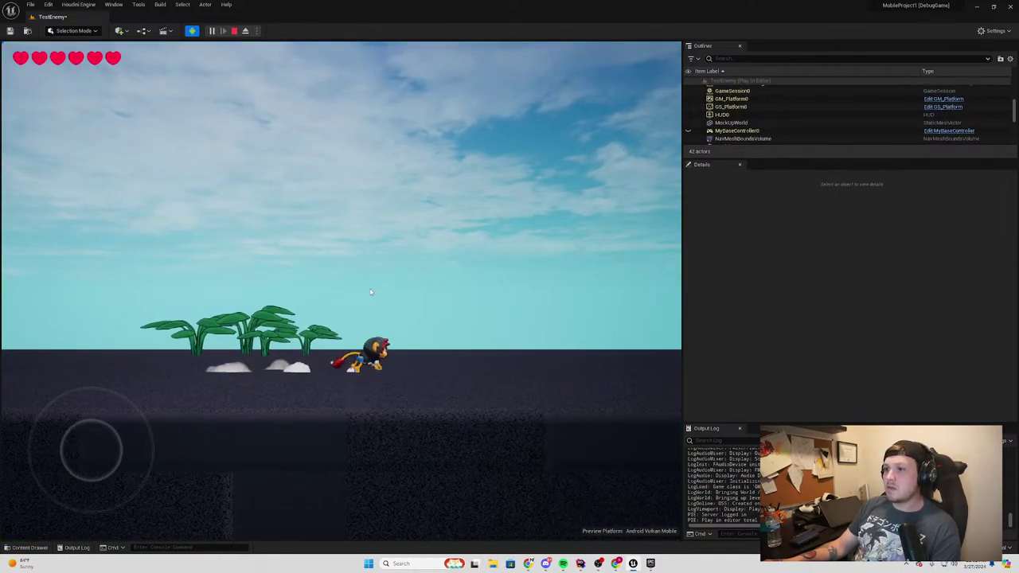
key(a)
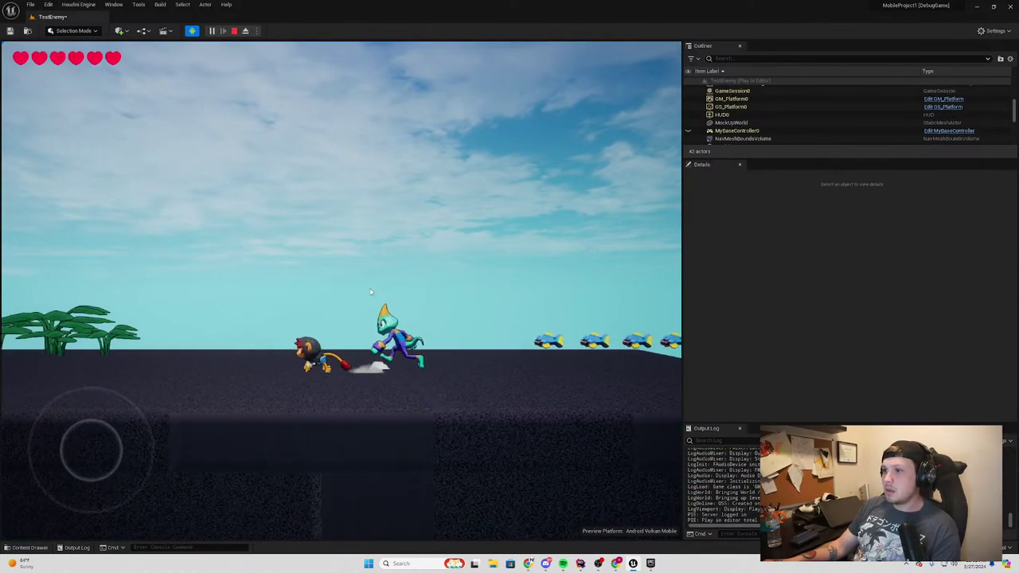
key(space)
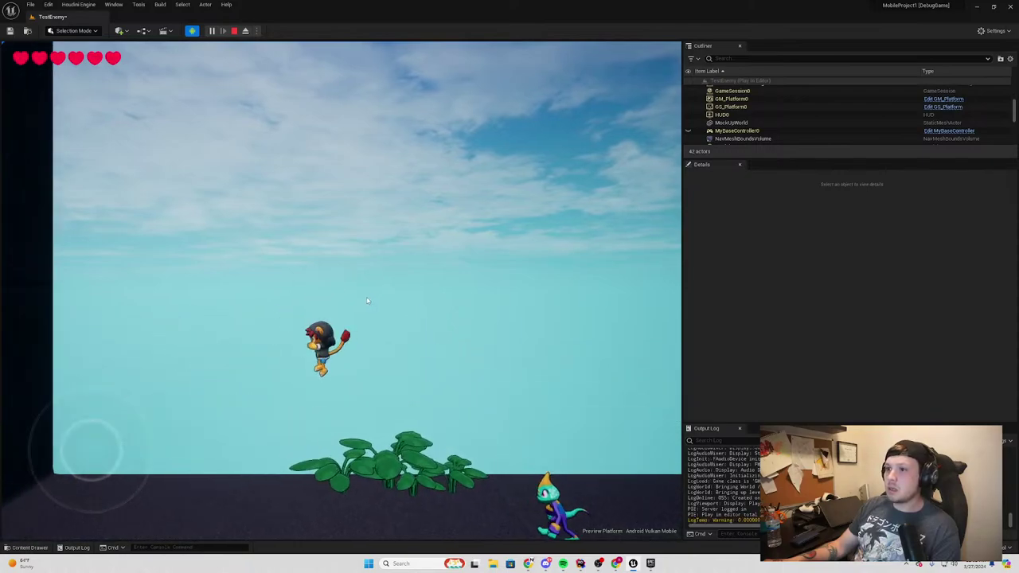
key(Escape)
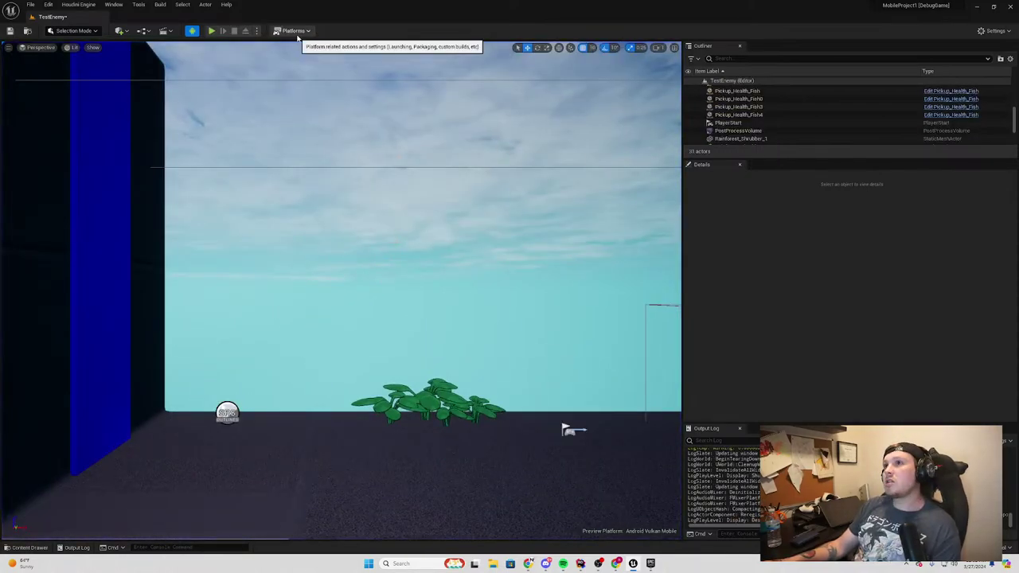
Launch TestEnemy as Standalone Game Mobile, saving the level with Save Selected
click(257, 30)
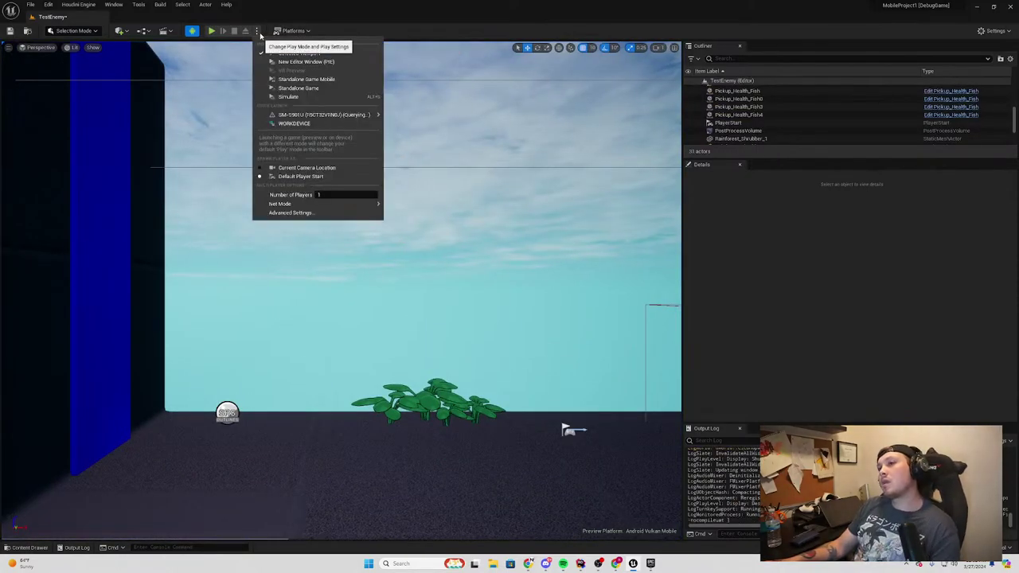
click(273, 79)
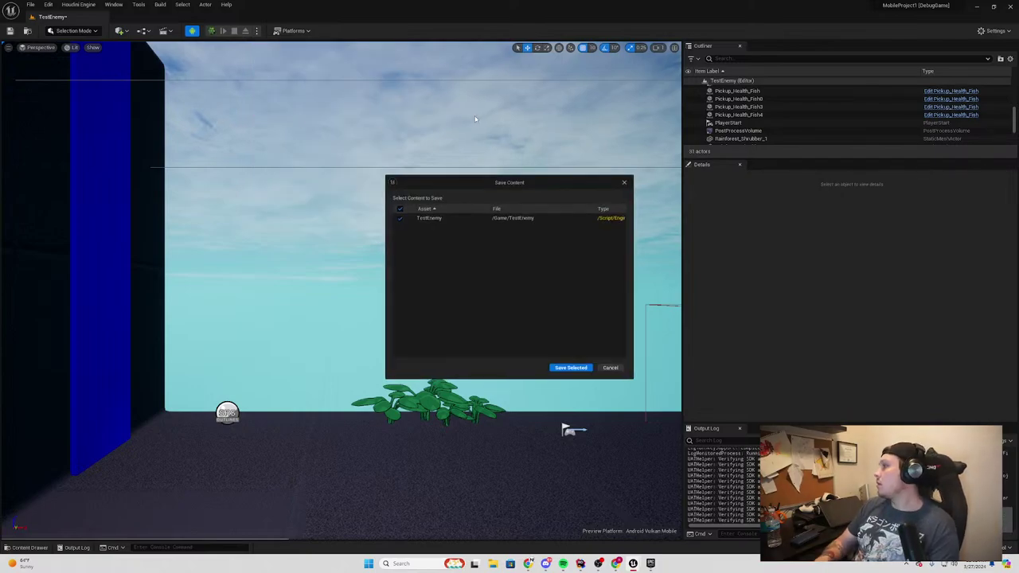
click(566, 371)
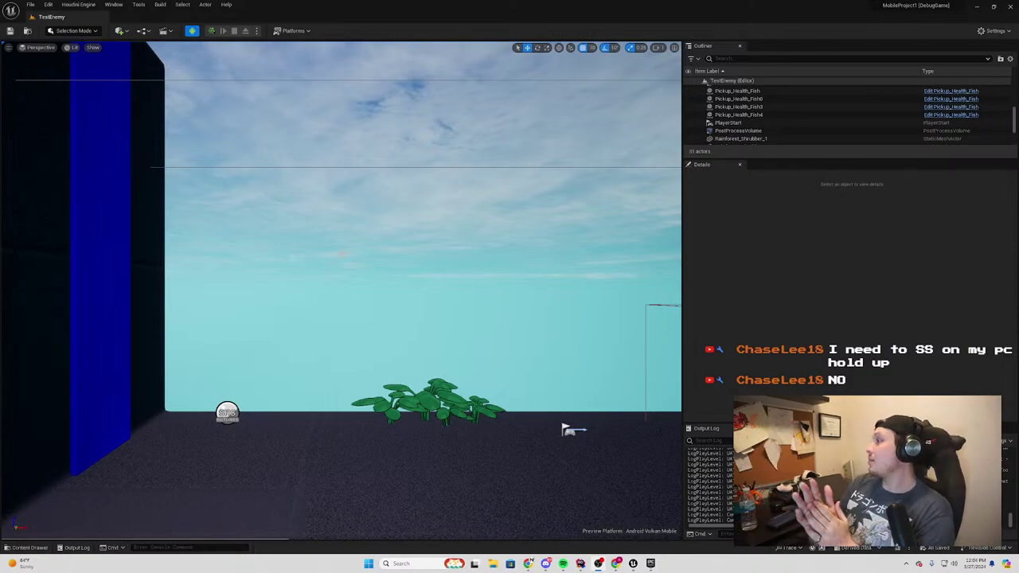
Start Play-in-Editor in the Selected Viewport
click(256, 30)
click(286, 54)
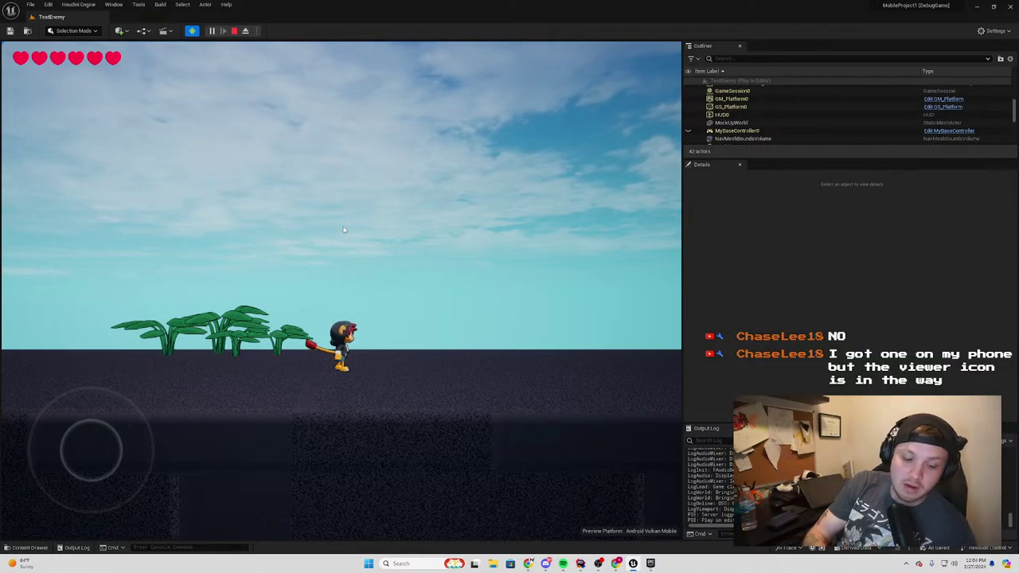
Run left and climb the blue wall, drop onto the dark wall, and leap off the platform
key(space)
key(a)
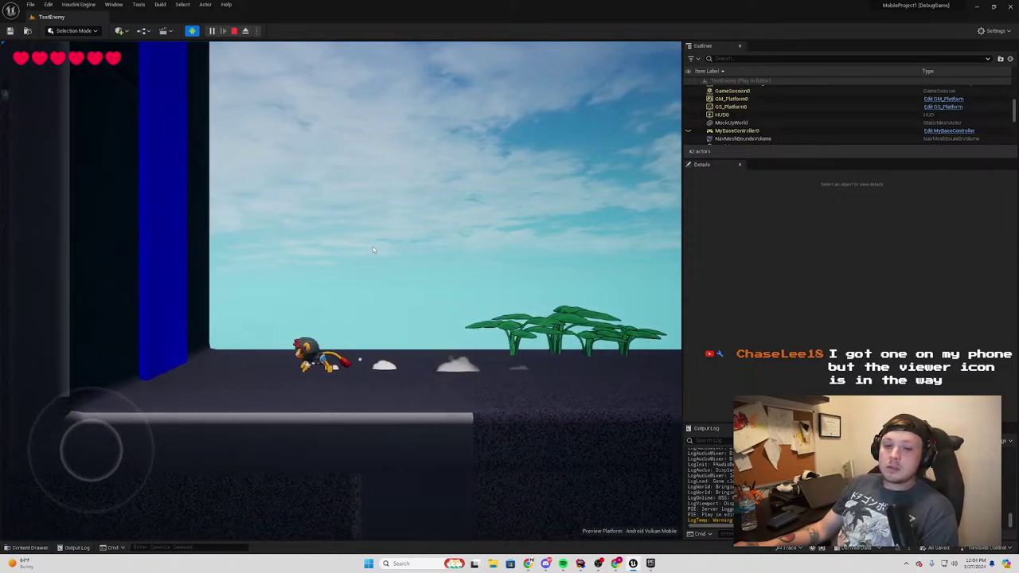
key(space)
key(space)
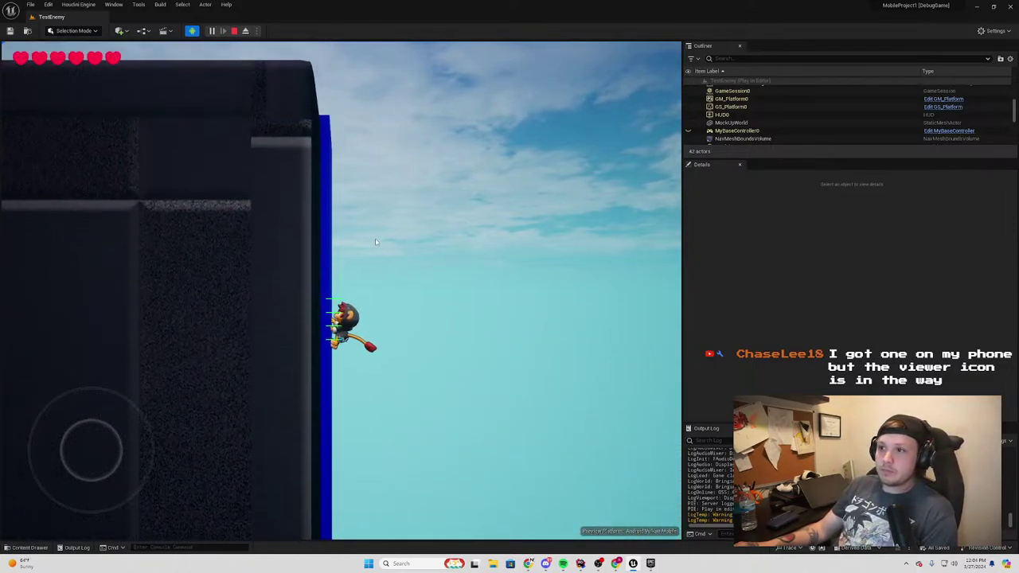
key(space)
key(d)
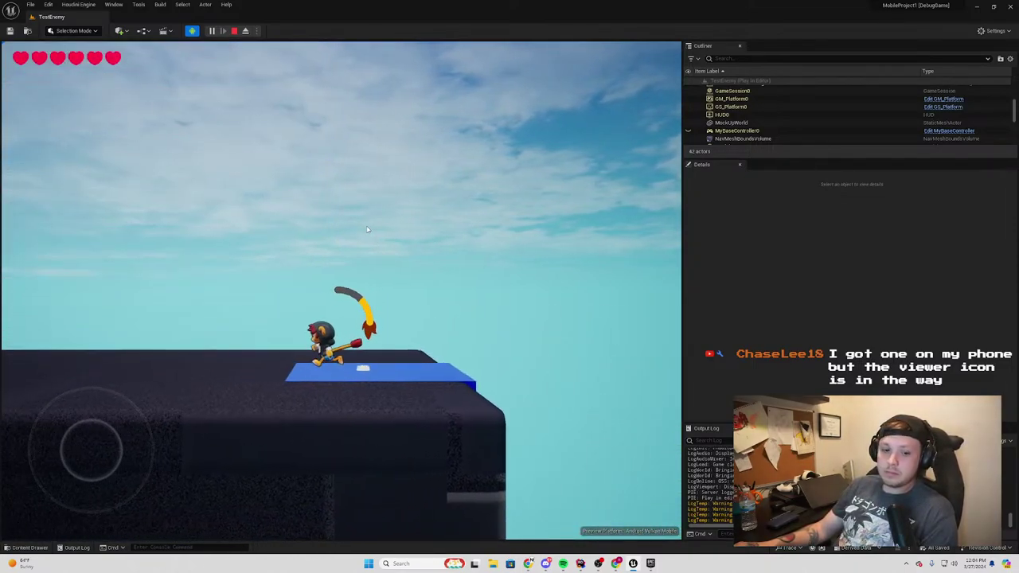
key(a)
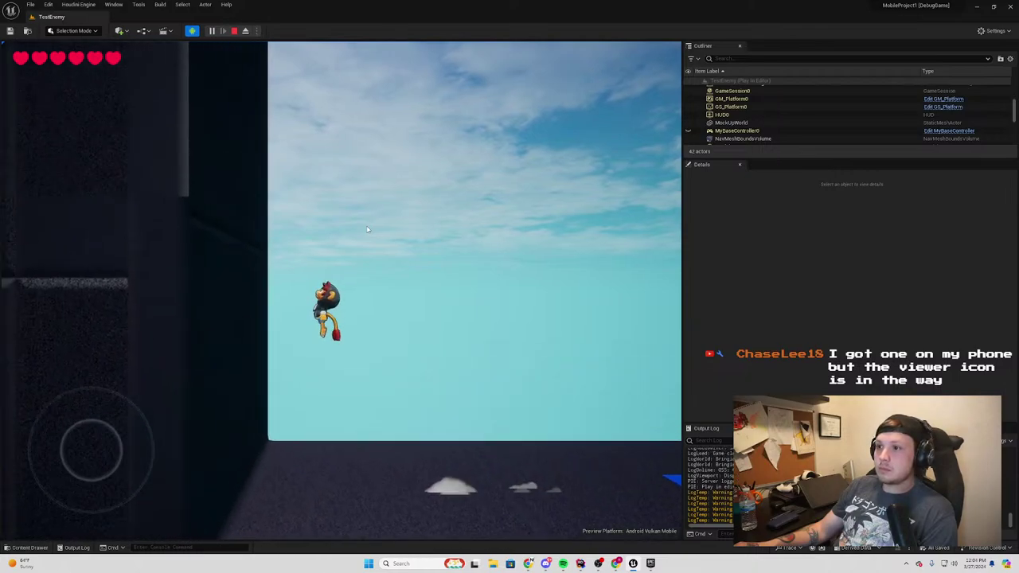
key(space)
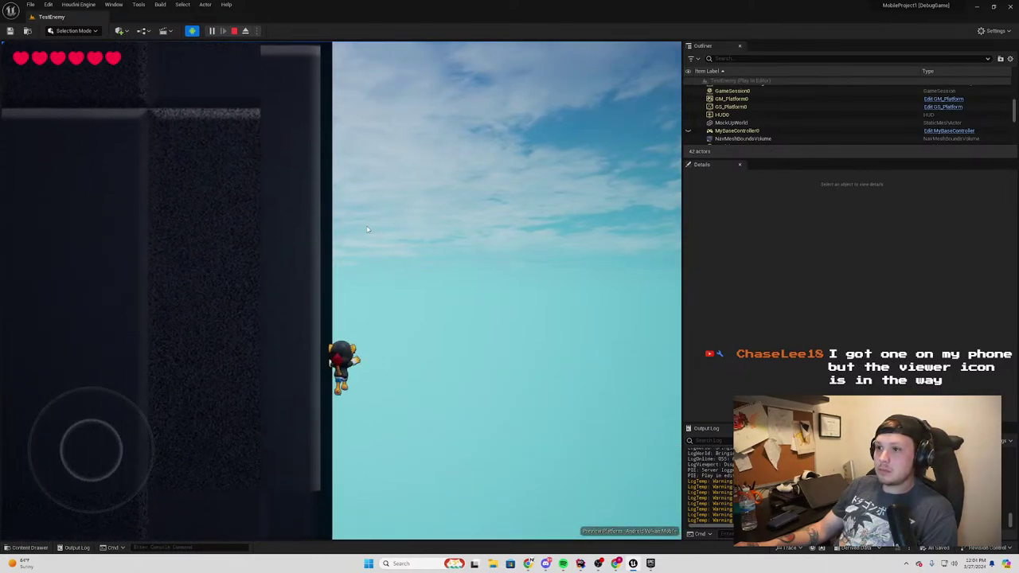
key(d)
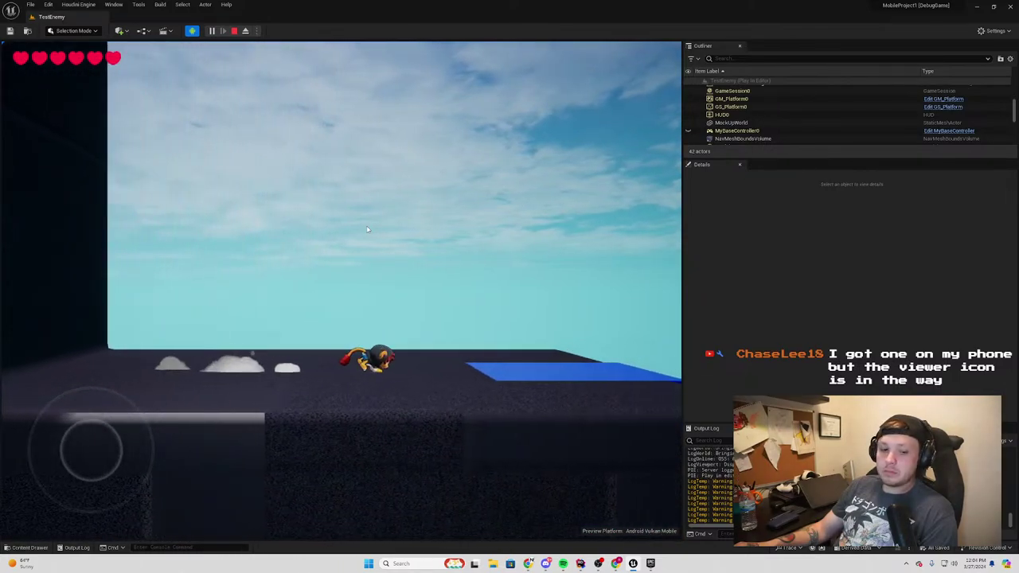
key(space)
key(a)
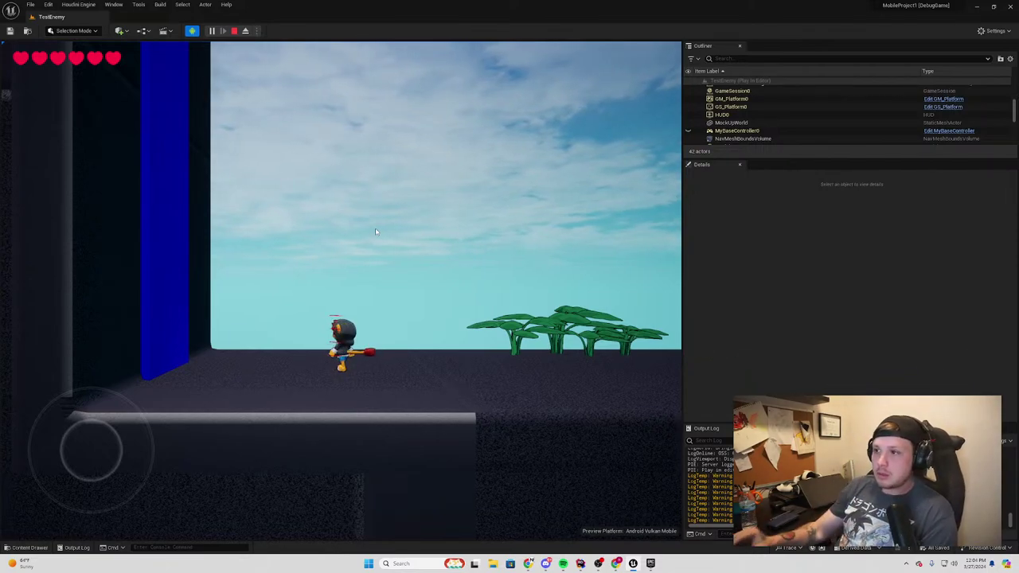
Run back and forth jumping near the blue wall, then dash right past the shrubs
key(d)
key(space)
key(a)
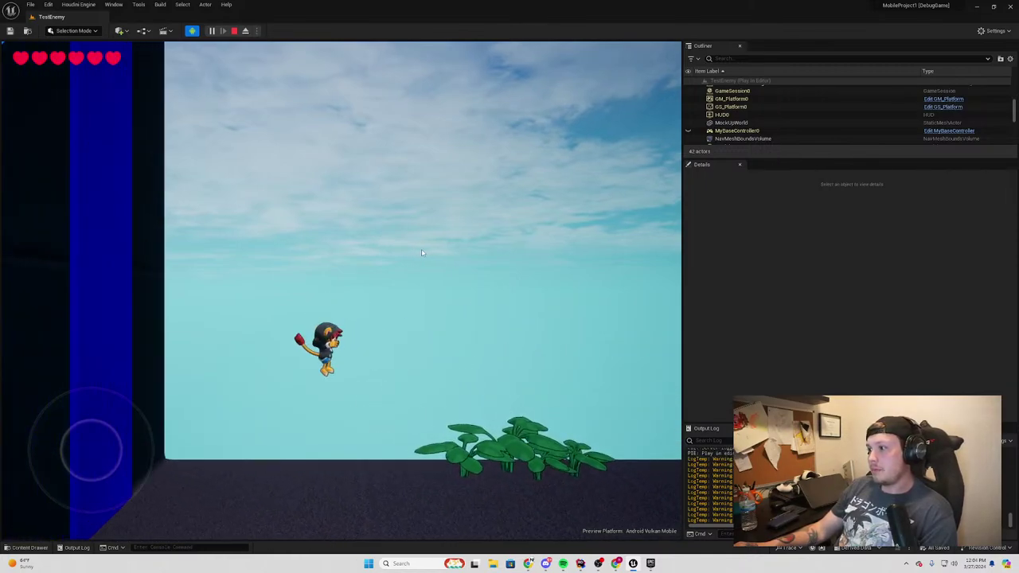
key(d)
key(space)
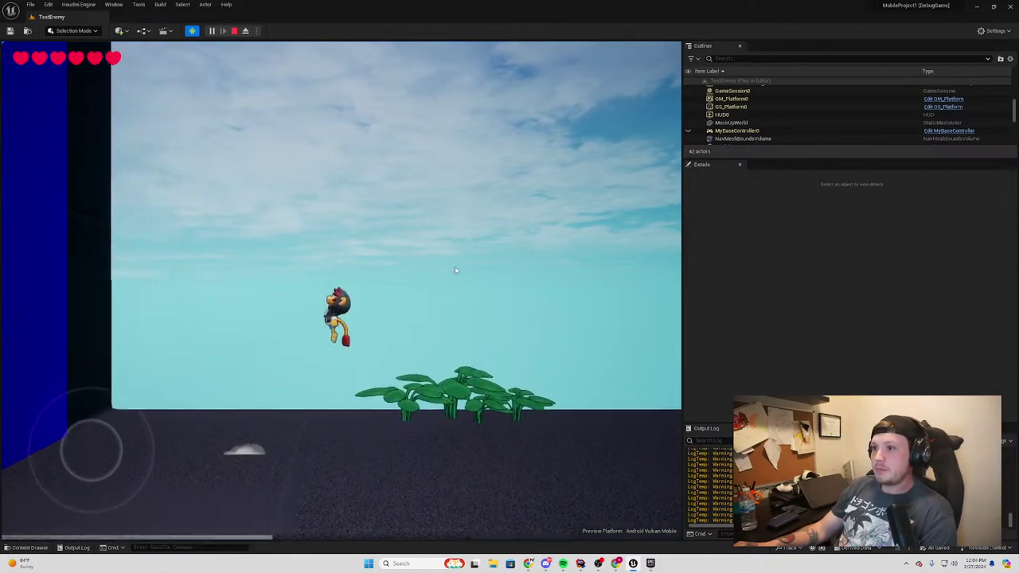
key(a)
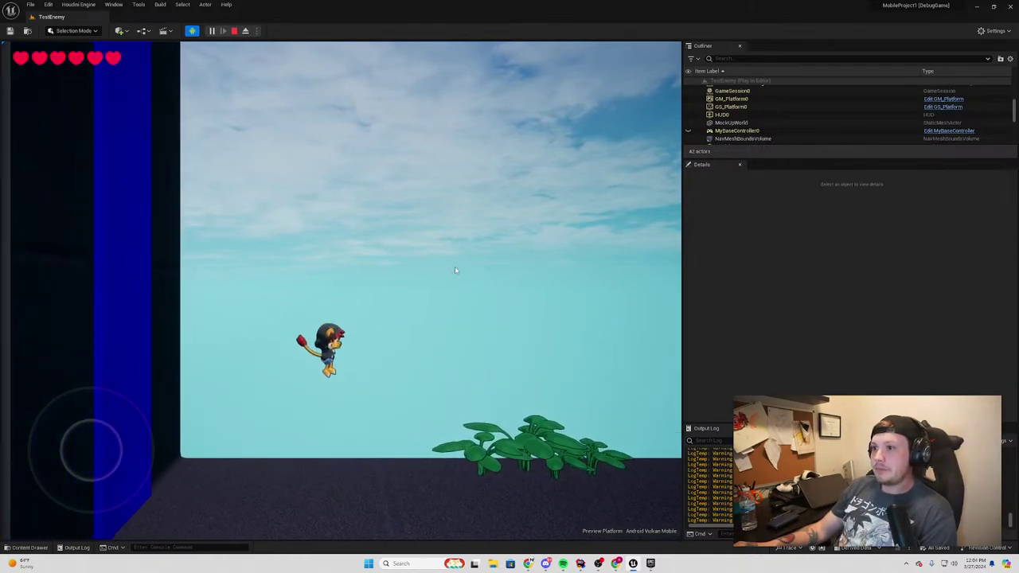
key(d)
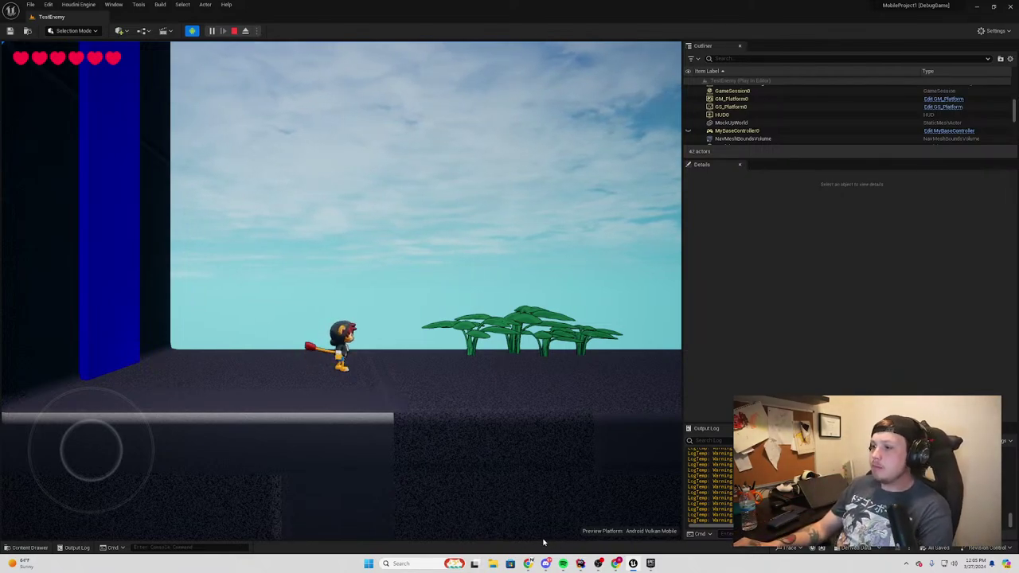
key(space)
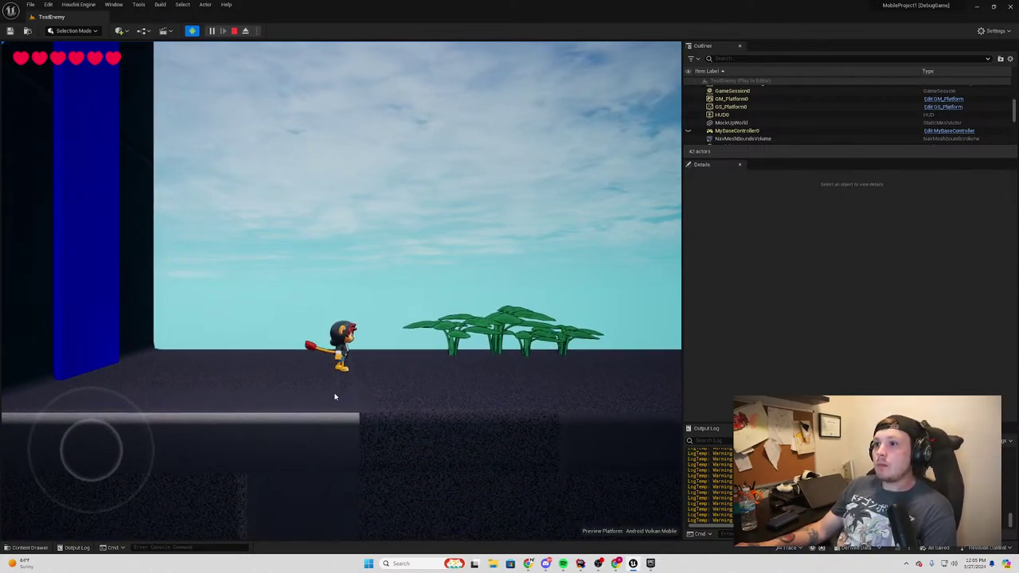
key(d)
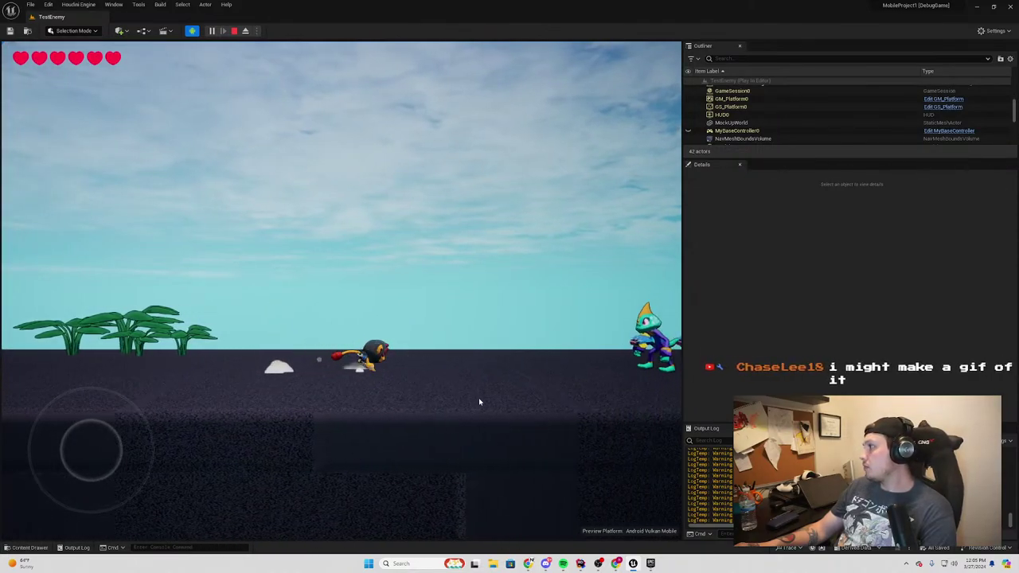
Leap the monkey high over the enemy and bush and strike the enemy with the staff
key(space)
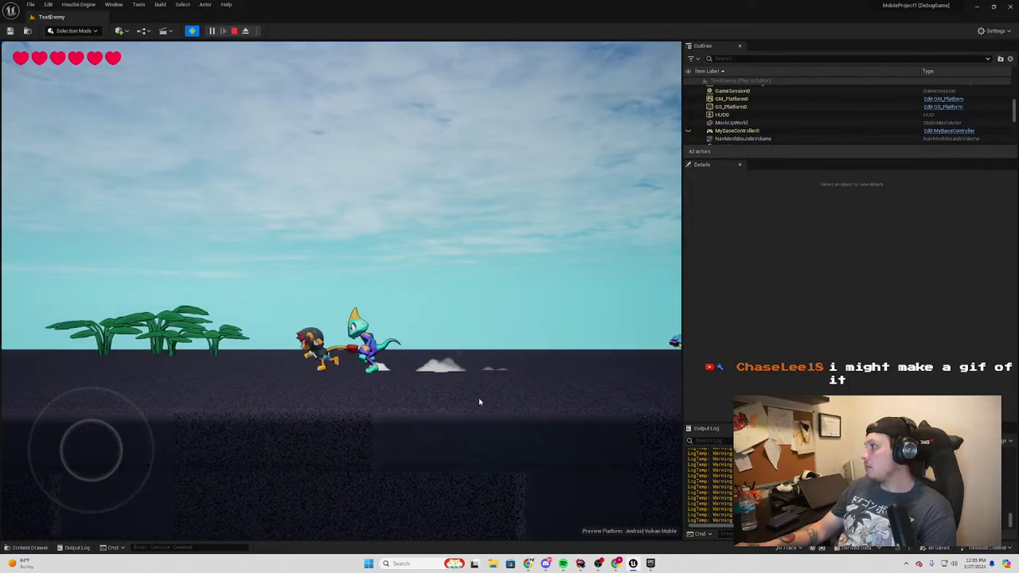
key(space)
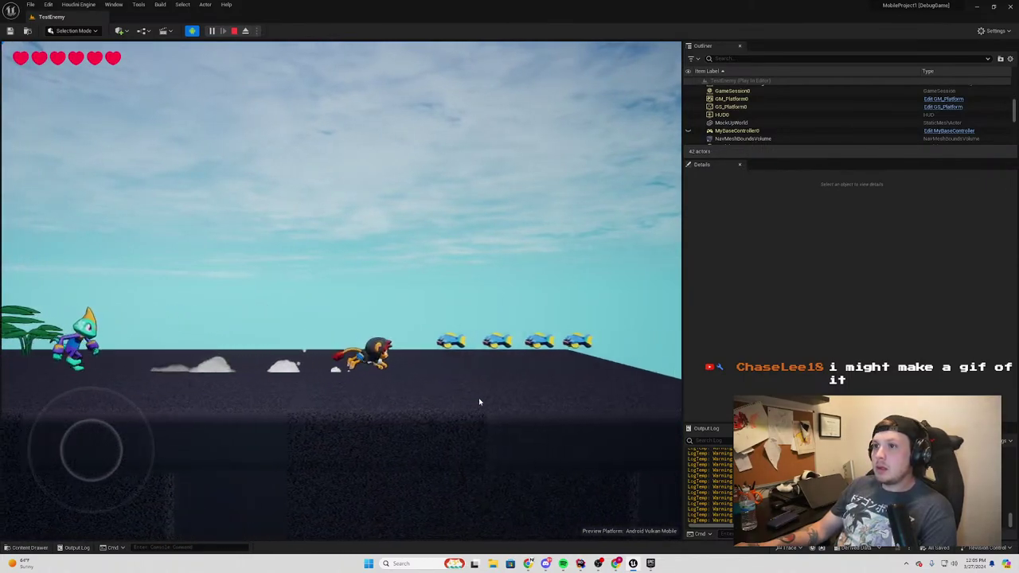
key(space)
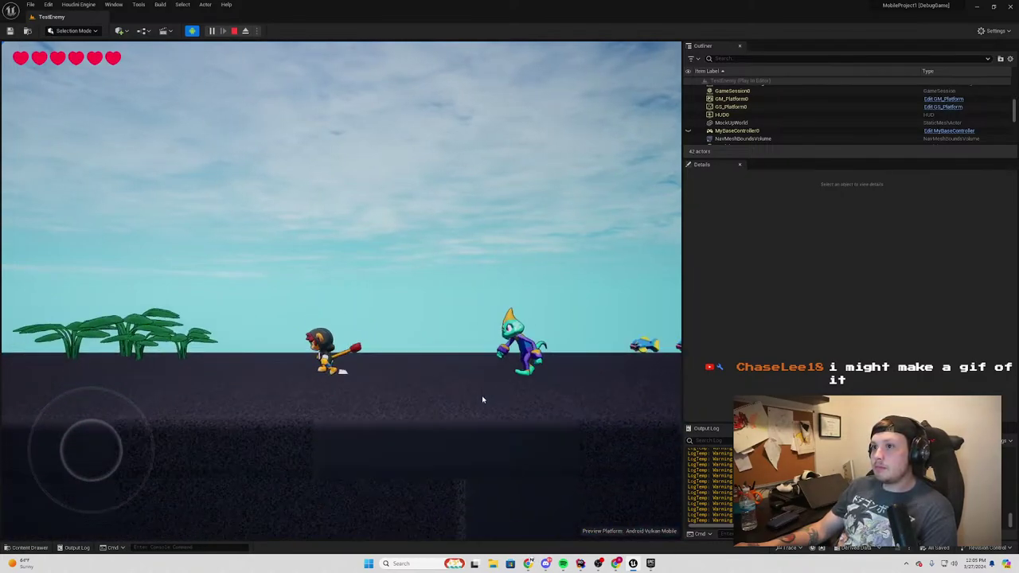
click(480, 398)
Run left to the blue wall, then right to the fish pickups, attack, and stop the session
key(a)
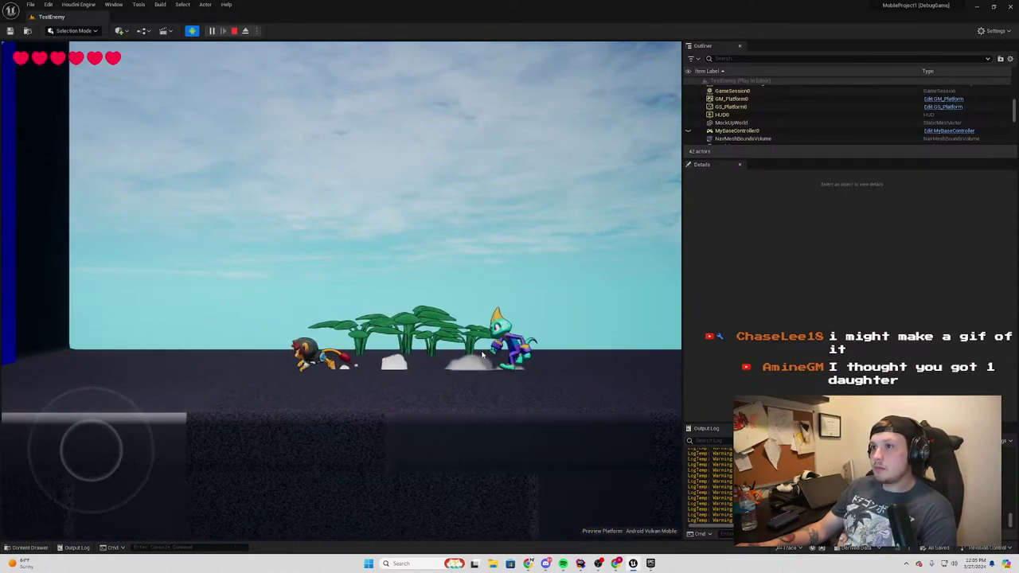
key(space)
key(d)
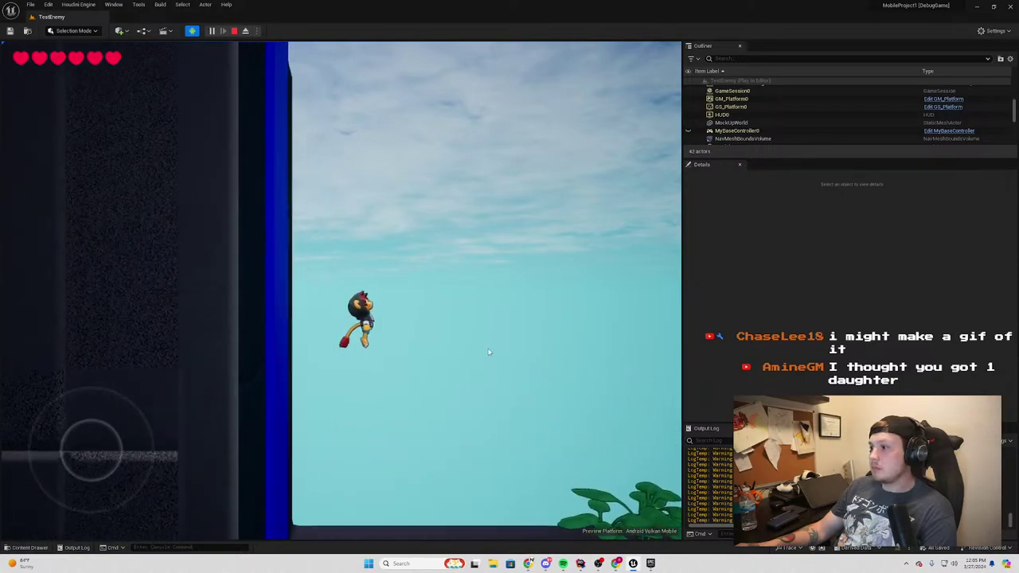
key(d)
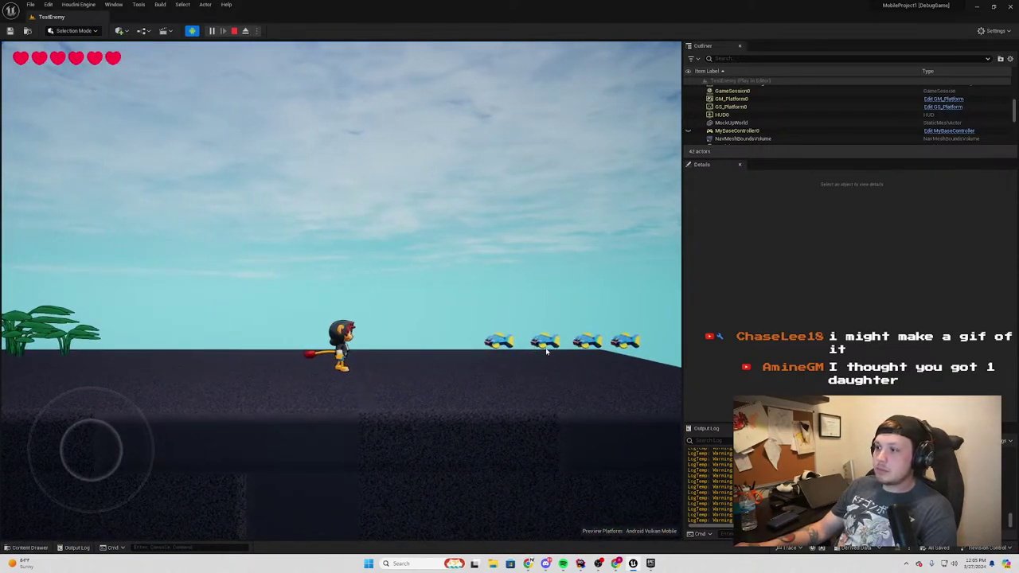
key(space)
click(373, 346)
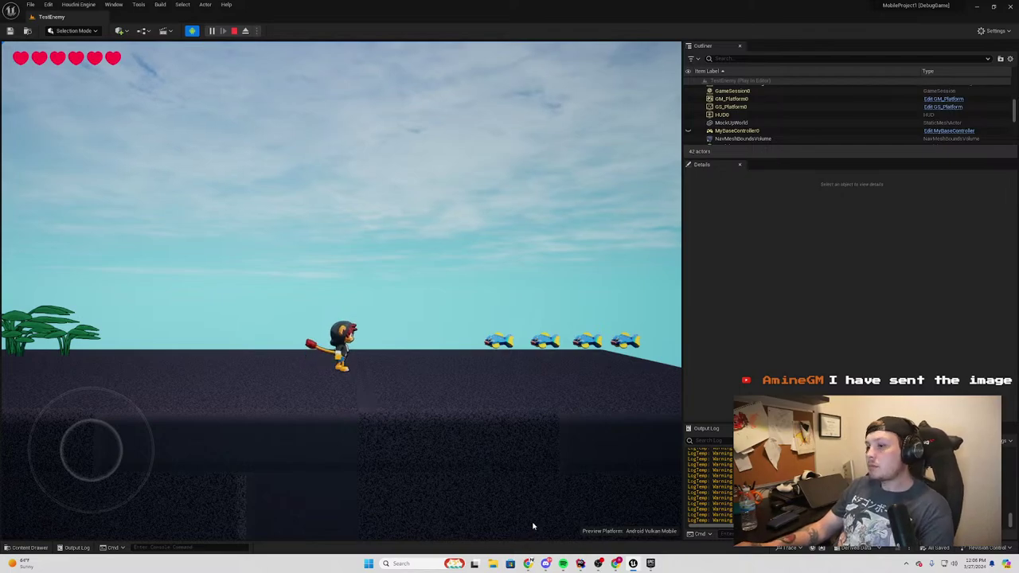
key(Escape)
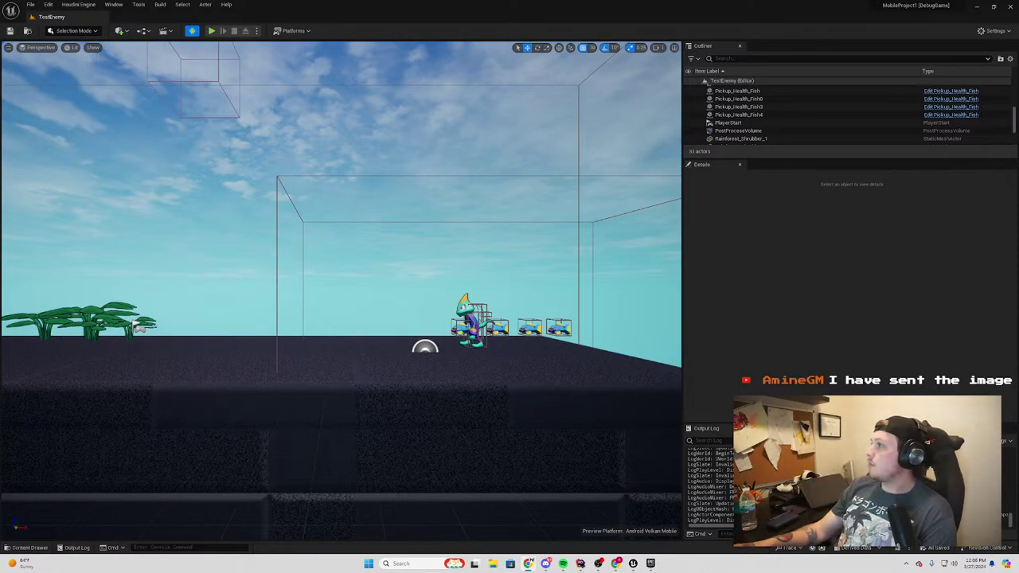
In Chrome, read the solved post blaming the WebBrowser plugin and the monitor.exe error reply
key(alt+Tab)
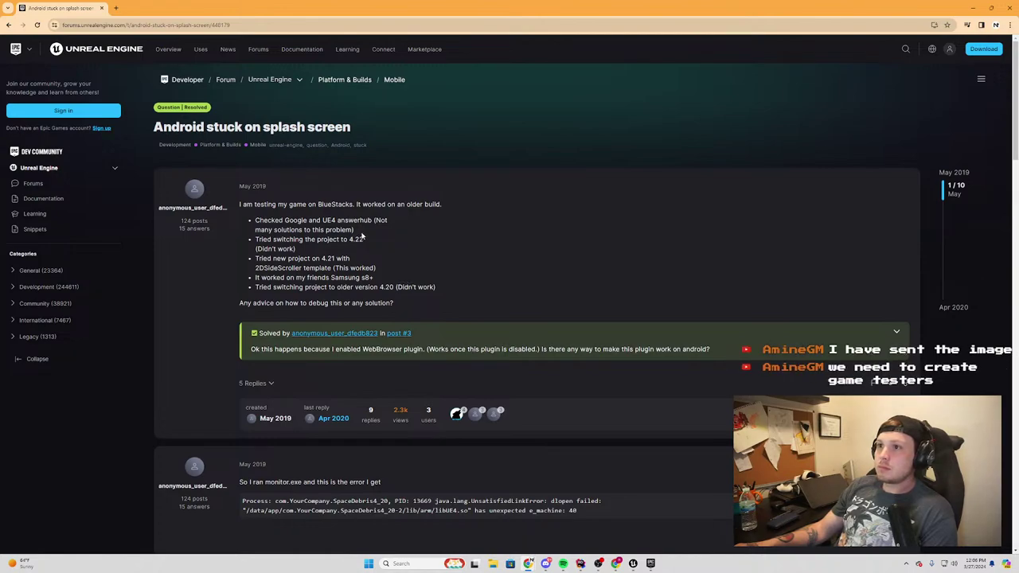
mouse_move(363, 239)
mouse_down()
mouse_move(284, 241)
mouse_move(351, 259)
mouse_up()
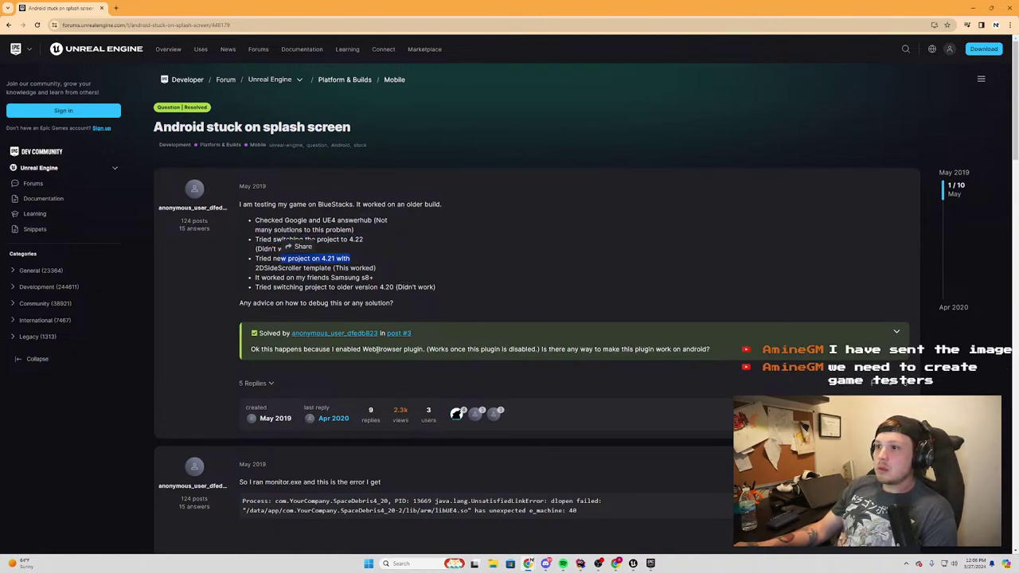
double_click(378, 349)
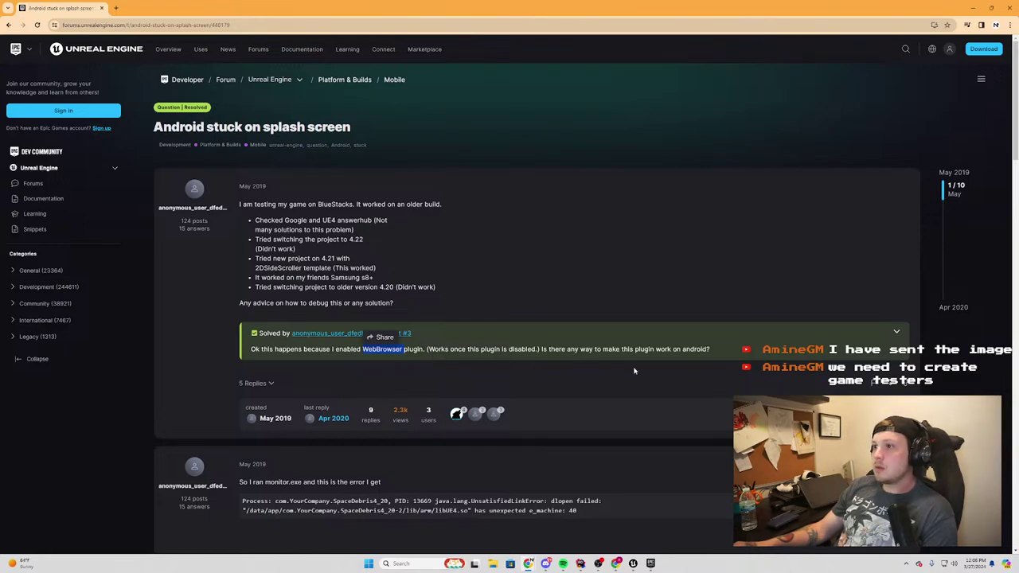
scroll(520, 361, down, 1)
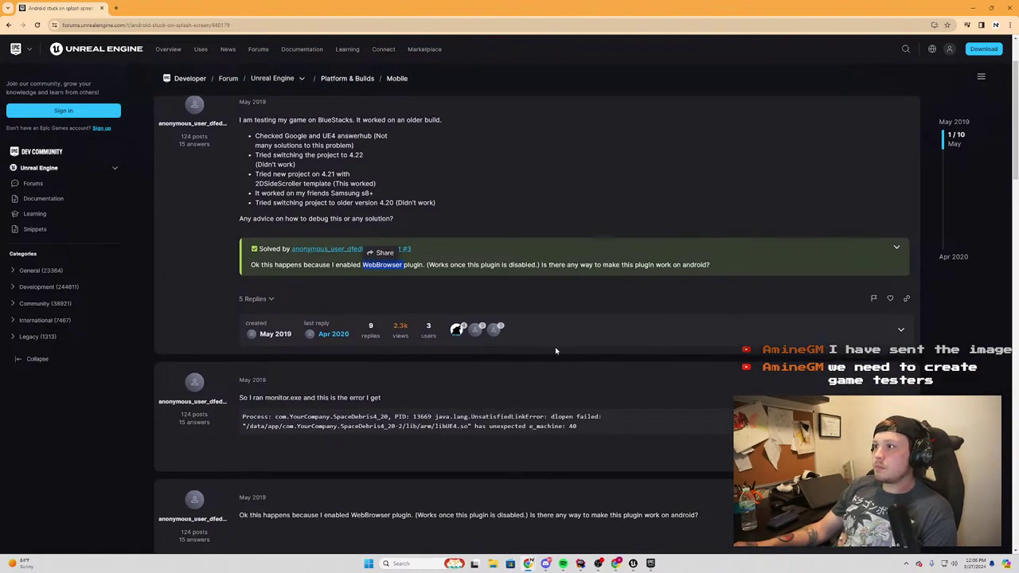
scroll(524, 363, down, 1)
double_click(277, 323)
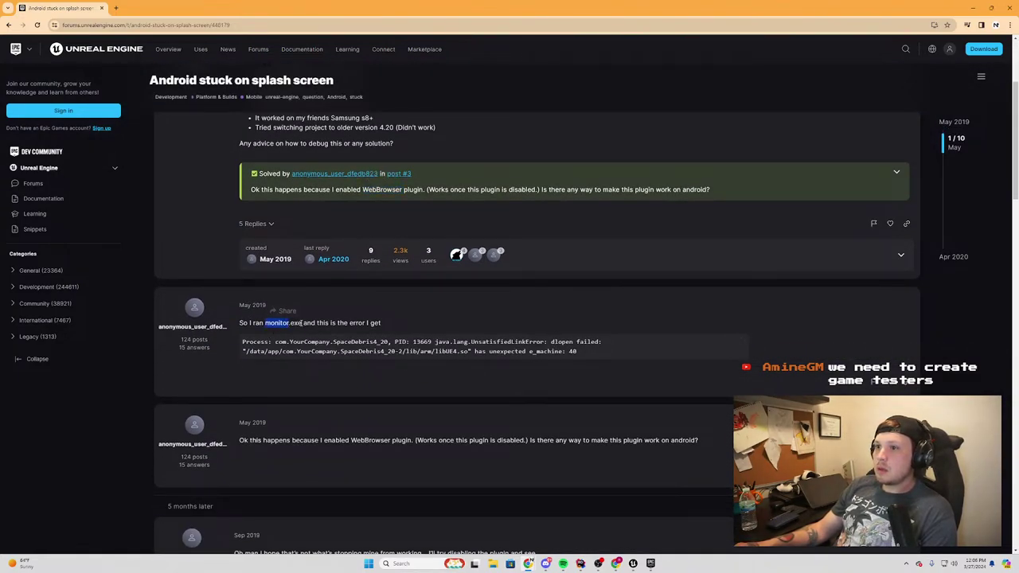
drag(406, 320, 249, 322)
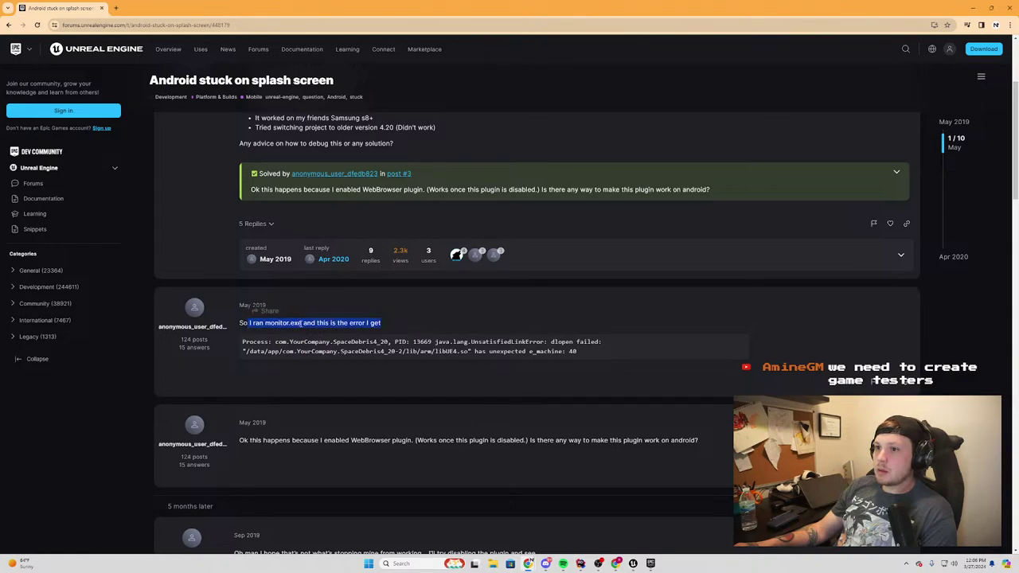
click(302, 323)
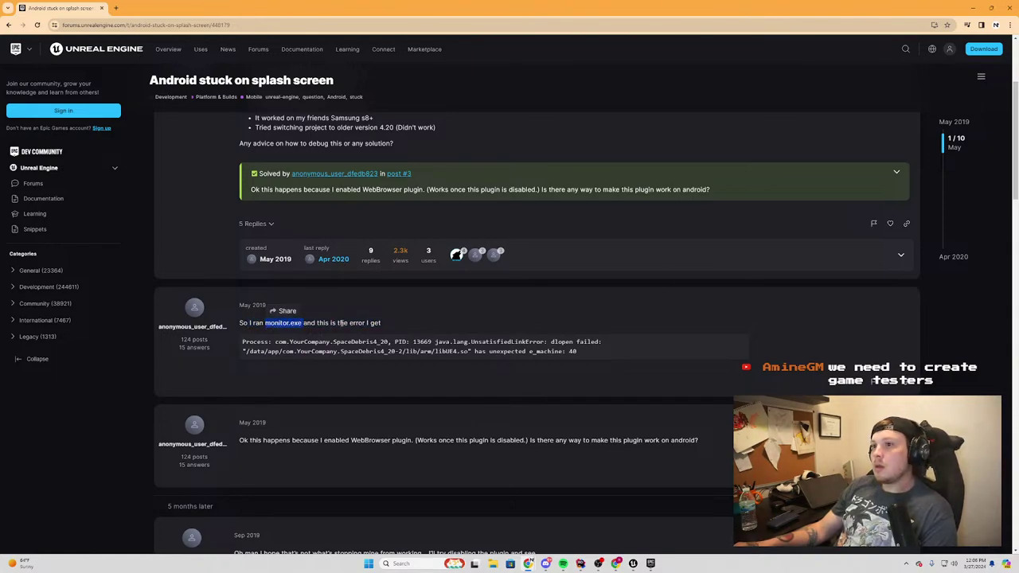
Close the spare Chrome tab and switch back to Unreal Editor showing the TestEnemy level
click(116, 8)
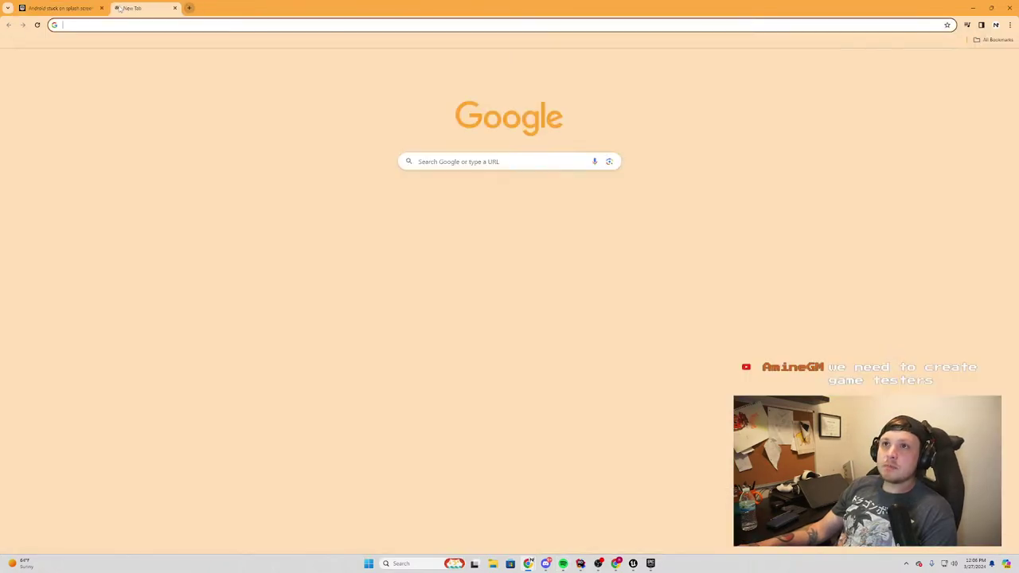
key(ctrl+w)
key(alt+Tab)
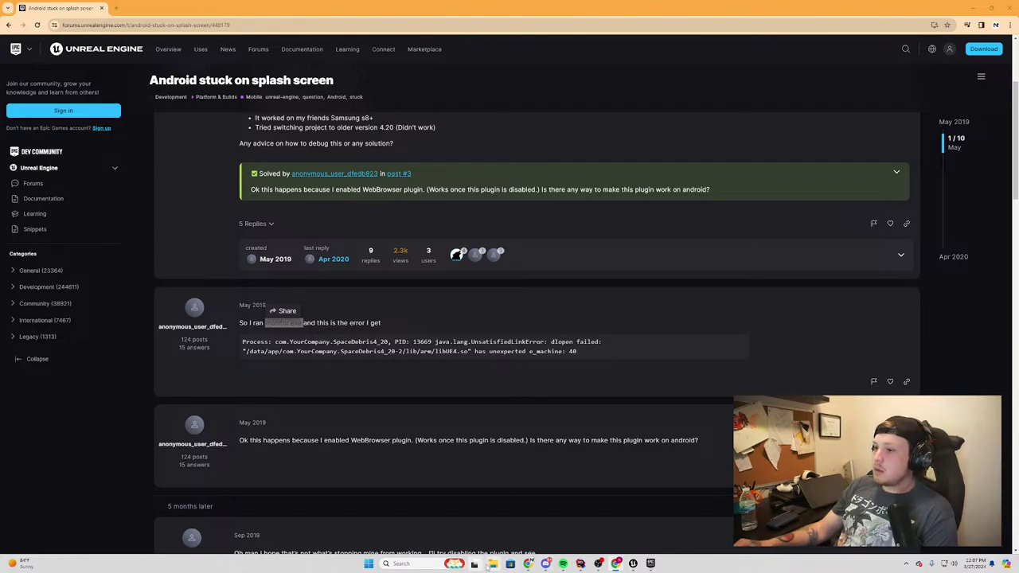
click(478, 564)
click(509, 151)
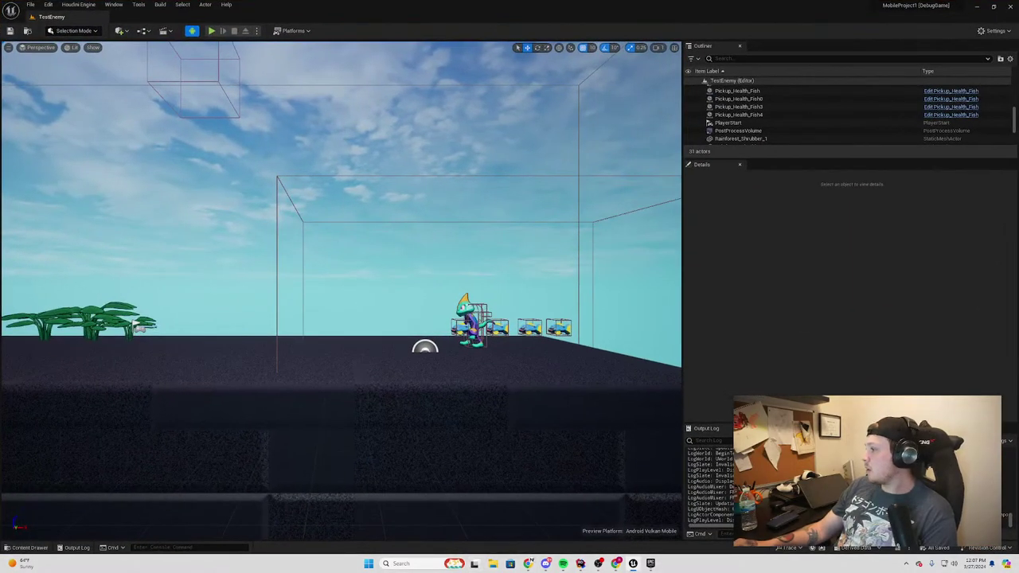
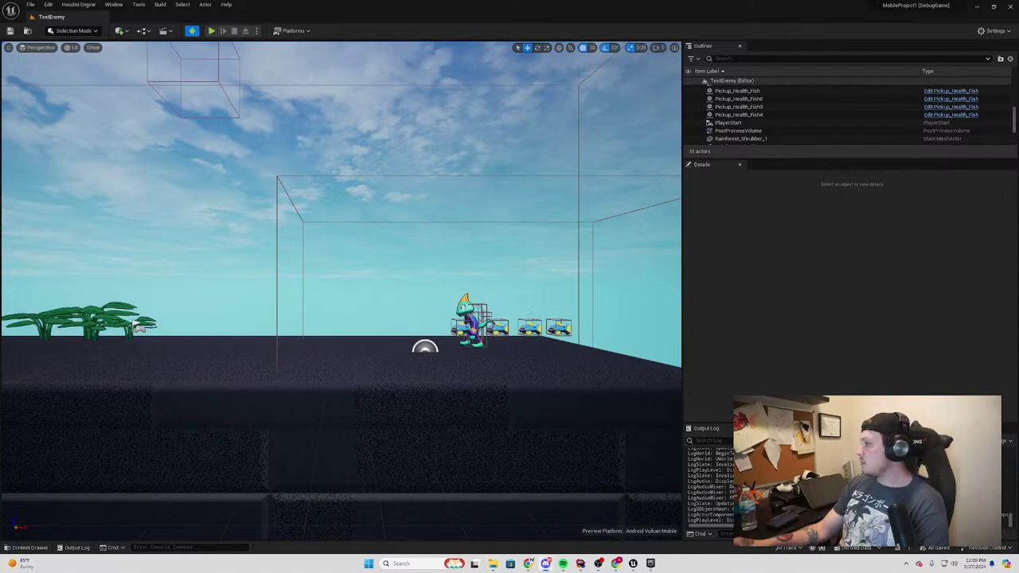
Snip a screenshot of the webcam frame from the enlarged Discord video attachment
key(alt+Tab)
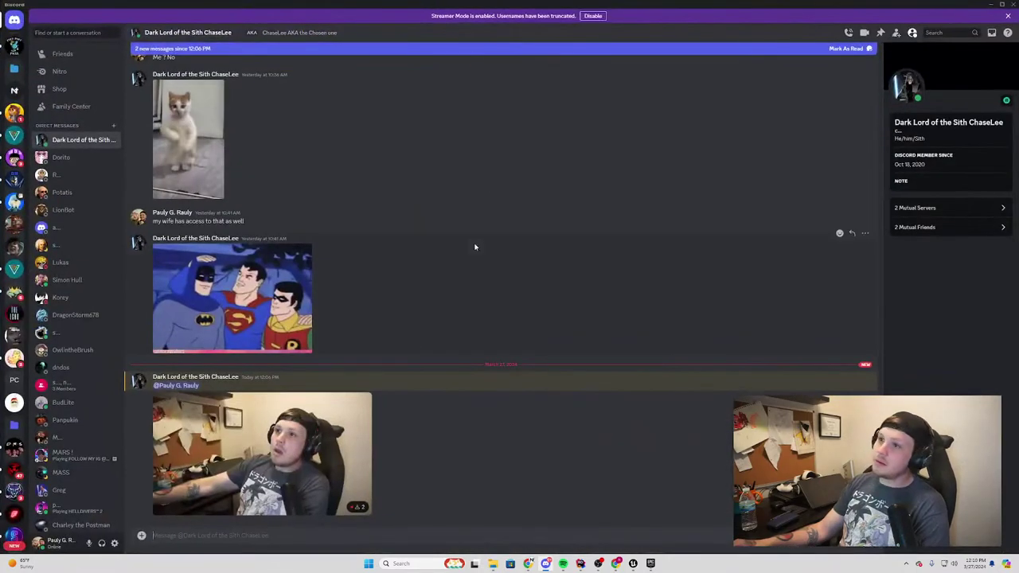
click(315, 470)
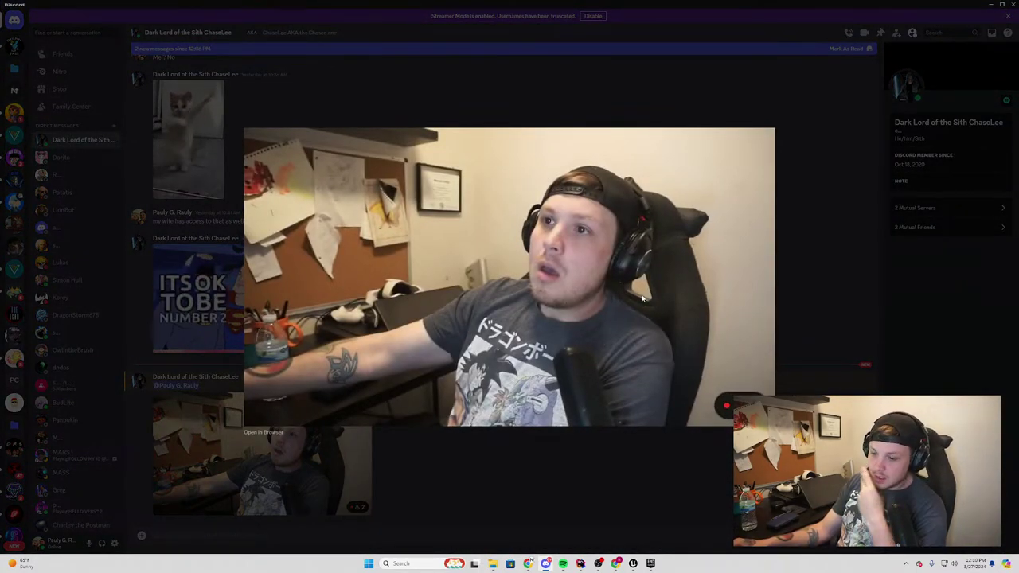
key(super+shift+s)
mouse_move(488, 144)
mouse_down()
mouse_move(659, 339)
mouse_move(671, 336)
mouse_up()
click(628, 95)
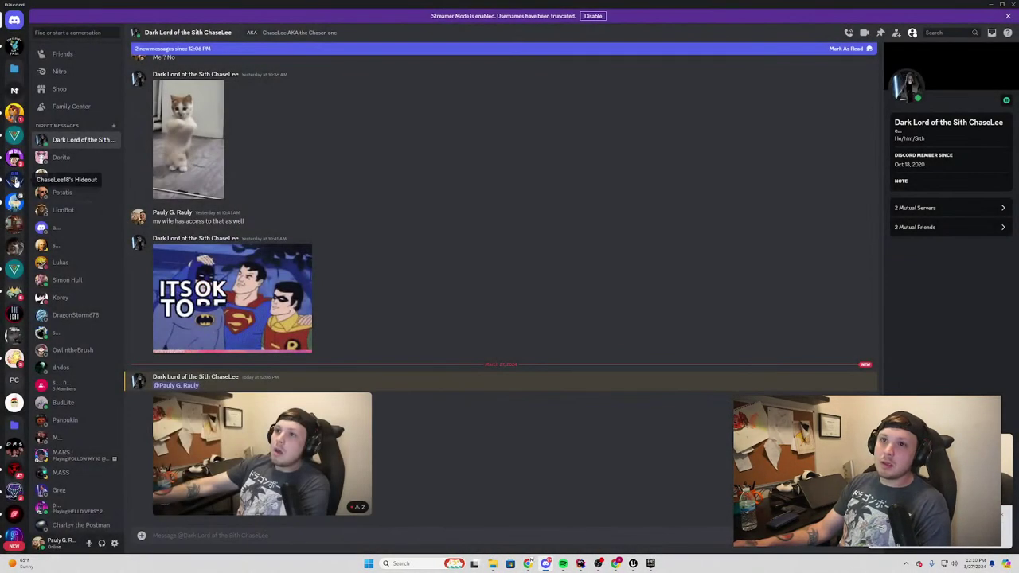
Post the screenshot in the Lion Of Judah #general channel and minimize Discord
click(14, 111)
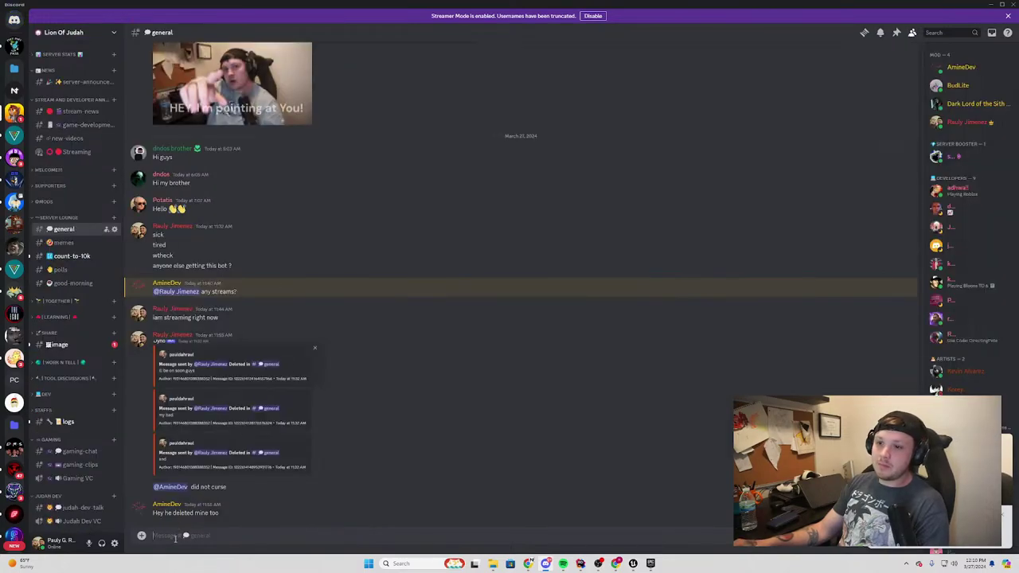
key(ctrl+v)
key(Return)
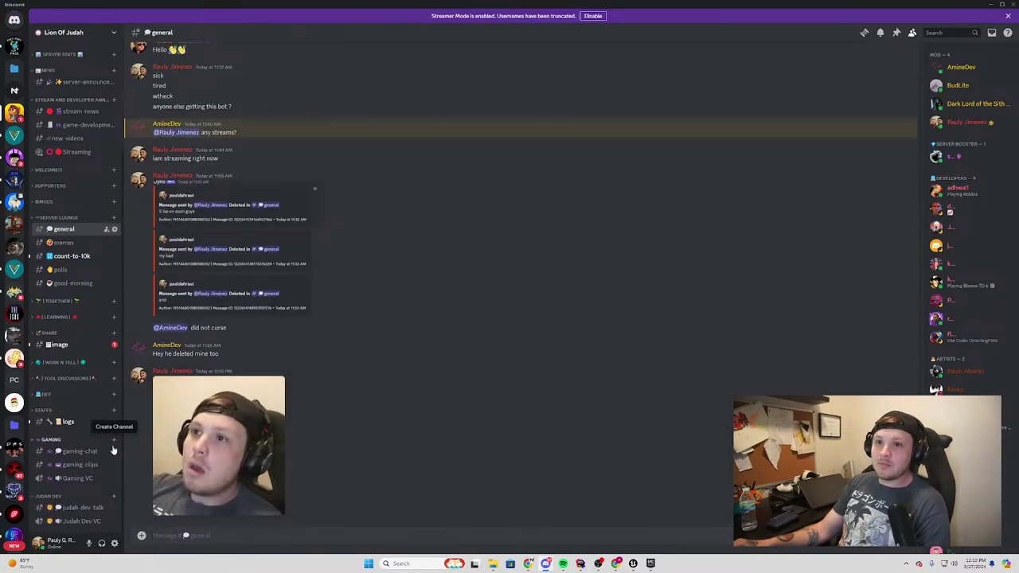
click(71, 346)
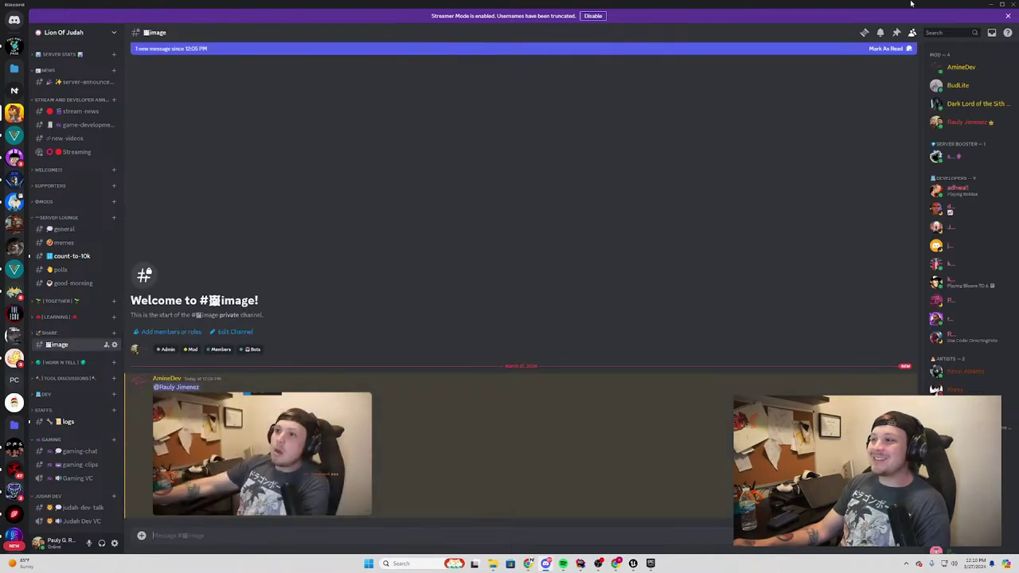
click(990, 5)
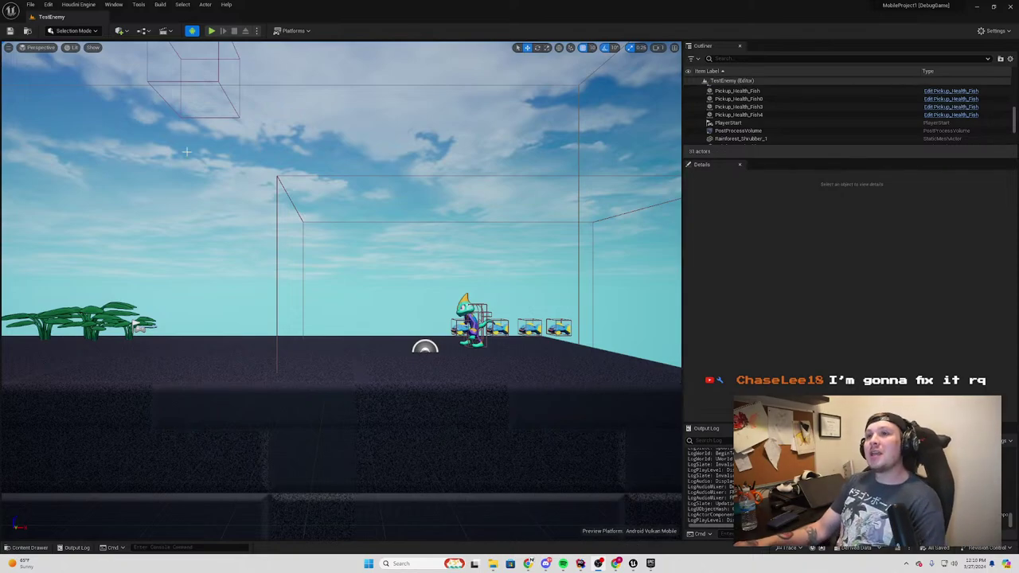
key(1)
right_drag(318, 238, 318, 238)
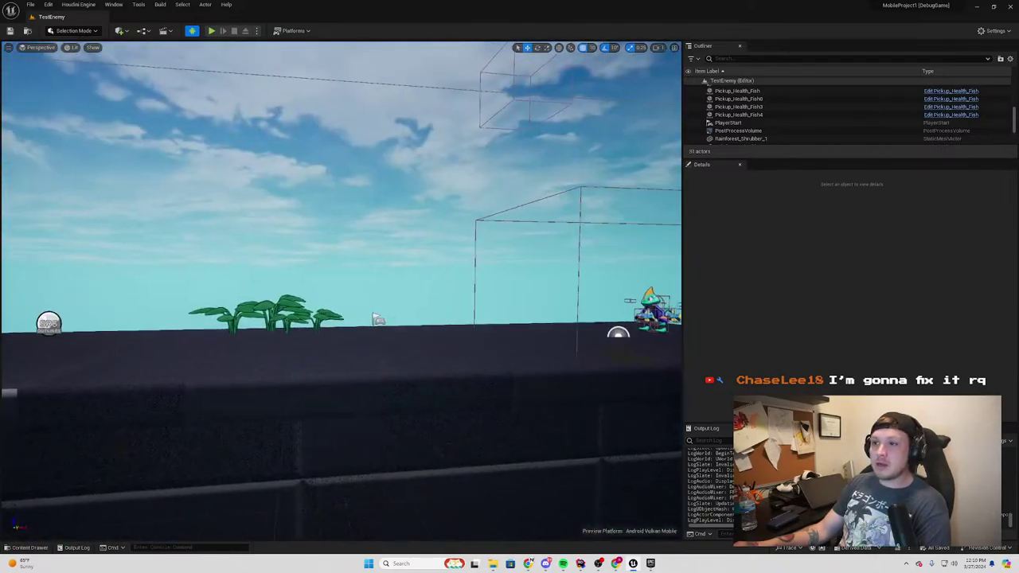
key(1)
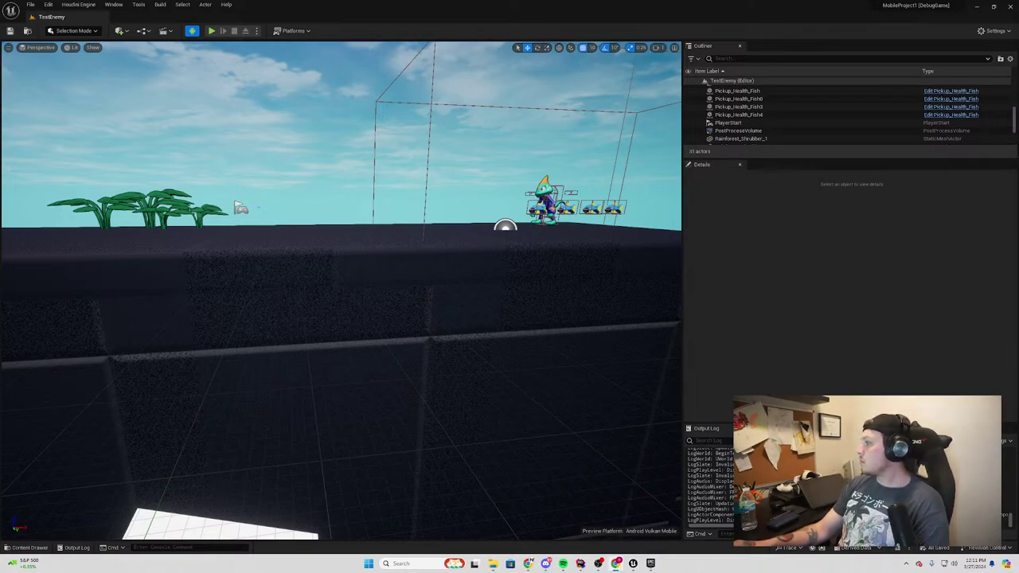
key(alt+Tab)
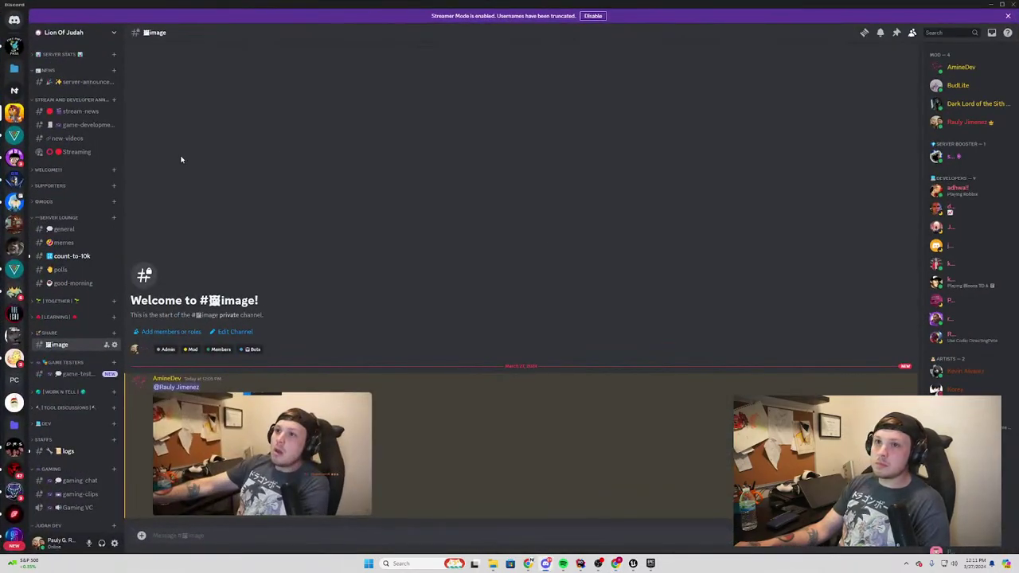
click(88, 230)
click(245, 428)
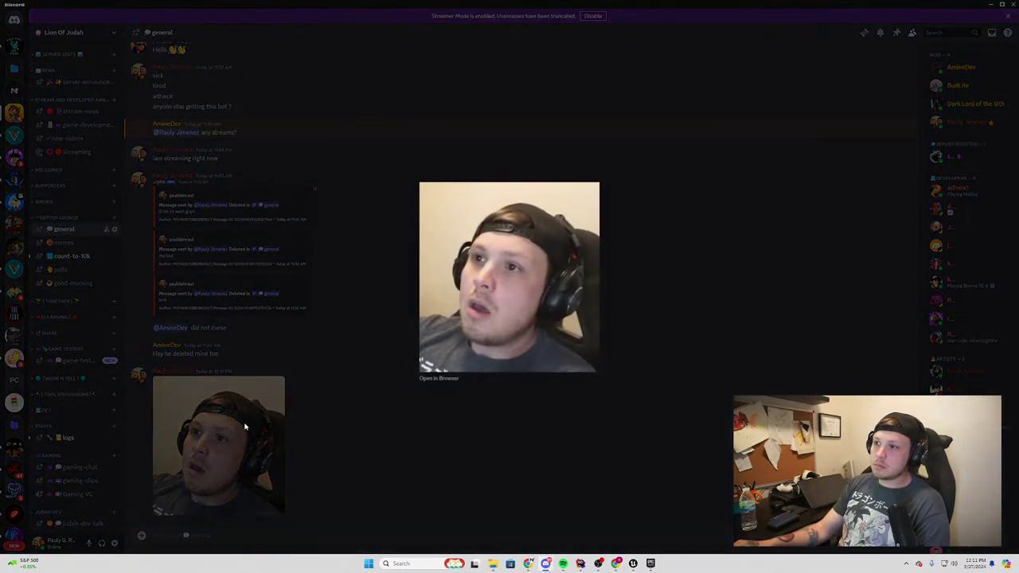
click(267, 420)
click(268, 420)
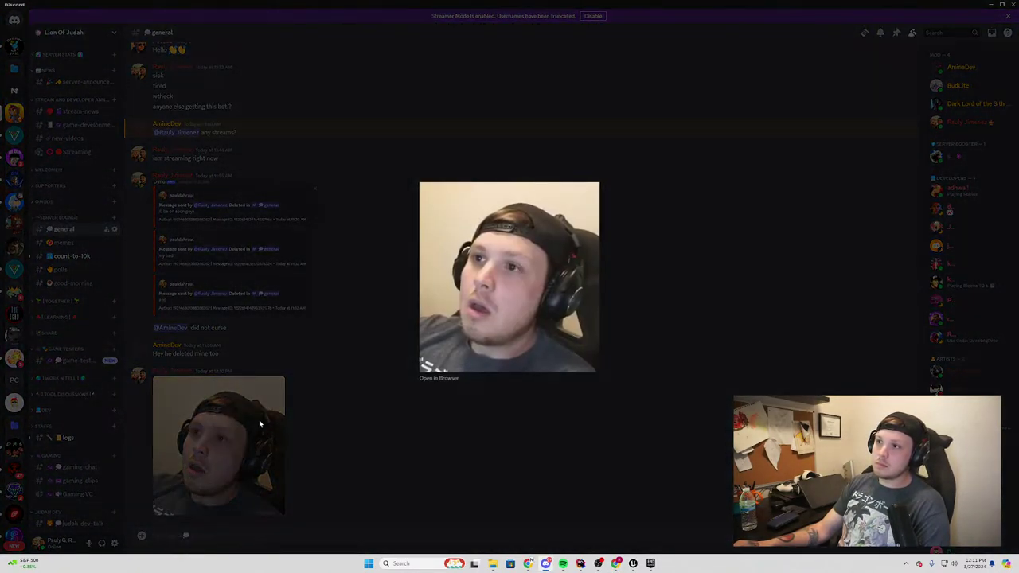
click(268, 419)
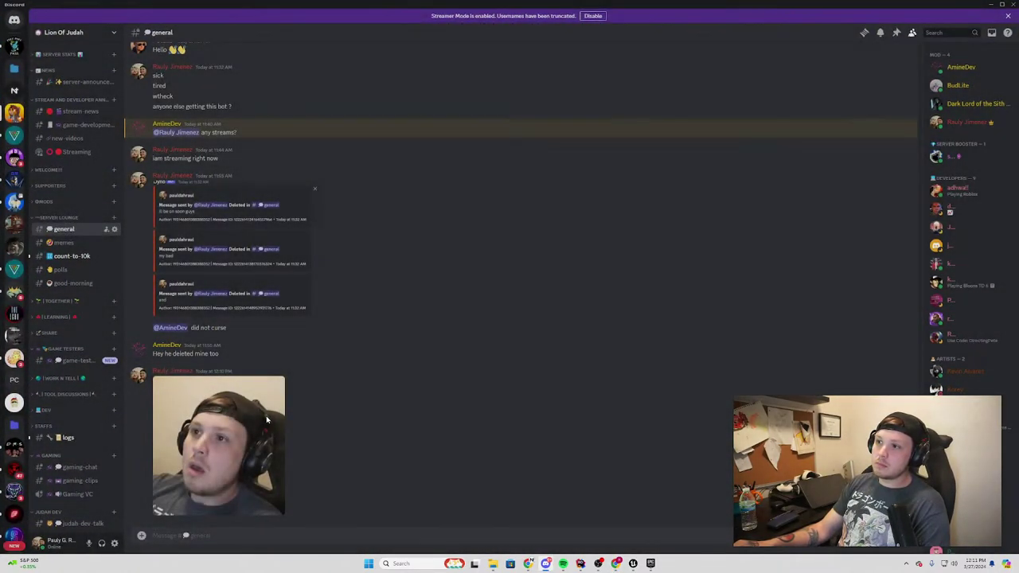
click(990, 4)
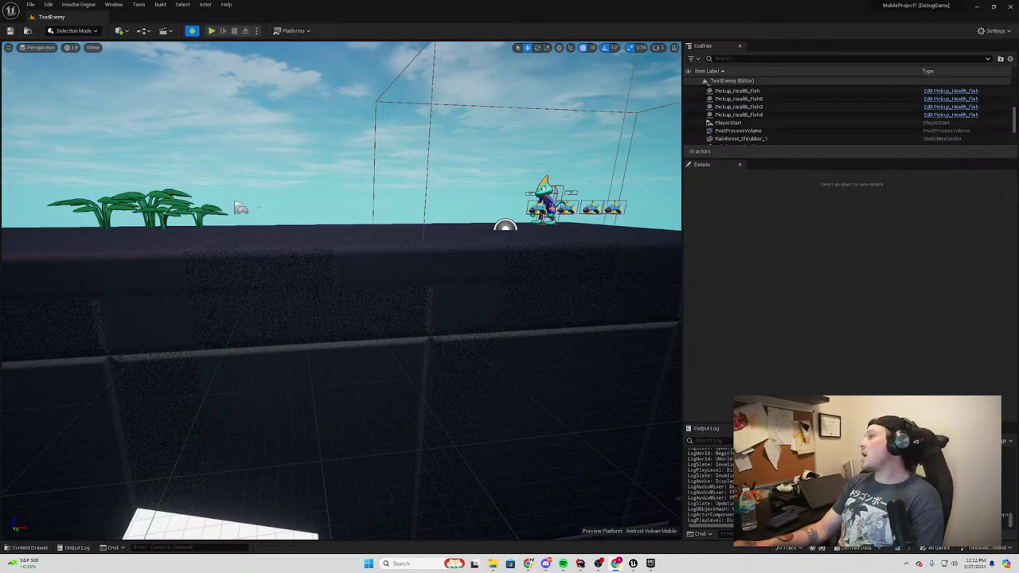
key(alt+Tab)
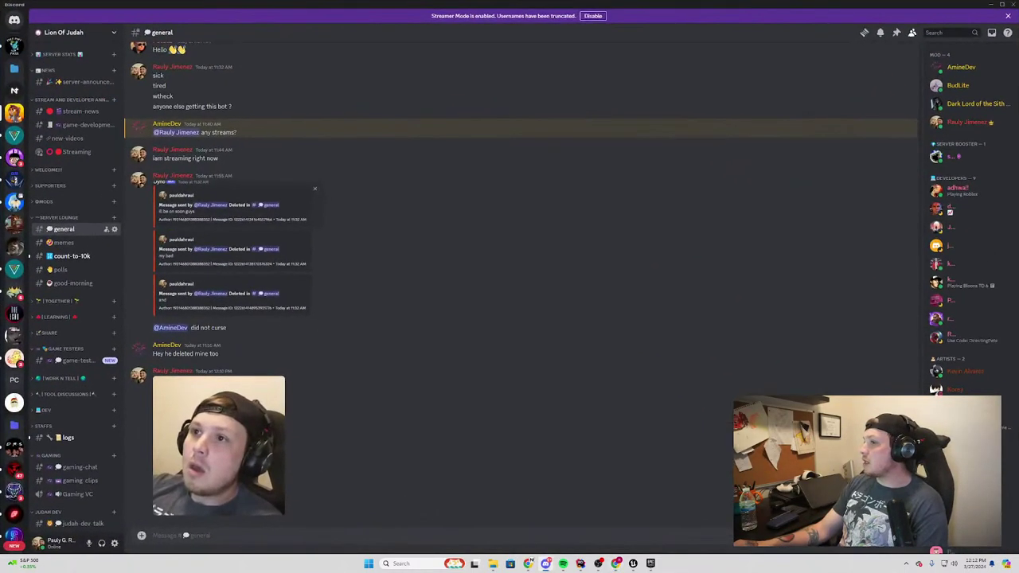
click(203, 452)
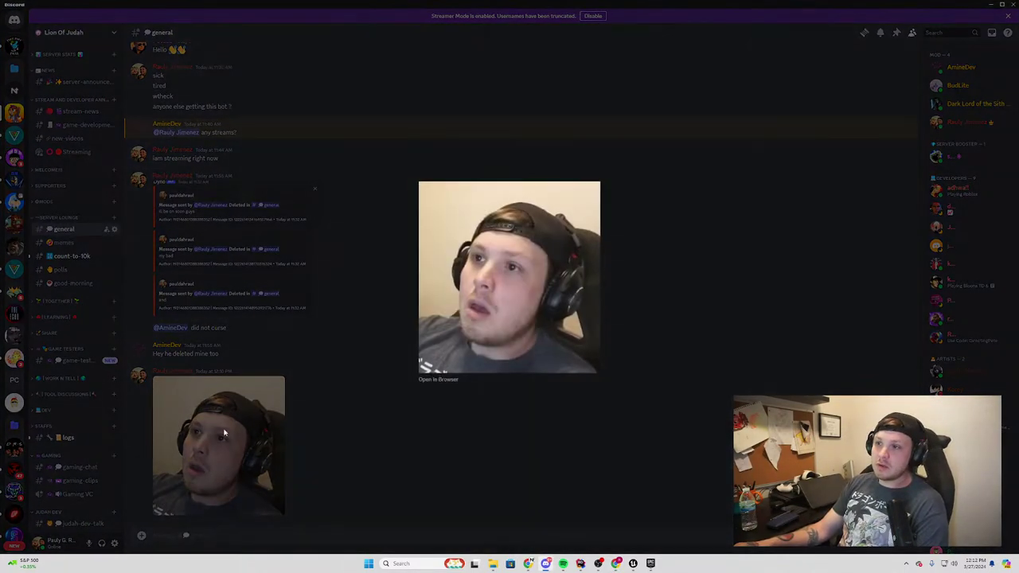
click(327, 450)
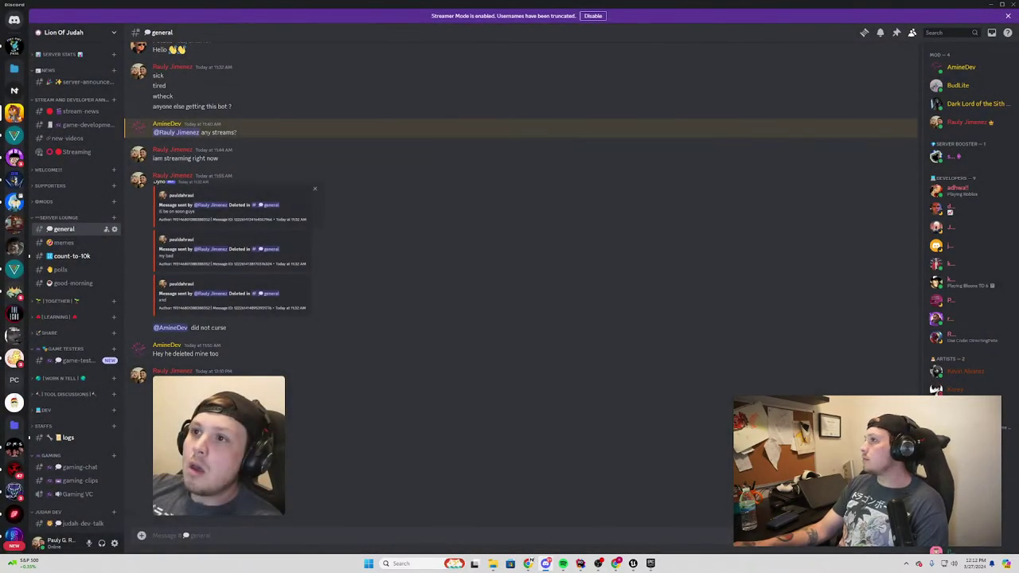
click(992, 5)
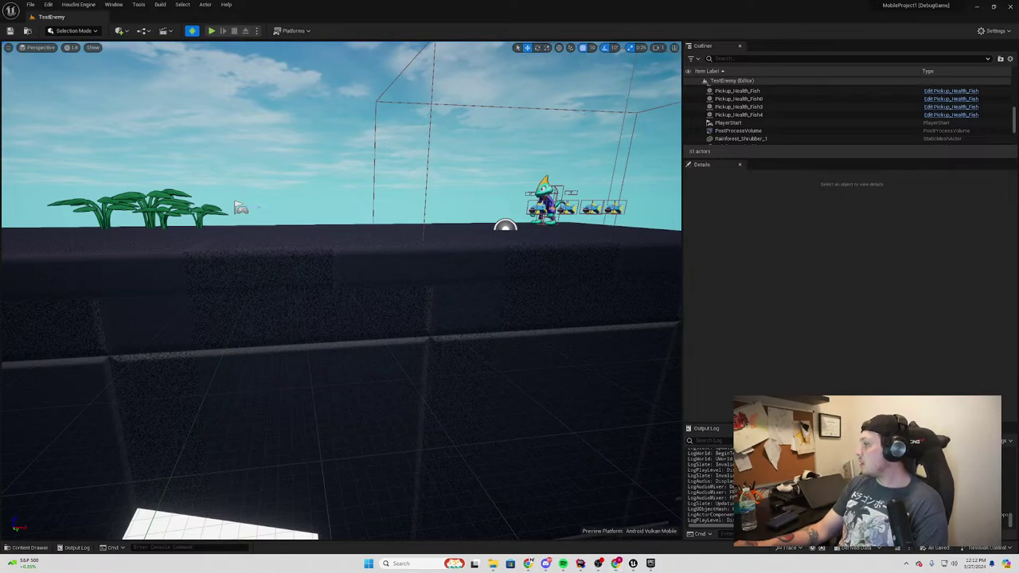
Scroll the splash-screen forum thread to the monitor.exe post, checking the File Explorer search results
key(alt+Tab)
scroll(371, 246, down, 2)
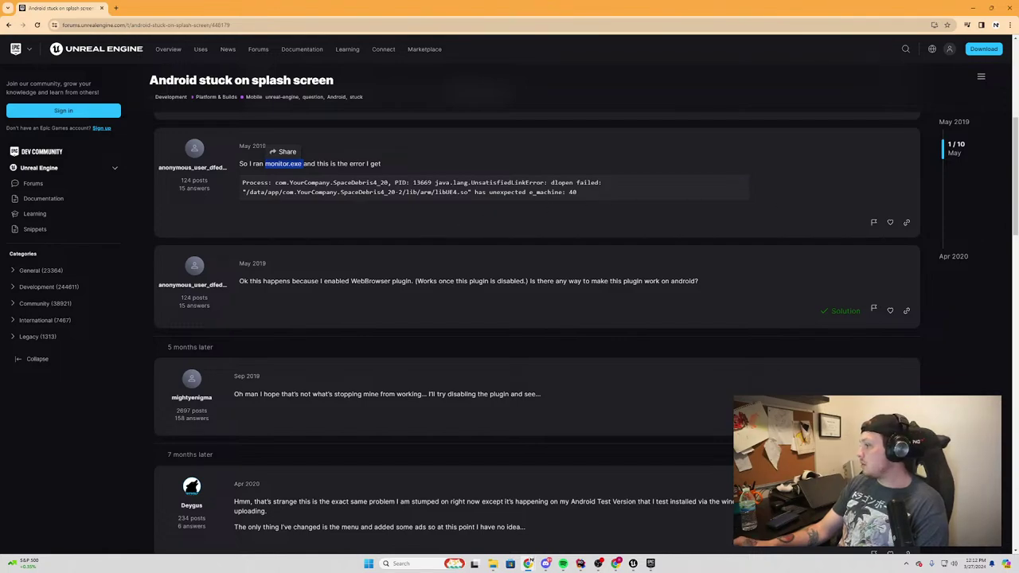
key(alt+Tab)
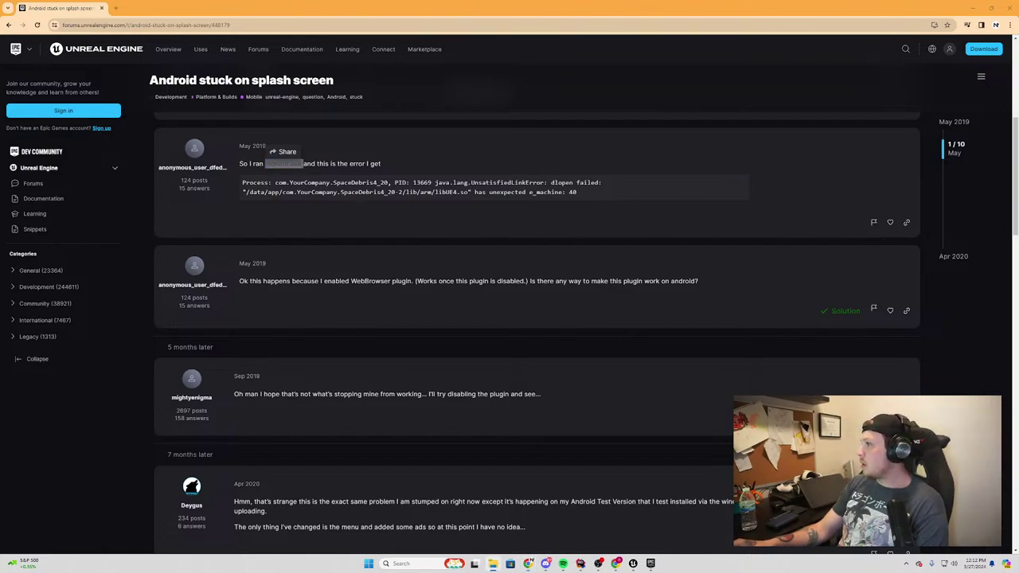
key(alt+Tab)
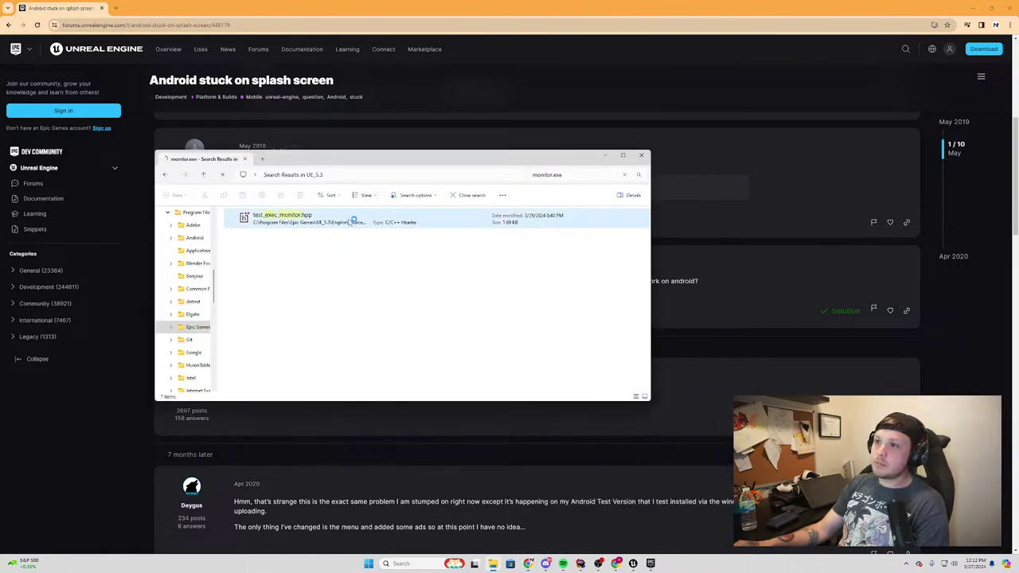
key(alt+Tab)
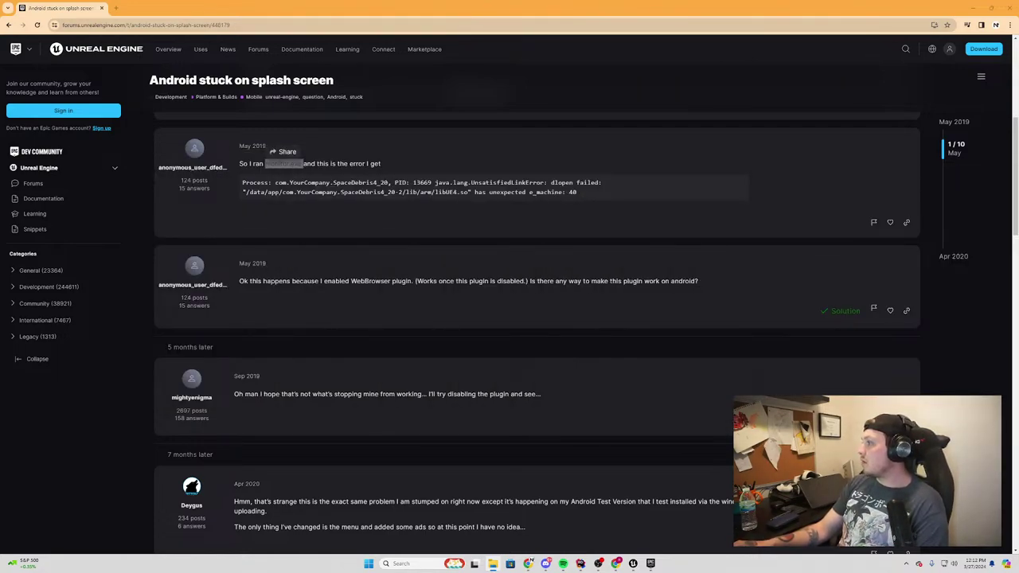
key(alt+Tab)
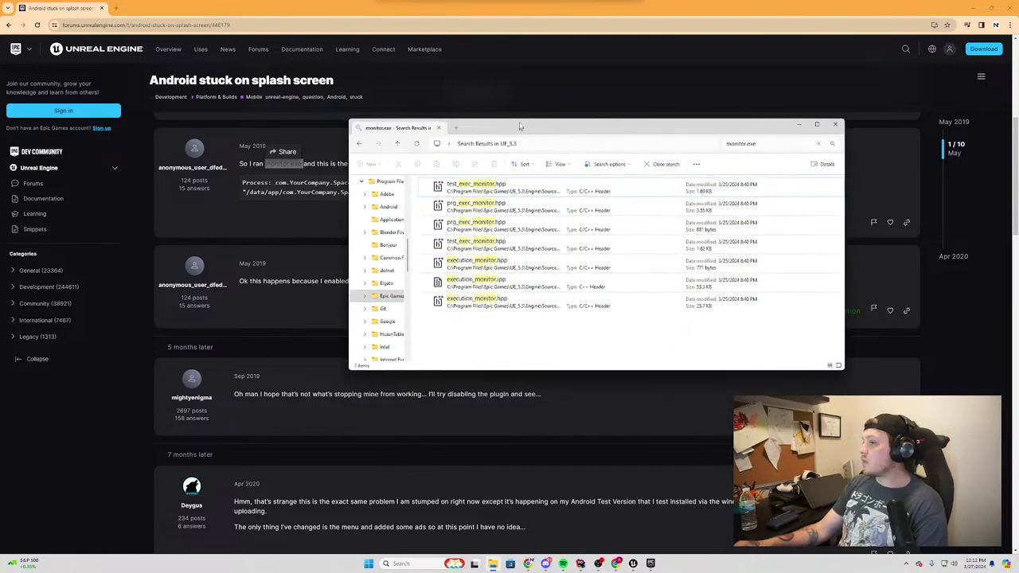
key(alt+Tab)
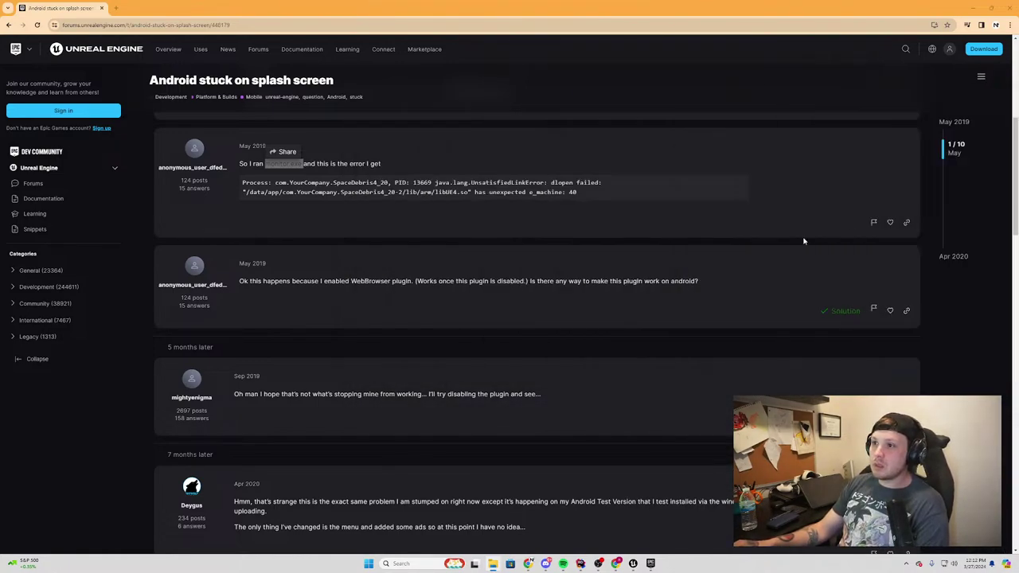
scroll(549, 414, down, 1)
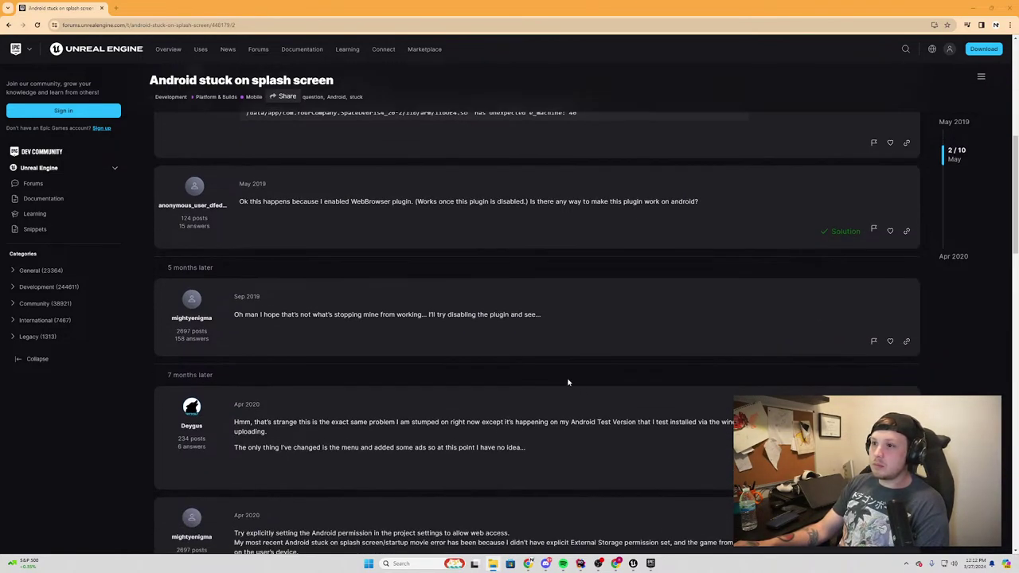
Highlight the post's sentences about the Android Test Version and the recent changes
scroll(567, 382, down, 2)
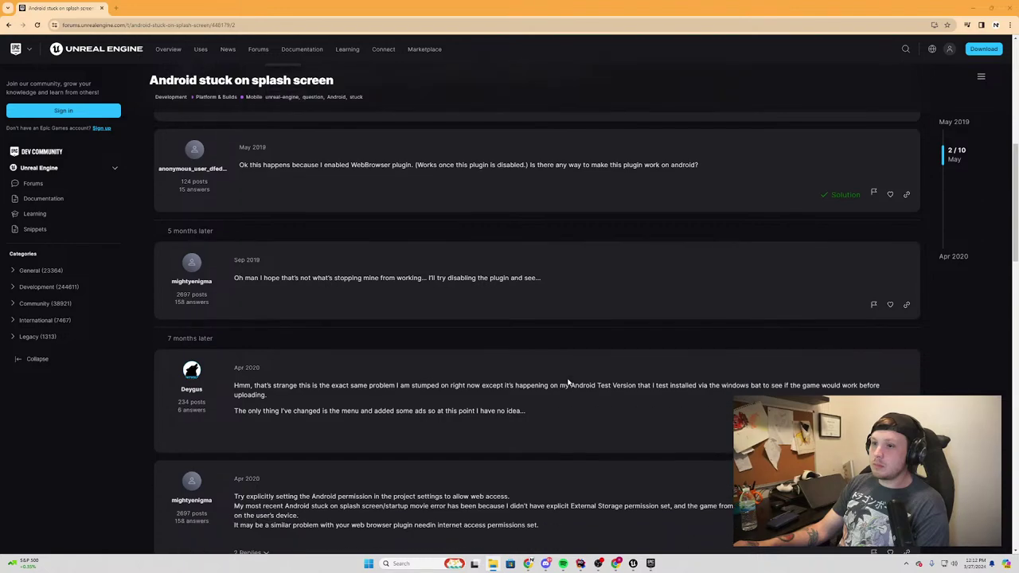
scroll(571, 374, down, 1)
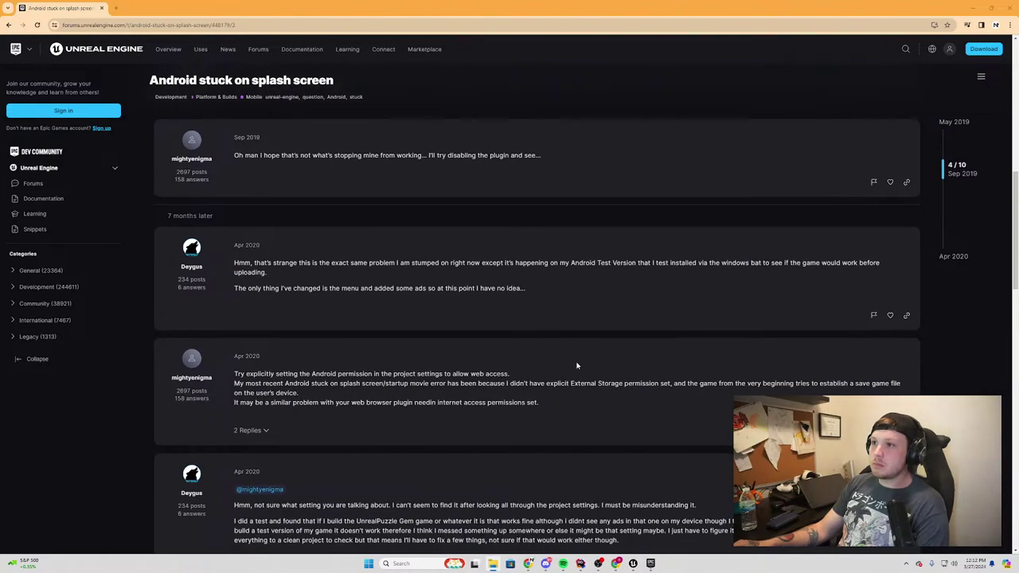
drag(493, 263, 700, 262)
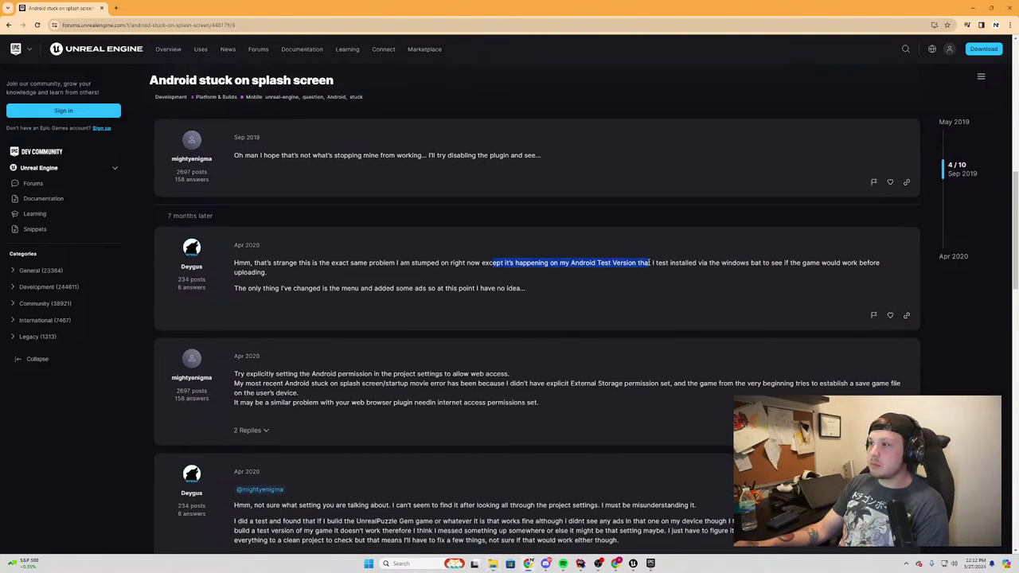
drag(700, 263, 879, 274)
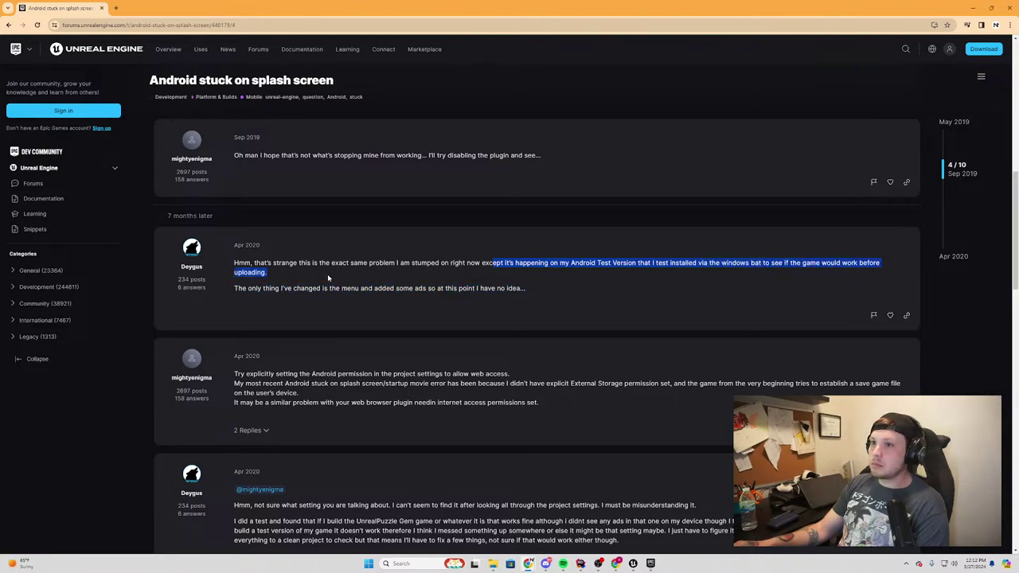
drag(879, 273, 267, 274)
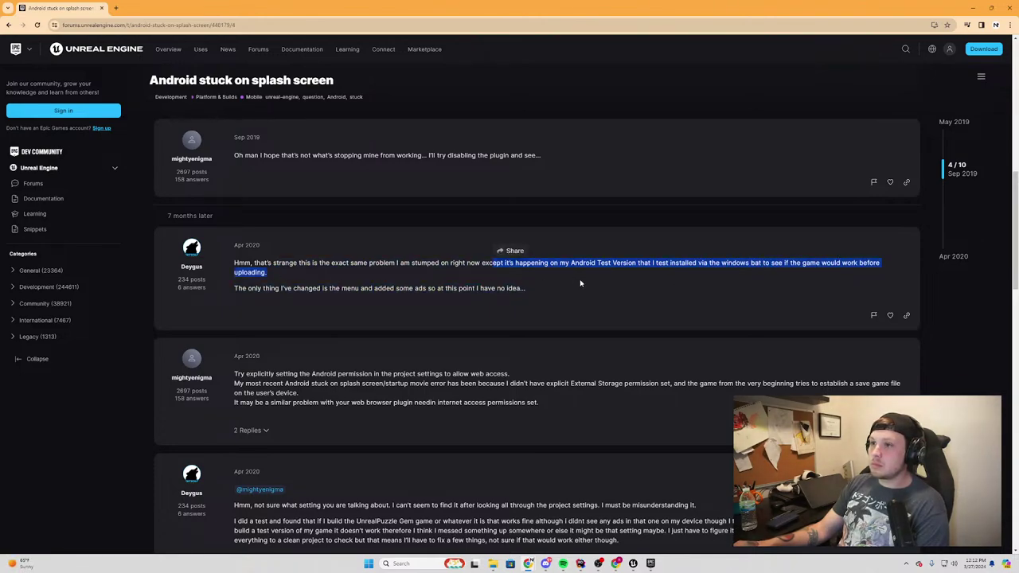
drag(525, 288, 235, 288)
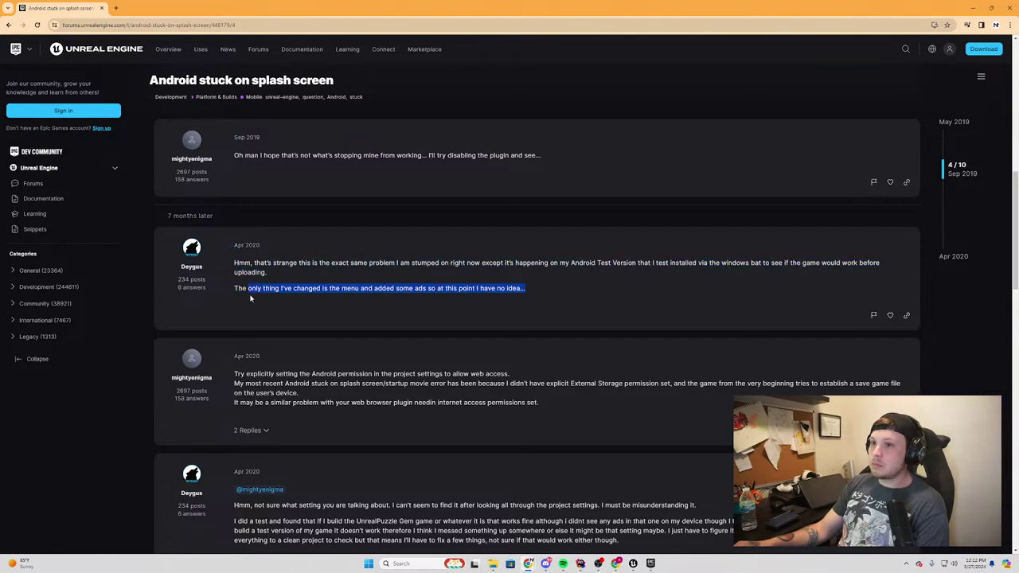
click(263, 275)
Expand the reply under the settings screenshot and highlight its sentence about typing out Android permissions
scroll(395, 283, down, 3)
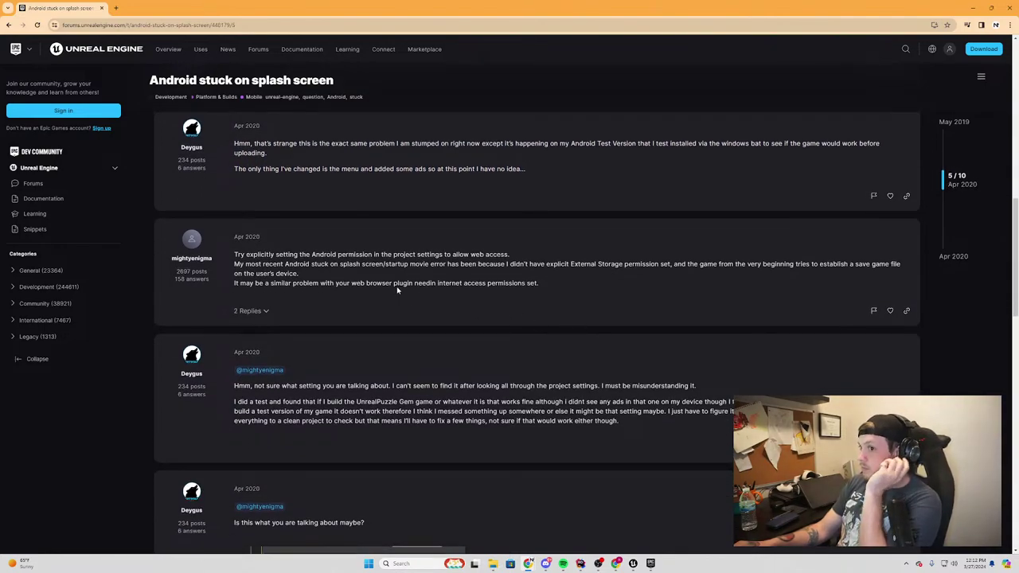
scroll(397, 290, down, 2)
scroll(480, 282, down, 1)
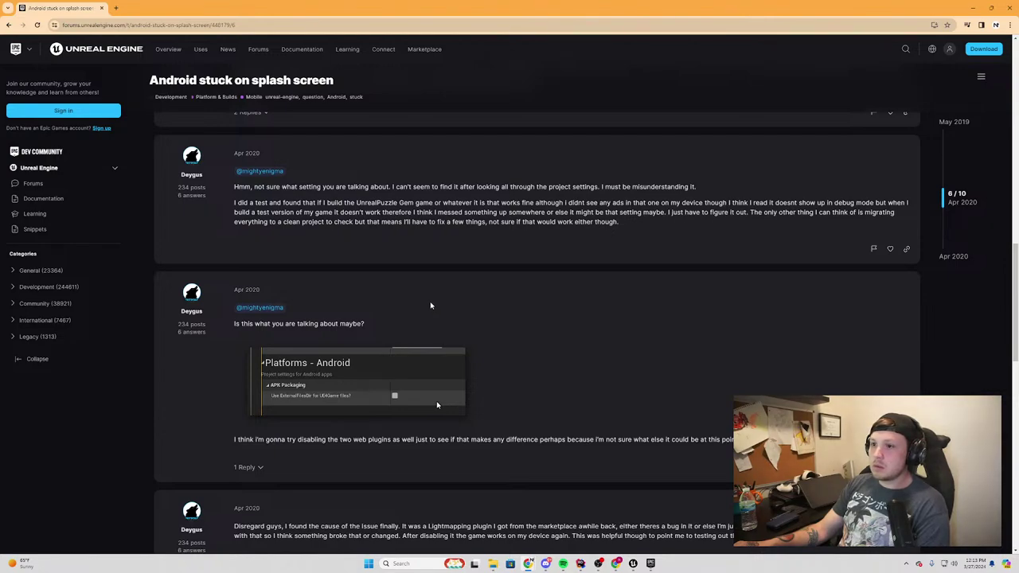
scroll(458, 367, down, 1)
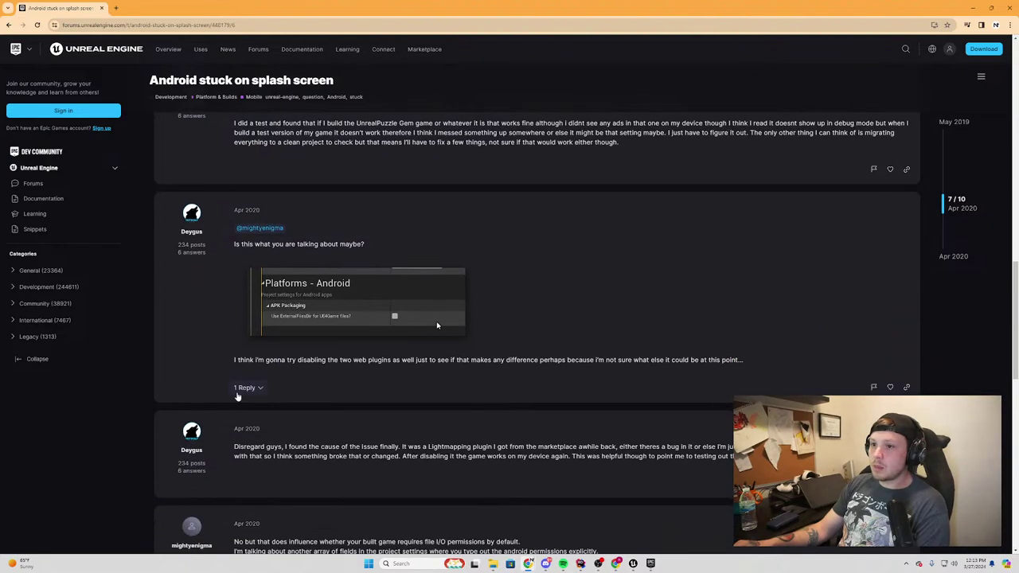
click(245, 388)
scroll(517, 382, down, 1)
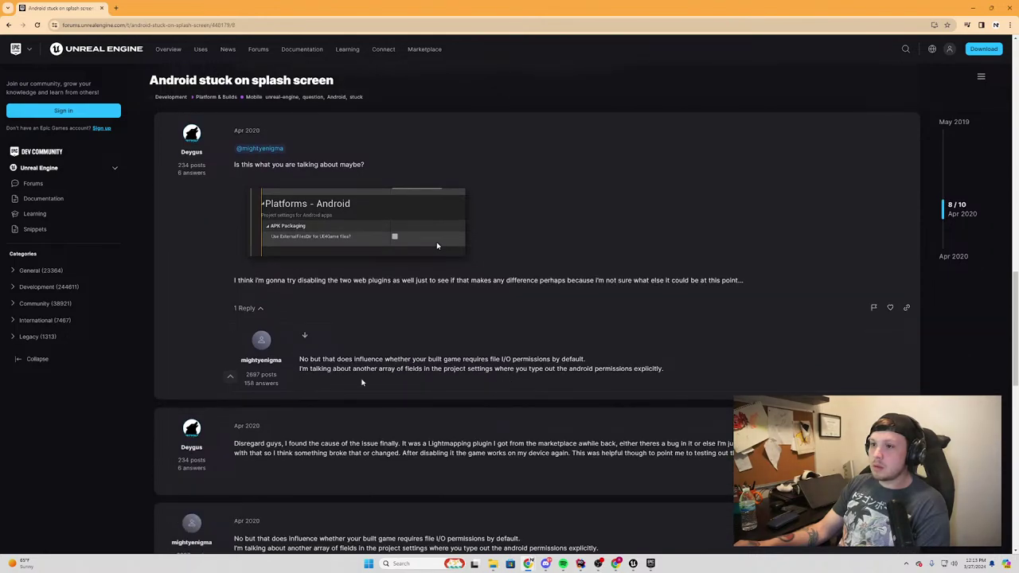
drag(723, 373, 298, 377)
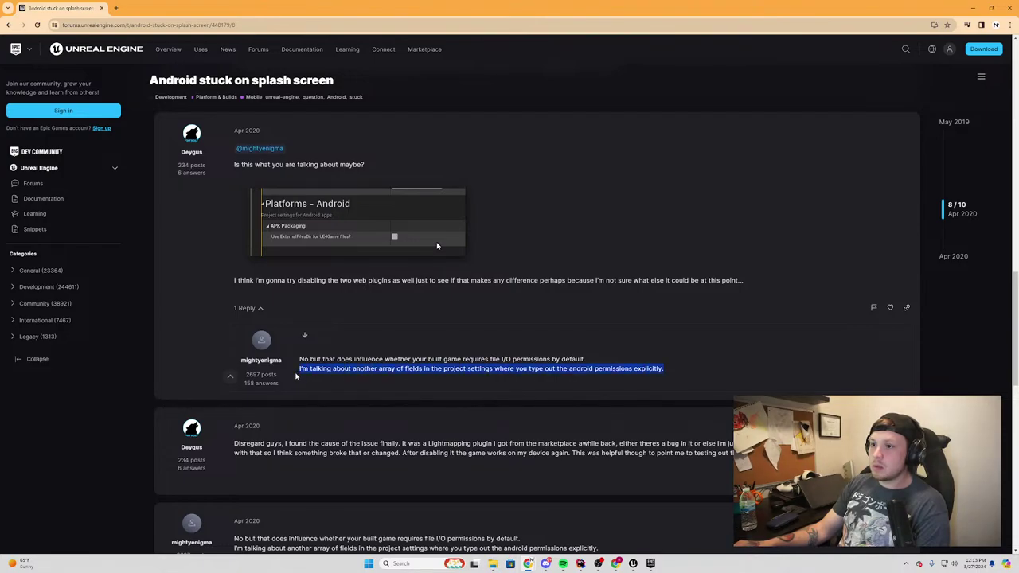
scroll(531, 549, down, 1)
scroll(532, 550, down, 2)
scroll(532, 549, up, 3)
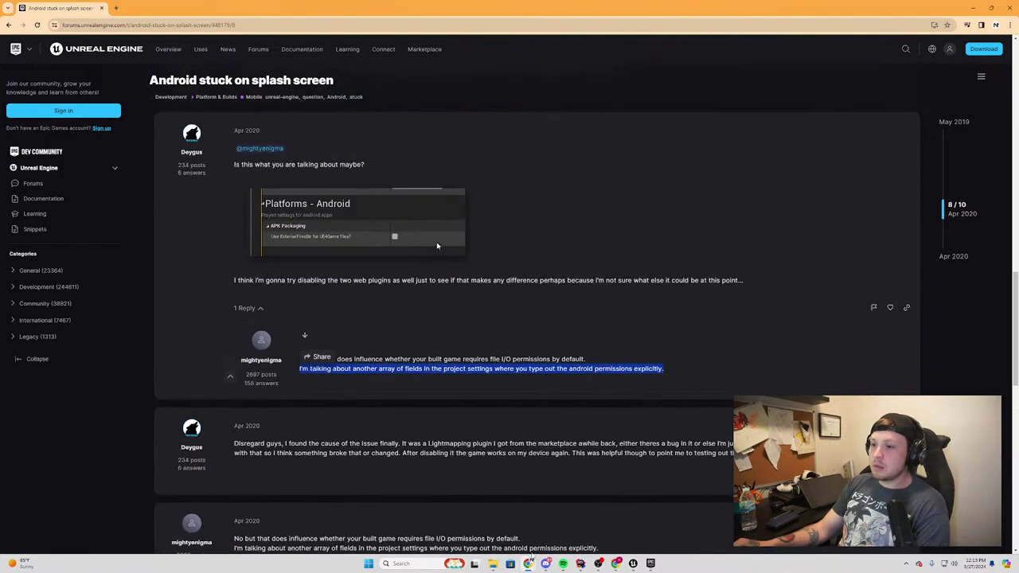
click(632, 563)
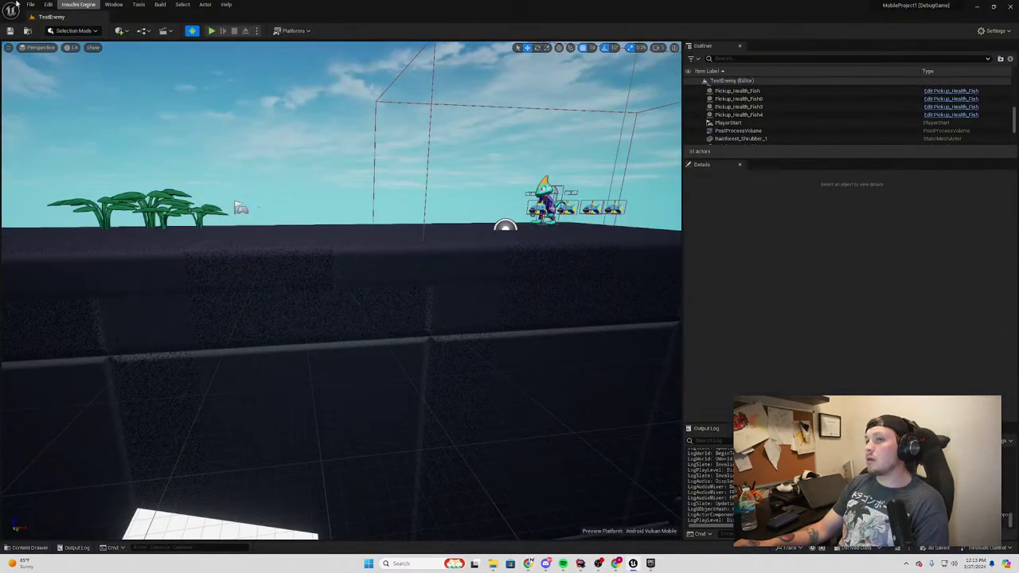
Open Project Settings from the Edit menu and maximize the window
click(49, 4)
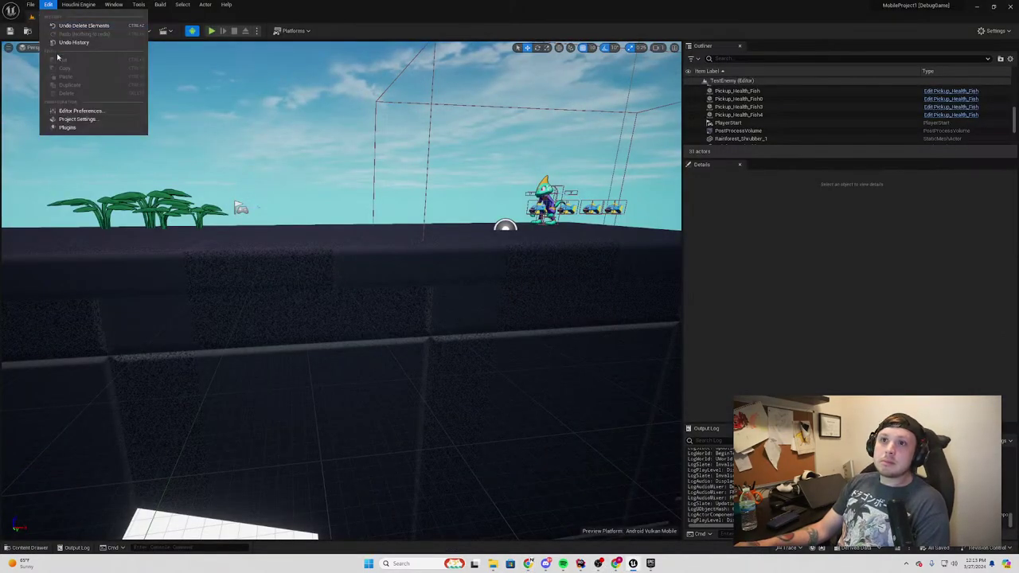
click(75, 121)
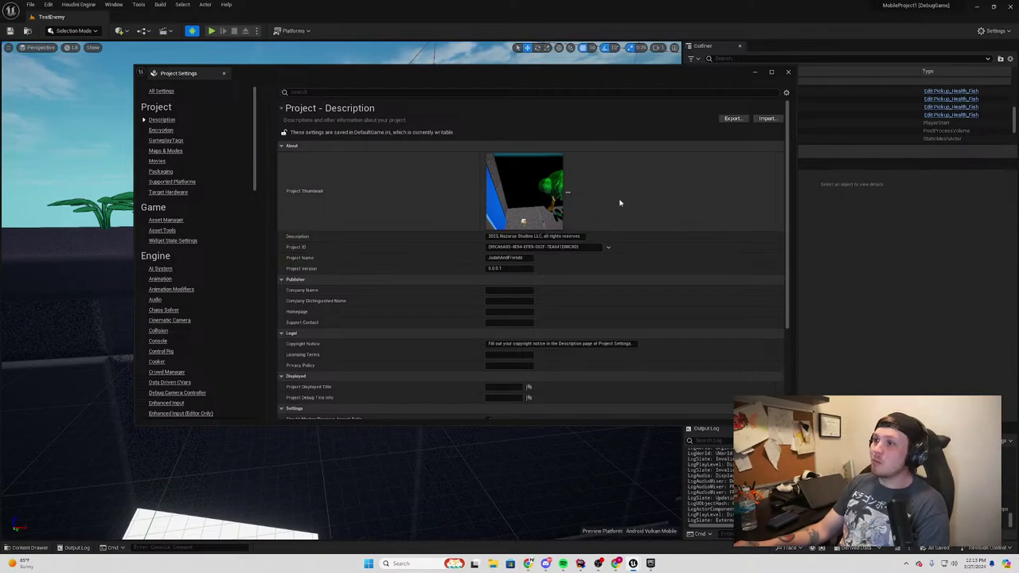
double_click(436, 81)
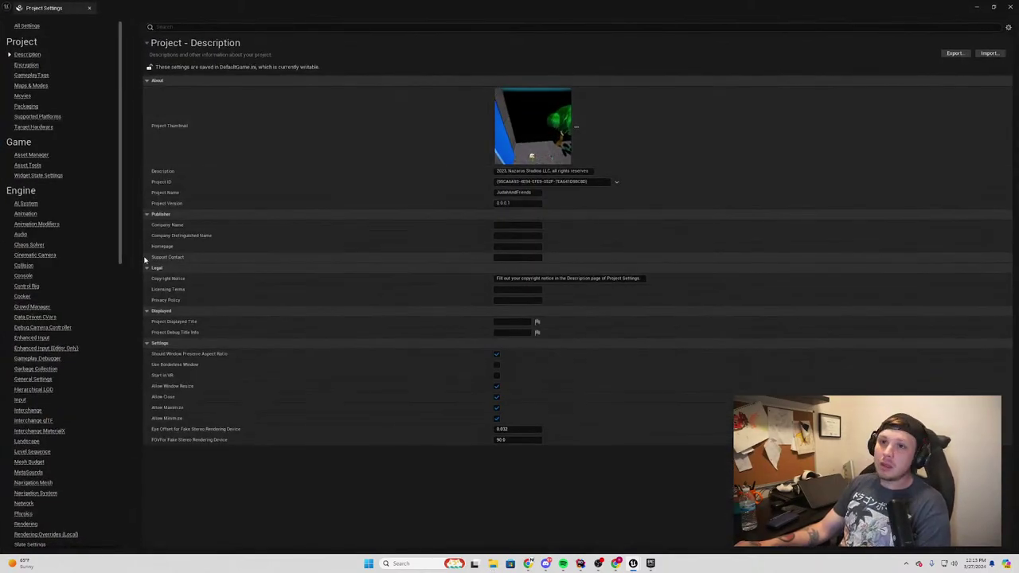
scroll(72, 244, down, 5)
scroll(47, 319, down, 3)
scroll(32, 358, down, 3)
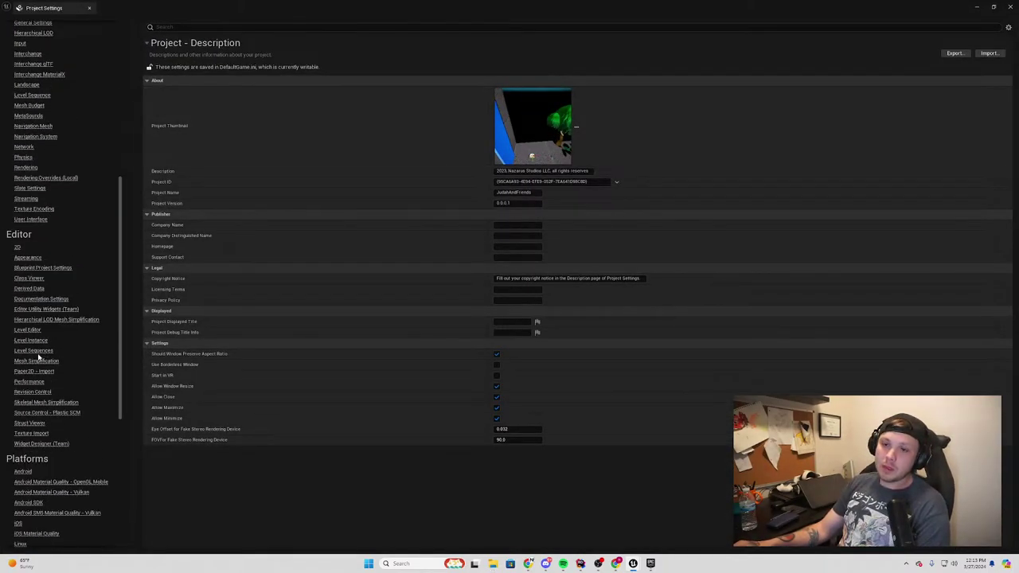
scroll(35, 358, down, 4)
Browse the Android Vulkan, OpenGL, SDK, SM5 and iOS settings pages, ending on Android
click(74, 344)
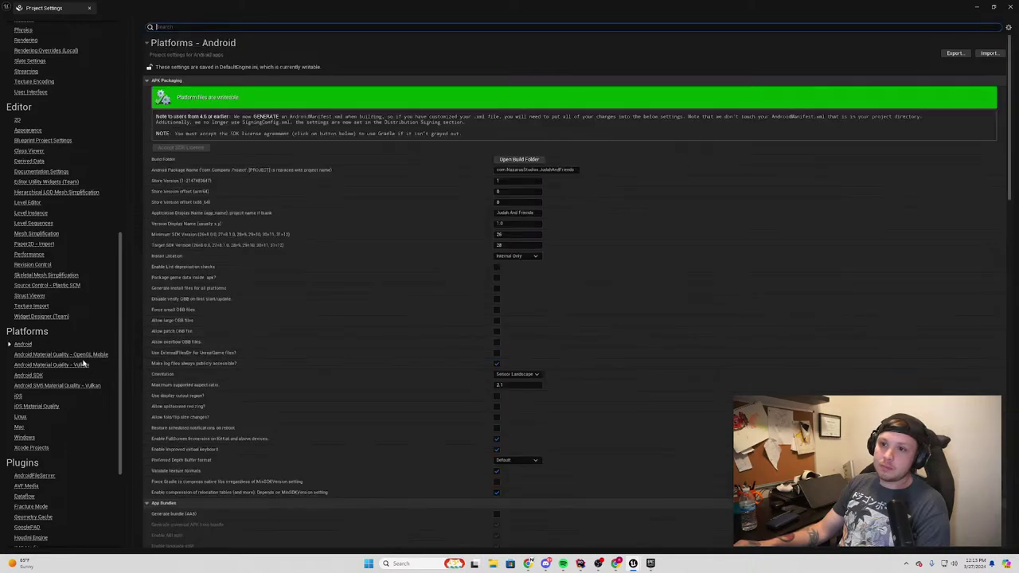
click(77, 366)
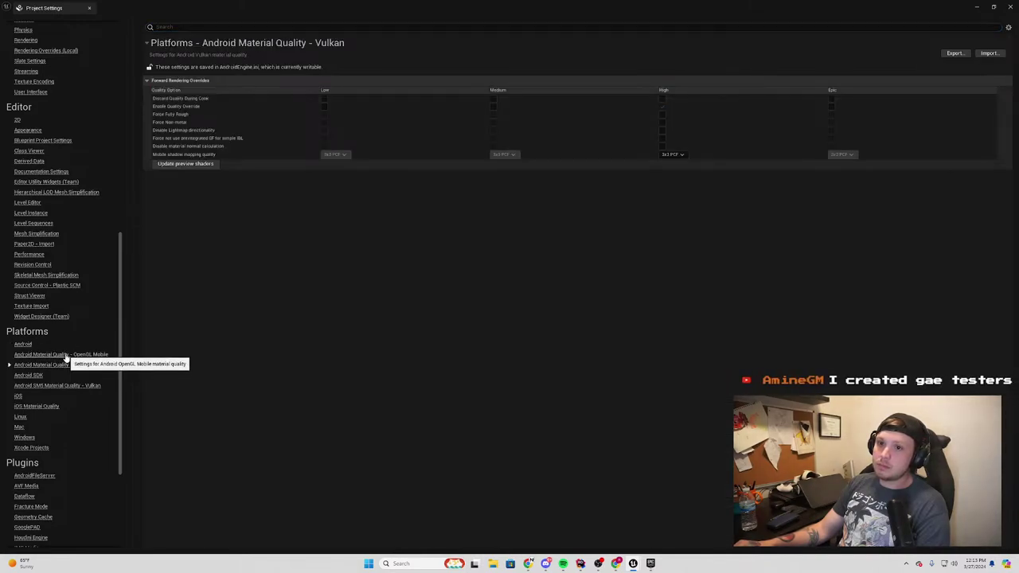
click(64, 355)
click(29, 376)
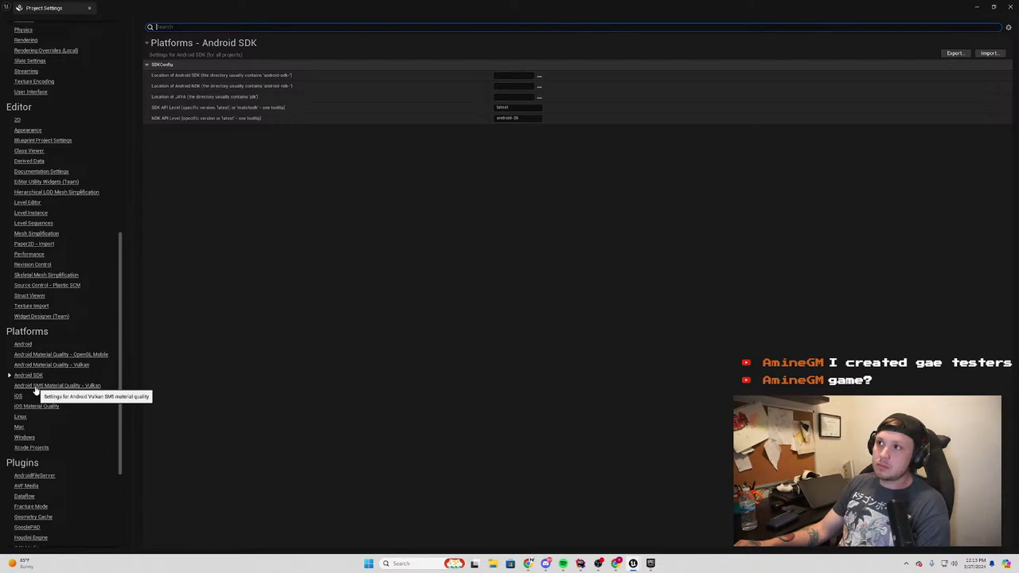
click(36, 386)
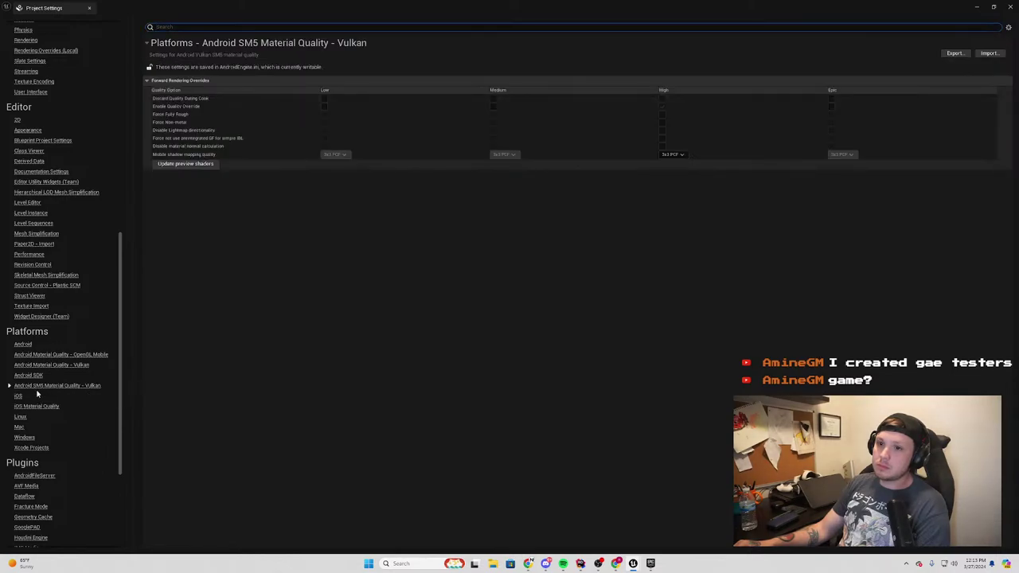
click(40, 395)
click(35, 385)
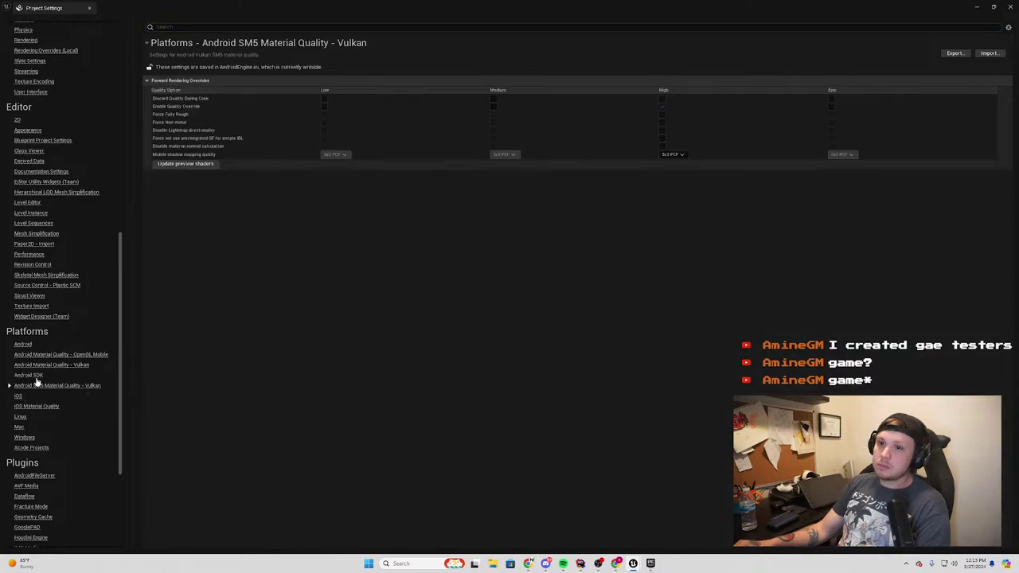
click(30, 375)
click(48, 365)
click(48, 355)
click(23, 343)
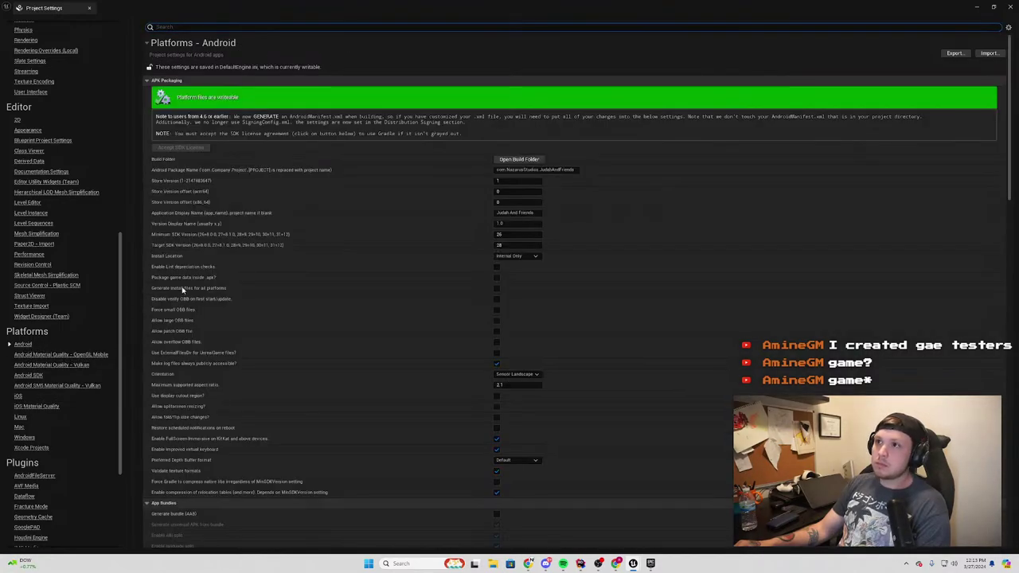
Scroll the Android platform settings down to the Icons and Launch Images sections
scroll(425, 211, down, 2)
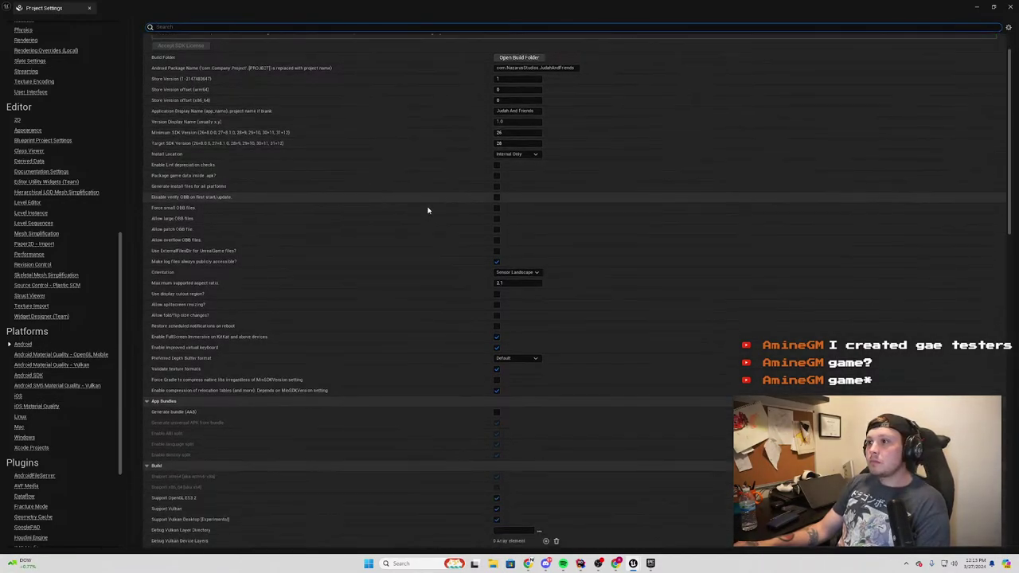
scroll(403, 215, down, 2)
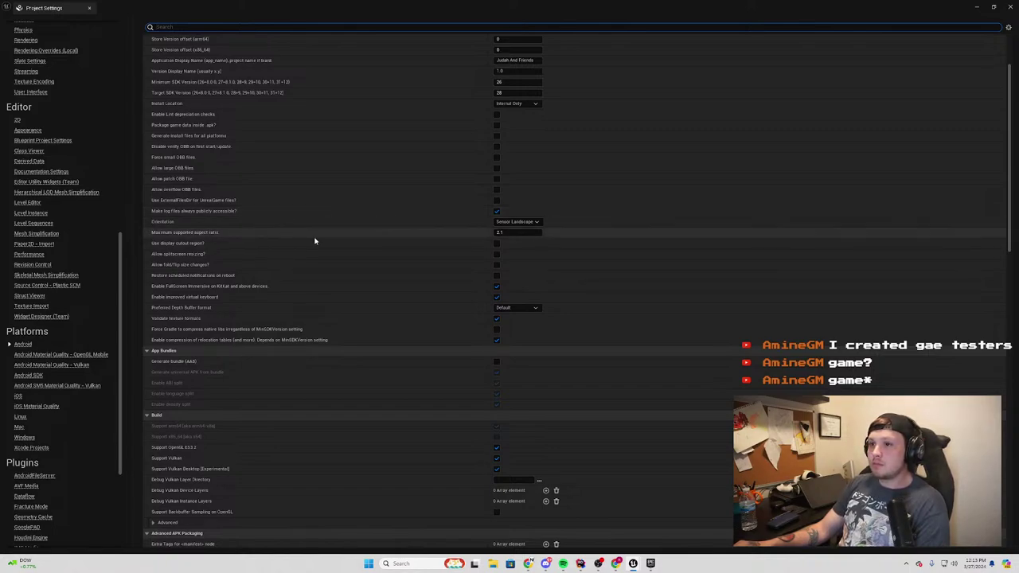
scroll(314, 262, down, 2)
scroll(328, 263, down, 3)
scroll(331, 260, down, 4)
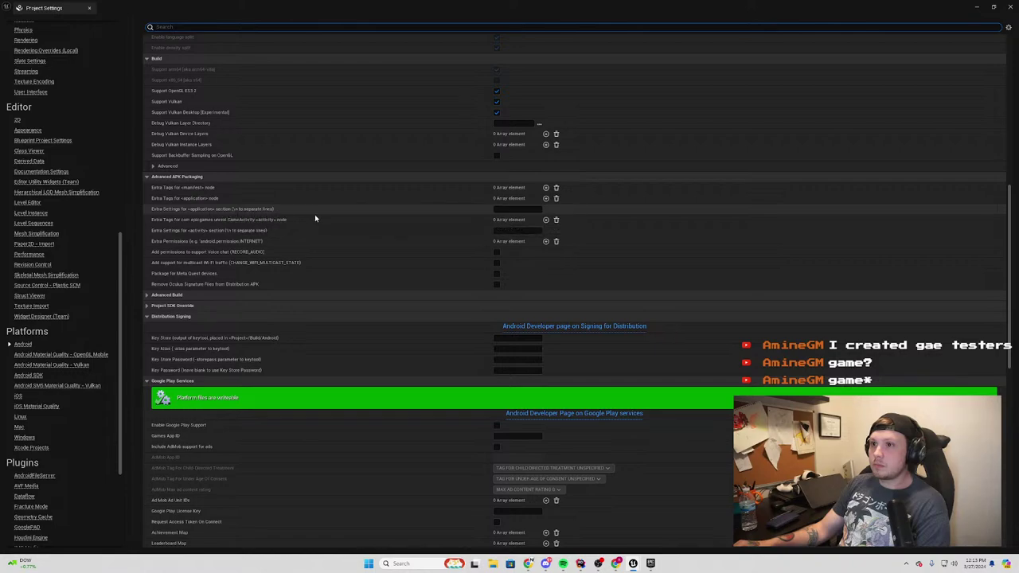
scroll(348, 246, down, 2)
scroll(348, 246, down, 2)
scroll(355, 282, down, 3)
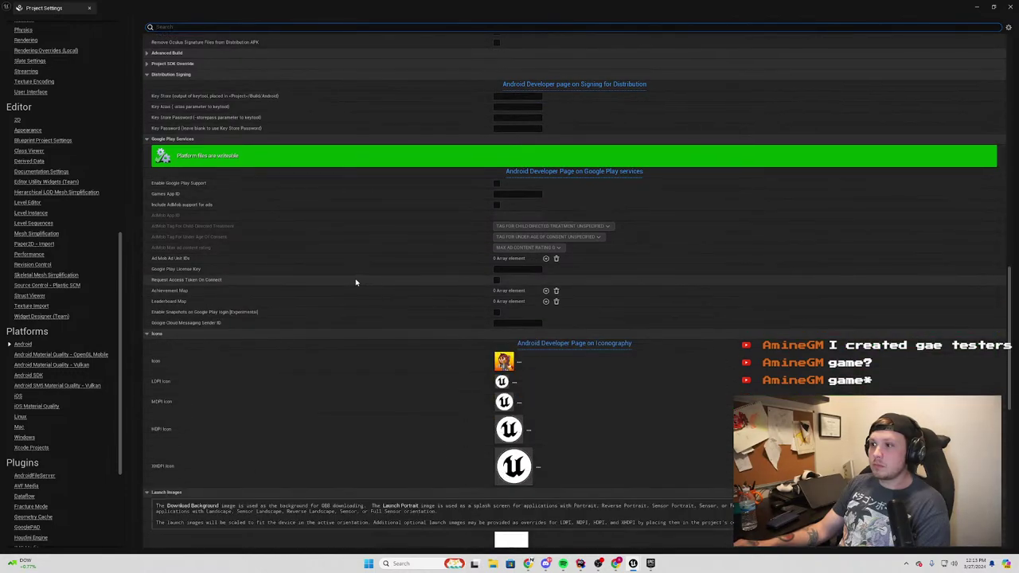
scroll(337, 277, down, 3)
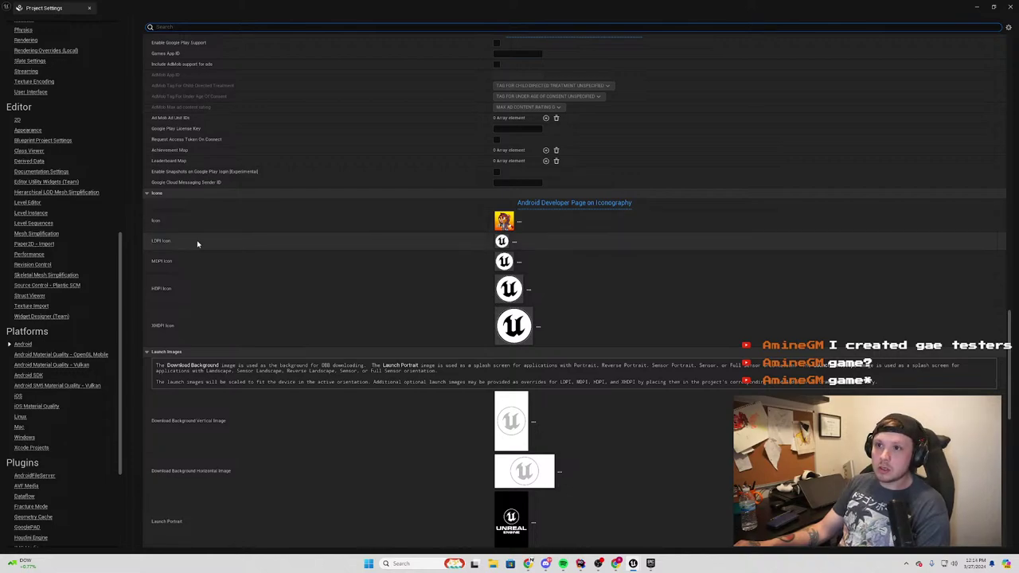
Set the LDPI Icon to the character PNG from the Discord folder, triggering the 36x36 size warning
click(514, 243)
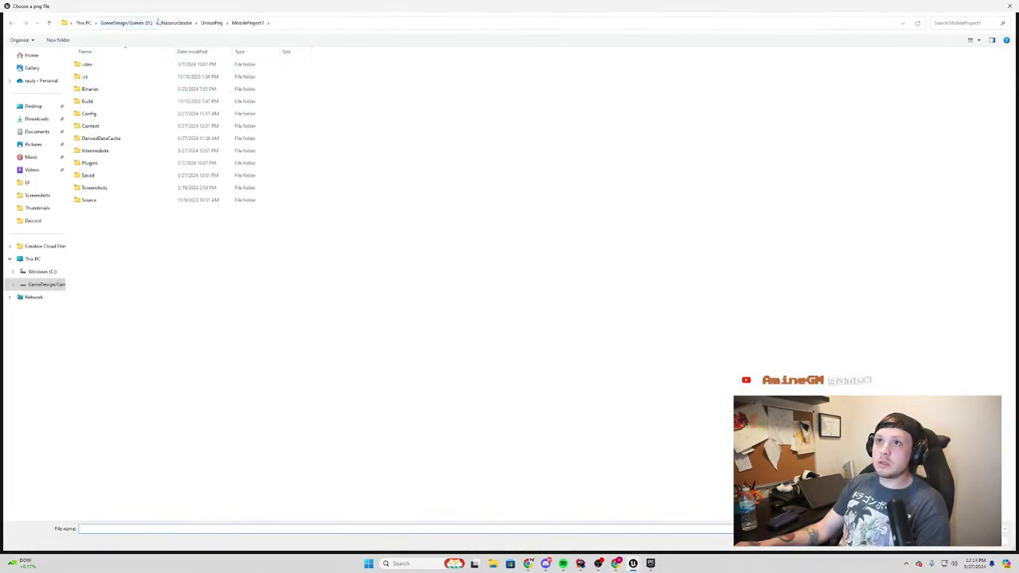
click(176, 22)
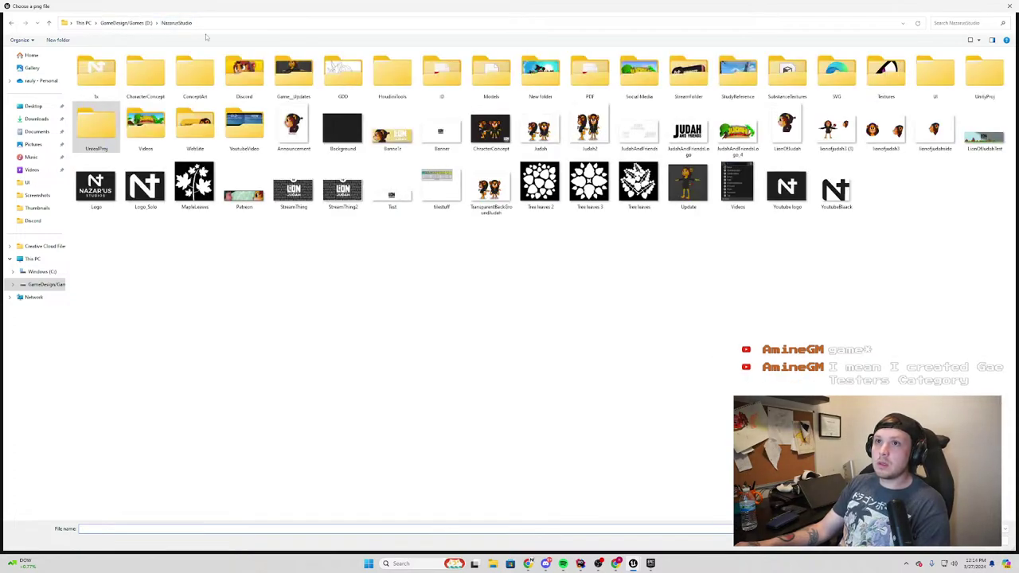
double_click(244, 72)
double_click(178, 74)
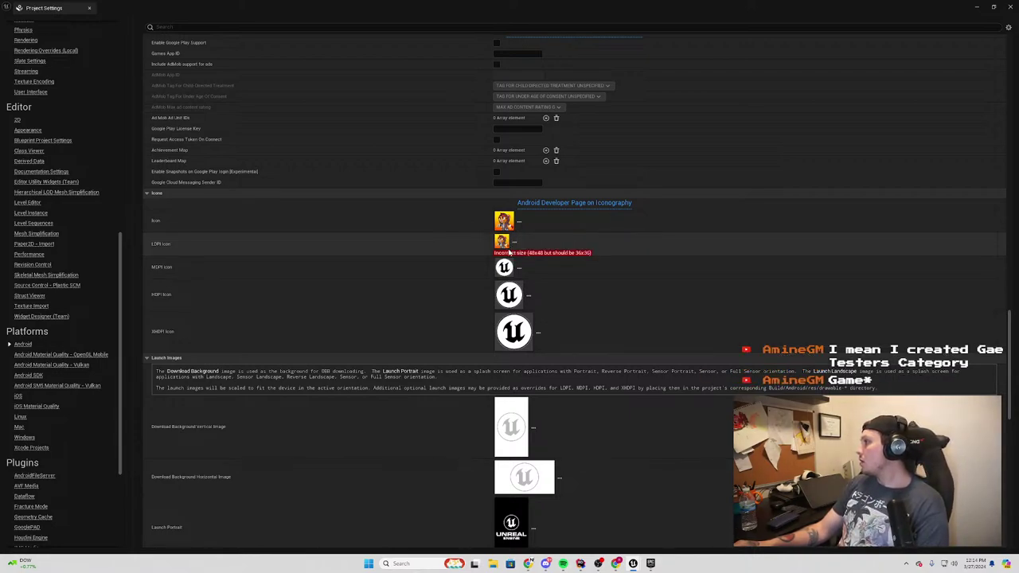
Collapse and re-expand the Multi Texture Formats section of the Android settings
scroll(519, 250, down, 2)
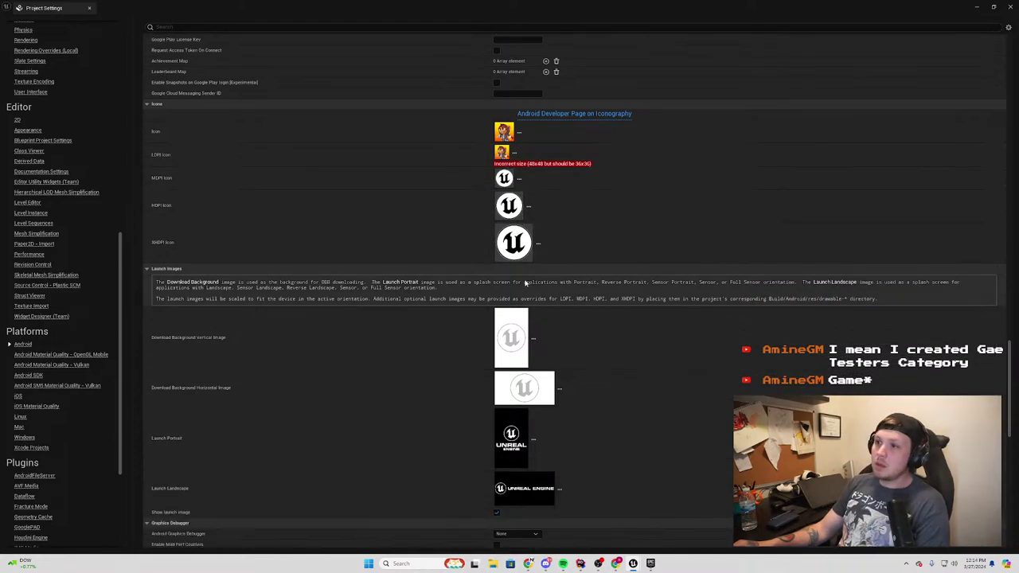
scroll(478, 254, down, 2)
scroll(430, 261, down, 3)
scroll(421, 259, down, 3)
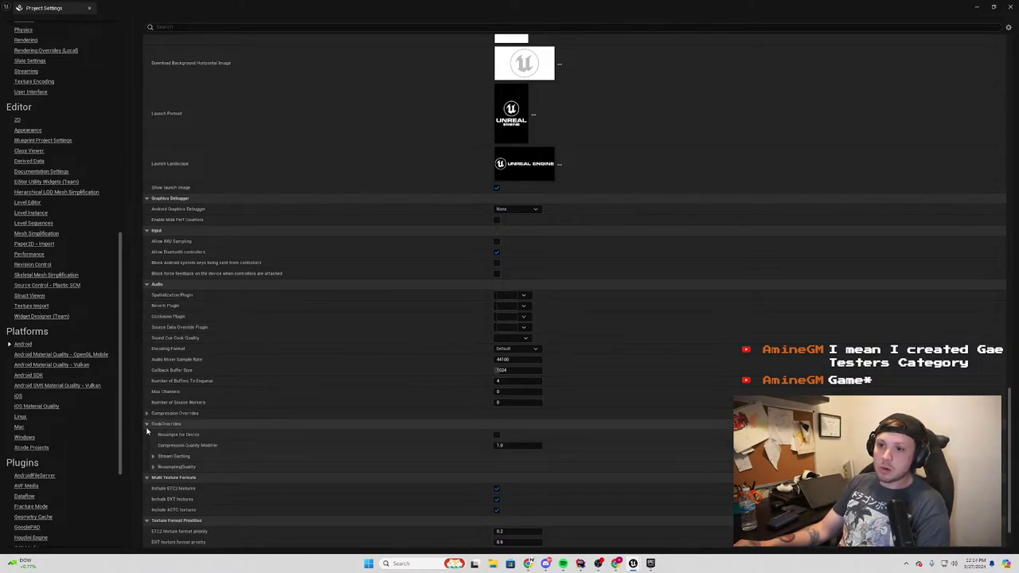
scroll(147, 441, up, 1)
click(148, 467)
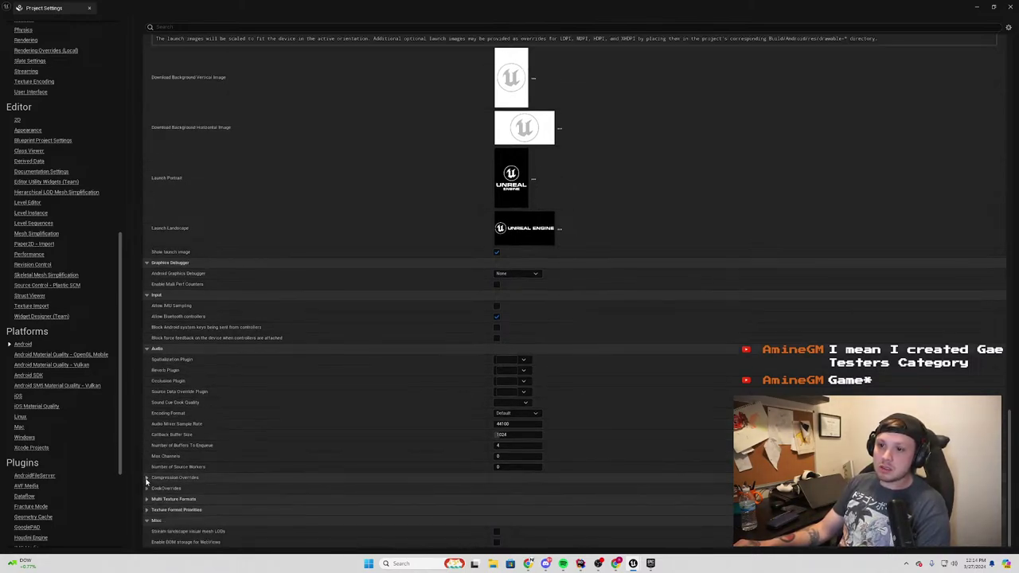
click(150, 500)
Collapse the Advanced Build section and minimize the Project Settings window
scroll(302, 442, down, 1)
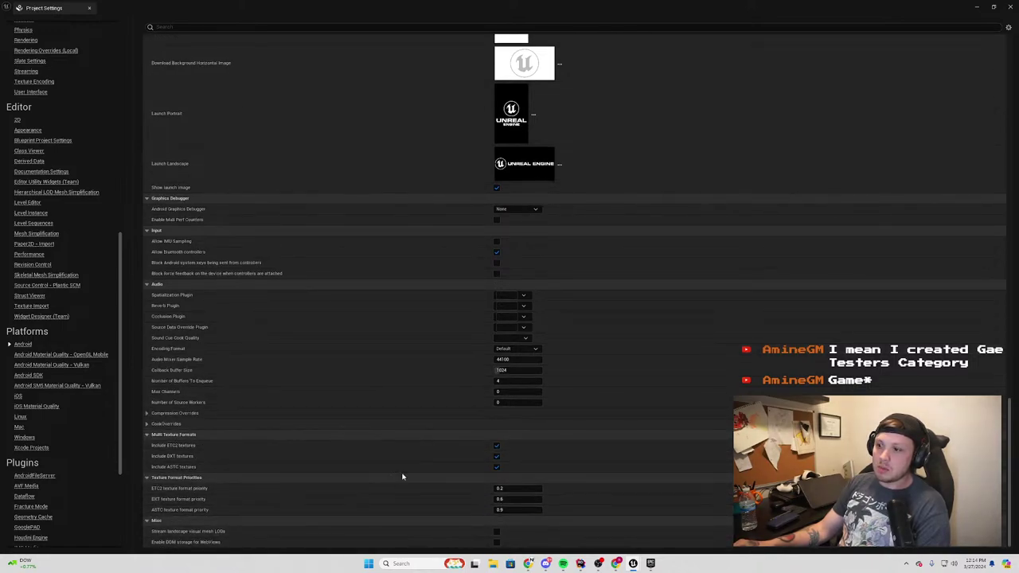
scroll(414, 445, up, 2)
scroll(430, 398, up, 2)
scroll(436, 386, up, 3)
scroll(375, 303, up, 2)
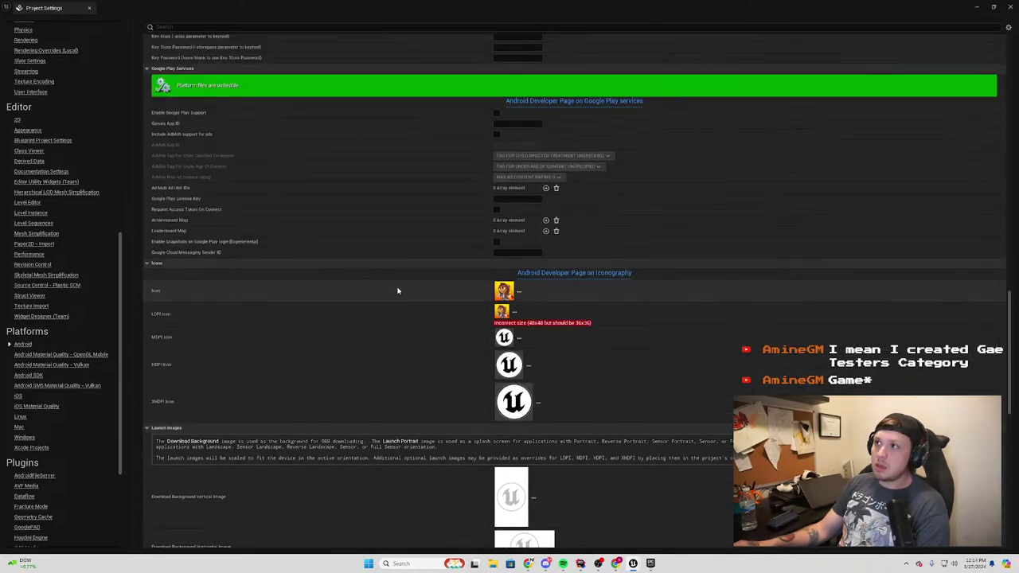
scroll(398, 289, up, 3)
scroll(393, 287, up, 1)
scroll(394, 288, up, 1)
scroll(286, 310, up, 2)
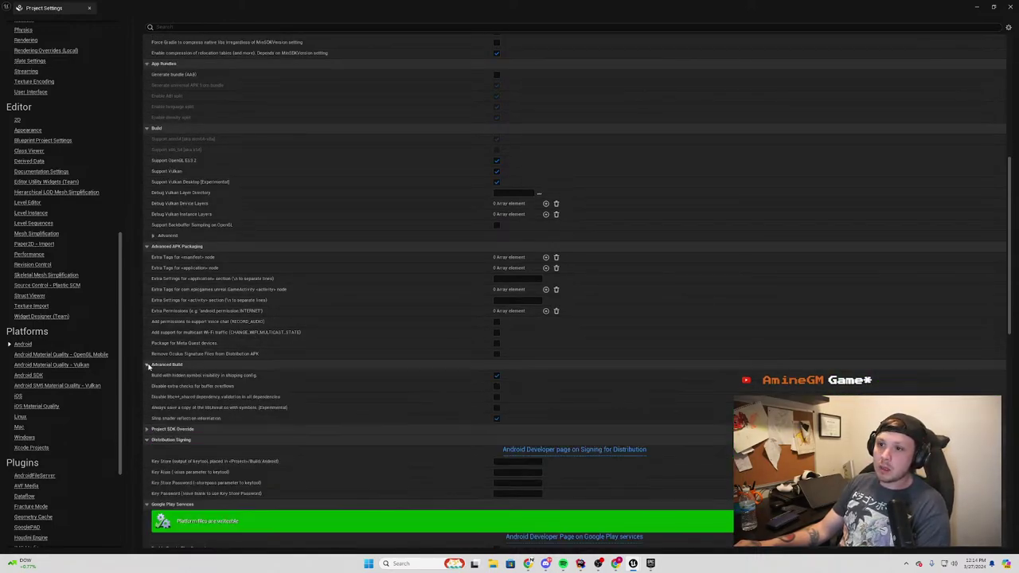
click(148, 365)
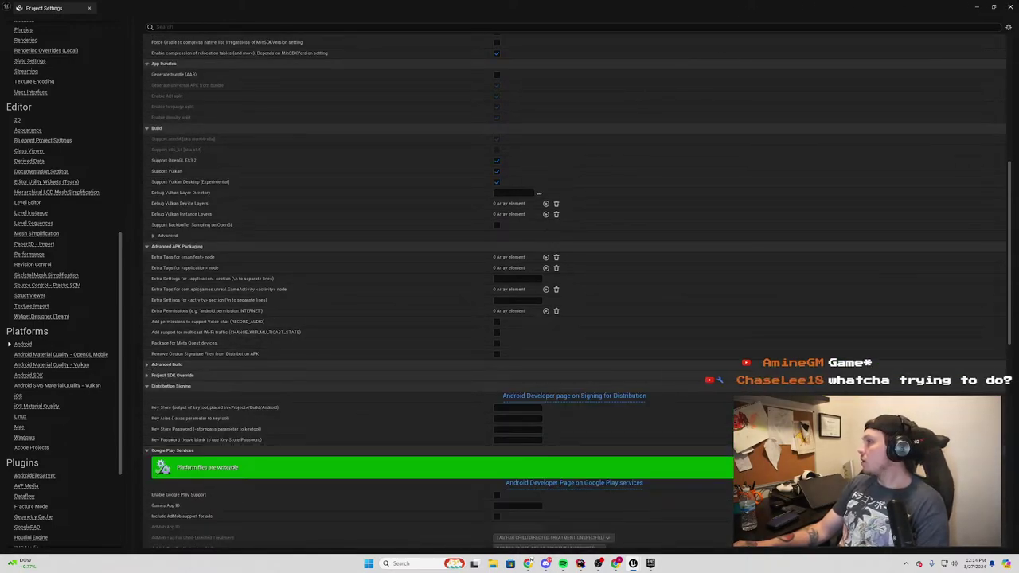
click(976, 8)
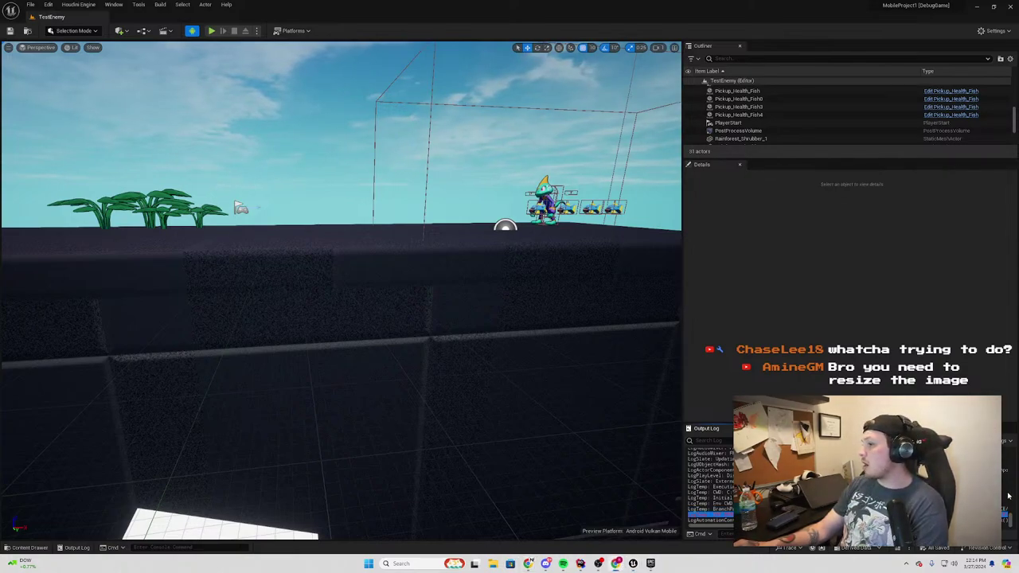
scroll(1009, 513, up, 5)
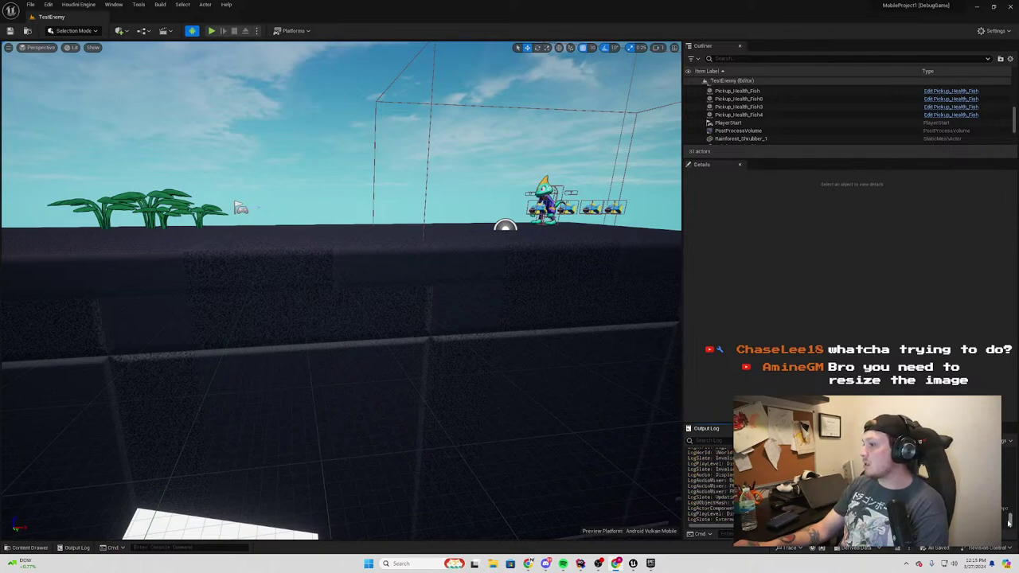
scroll(1008, 521, down, 5)
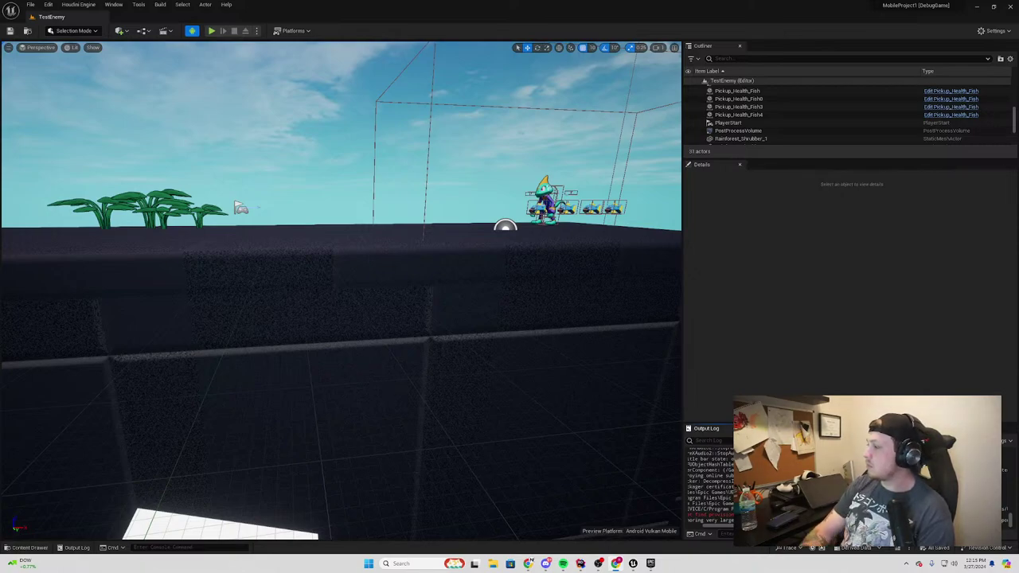
Quick-launch the game on the WORKDEVICE Windows device and enlarge the Output Log
click(256, 30)
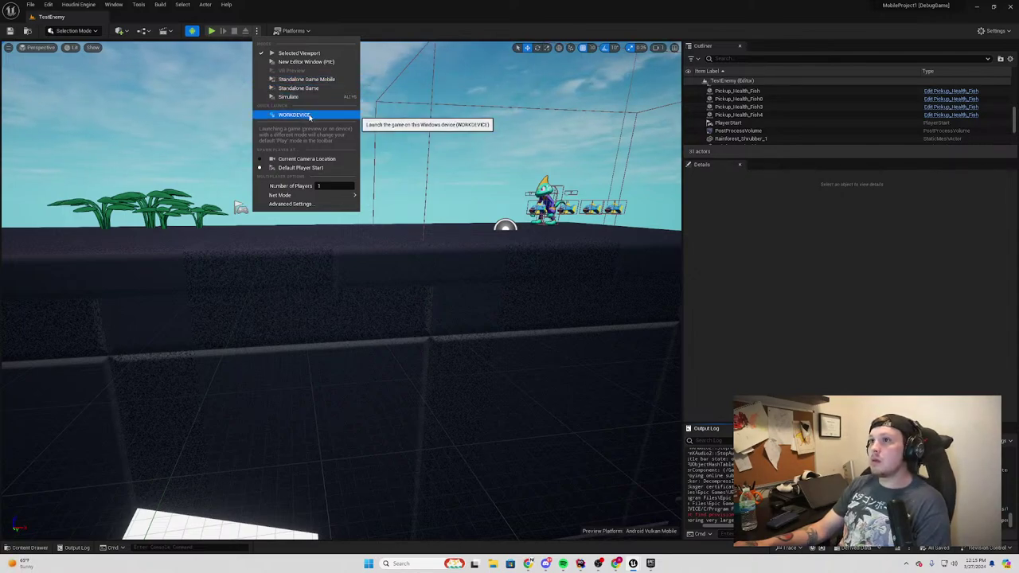
click(309, 117)
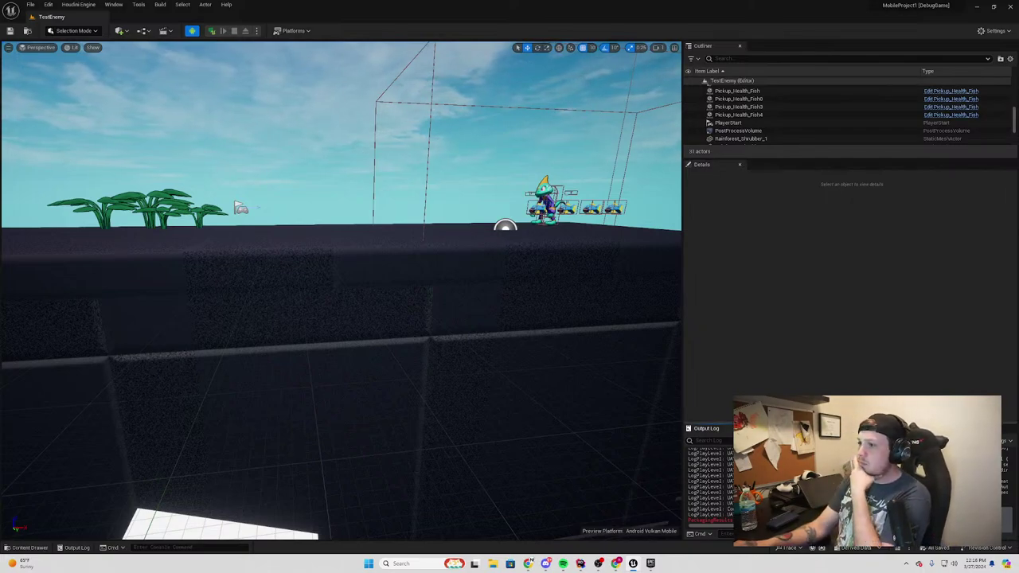
drag(761, 424, 761, 299)
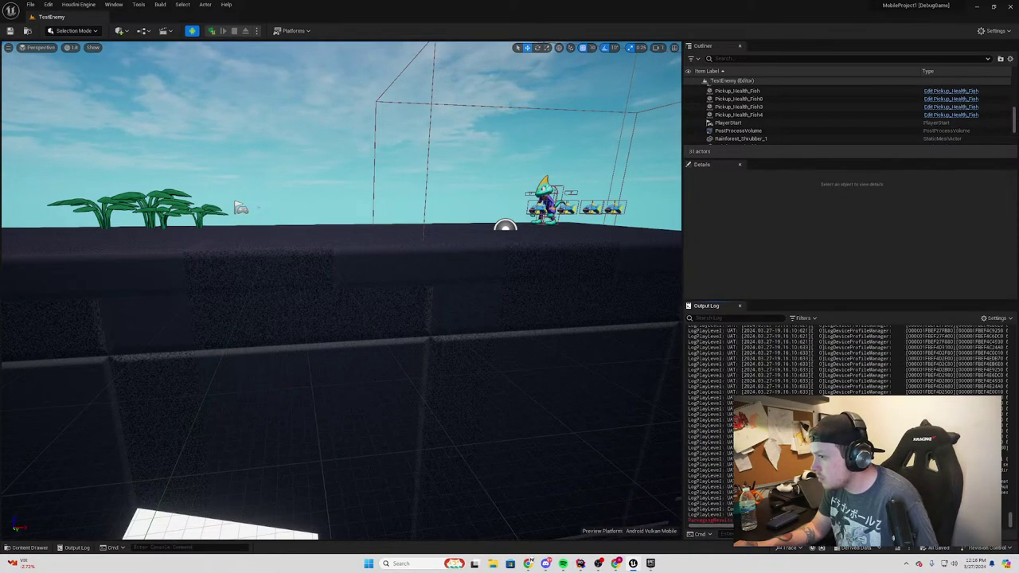
Select the final failed-launch lines of the Output Log and move the Command Prompt aside
mouse_move(721, 519)
mouse_down()
mouse_move(707, 469)
mouse_move(707, 490)
mouse_up()
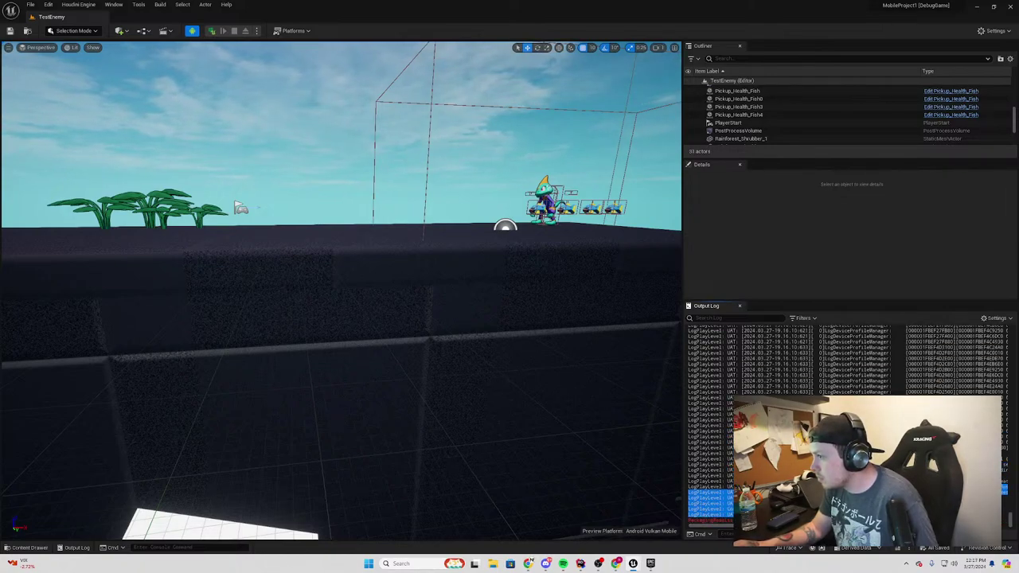
scroll(844, 429, right, 3)
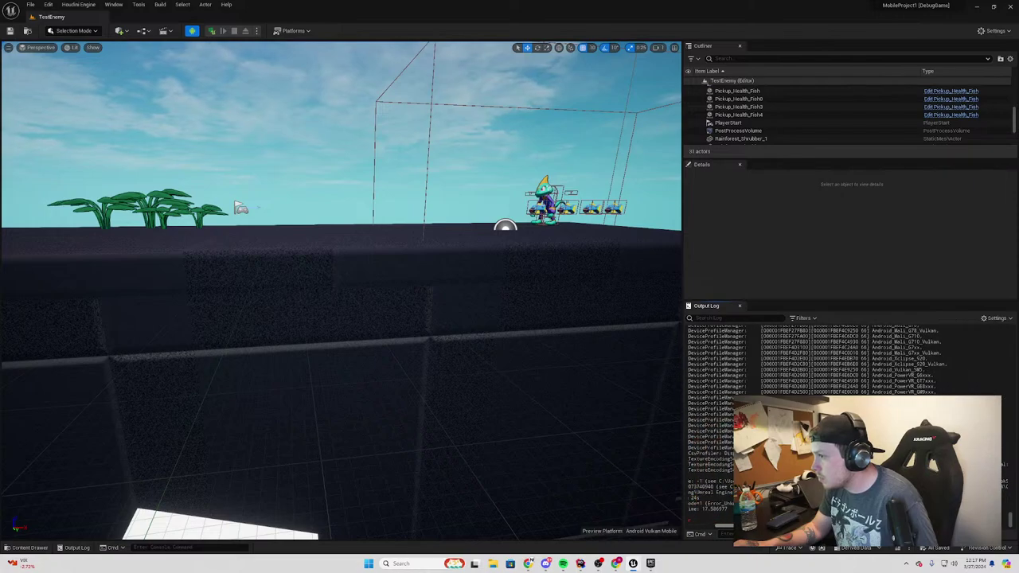
scroll(844, 430, left, 5)
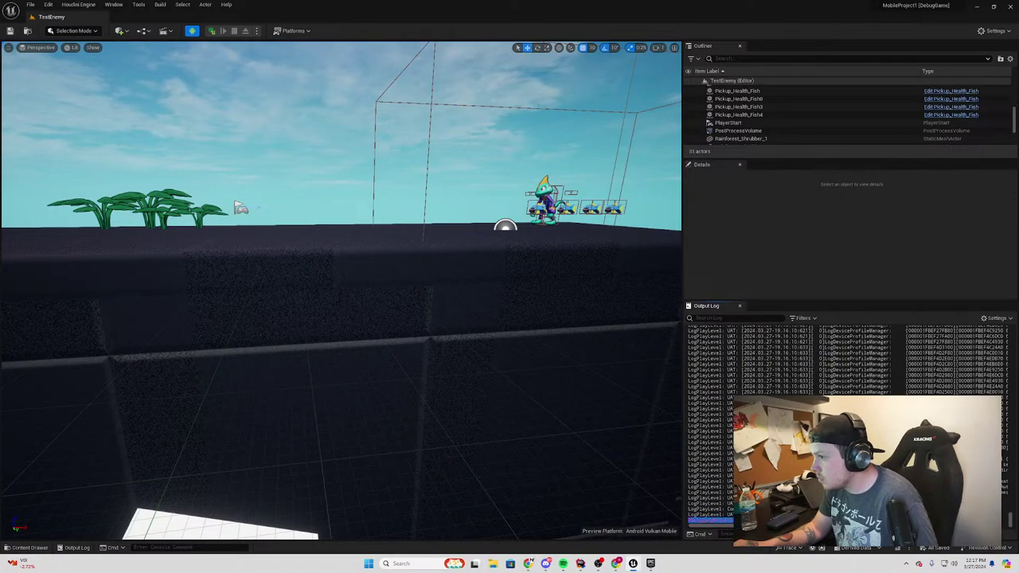
drag(716, 520, 682, 475)
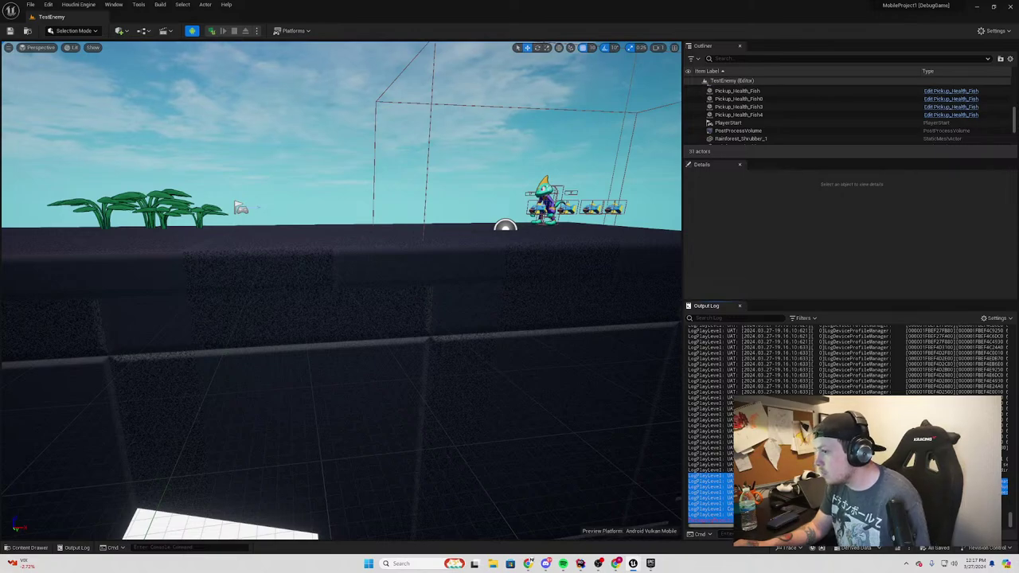
scroll(844, 430, right, 3)
scroll(844, 430, right, 3)
scroll(843, 358, right, 2)
scroll(843, 358, right, 2)
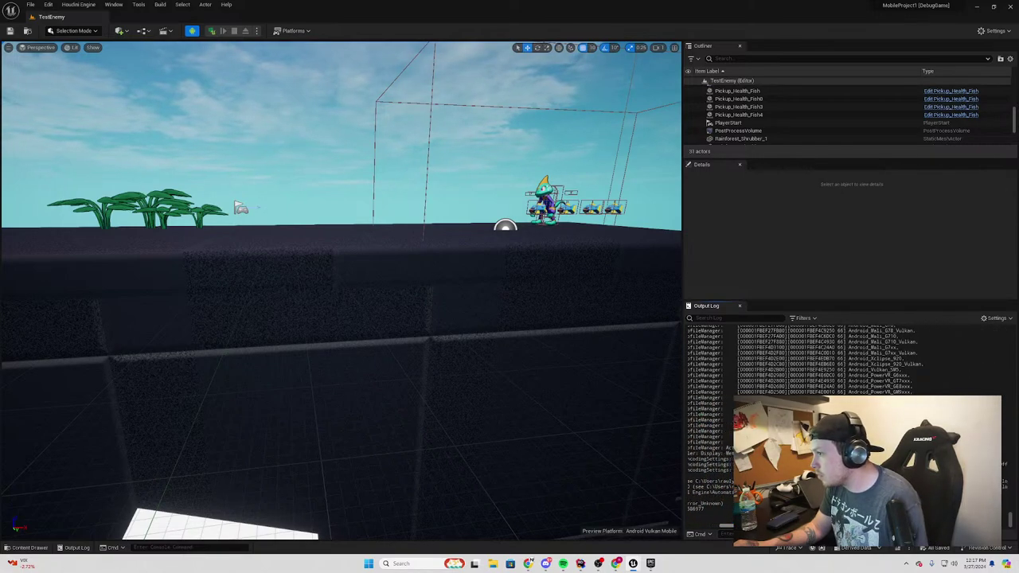
scroll(844, 358, right, 1)
scroll(844, 358, left, 10)
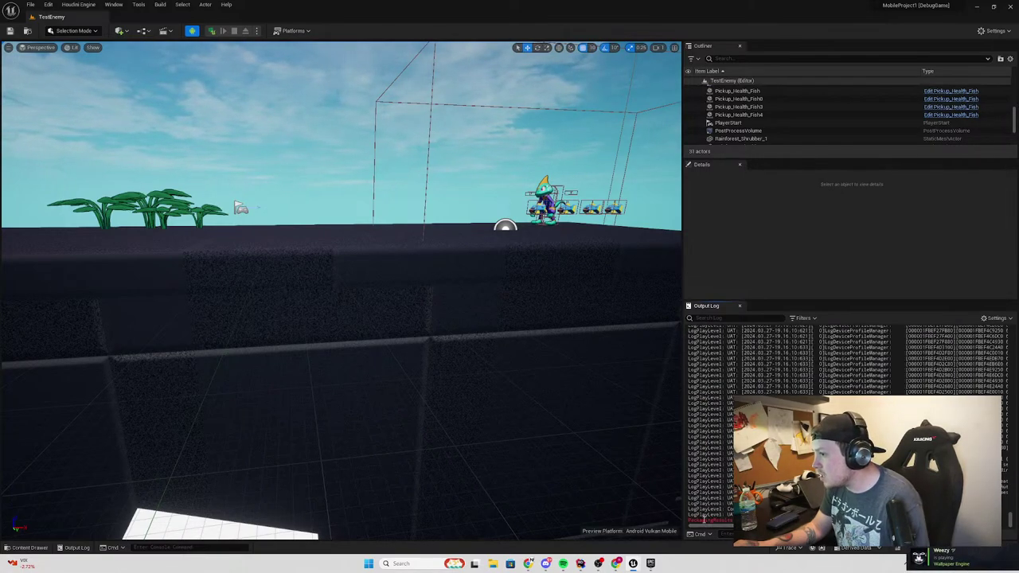
drag(876, 494, 876, 475)
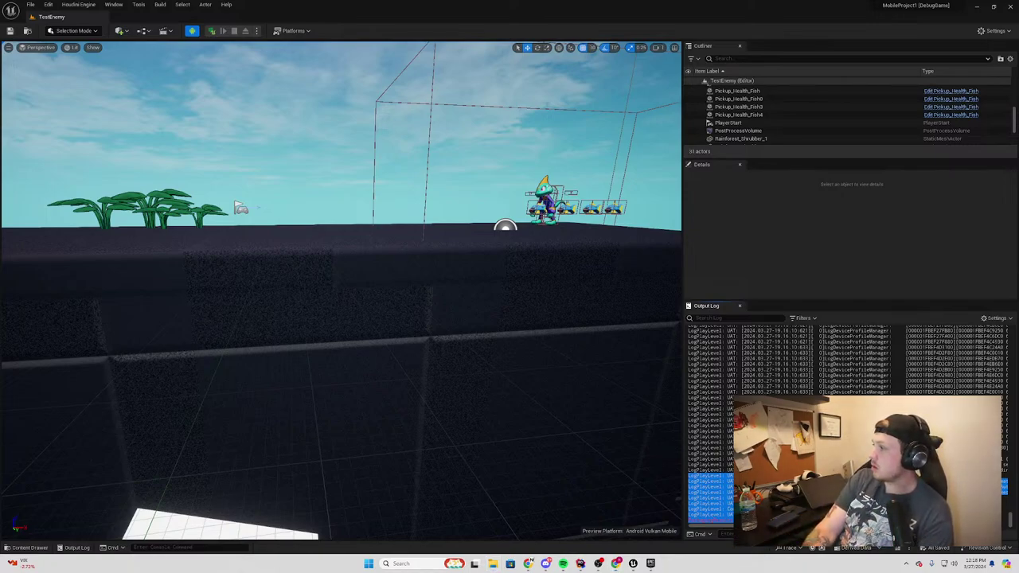
drag(199, 24, 281, 72)
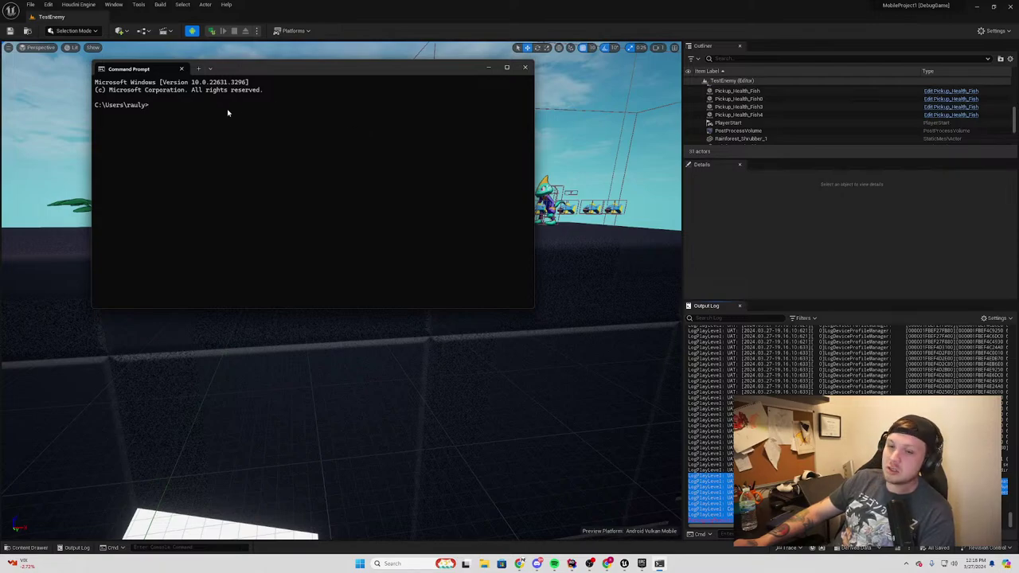
Close the Command Prompt and open the %appdata folder via the Run dialog
click(526, 69)
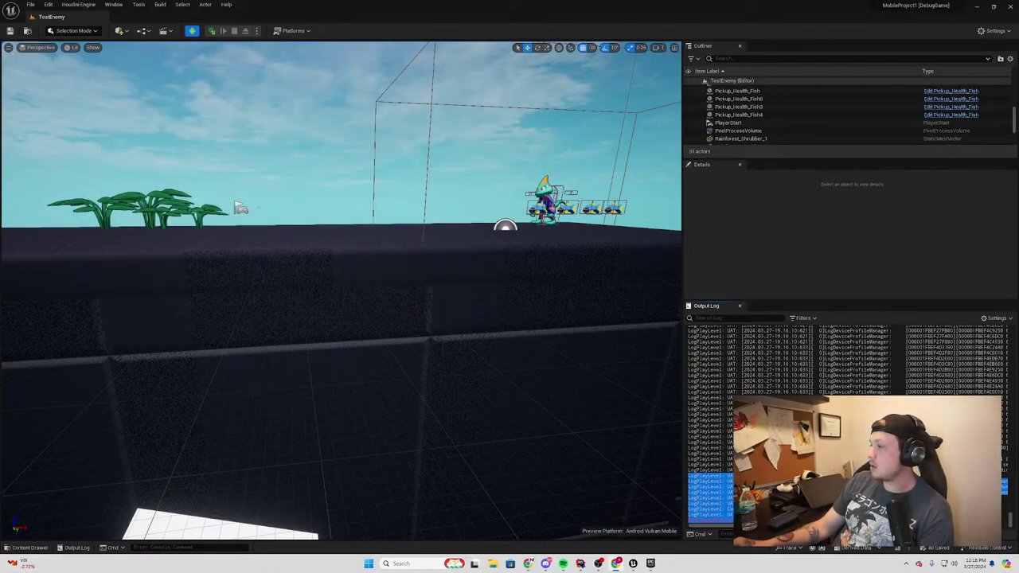
key(super+r)
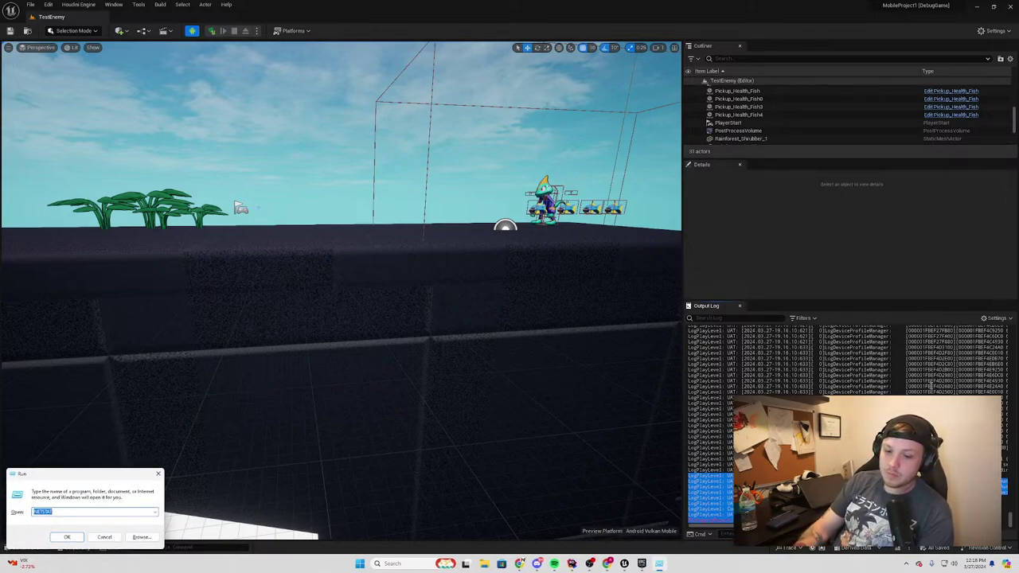
text(c)
text(appdata)
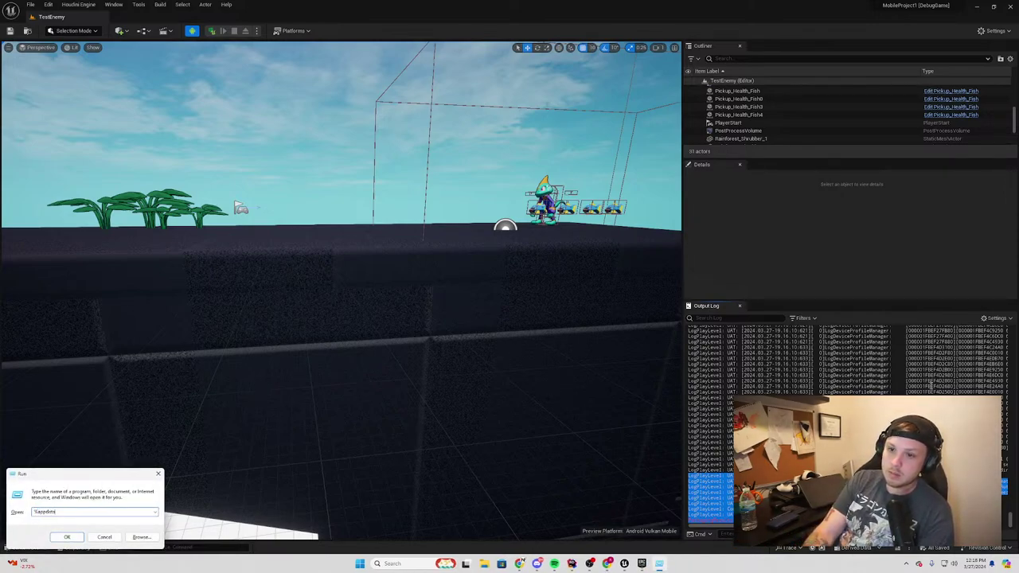
key(Return)
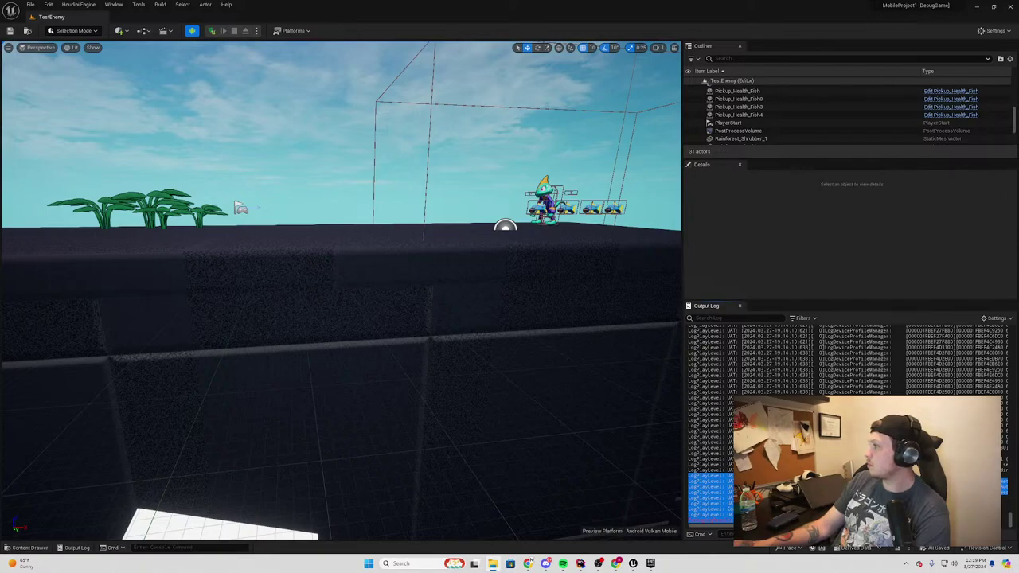
Maximize the build log in Notepad and scroll to its end
scroll(394, 351, down, 5)
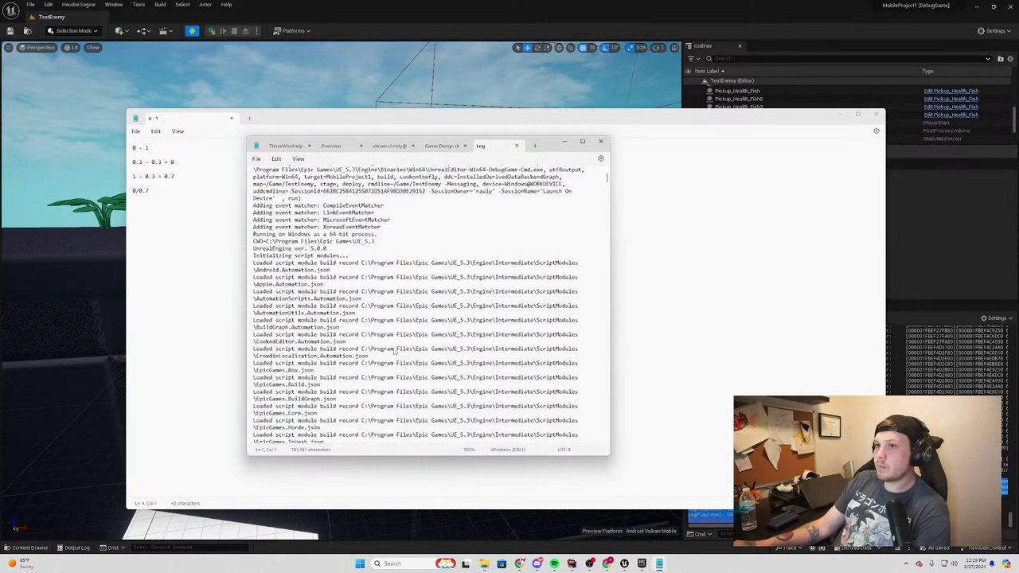
scroll(394, 351, up, 3)
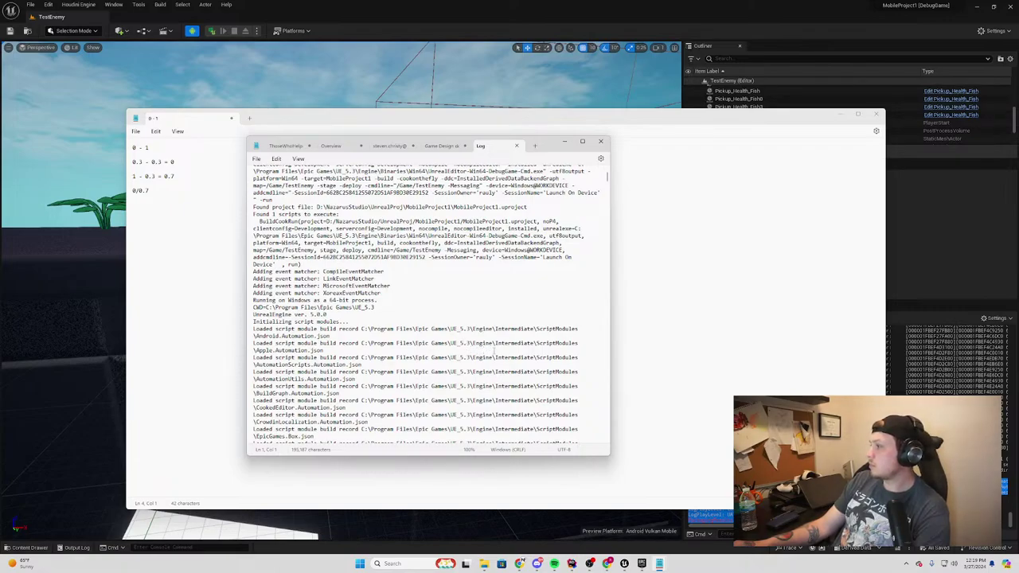
double_click(548, 147)
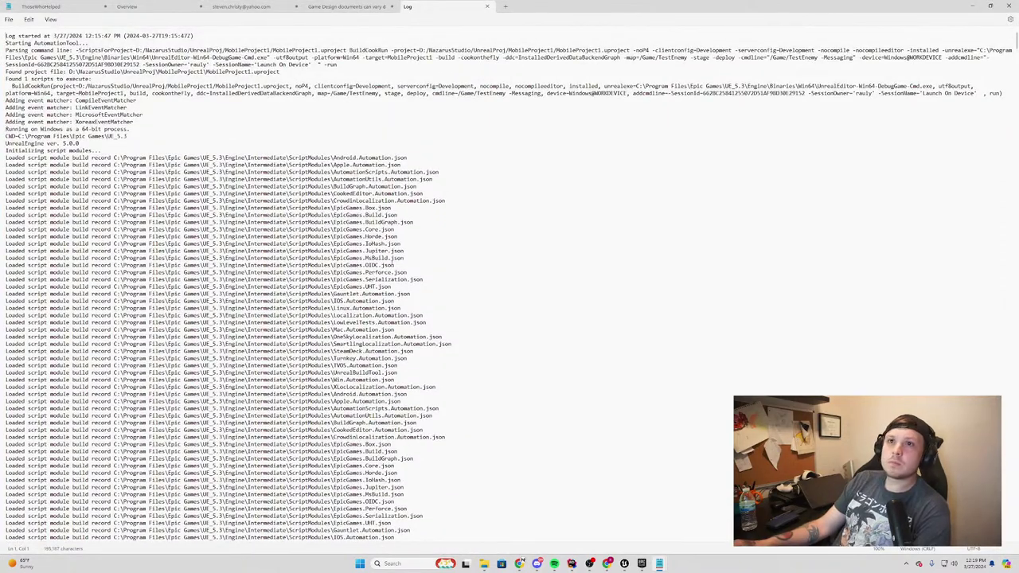
scroll(509, 286, down, 5)
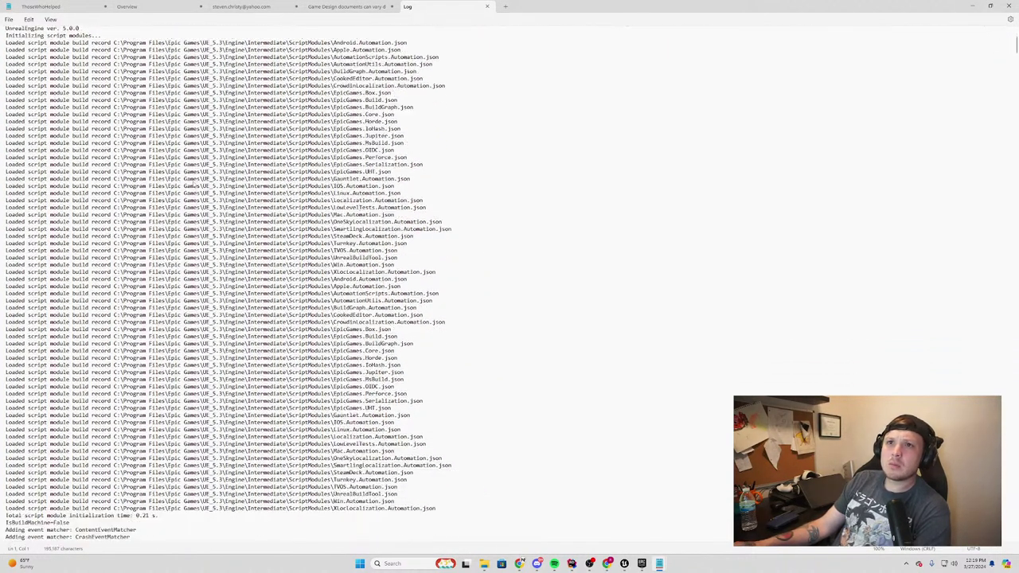
scroll(510, 286, down, 12)
scroll(194, 186, down, 12)
scroll(193, 186, up, 4)
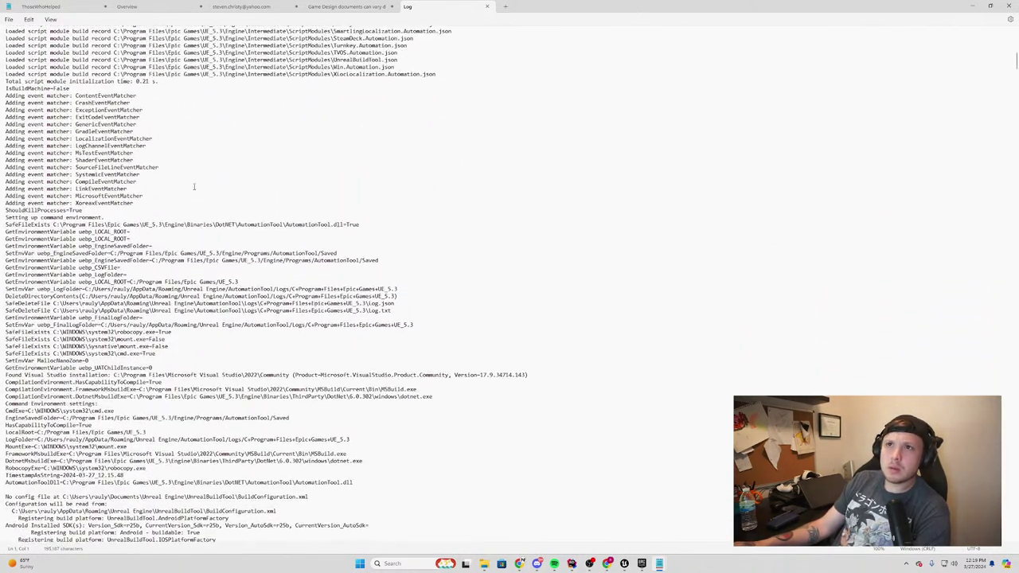
scroll(193, 186, down, 3)
scroll(194, 186, down, 5)
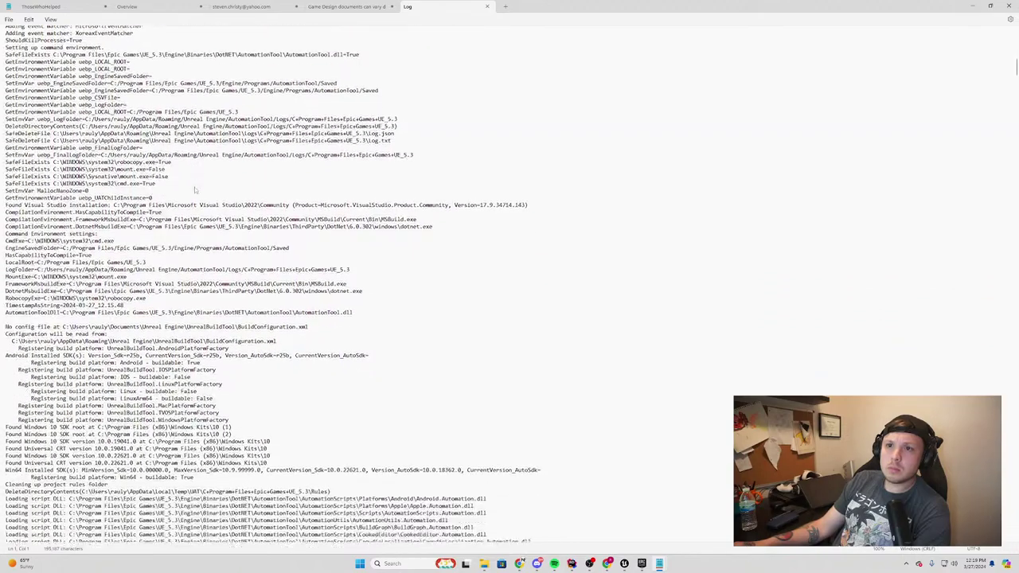
scroll(194, 186, down, 7)
scroll(195, 190, down, 8)
scroll(195, 189, down, 1)
scroll(195, 190, down, 4)
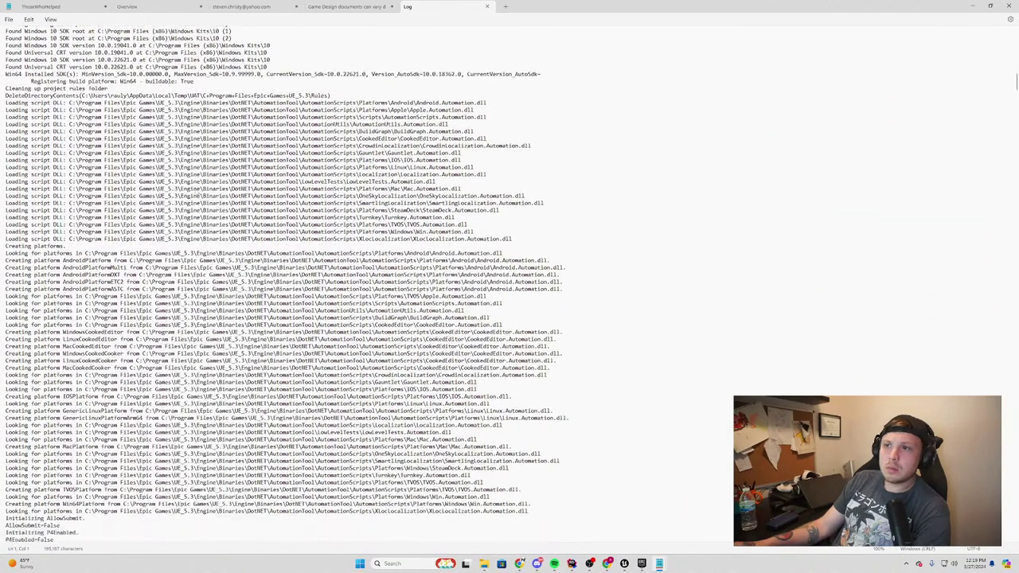
scroll(230, 199, down, 10)
scroll(273, 213, down, 15)
scroll(273, 212, down, 5)
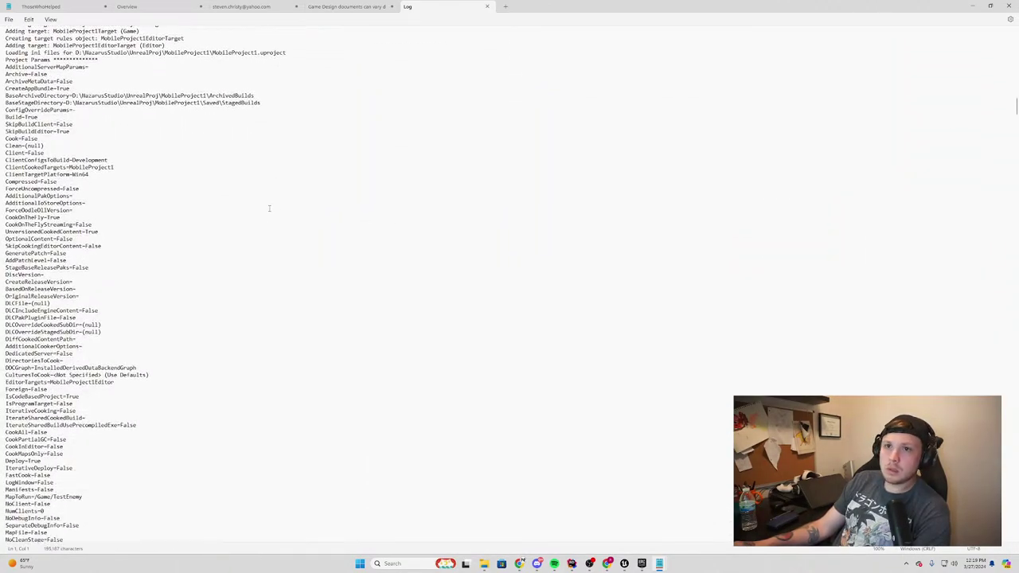
scroll(265, 217, down, 11)
scroll(265, 217, down, 8)
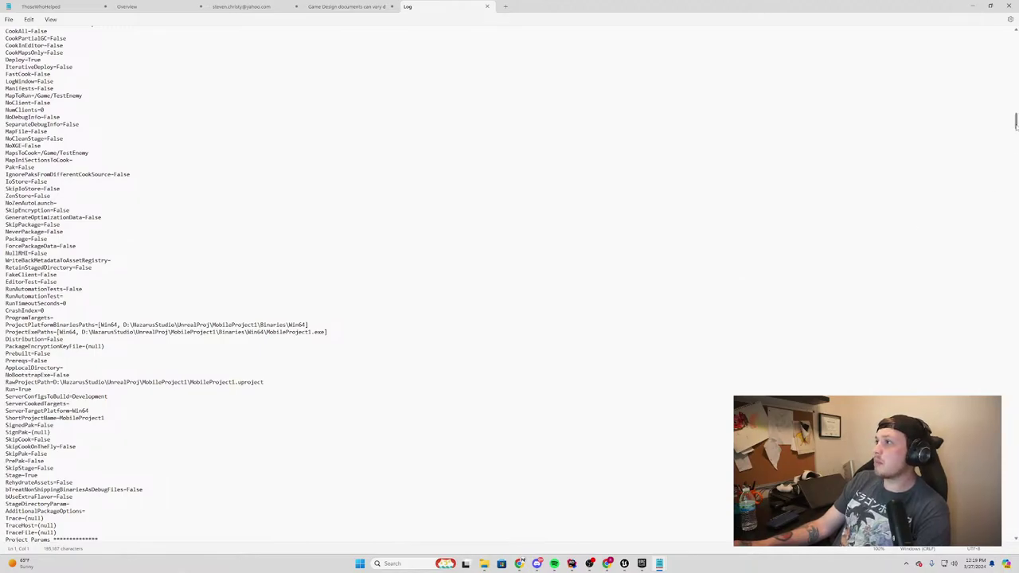
drag(1016, 121, 1016, 527)
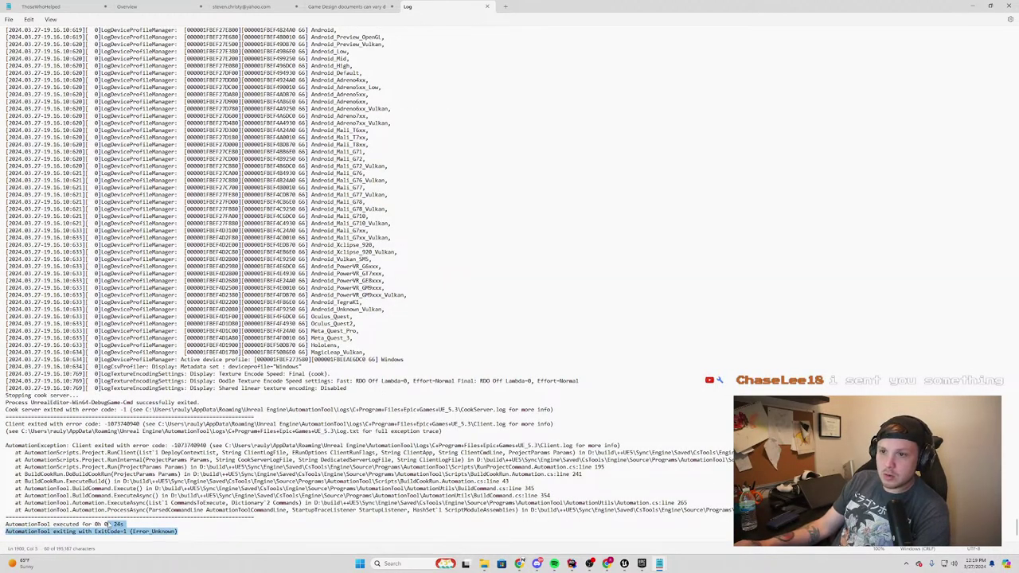
Select the log's closing error lines up through the HoudiniEngine entries, then switch away
mouse_move(108, 524)
mouse_down()
mouse_move(115, 491)
mouse_move(85, 140)
mouse_up()
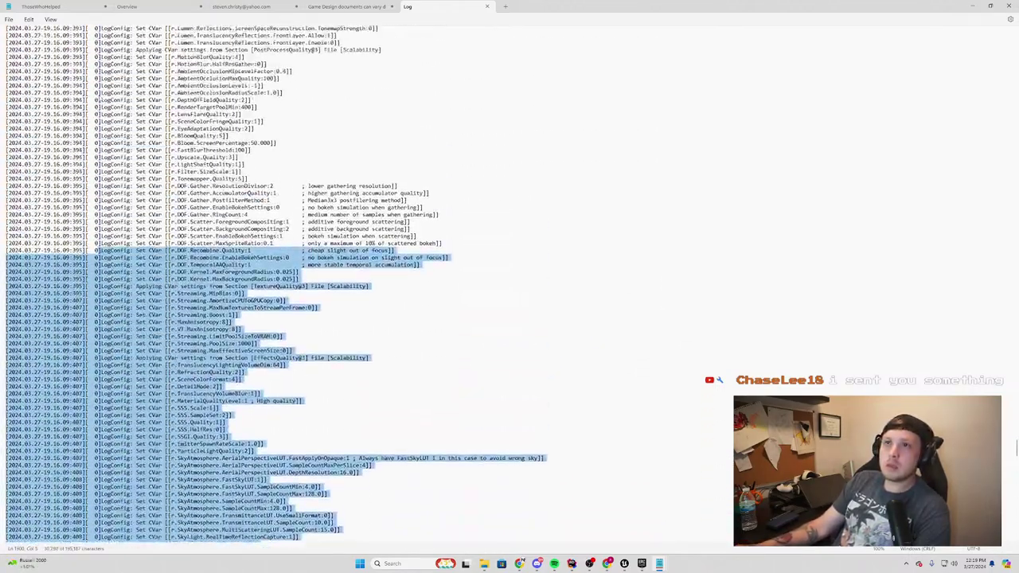
mouse_move(86, 140)
mouse_down()
mouse_move(115, 182)
mouse_move(6, 188)
mouse_move(59, 109)
mouse_move(71, 66)
mouse_up()
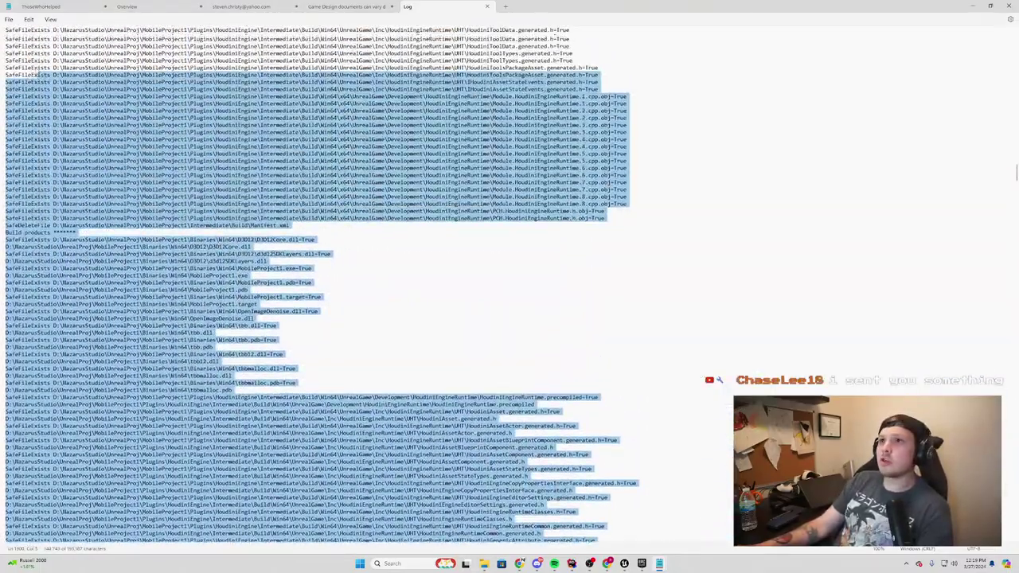
mouse_move(72, 66)
mouse_down()
mouse_move(53, 172)
mouse_move(64, 226)
mouse_move(67, 57)
mouse_move(5, 35)
mouse_up()
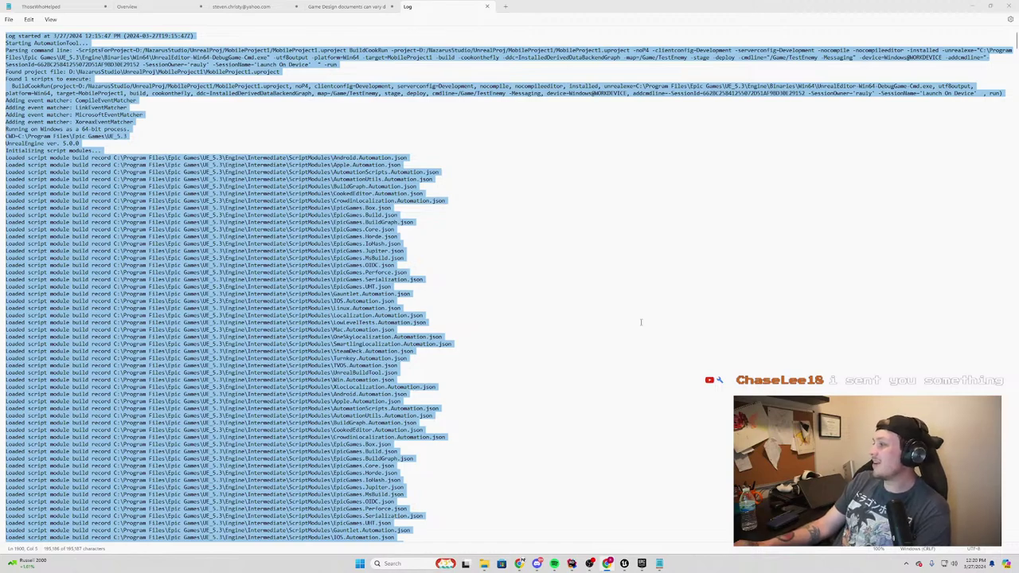
key(alt+Tab)
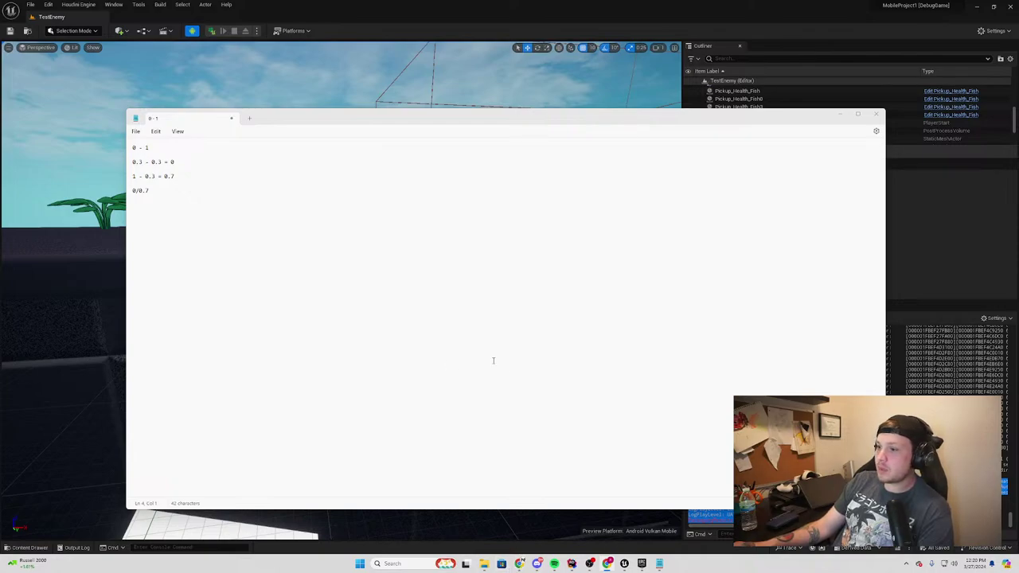
Close the 0 - 1 note without saving, then bring Discord's general channel to the front
key(ctrl+w)
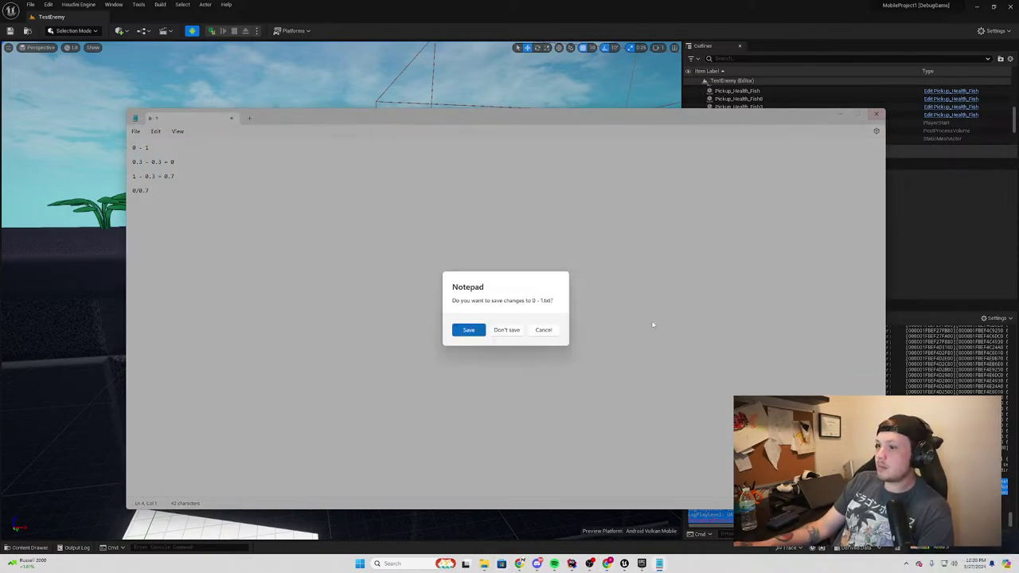
click(507, 329)
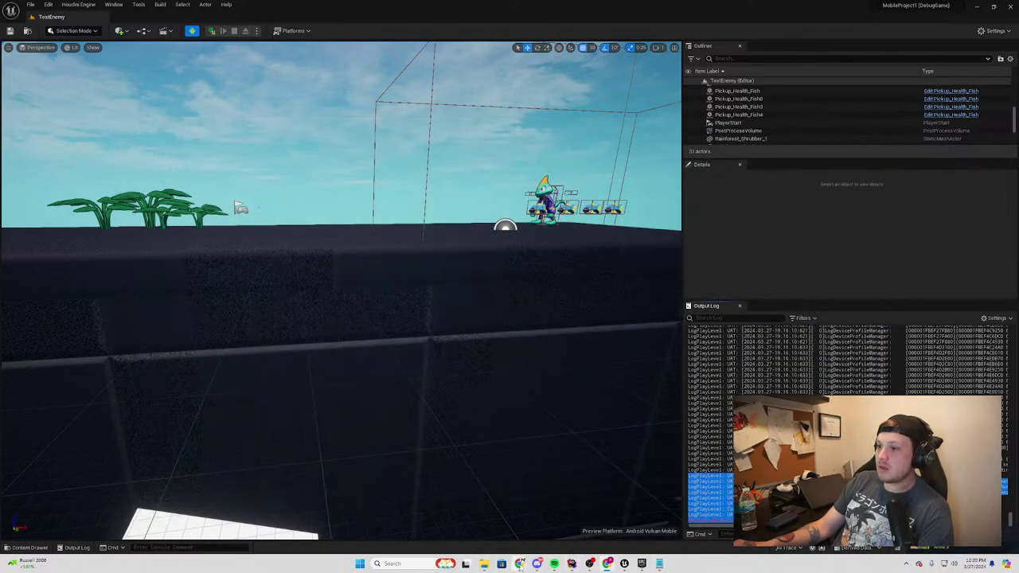
mouse_move(519, 564)
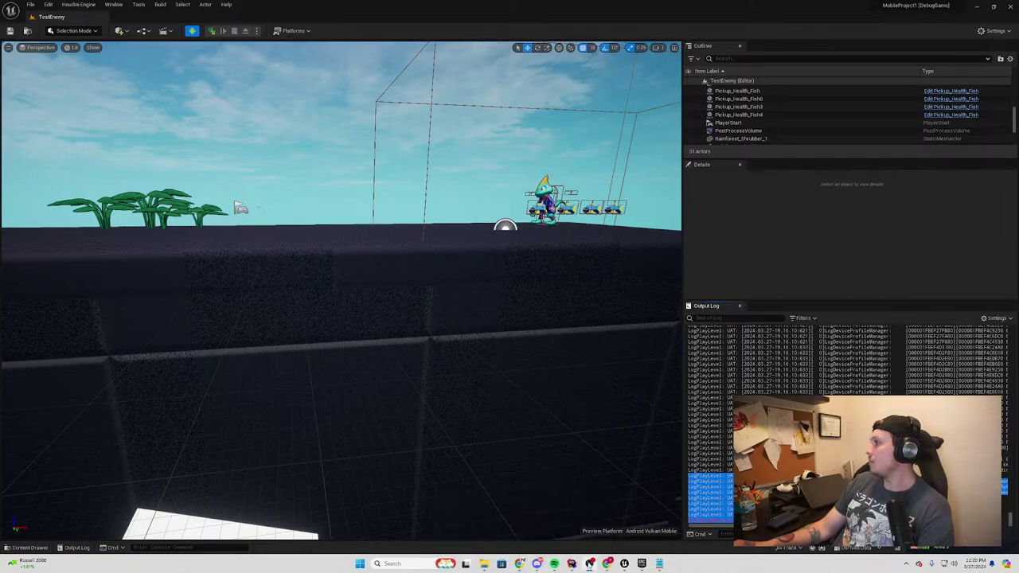
click(536, 564)
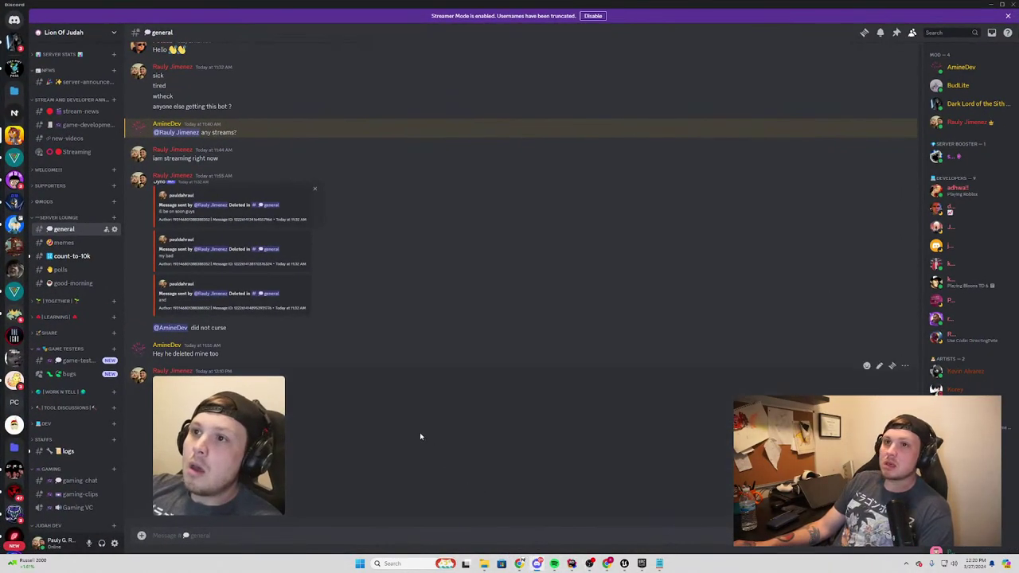
Read the viewer's direct message in Discord, then switch back to the Android splash-screen forum thread
click(15, 44)
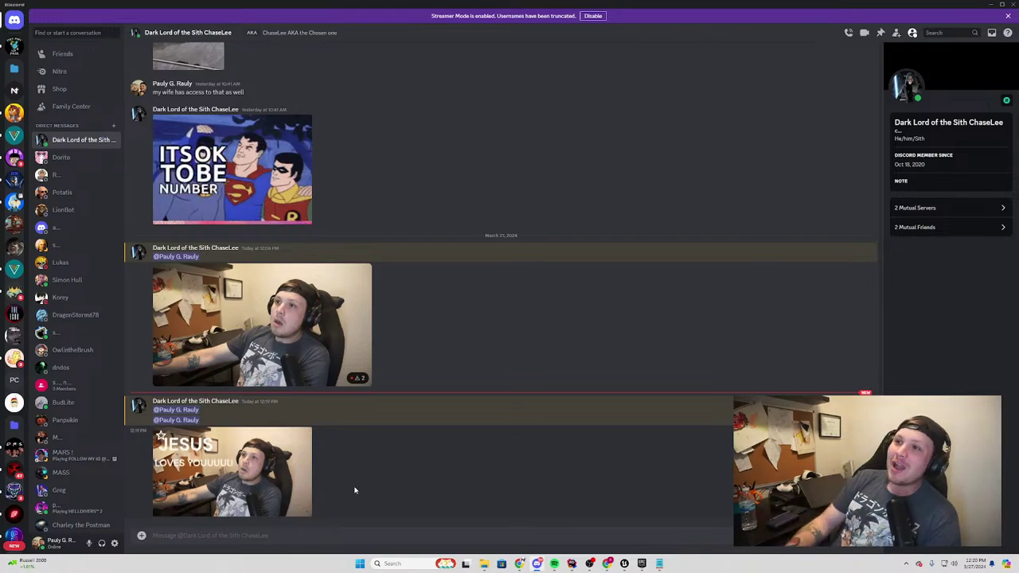
click(988, 5)
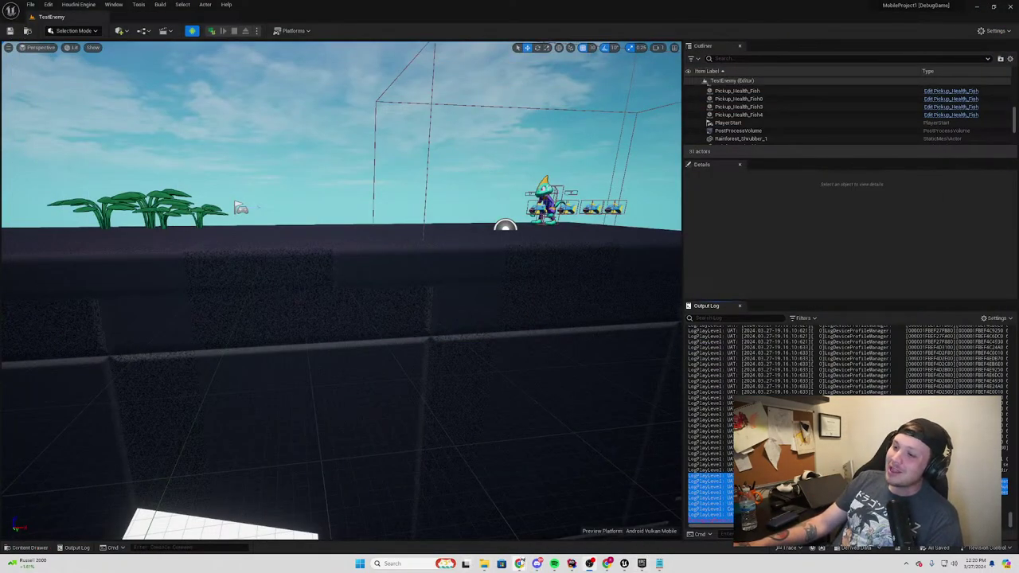
mouse_move(522, 563)
click(543, 523)
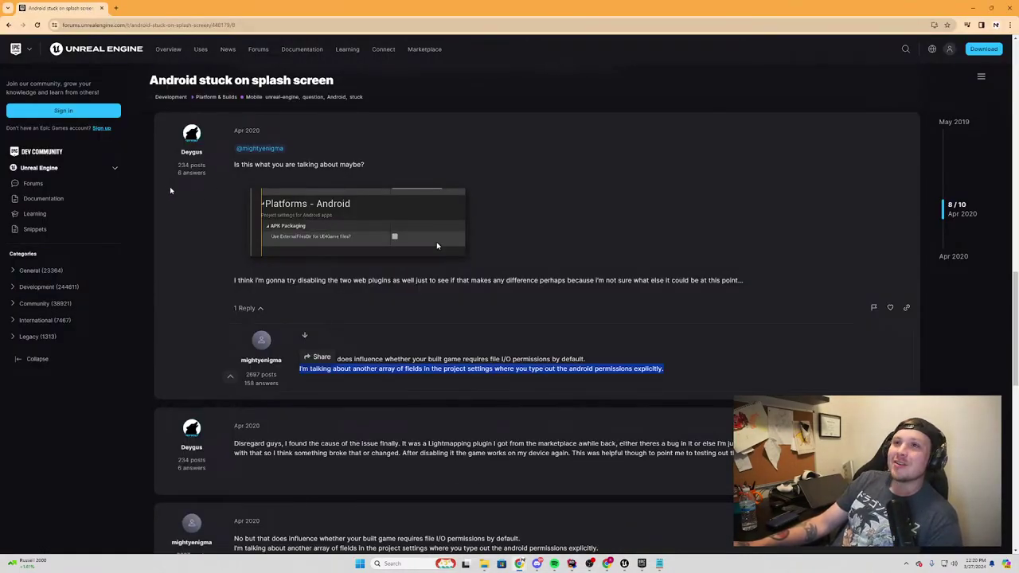
Glance over the forum thread, then switch back to the viewer's Discord conversation
scroll(170, 190, up, 5)
scroll(395, 268, down, 4)
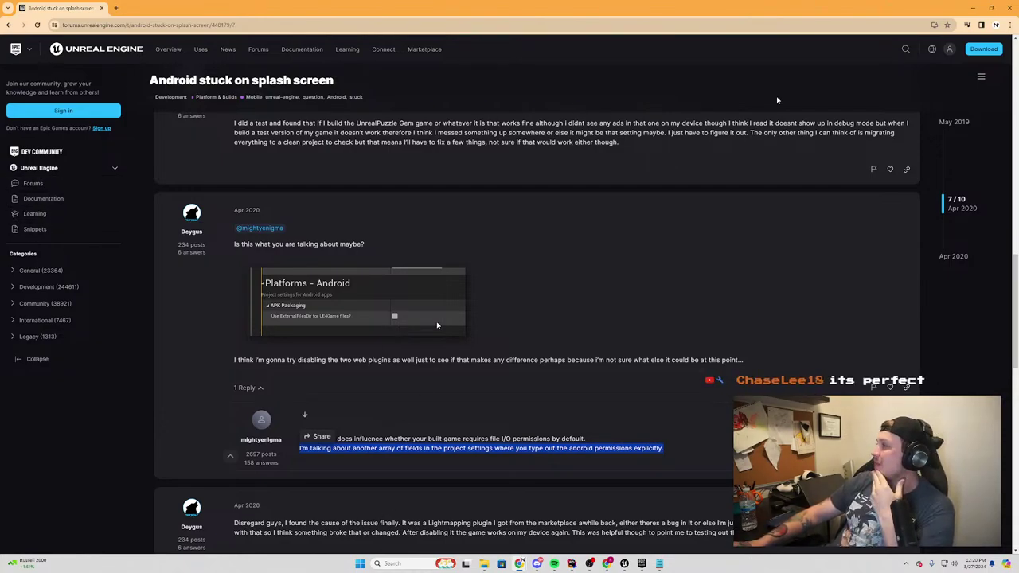
click(536, 564)
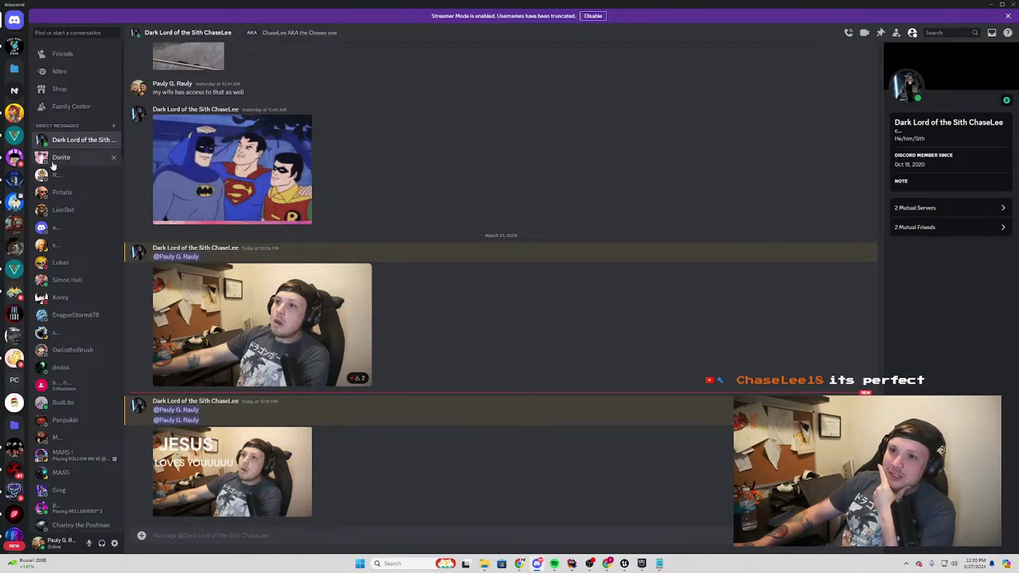
Send the favourite JESUS LOVES YOUUUU GIF to a friend's direct message
click(70, 281)
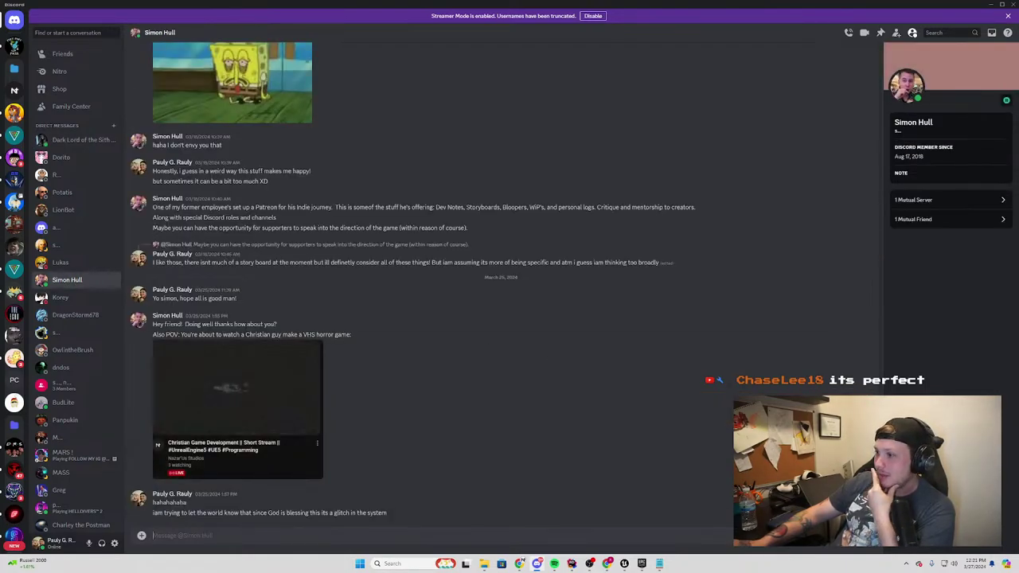
key(ctrl+e)
key(ctrl+g)
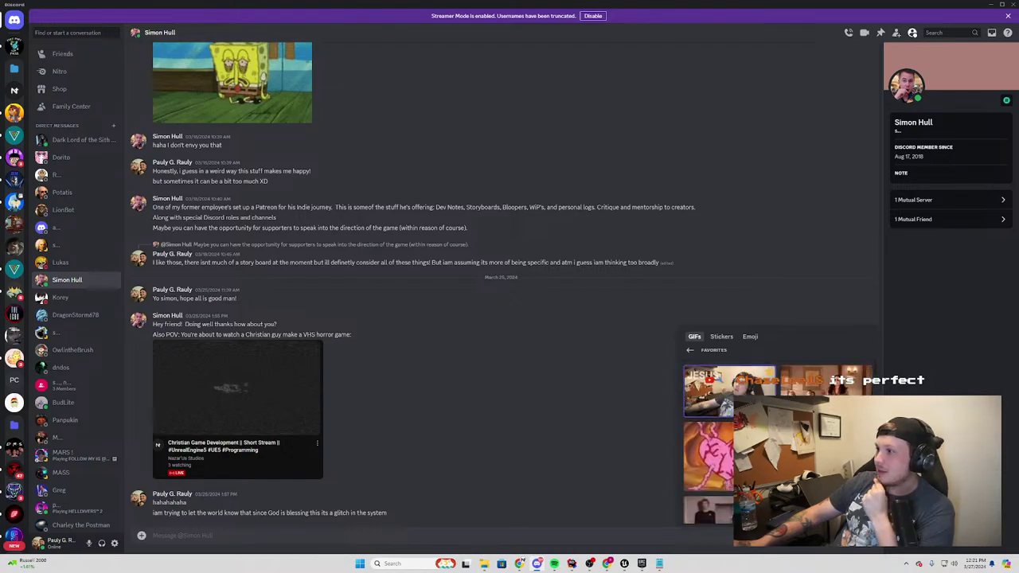
click(826, 390)
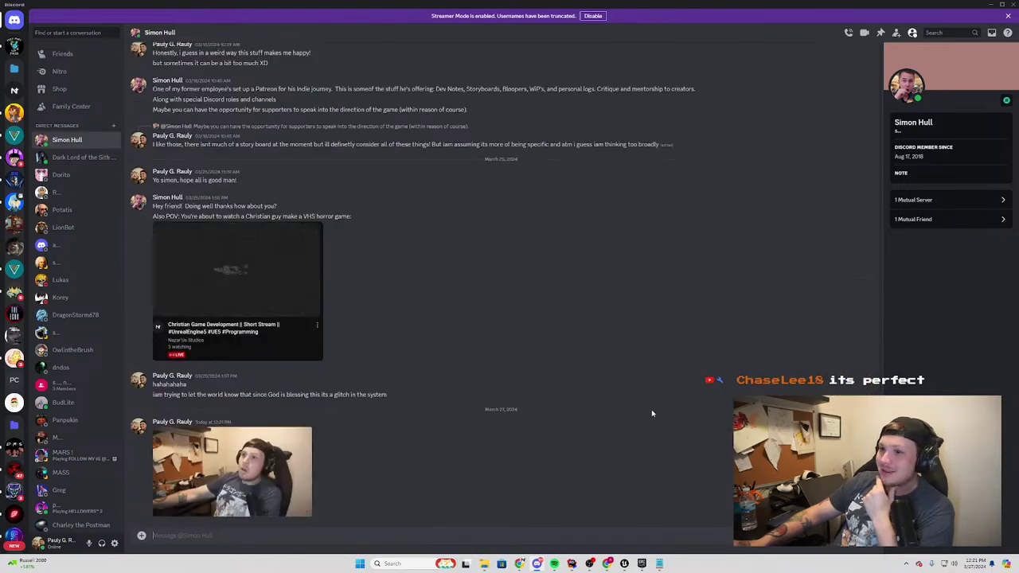
Send the friend 'This is what my chat does to me', then close Discord
click(989, 4)
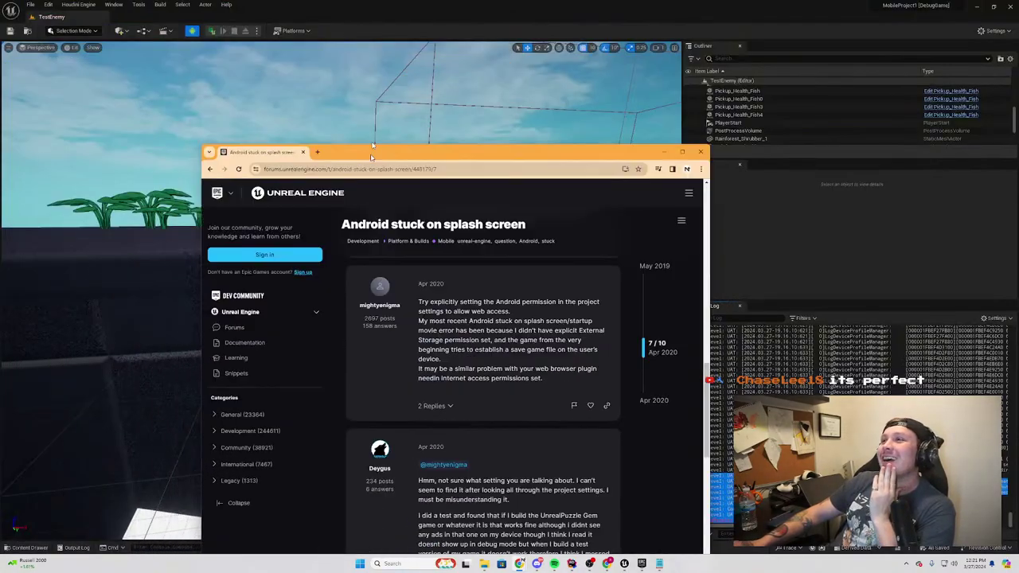
drag(182, 11, 184, 3)
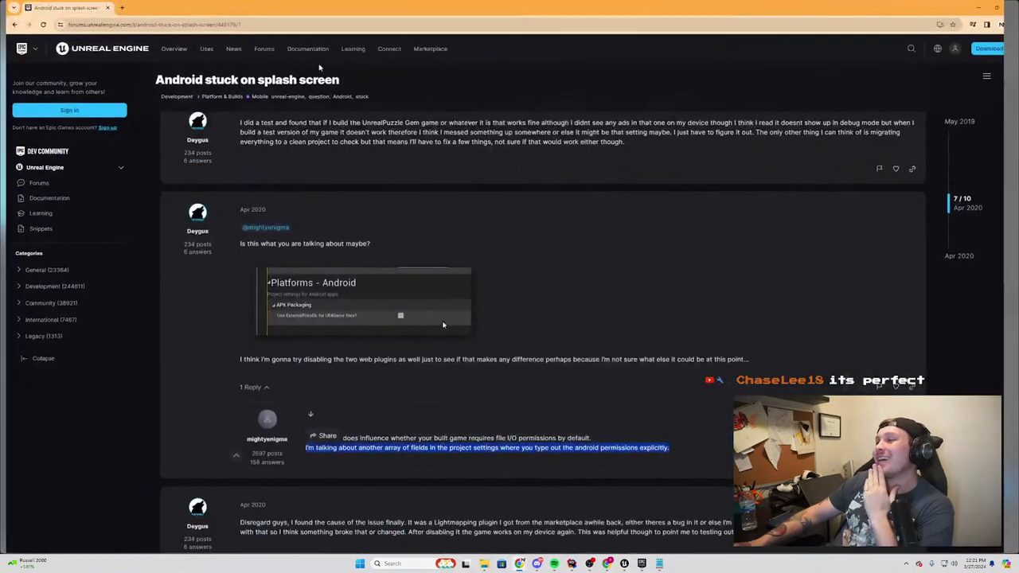
click(538, 563)
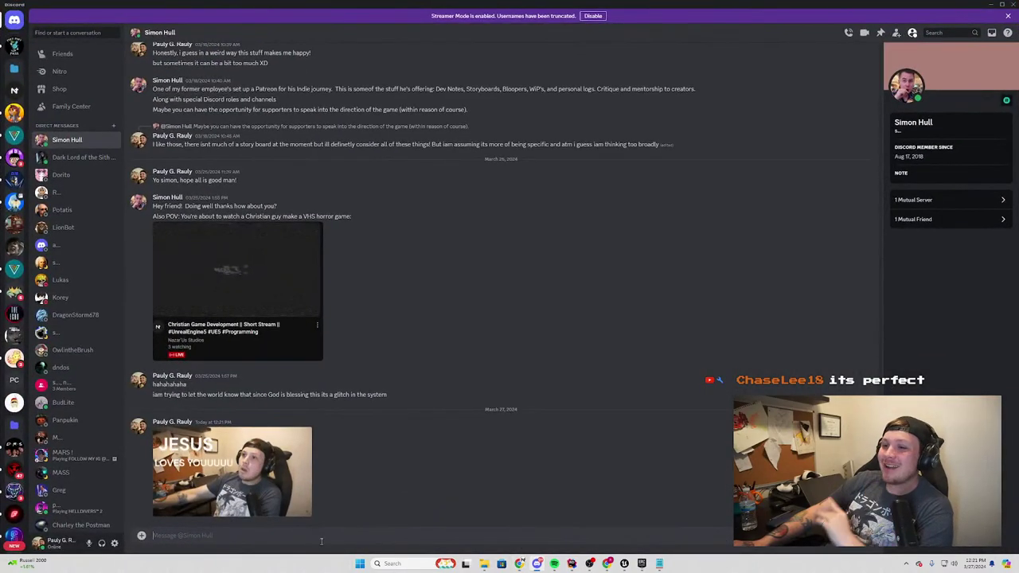
text(This is wh)
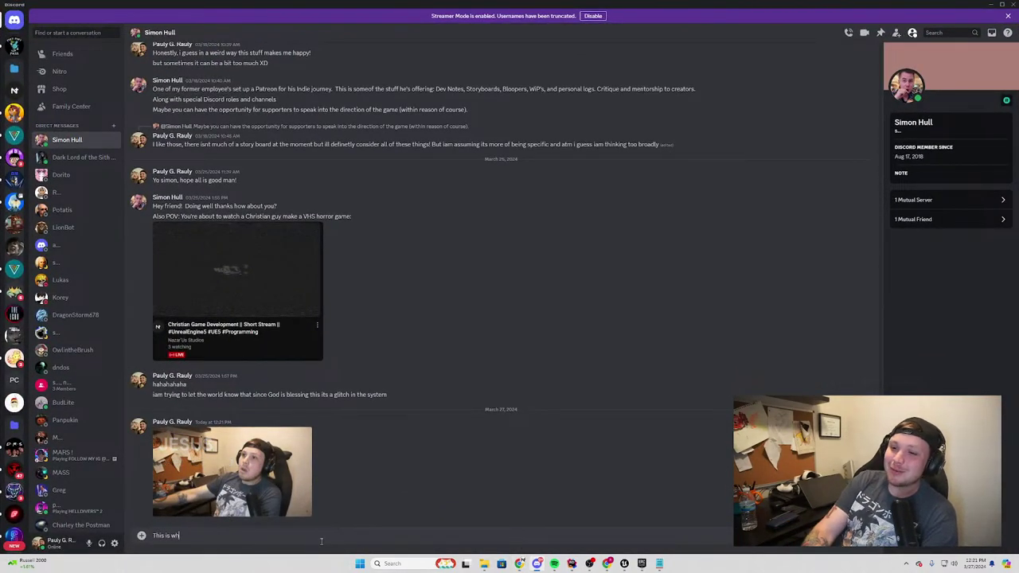
text(at my chat does)
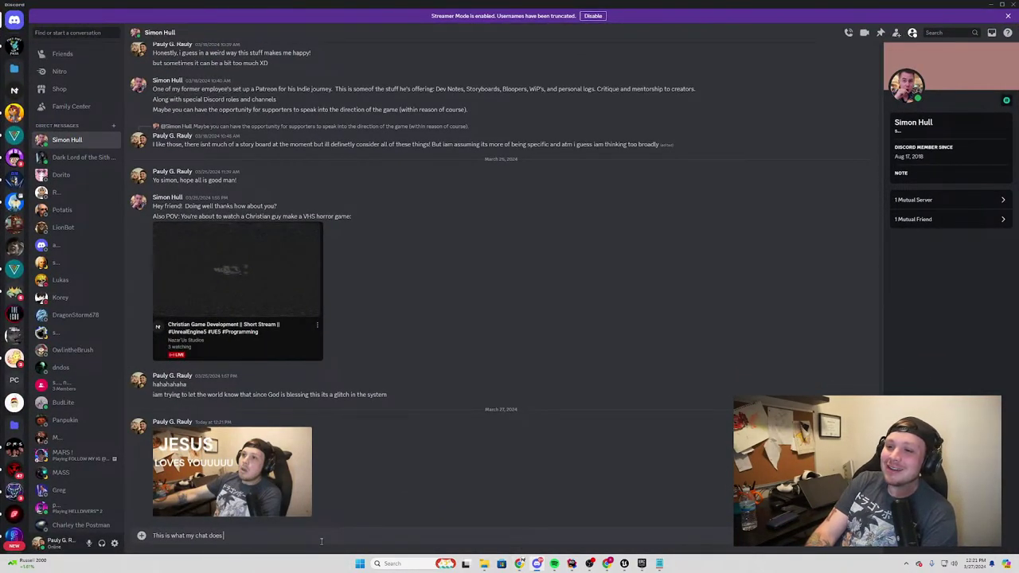
text( to me)
key(Return)
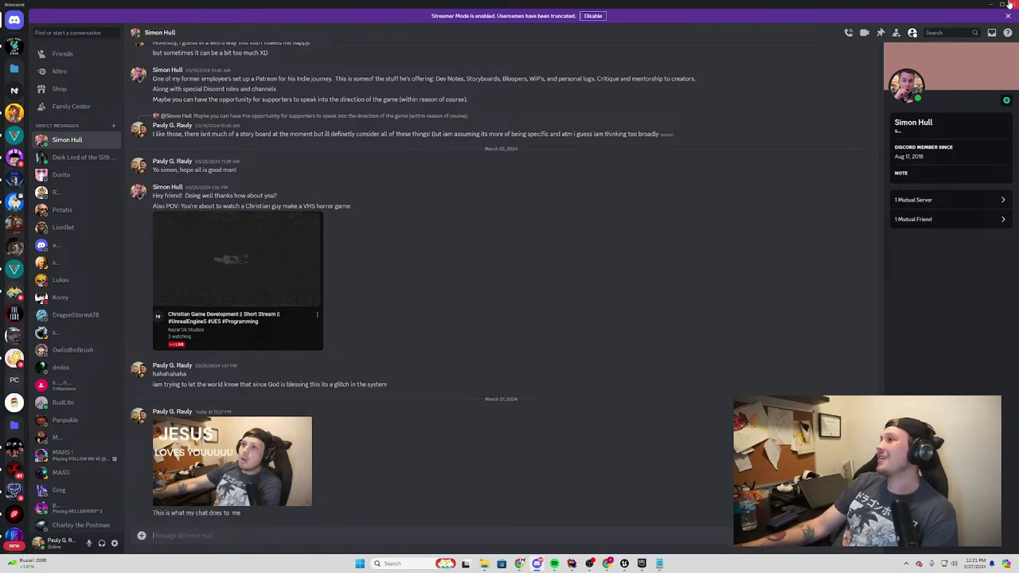
click(1010, 4)
scroll(378, 151, down, 5)
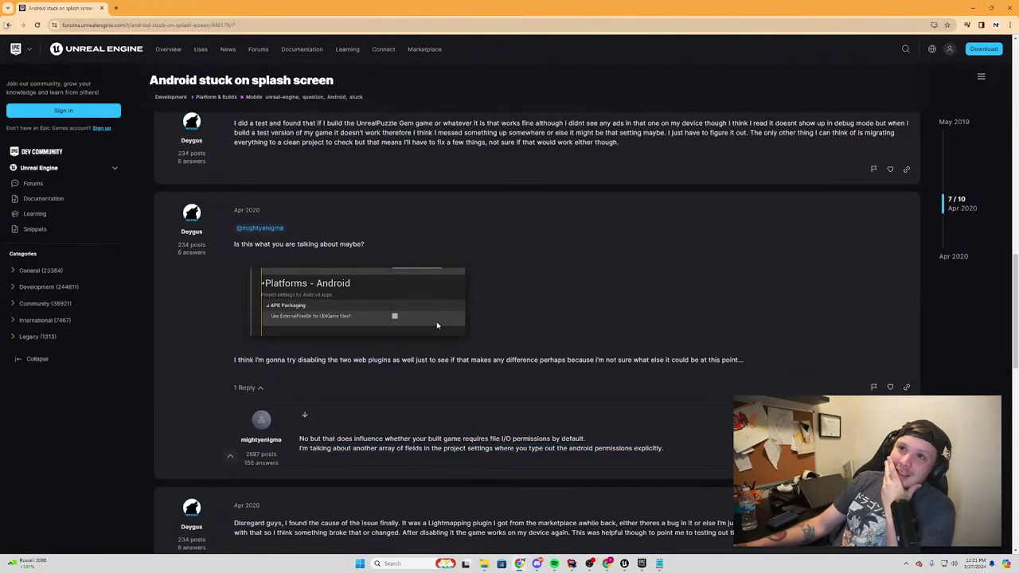
Go back to Google and search for 'Automation ue5 throwing unknown error -1'
key(alt+Left)
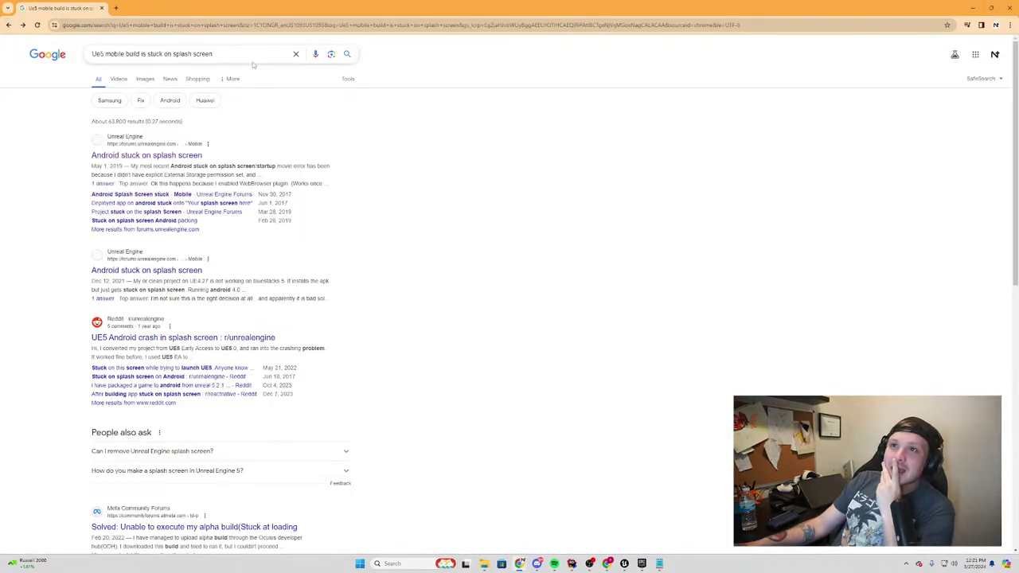
triple_click(253, 65)
click(248, 62)
triple_click(248, 66)
click(220, 72)
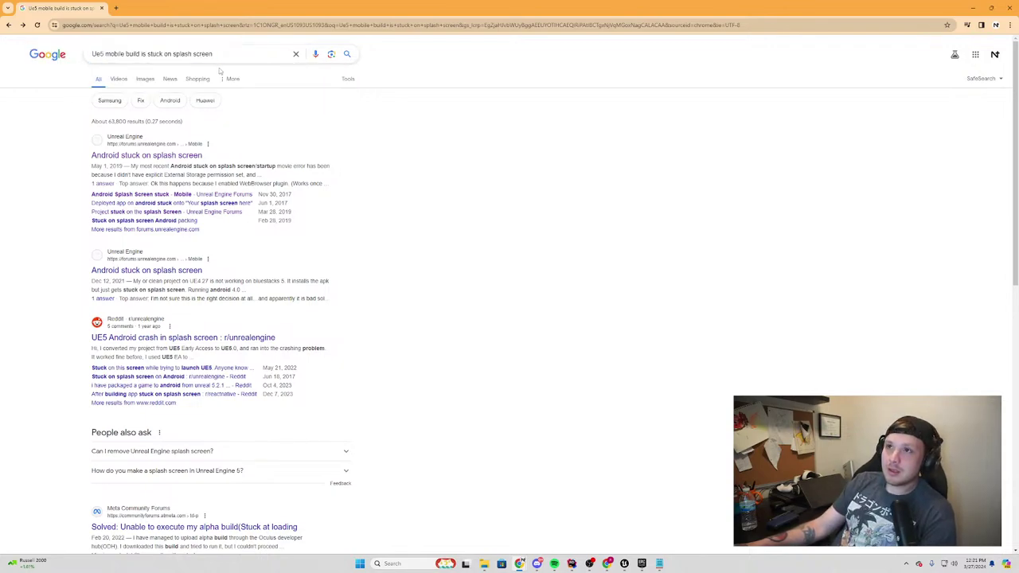
triple_click(220, 63)
text(Automation)
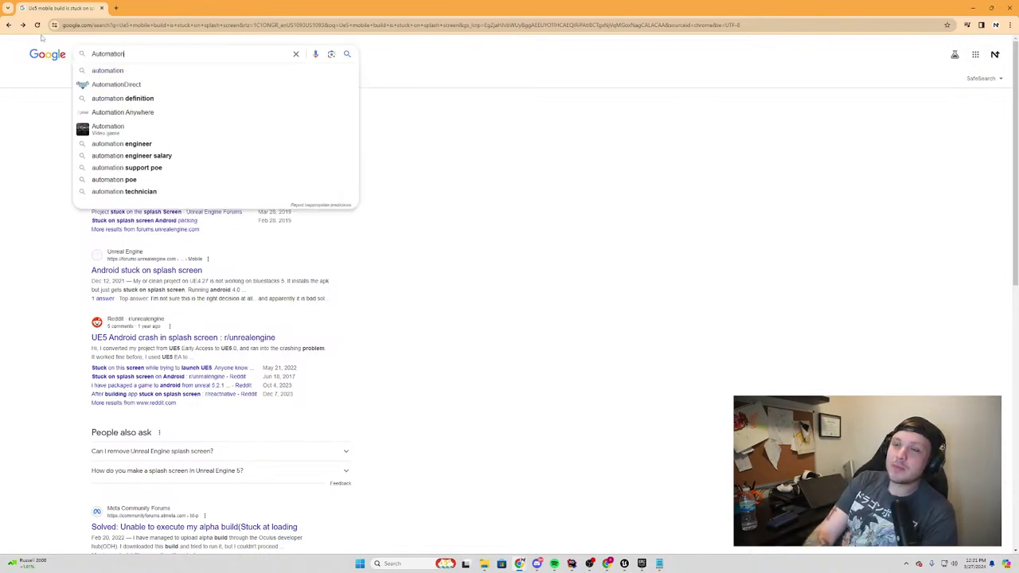
text( ue5 )
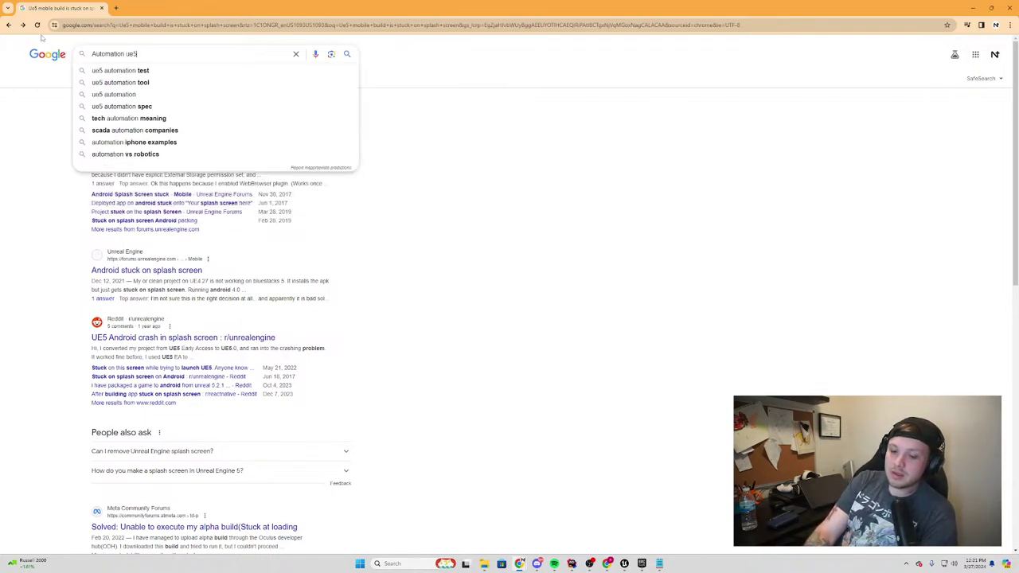
text(throwing unknow)
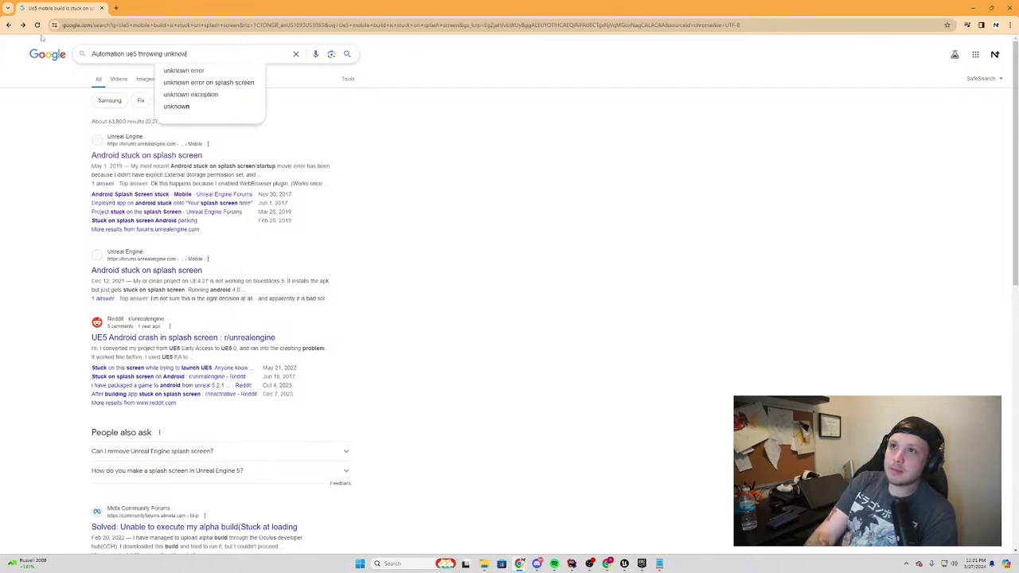
text(n error -1)
key(Return)
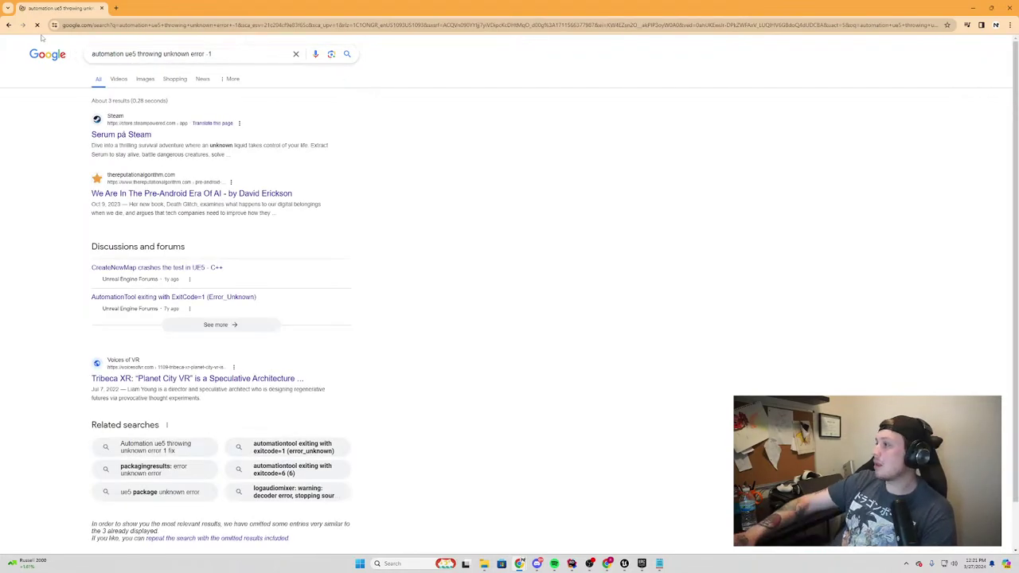
Move 'ue5' to the end of the query and search again
click(231, 56)
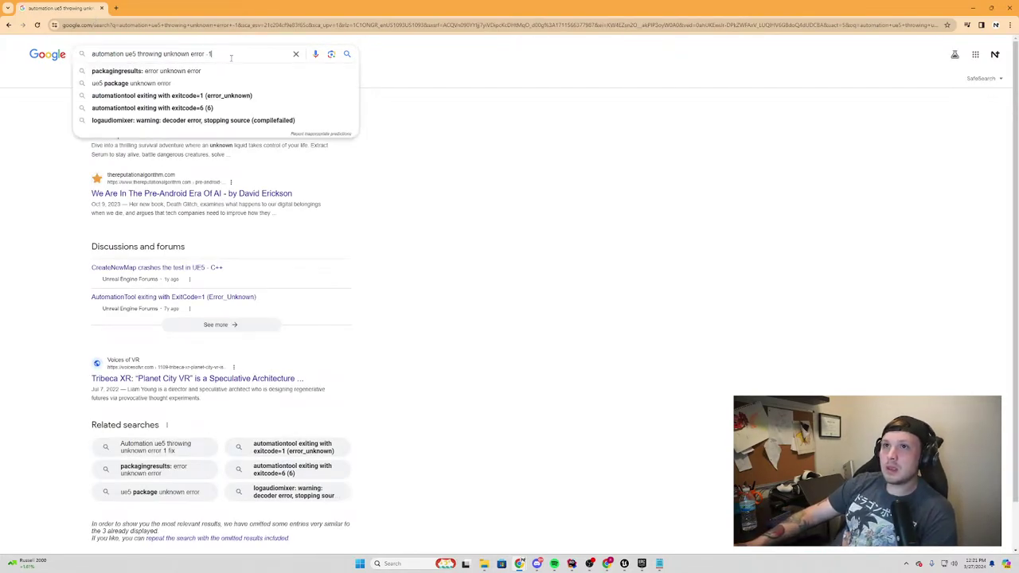
text( ue5)
key(Return)
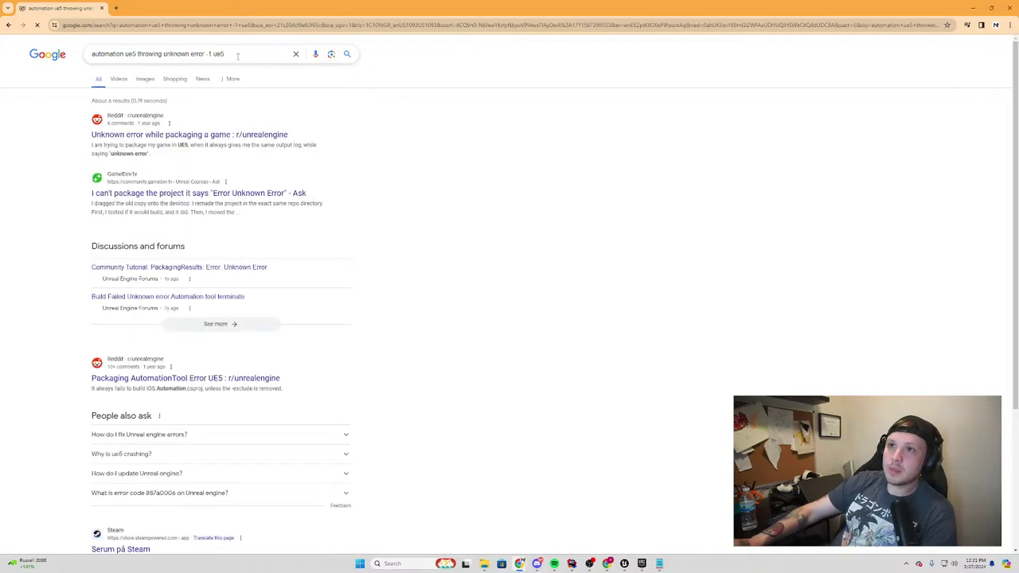
click(125, 54)
key(BackSpace)
key(BackSpace)
key(BackSpace)
key(Return)
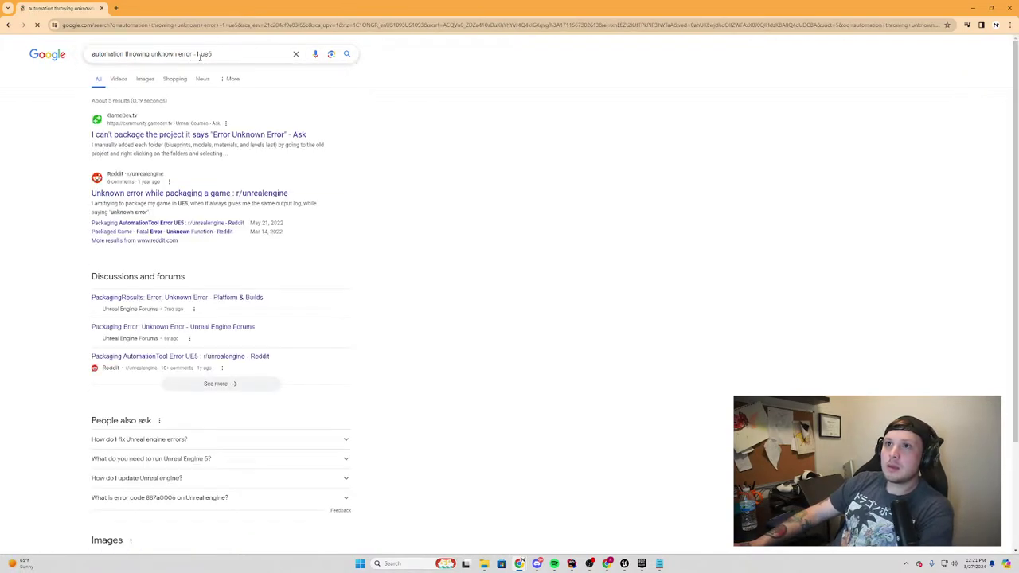
Add 'tool' after automation, rerun, and open the 'Build Failed Unknown error Automation tool terminate' thread
click(124, 54)
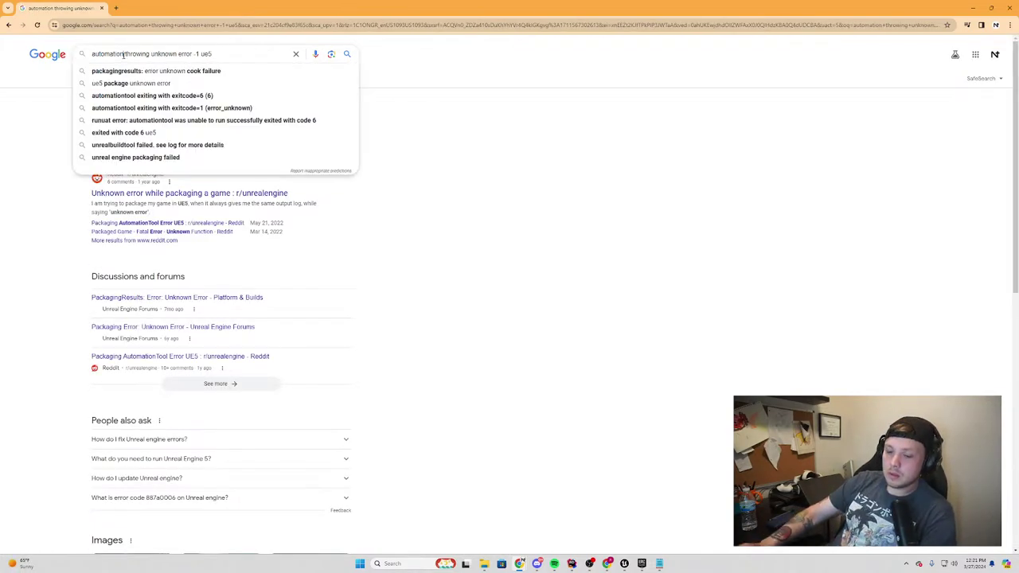
text(tool)
key(Return)
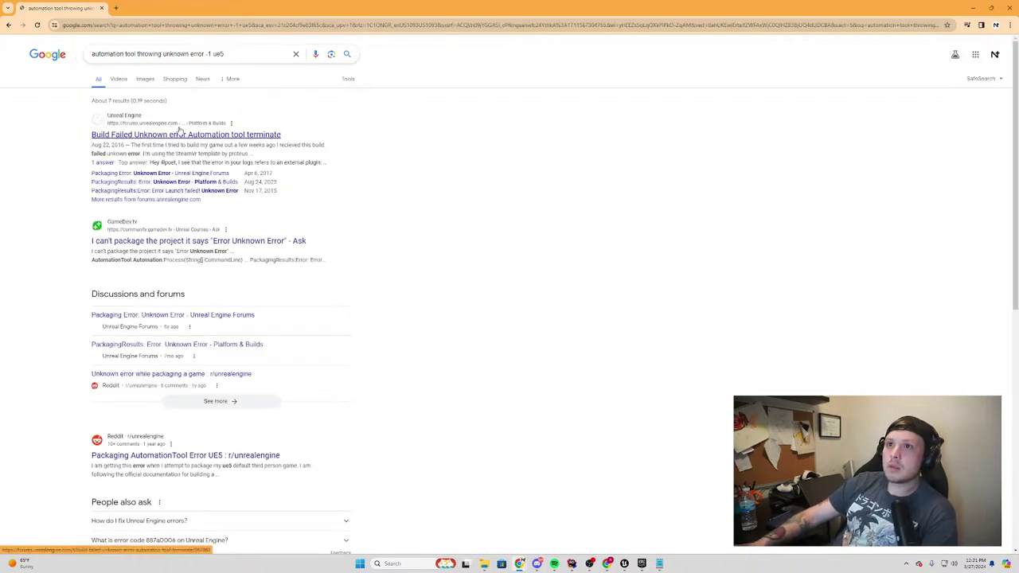
click(184, 135)
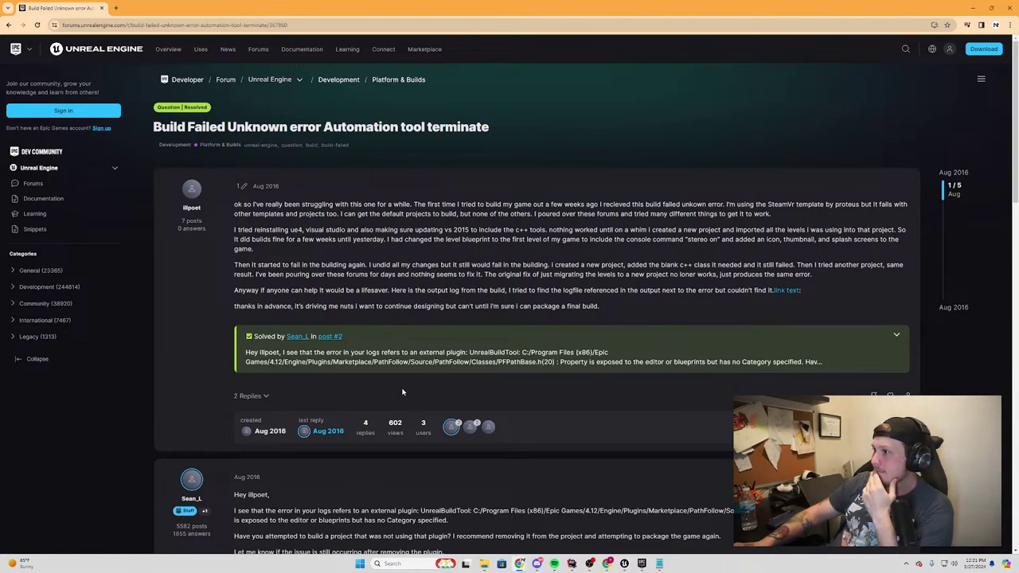
Expand the accepted answer blaming the UnrealBuildTool plugin error, then return to the Notepad log
click(896, 334)
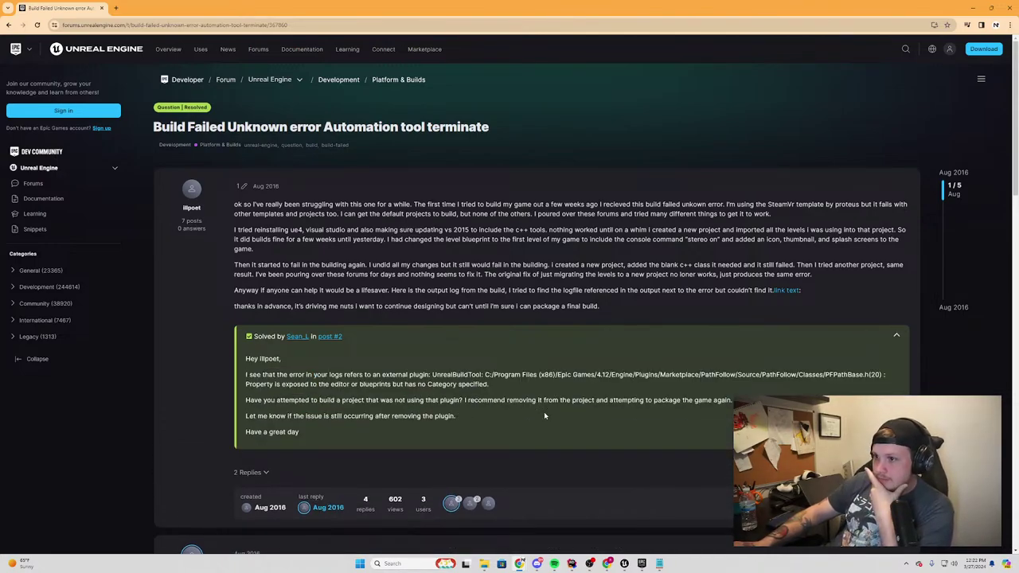
scroll(547, 421, down, 1)
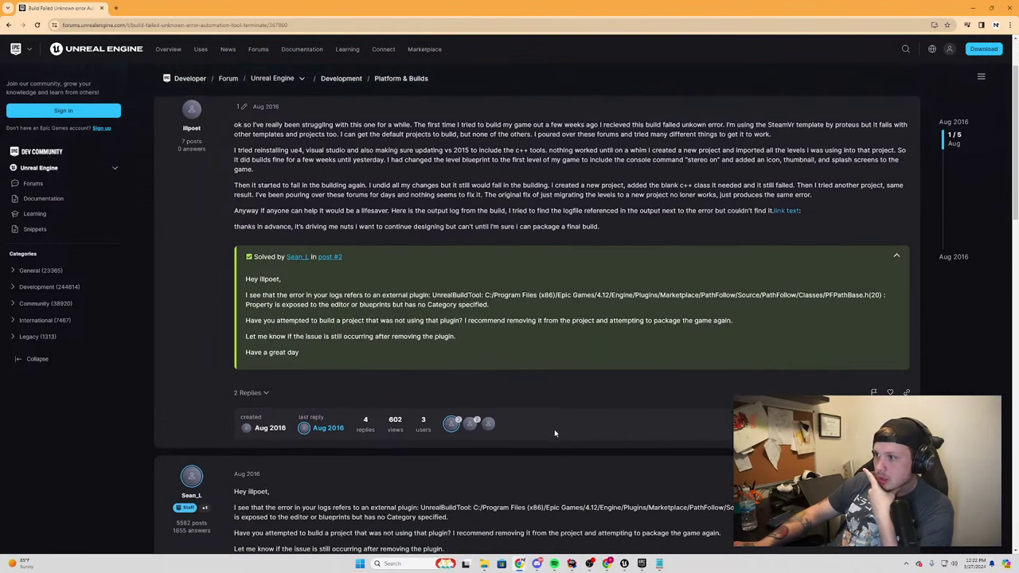
click(659, 563)
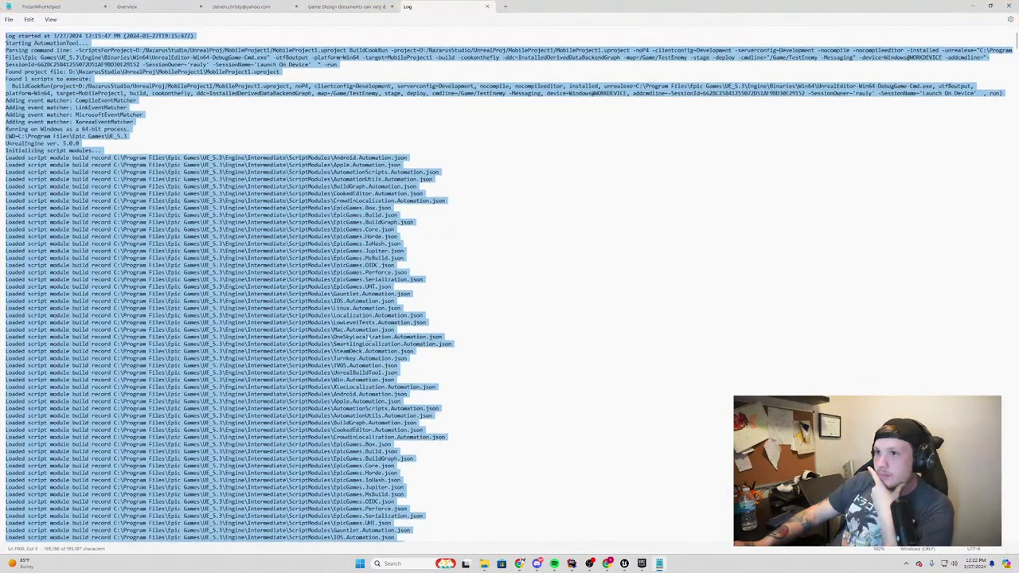
Scroll to the log's end and highlight the ExitCode=1 (Error_Unknown) lines and stack trace
click(539, 243)
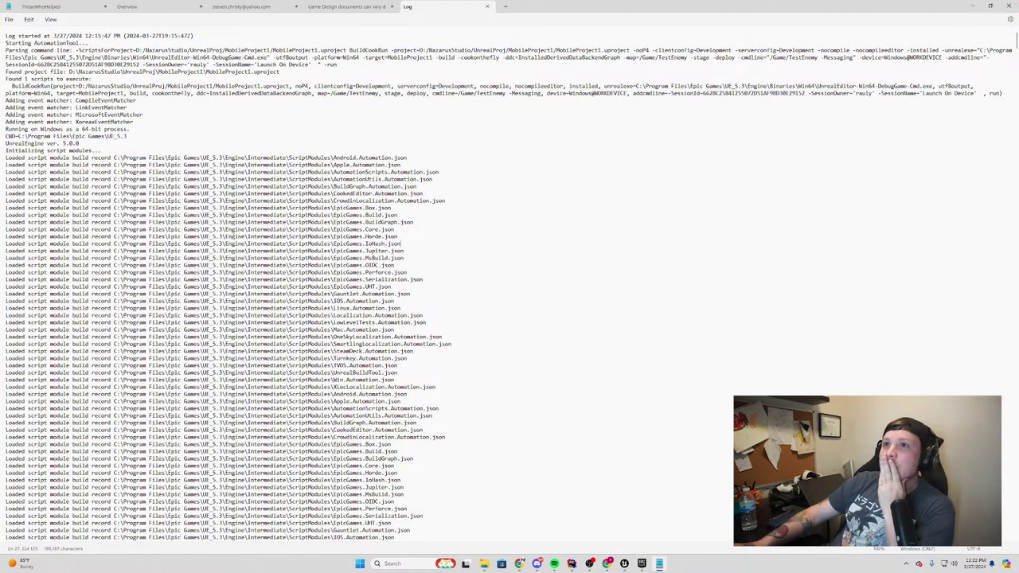
scroll(236, 239, down, 10)
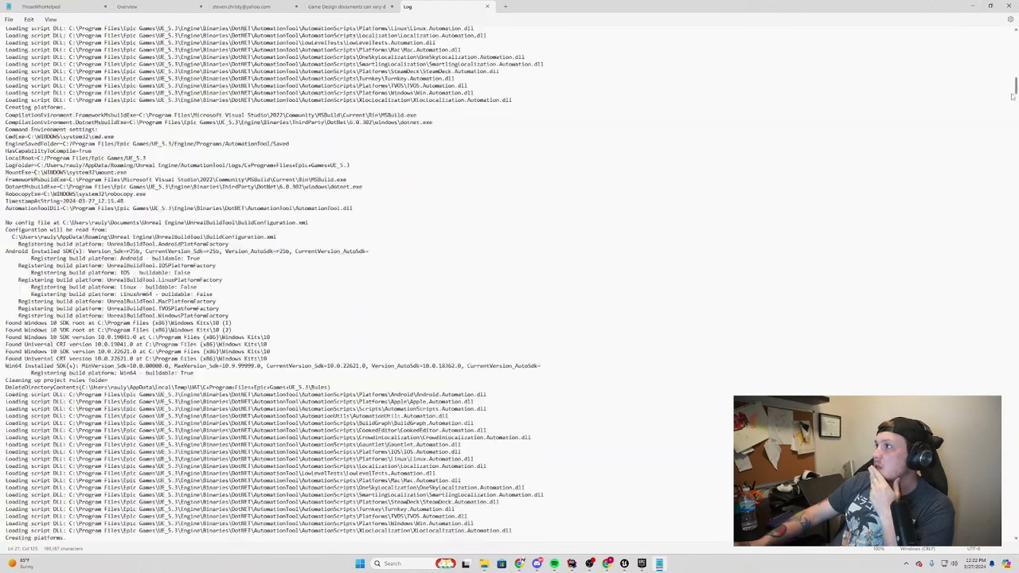
scroll(334, 407, down, 20)
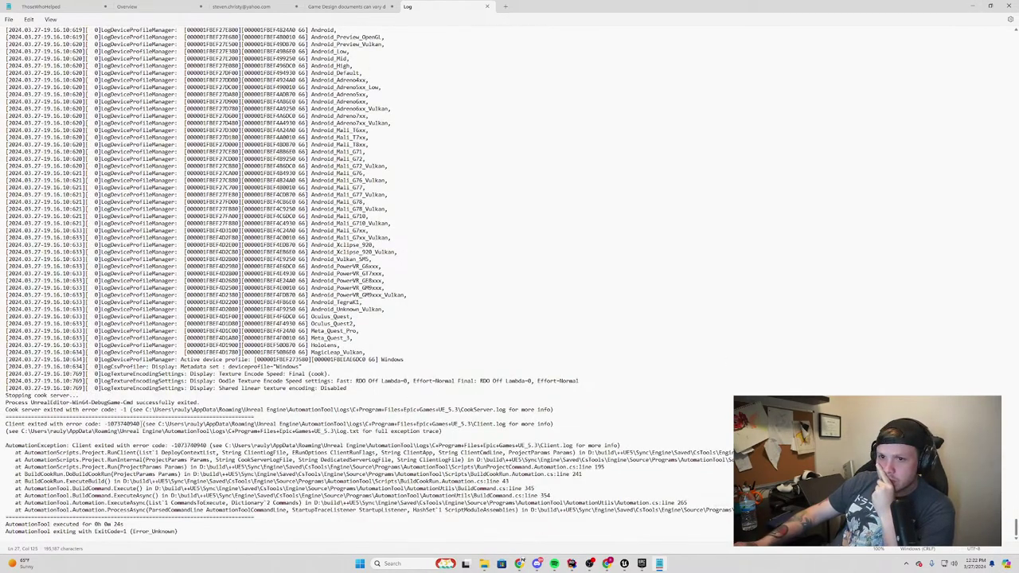
mouse_move(2, 417)
mouse_down()
mouse_move(259, 437)
mouse_move(465, 428)
mouse_move(6, 426)
mouse_move(194, 447)
mouse_move(626, 446)
mouse_up()
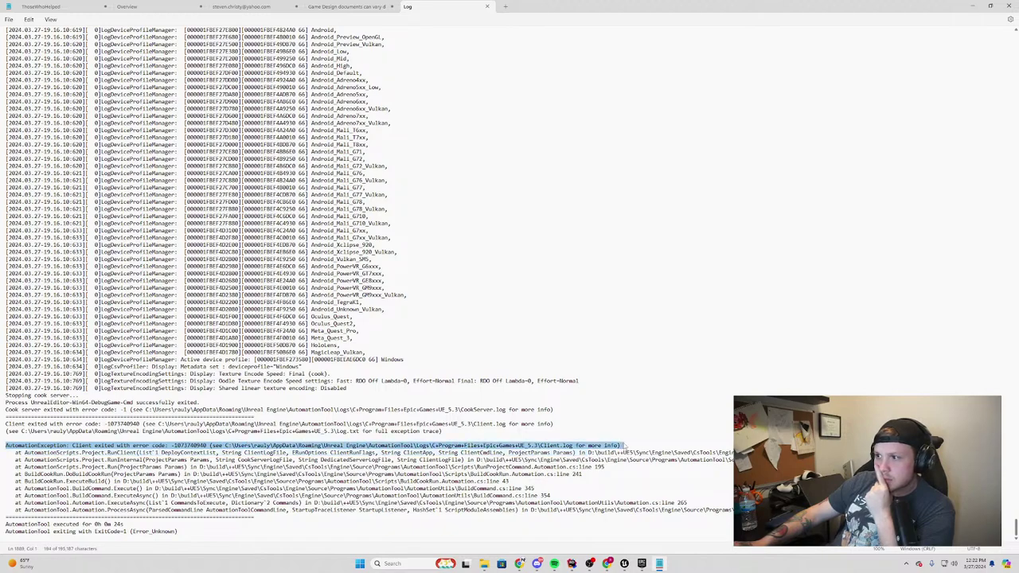
drag(16, 452, 209, 452)
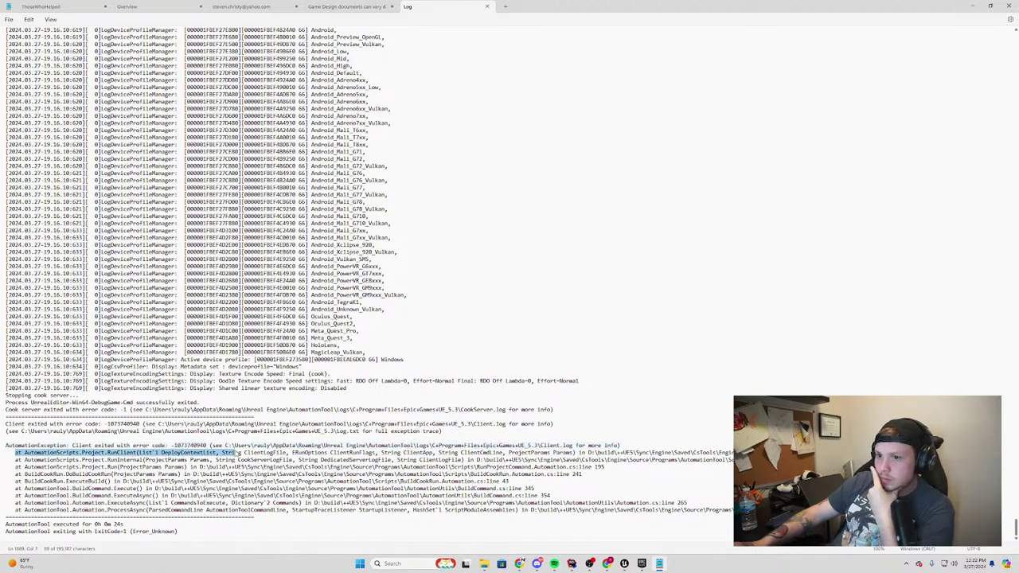
drag(239, 453, 238, 461)
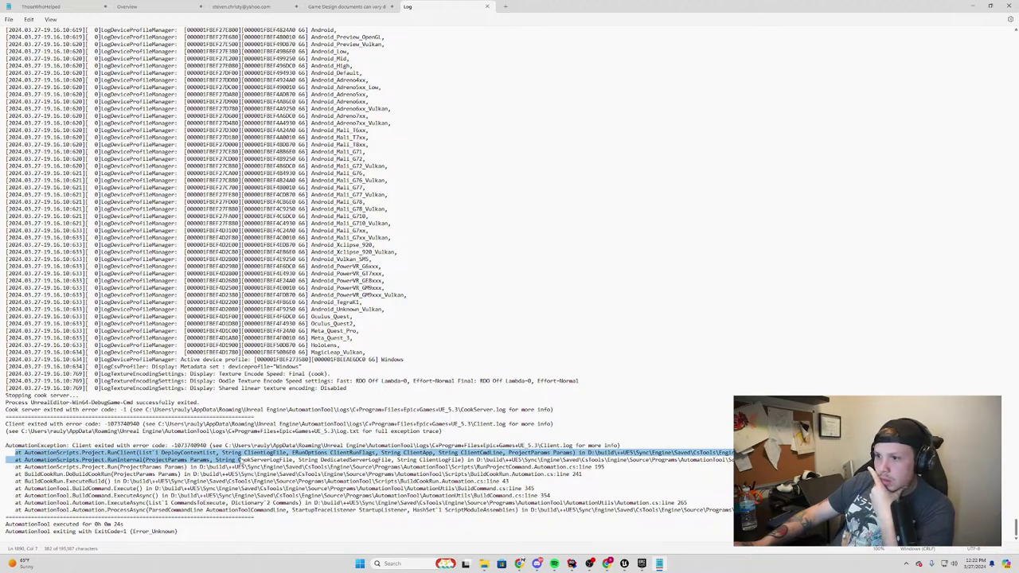
click(6, 481)
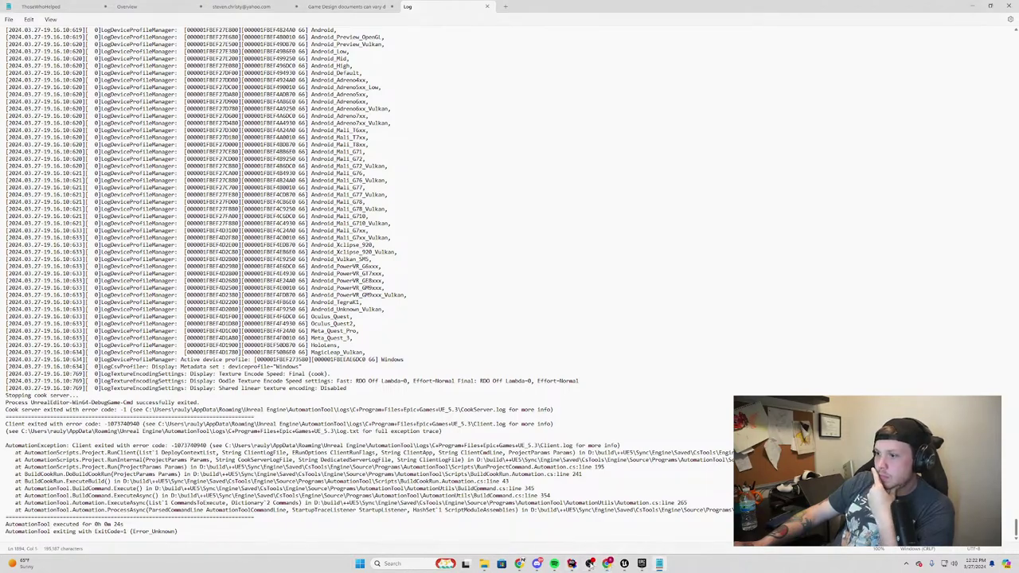
Switch back to the 'Build Failed Unknown error Automation tool terminate' forum thread in Chrome
click(537, 564)
click(536, 563)
mouse_move(519, 563)
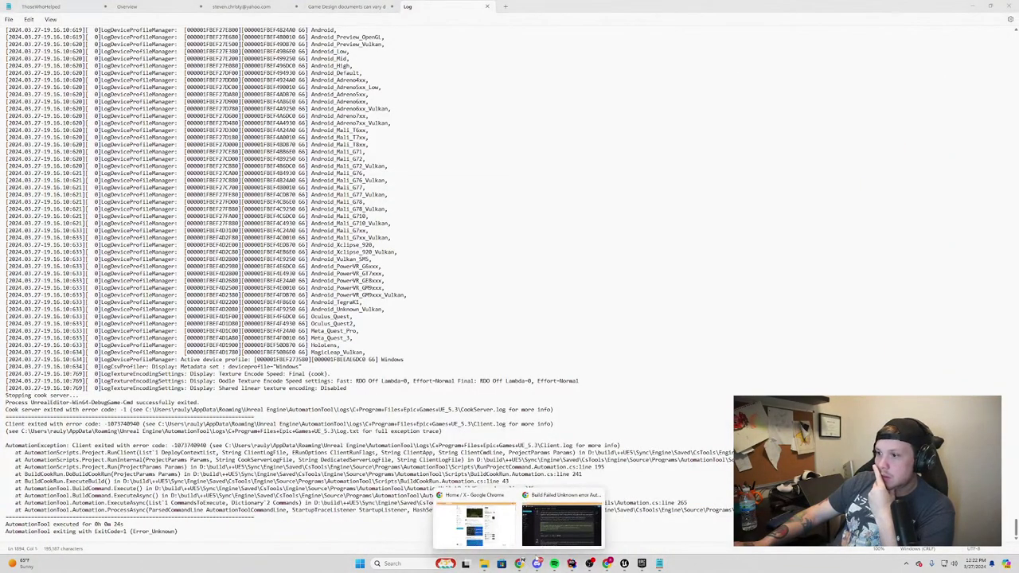
click(525, 533)
scroll(430, 358, up, 1)
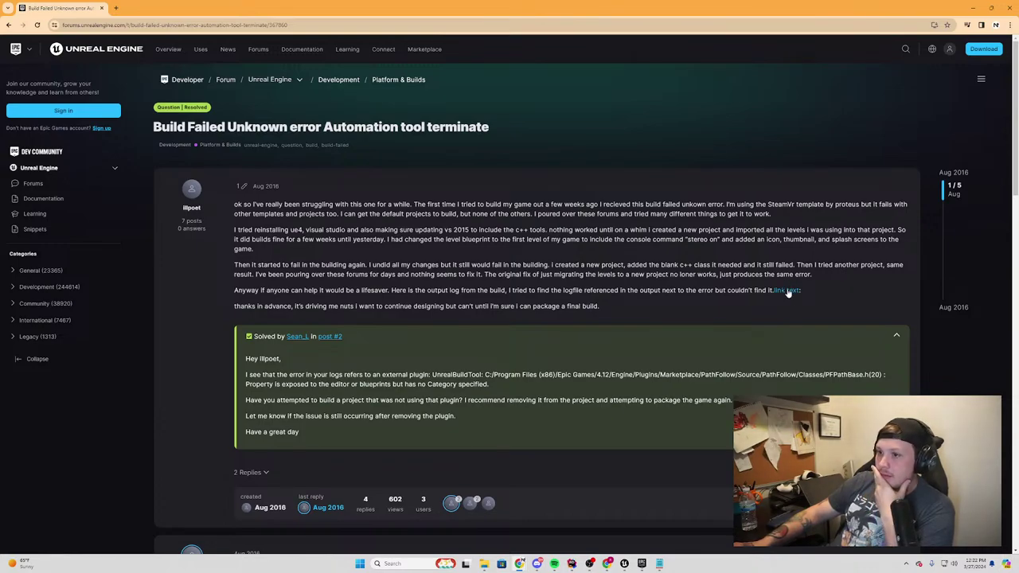
scroll(788, 292, down, 3)
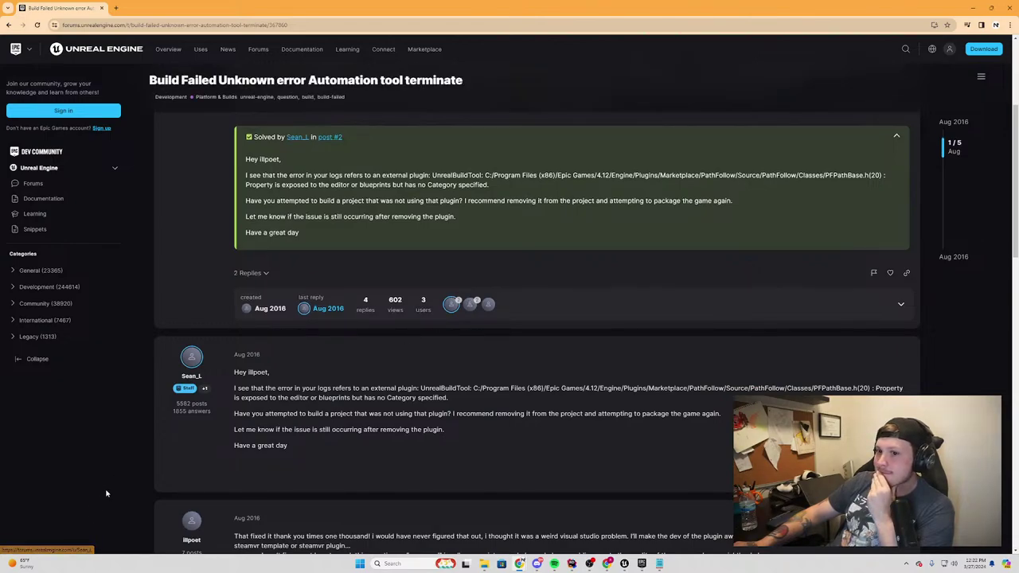
scroll(342, 390, up, 3)
scroll(574, 288, down, 3)
scroll(575, 289, up, 3)
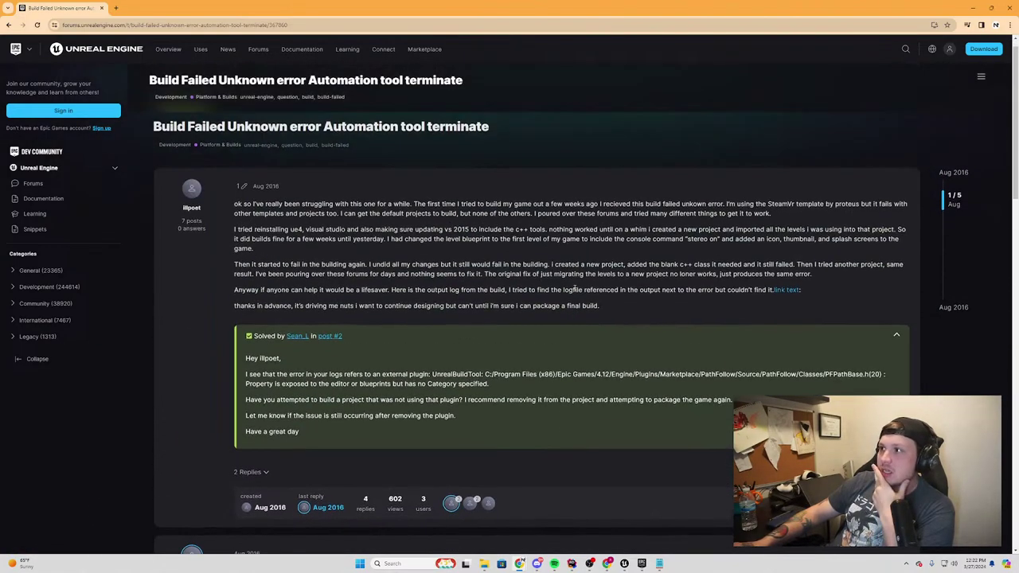
scroll(574, 336, down, 1)
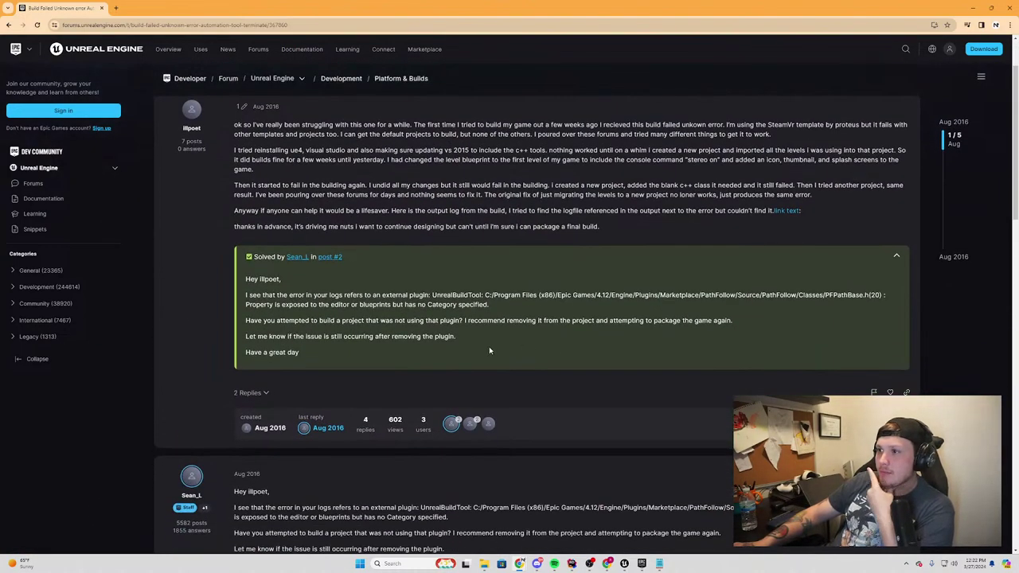
Bring the Notepad build log forward and highlight the cook server and client error-code lines
mouse_move(641, 563)
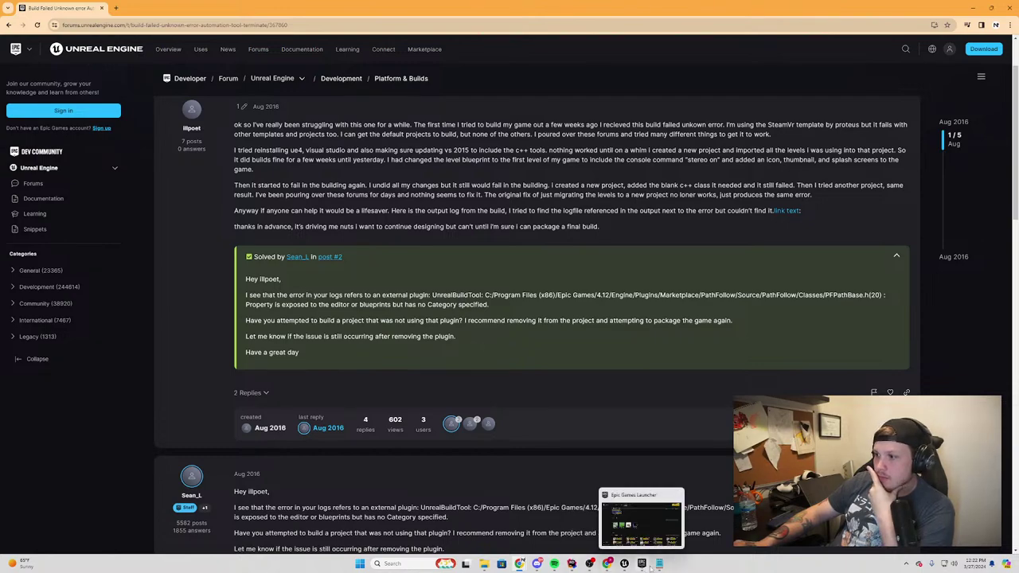
click(643, 517)
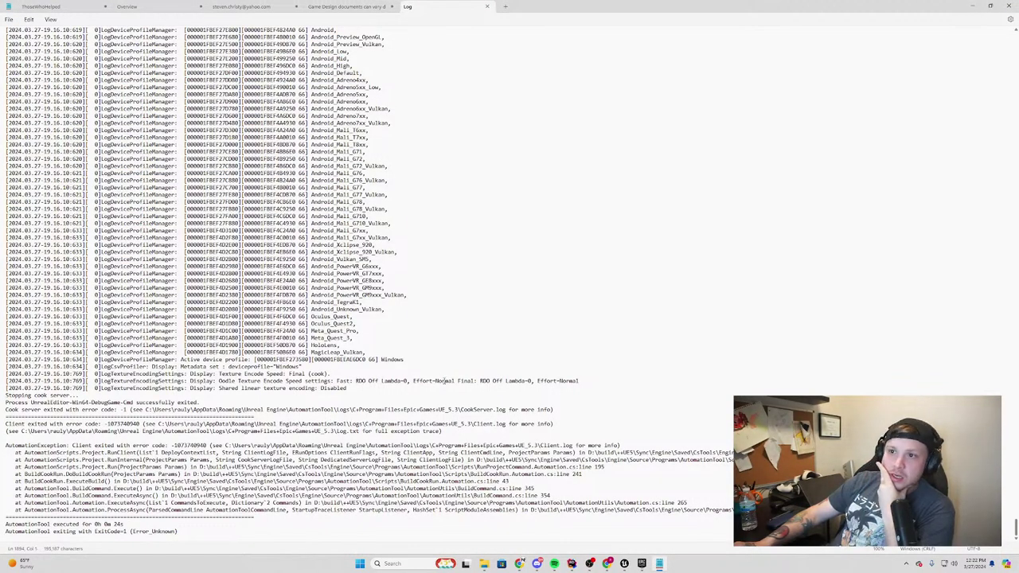
scroll(453, 346, up, 8)
scroll(444, 352, up, 8)
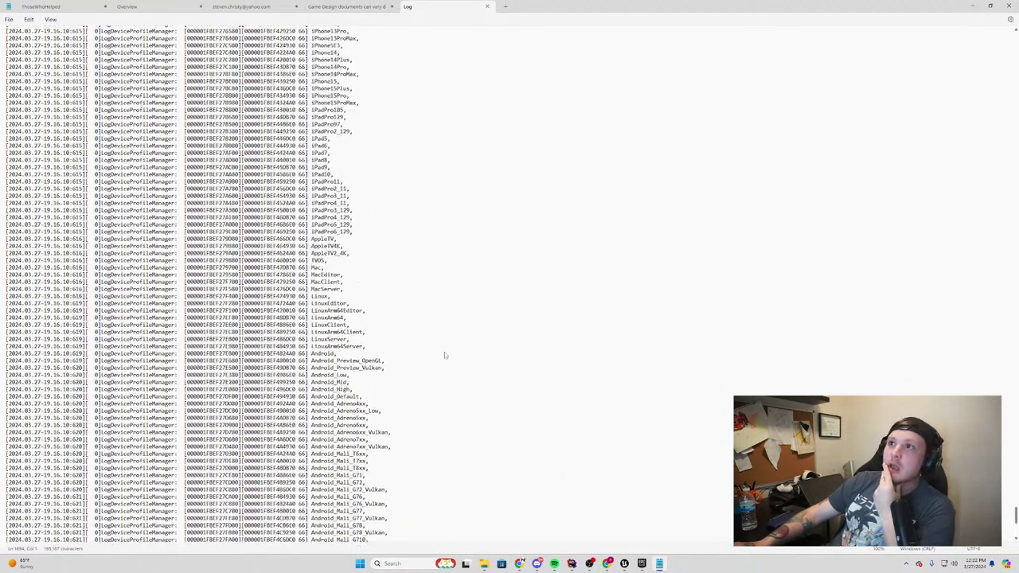
scroll(444, 352, up, 8)
scroll(444, 351, up, 8)
scroll(440, 350, down, 8)
scroll(439, 340, down, 8)
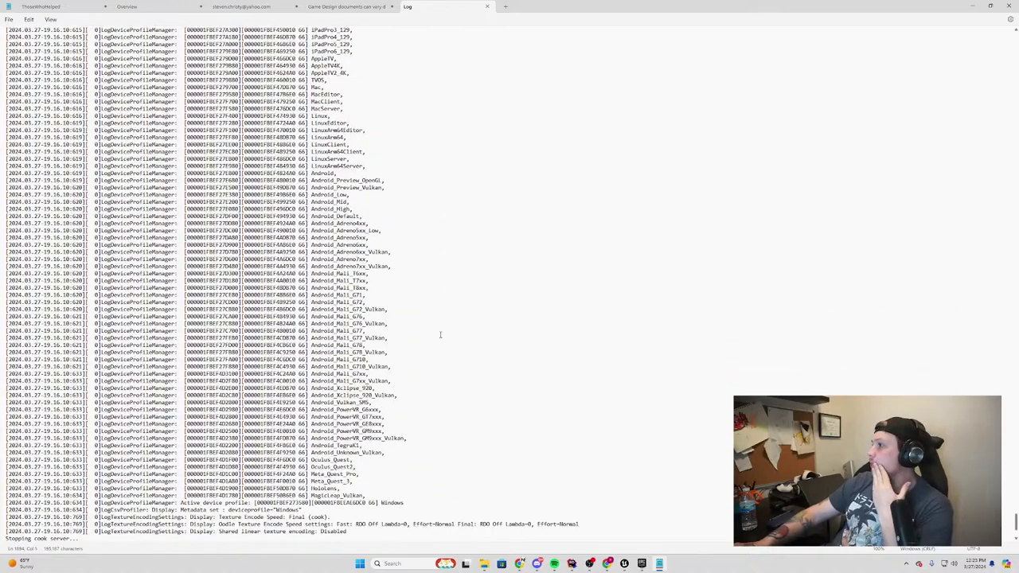
scroll(469, 358, down, 8)
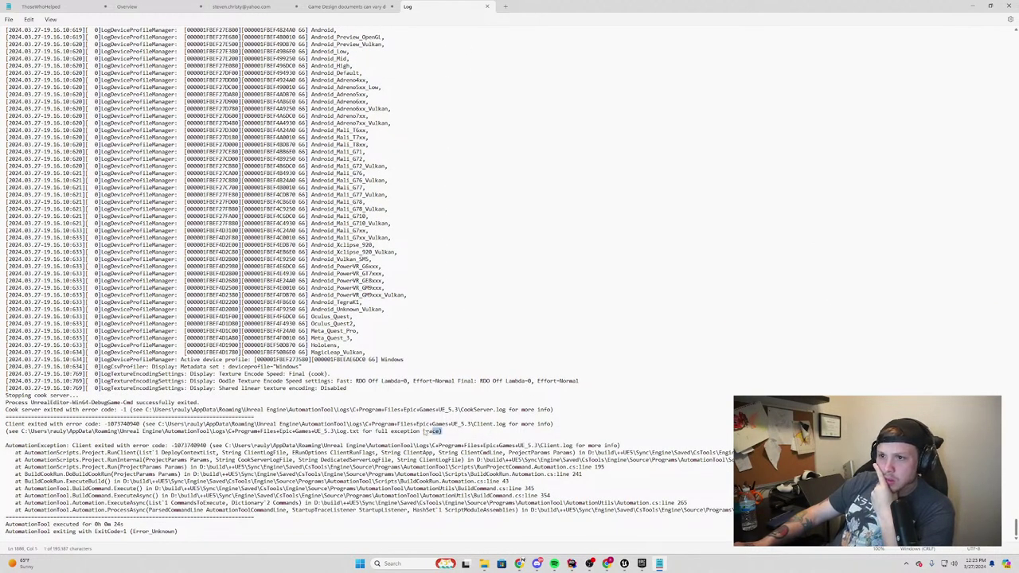
mouse_move(426, 431)
mouse_down()
mouse_move(166, 424)
mouse_move(2, 403)
mouse_up()
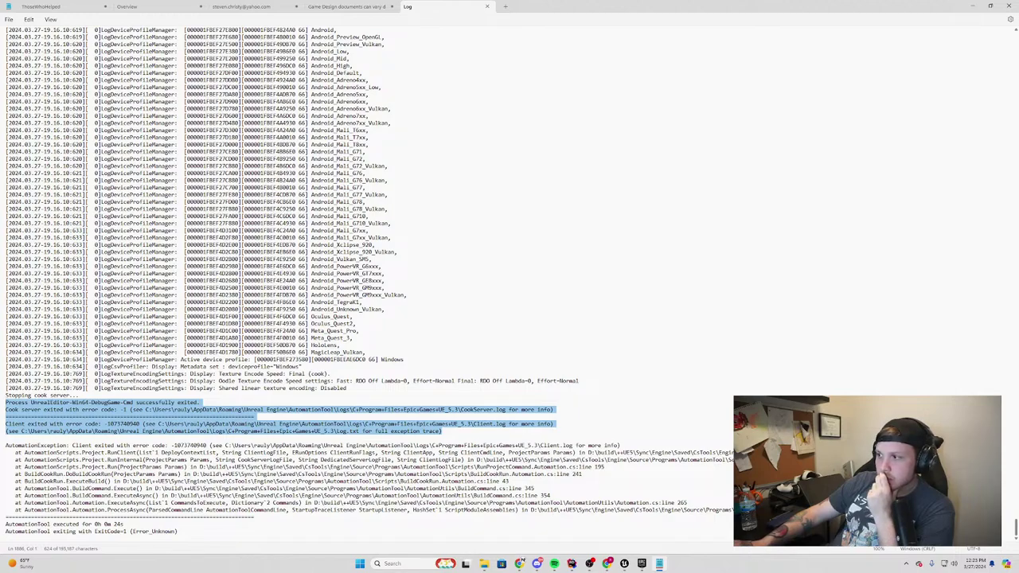
Select the AutomationException stack trace and extend the selection up through the log
drag(5, 516, 4, 445)
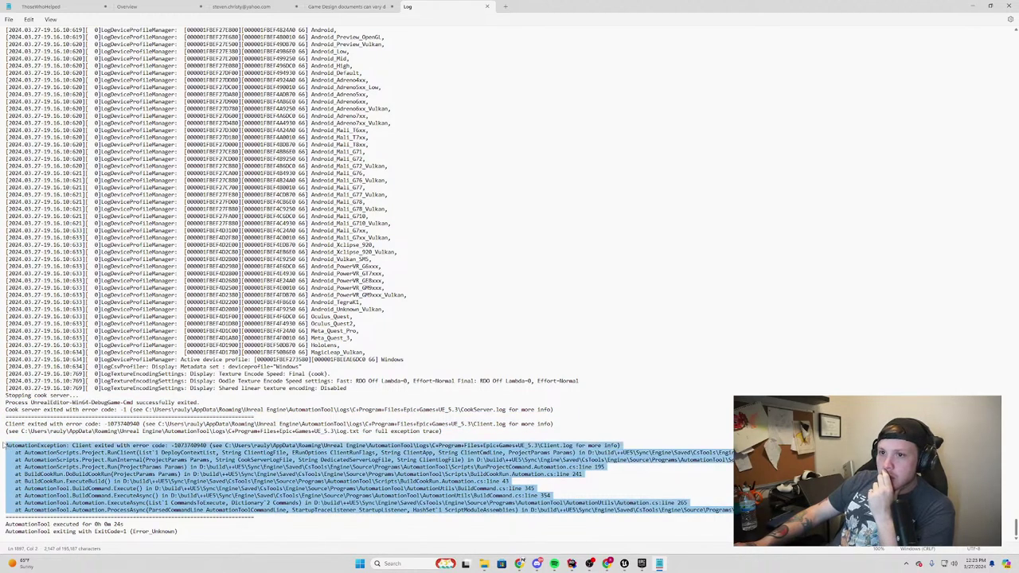
mouse_move(4, 445)
mouse_down()
mouse_move(4, 402)
mouse_move(24, 437)
mouse_move(4, 373)
mouse_move(7, 391)
mouse_move(26, 367)
mouse_move(32, 461)
mouse_move(8, 446)
mouse_move(8, 334)
mouse_up()
scroll(4, 403, up, 5)
scroll(4, 402, up, 20)
scroll(24, 438, up, 5)
scroll(23, 411, up, 17)
scroll(4, 373, up, 20)
scroll(14, 388, up, 15)
scroll(12, 385, up, 8)
scroll(11, 385, up, 8)
scroll(9, 389, up, 8)
scroll(8, 391, up, 8)
scroll(8, 392, up, 5)
scroll(8, 392, up, 4)
scroll(8, 392, up, 4)
scroll(24, 372, up, 3)
scroll(24, 372, up, 3)
scroll(25, 370, up, 2)
scroll(25, 367, up, 2)
scroll(27, 398, up, 2)
scroll(28, 422, up, 5)
scroll(30, 446, up, 8)
scroll(32, 461, up, 10)
scroll(32, 461, up, 4)
scroll(24, 457, up, 5)
scroll(8, 446, up, 4)
key(super+Down)
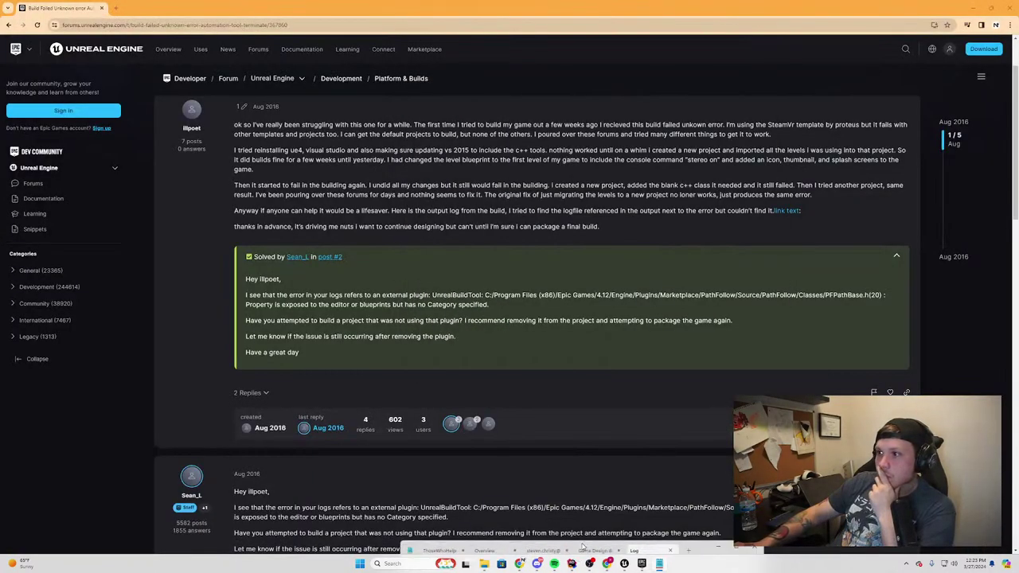
double_click(582, 546)
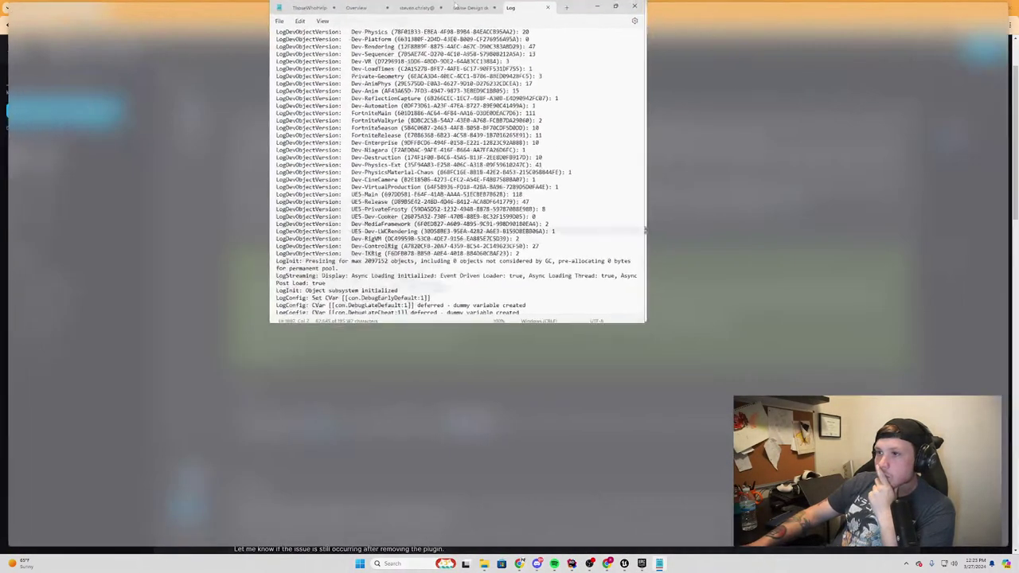
scroll(377, 205, up, 1)
click(377, 205)
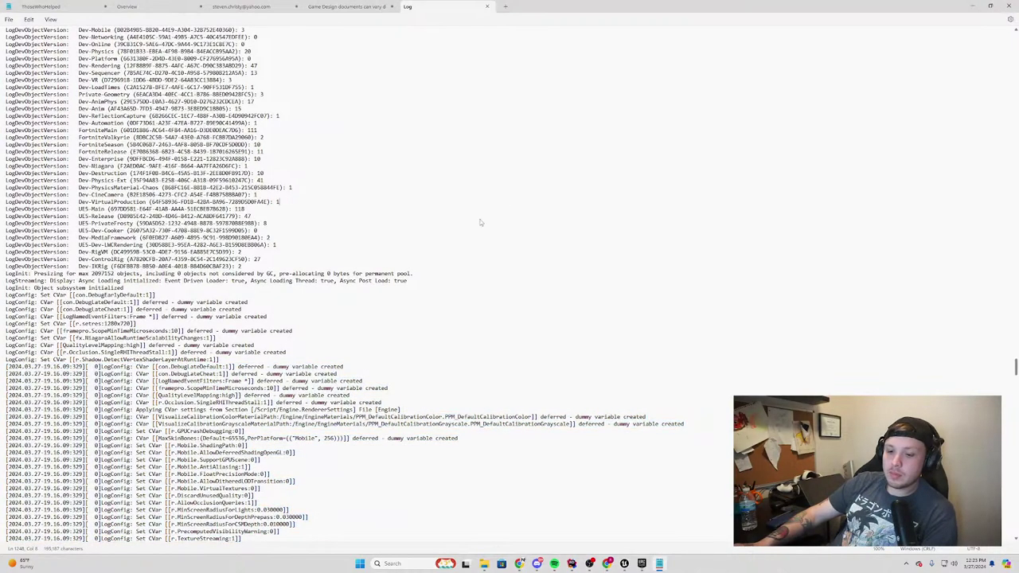
key(ctrl+f)
text(unreal)
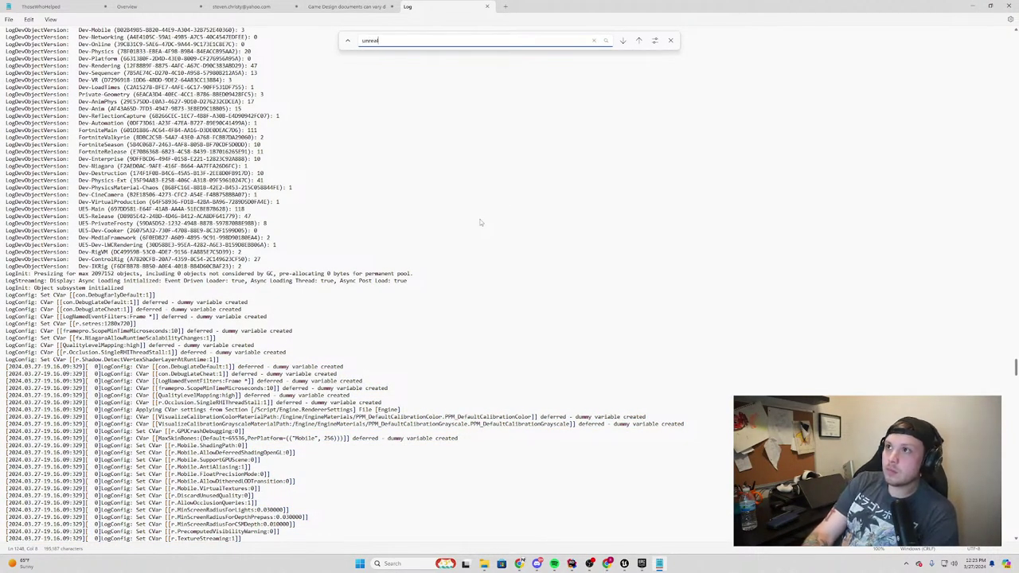
text(buildtool)
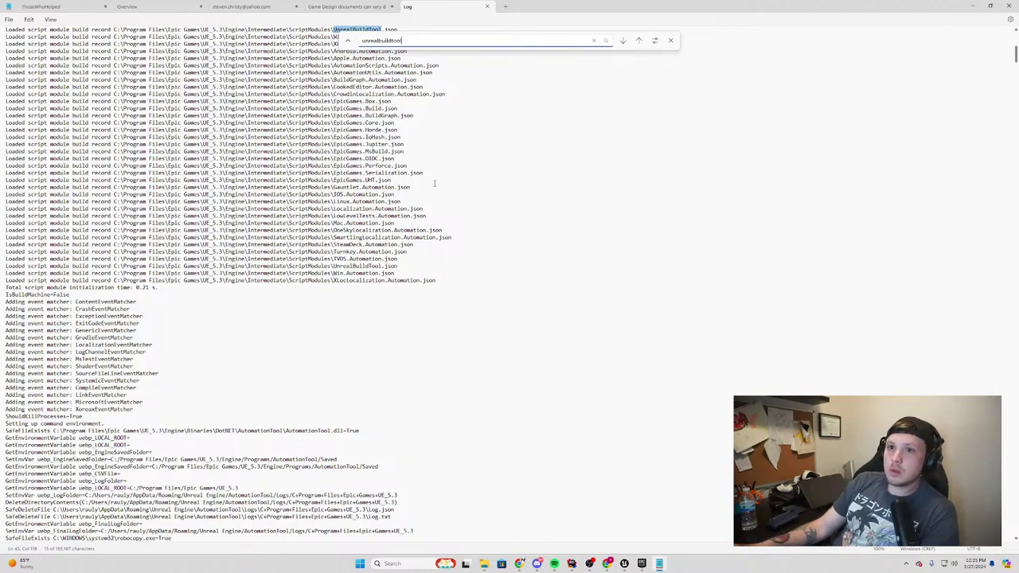
mouse_move(637, 6)
mouse_down()
mouse_move(638, 437)
mouse_move(640, 418)
mouse_up()
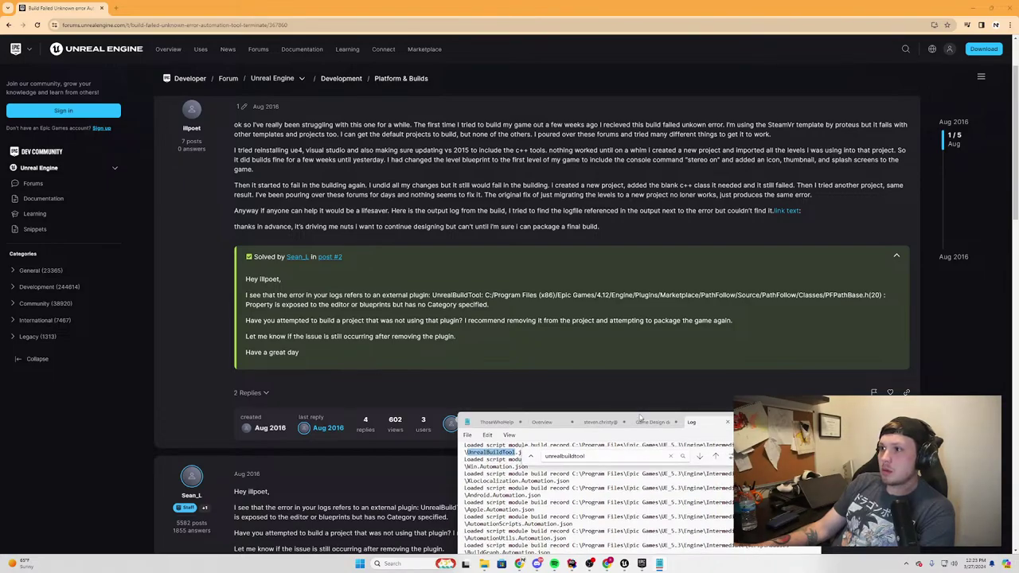
double_click(640, 418)
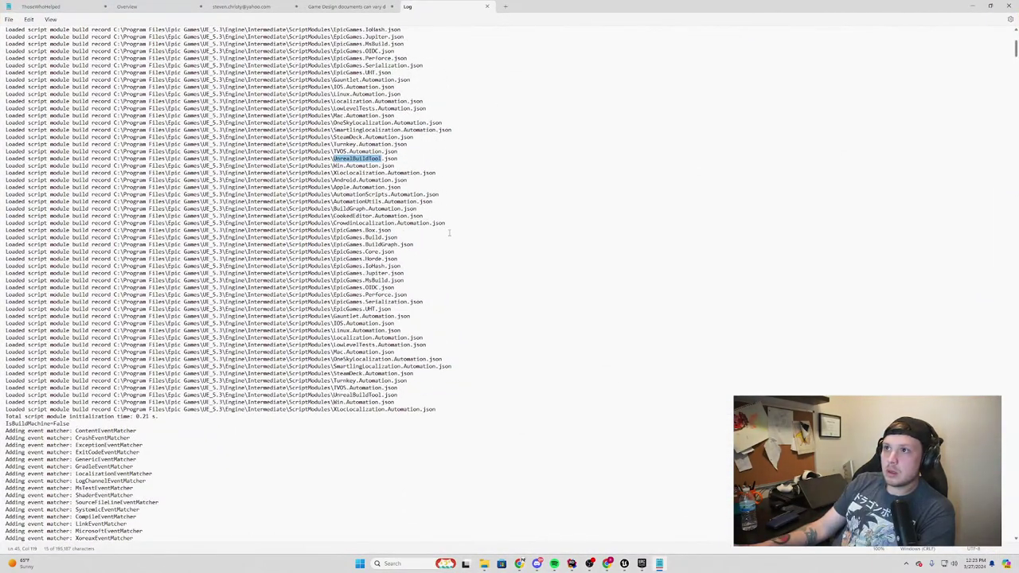
scroll(470, 245, up, 1)
drag(436, 431, 309, 358)
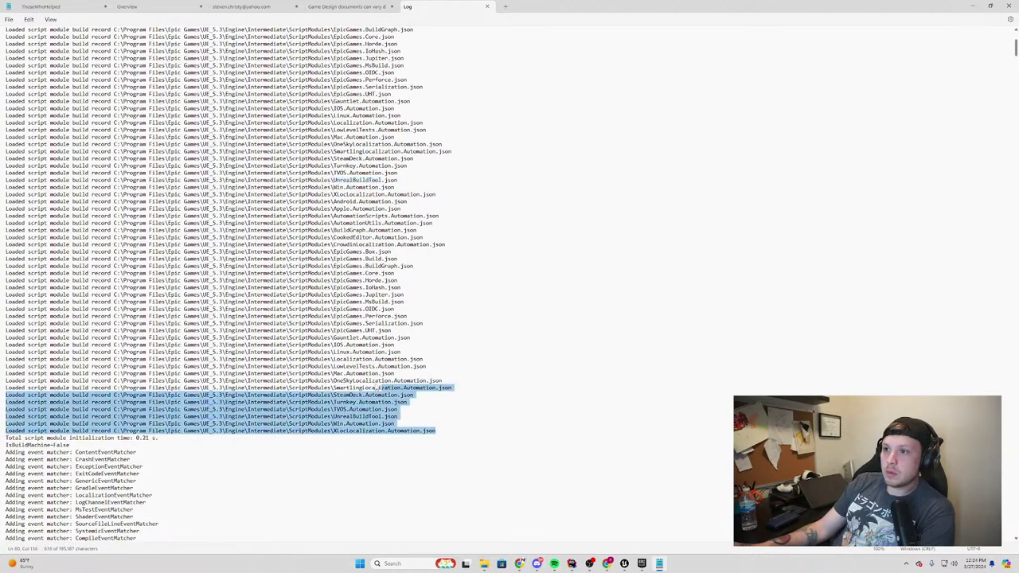
scroll(309, 358, up, 2)
scroll(308, 395, up, 3)
mouse_move(309, 394)
mouse_down()
mouse_move(88, 296)
mouse_move(4, 181)
mouse_move(8, 159)
mouse_up()
scroll(4, 182, up, 4)
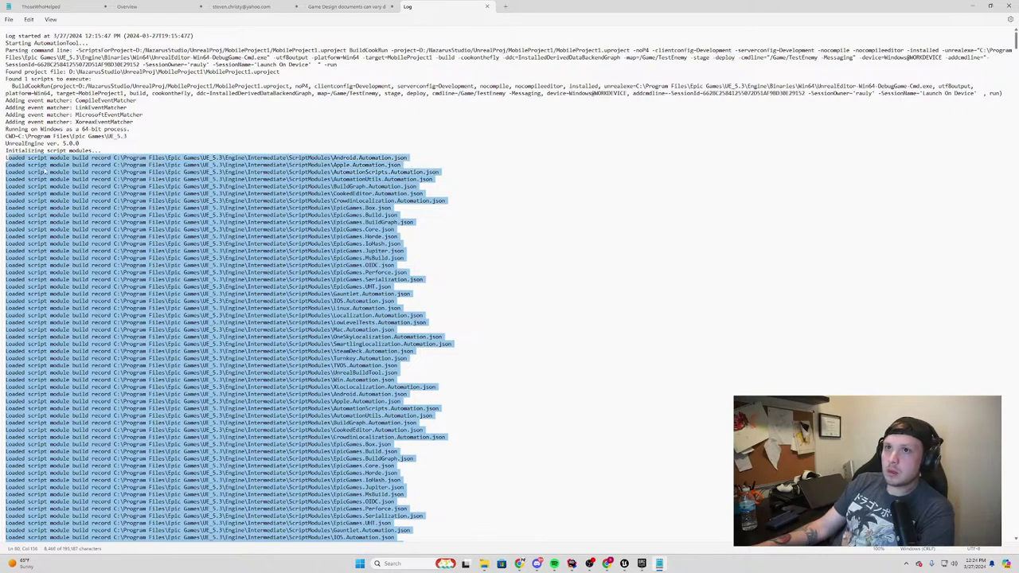
click(434, 208)
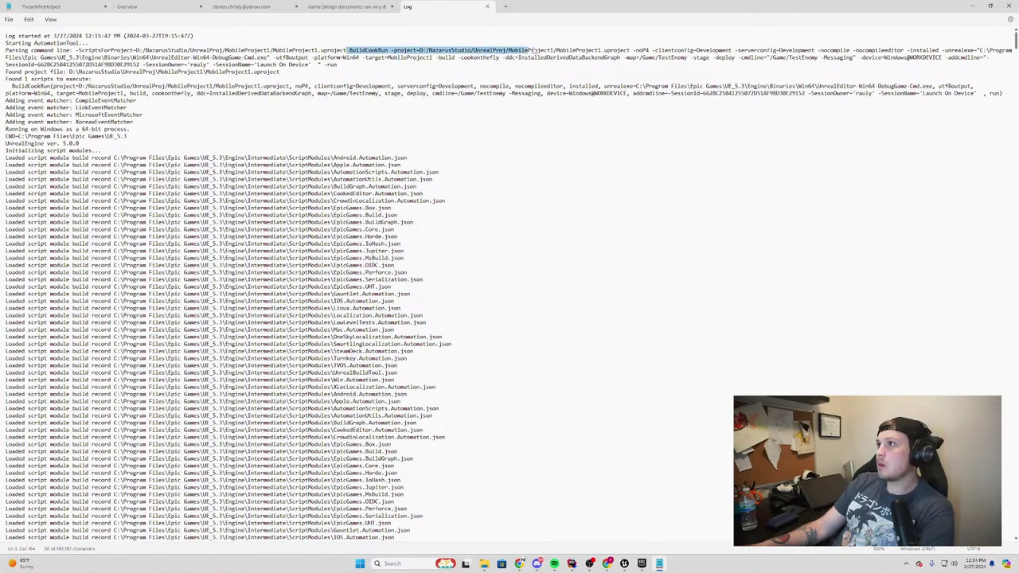
drag(347, 50, 739, 58)
scroll(454, 167, down, 5)
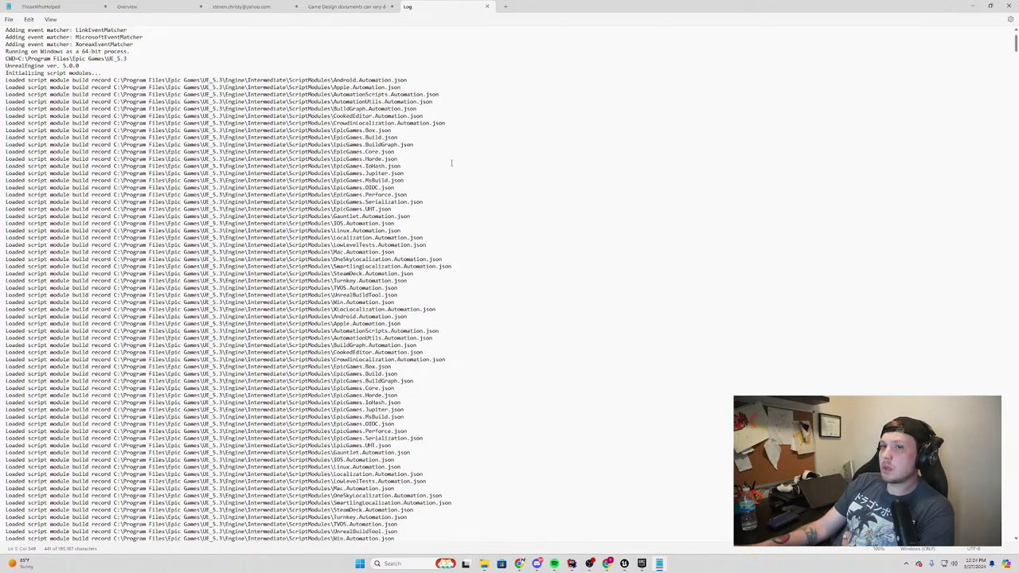
scroll(450, 171, down, 6)
scroll(449, 239, down, 4)
scroll(449, 290, down, 8)
scroll(450, 291, down, 2)
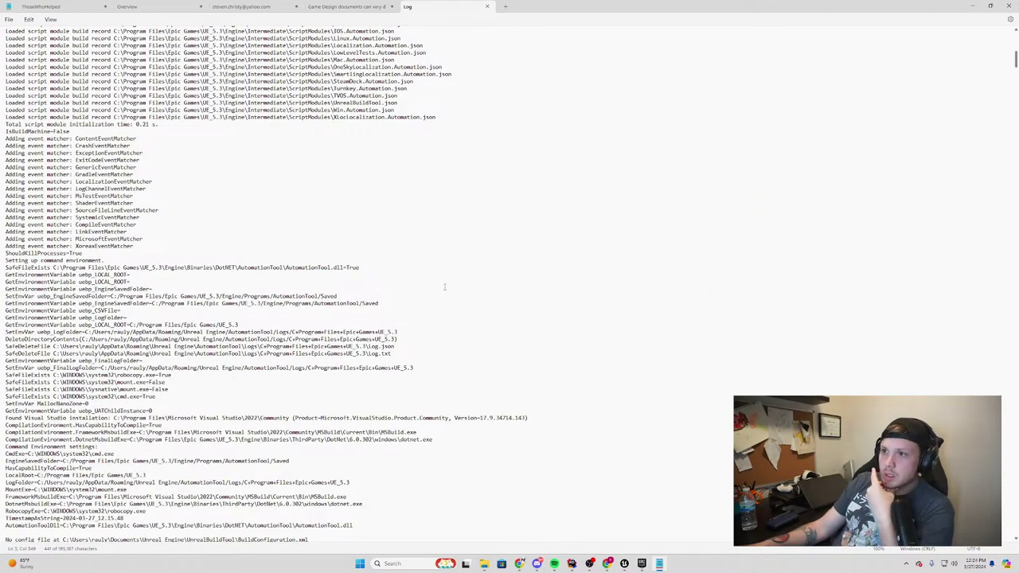
scroll(447, 284, down, 2)
scroll(444, 288, down, 2)
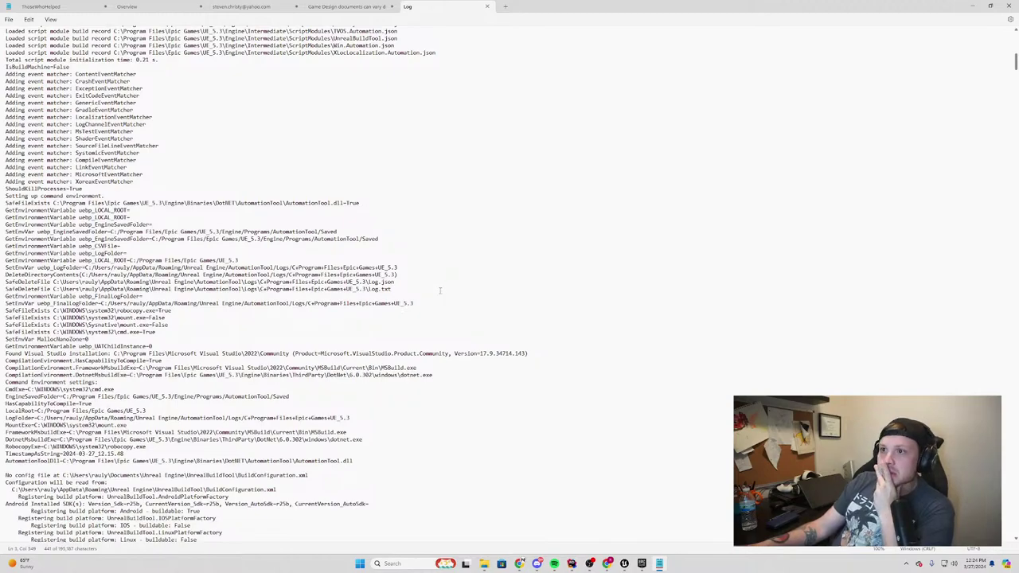
scroll(438, 290, down, 5)
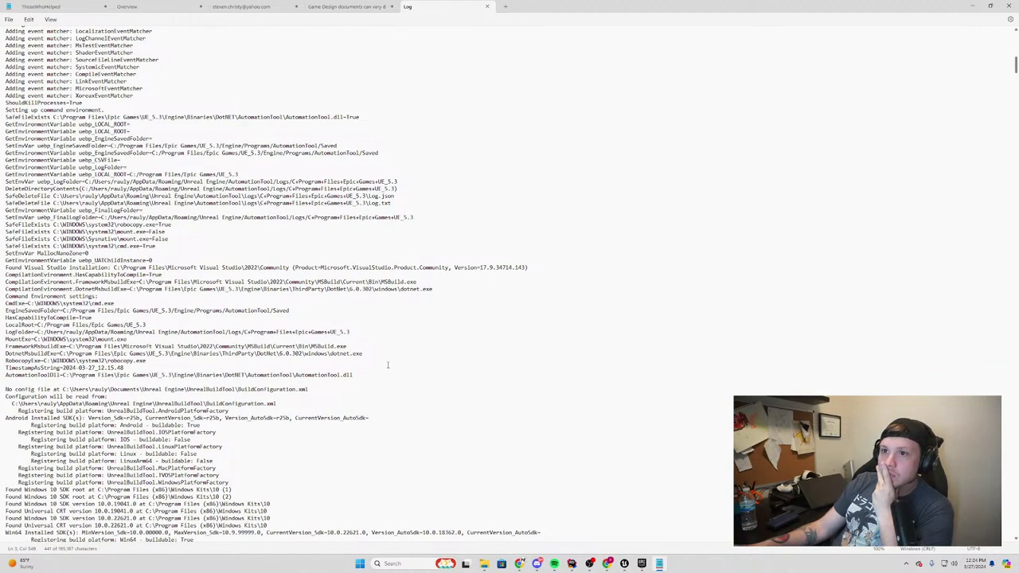
scroll(386, 372, down, 10)
scroll(394, 370, down, 9)
scroll(404, 367, down, 8)
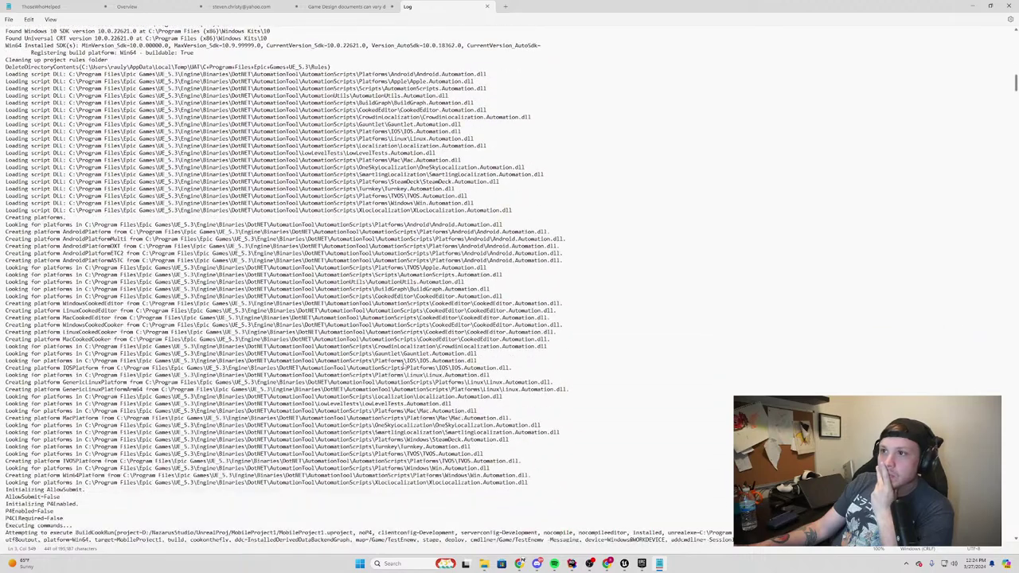
scroll(420, 359, down, 4)
scroll(420, 359, down, 8)
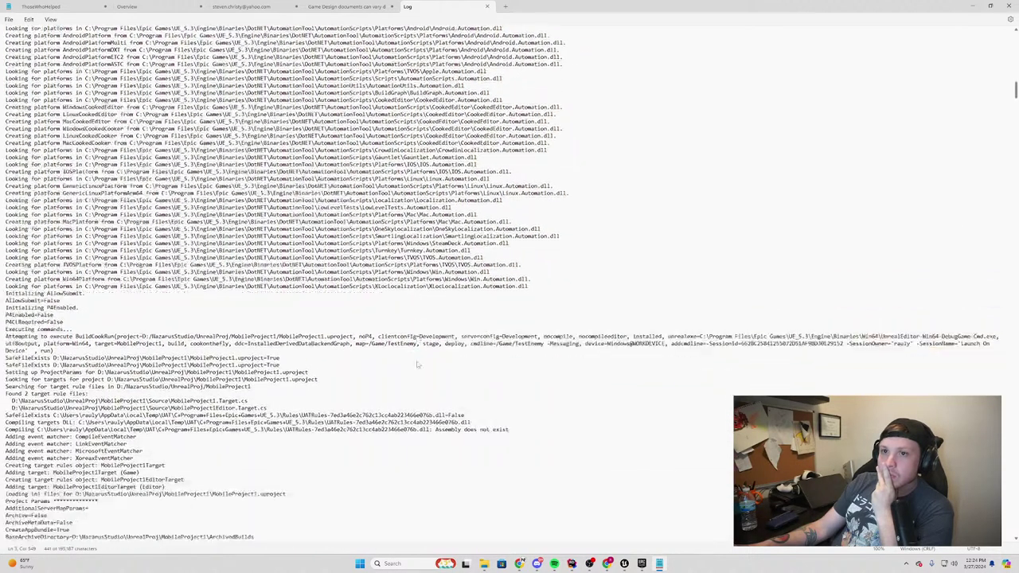
scroll(420, 359, down, 11)
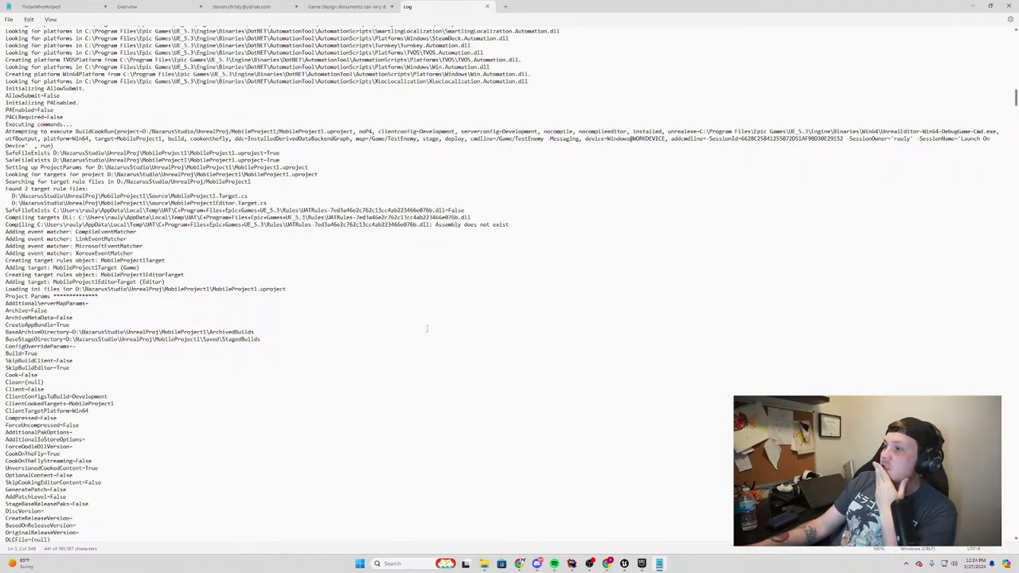
scroll(358, 343, down, 4)
scroll(282, 326, down, 3)
scroll(282, 326, down, 1)
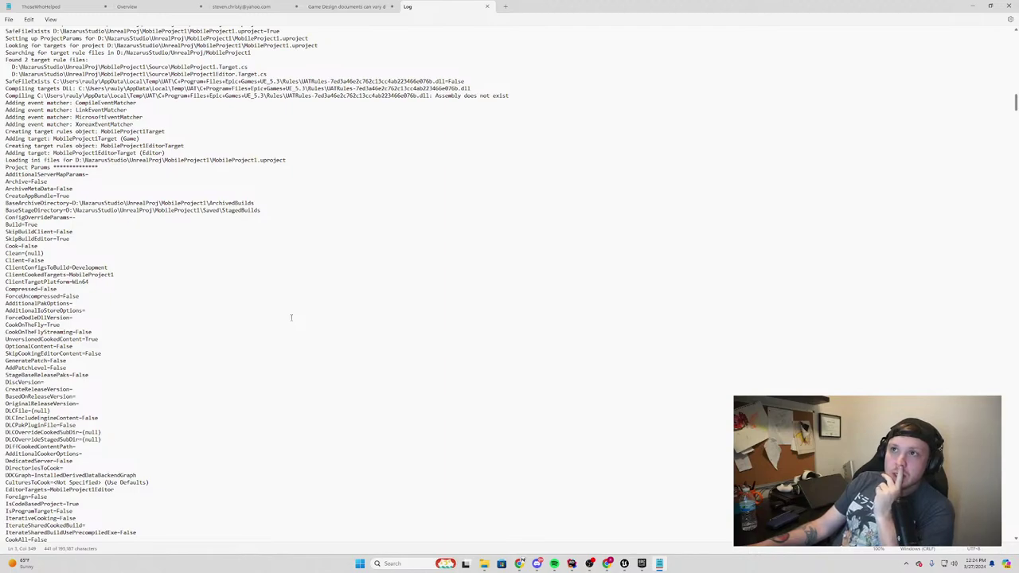
scroll(304, 321, down, 14)
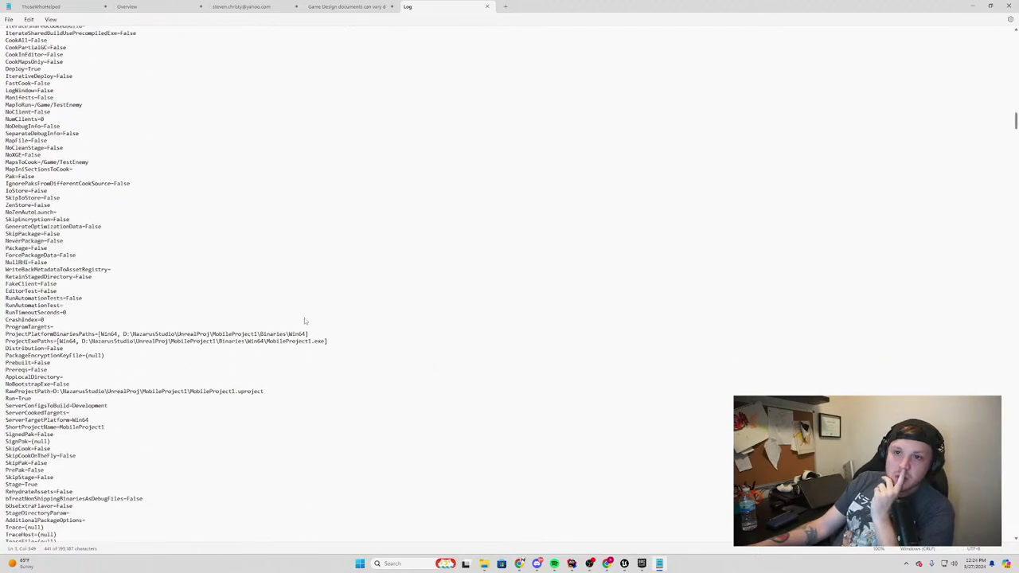
scroll(304, 321, down, 8)
scroll(308, 311, down, 2)
scroll(308, 311, down, 4)
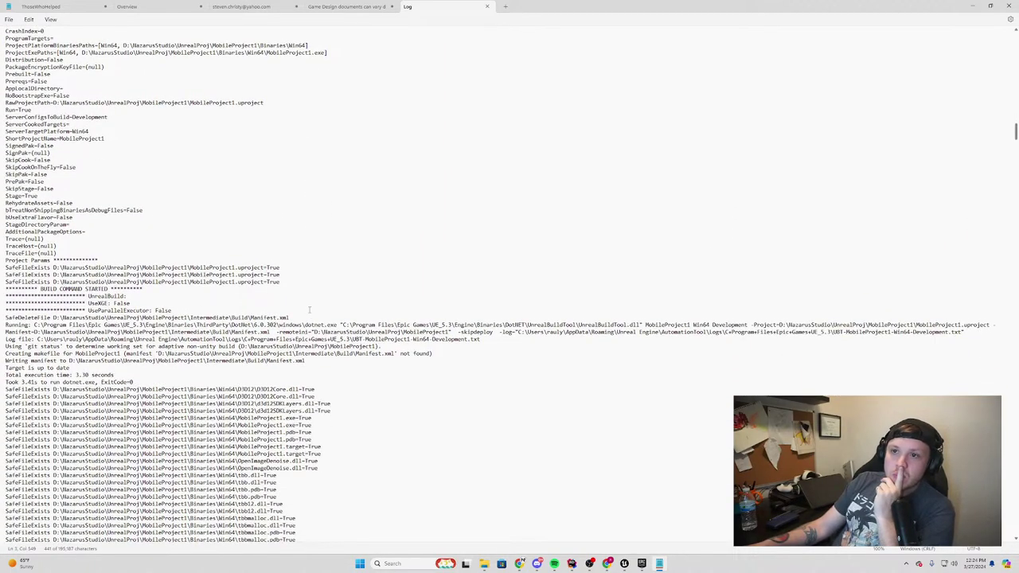
scroll(310, 317, down, 4)
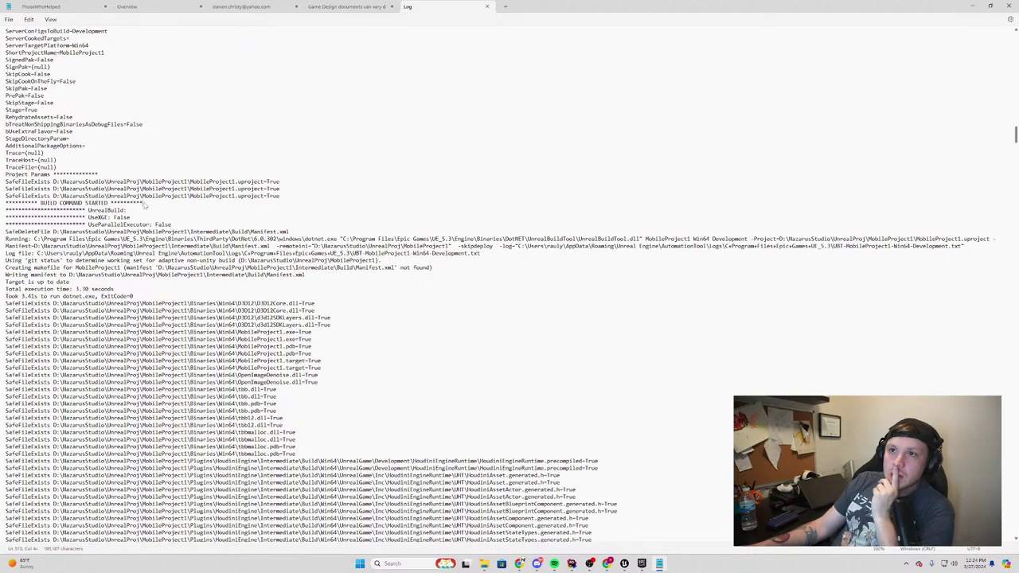
mouse_move(78, 210)
mouse_down()
mouse_move(126, 211)
mouse_move(2, 214)
mouse_up()
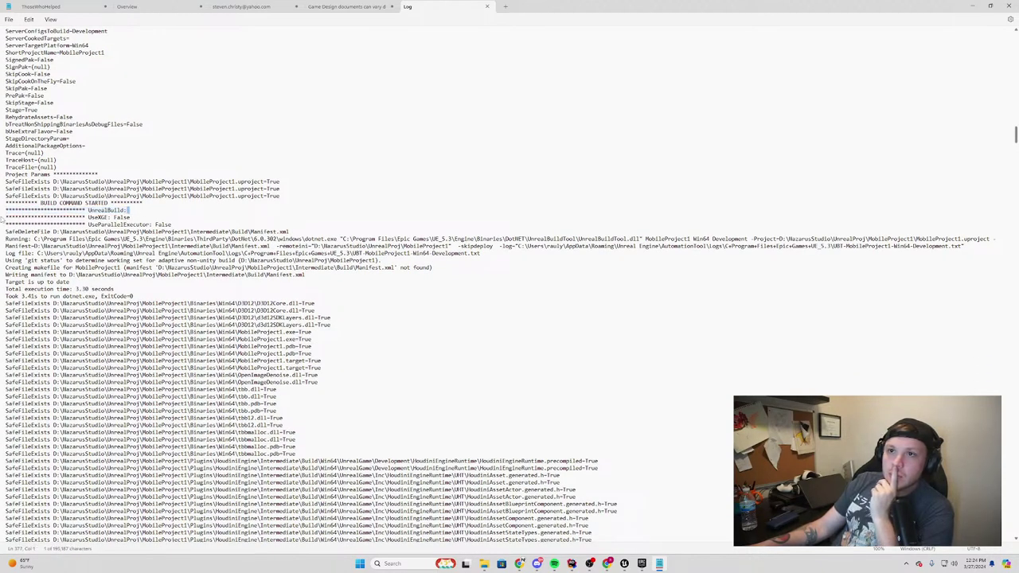
drag(2, 214, 9, 212)
click(13, 243)
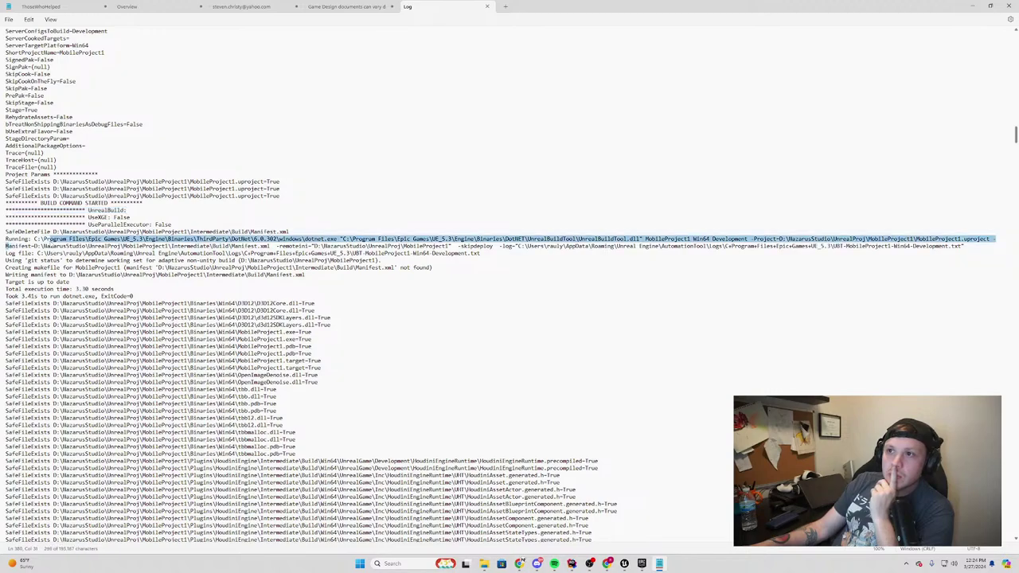
click(64, 241)
drag(137, 212, 6, 210)
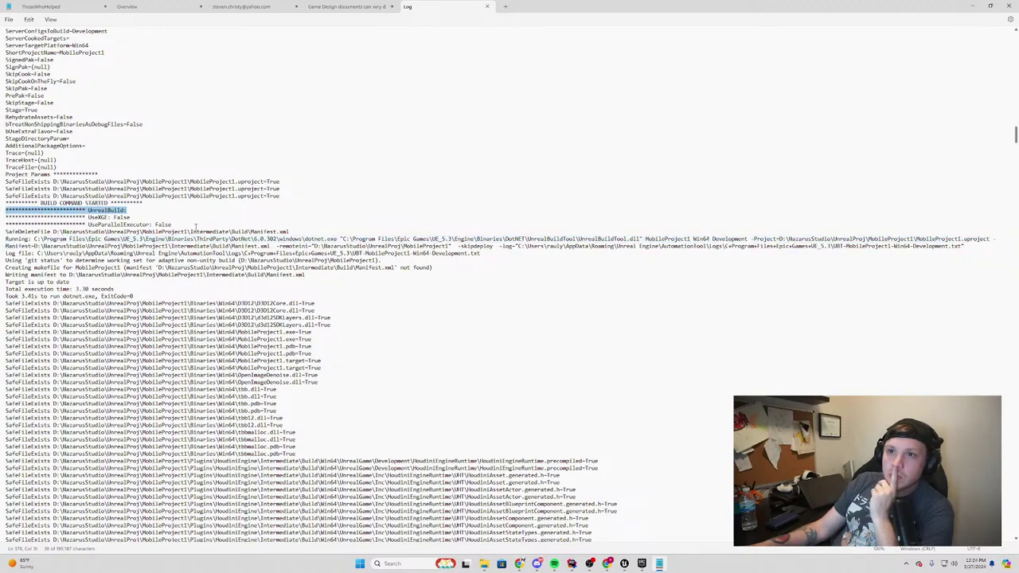
scroll(195, 227, down, 3)
scroll(196, 227, down, 5)
scroll(196, 227, down, 10)
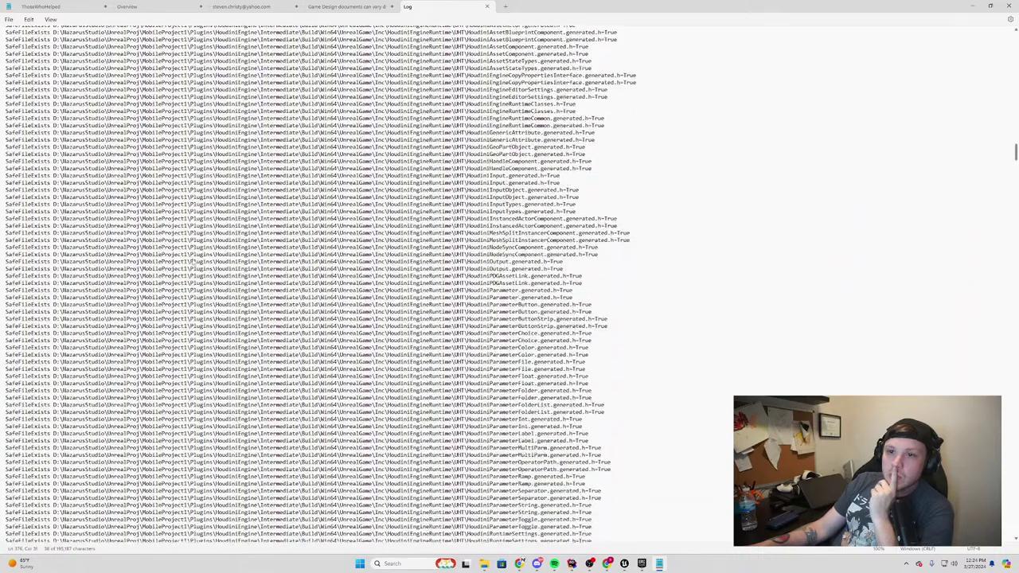
scroll(196, 227, down, 10)
scroll(196, 227, down, 5)
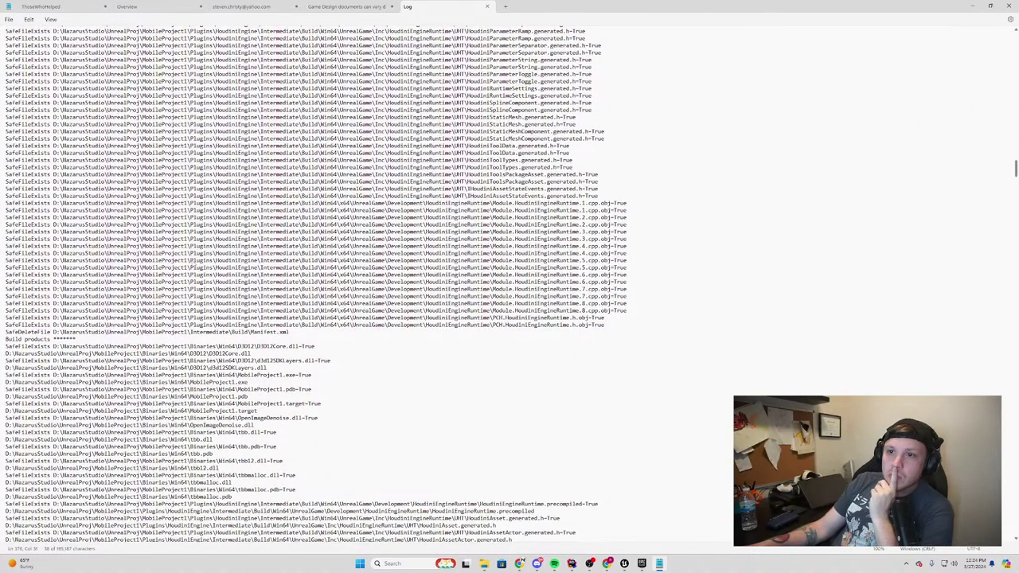
scroll(196, 227, down, 6)
scroll(195, 227, down, 1)
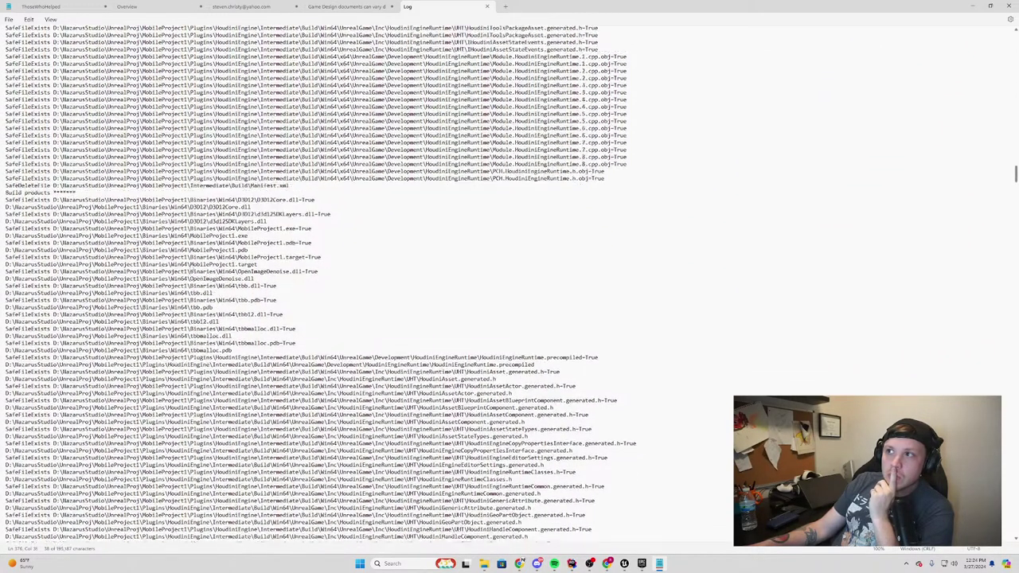
scroll(196, 227, down, 4)
scroll(196, 265, up, 4)
scroll(196, 265, up, 4)
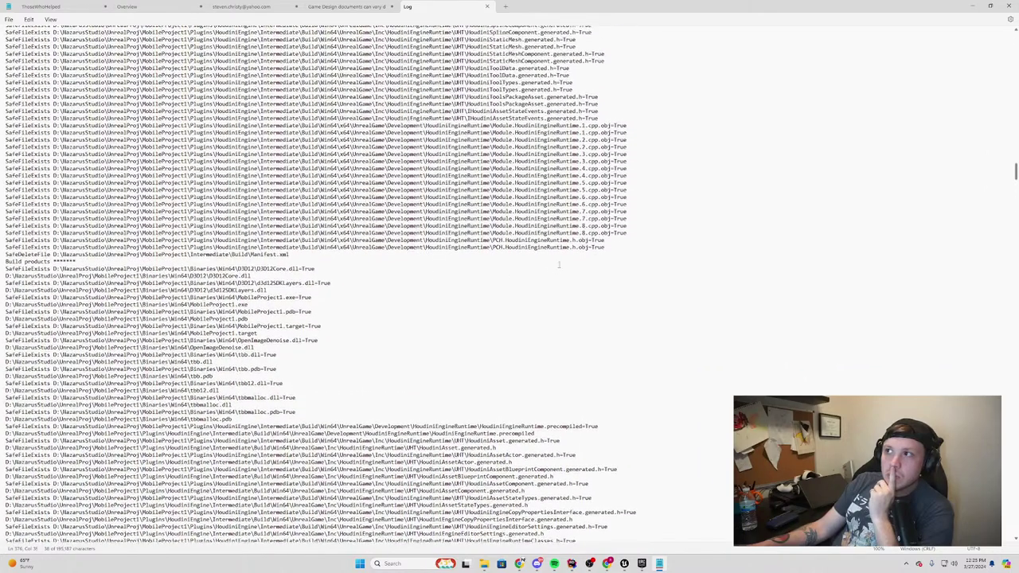
mouse_move(602, 250)
mouse_down()
mouse_move(215, 264)
mouse_move(191, 276)
mouse_up()
scroll(504, 247, up, 1)
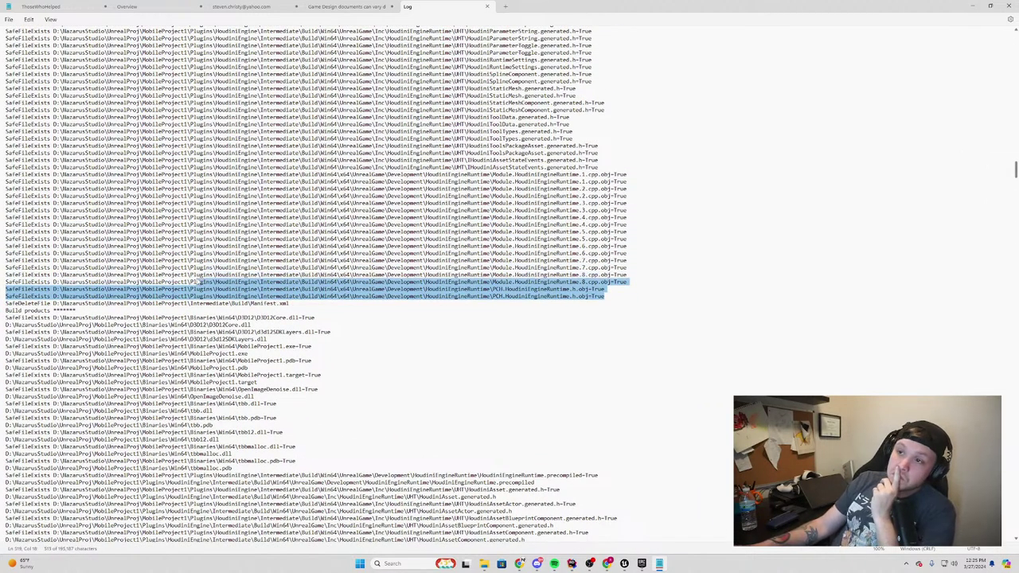
scroll(191, 275, down, 4)
click(319, 308)
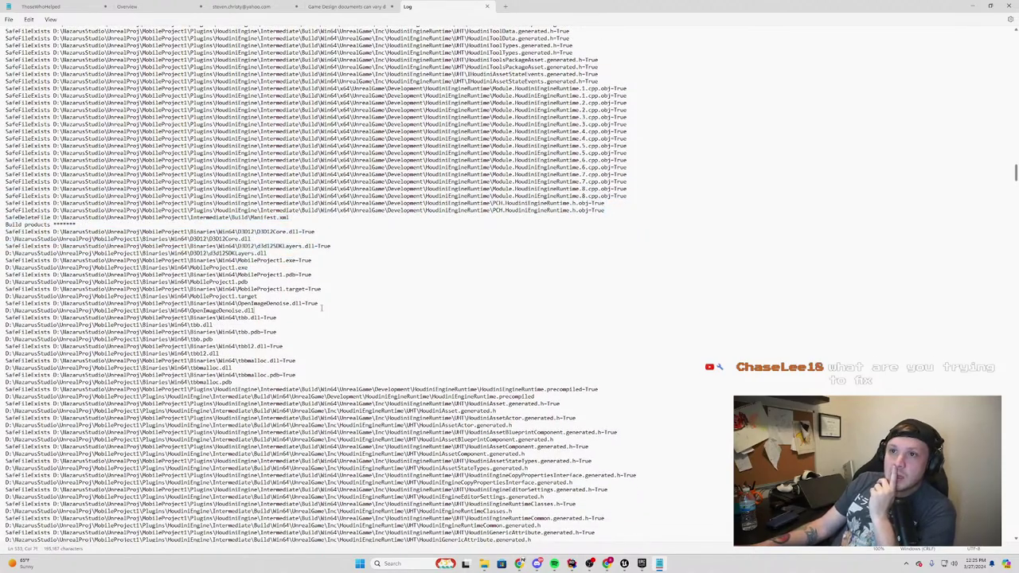
scroll(323, 306, down, 3)
scroll(326, 304, down, 1)
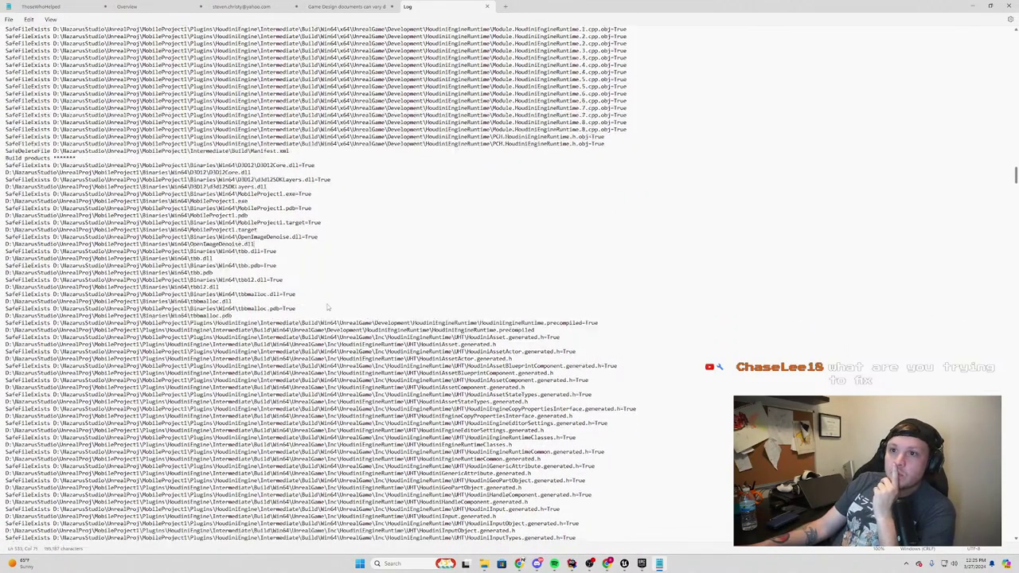
scroll(326, 304, down, 6)
scroll(325, 304, down, 7)
scroll(326, 304, down, 8)
scroll(326, 304, down, 14)
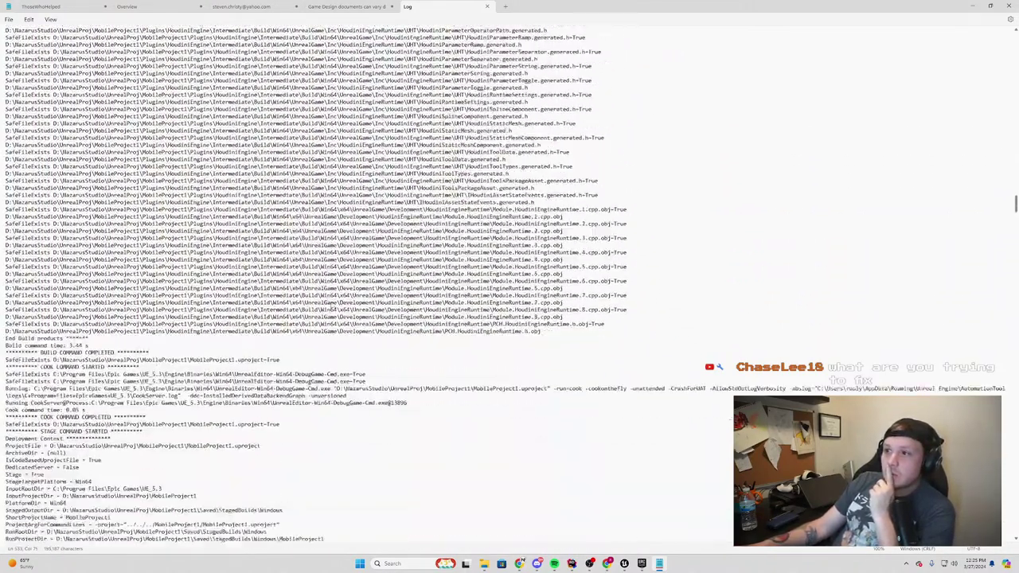
scroll(332, 304, down, 2)
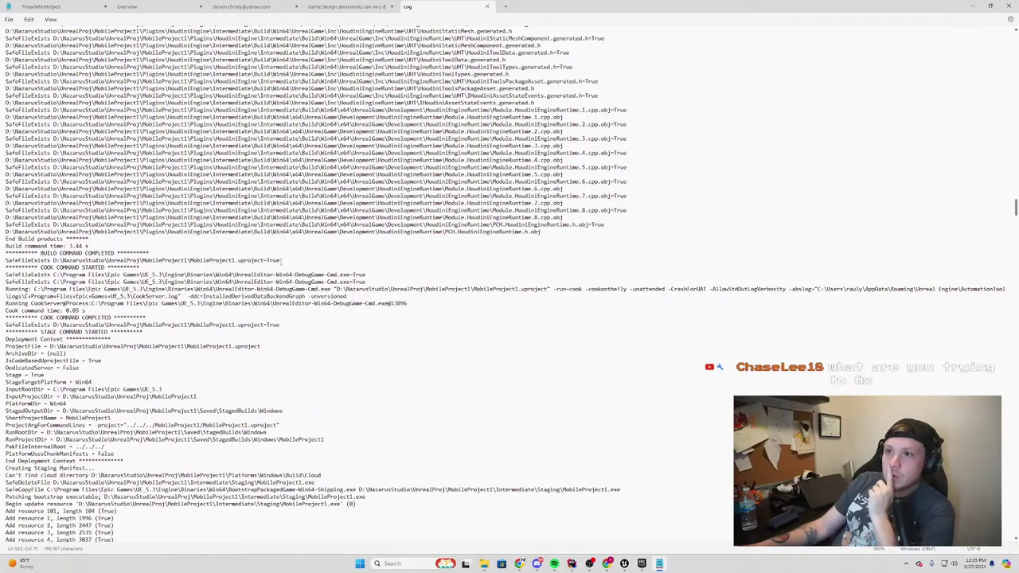
drag(280, 260, 5, 262)
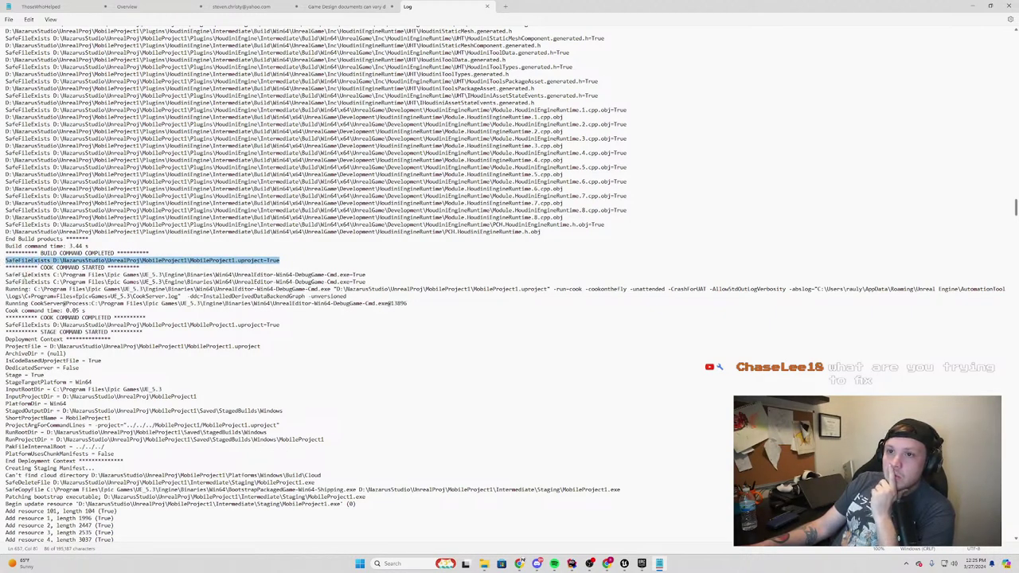
scroll(170, 311, down, 1)
drag(295, 306, 3, 303)
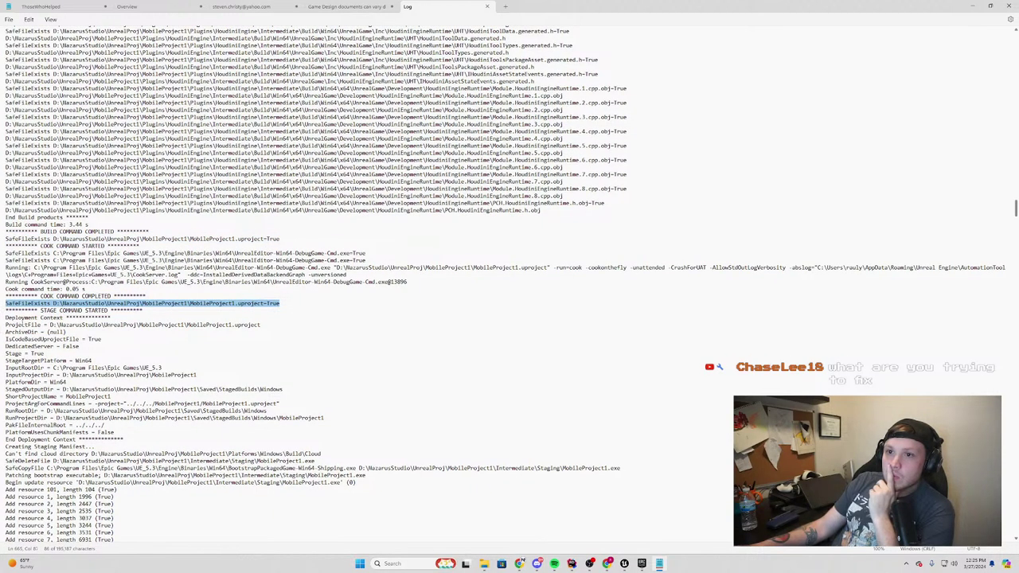
scroll(48, 225, down, 4)
scroll(48, 225, down, 1)
mouse_move(5, 218)
mouse_down()
mouse_move(144, 363)
mouse_move(354, 374)
mouse_up()
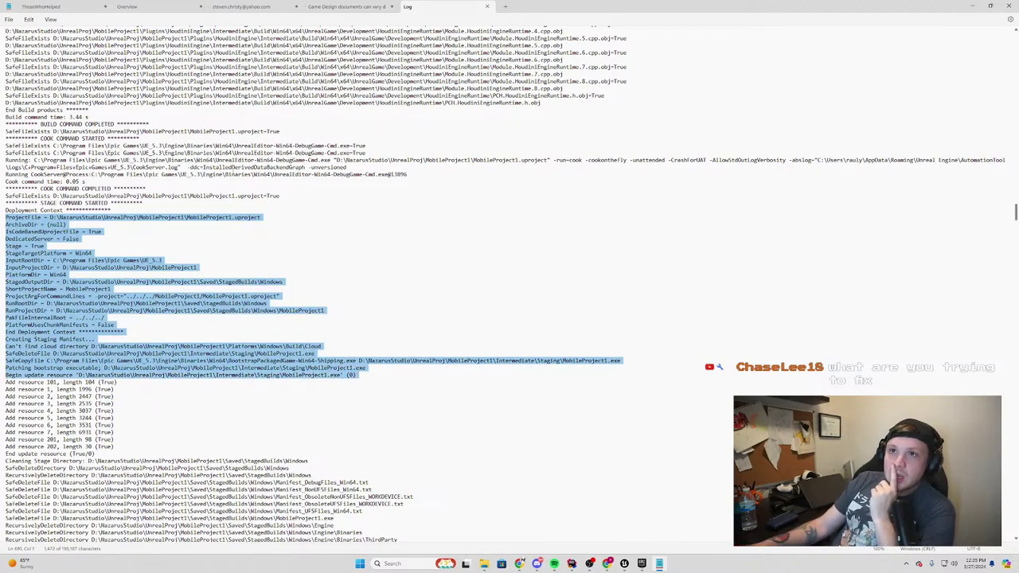
scroll(148, 179, down, 1)
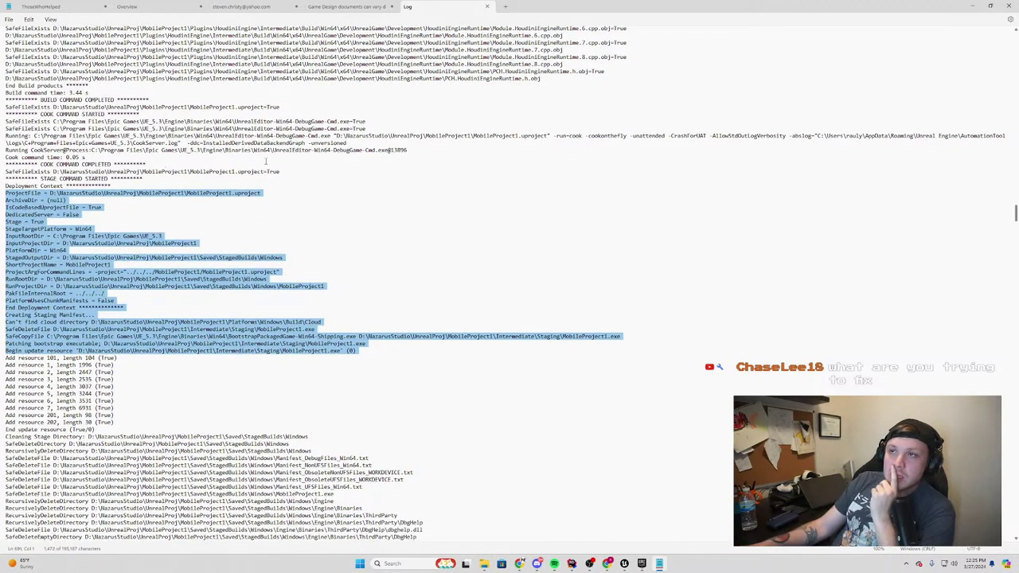
scroll(148, 179, down, 3)
key(alt+Tab)
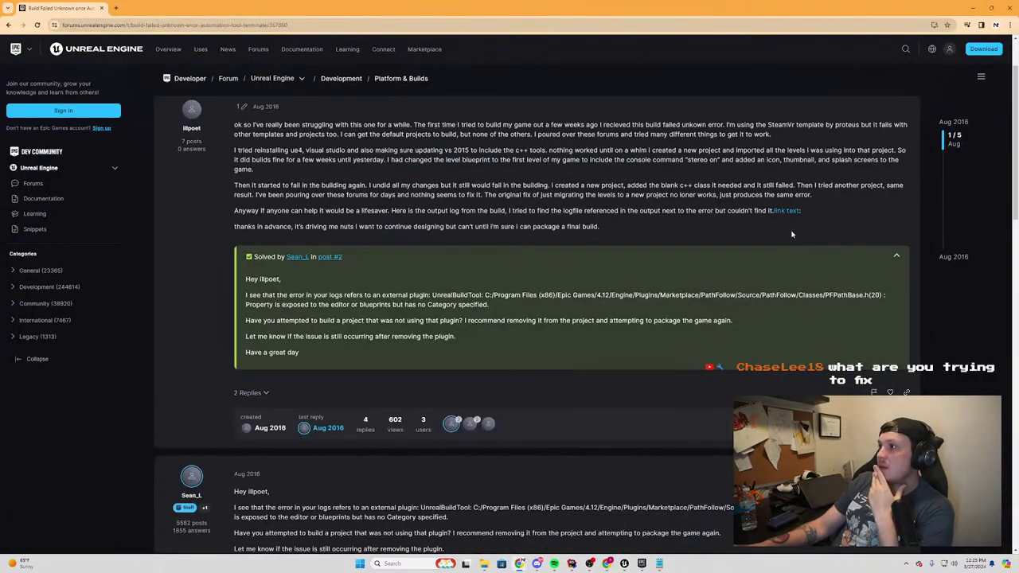
Check Chrome's Downloads list via the ⋮ menu, then close it to return to the thread
right_click(794, 213)
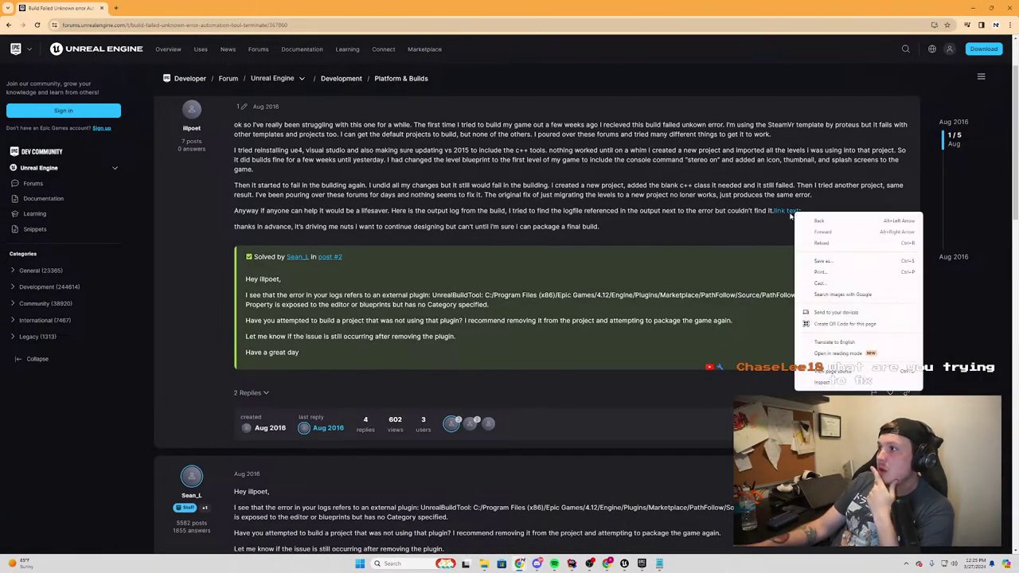
click(782, 217)
click(1009, 25)
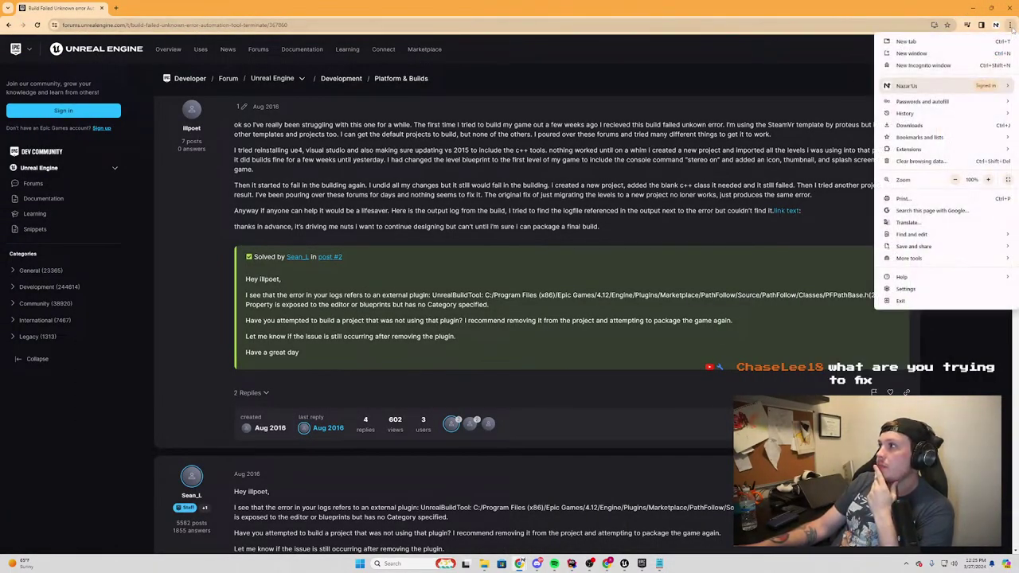
click(915, 126)
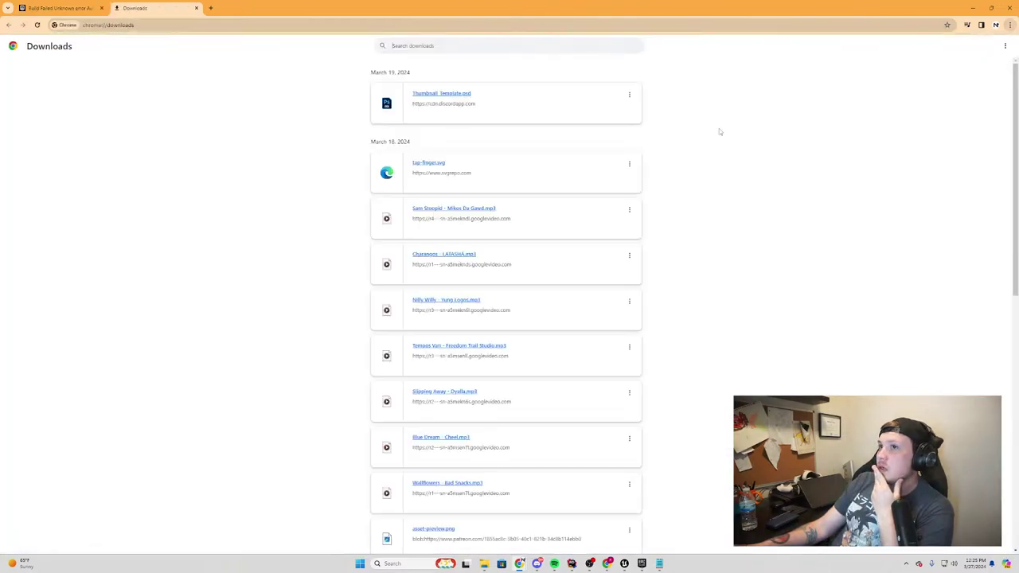
click(196, 8)
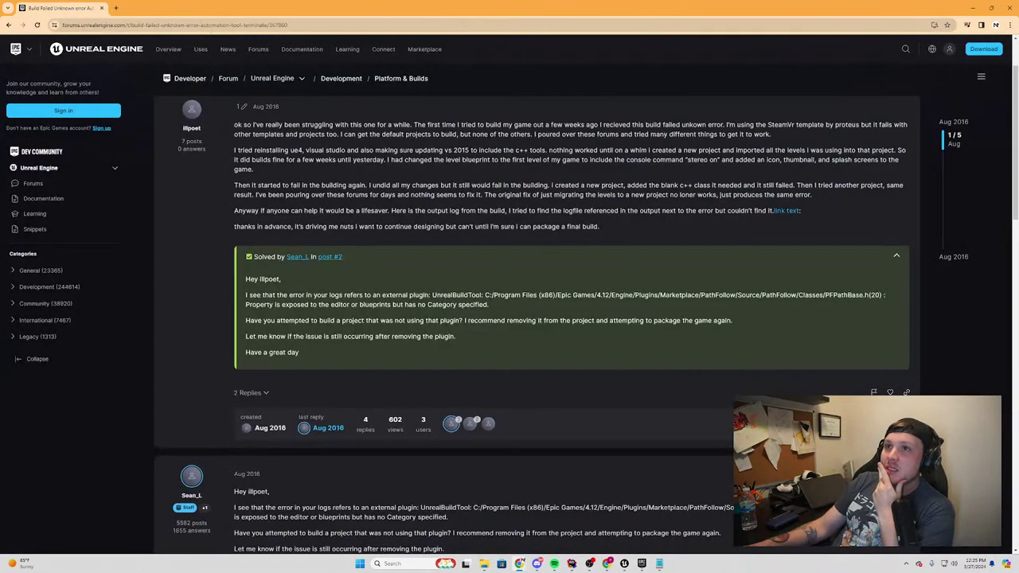
Scroll the forum thread briefly, then switch back to the Unreal editor
scroll(513, 367, down, 3)
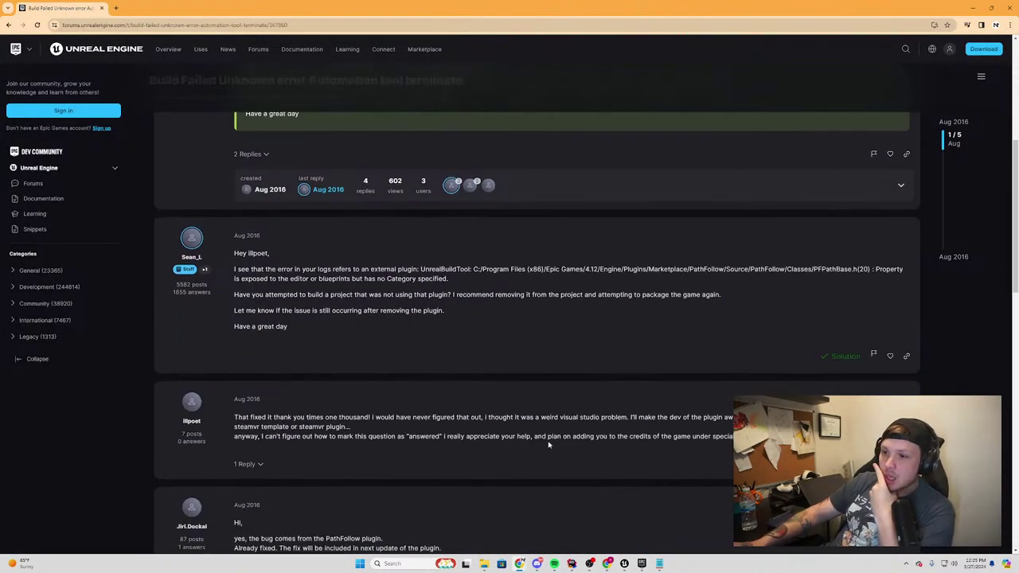
scroll(864, 136, up, 1)
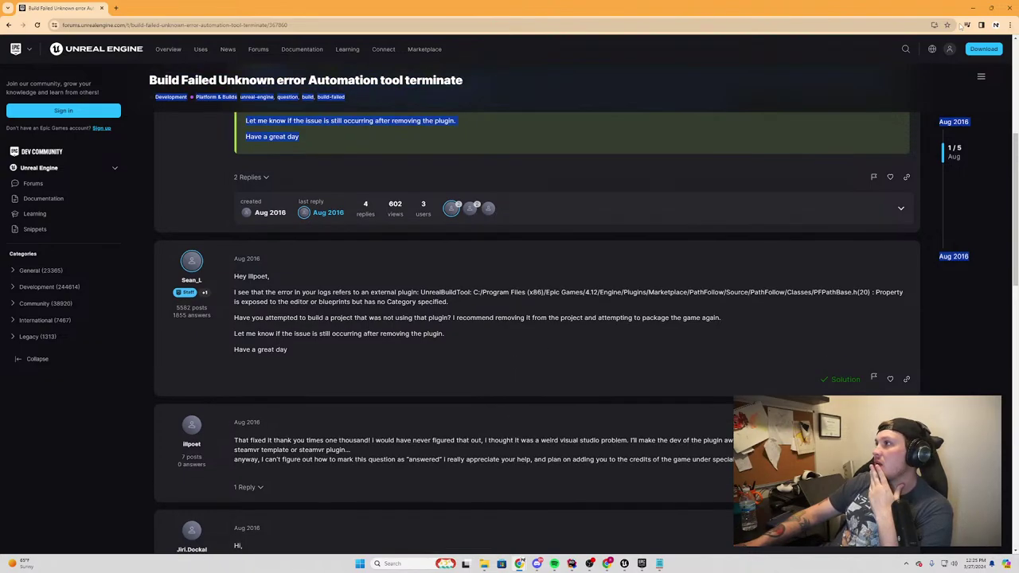
key(alt+Tab)
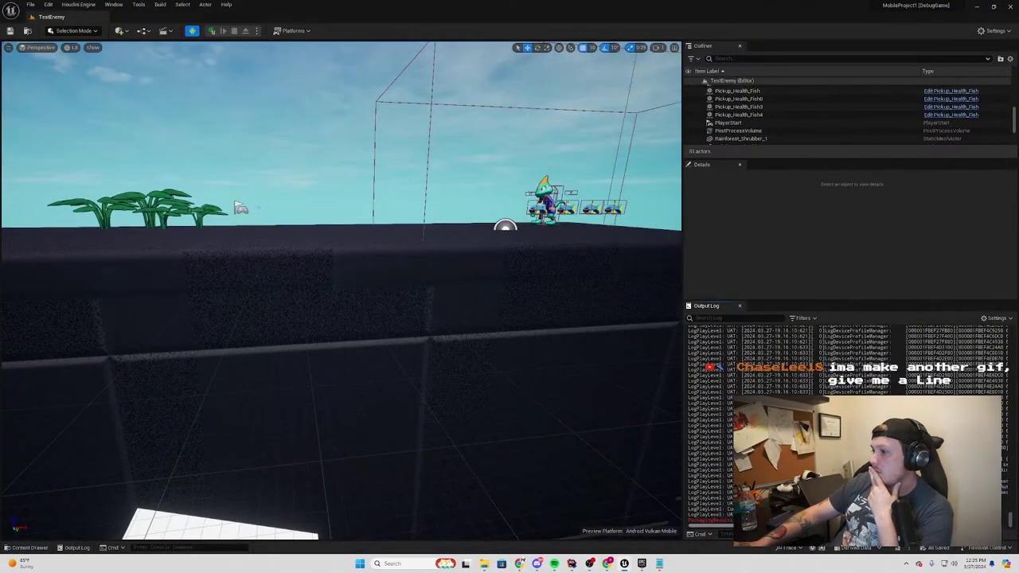
Clear the multi-line selection in the Output Log
click(708, 520)
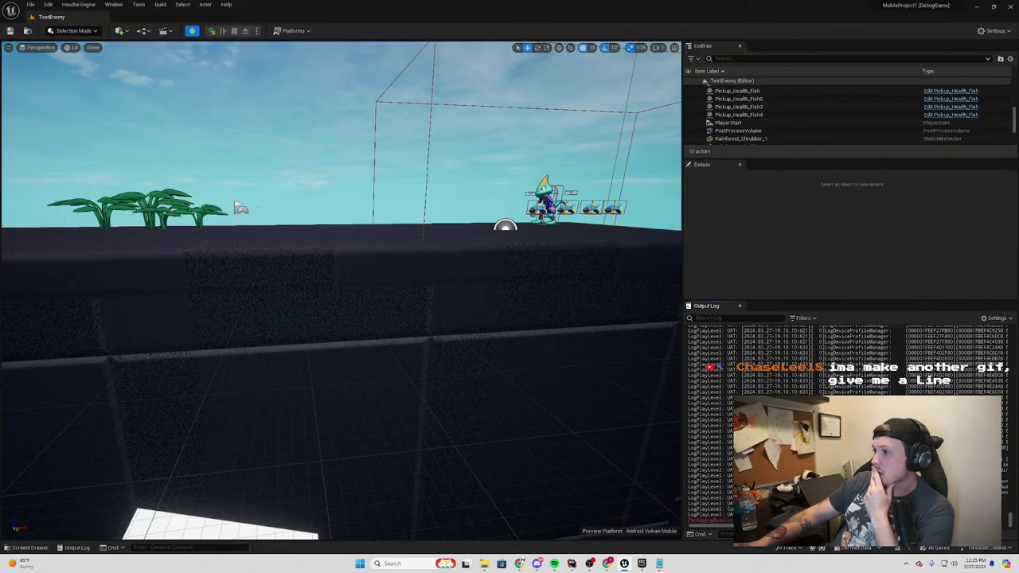
Scroll the Notepad build log to its end and select from 'Active device profile' through the ExitCode=1 line
click(659, 563)
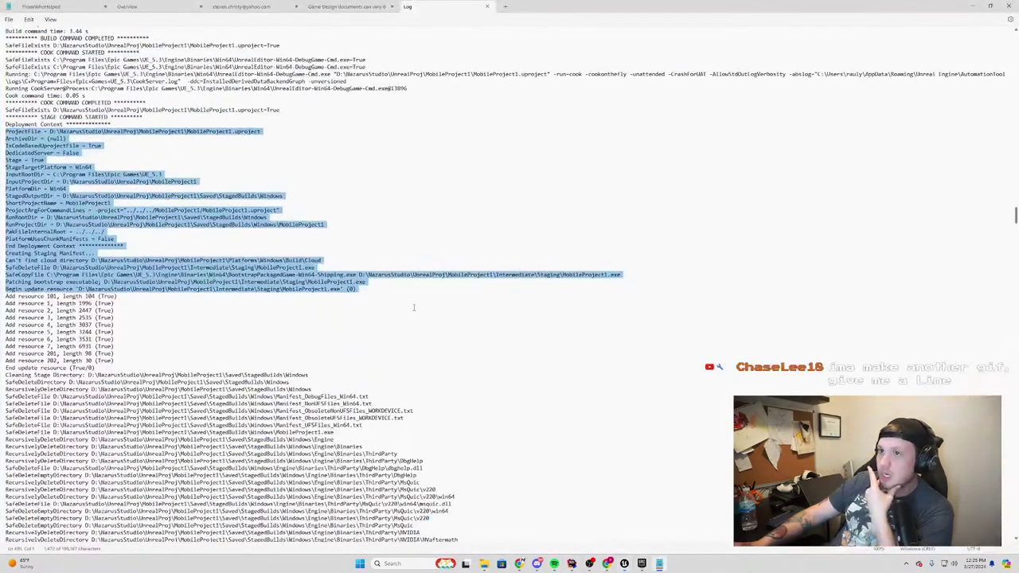
scroll(393, 434, down, 8)
scroll(392, 435, down, 1)
scroll(392, 434, down, 1)
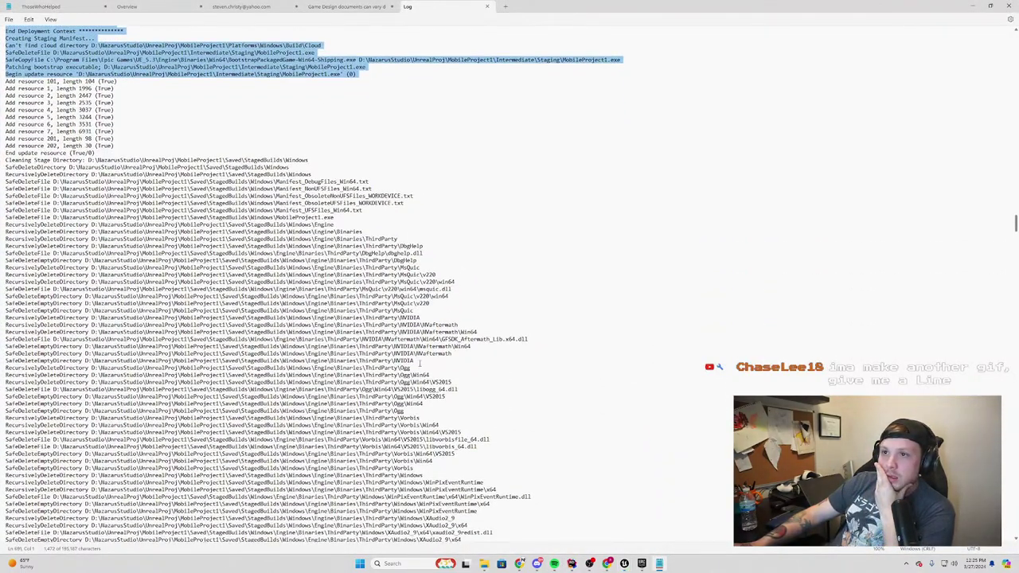
drag(1015, 222, 1015, 529)
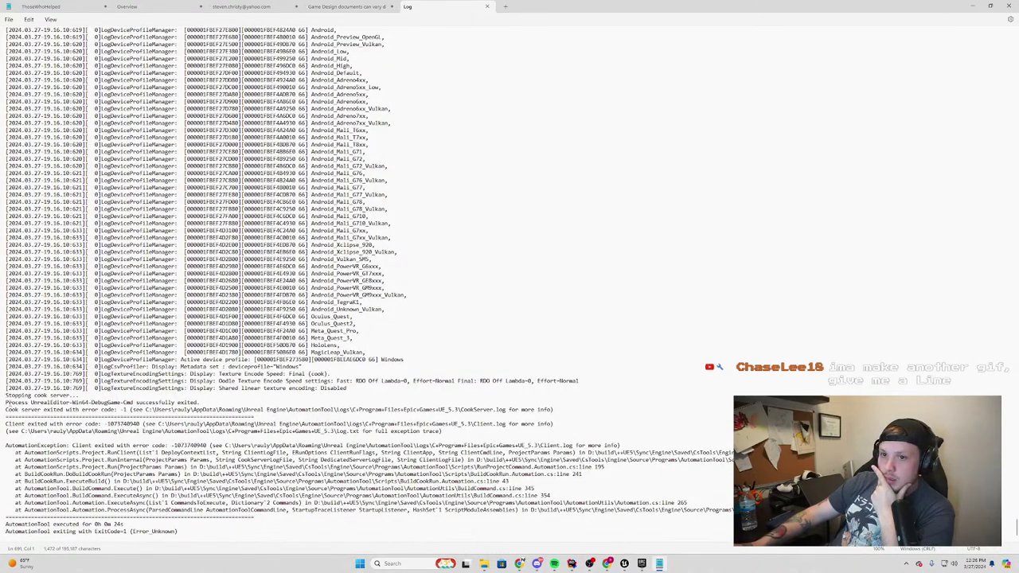
triple_click(3, 394)
click(5, 395)
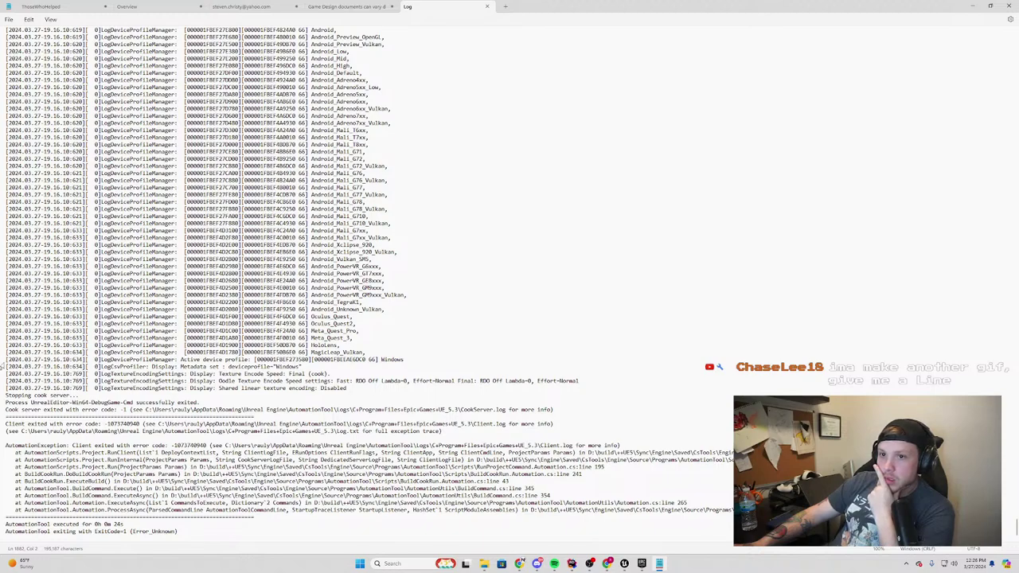
drag(4, 360, 509, 549)
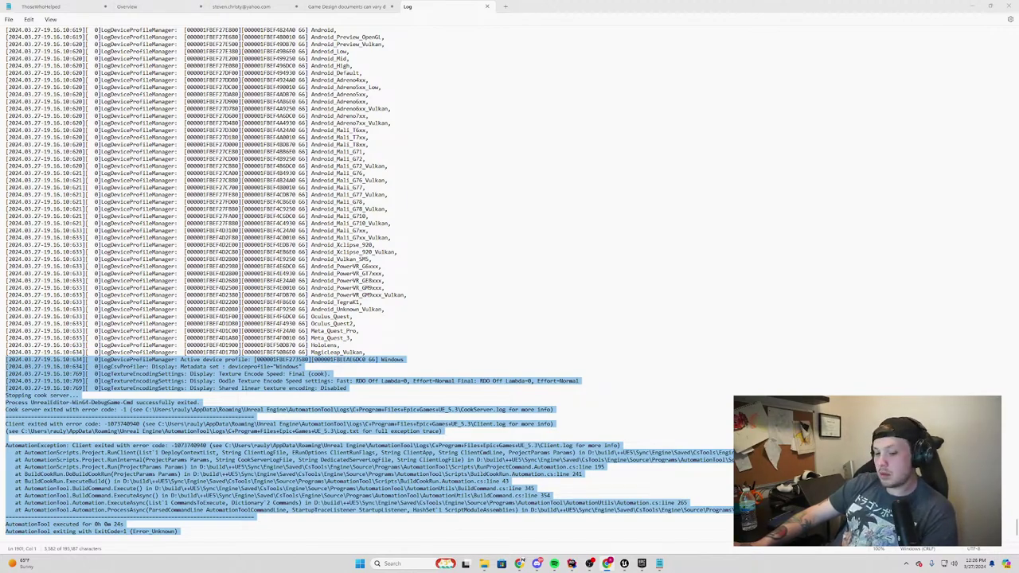
Copy the selected error block ending in ExitCode=1 (Error_Unknown), then scroll back up the log
right_click(65, 362)
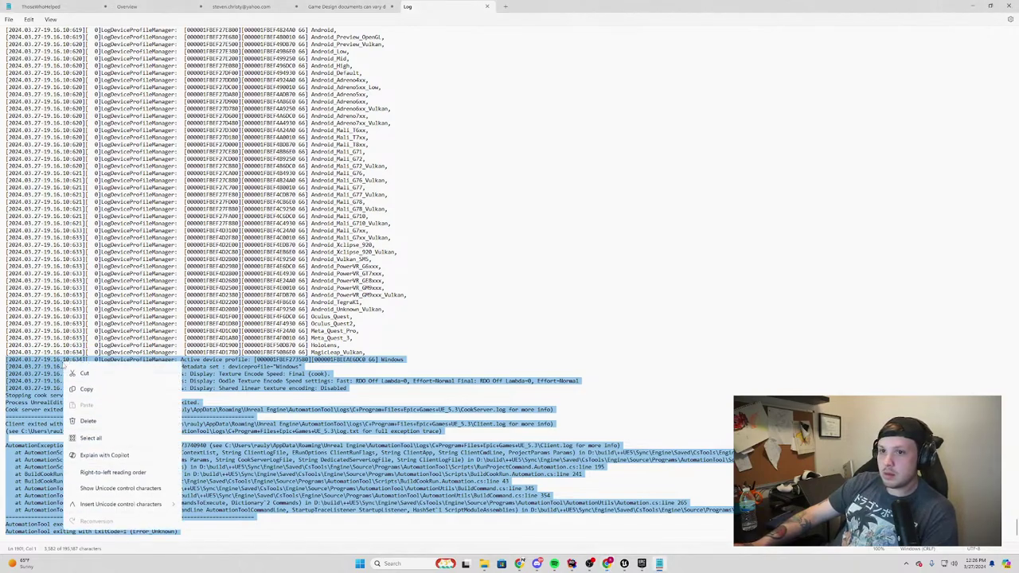
click(86, 403)
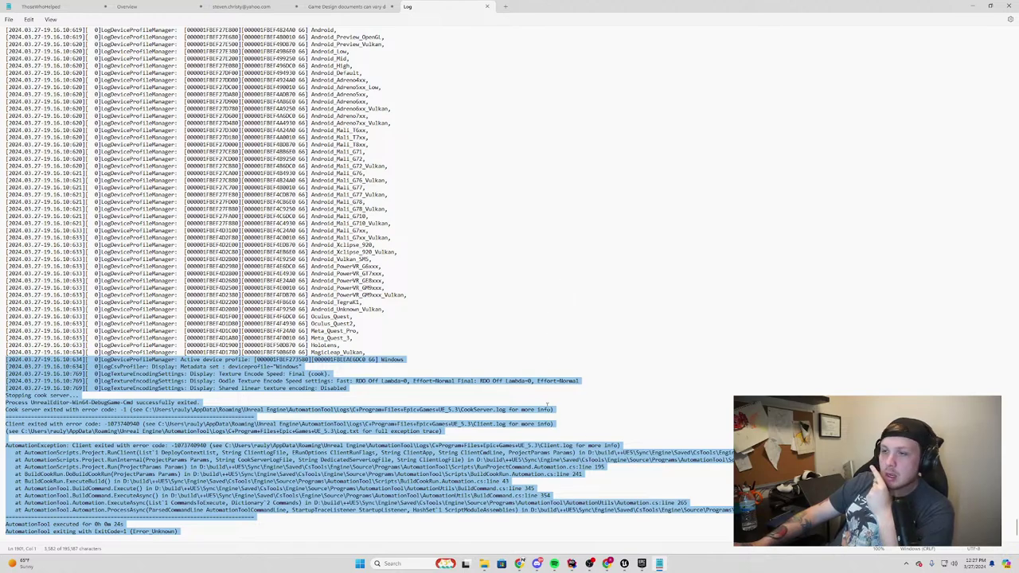
scroll(425, 341, up, 5)
scroll(430, 350, up, 10)
Glance at the Discord conversation, then return to the Notepad build log
scroll(434, 357, up, 10)
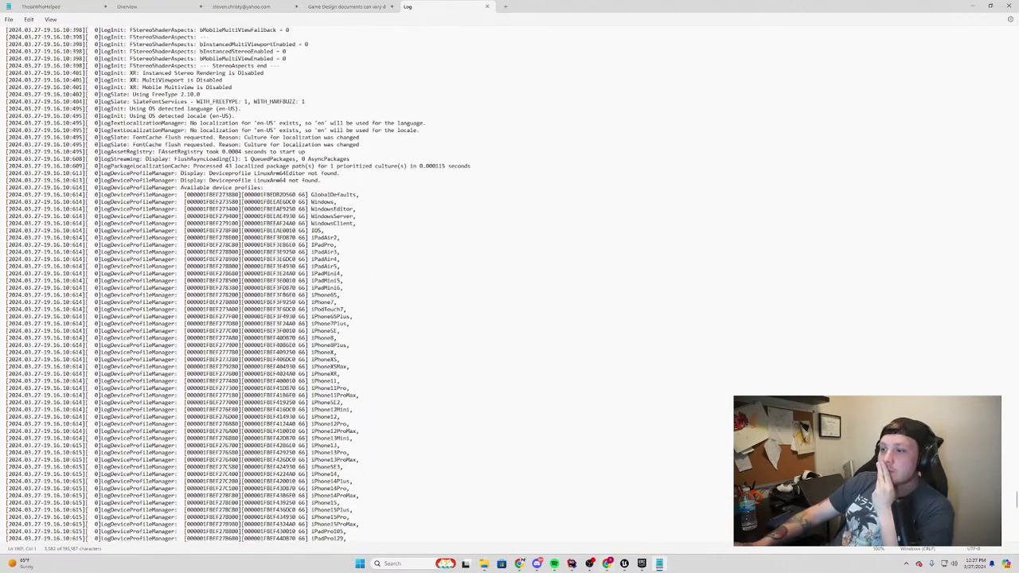
click(537, 564)
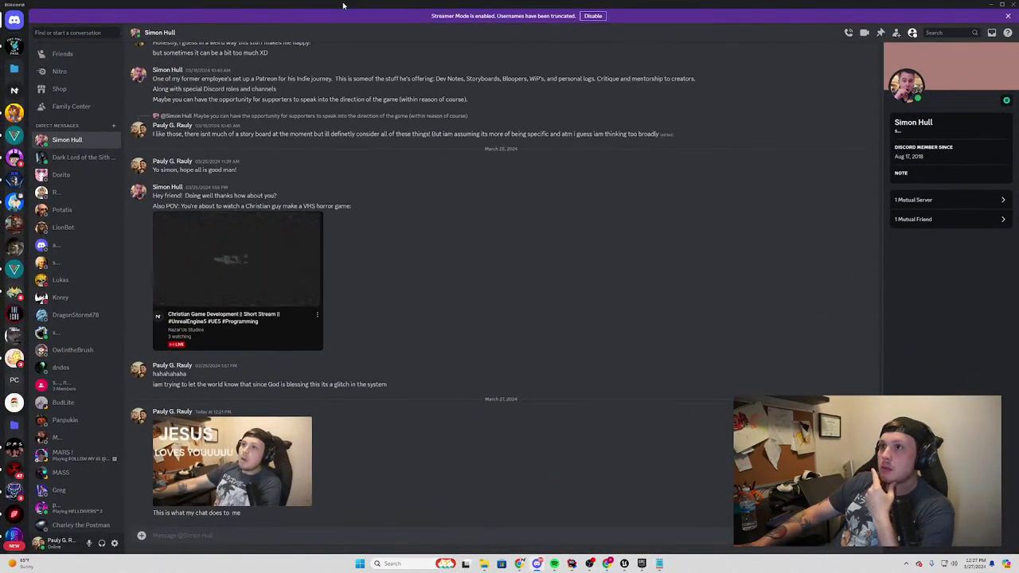
key(alt+Tab)
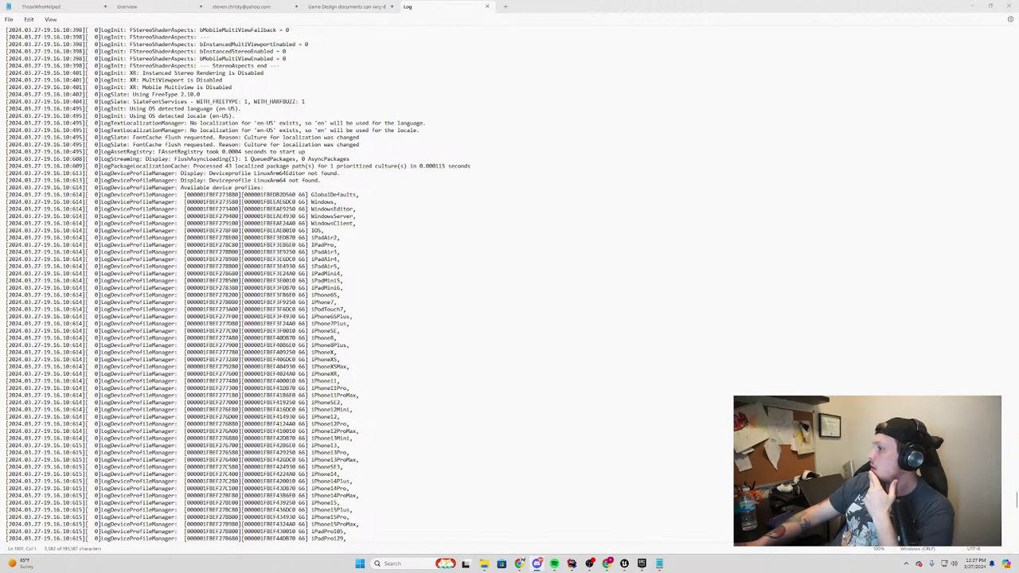
Scroll up to inspect the Base Directory project path line, then minimize Notepad to reveal the editor
scroll(509, 287, up, 3)
scroll(510, 287, up, 8)
scroll(510, 287, up, 3)
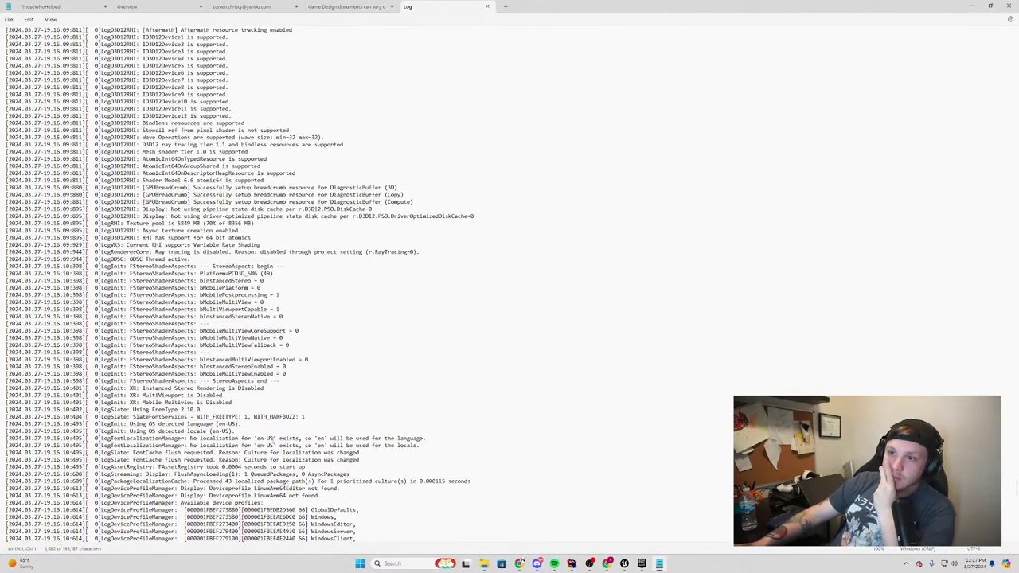
scroll(271, 444, down, 3)
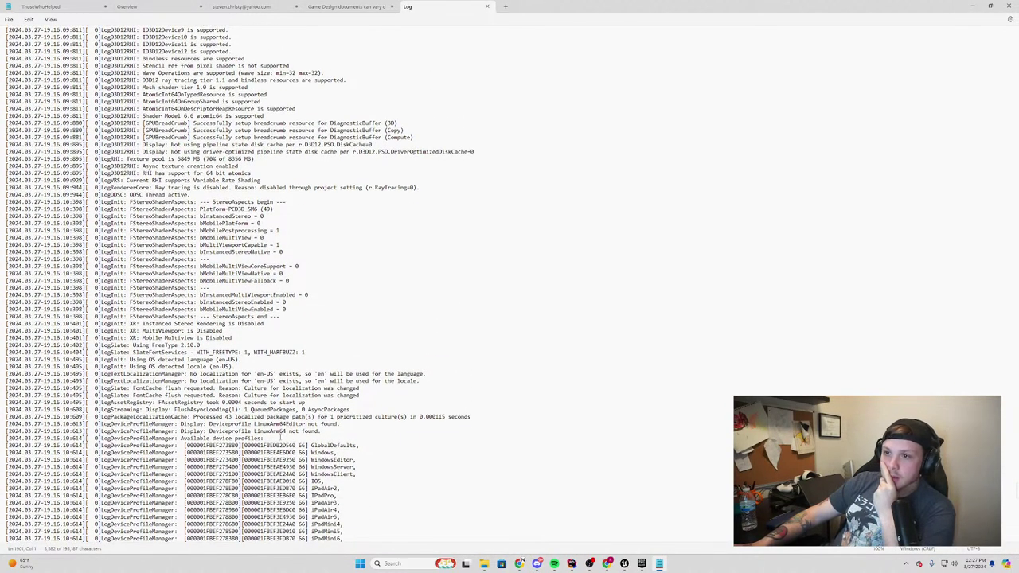
scroll(292, 306, up, 1)
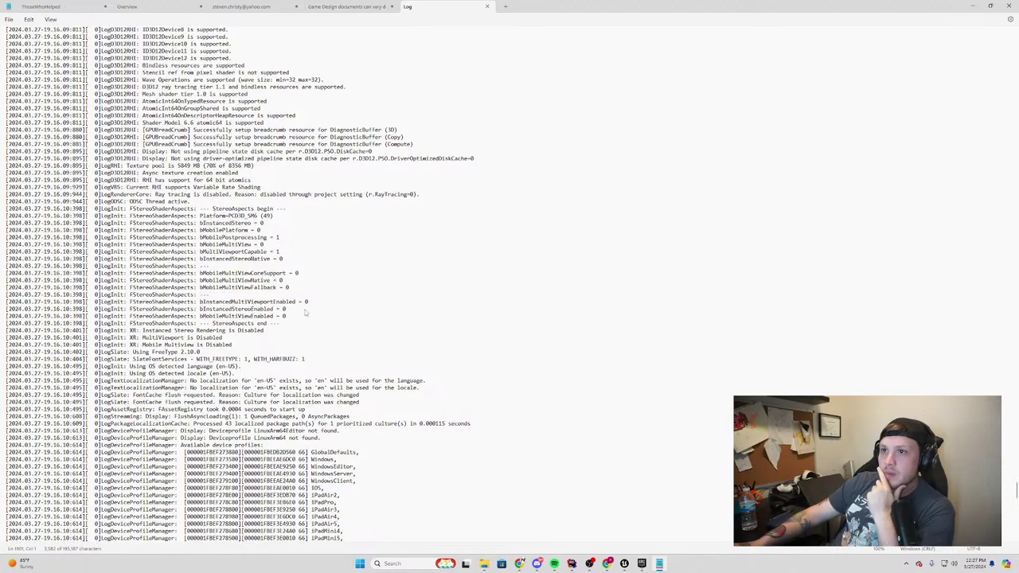
scroll(290, 307, up, 2)
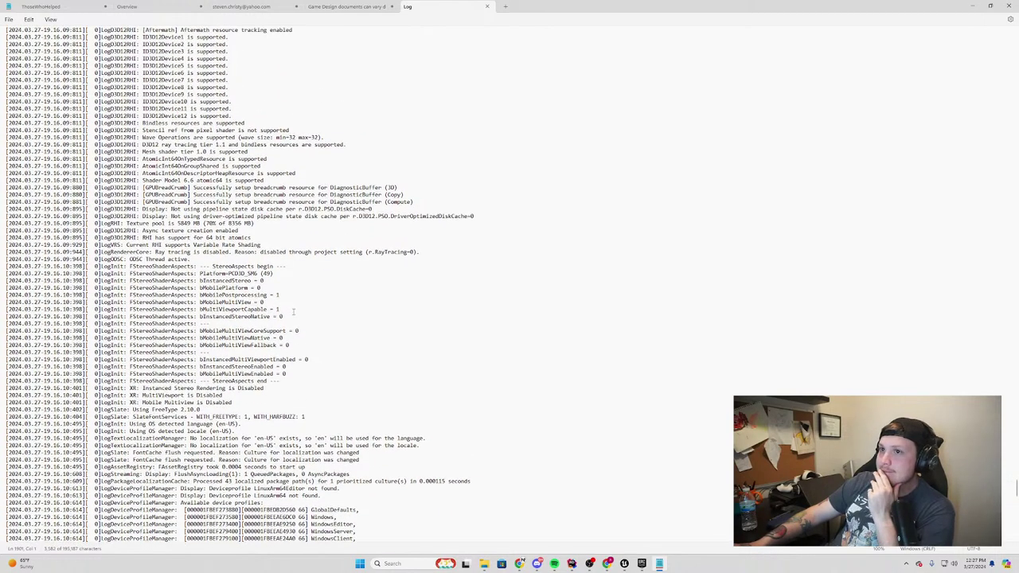
scroll(320, 334, up, 3)
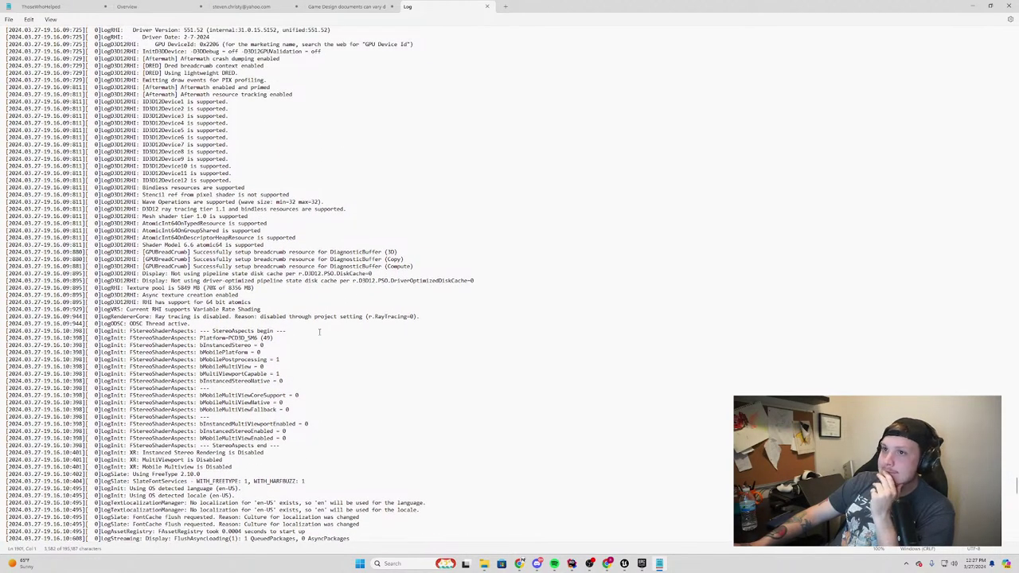
scroll(319, 332, up, 2)
scroll(322, 330, up, 2)
scroll(330, 327, up, 2)
scroll(337, 324, up, 3)
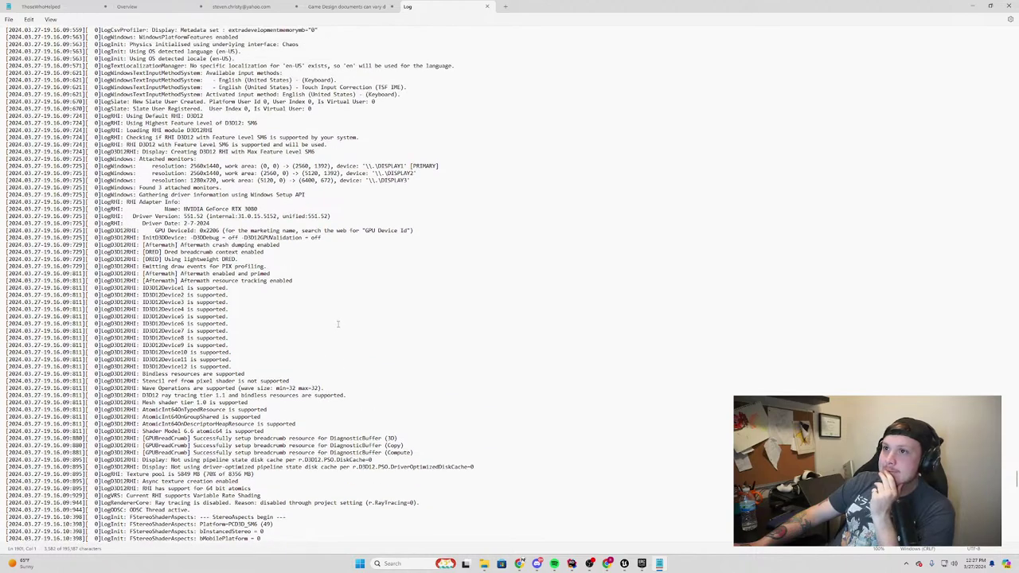
scroll(339, 326, up, 8)
scroll(338, 331, up, 2)
scroll(350, 336, up, 3)
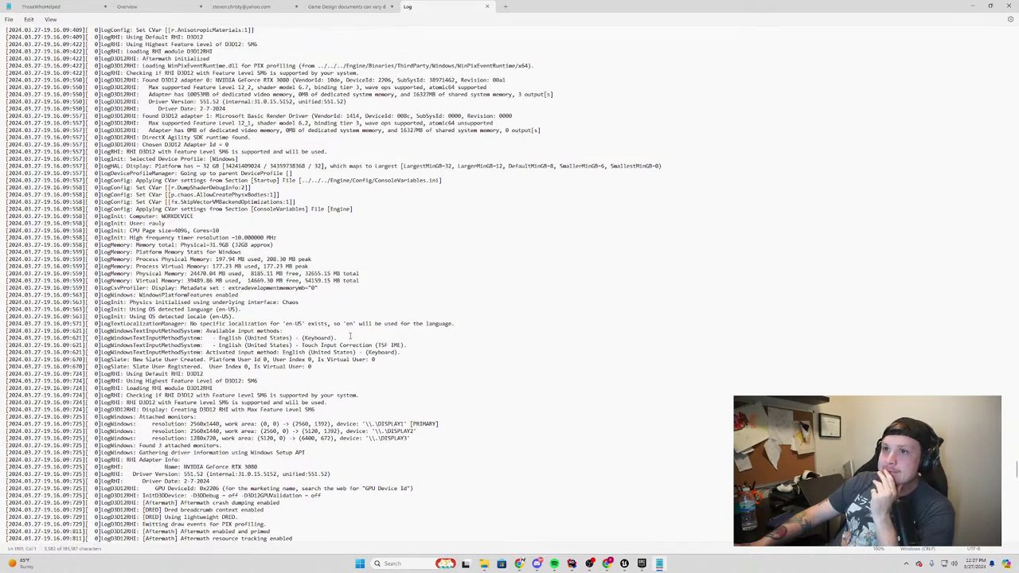
scroll(351, 337, up, 2)
scroll(351, 340, up, 4)
scroll(346, 342, up, 8)
scroll(340, 343, up, 7)
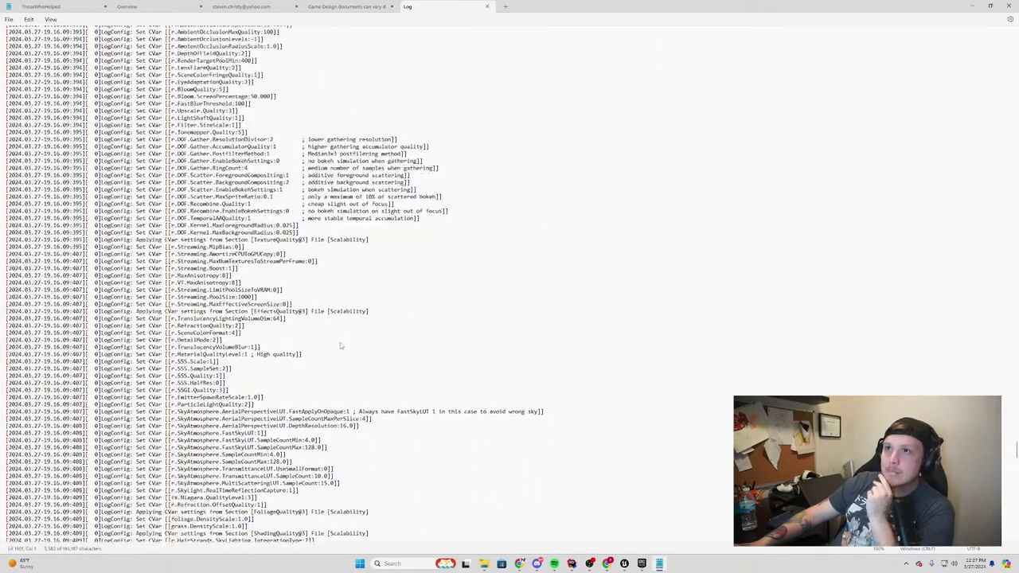
scroll(340, 344, up, 7)
scroll(342, 351, up, 8)
scroll(338, 362, up, 8)
scroll(327, 378, up, 8)
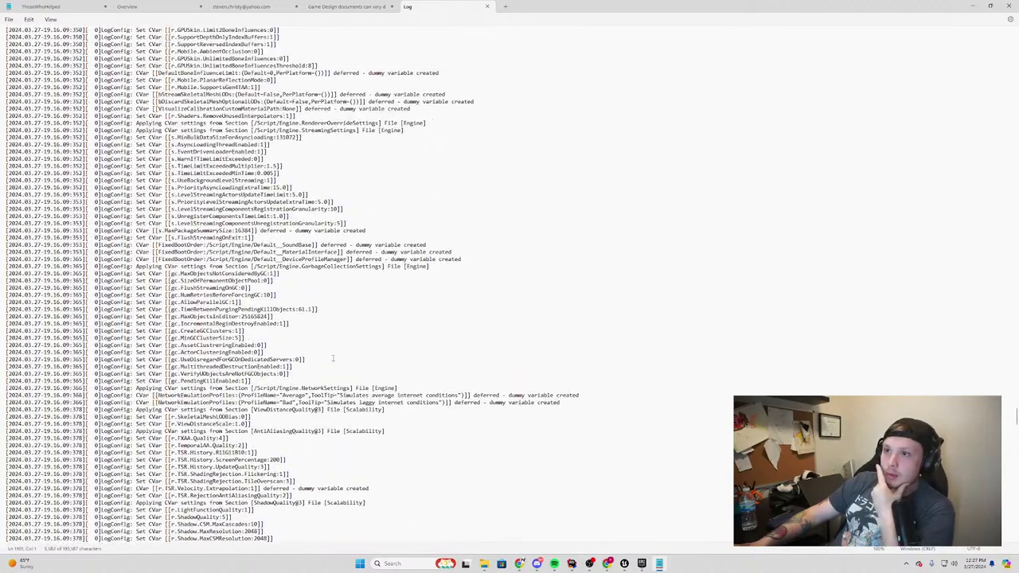
scroll(319, 394, up, 8)
scroll(308, 407, up, 8)
scroll(305, 410, up, 8)
scroll(303, 408, up, 8)
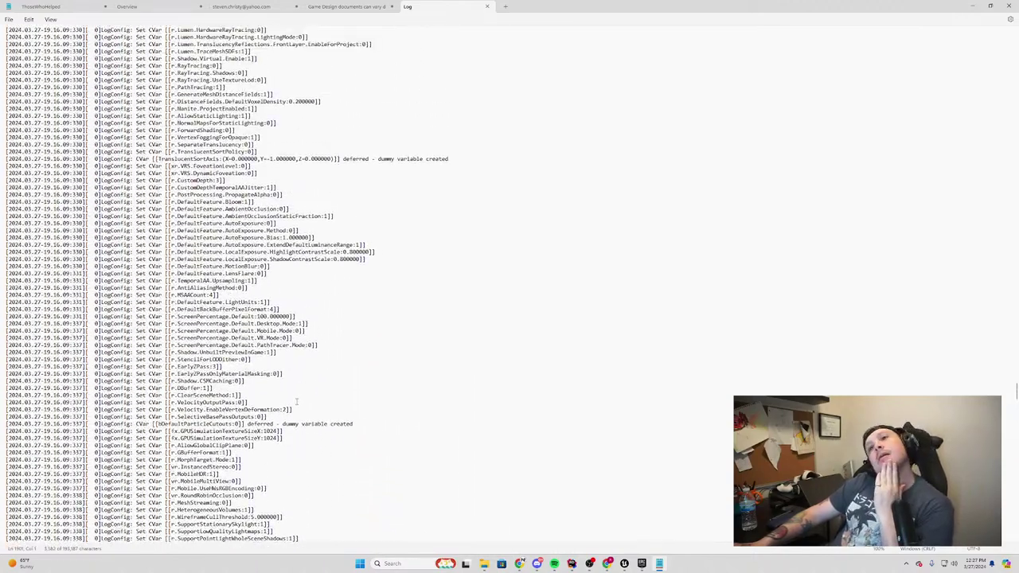
scroll(301, 407, up, 8)
scroll(299, 406, up, 8)
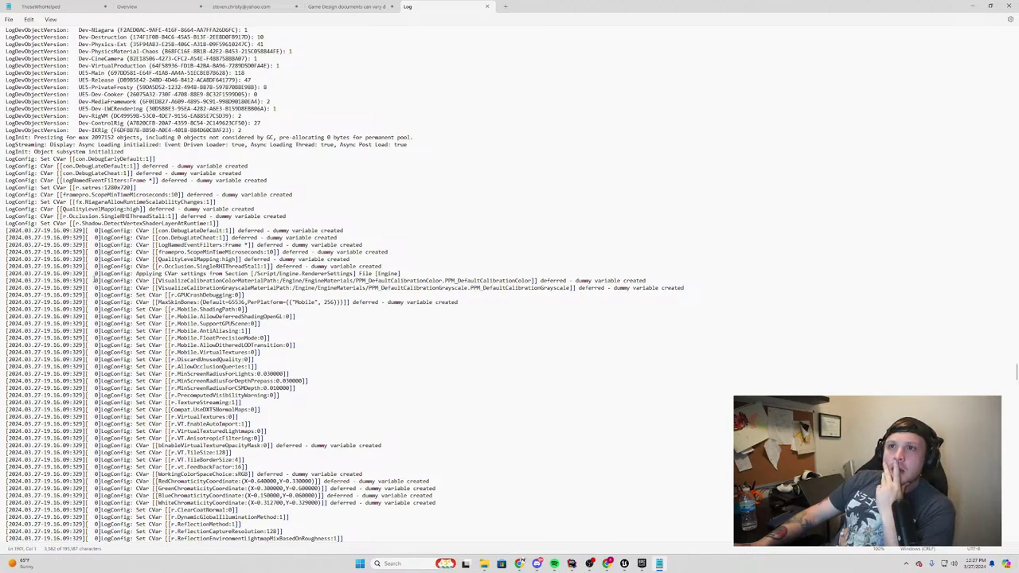
scroll(94, 278, up, 5)
scroll(95, 283, up, 5)
scroll(94, 288, up, 5)
scroll(94, 298, up, 5)
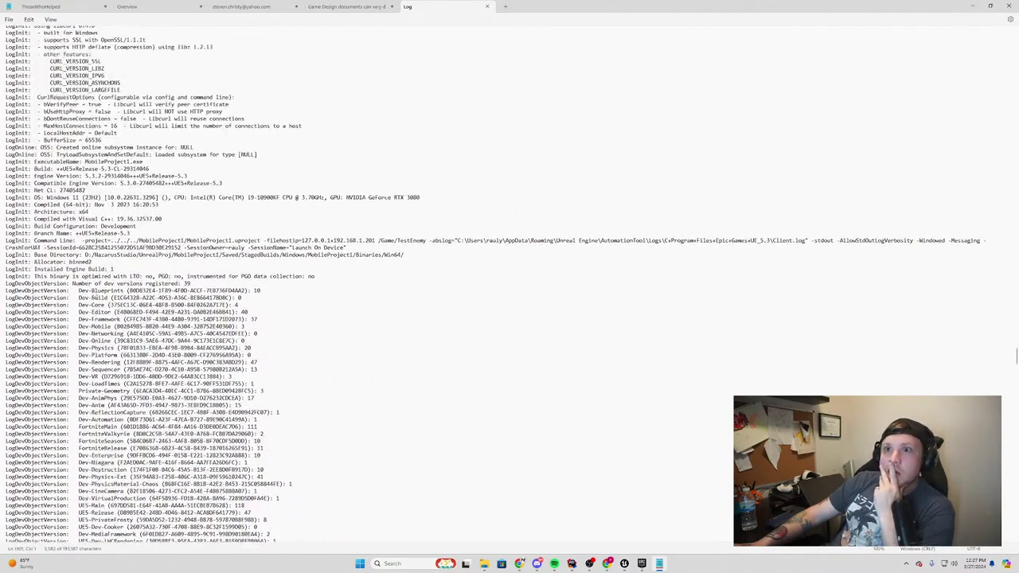
mouse_move(34, 266)
mouse_down()
mouse_move(414, 266)
mouse_move(278, 273)
mouse_up()
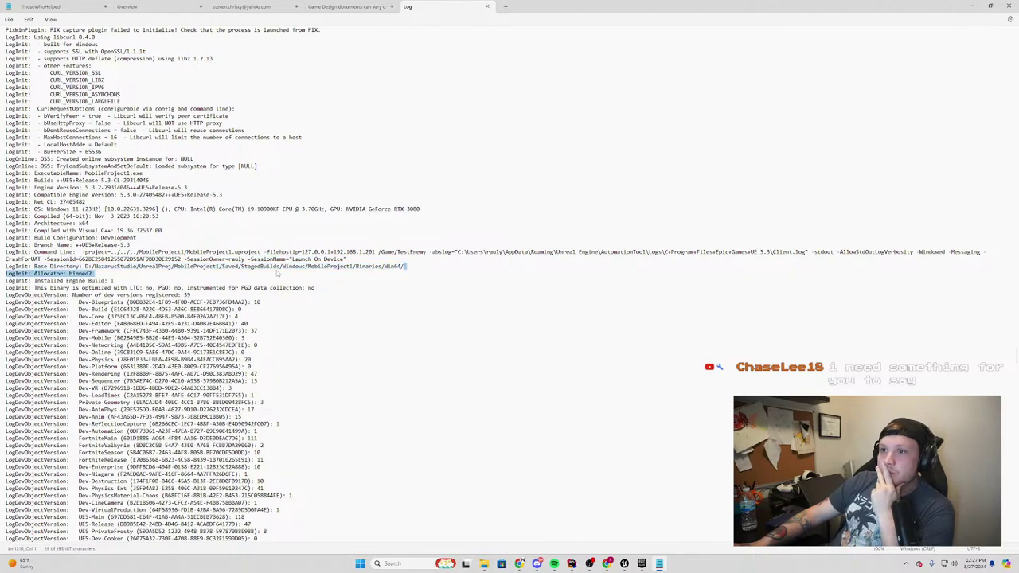
drag(405, 267, 31, 266)
click(170, 277)
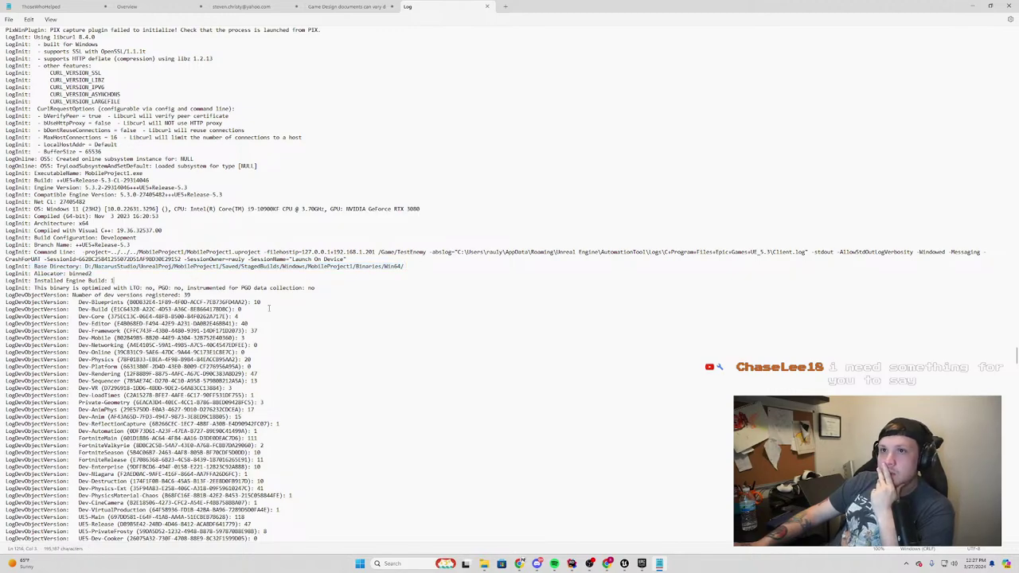
scroll(170, 277, up, 9)
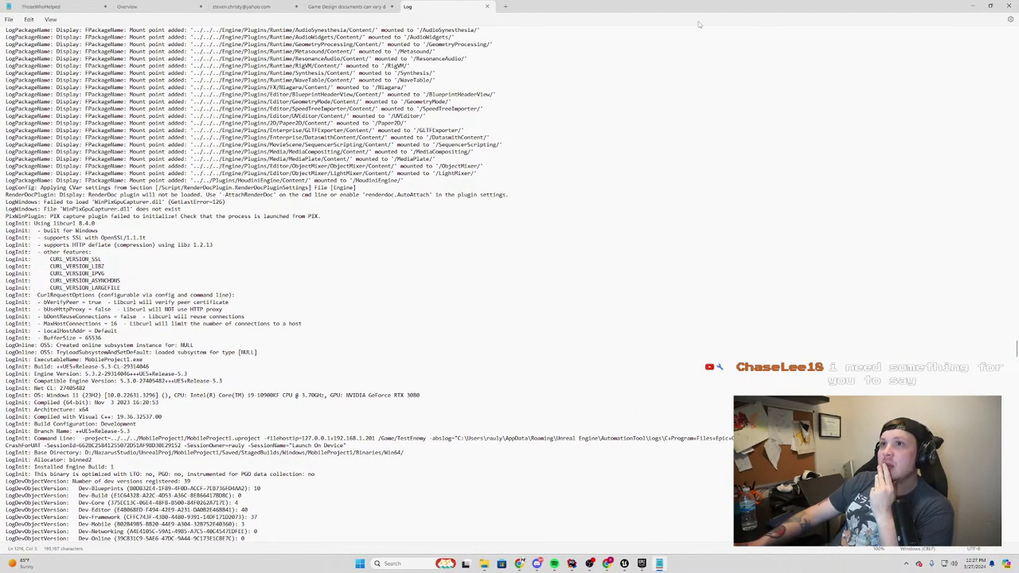
click(971, 6)
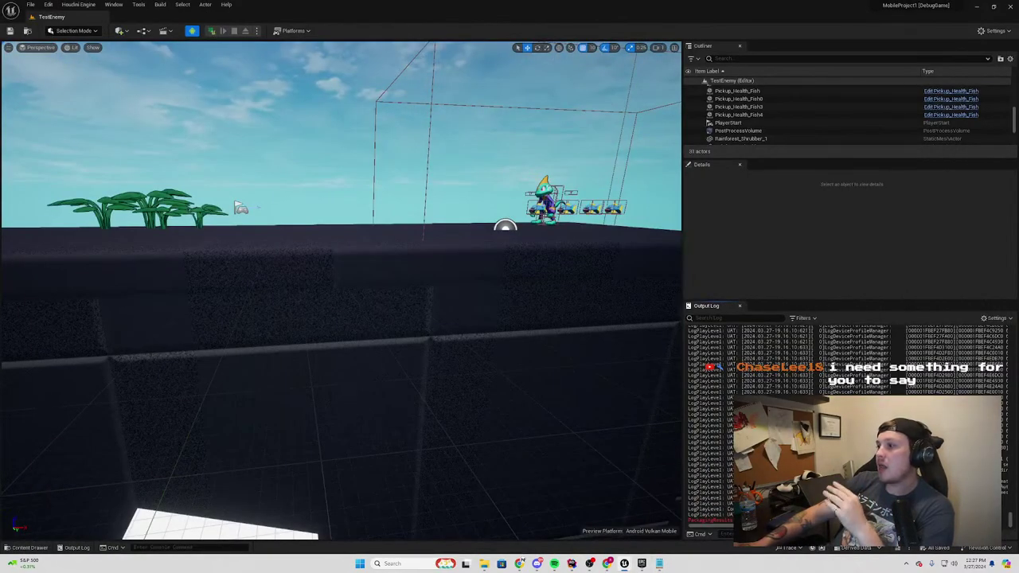
mouse_move(519, 564)
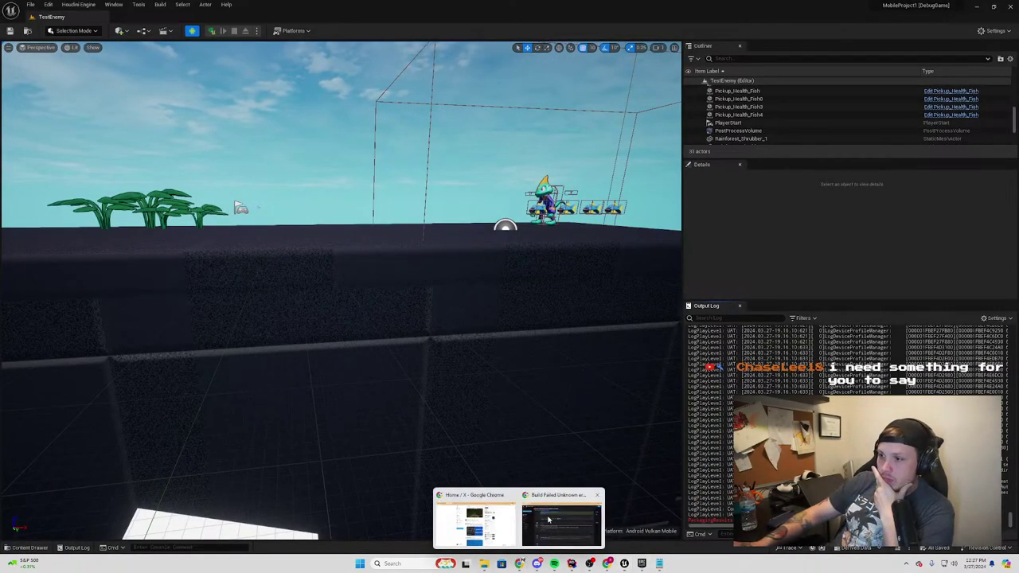
click(549, 517)
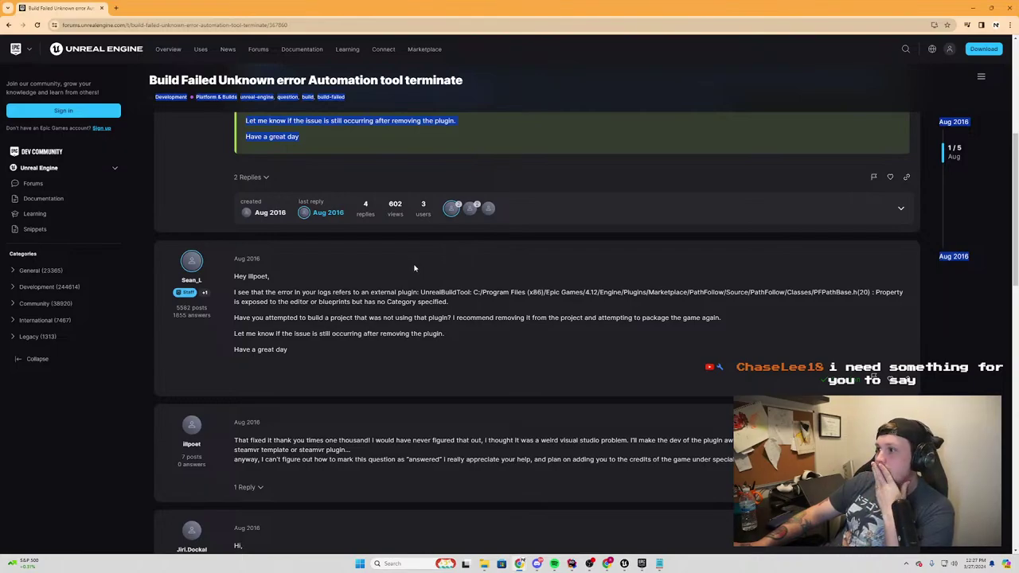
scroll(432, 339, down, 1)
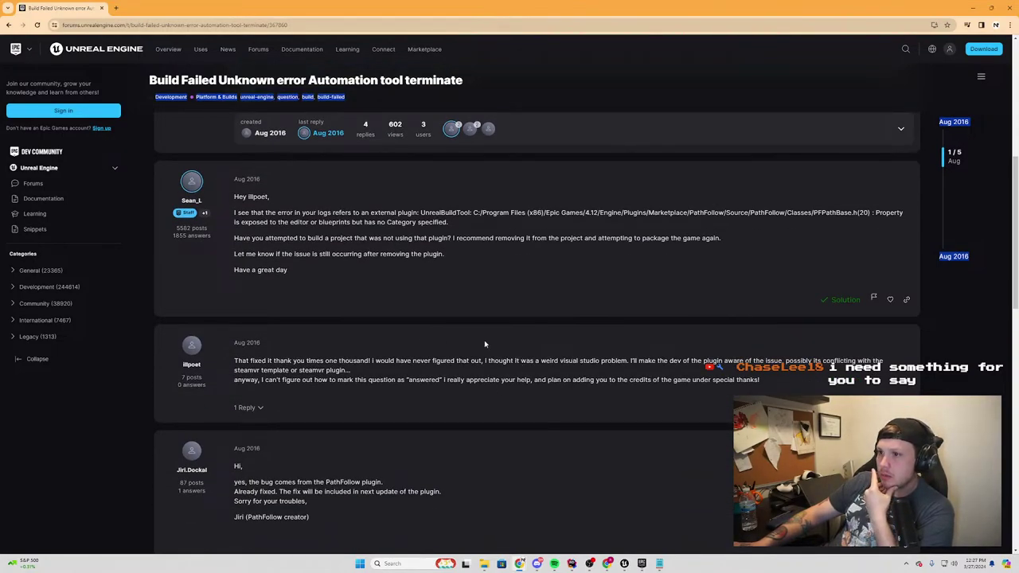
scroll(477, 334, up, 3)
scroll(335, 318, up, 1)
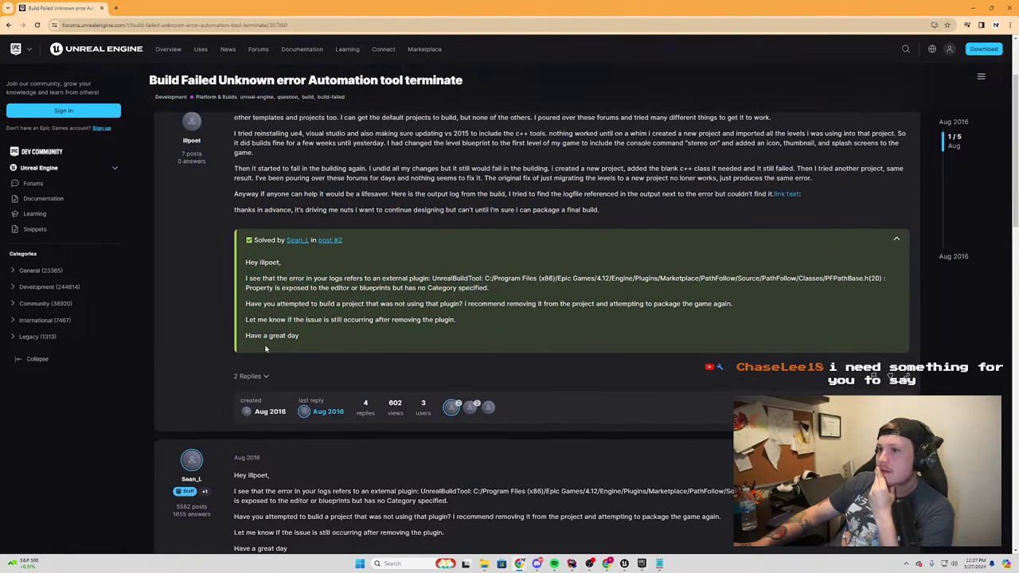
click(253, 377)
scroll(386, 342, down, 2)
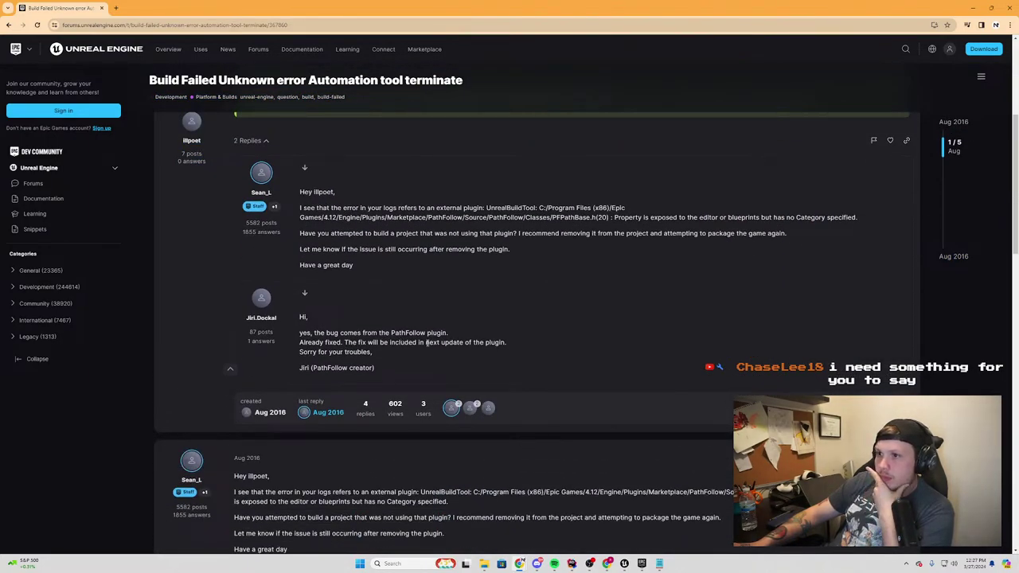
scroll(505, 323, up, 1)
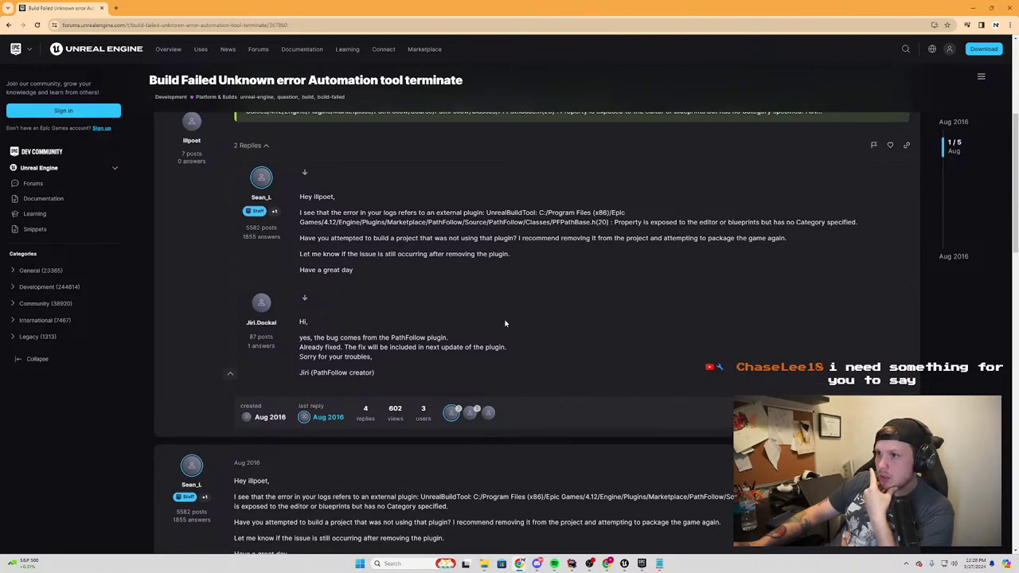
scroll(504, 324, up, 2)
scroll(505, 323, down, 1)
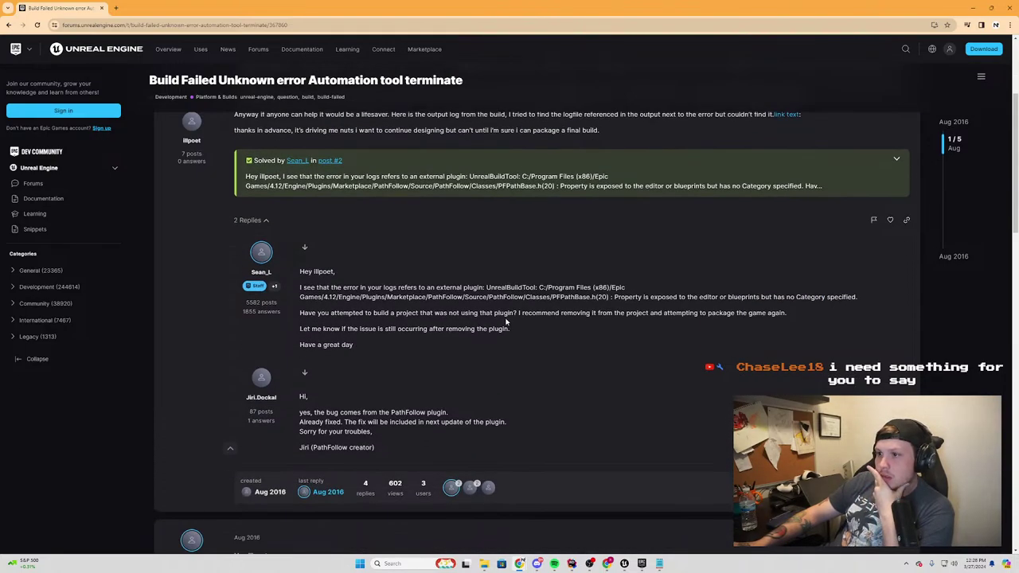
scroll(504, 319, up, 1)
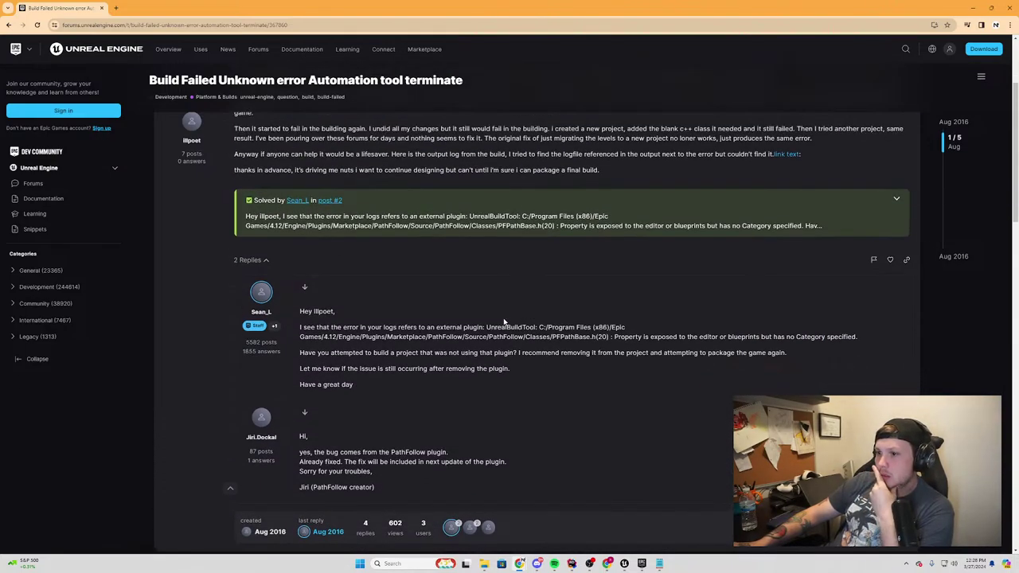
scroll(596, 318, up, 1)
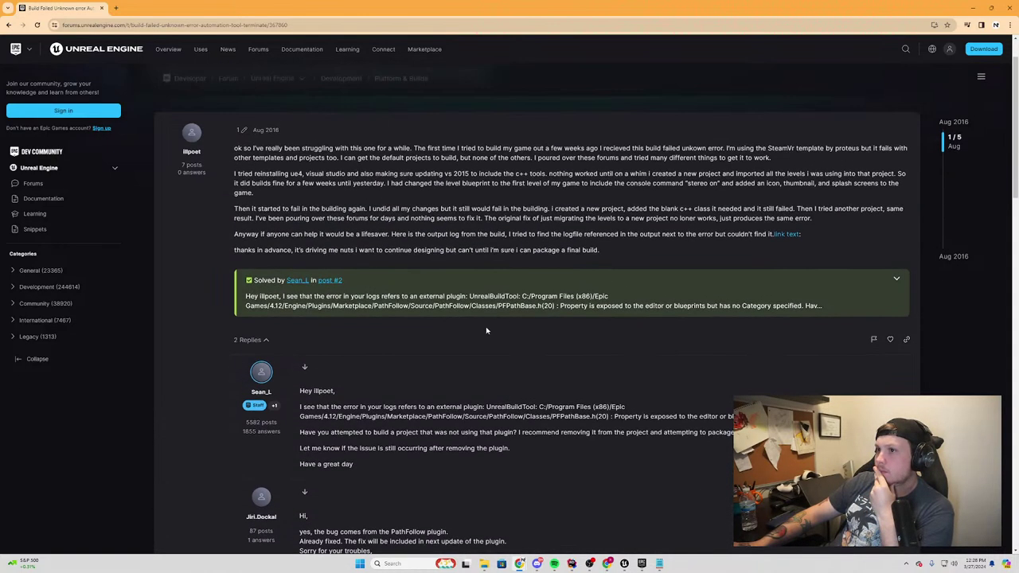
click(886, 286)
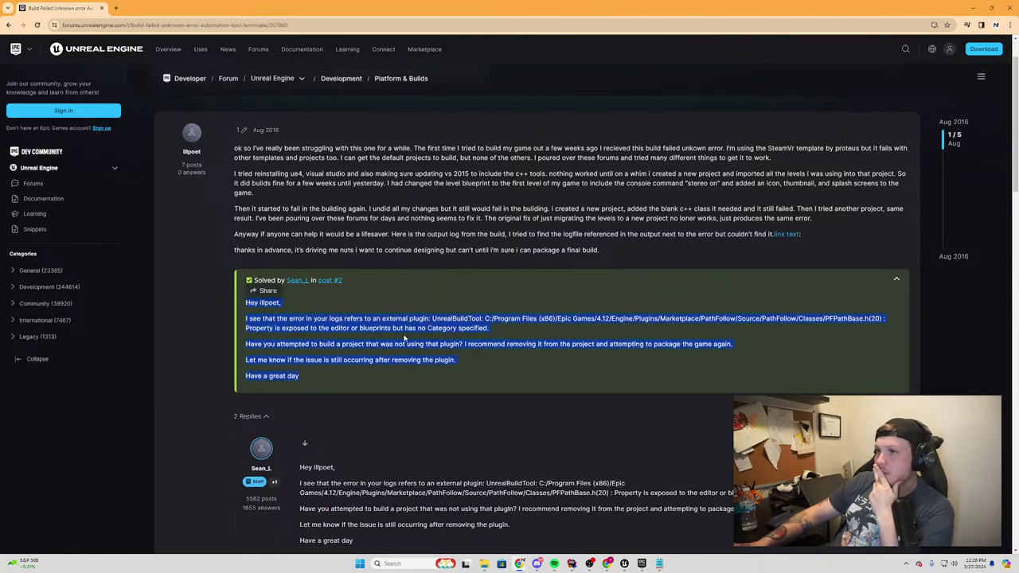
scroll(371, 370, up, 1)
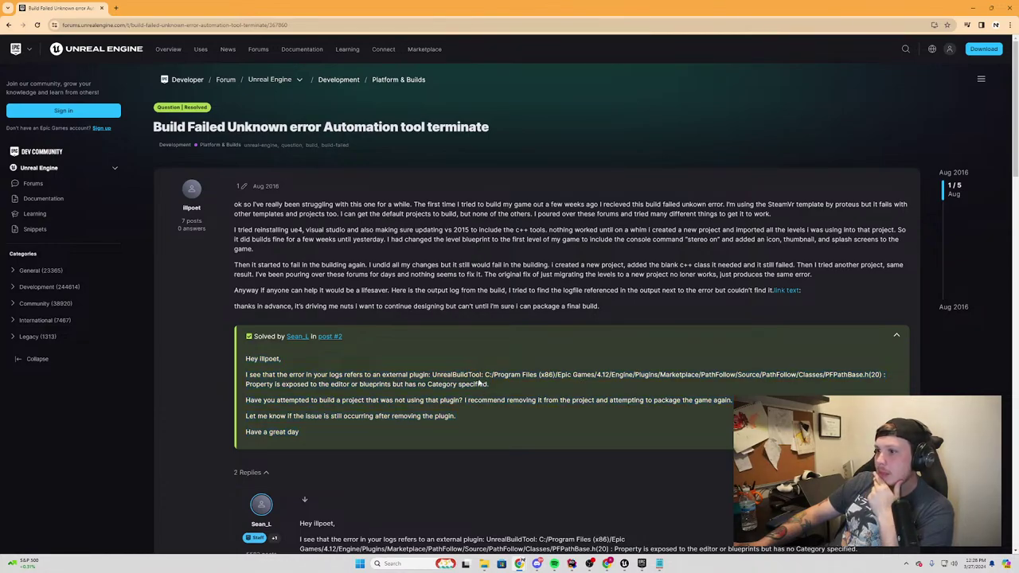
double_click(454, 375)
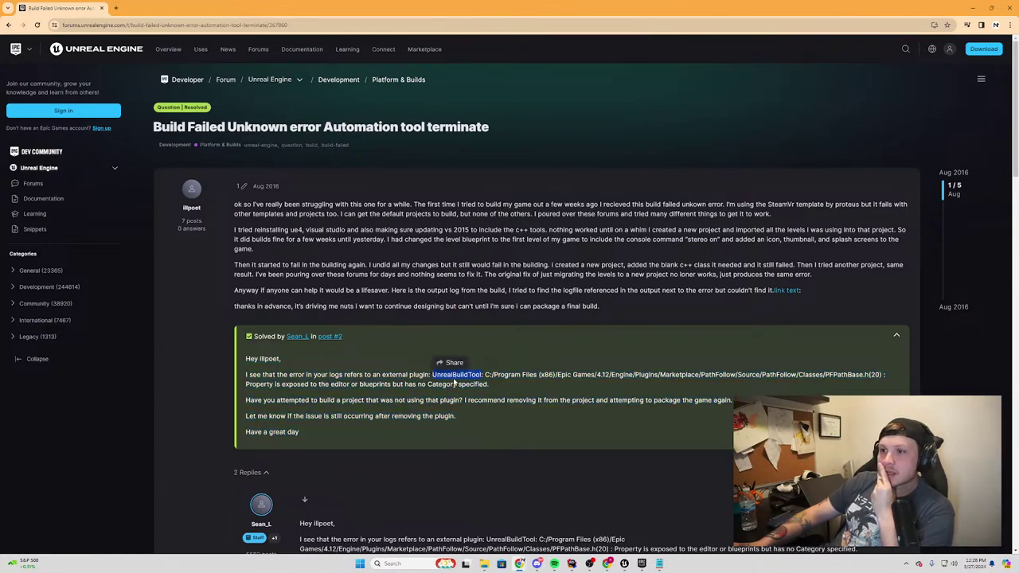
click(455, 382)
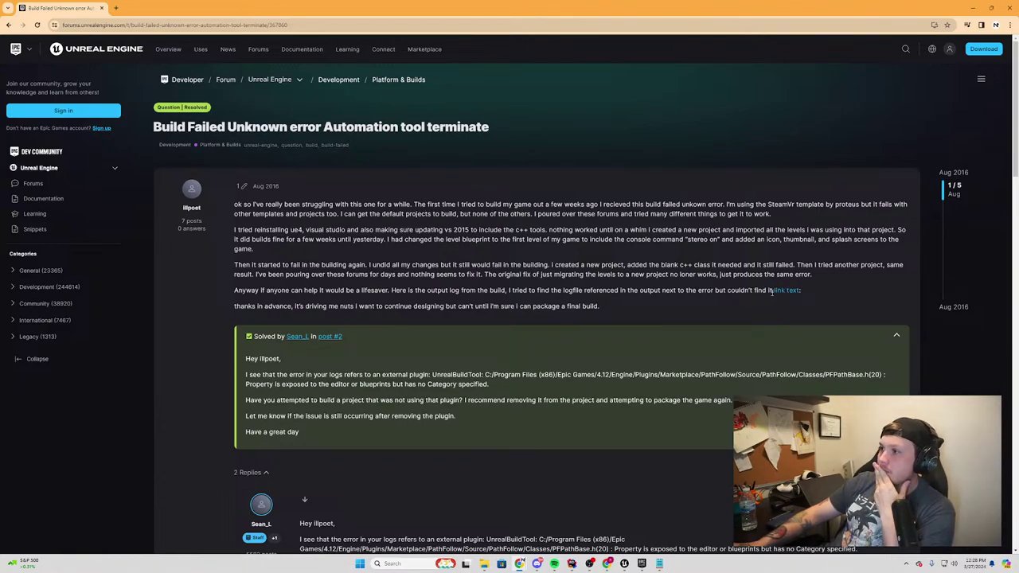
triple_click(784, 294)
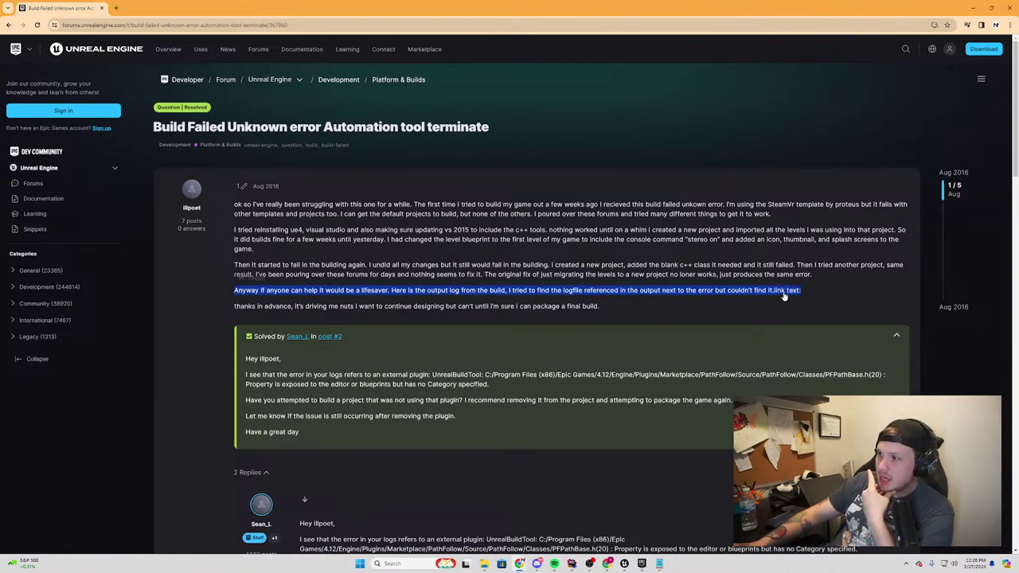
click(785, 294)
right_click(784, 295)
right_click(782, 291)
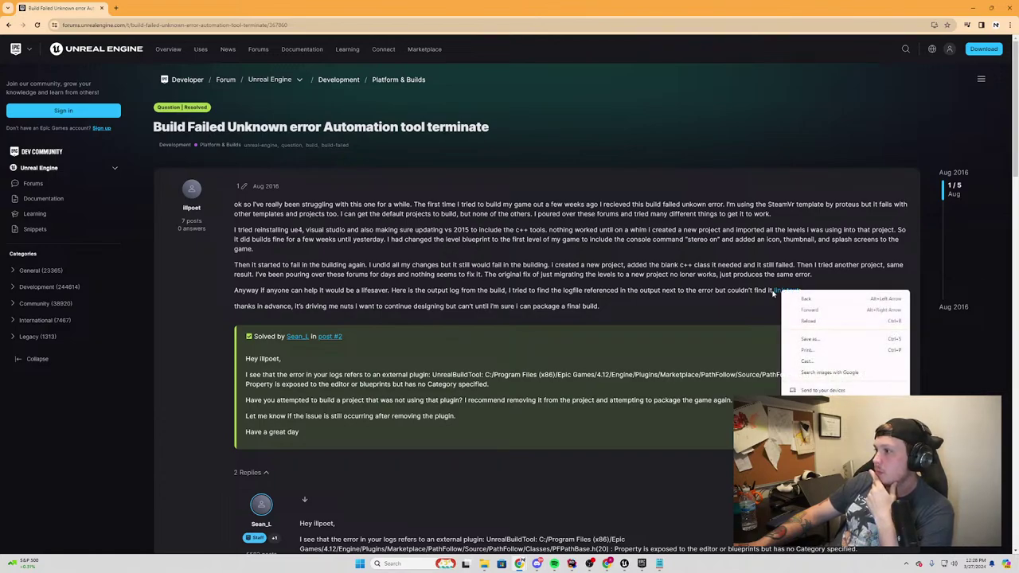
click(785, 290)
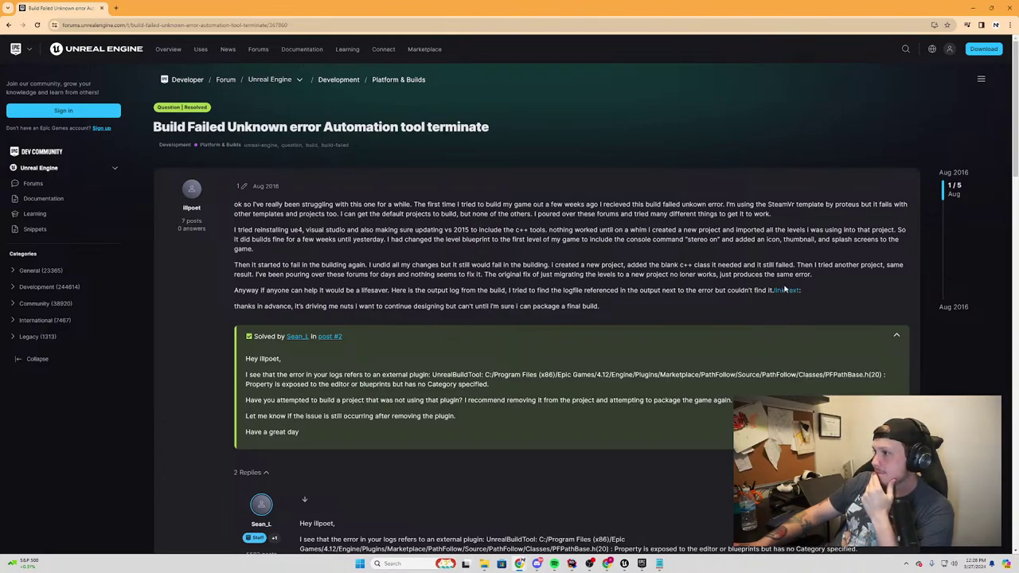
right_click(783, 292)
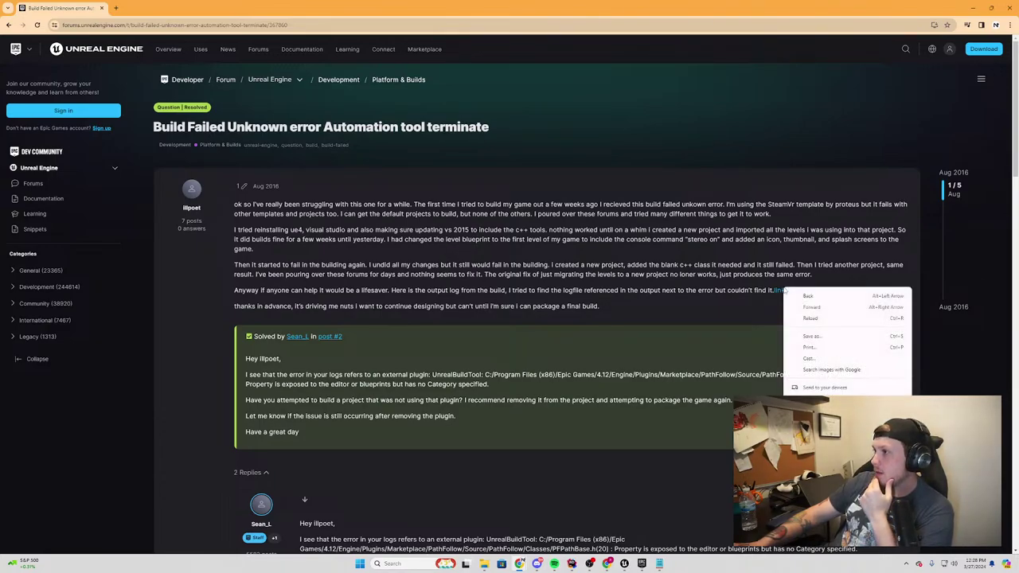
click(808, 336)
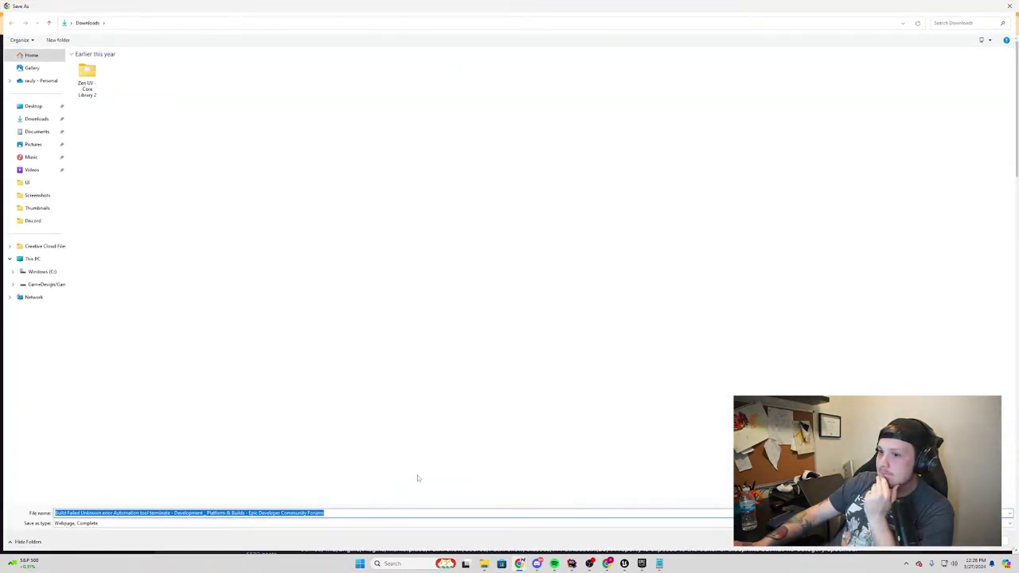
click(962, 543)
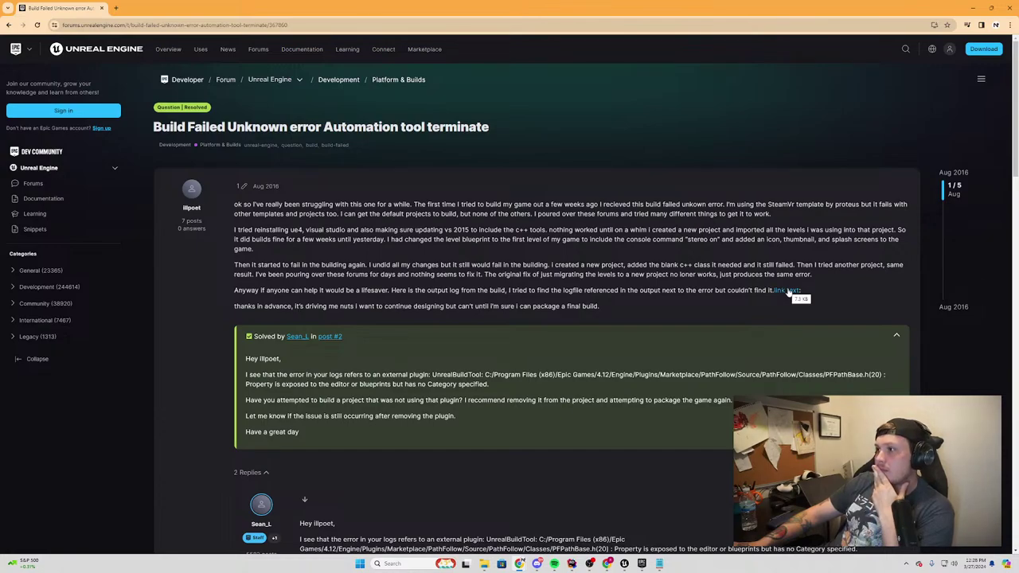
click(949, 54)
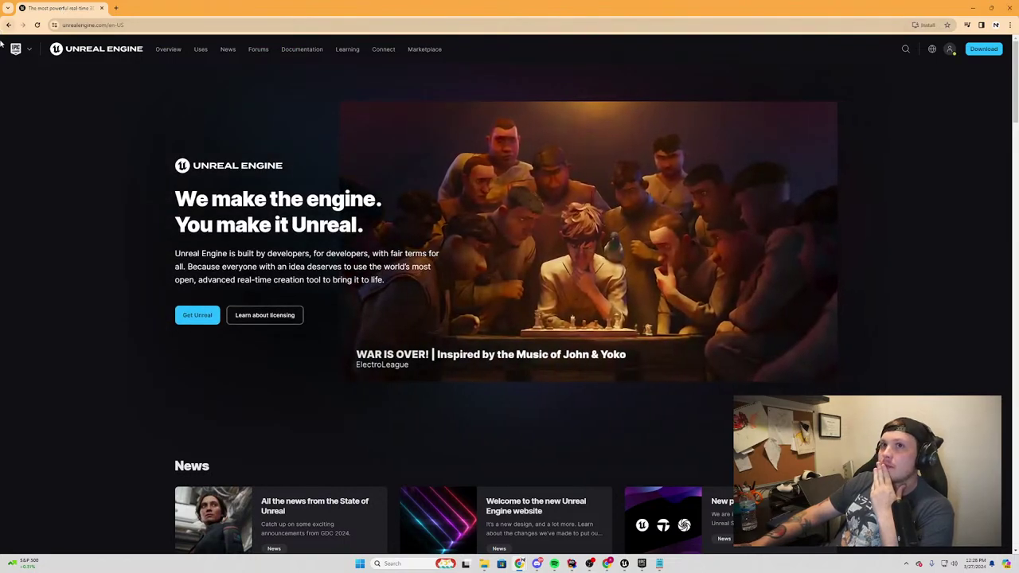
key(alt+Left)
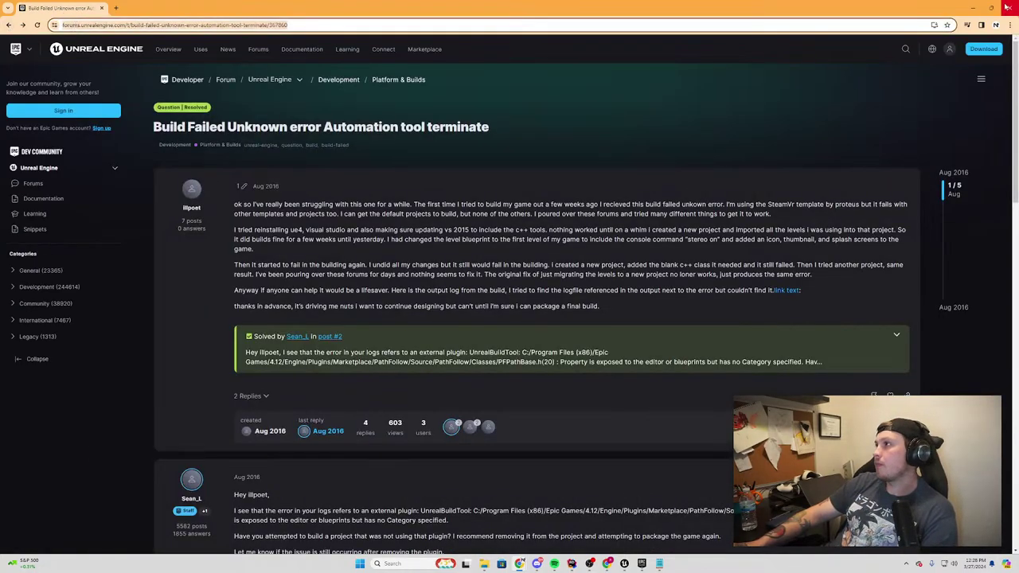
click(973, 7)
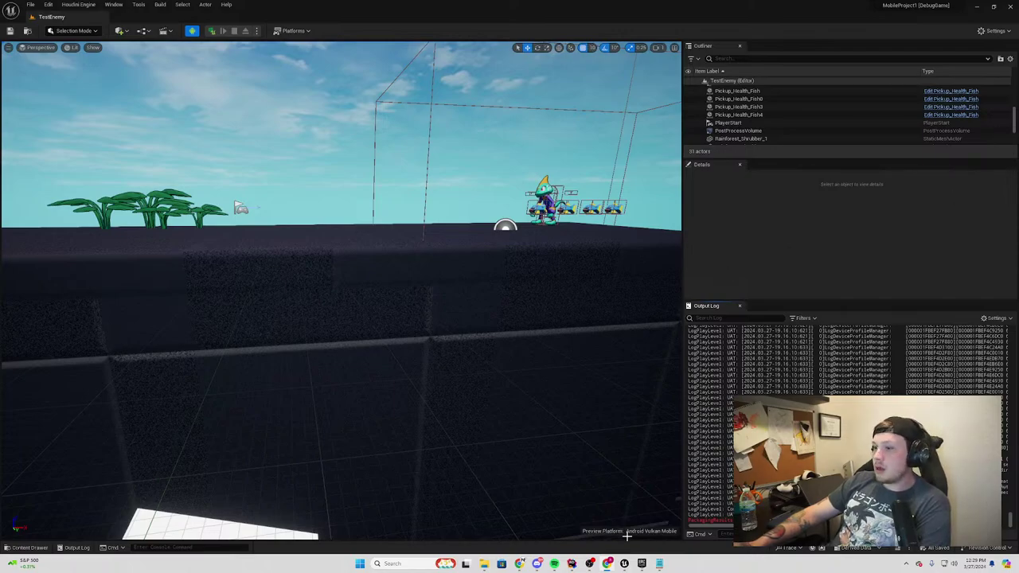
Bring the Notepad build log forward and open its Find box
click(659, 563)
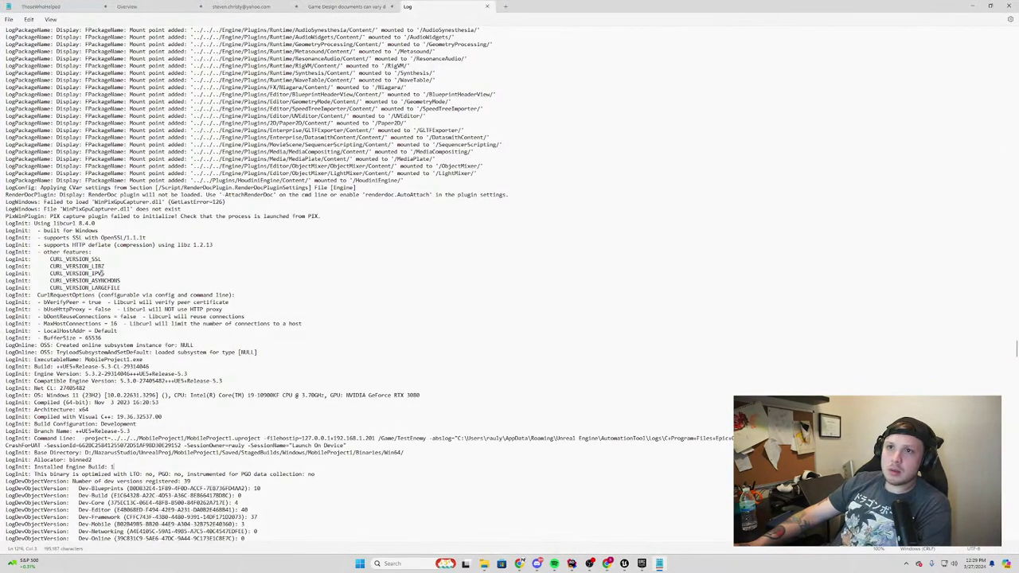
scroll(194, 280, up, 1)
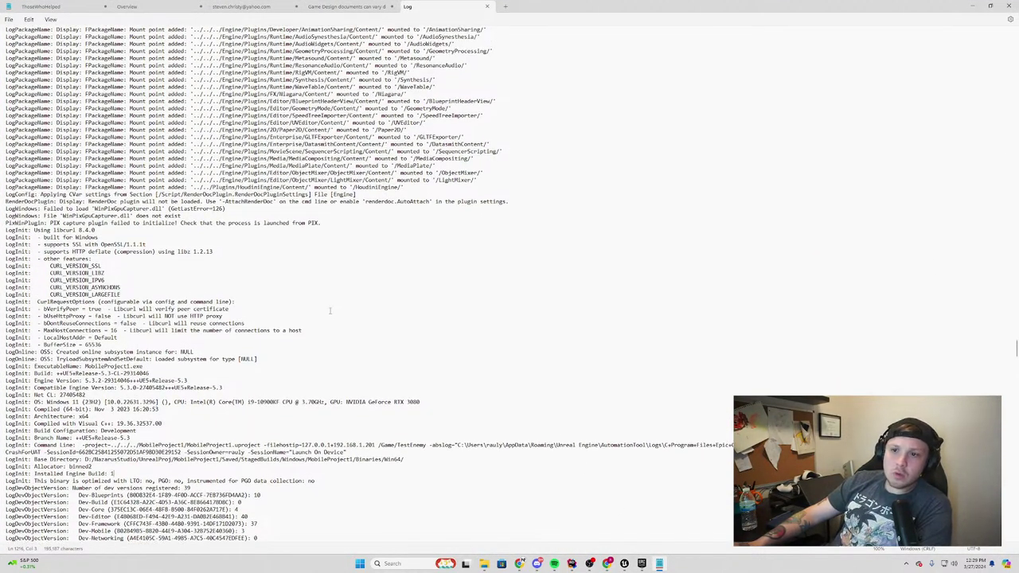
key(ctrl+f)
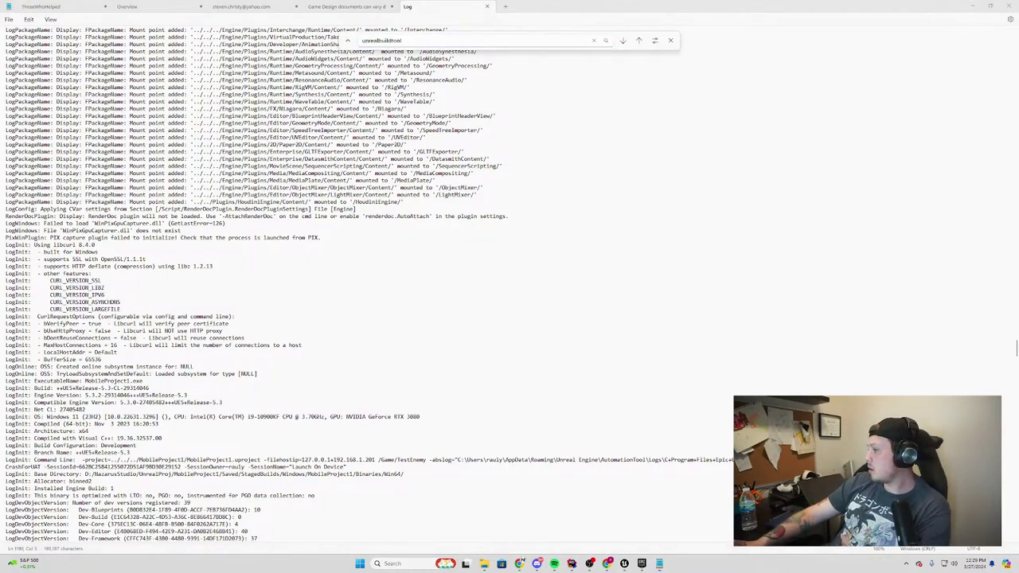
Copy the word UnrealBuildTool from the forum thread's solved answer
key(alt+Tab)
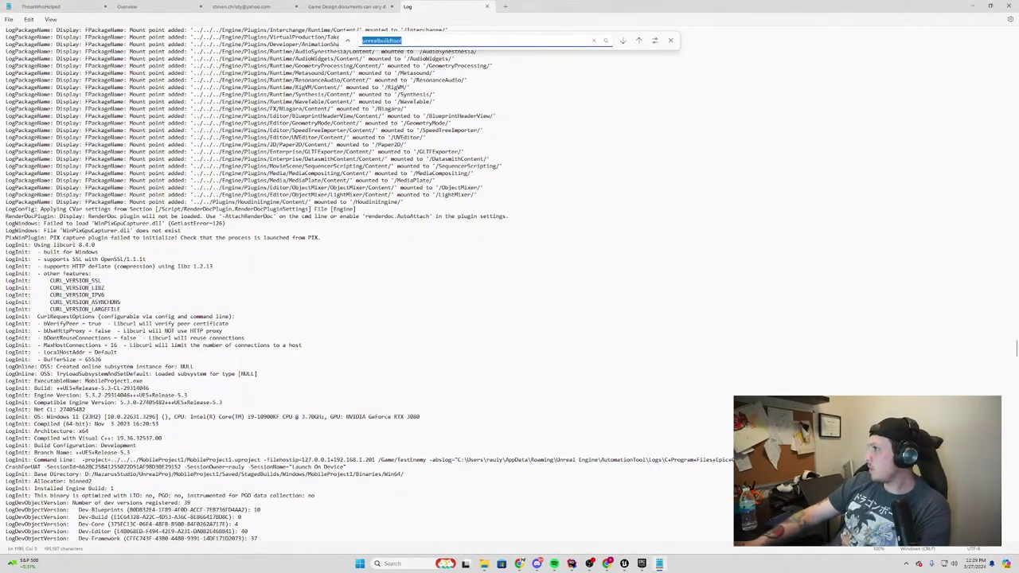
mouse_move(519, 563)
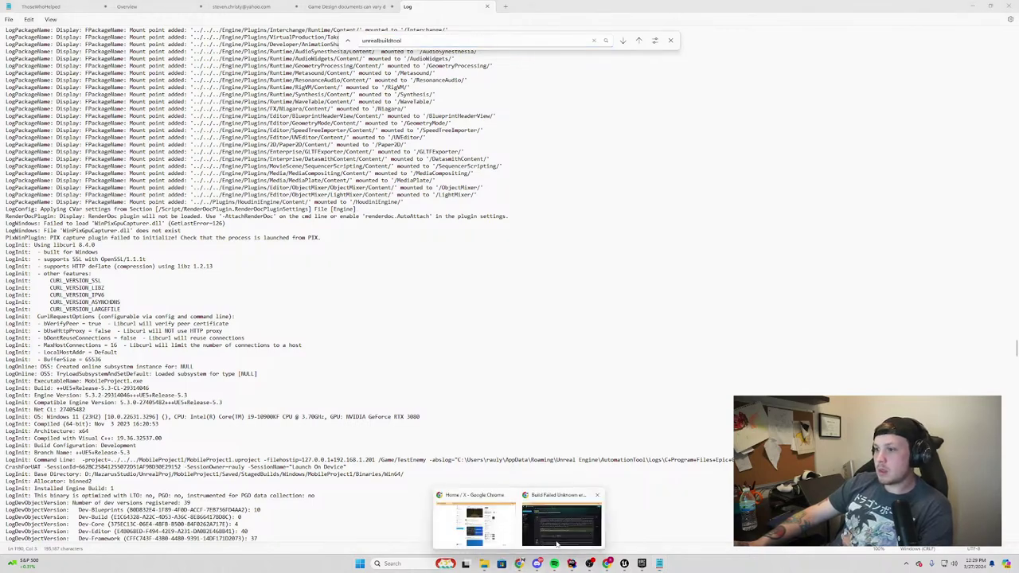
click(563, 521)
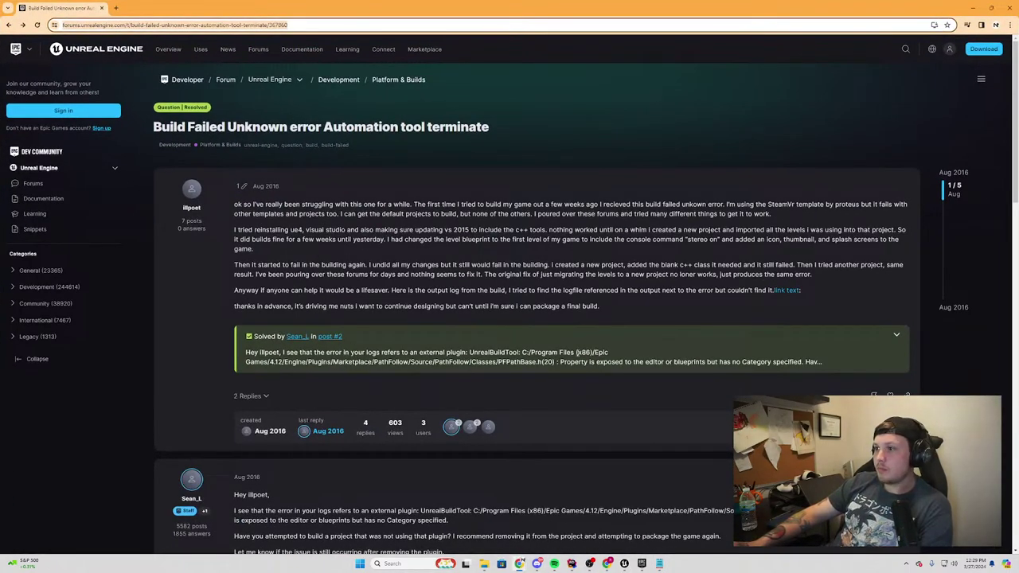
click(469, 352)
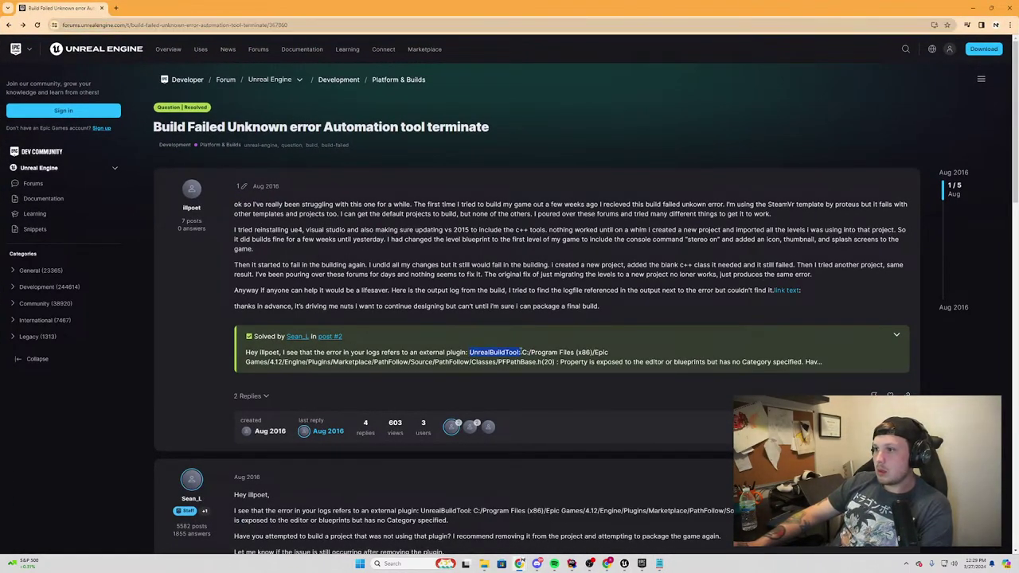
drag(521, 351, 521, 351)
key(ctrl+c)
Search the log for the pasted UnrealBuildTool, dismiss 'Cannot find', and clear the search term
mouse_move(519, 562)
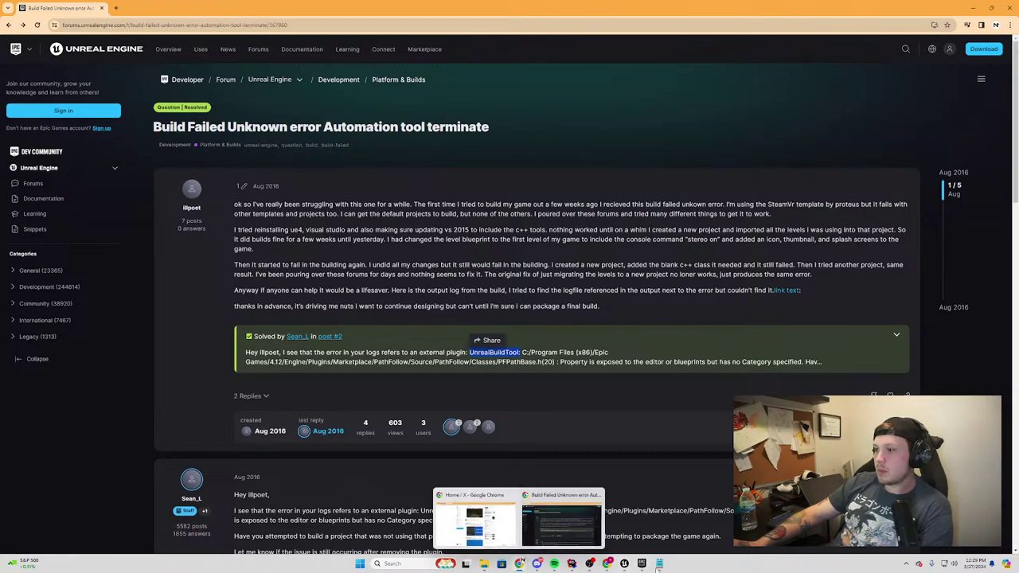
click(565, 522)
key(ctrl+v)
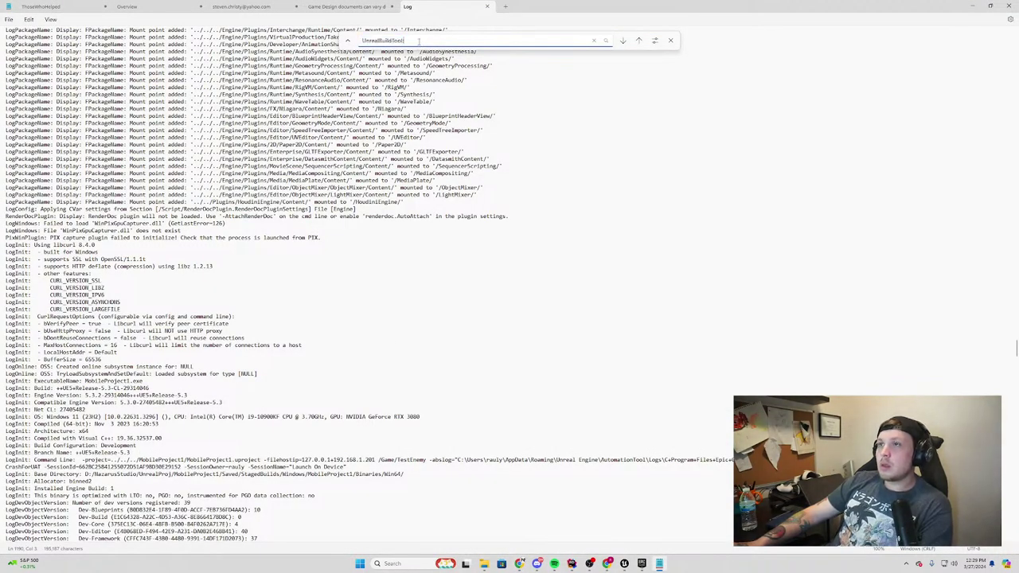
key(Return)
click(531, 299)
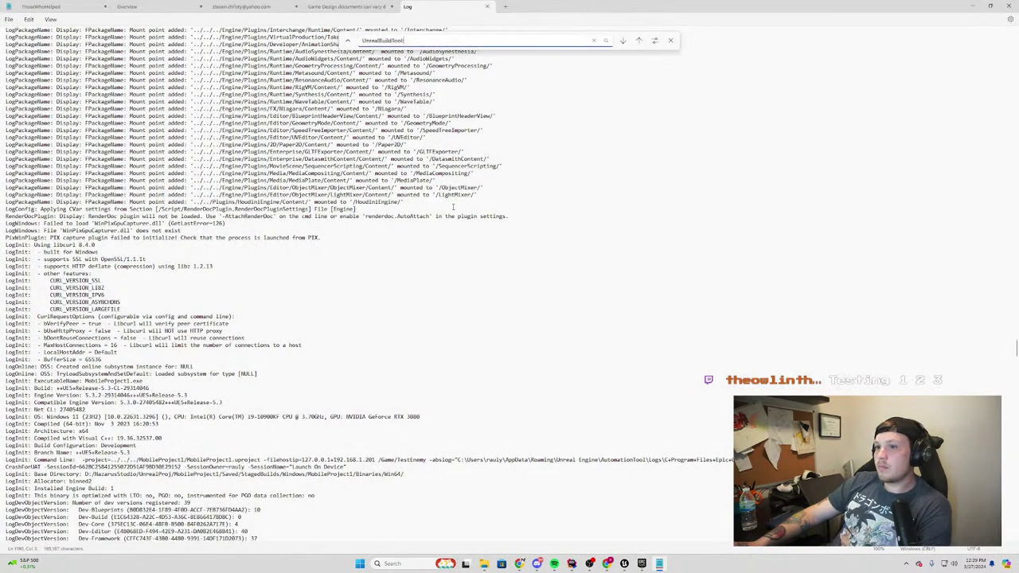
drag(364, 39, 361, 39)
key(BackSpace)
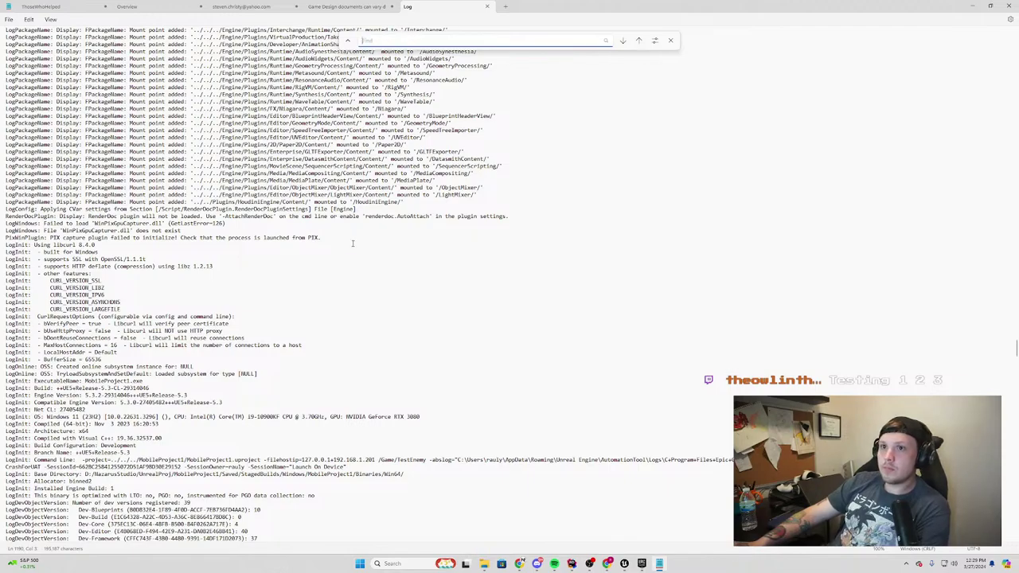
scroll(368, 70, up, 10)
scroll(368, 70, up, 10)
Search the log for 'UnrealBuildTool' and step through each match to the last one
text(Unr)
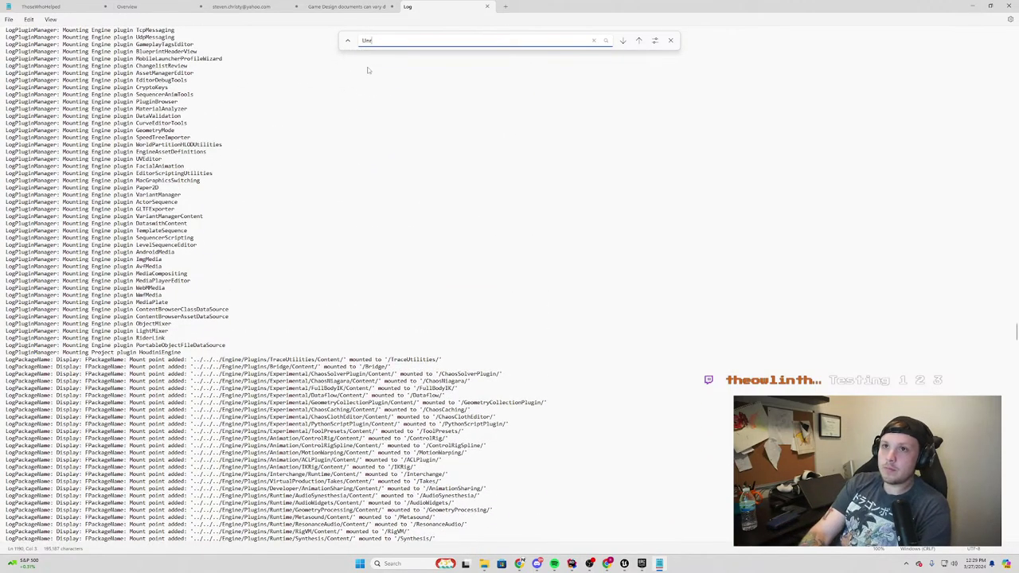
text(ealBuildToo)
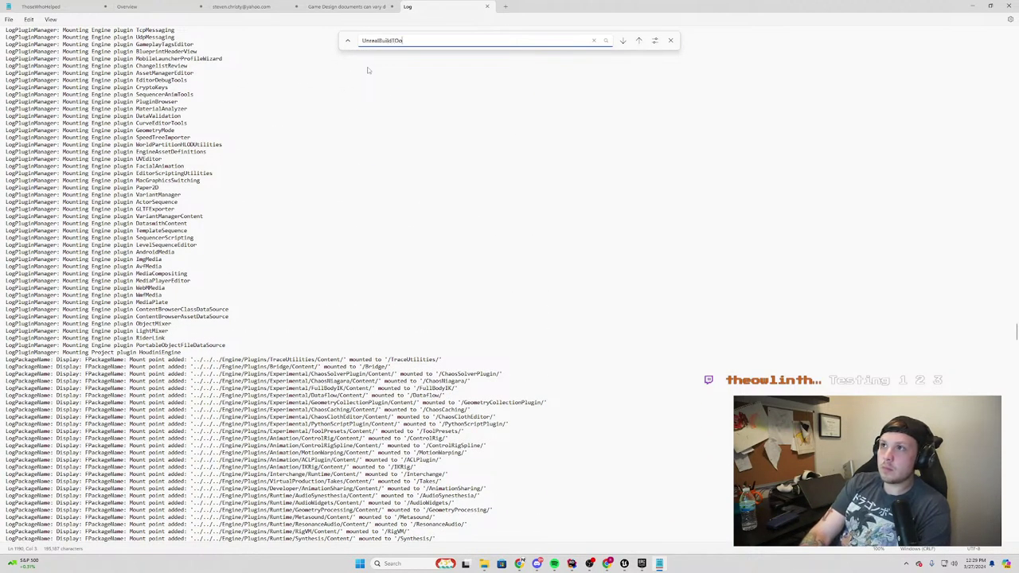
text(l)
key(Return)
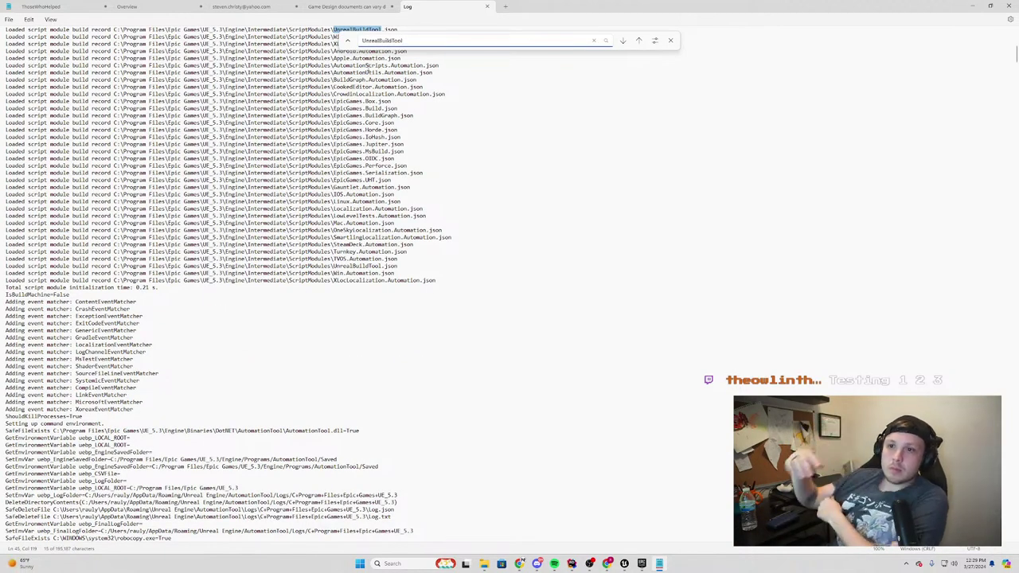
click(622, 40)
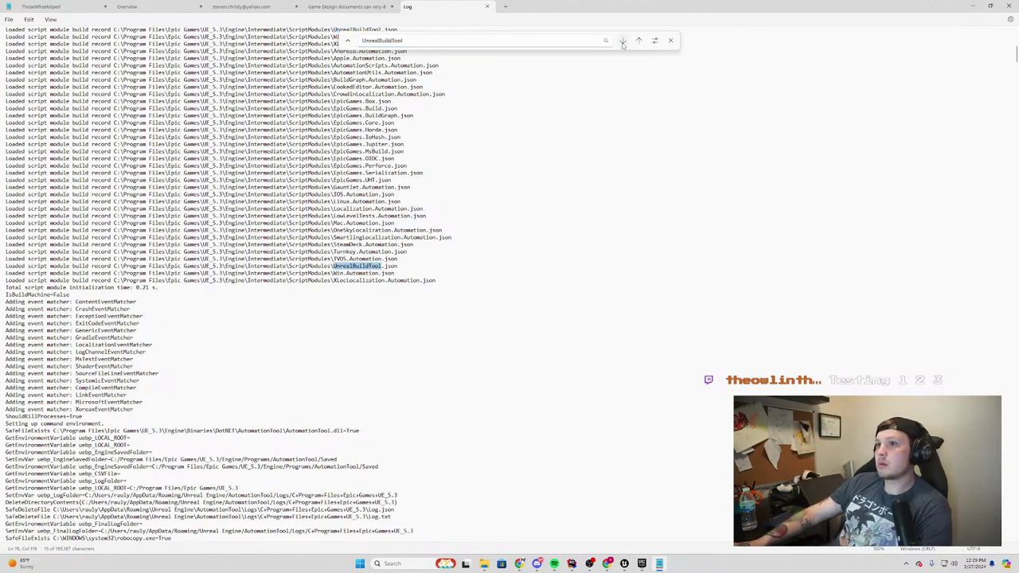
click(622, 40)
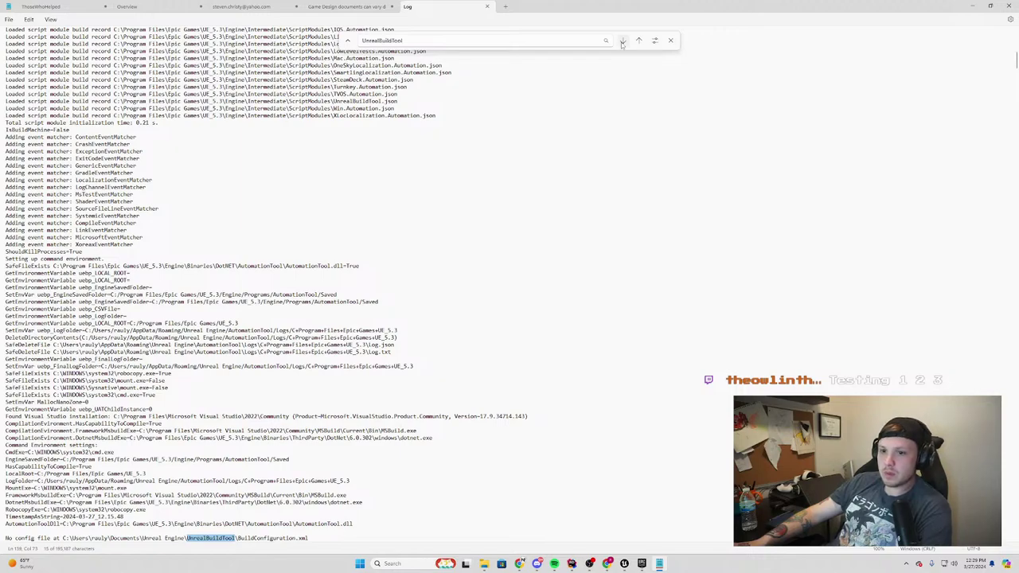
scroll(397, 406, down, 5)
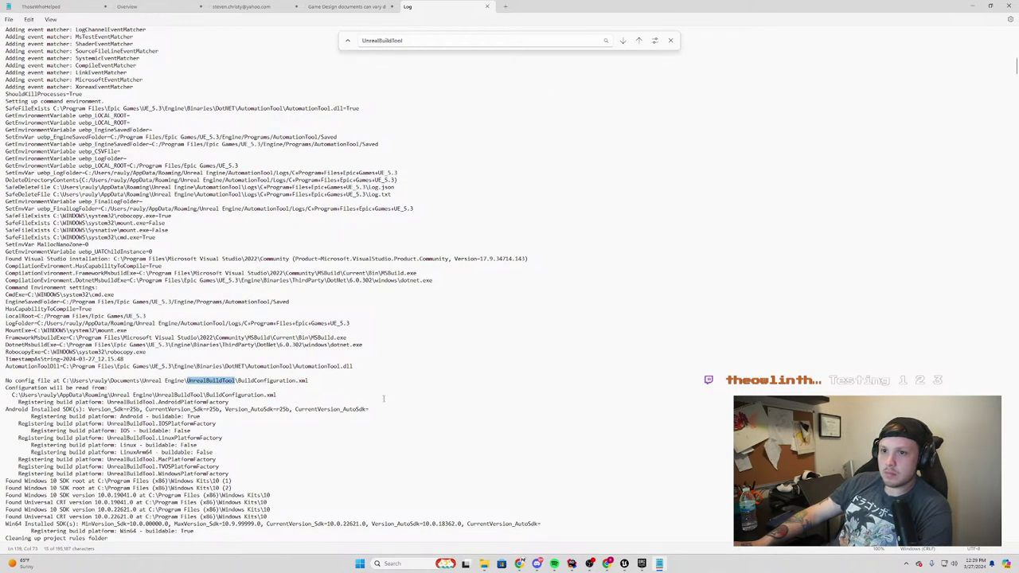
scroll(323, 455, down, 3)
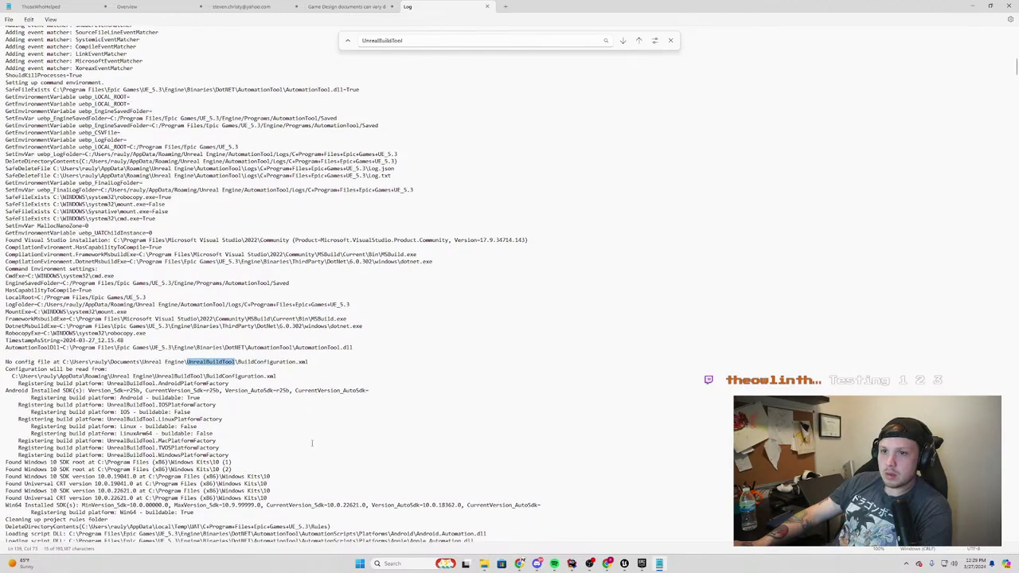
scroll(301, 433, down, 2)
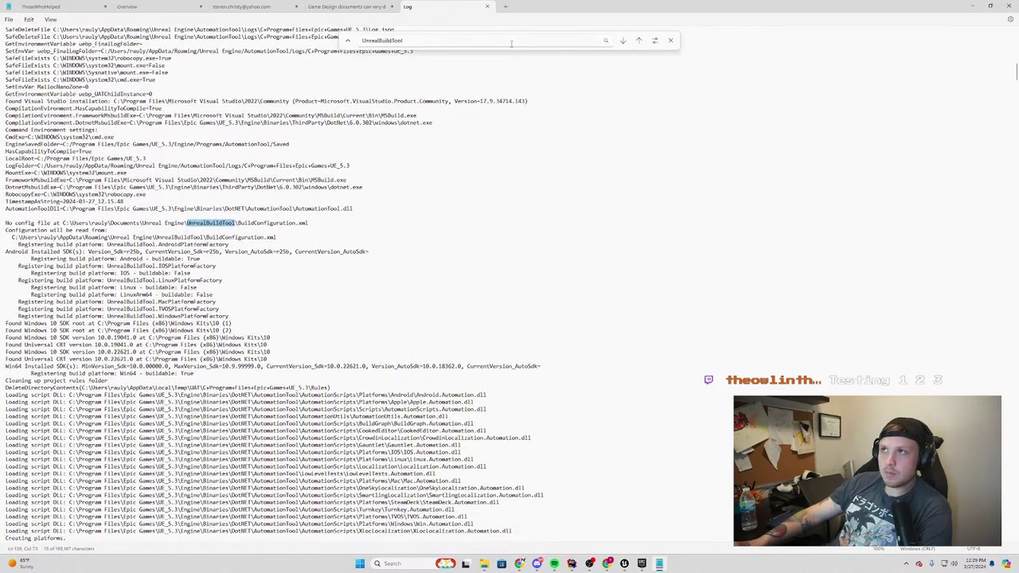
click(620, 44)
click(620, 44)
click(620, 44)
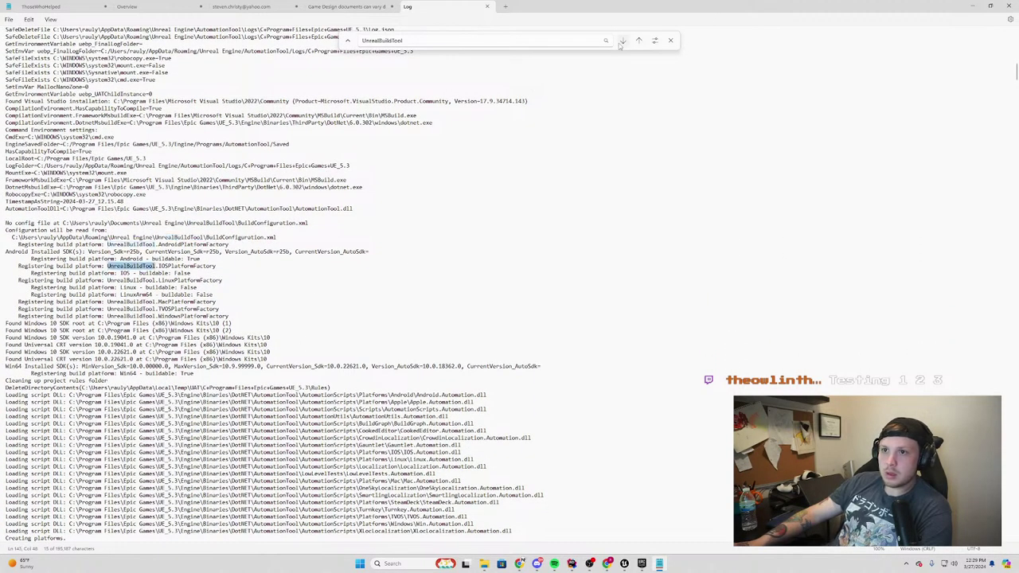
click(620, 44)
click(620, 44)
click(620, 44)
click(620, 44)
click(620, 44)
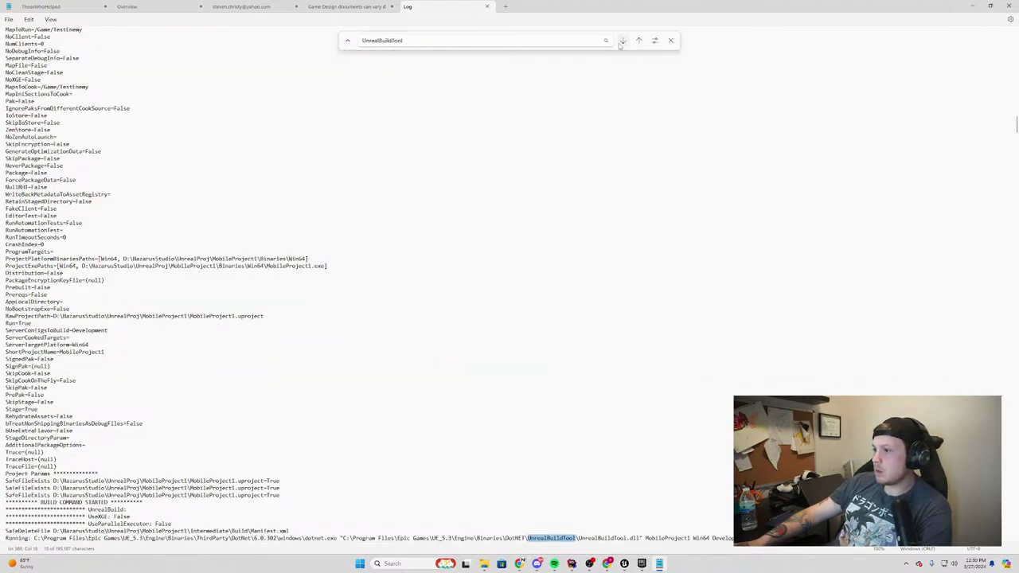
click(620, 44)
Wrap around and step through the UnrealBuildTool matches a second time
click(620, 43)
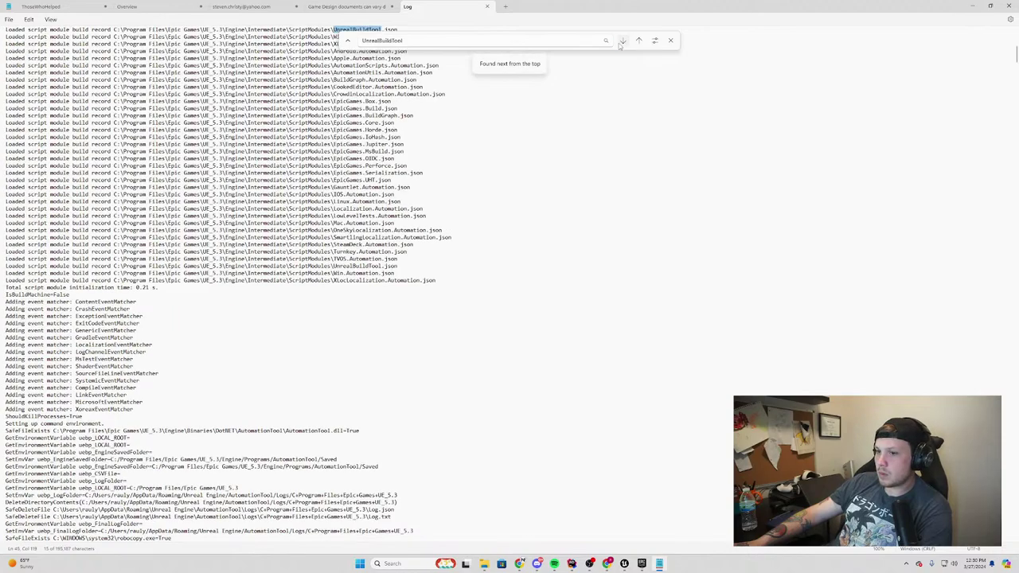
click(620, 44)
click(620, 43)
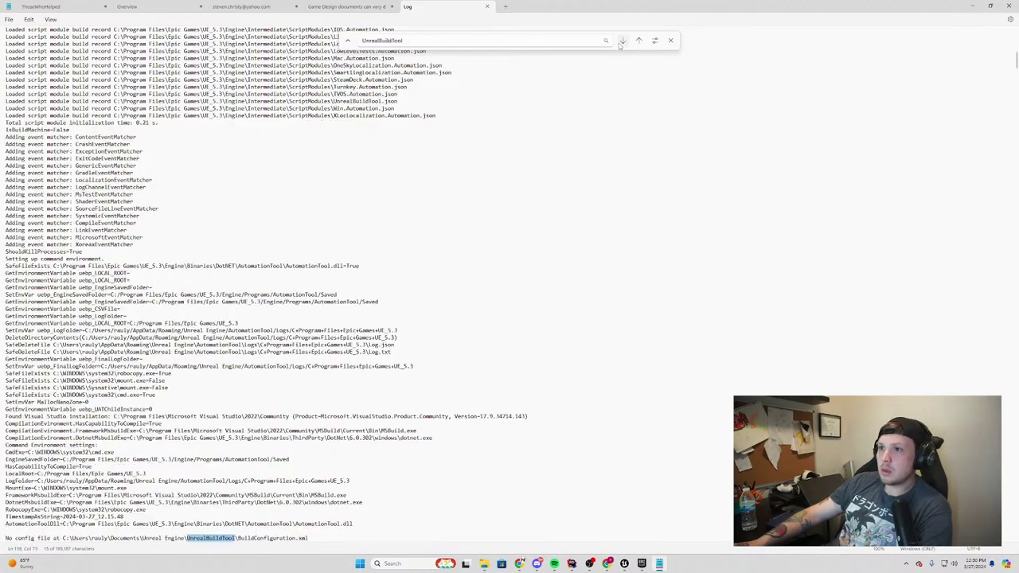
click(620, 43)
click(620, 44)
click(620, 43)
click(620, 44)
click(620, 44)
click(620, 44)
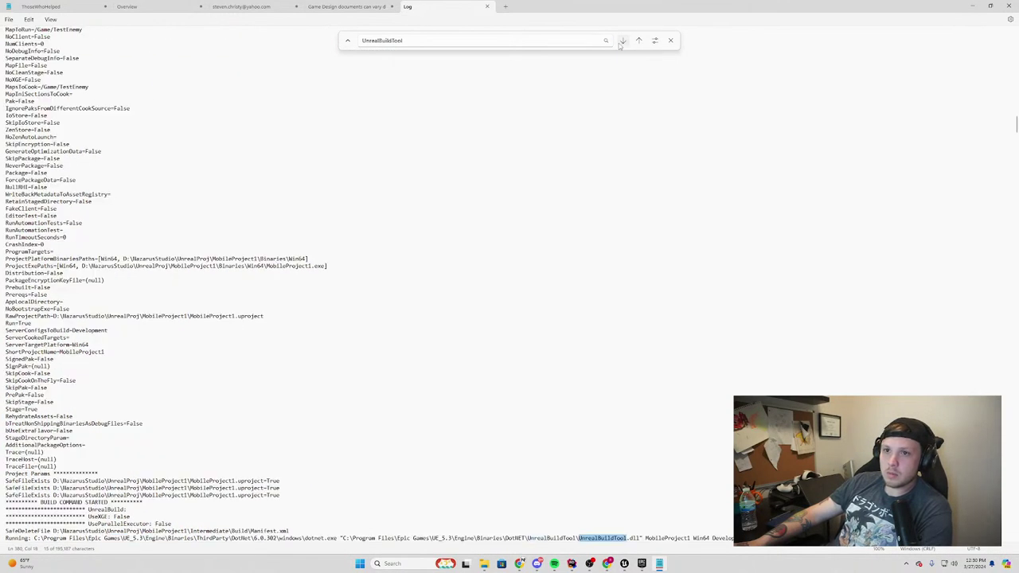
click(620, 44)
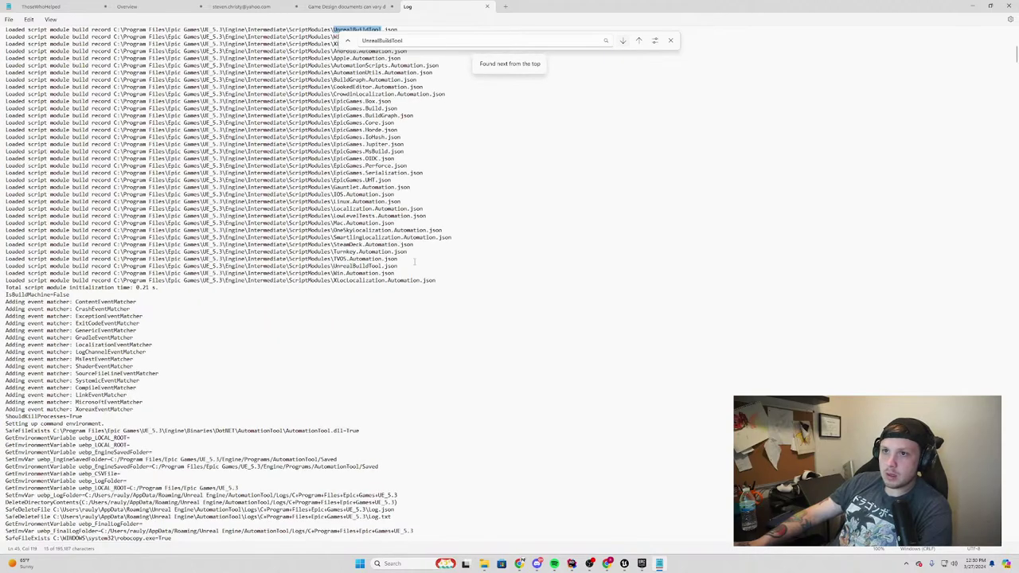
Select the log line attempting to execute BuildCookRun
scroll(389, 307, down, 10)
scroll(390, 305, down, 10)
scroll(390, 306, down, 10)
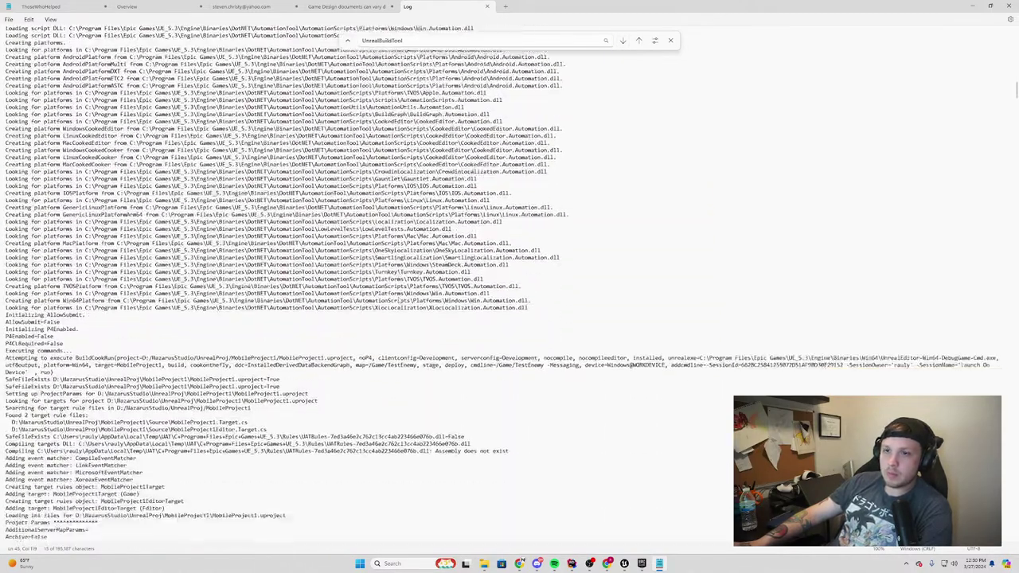
scroll(378, 304, down, 10)
scroll(367, 302, down, 10)
scroll(367, 302, up, 6)
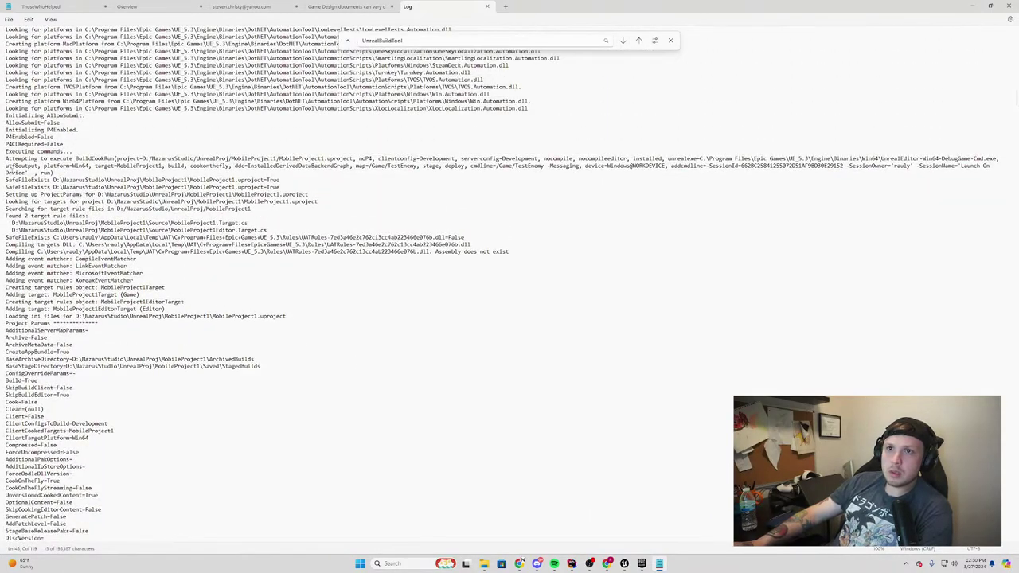
scroll(40, 208, up, 1)
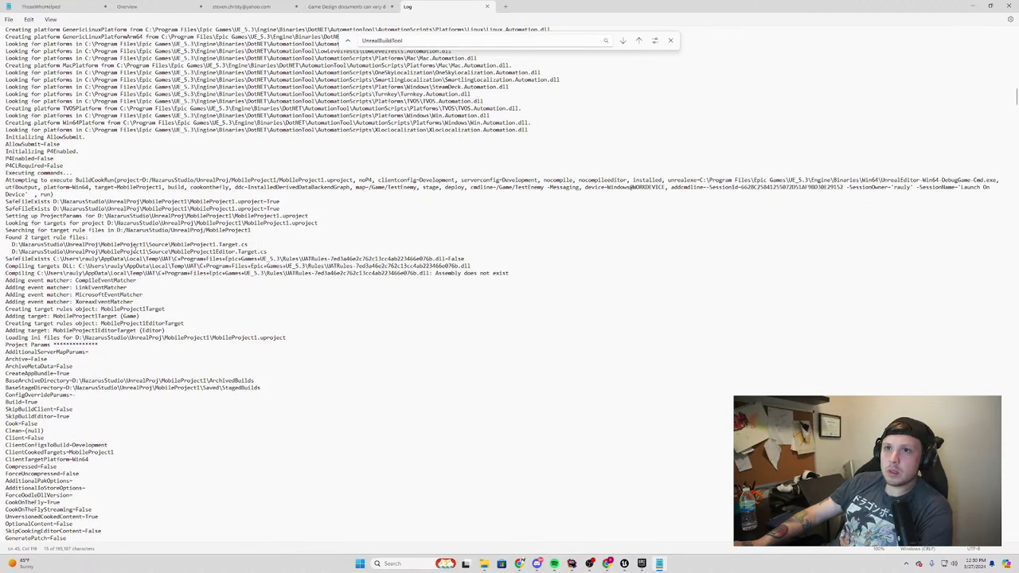
drag(17, 180, 452, 187)
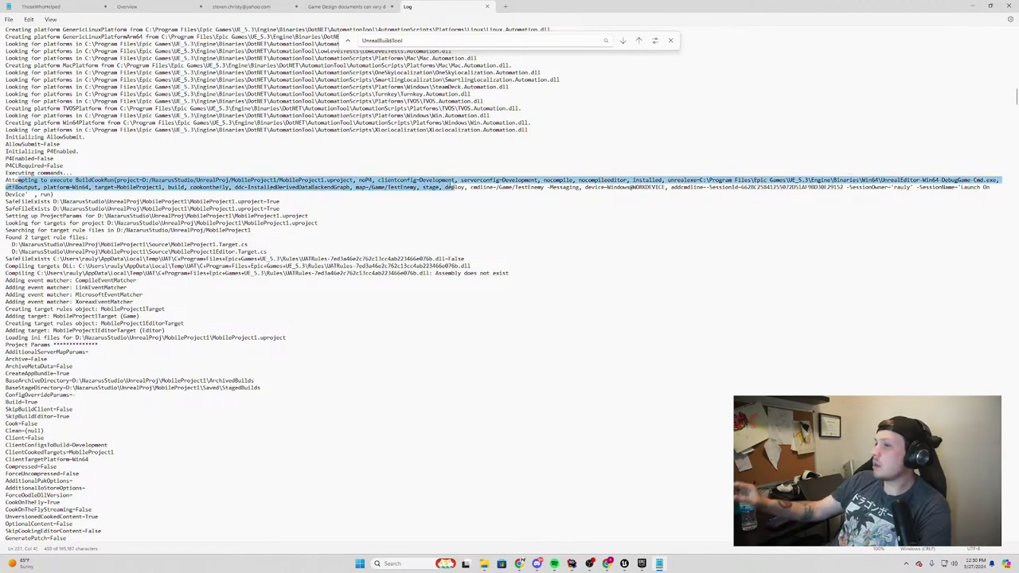
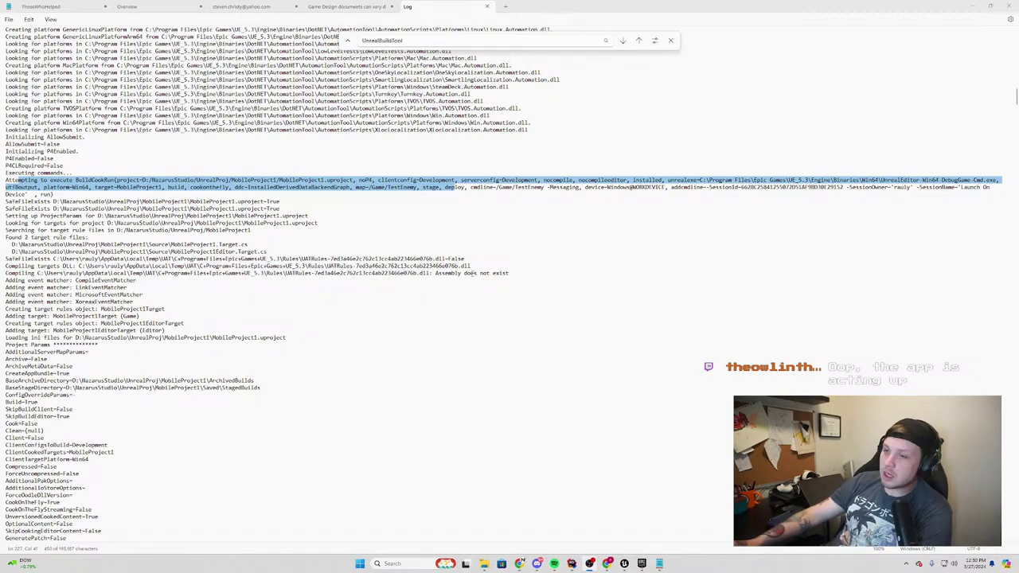
Select the target-rules lines in the log and scroll on to the build-command output
scroll(838, 199, down, 6)
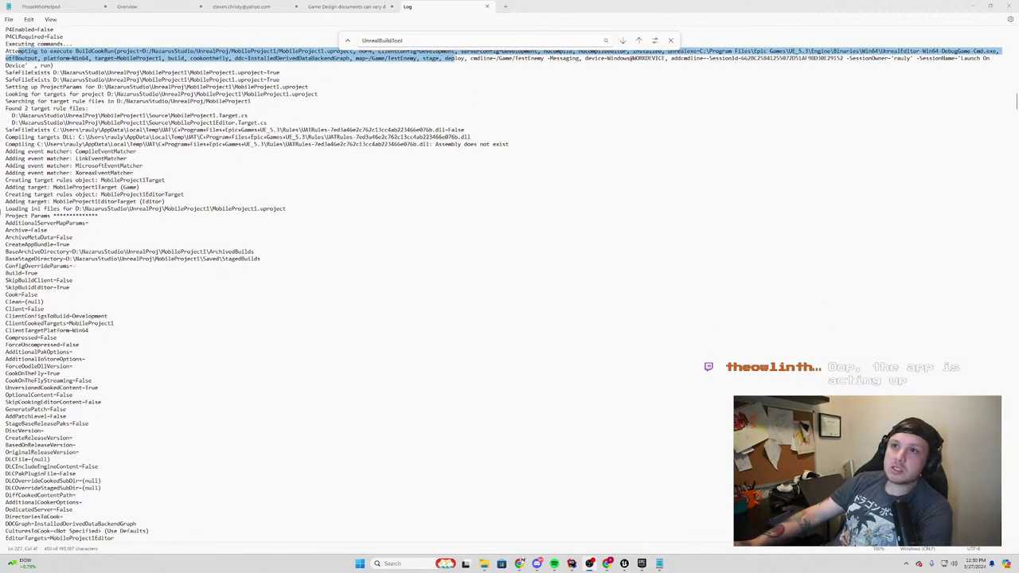
drag(522, 146, 6, 116)
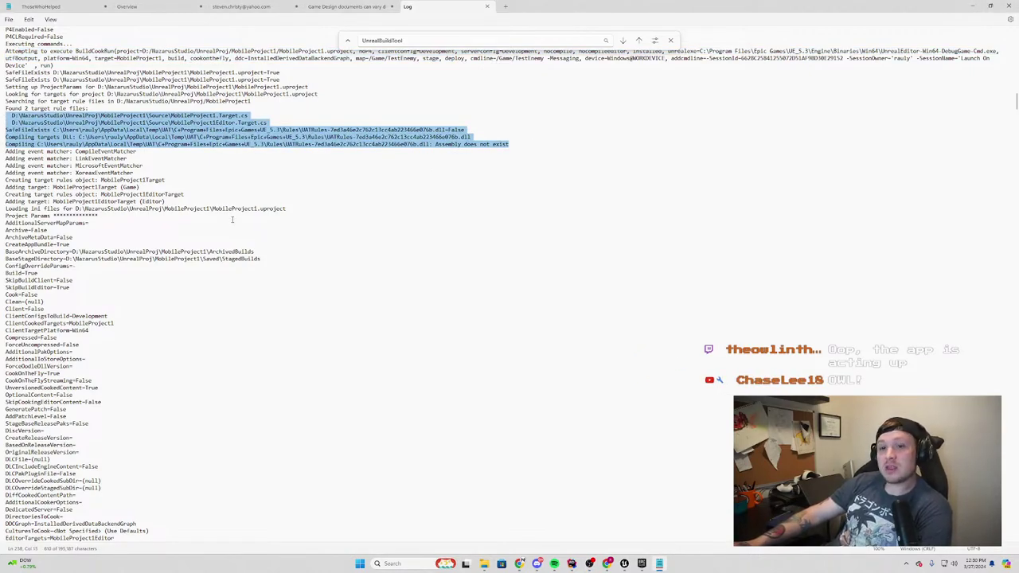
scroll(230, 223, down, 5)
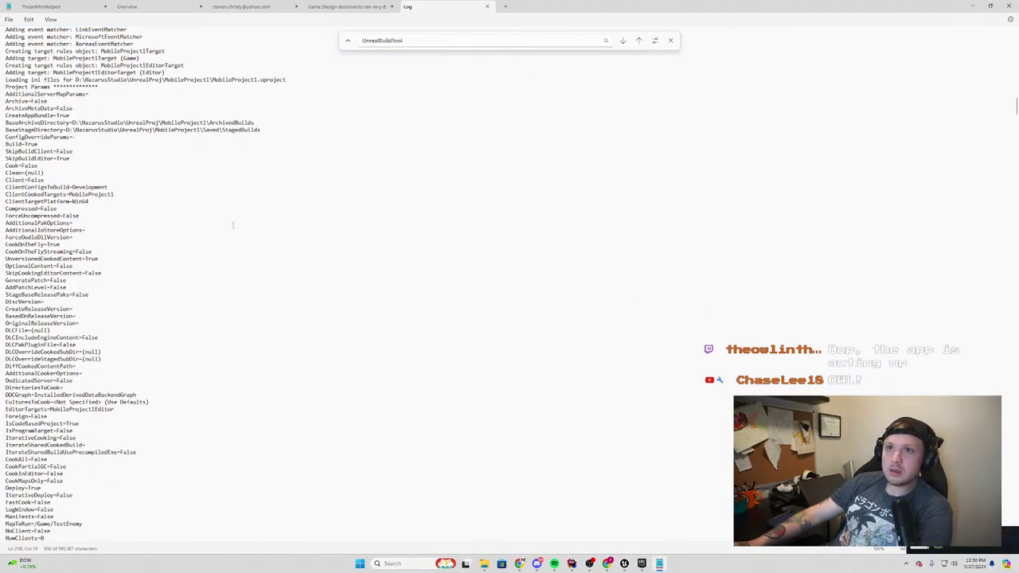
scroll(232, 226, down, 5)
scroll(238, 226, down, 5)
scroll(242, 226, down, 5)
scroll(239, 234, down, 5)
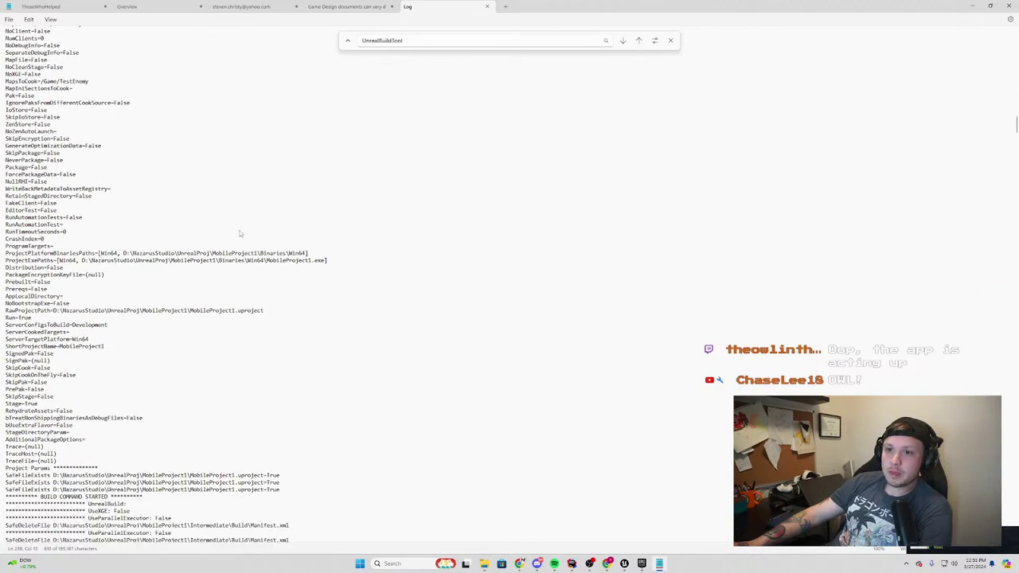
scroll(239, 233, down, 4)
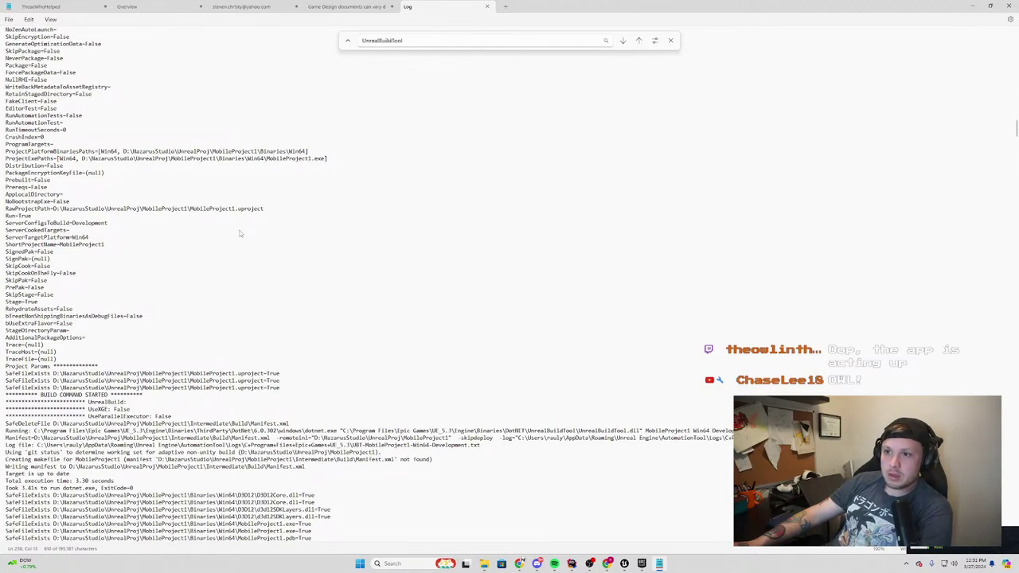
scroll(239, 233, down, 3)
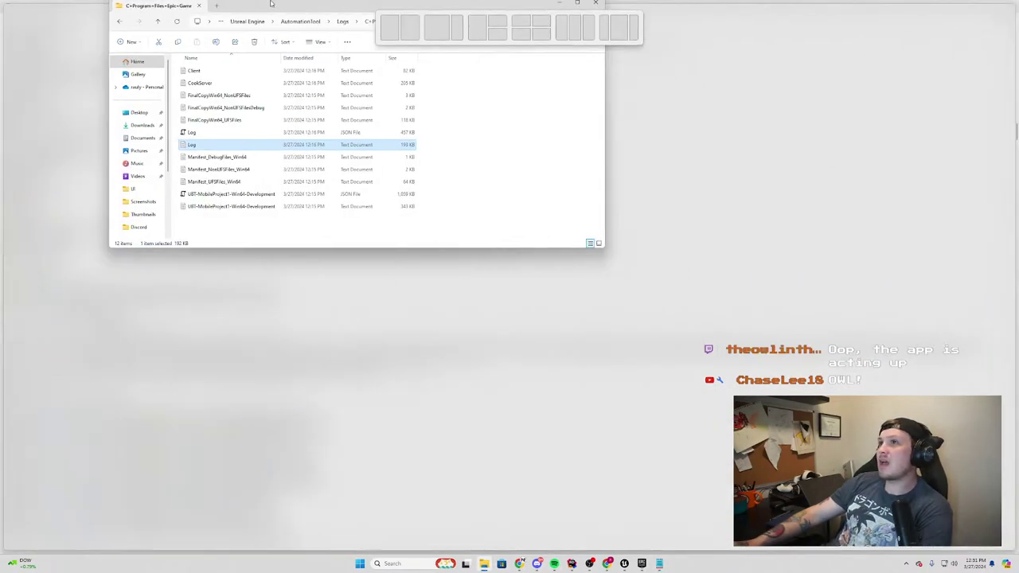
Briefly open a File Explorer window, hide it, and bring the Notepad log back to front
drag(239, 9, 175, 28)
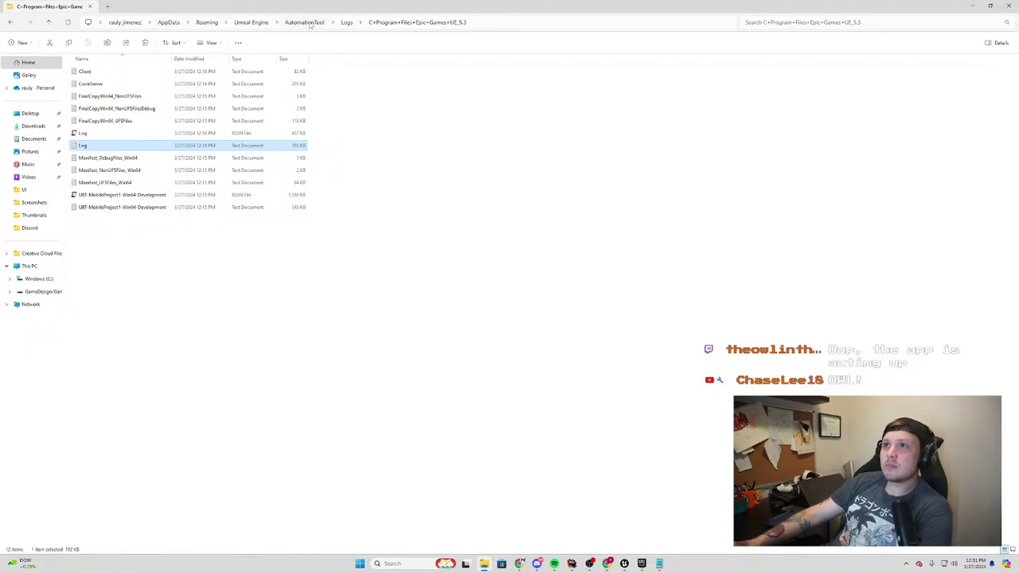
click(497, 562)
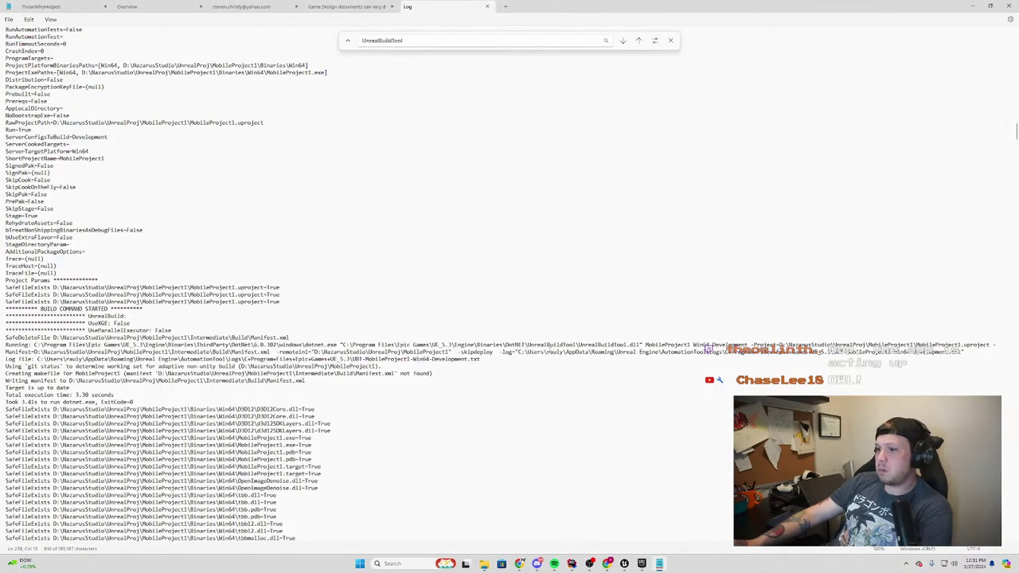
right_click(484, 563)
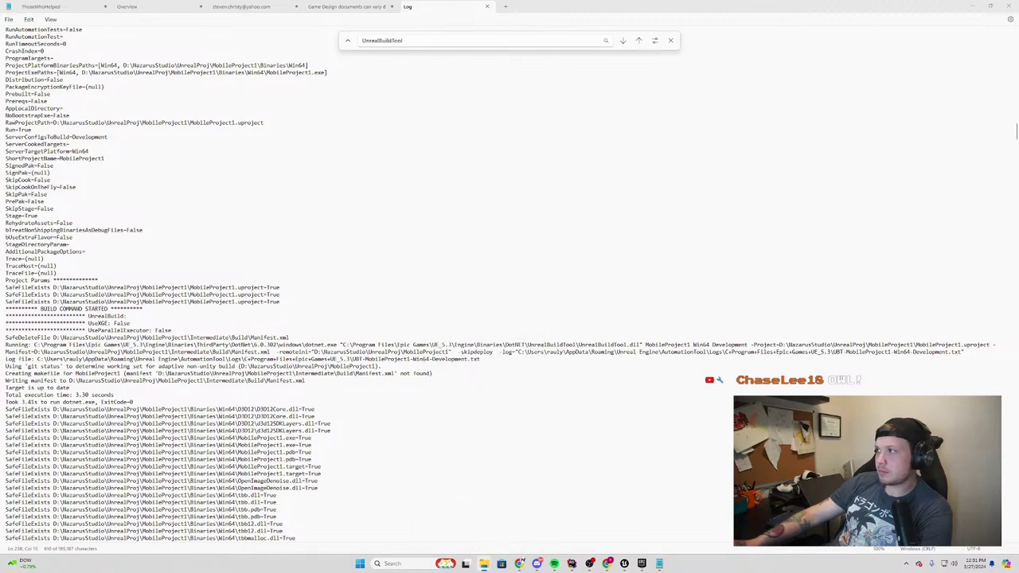
mouse_move(283, 196)
mouse_down()
mouse_move(433, 108)
mouse_move(545, 96)
mouse_up()
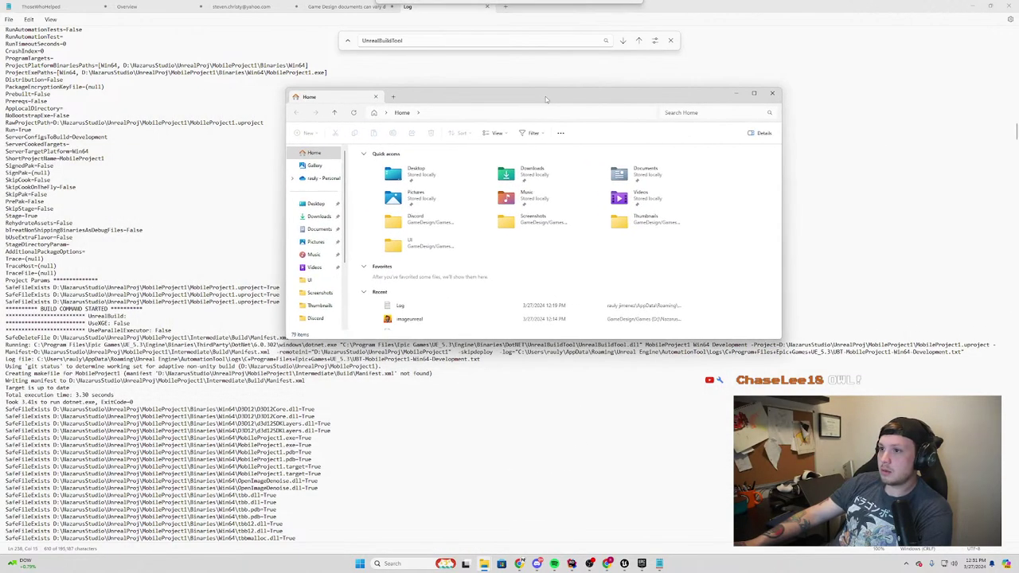
click(736, 105)
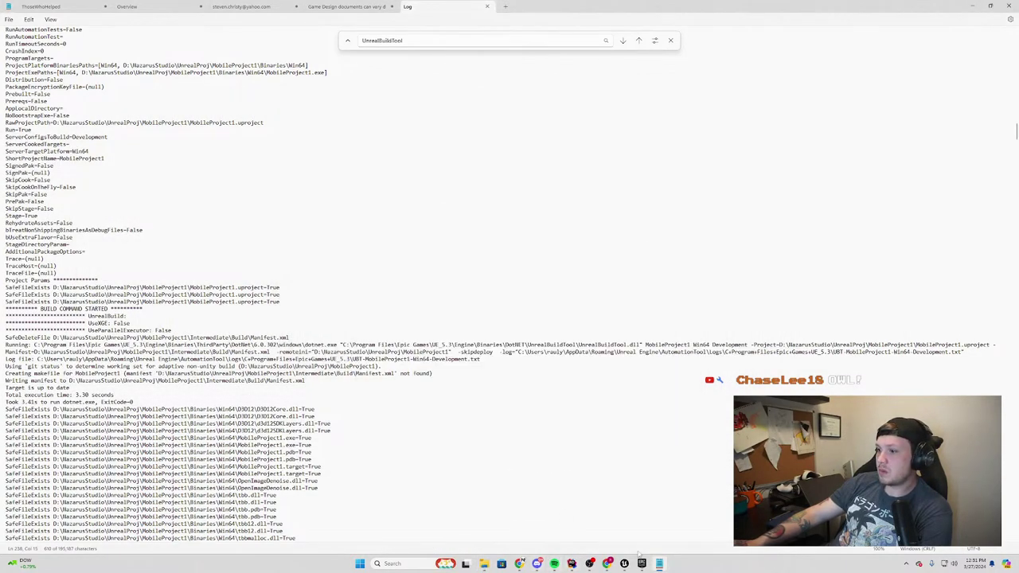
click(661, 565)
click(661, 564)
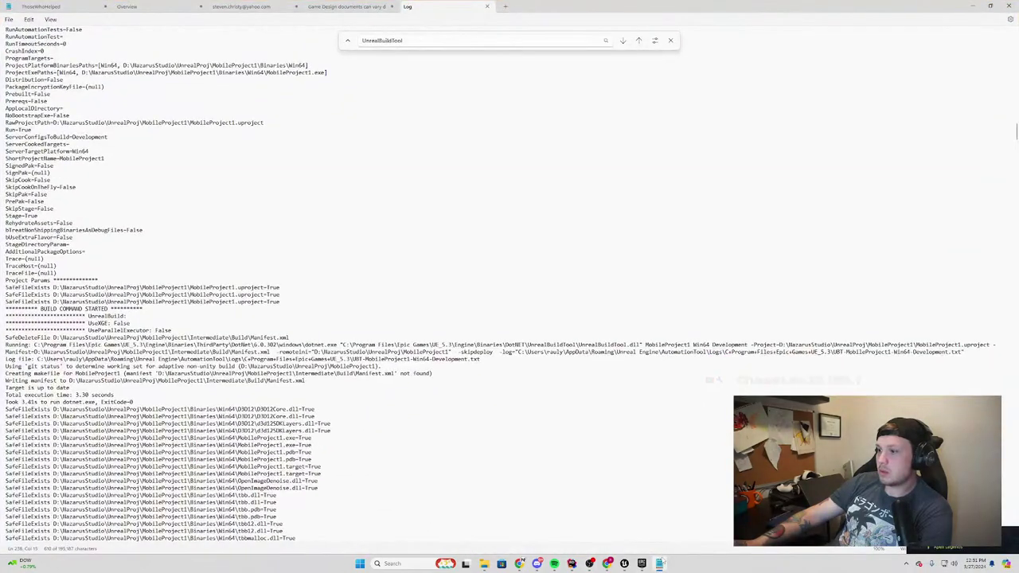
click(660, 565)
click(660, 564)
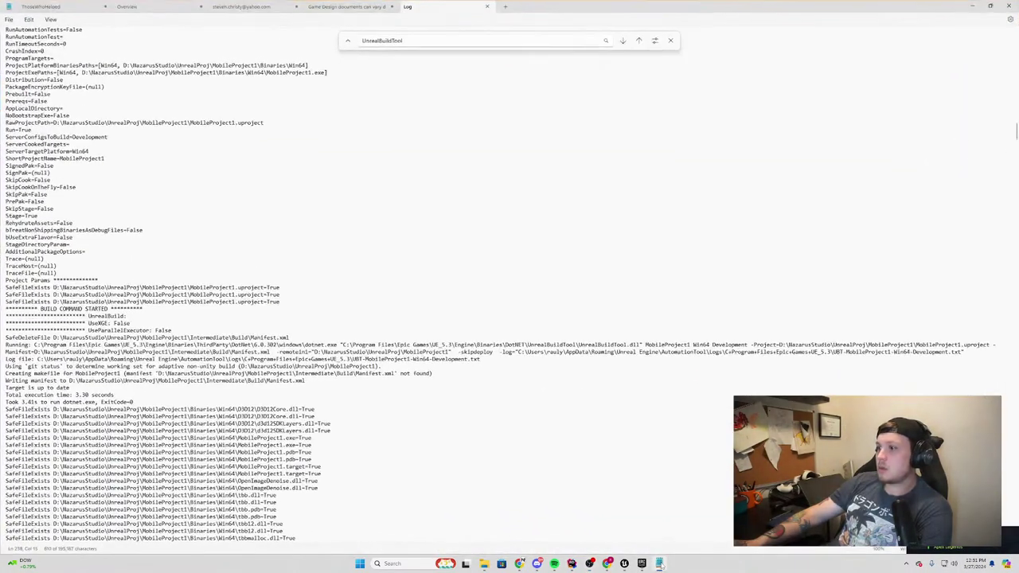
mouse_move(519, 564)
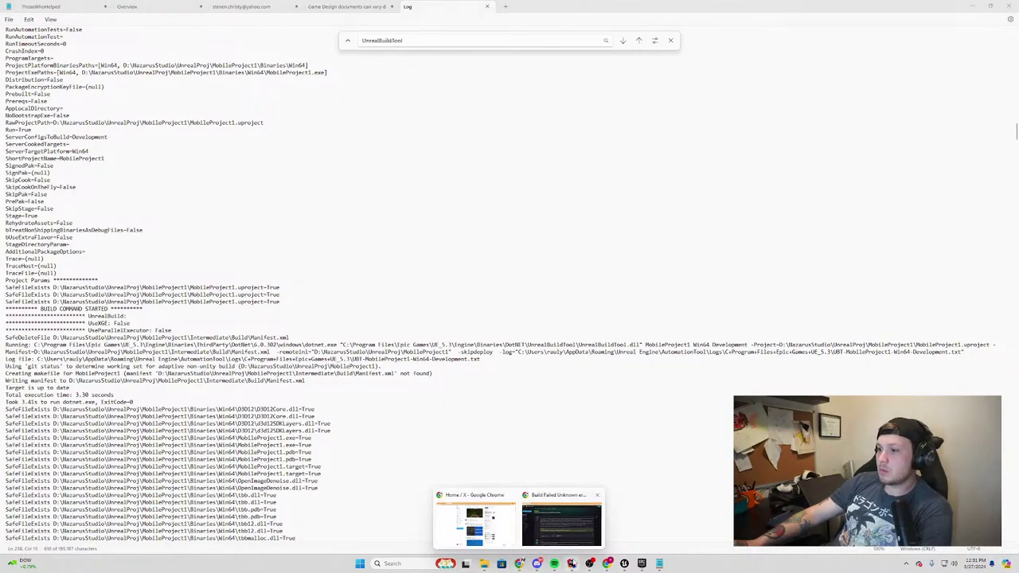
Filter the launcher Library's Vault to show only Sound Effects assets
mouse_move(624, 563)
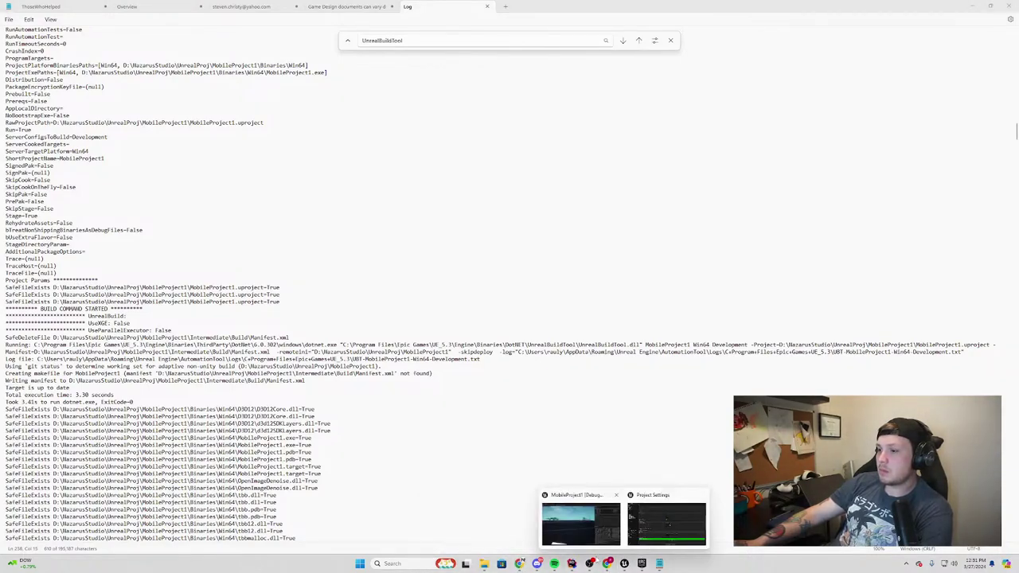
click(642, 564)
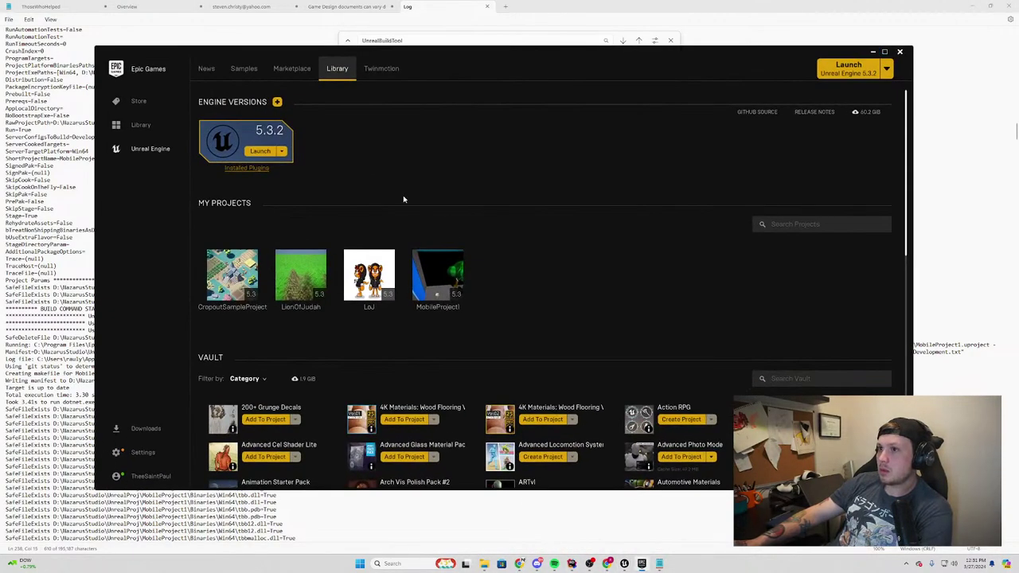
scroll(472, 215, down, 2)
click(263, 251)
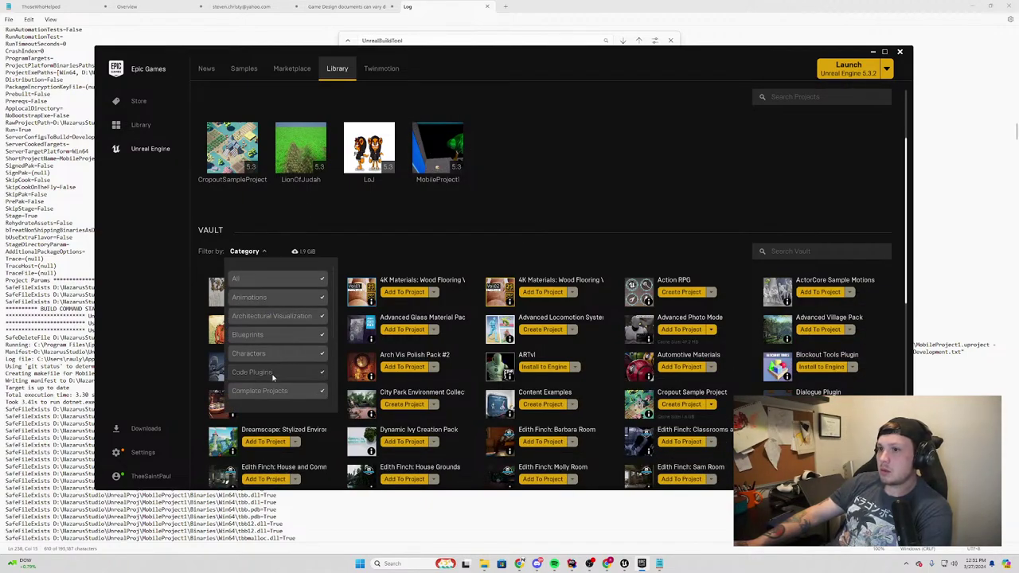
scroll(271, 354, down, 5)
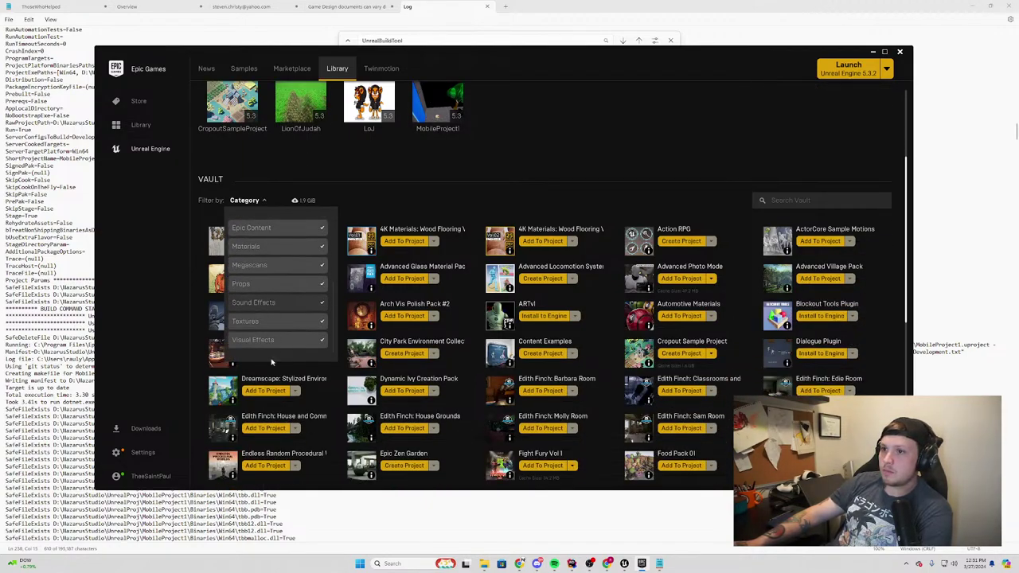
scroll(273, 330, up, 5)
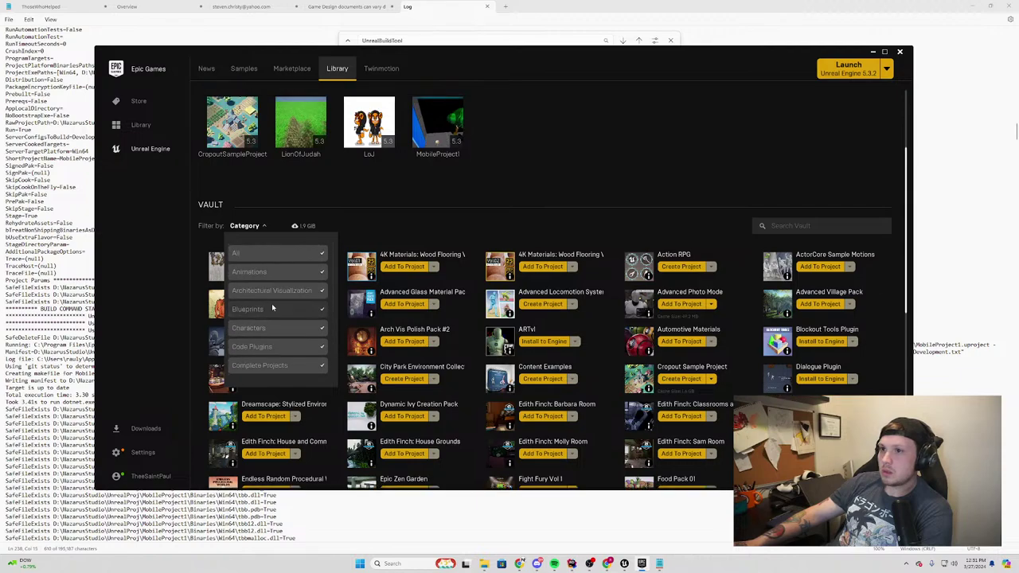
click(408, 220)
click(256, 238)
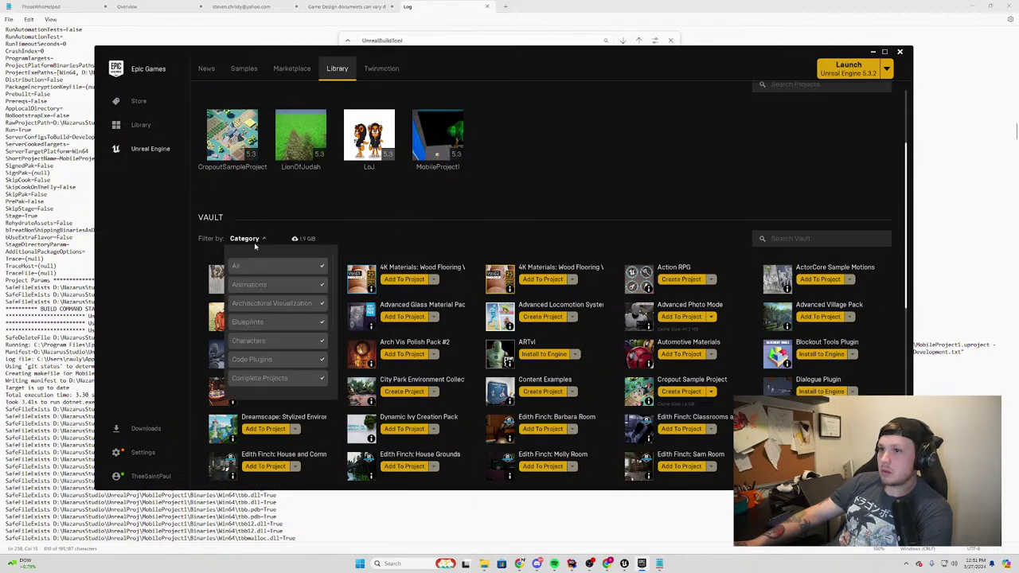
scroll(273, 328, down, 1)
scroll(273, 329, up, 1)
scroll(273, 334, up, 3)
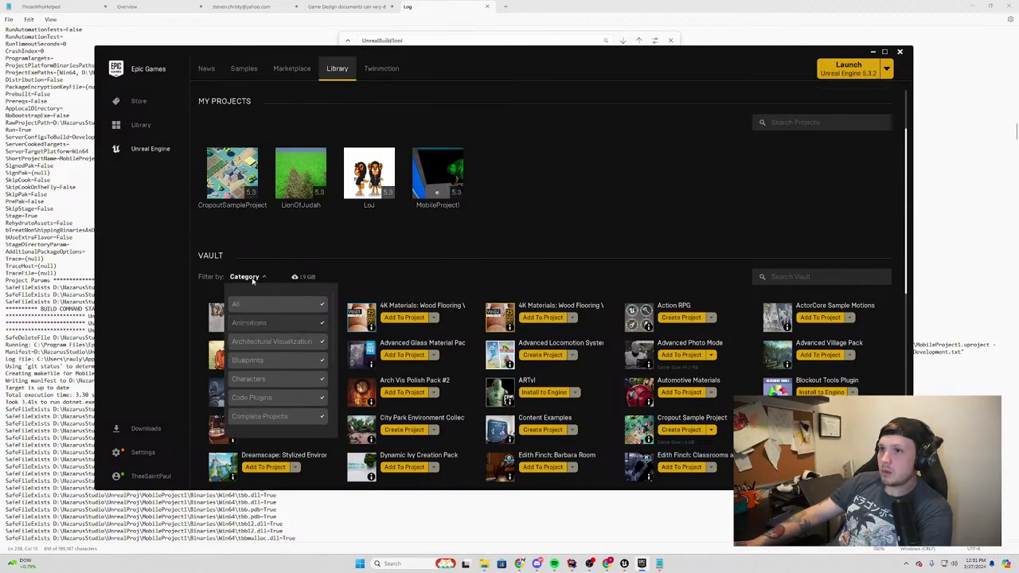
click(247, 317)
scroll(268, 364, down, 4)
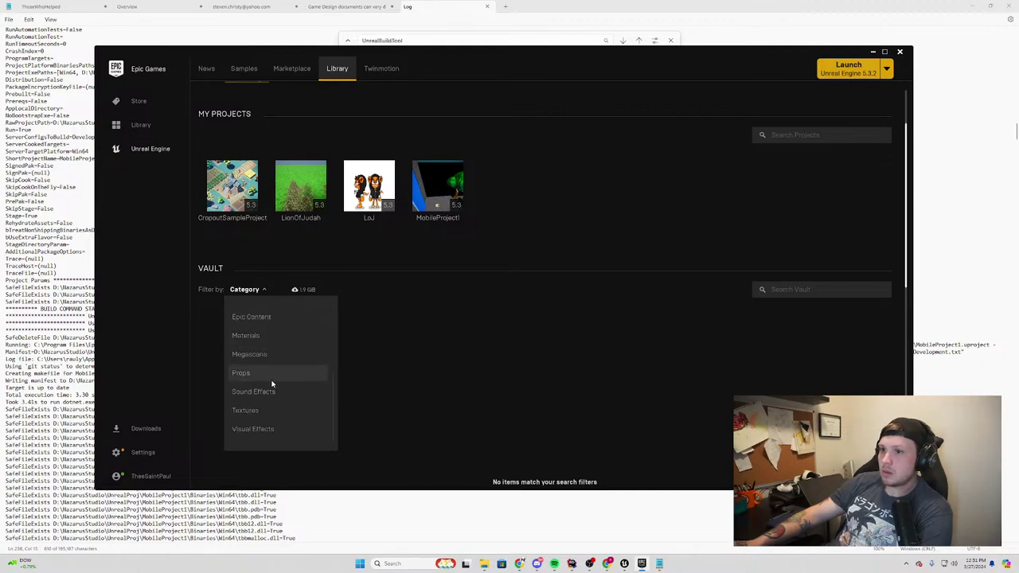
click(273, 390)
click(386, 289)
Confirm Fight Fury Vol 1 supports engines 4.26–5.3, then return to a maximized Marketplace home
click(265, 321)
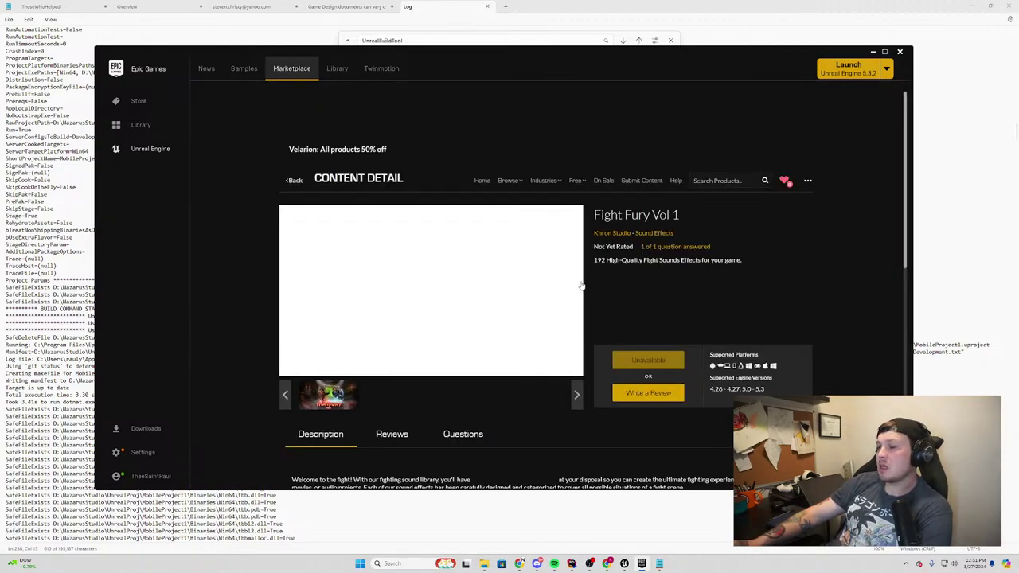
drag(765, 389, 709, 389)
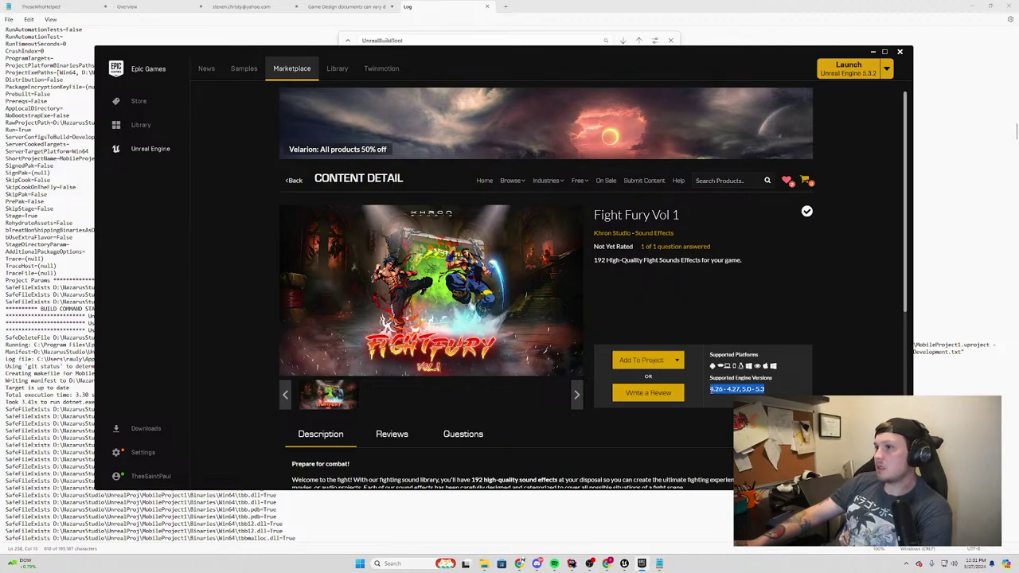
click(293, 181)
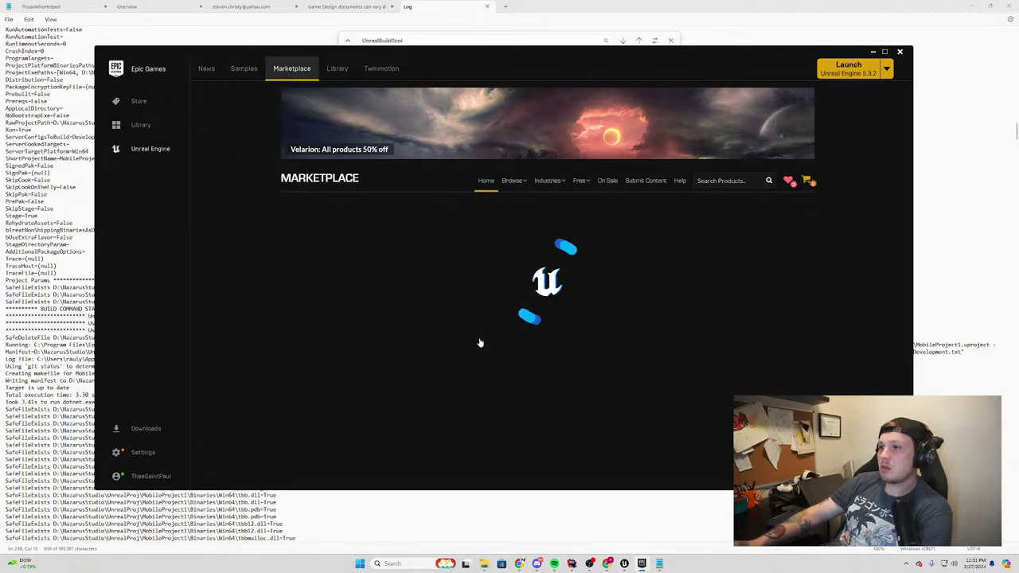
scroll(538, 371, down, 7)
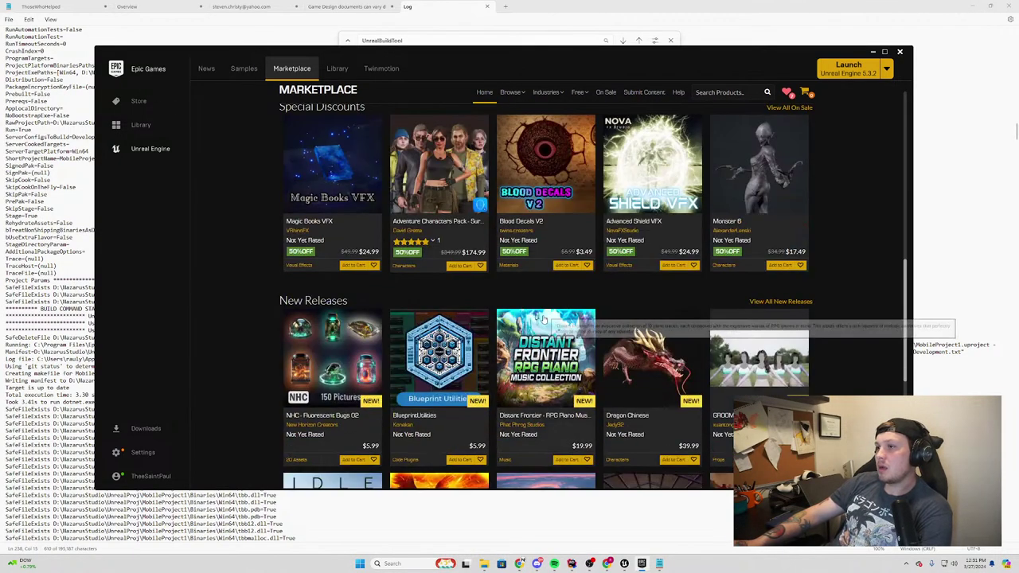
scroll(564, 318, up, 7)
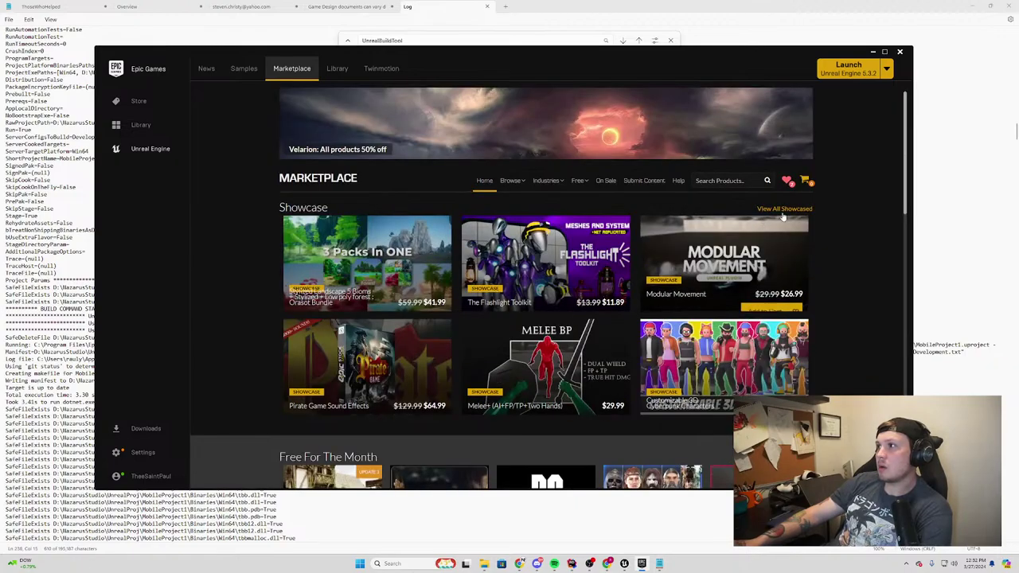
drag(533, 66, 534, 2)
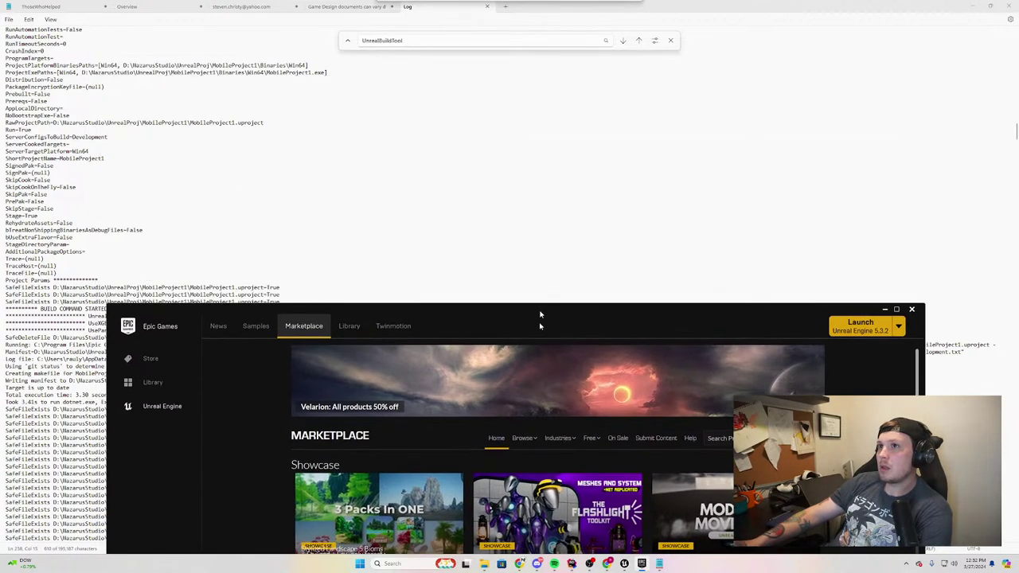
mouse_move(484, 561)
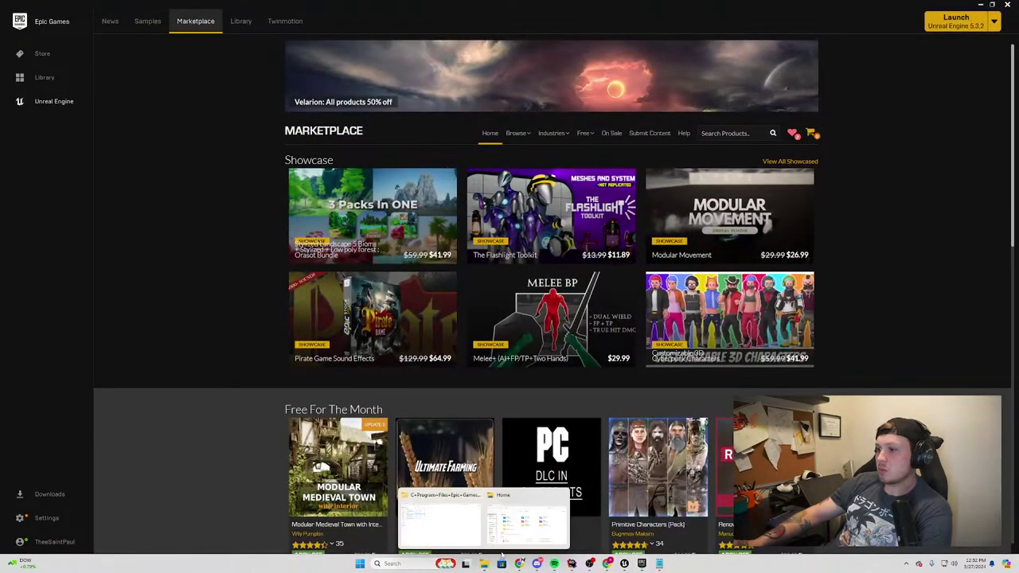
click(458, 527)
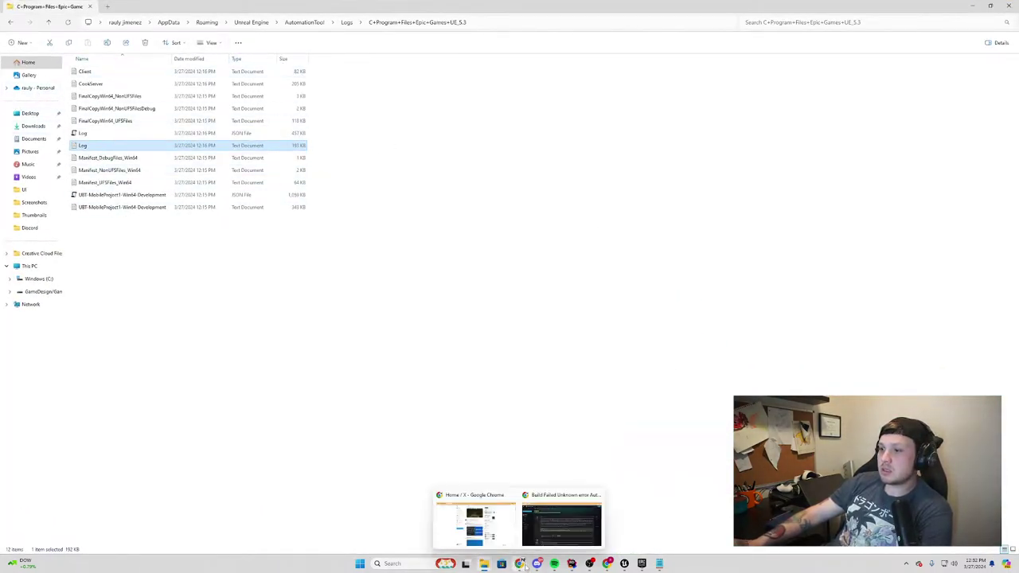
click(570, 527)
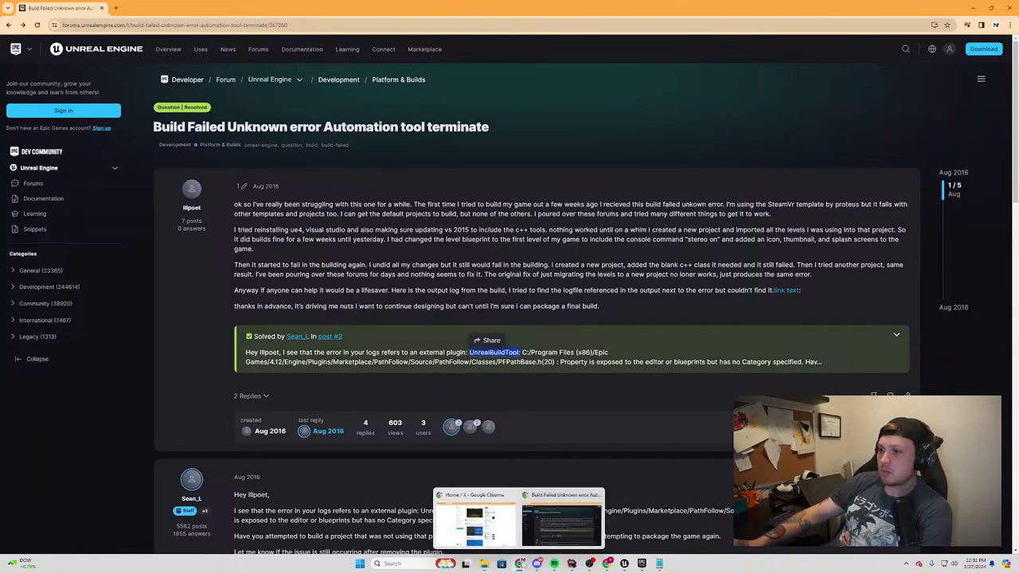
mouse_move(484, 562)
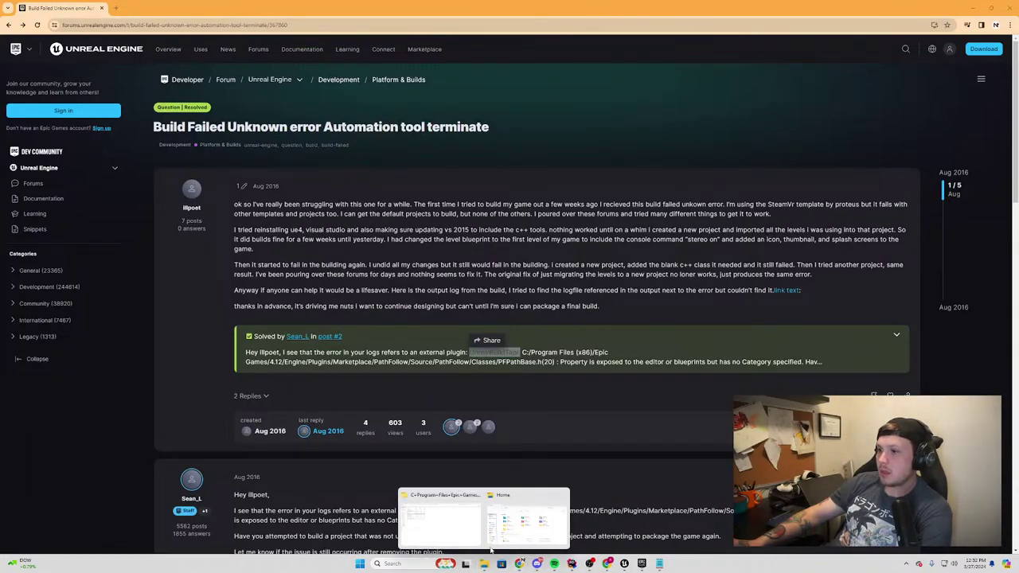
click(465, 528)
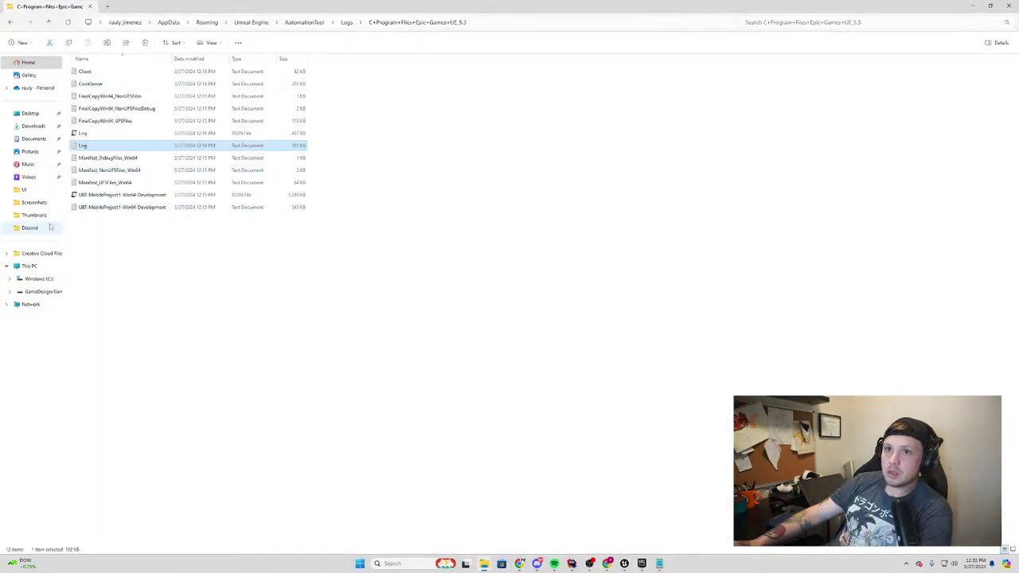
click(36, 292)
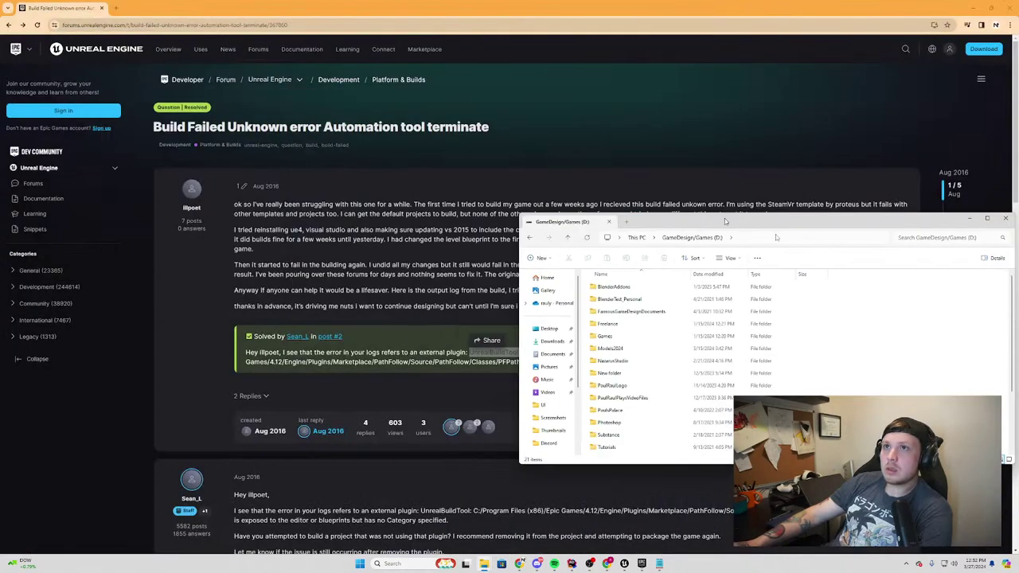
click(972, 6)
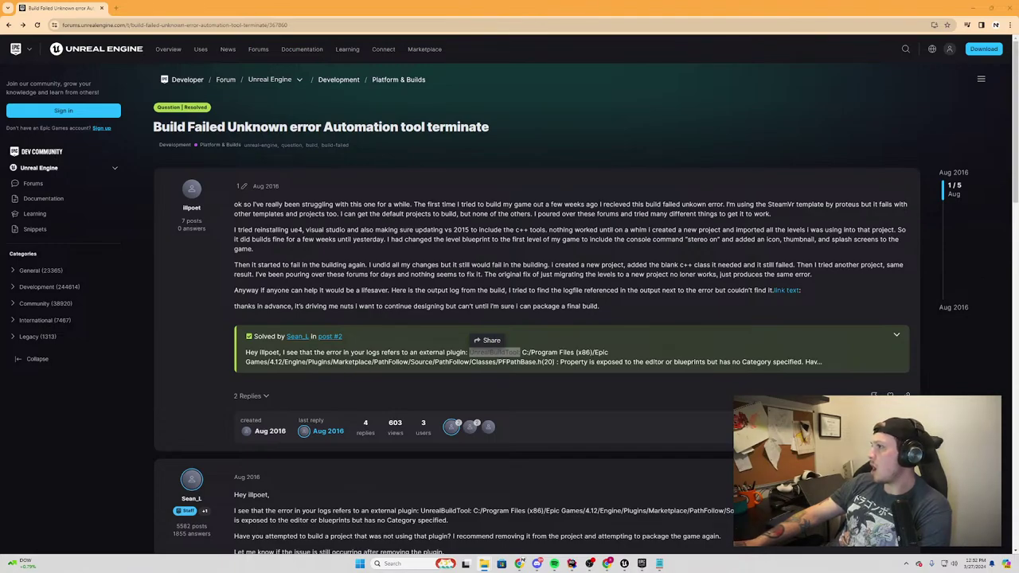
In MobileProject1\Plugins, delete the DungeonArchitect and DMExtensions folders and select ShaderWorld
click(483, 563)
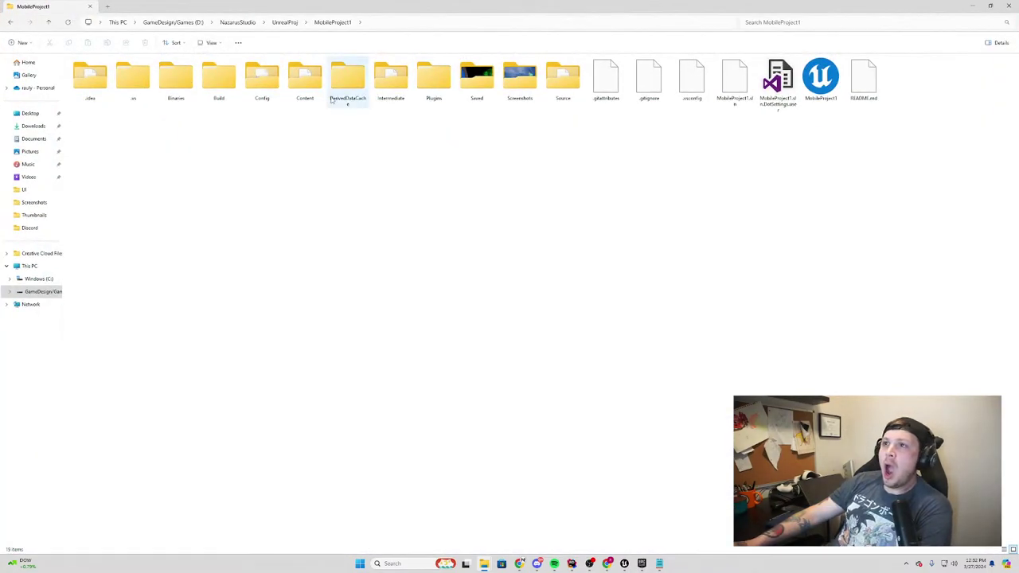
double_click(426, 83)
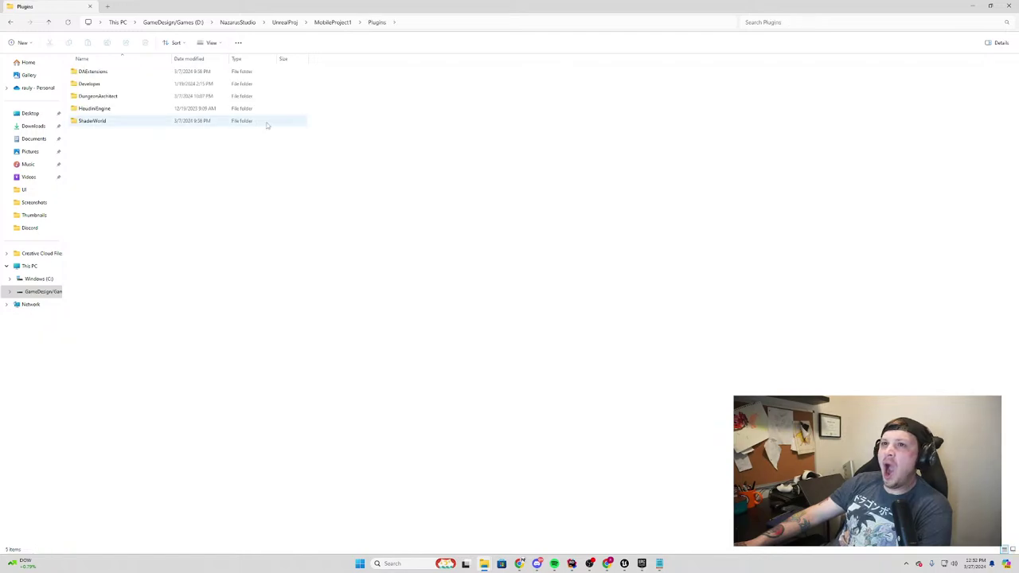
click(123, 99)
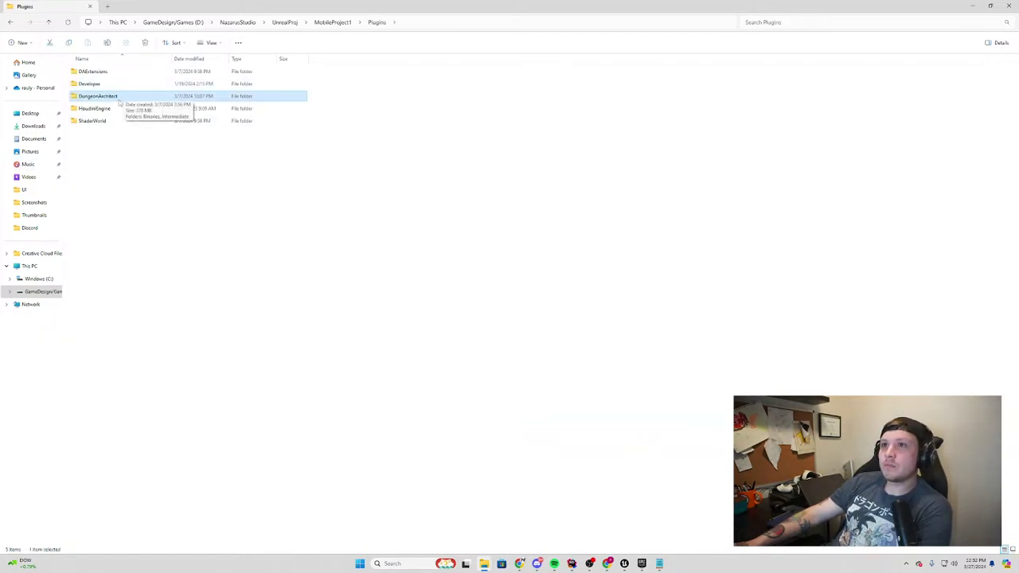
double_click(99, 96)
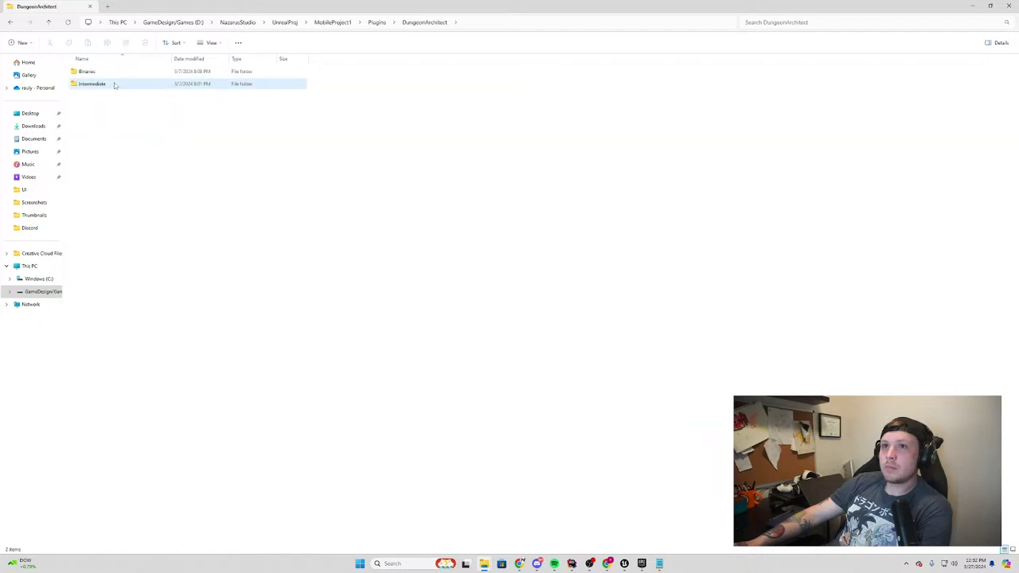
double_click(90, 84)
click(10, 23)
click(10, 22)
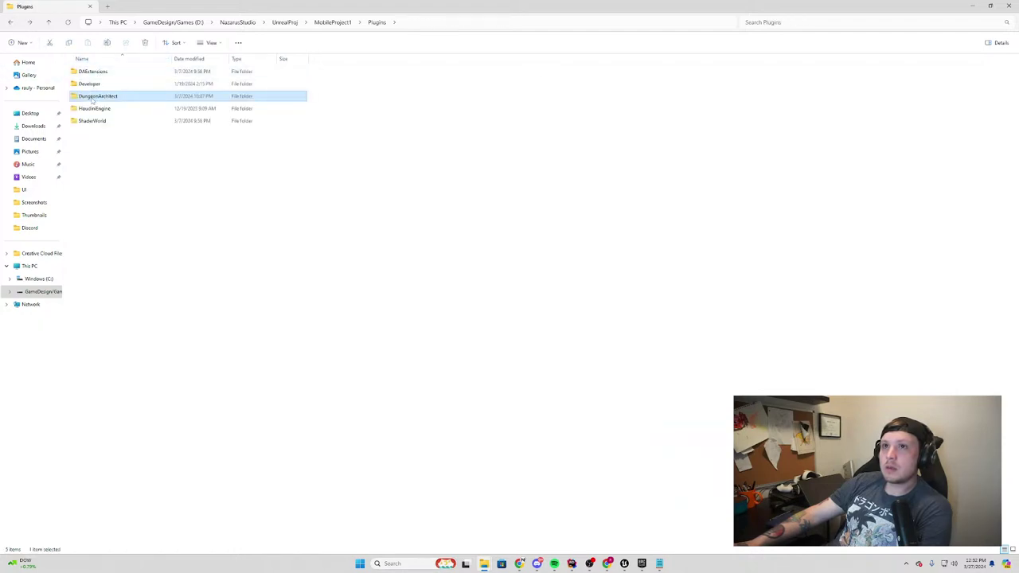
key(Delete)
click(103, 74)
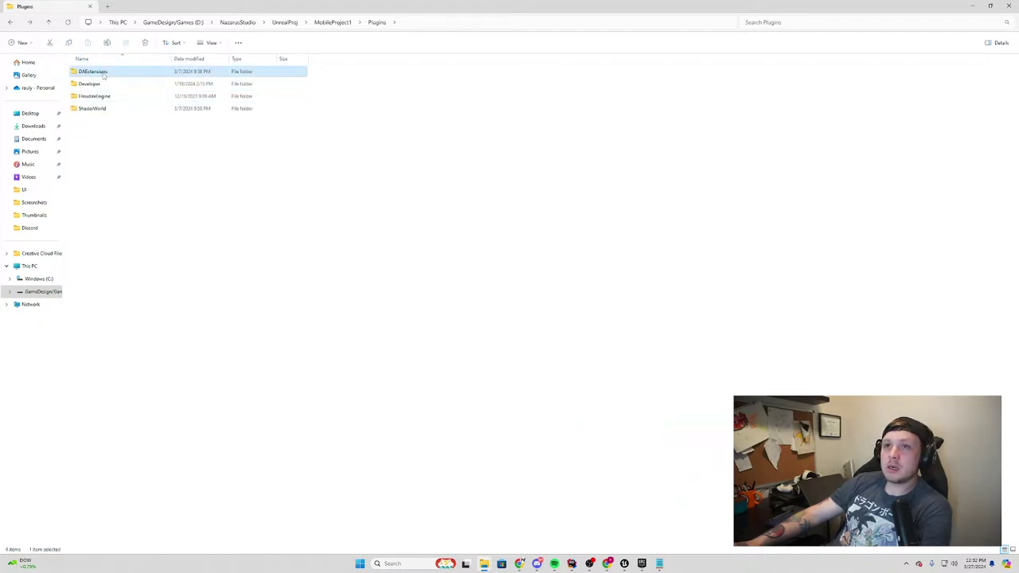
key(Delete)
click(123, 96)
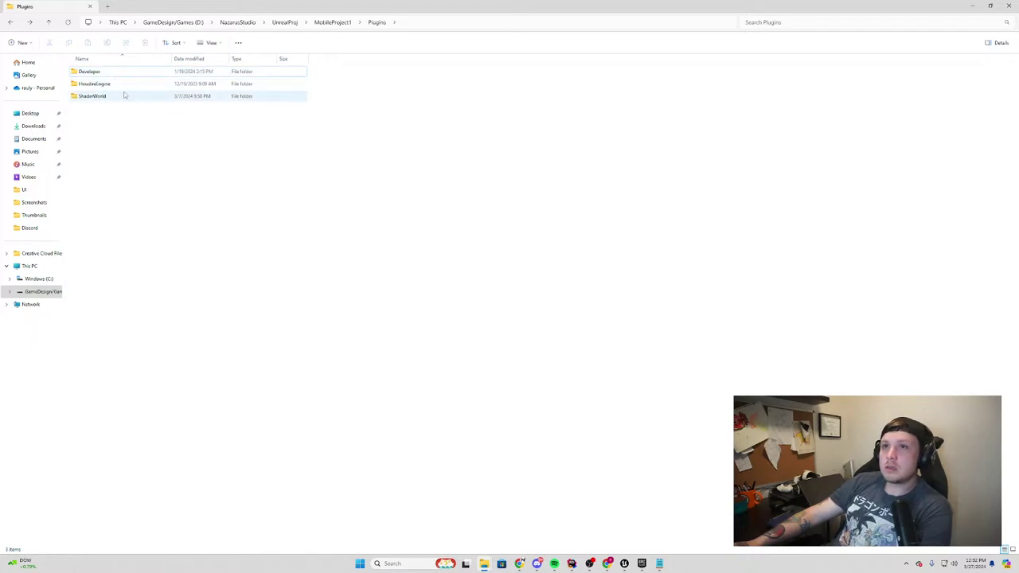
click(109, 98)
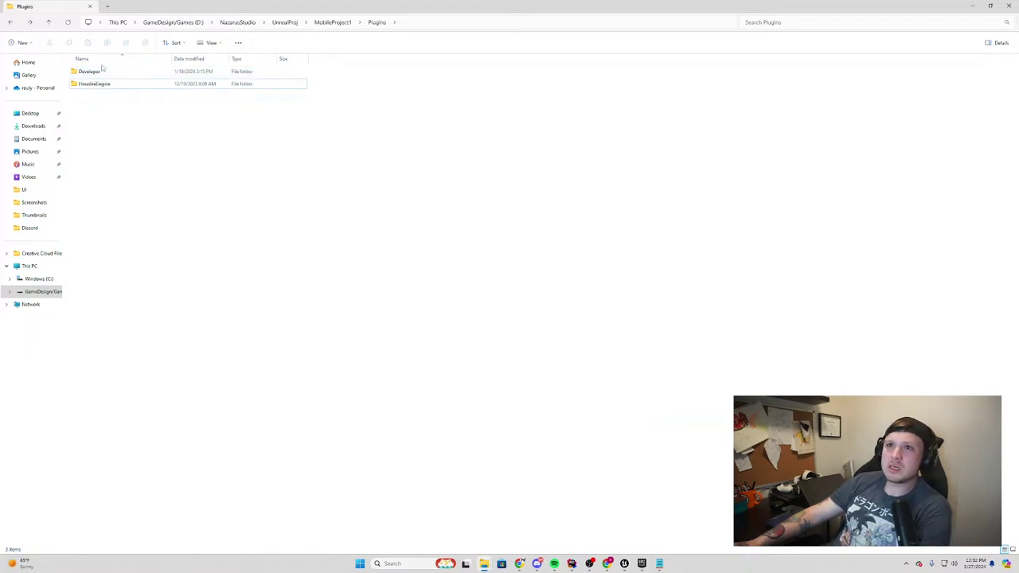
Check the remaining Developer (RiderLink) and HoudiniEngine plugin folders, then close Explorer
double_click(101, 71)
click(102, 72)
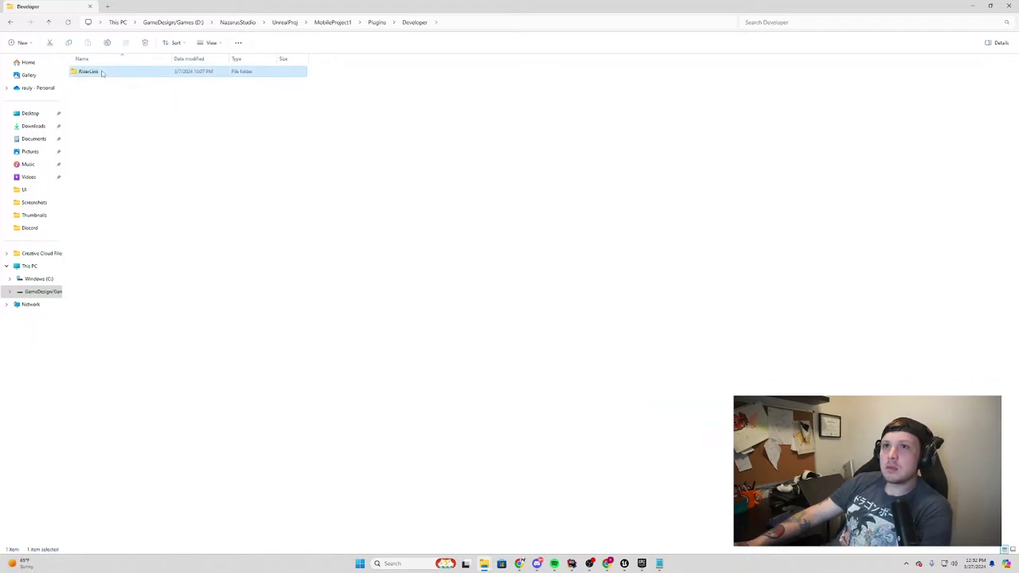
click(10, 23)
click(111, 83)
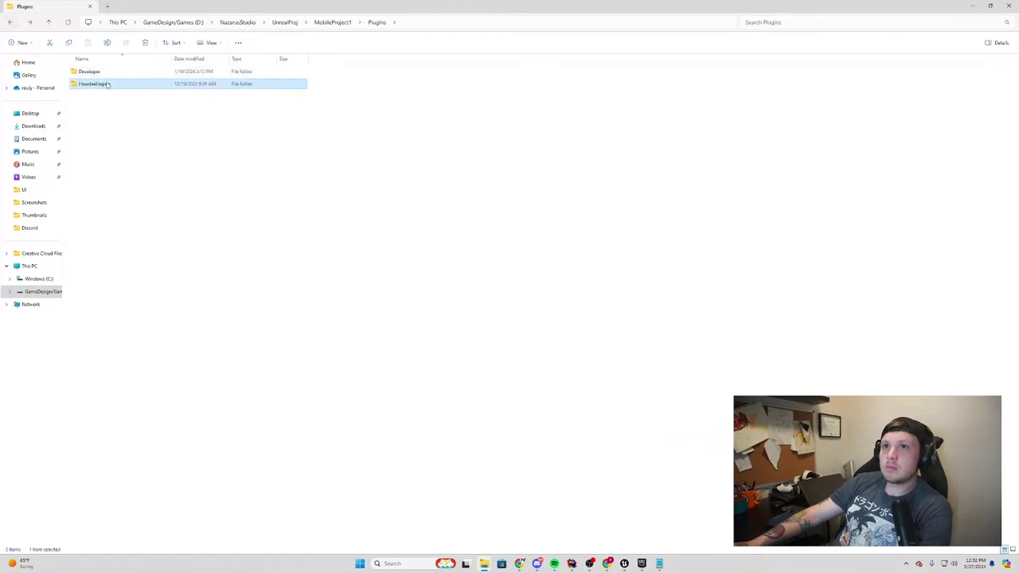
key(Return)
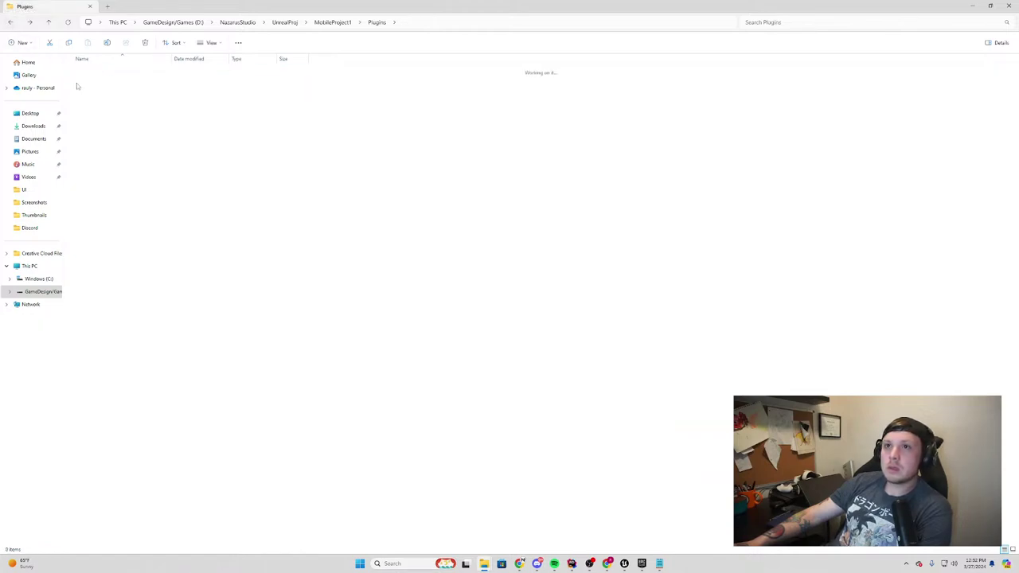
click(10, 22)
click(1009, 5)
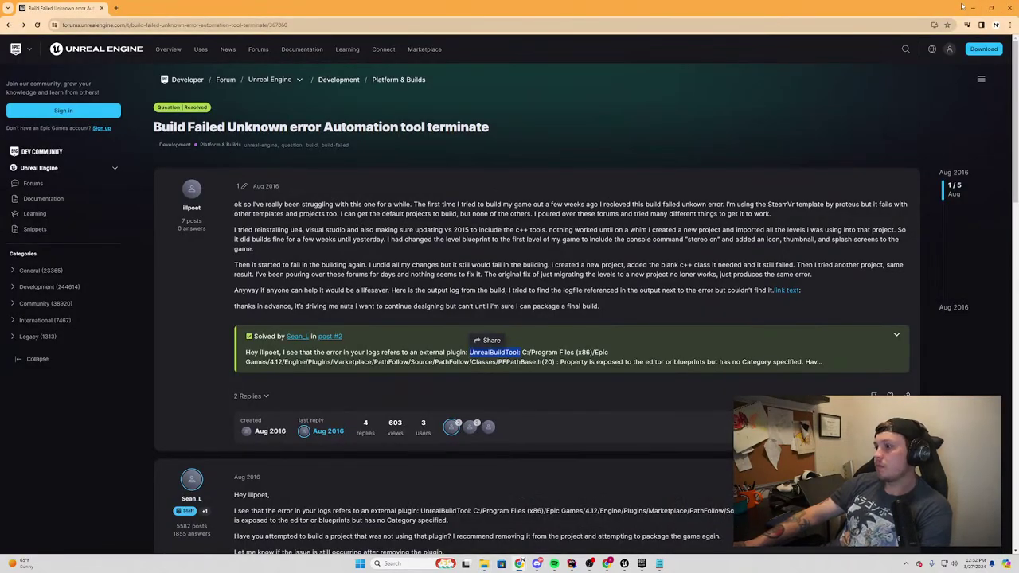
Close the running MobileProject1 editor and switch to Rider
mouse_move(624, 563)
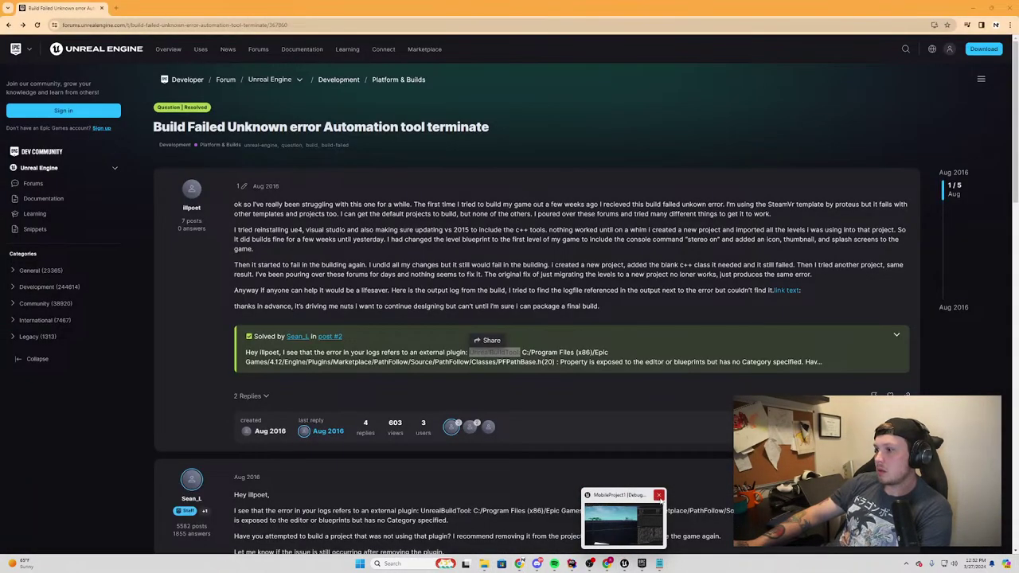
click(659, 495)
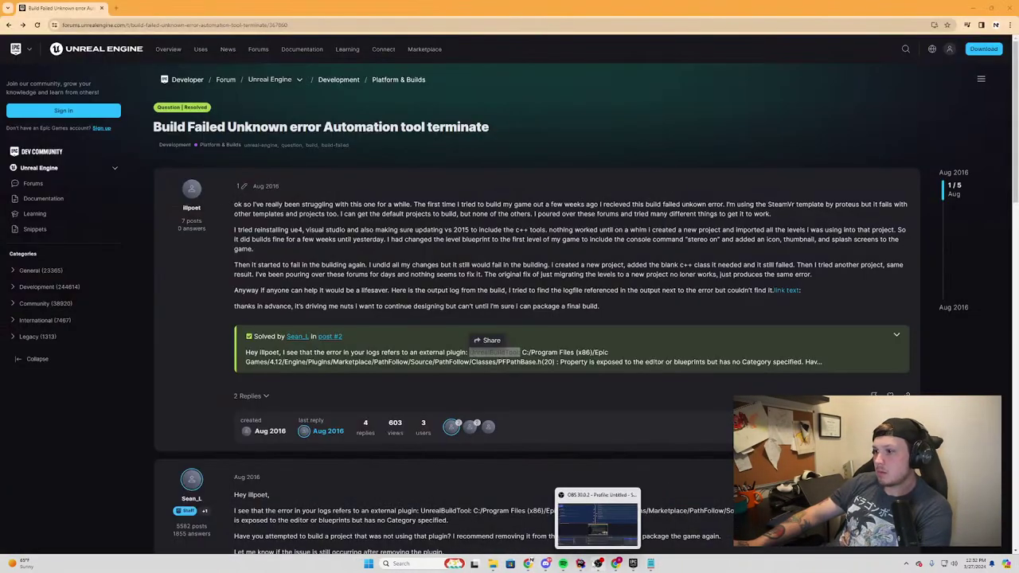
click(493, 565)
click(493, 565)
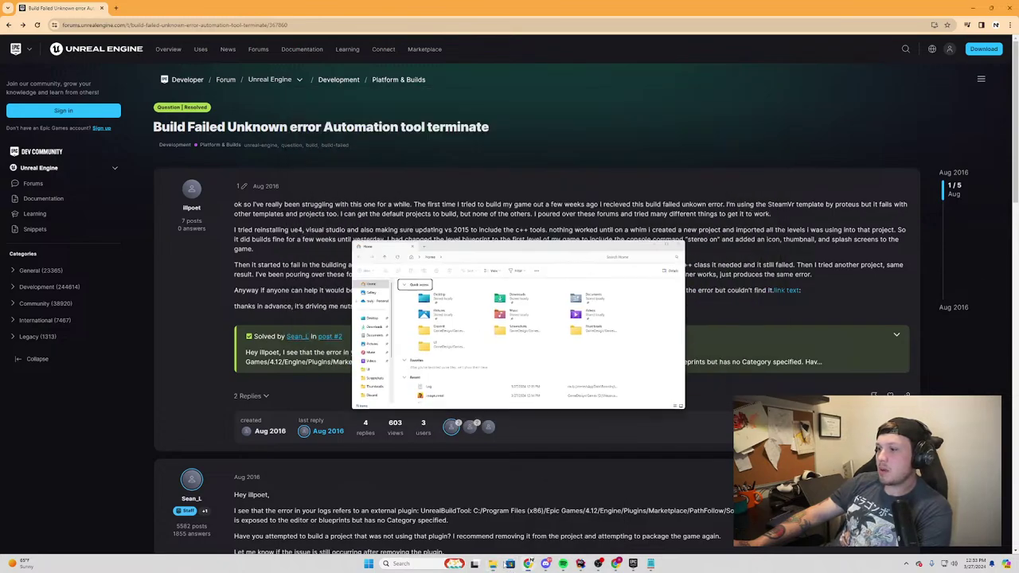
click(580, 564)
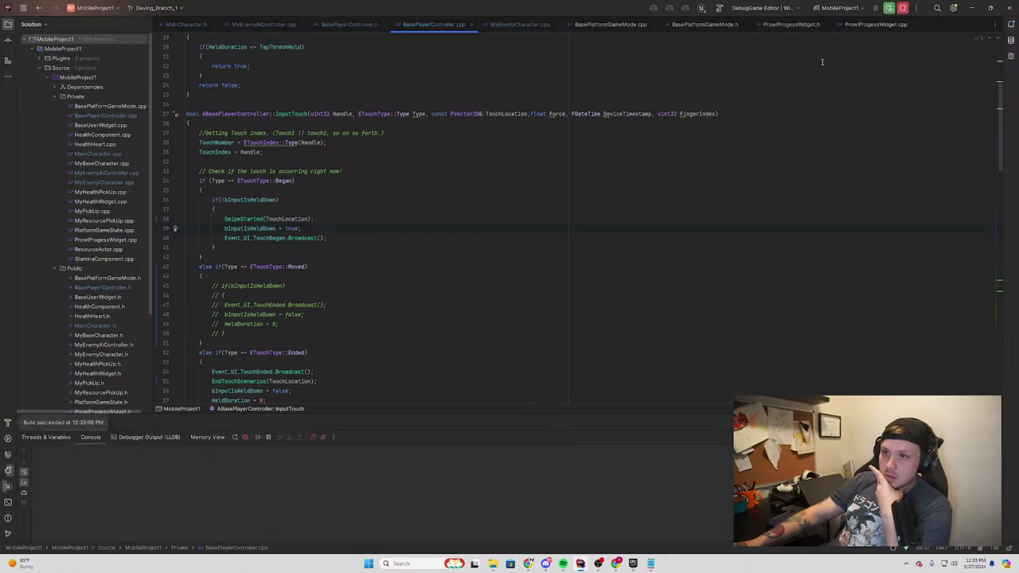
Decline the missing-modules rebuild prompt and run Build > Rebuild Solution
scroll(511, 299, down, 6)
scroll(511, 299, down, 2)
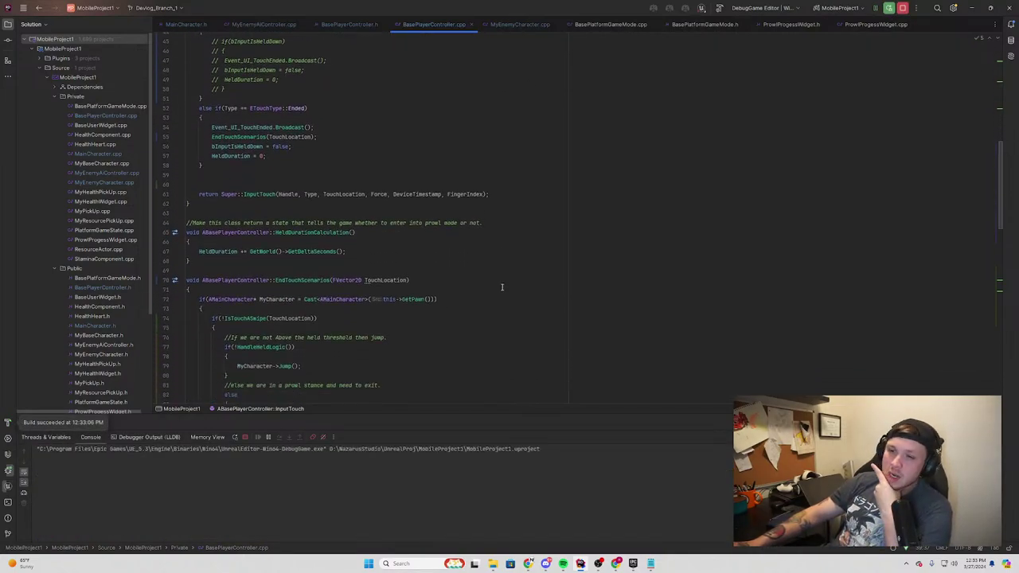
scroll(513, 296, down, 5)
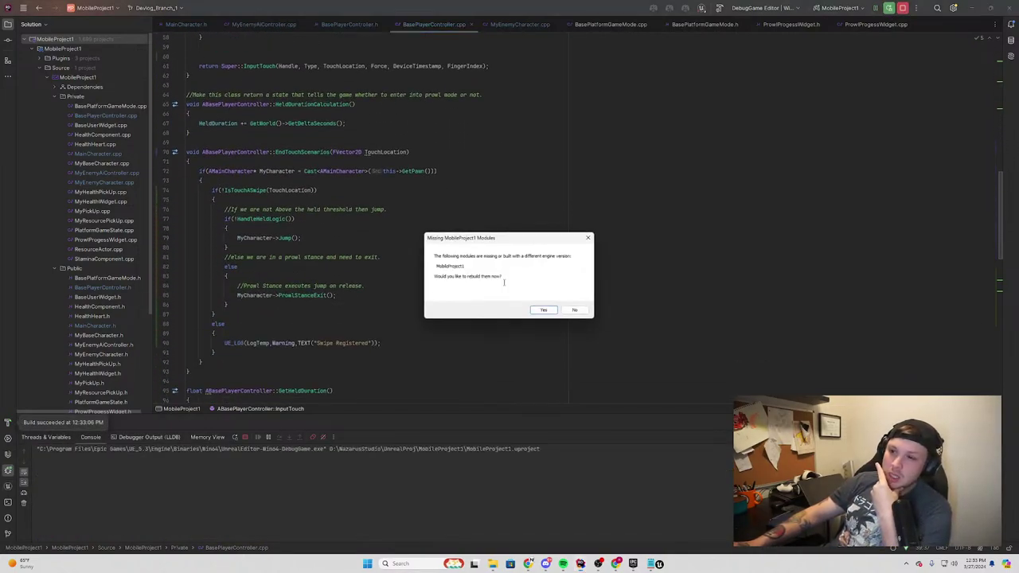
click(575, 311)
click(23, 8)
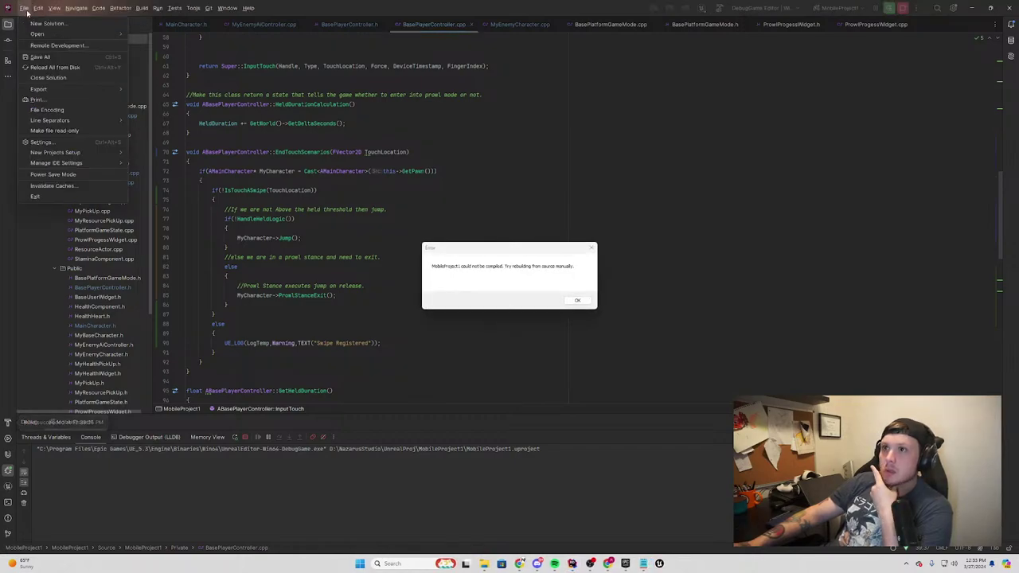
key(Escape)
click(23, 8)
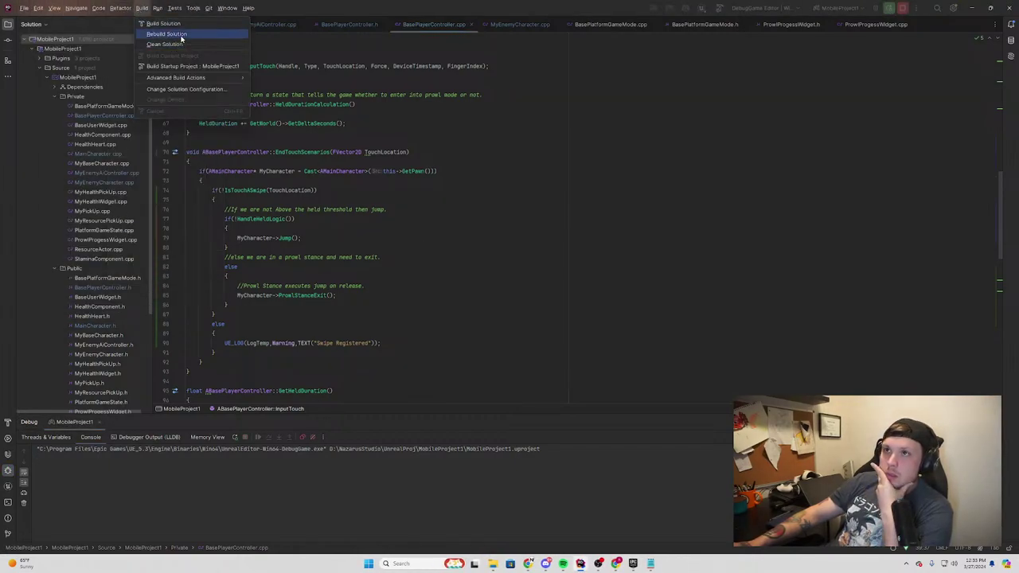
click(182, 38)
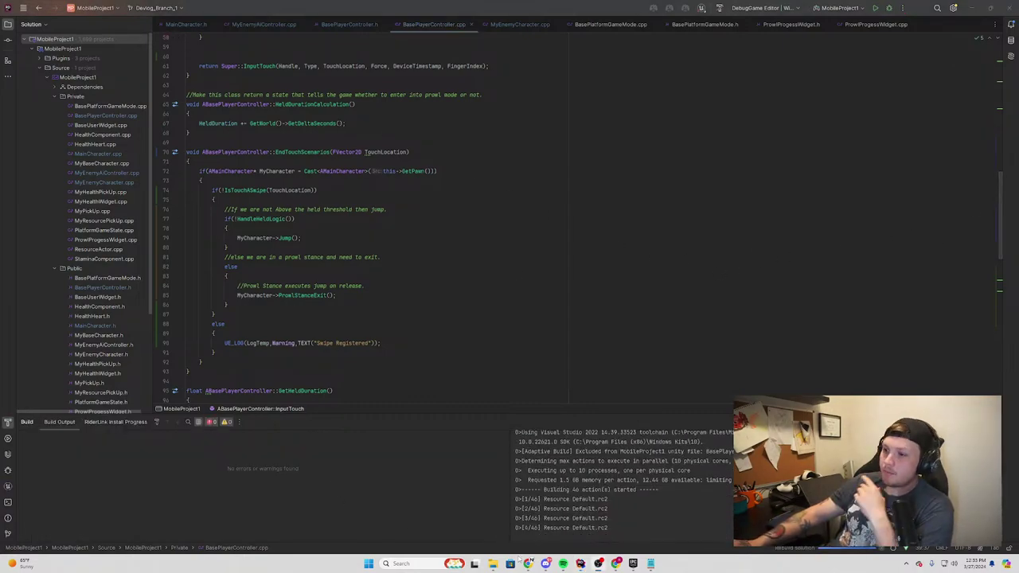
mouse_move(529, 562)
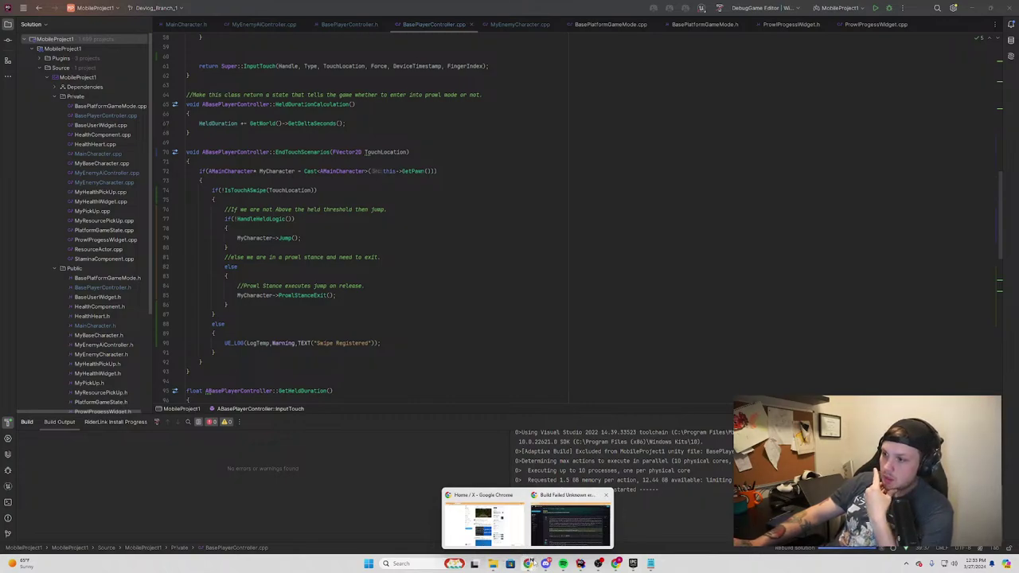
Switch from the Unreal build-failure forum thread to the Twitch channel page
click(566, 536)
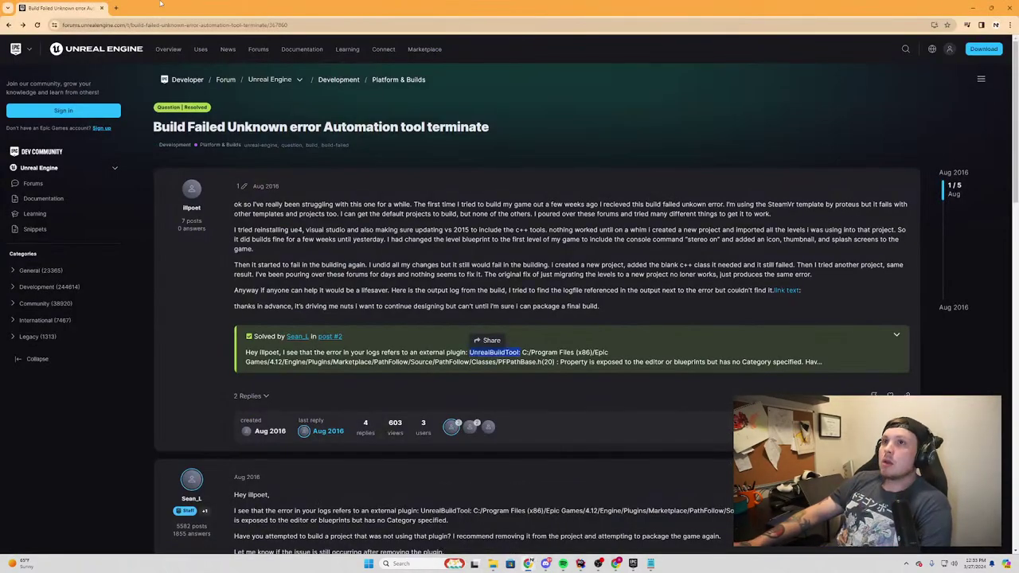
key(alt+Tab)
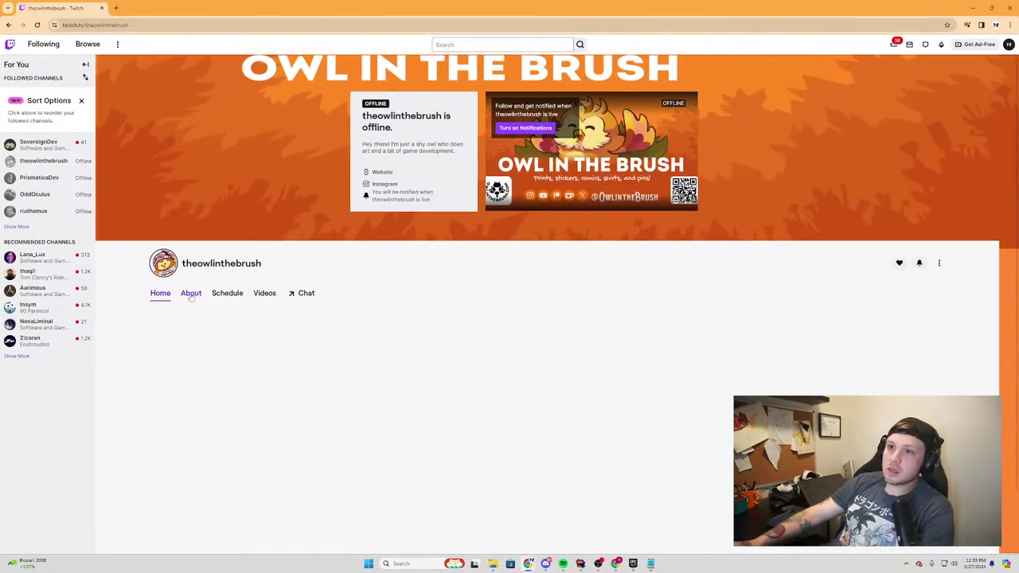
Browse the offline Twitch channel's About and schedule pages, then return to Rider
click(191, 293)
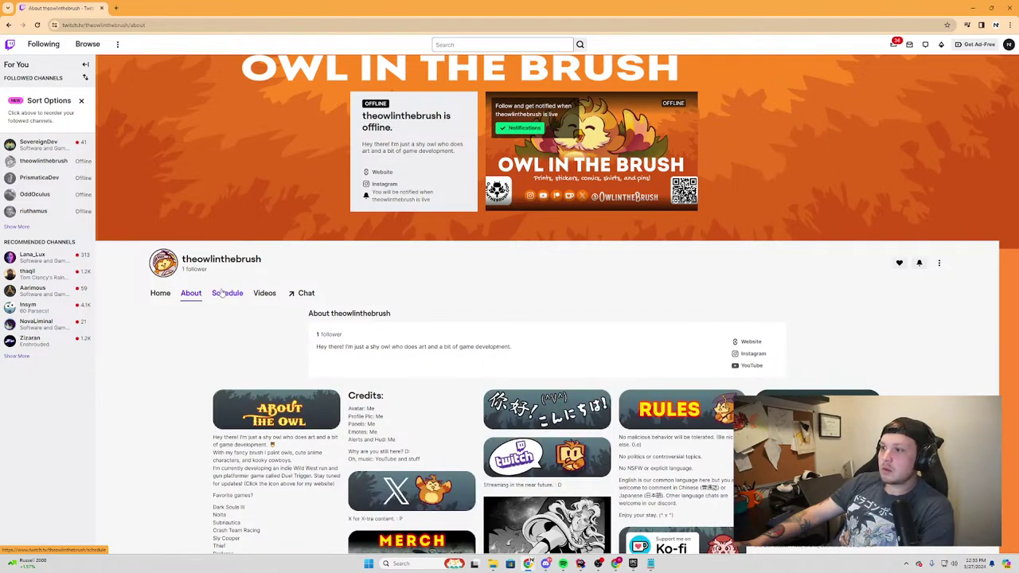
click(226, 294)
click(191, 294)
scroll(547, 362, down, 3)
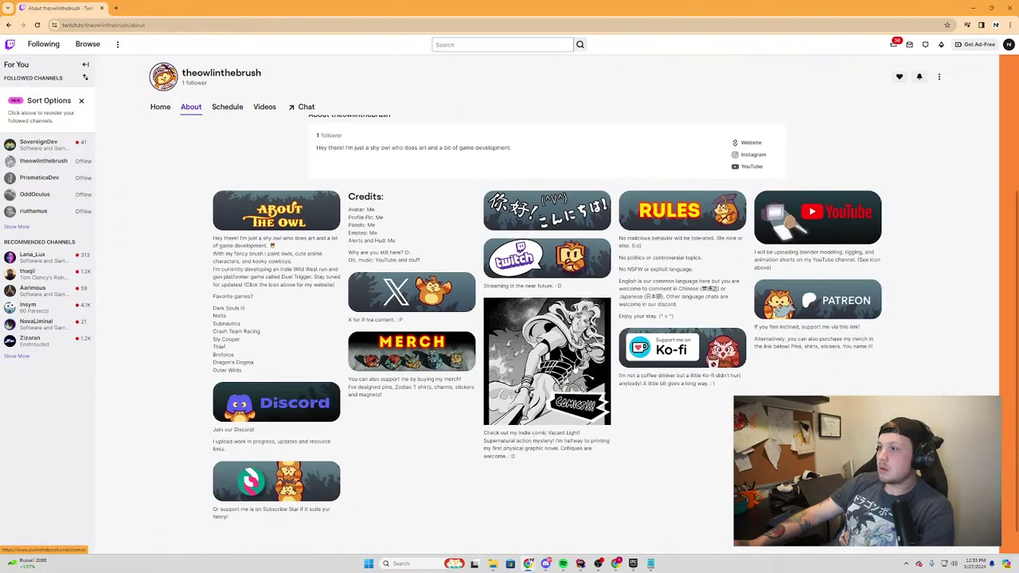
scroll(420, 425, down, 1)
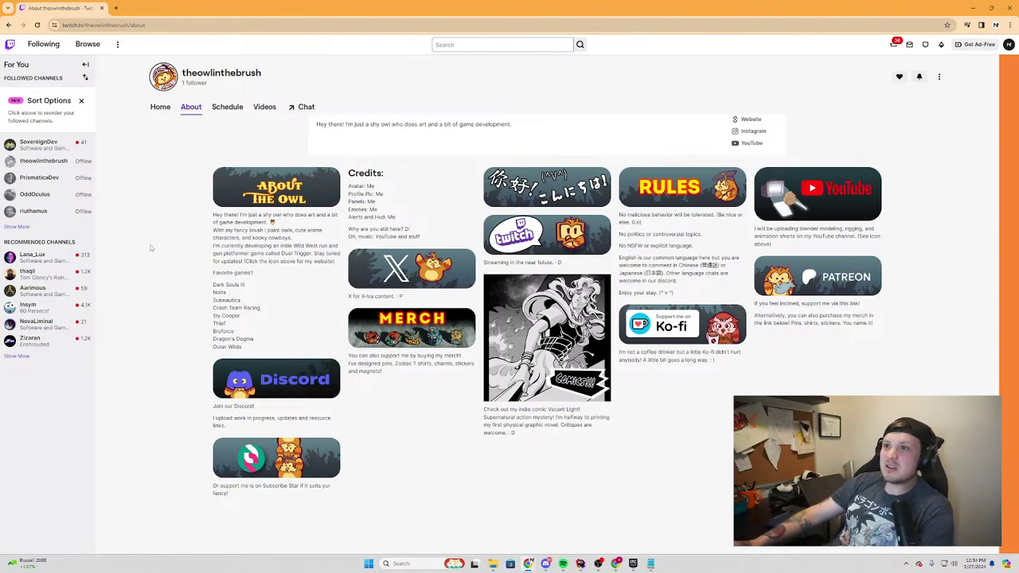
scroll(207, 232, up, 3)
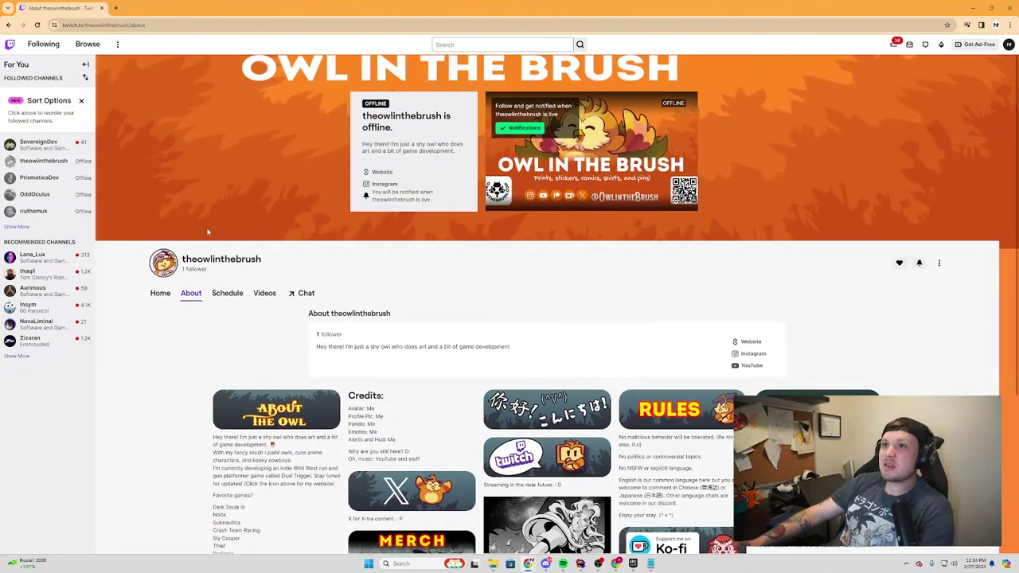
click(229, 295)
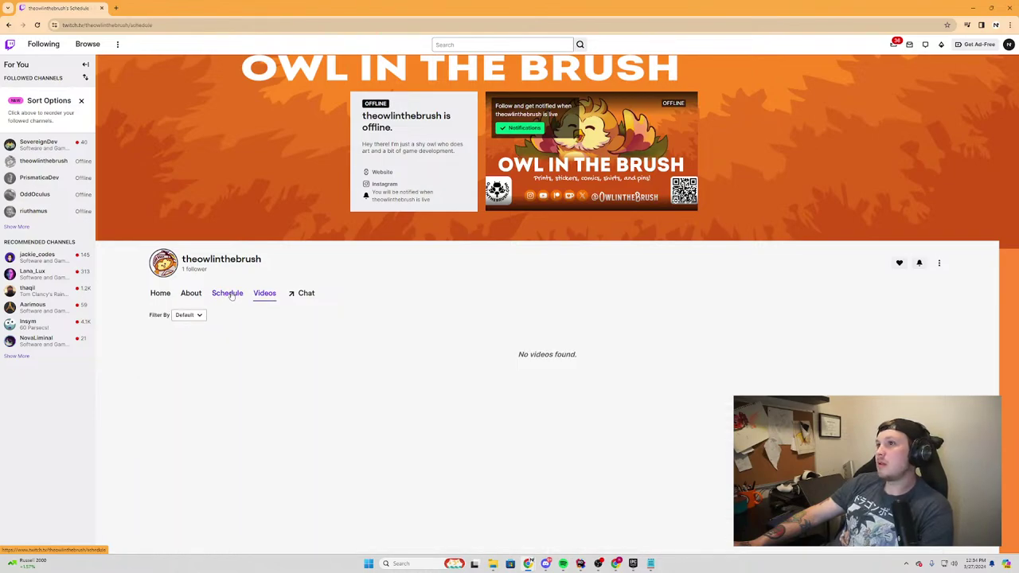
key(alt+Tab)
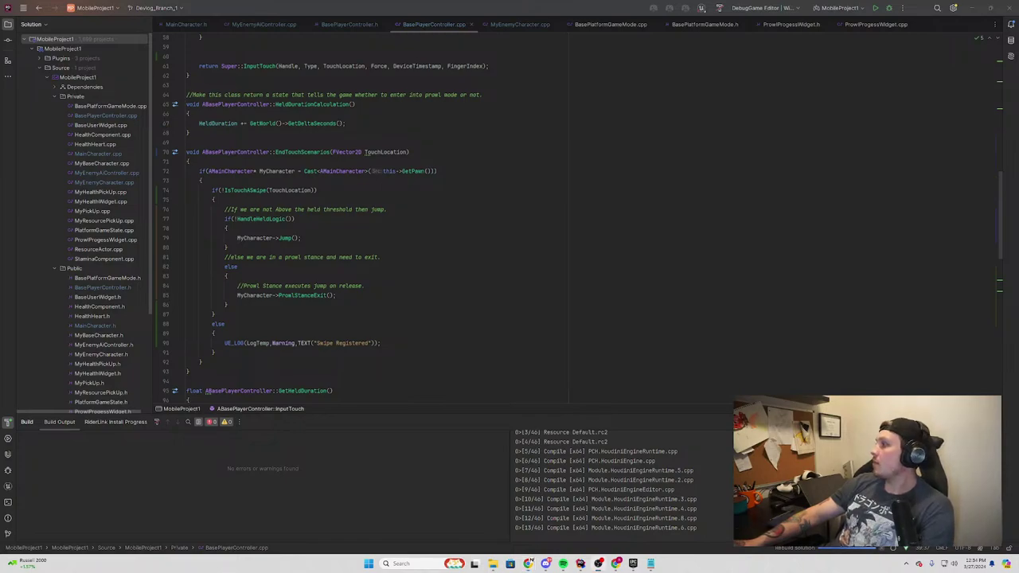
Scroll BasePlayerController.cpp and expand Plugins in the Solution tree to show HoudiniEngine
scroll(331, 326, down, 4)
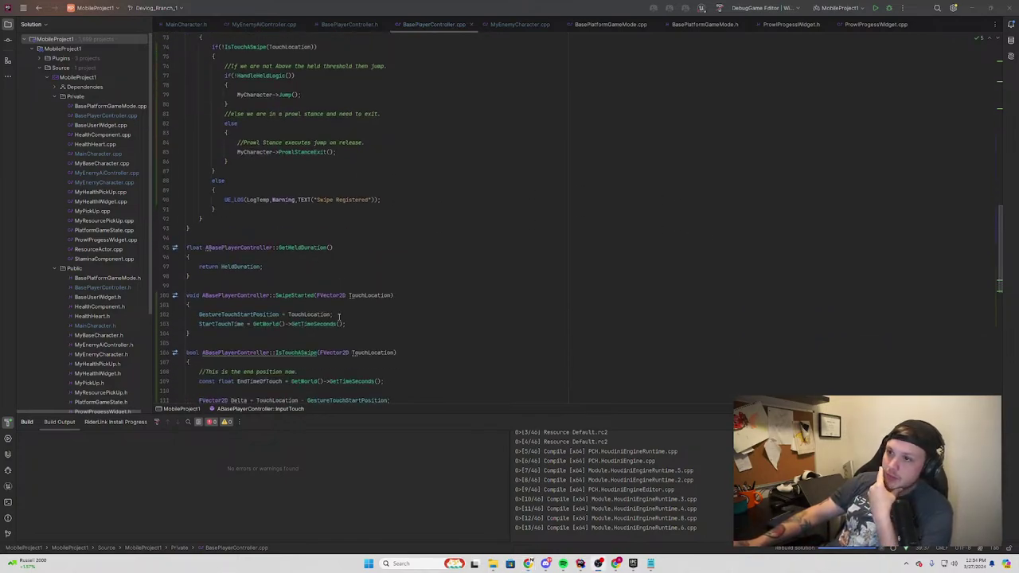
scroll(339, 322, down, 4)
scroll(350, 318, down, 4)
scroll(367, 312, down, 4)
scroll(367, 313, down, 5)
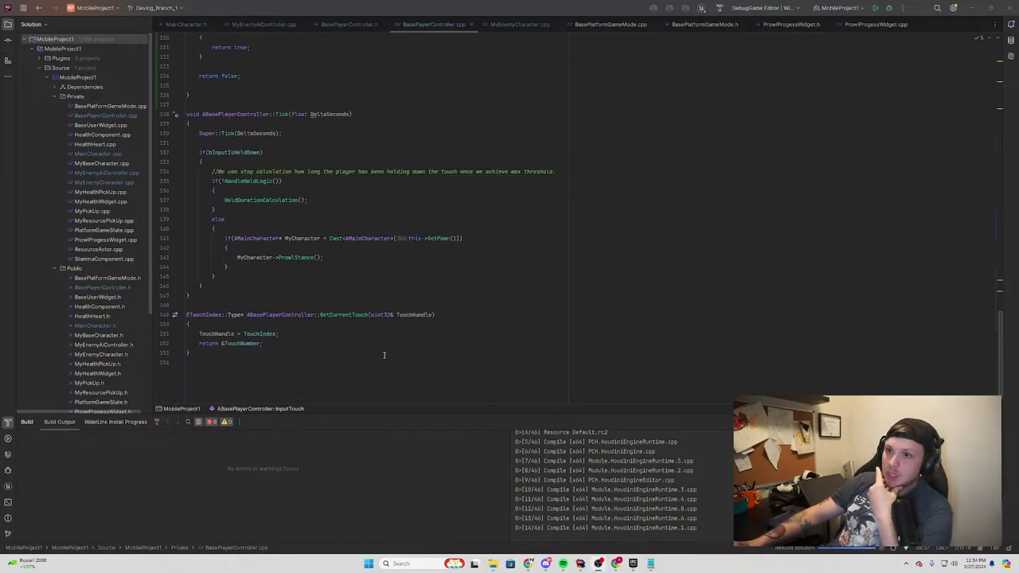
click(40, 59)
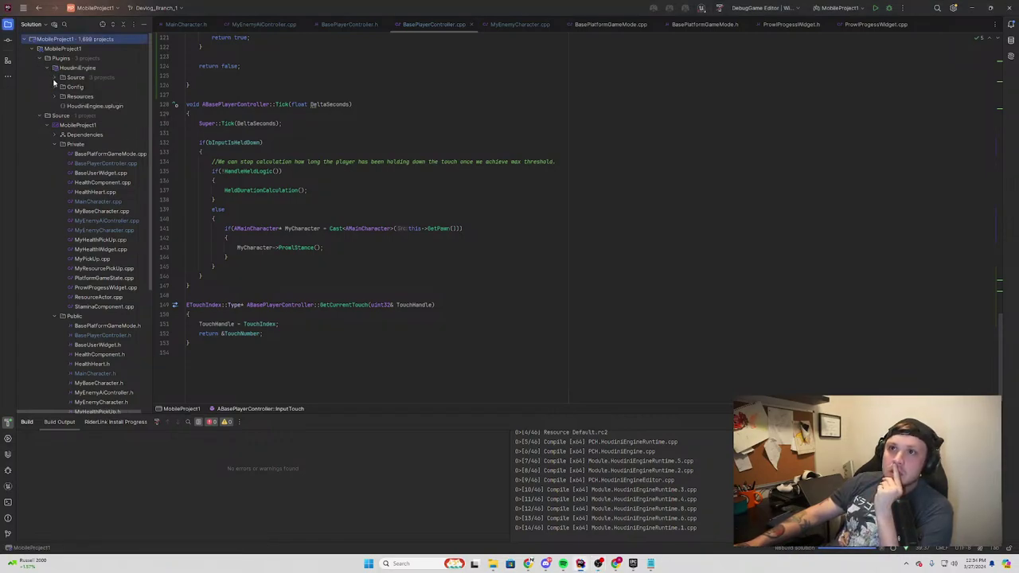
click(48, 67)
click(48, 68)
click(49, 67)
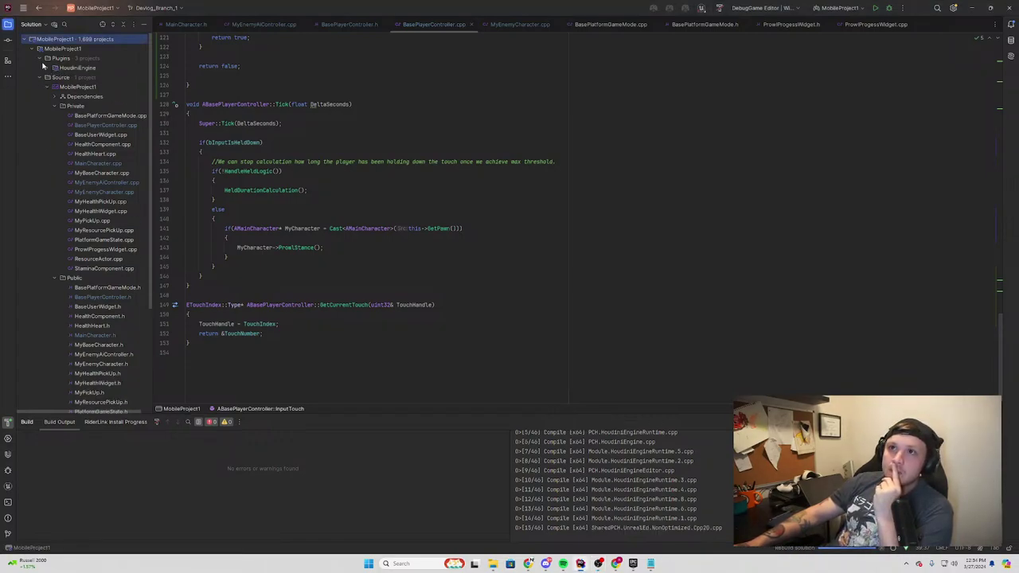
click(40, 59)
click(39, 59)
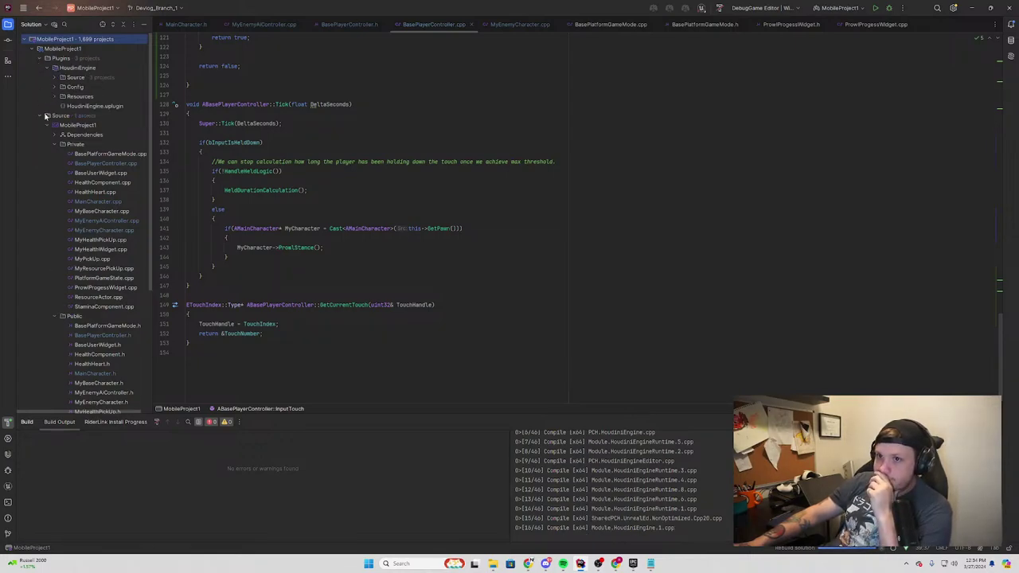
Scroll further through the code and bring up the Epic Games Launcher
scroll(475, 354, down, 1)
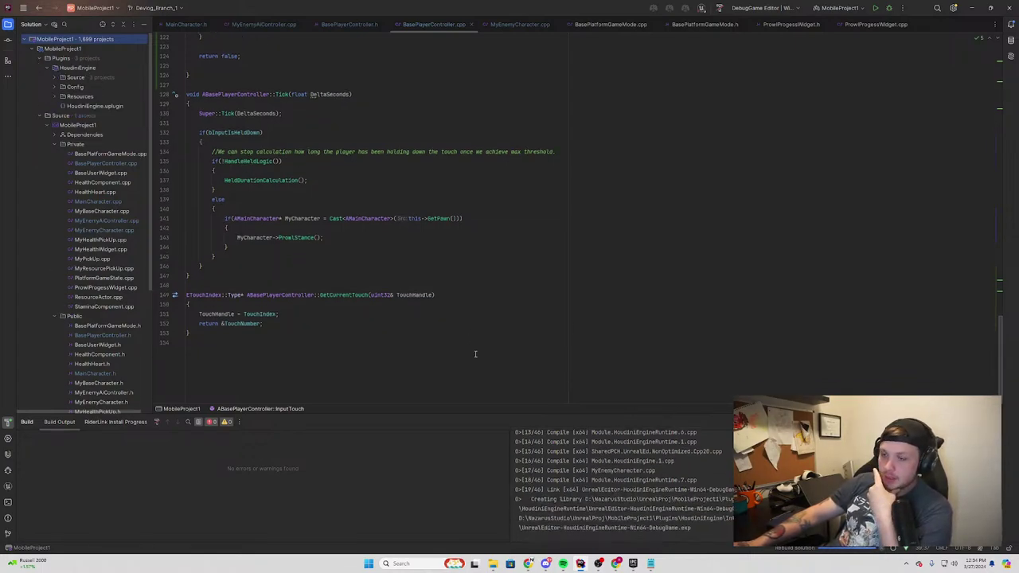
scroll(110, 355, down, 5)
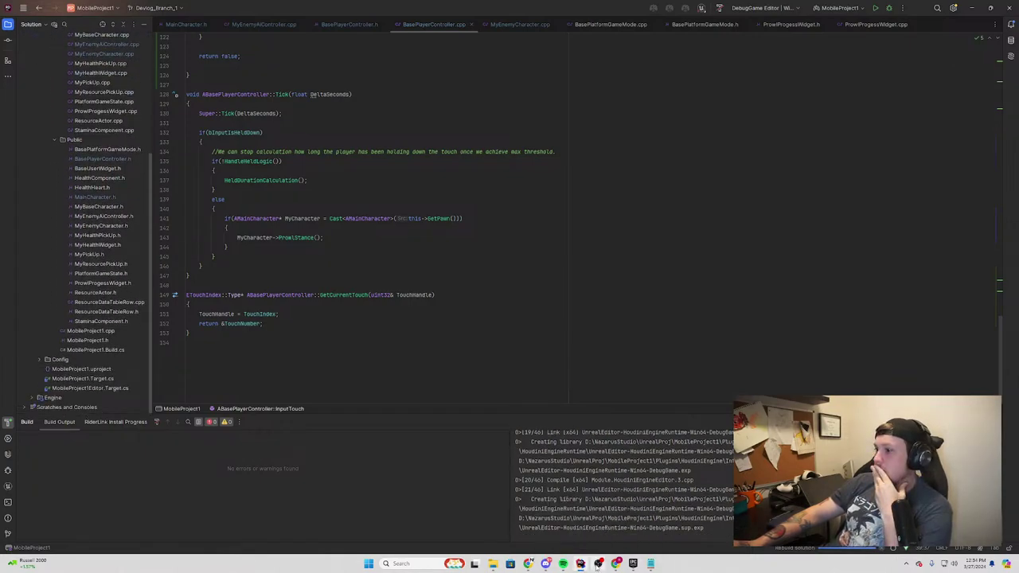
click(634, 565)
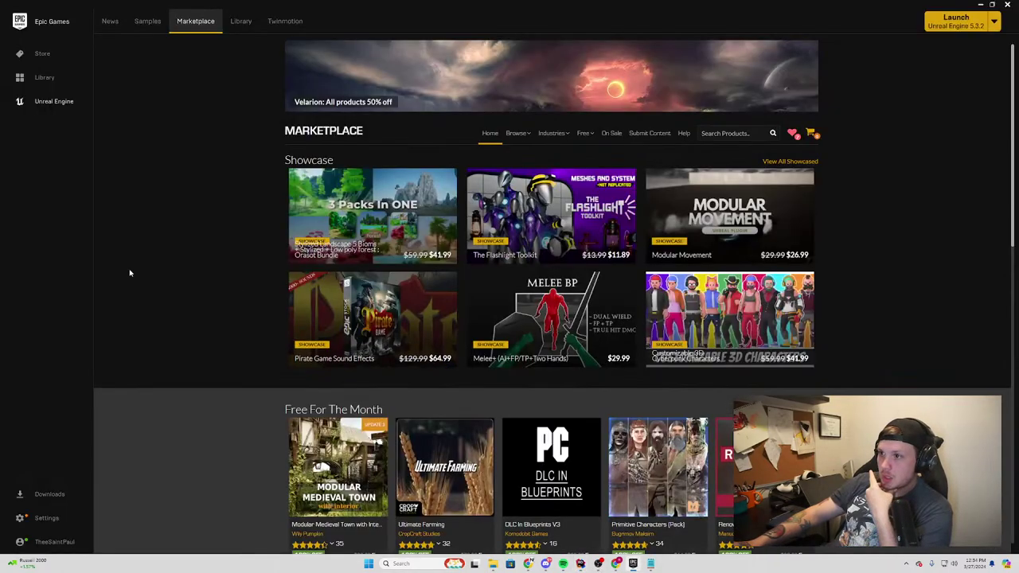
Set the Vault category filter to All and view the plugins installed in engine 5.3.2
click(239, 20)
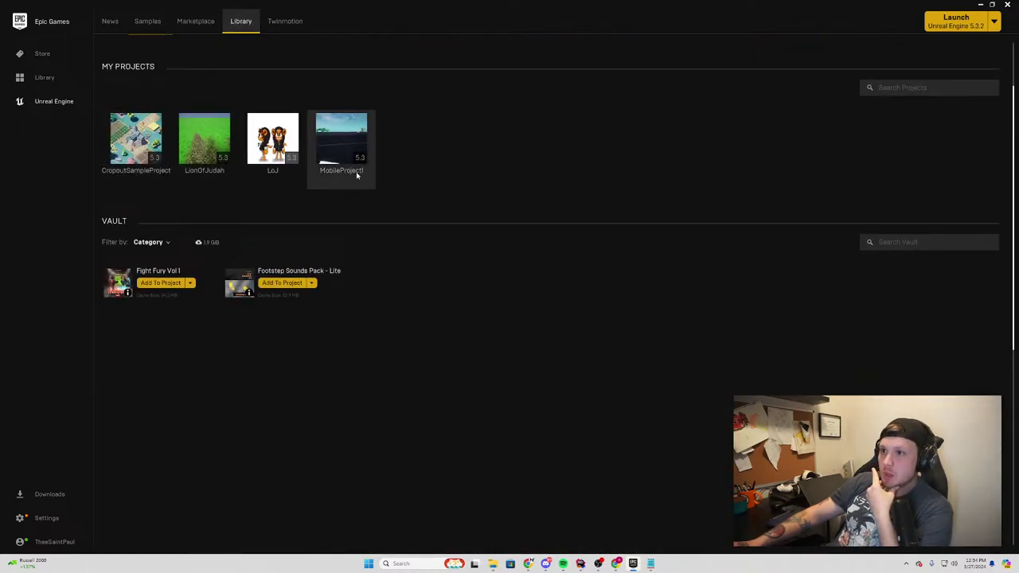
click(165, 242)
click(166, 244)
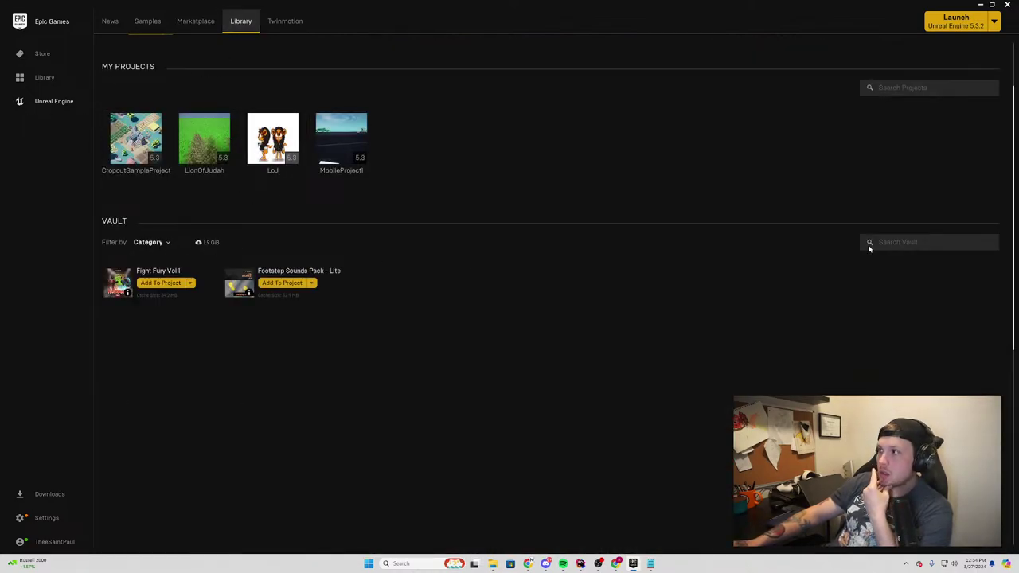
click(174, 241)
click(143, 262)
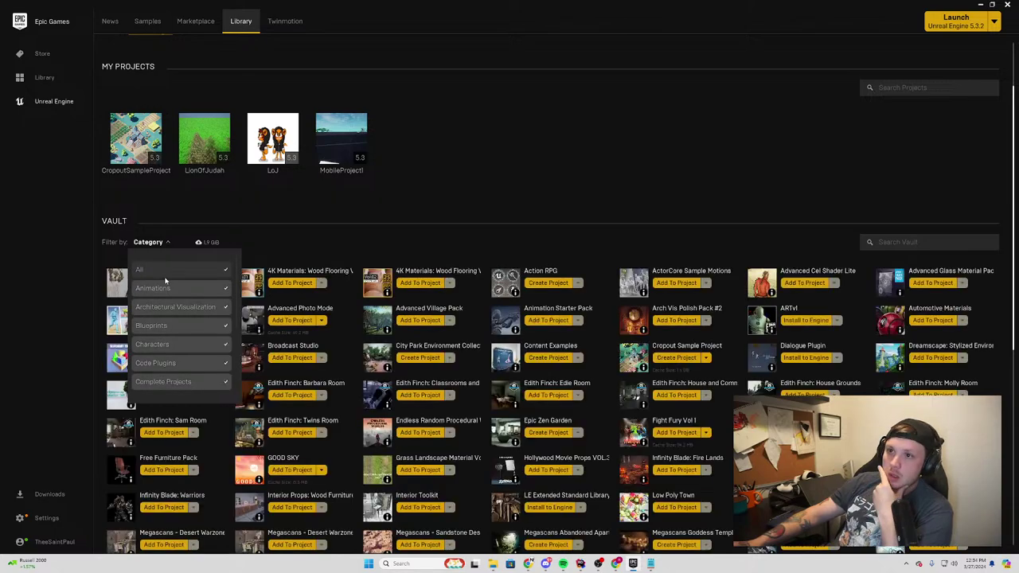
click(357, 231)
scroll(356, 230, up, 2)
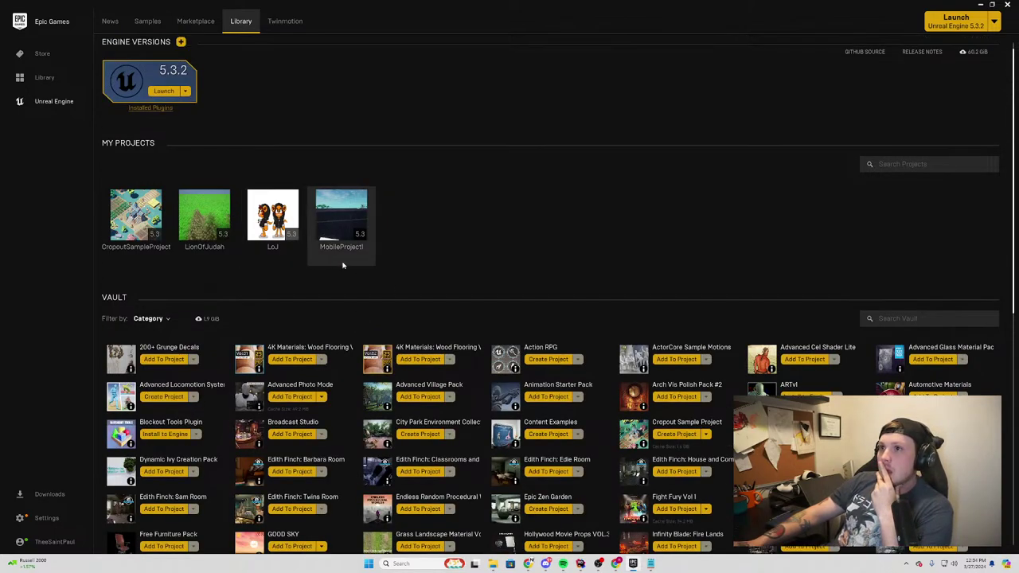
click(153, 108)
click(510, 320)
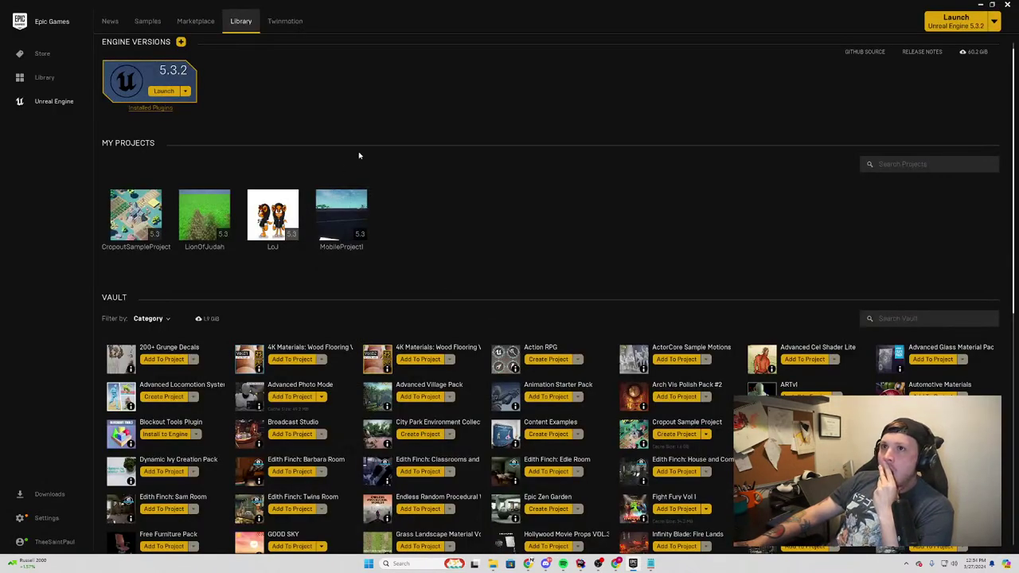
Scroll the Vault, briefly minimize the launcher to check the build, and restore it
scroll(359, 156, down, 2)
scroll(375, 161, down, 2)
scroll(564, 279, down, 3)
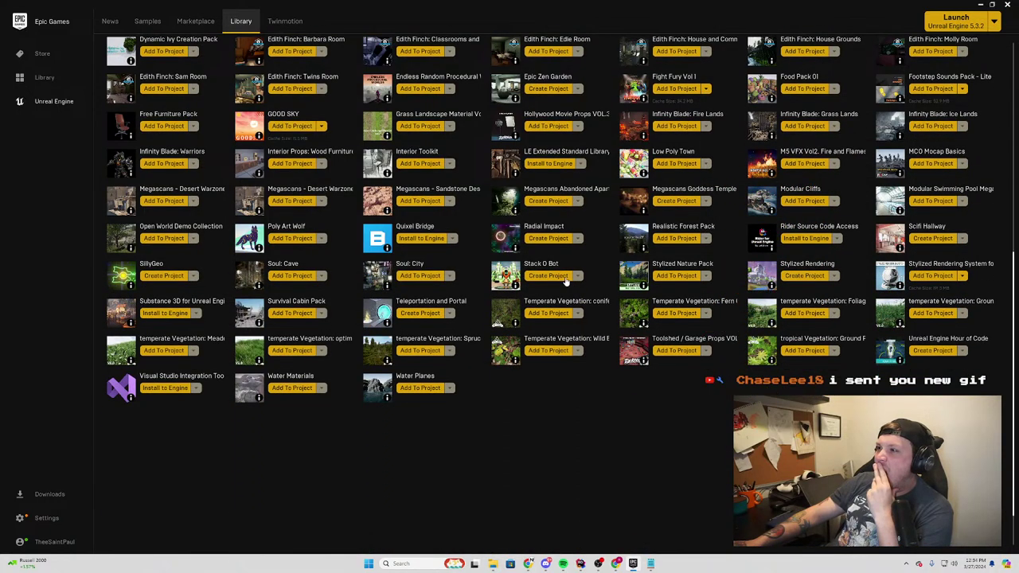
scroll(565, 279, up, 1)
click(982, 5)
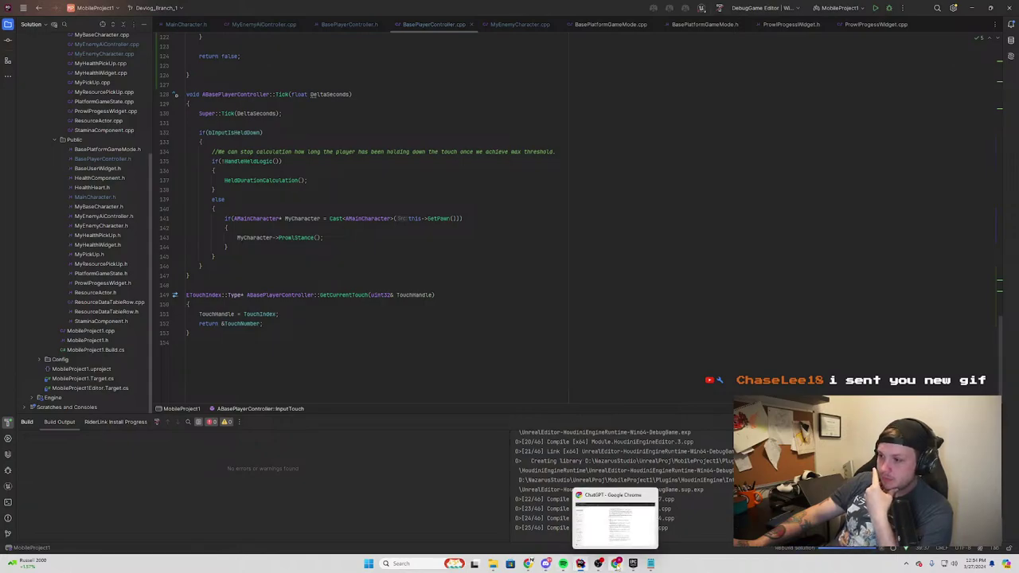
click(616, 565)
scroll(716, 237, up, 3)
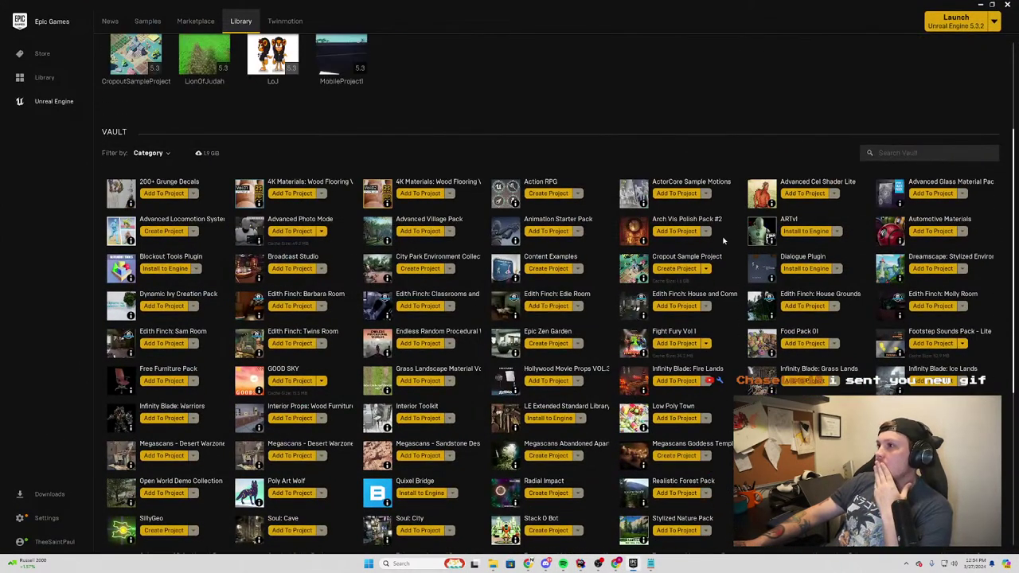
scroll(344, 272, down, 1)
scroll(366, 272, down, 3)
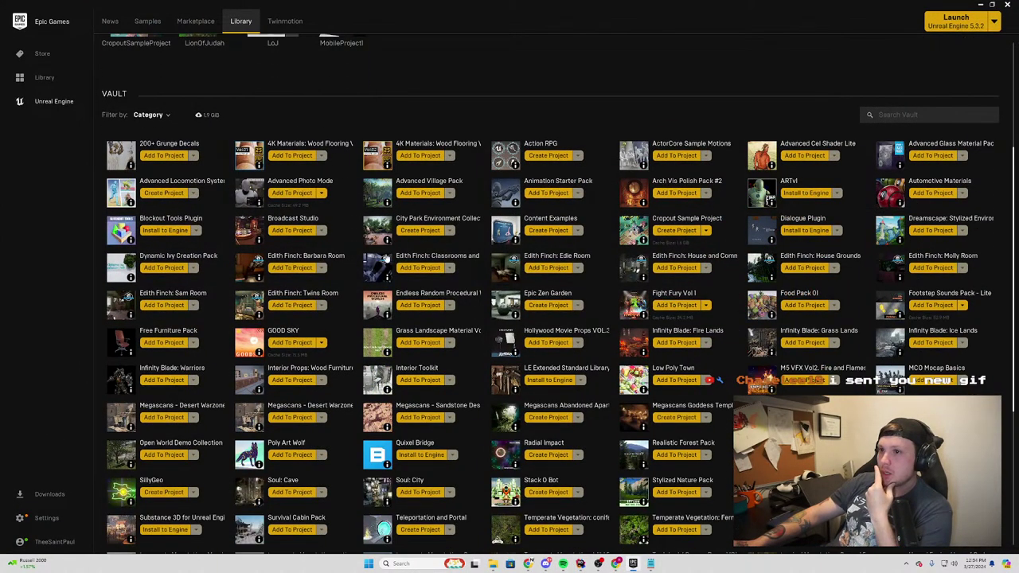
Search the Vault for 'good', open GOOD SKY's Marketplace page, then minimize the launcher
click(912, 63)
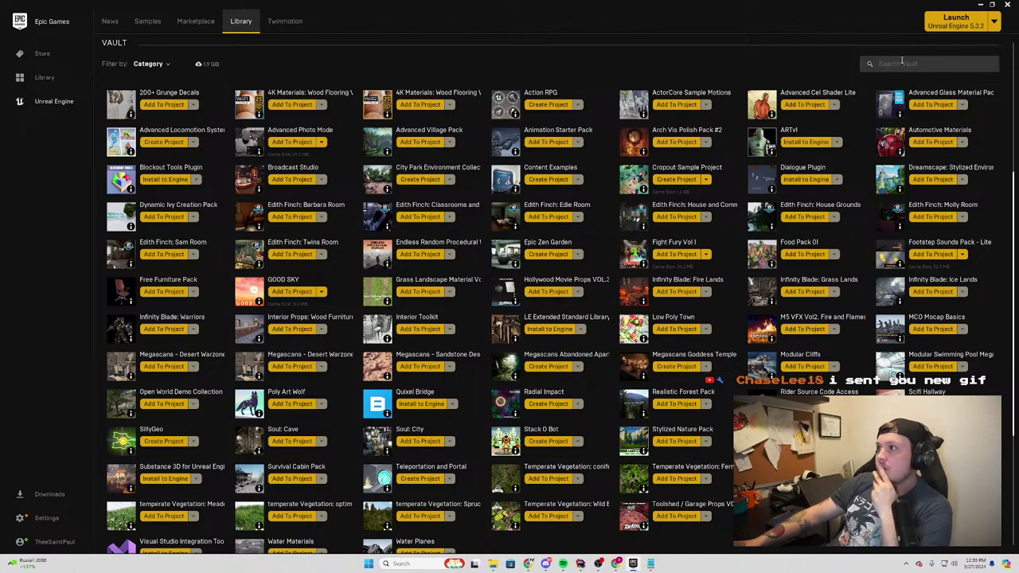
text(good)
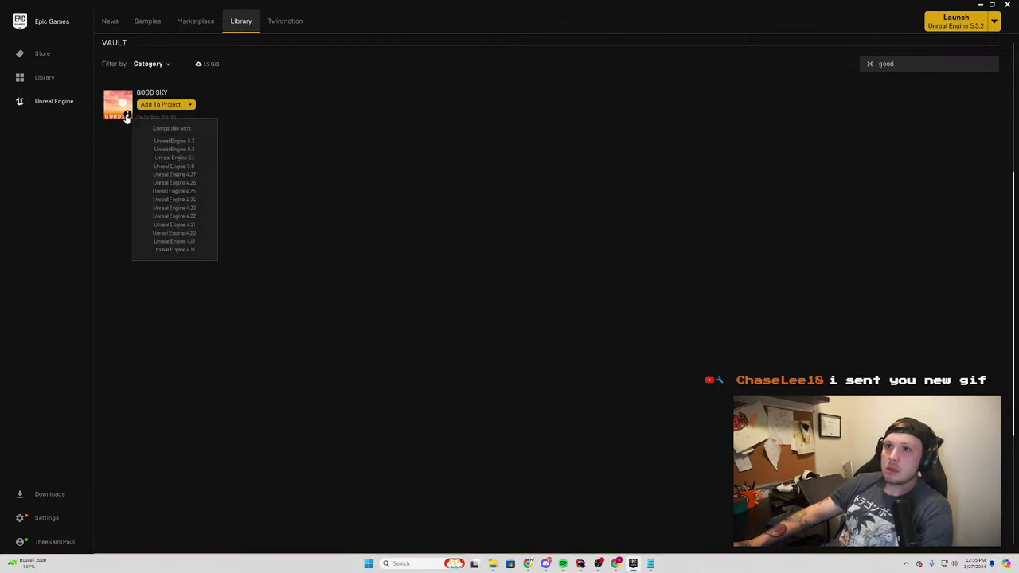
click(125, 116)
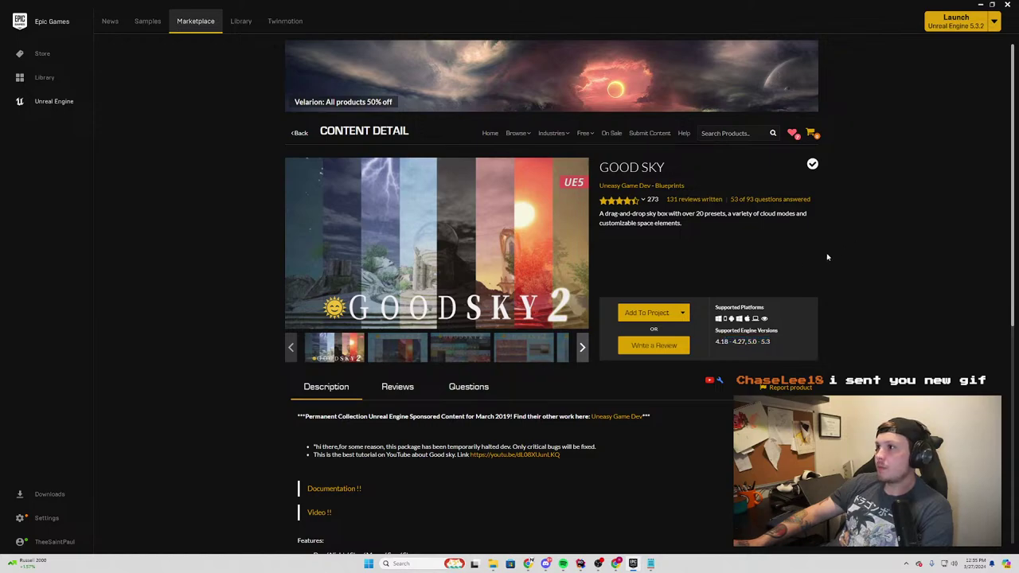
scroll(408, 306, down, 5)
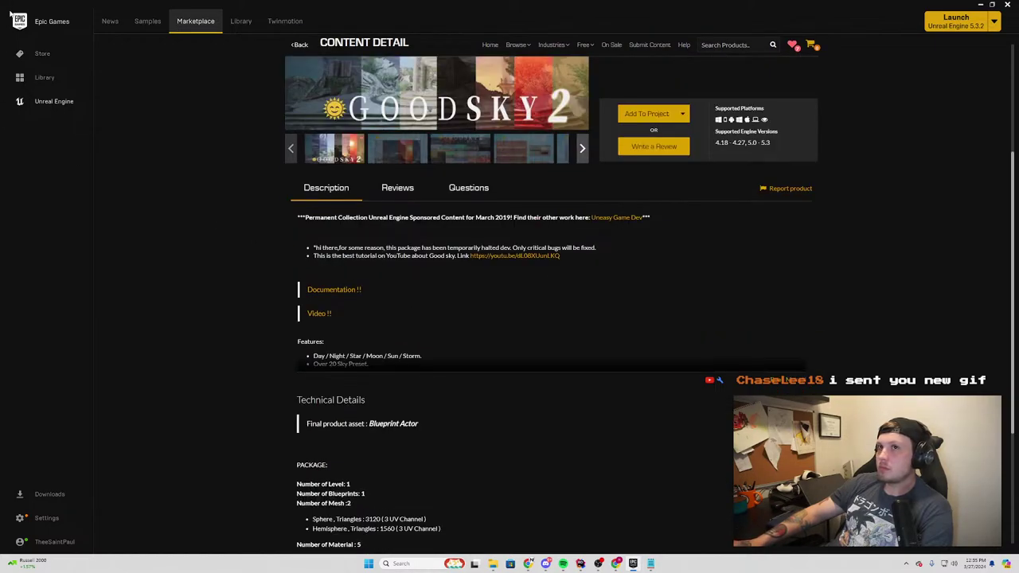
click(980, 5)
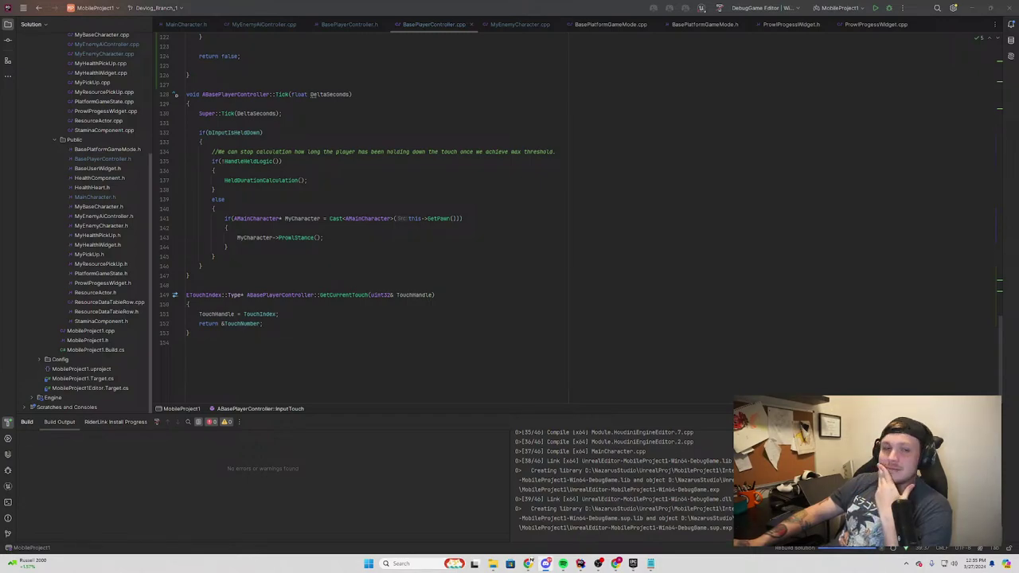
Close Discord, rebuild MobileProject1 from Rider's toolbar, and bring up the Notepad build log
key(alt+Tab)
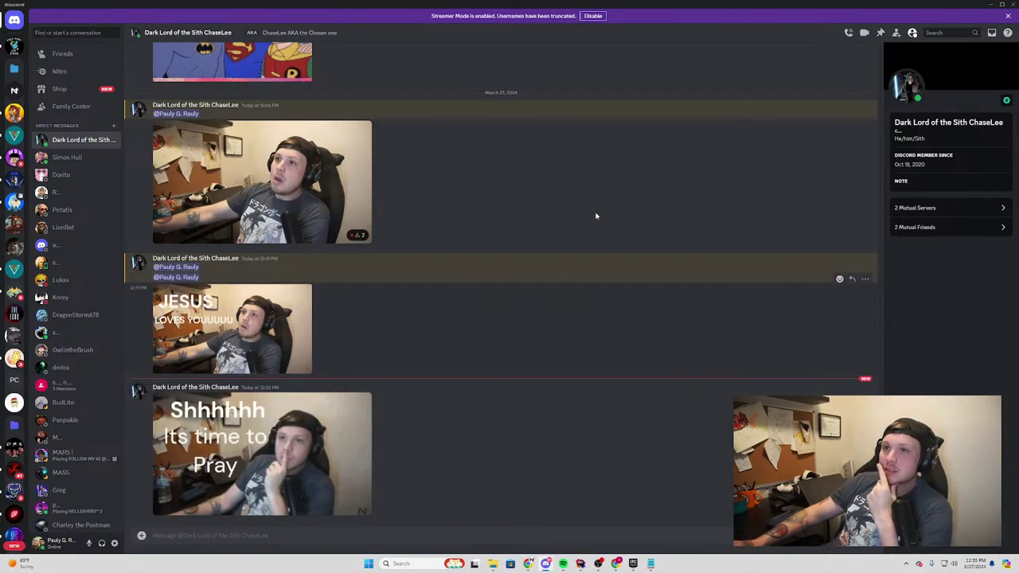
click(1010, 5)
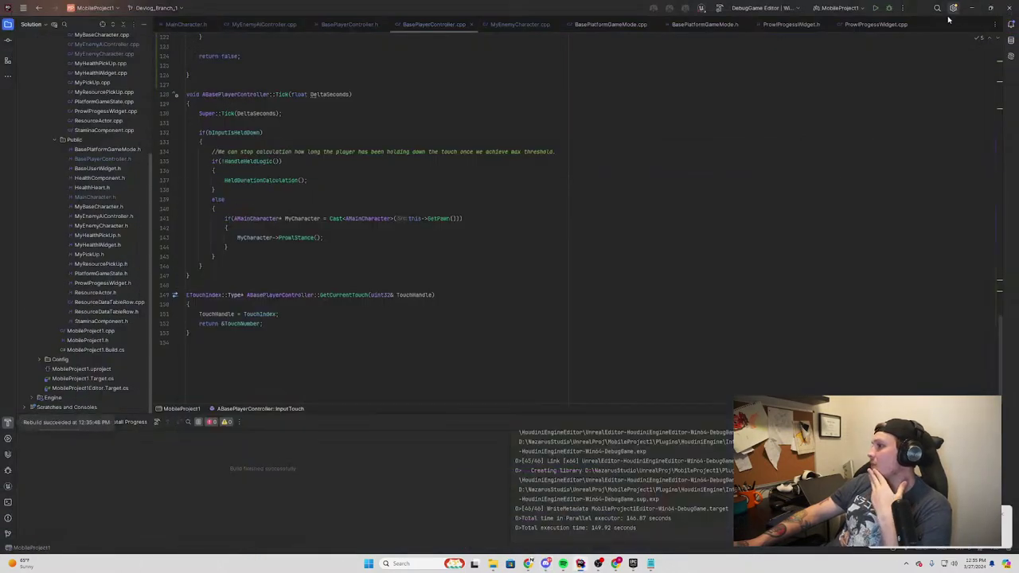
click(860, 92)
click(890, 8)
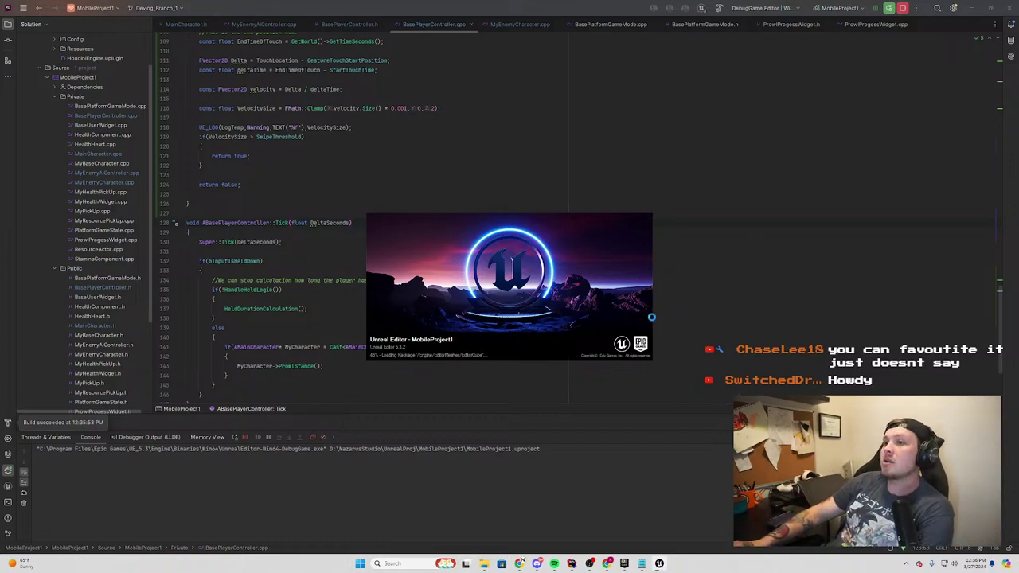
scroll(573, 378, down, 4)
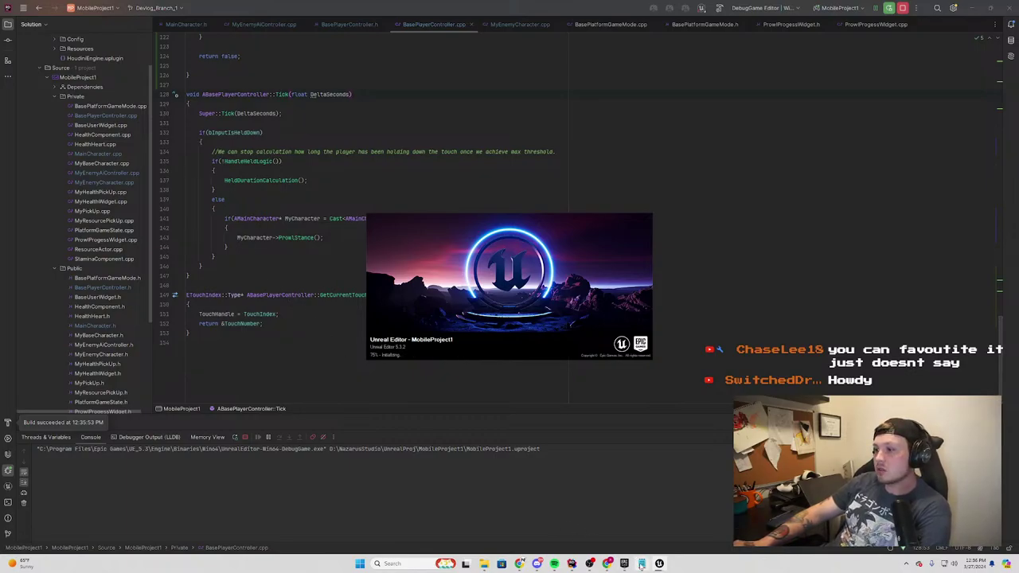
click(642, 564)
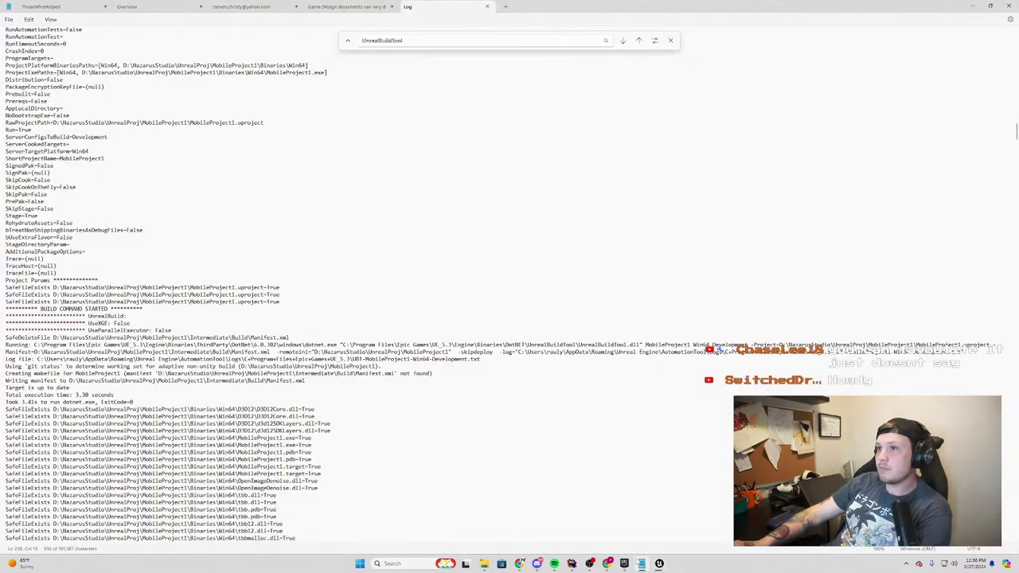
Close the Find bar and select the build-command and HoudiniEngine file-check lines in the log
click(672, 41)
scroll(321, 285, down, 20)
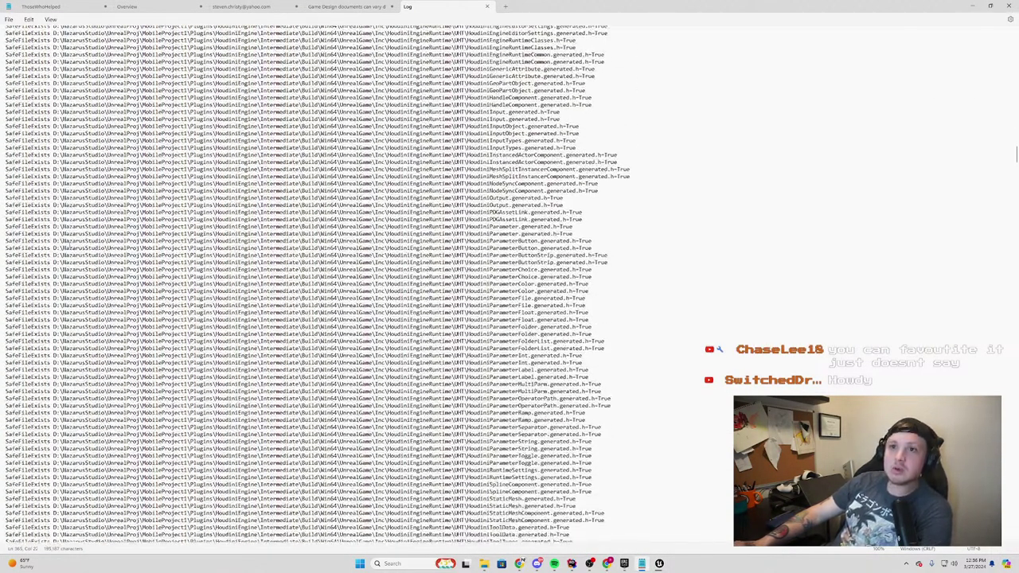
scroll(562, 361, down, 5)
scroll(562, 360, down, 5)
scroll(562, 360, down, 5)
scroll(562, 360, down, 5)
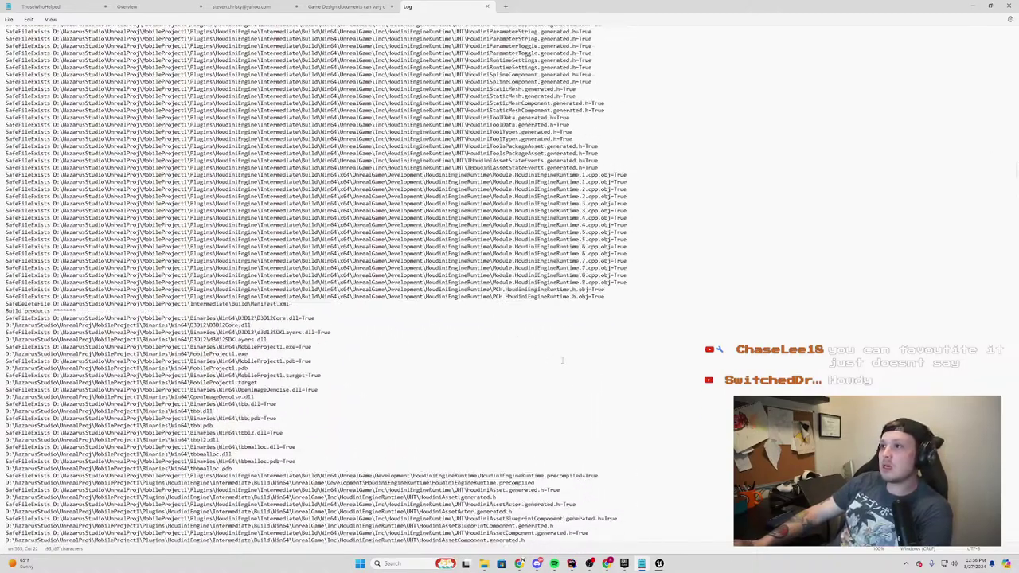
mouse_move(629, 311)
mouse_down()
mouse_move(17, 259)
mouse_move(24, 28)
mouse_up()
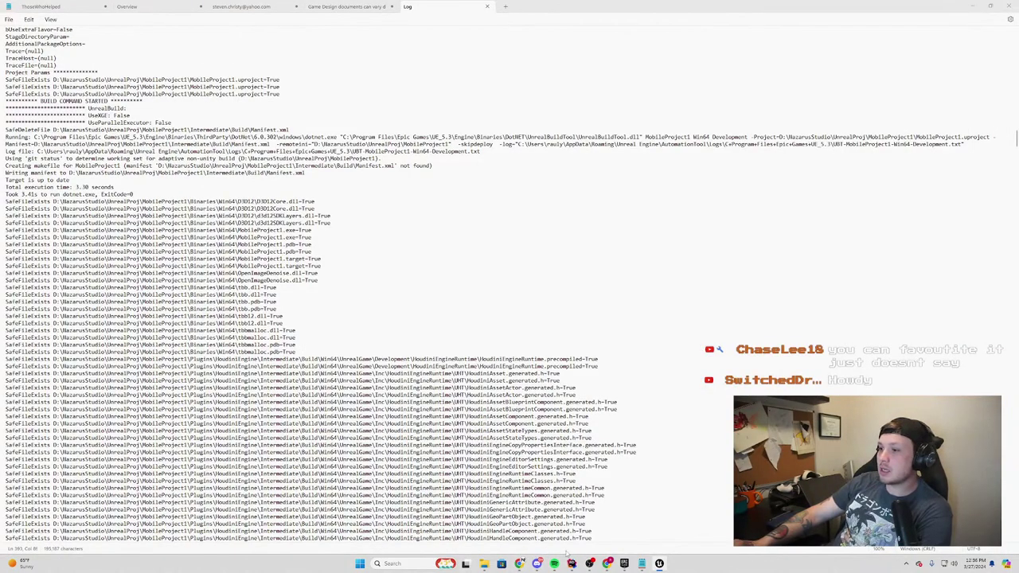
click(660, 563)
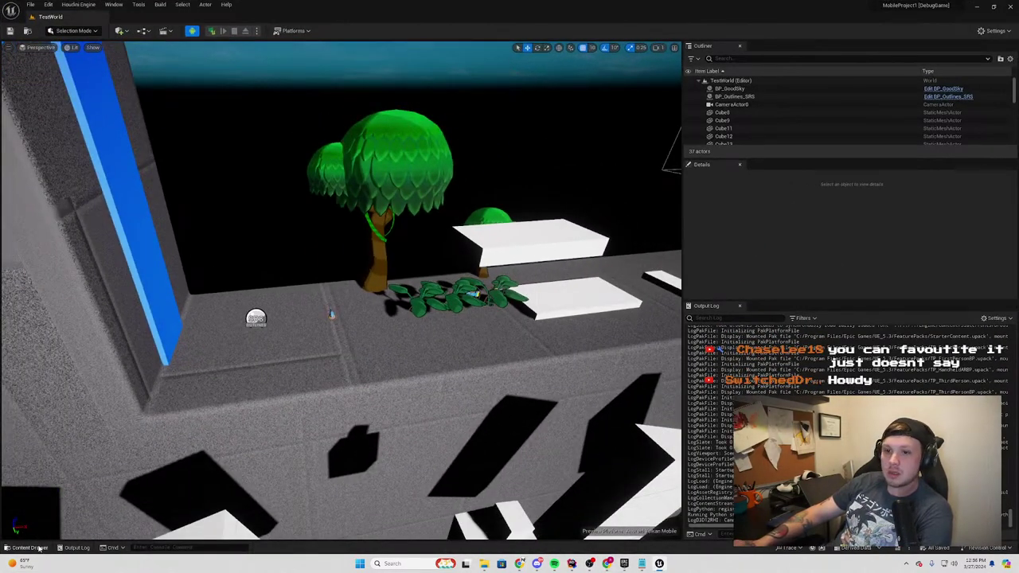
Load the TestEnemy map from the Content Drawer, then bring Rider's BasePlayerController.cpp back
click(39, 548)
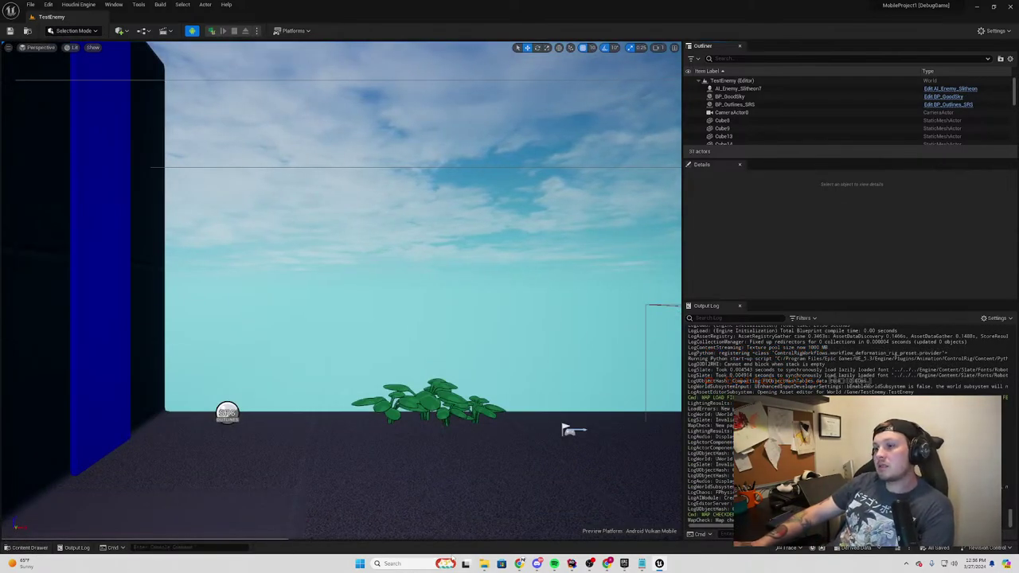
click(483, 565)
click(483, 565)
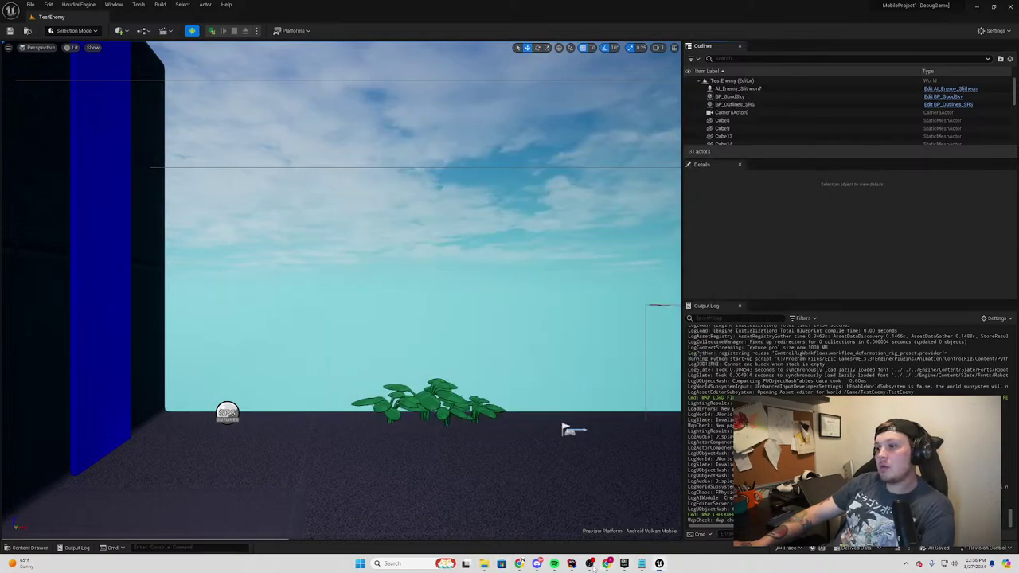
click(590, 563)
scroll(80, 88, up, 2)
Place the cursor on empty line 117 of BasePlayerController.cpp in Rider
click(77, 68)
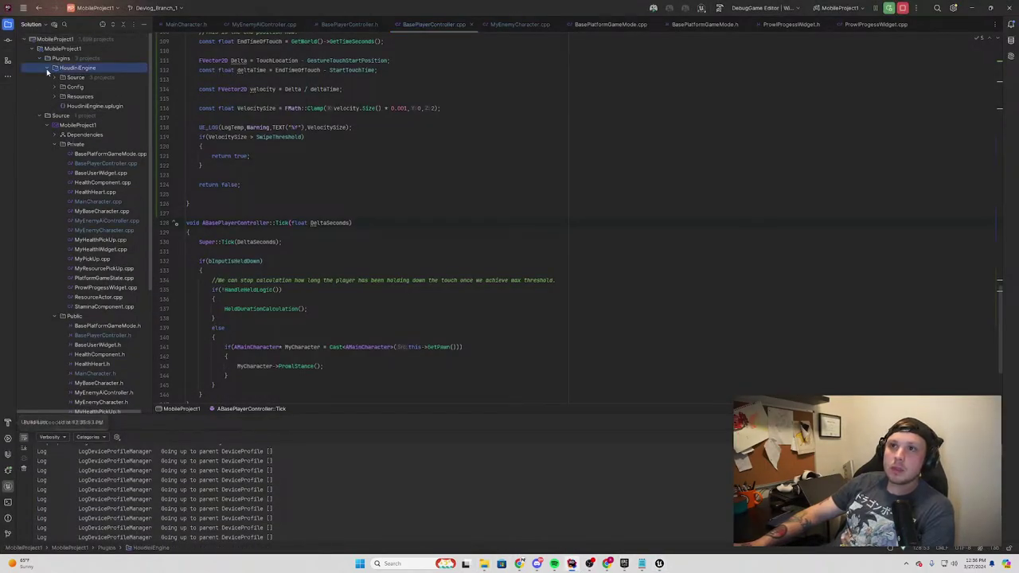
click(483, 564)
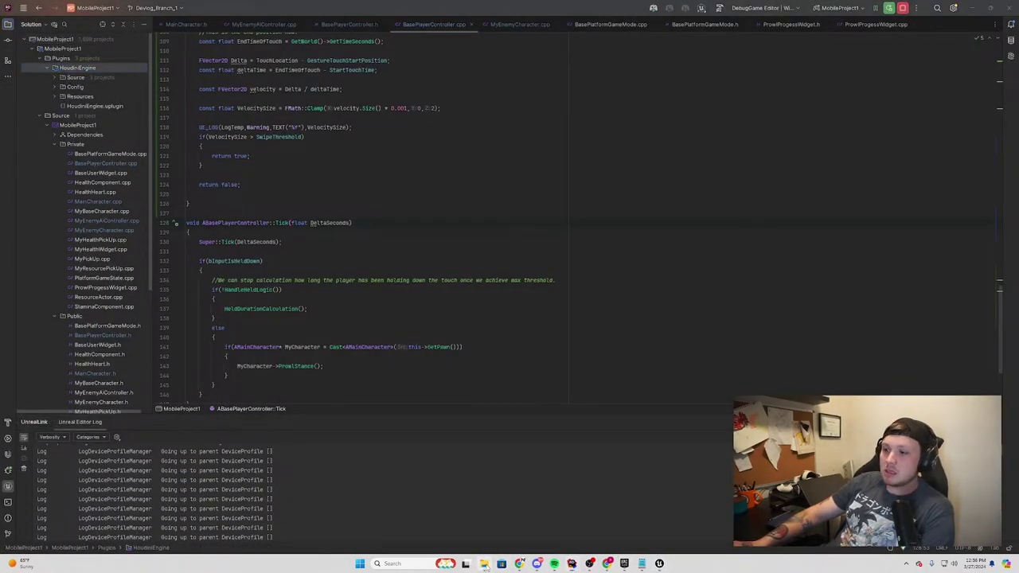
click(483, 563)
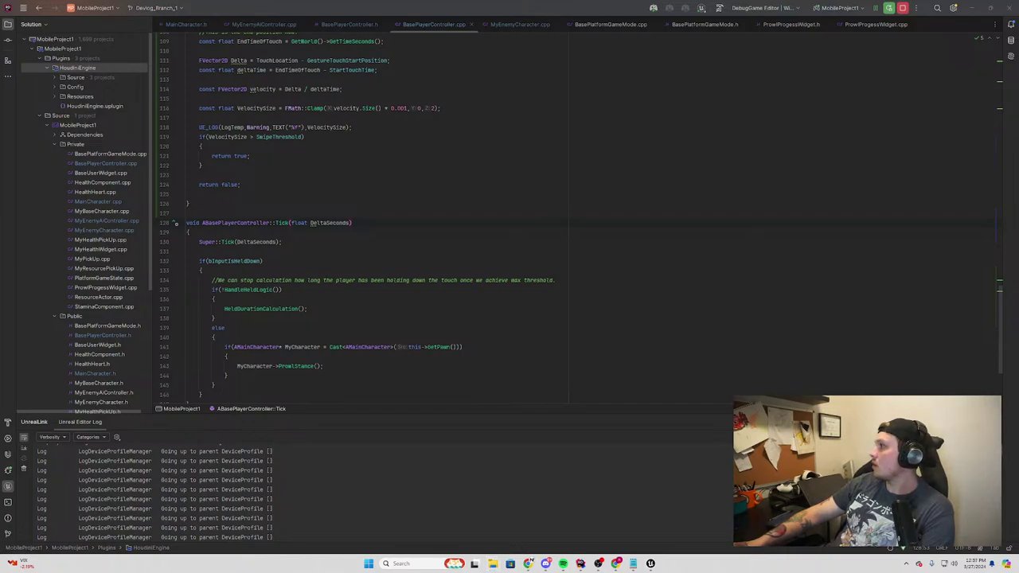
click(447, 117)
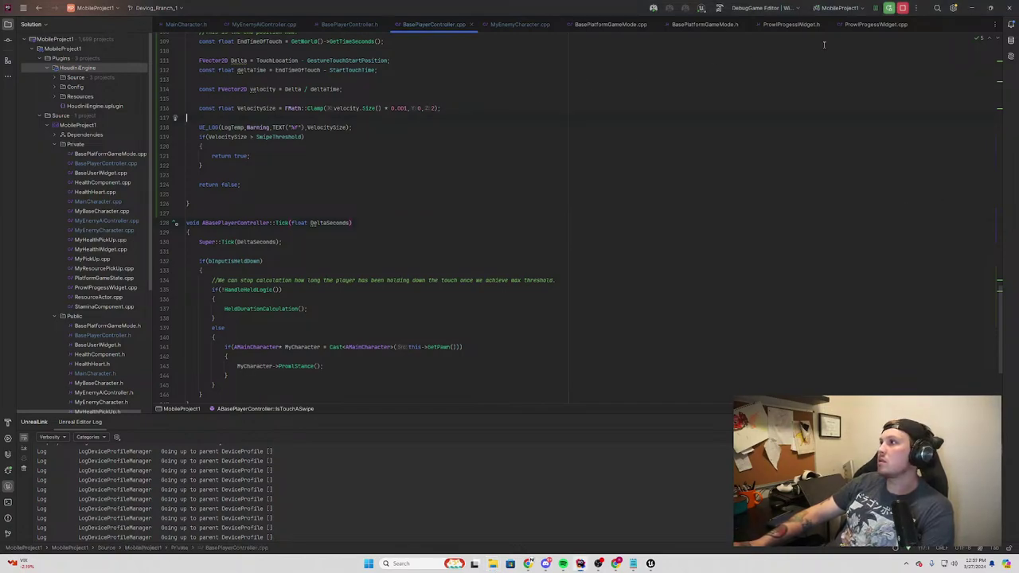
scroll(554, 192, down, 5)
Launch TestEnemy from the toolbar, read the latest Output Log lines, and drag the viewport splitter left
click(972, 8)
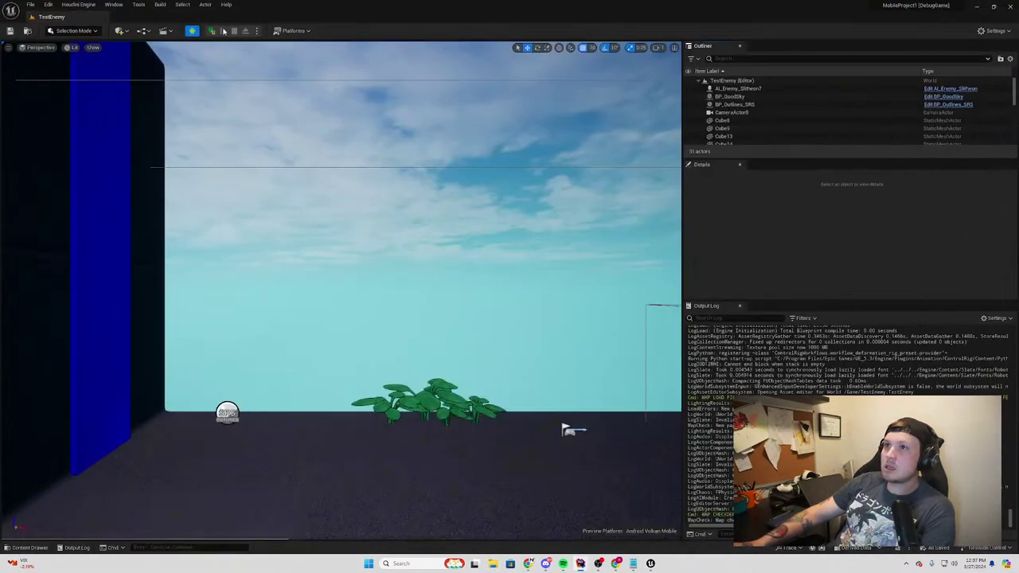
click(211, 32)
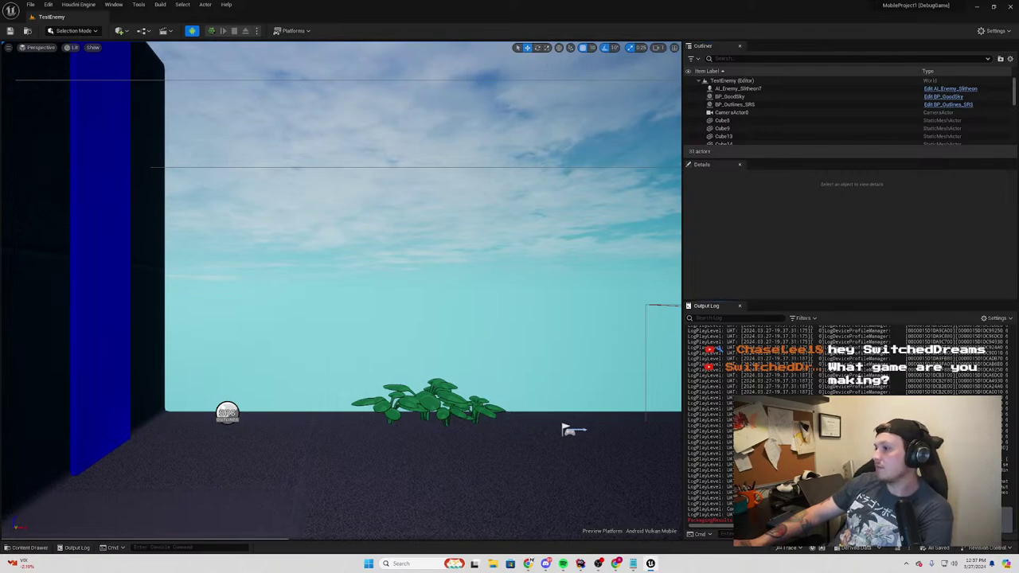
drag(689, 508, 732, 517)
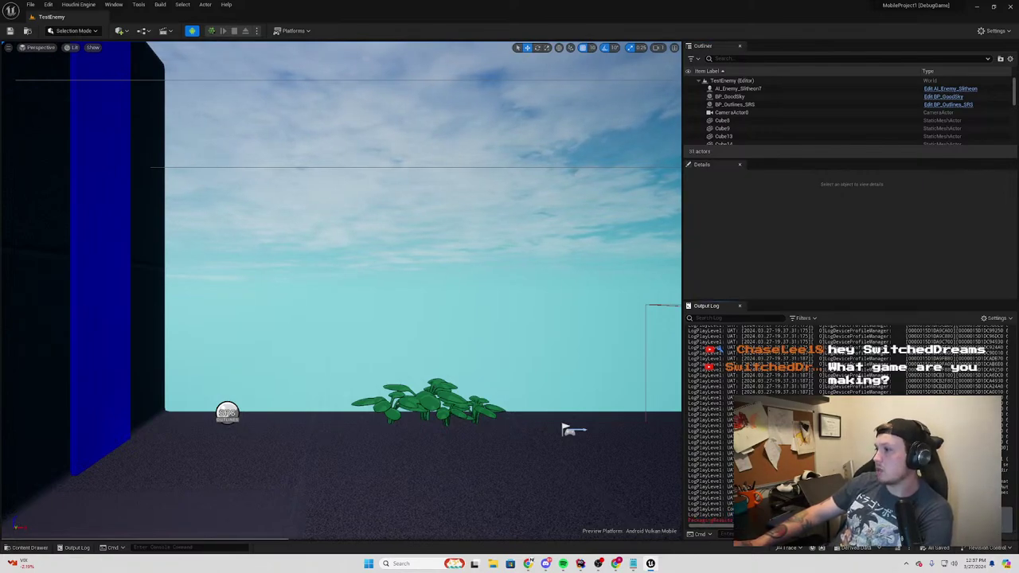
mouse_move(689, 510)
mouse_down()
mouse_move(733, 519)
mouse_move(680, 478)
mouse_up()
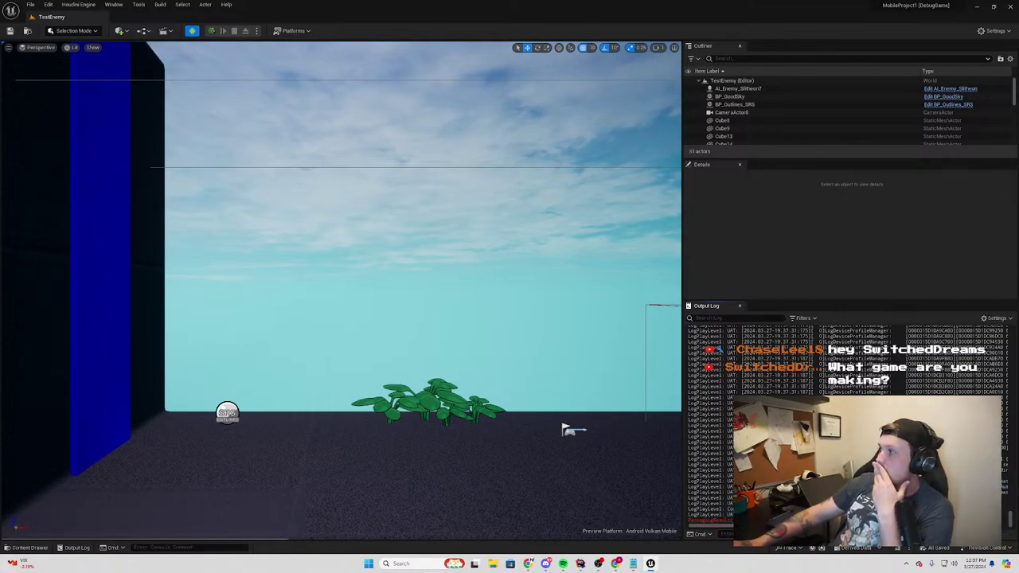
drag(731, 522, 689, 513)
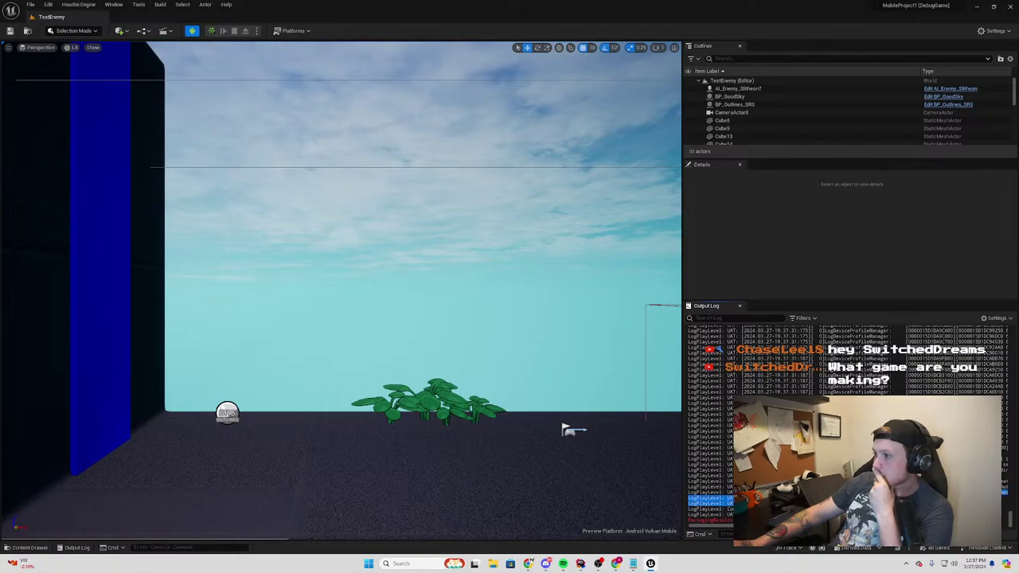
drag(689, 492, 987, 493)
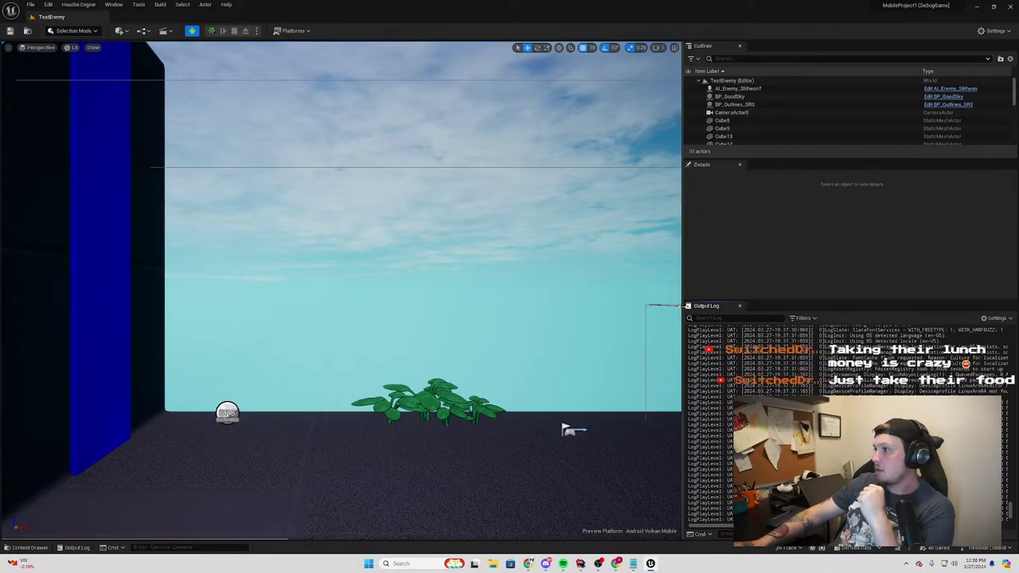
drag(683, 358, 514, 358)
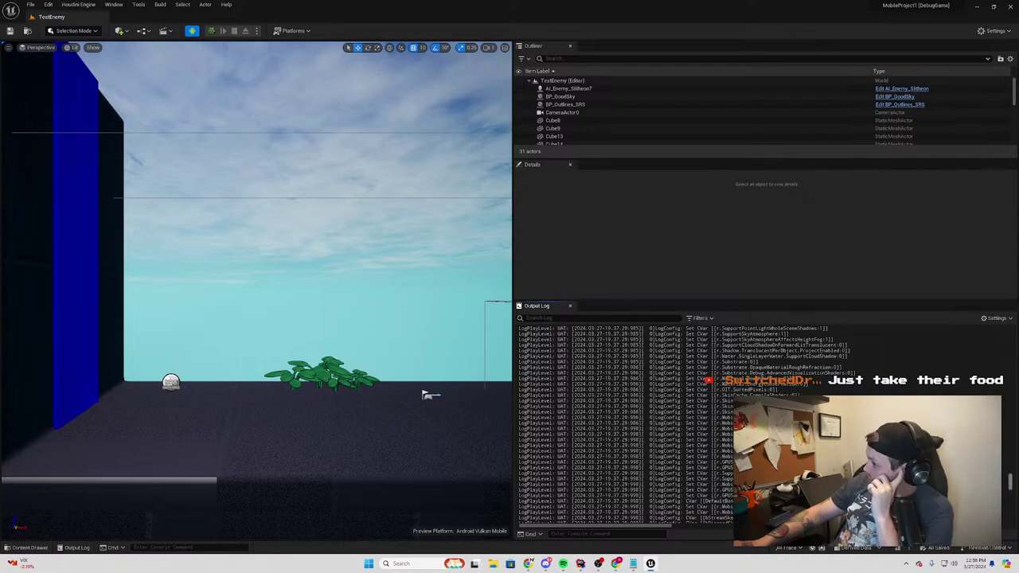
drag(1013, 482, 1005, 464)
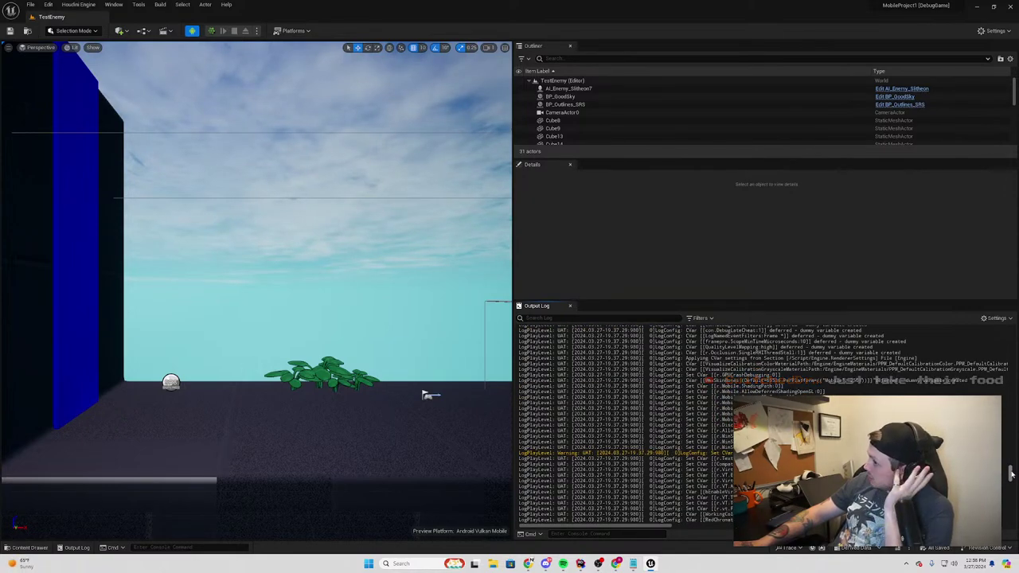
drag(1005, 463, 1006, 519)
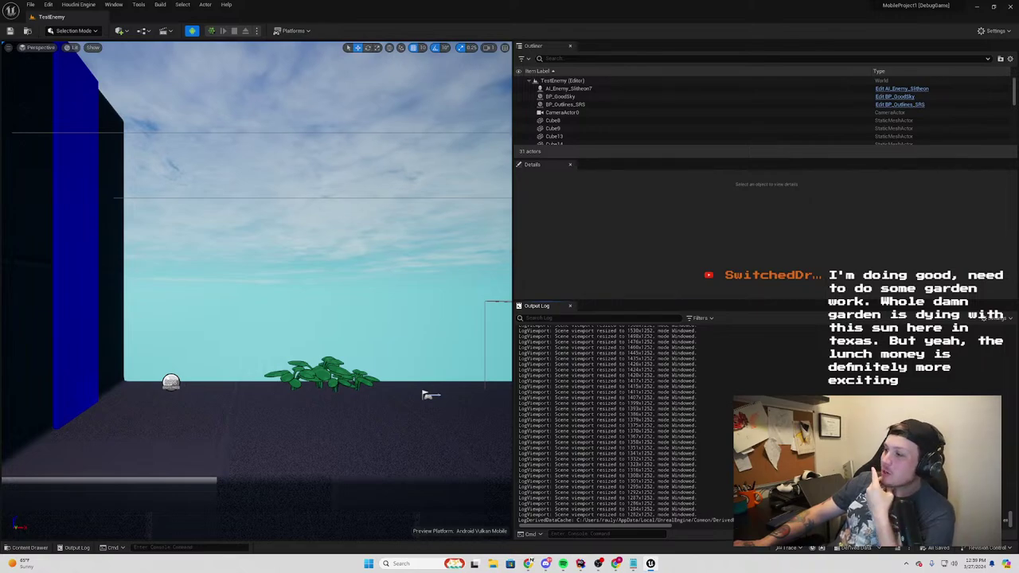
drag(1005, 521, 519, 525)
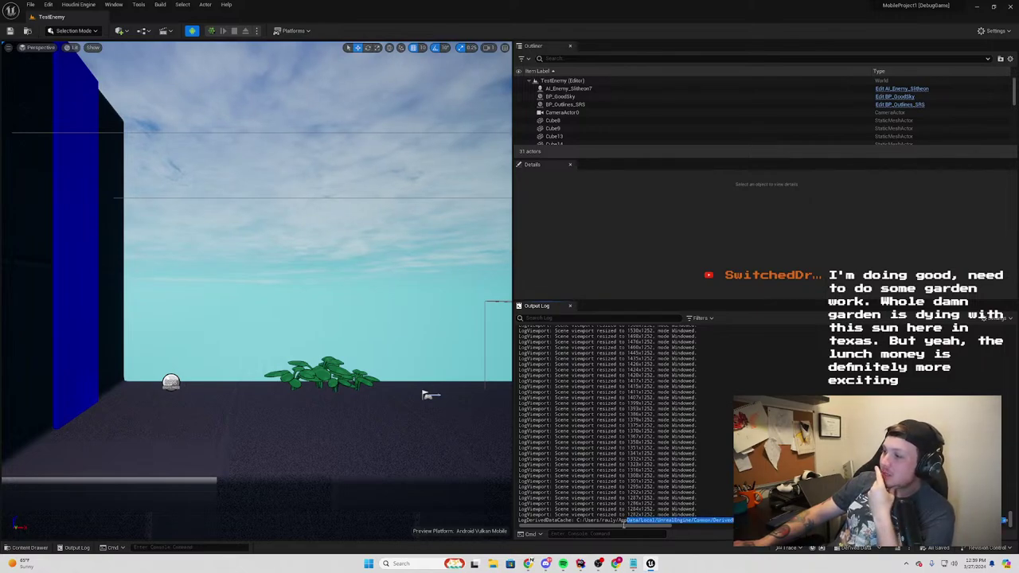
right_click(557, 525)
click(589, 494)
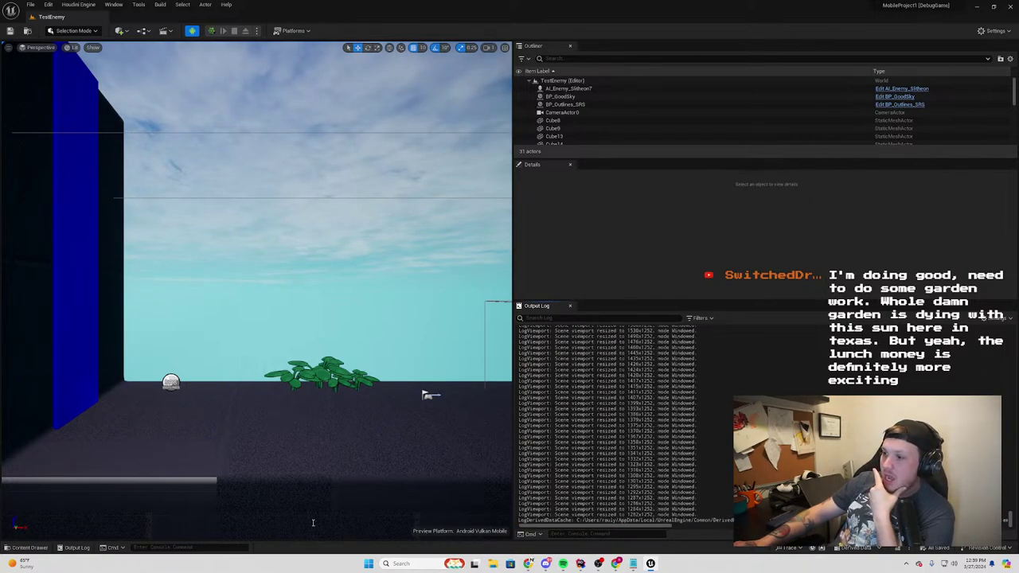
scroll(709, 516, up, 3)
scroll(614, 456, up, 3)
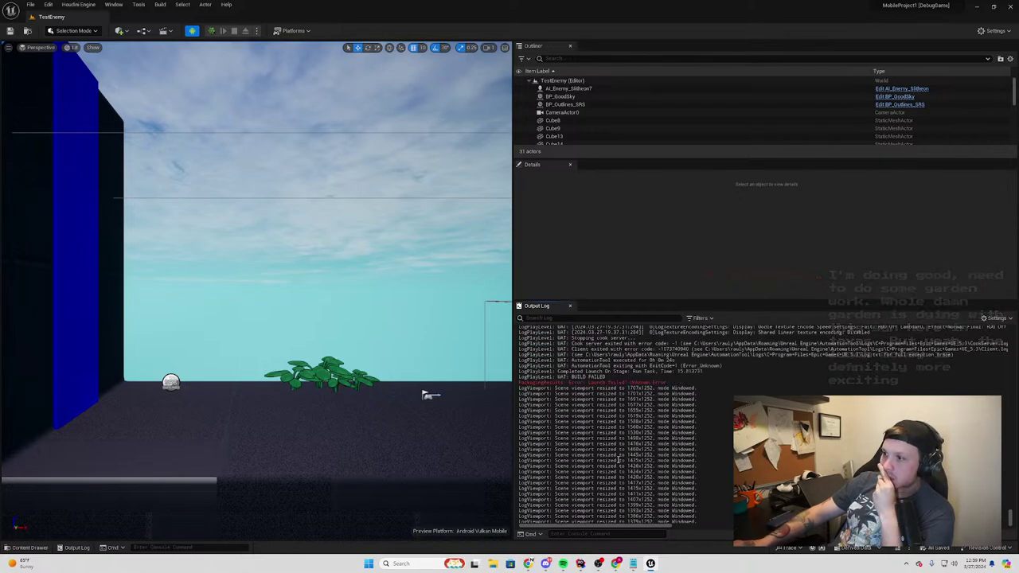
scroll(629, 458, down, 5)
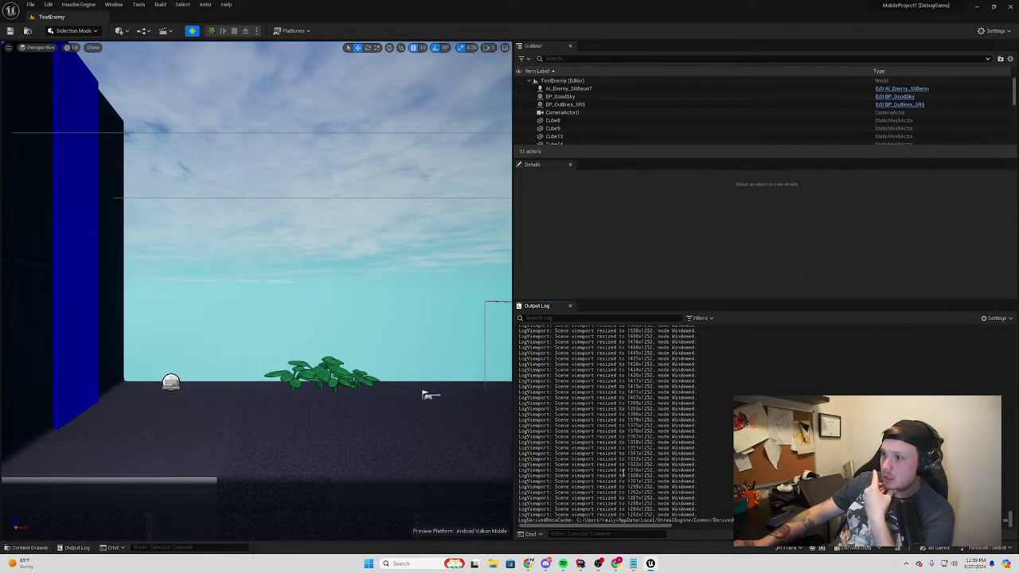
scroll(621, 473, up, 3)
scroll(622, 473, up, 3)
scroll(621, 471, up, 3)
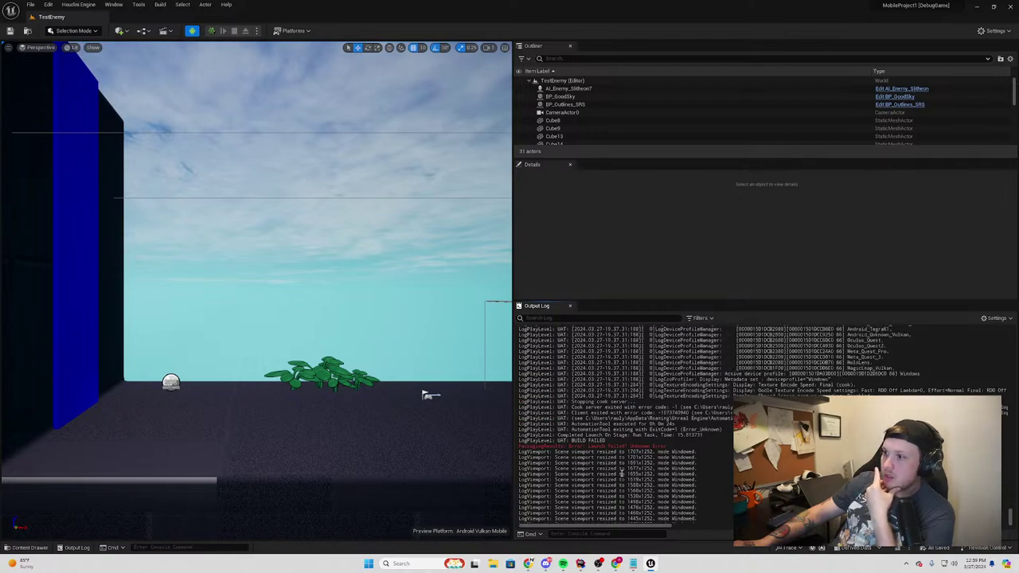
drag(626, 443, 535, 420)
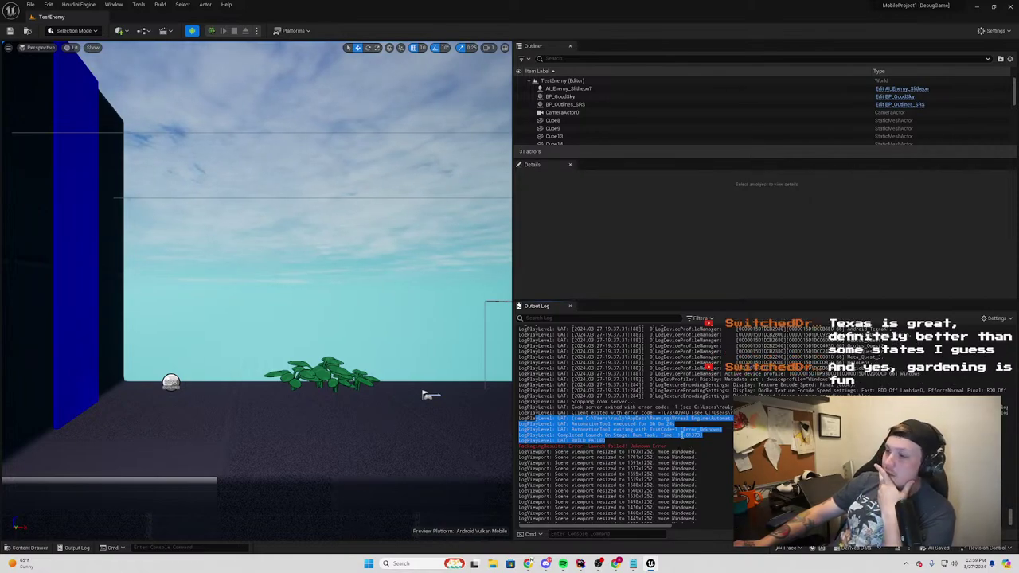
click(662, 435)
drag(608, 440, 536, 432)
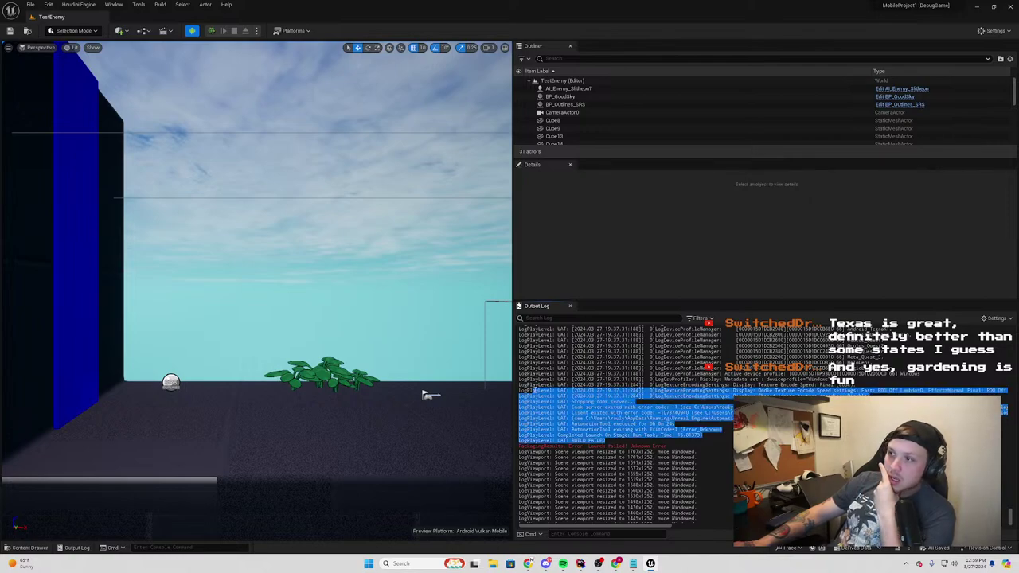
scroll(535, 434, up, 3)
scroll(535, 438, up, 3)
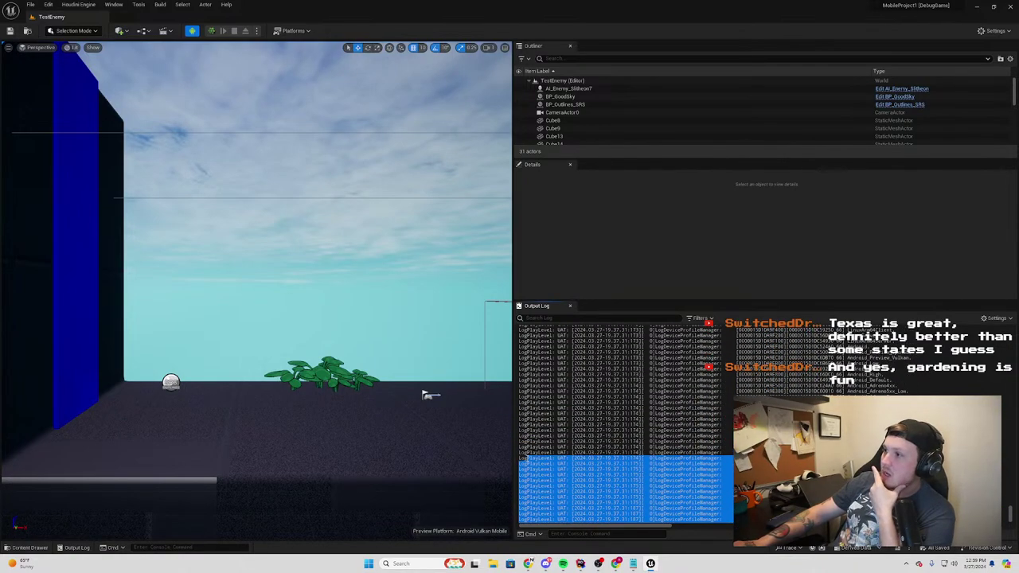
scroll(536, 450, up, 3)
scroll(537, 459, up, 3)
scroll(541, 461, up, 3)
scroll(548, 468, up, 3)
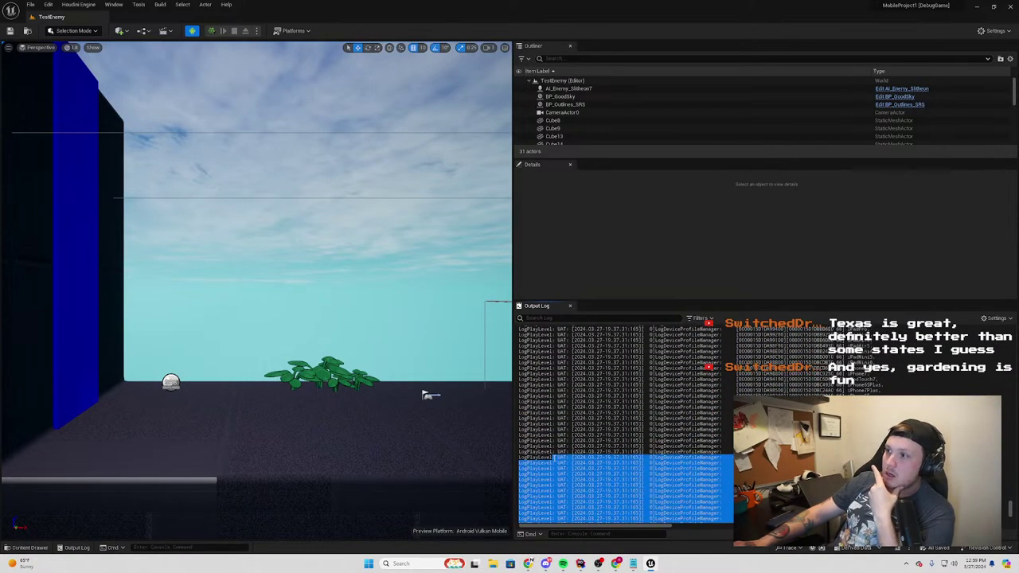
scroll(553, 473, up, 3)
scroll(559, 480, up, 3)
drag(559, 481, 565, 465)
scroll(565, 464, up, 3)
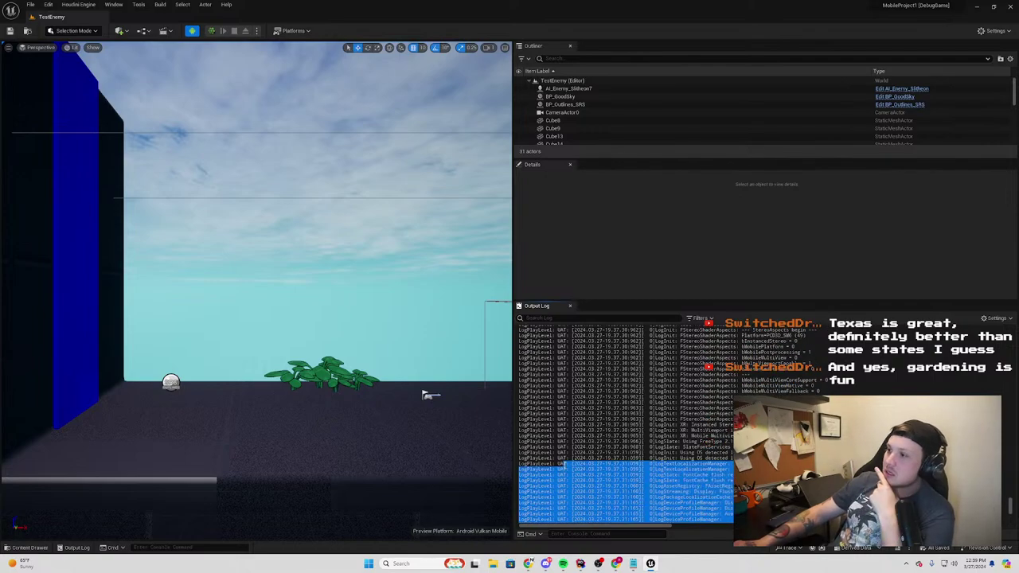
scroll(565, 465, up, 3)
scroll(561, 465, up, 3)
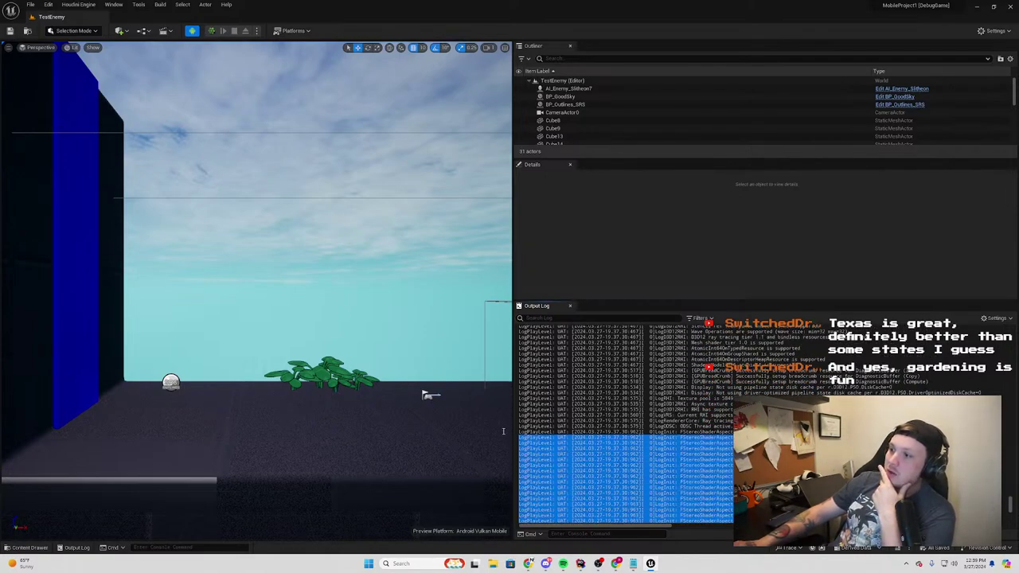
drag(565, 464, 500, 415)
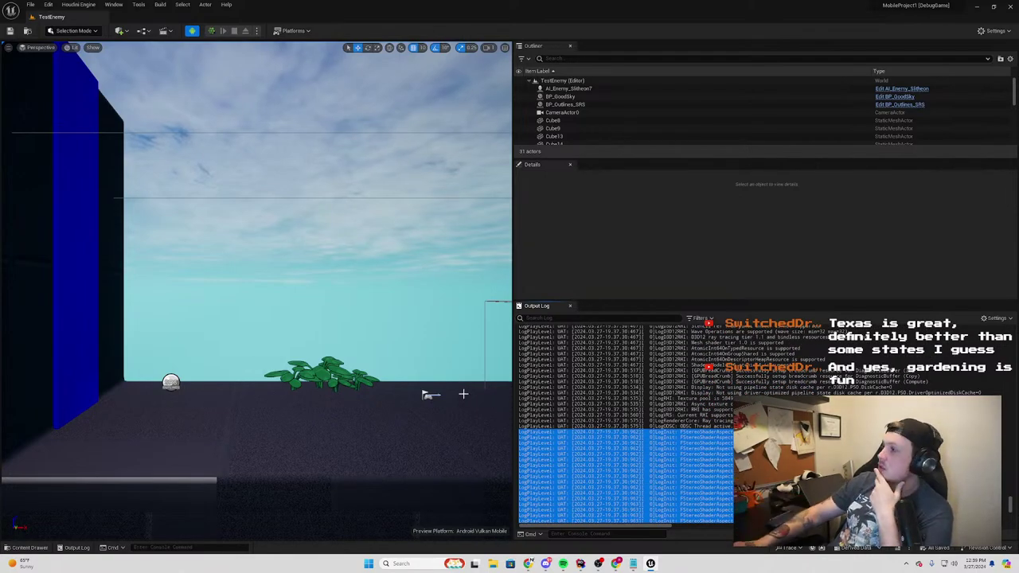
click(694, 405)
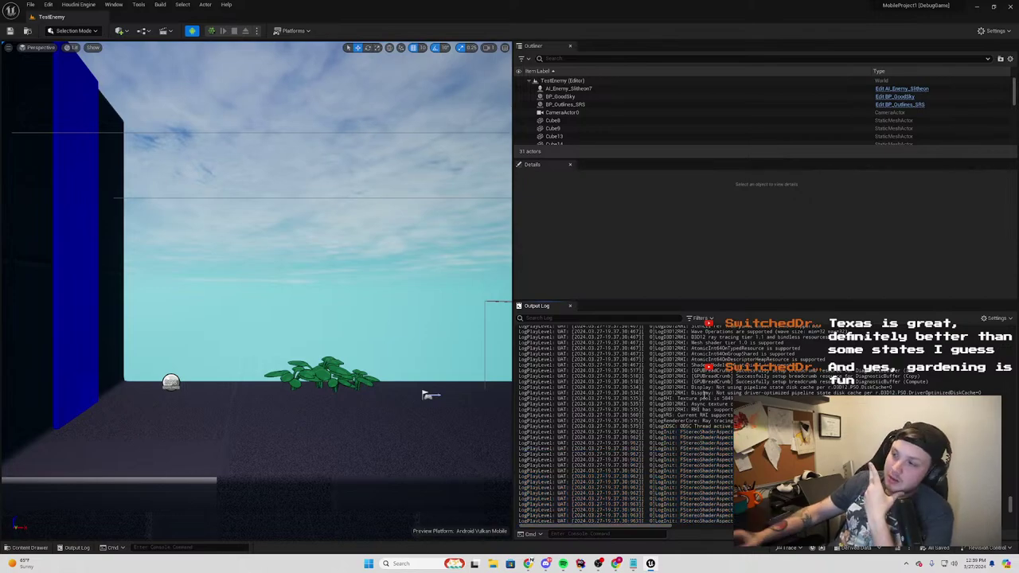
scroll(700, 398, down, 2)
scroll(684, 406, down, 3)
scroll(669, 414, down, 3)
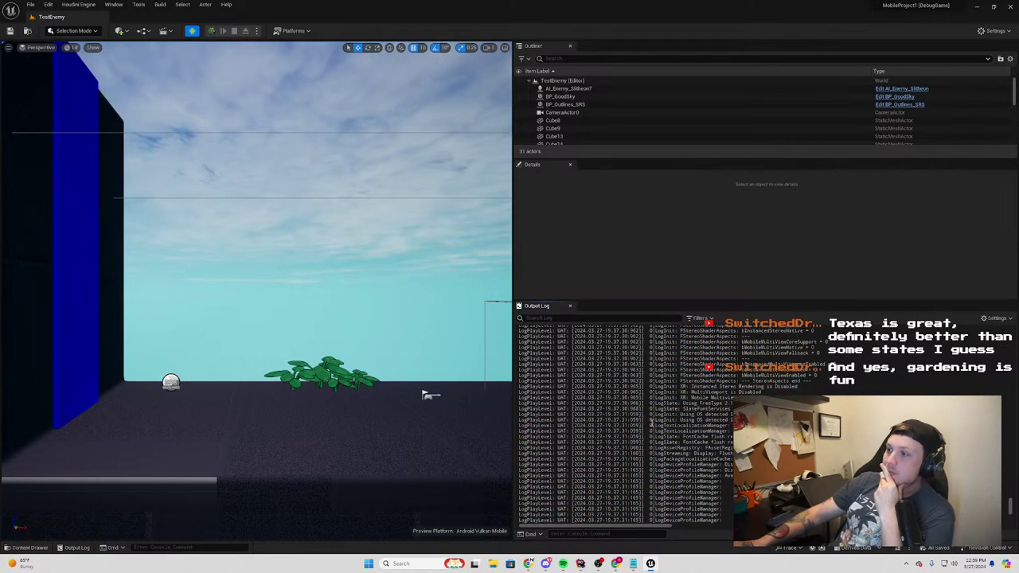
scroll(651, 423, down, 3)
scroll(651, 424, down, 3)
scroll(650, 428, down, 3)
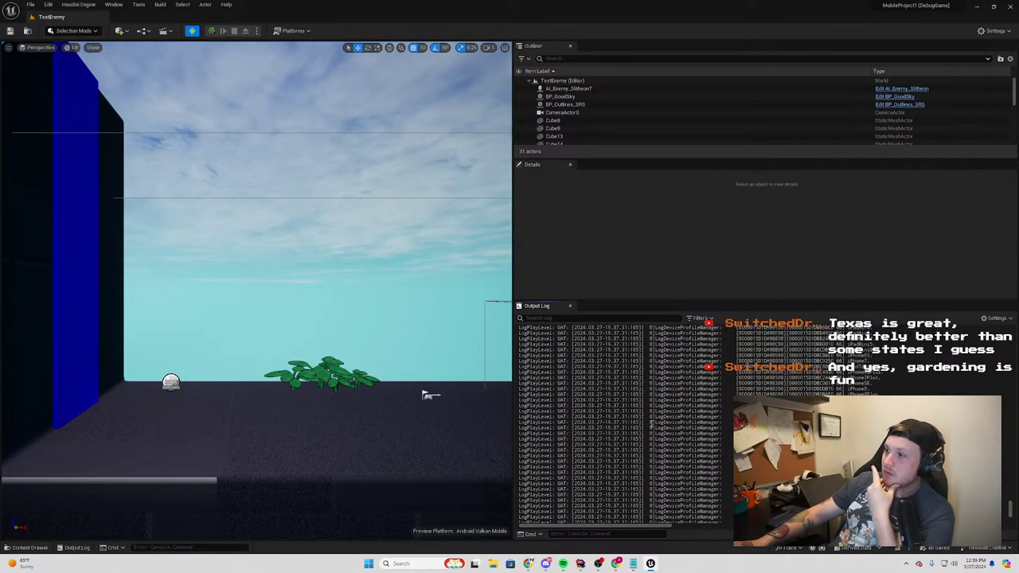
scroll(650, 432, down, 3)
scroll(649, 437, down, 3)
scroll(650, 436, down, 3)
scroll(650, 438, down, 3)
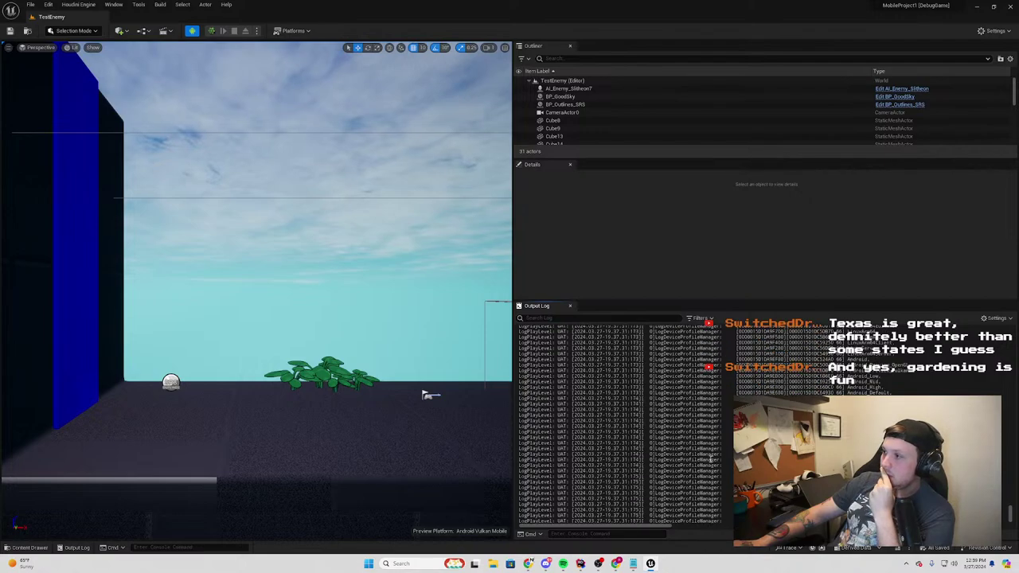
scroll(650, 439, down, 3)
scroll(651, 439, down, 3)
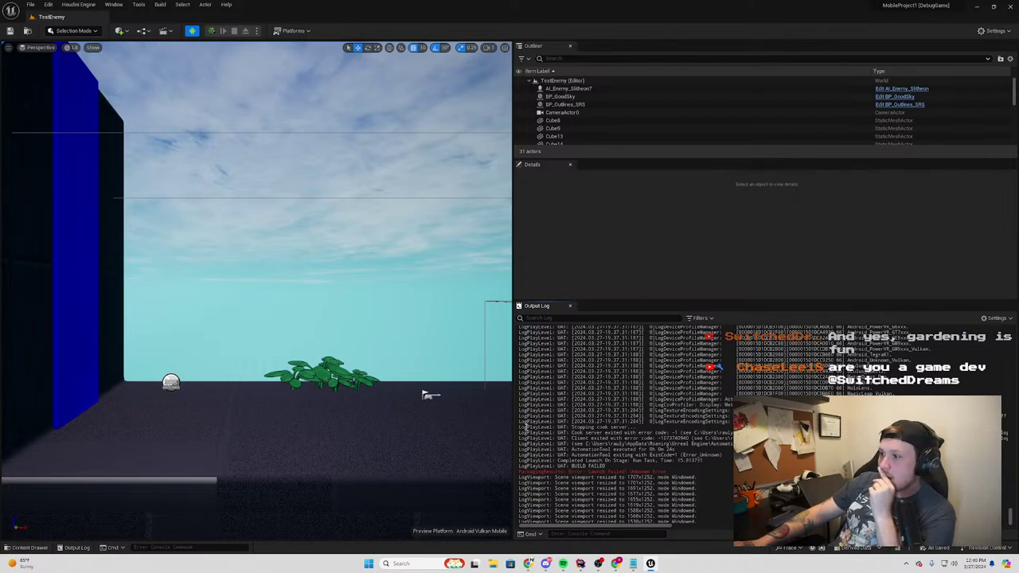
drag(526, 427, 605, 467)
click(616, 465)
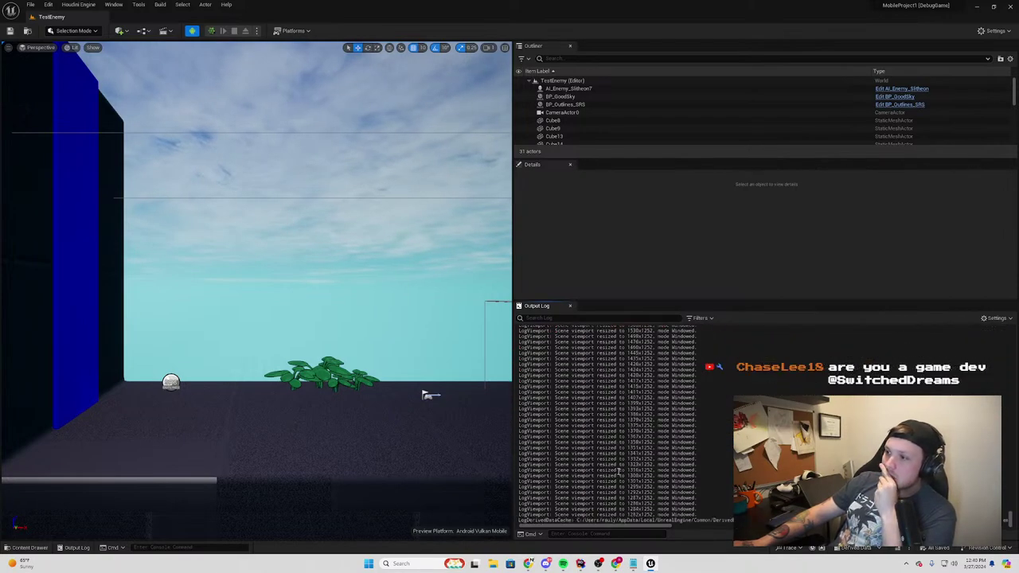
drag(712, 516, 546, 350)
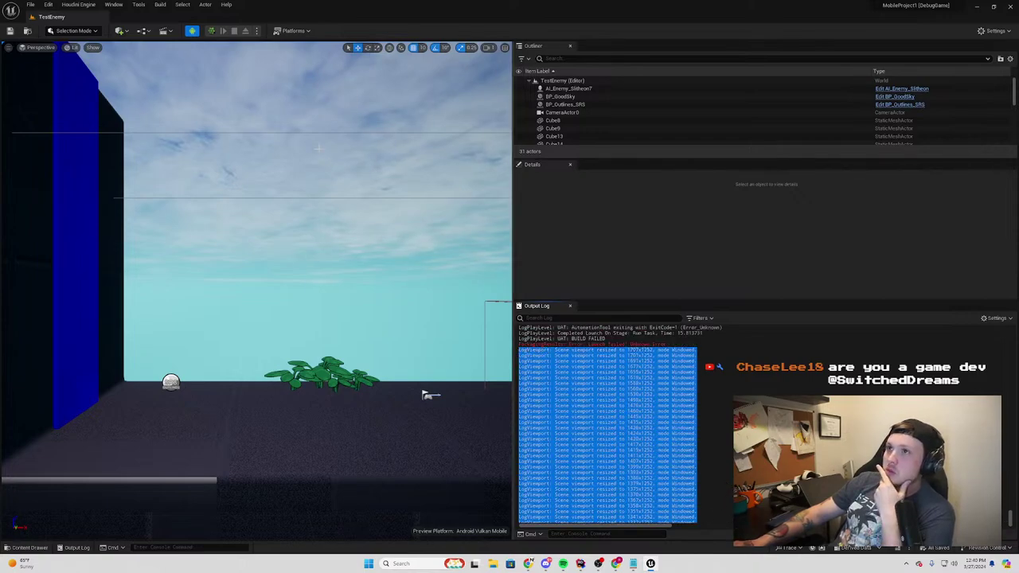
Quick Launch the game on WORKDEVICE and select the newest launch output lines
click(256, 31)
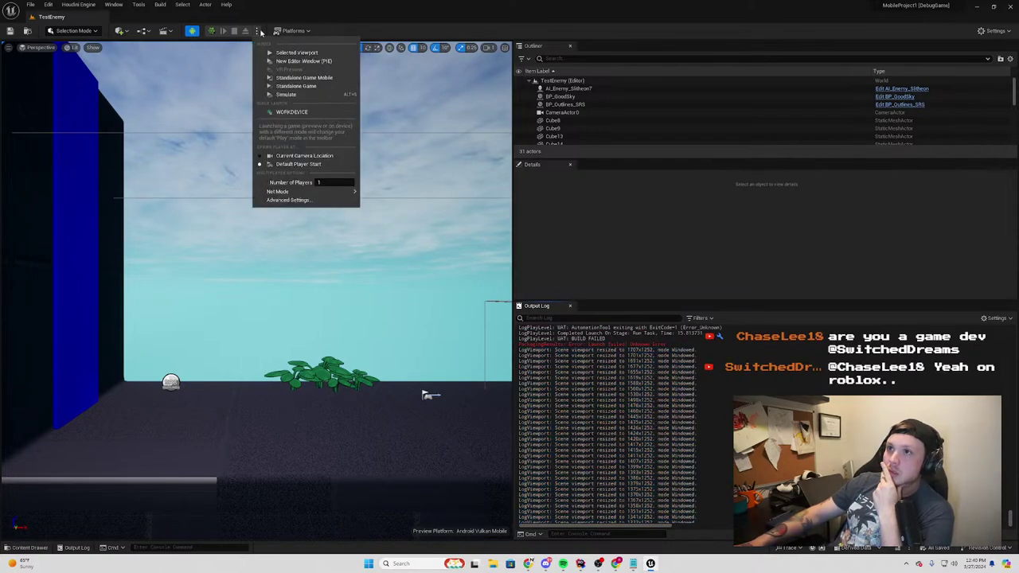
click(290, 112)
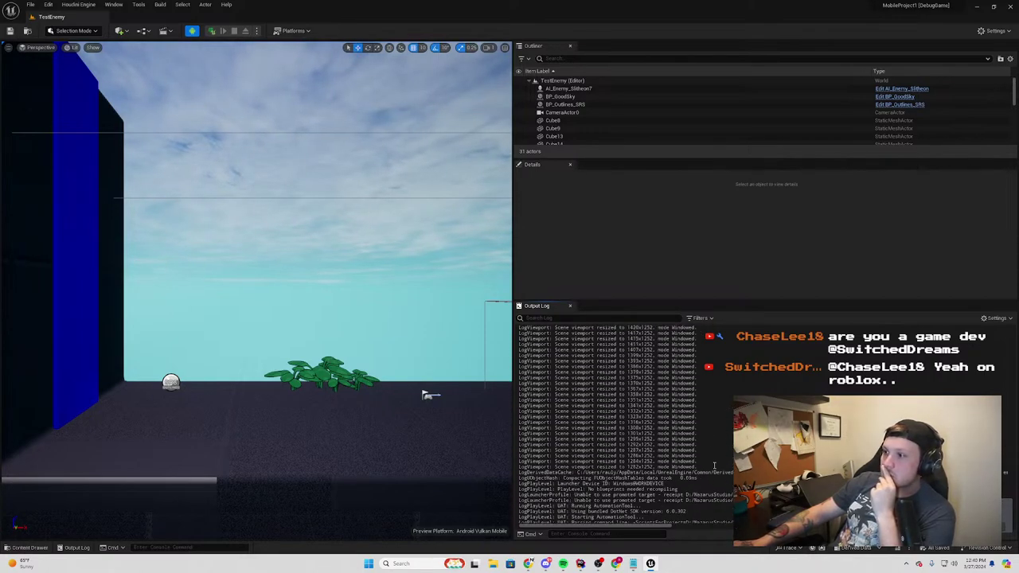
drag(714, 466, 682, 444)
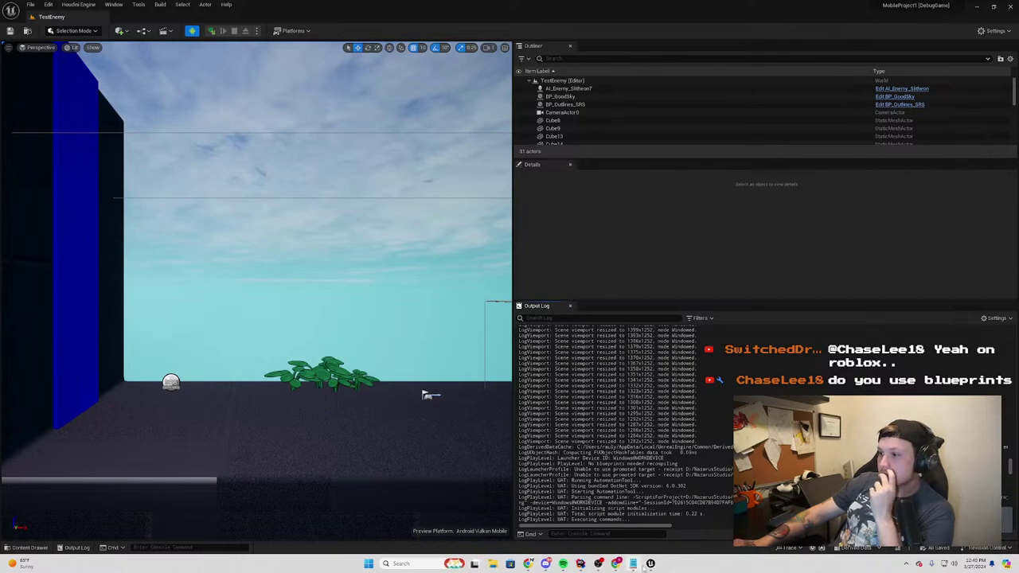
Delete the ETouchType::Moved branch and its blank line from InputTouch, then minimize Rider
click(581, 564)
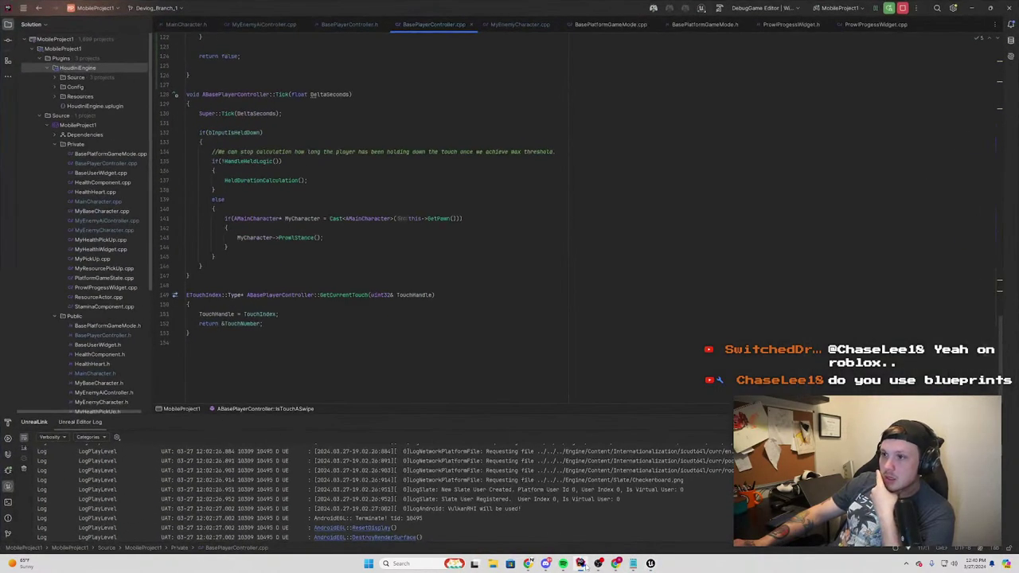
scroll(398, 225, up, 8)
scroll(397, 225, up, 8)
scroll(398, 225, up, 8)
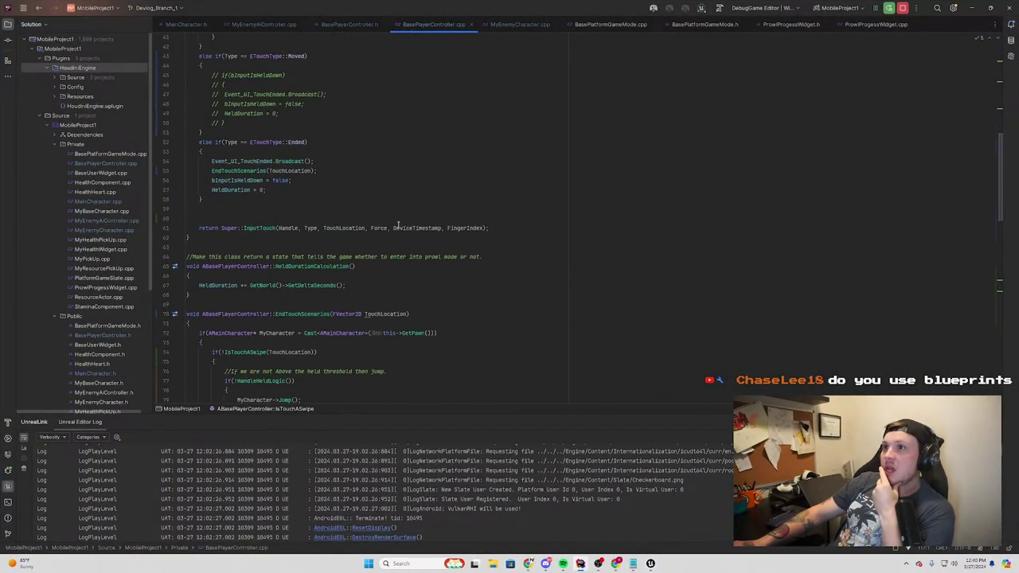
scroll(398, 225, up, 8)
scroll(231, 258, down, 3)
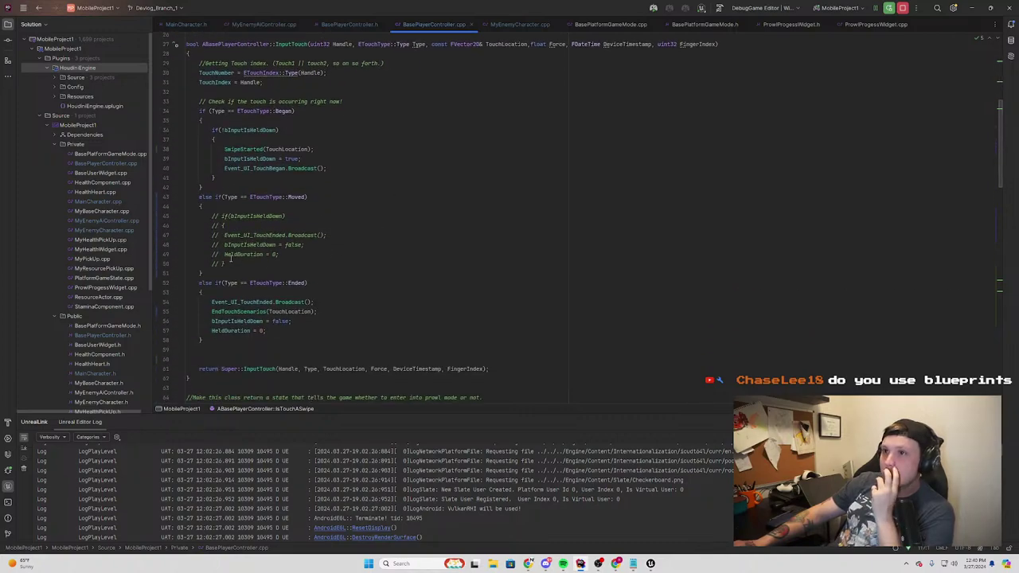
drag(204, 273, 187, 196)
key(BackSpace)
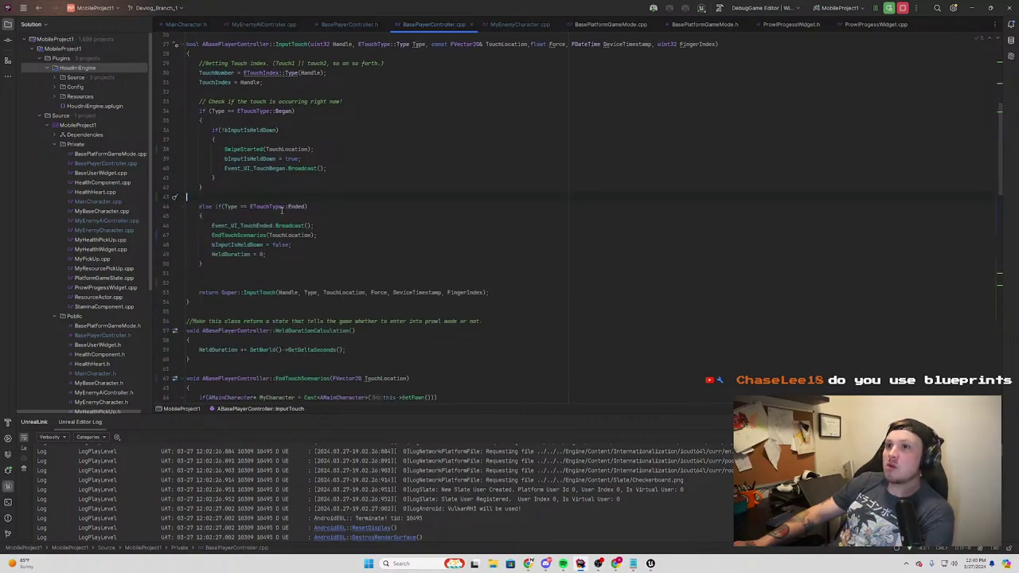
key(BackSpace)
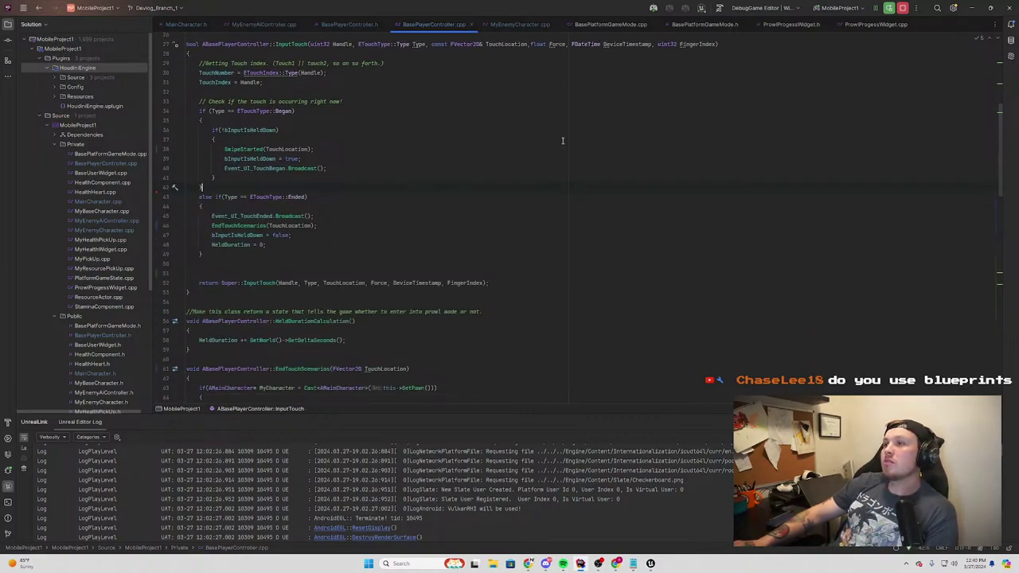
click(972, 7)
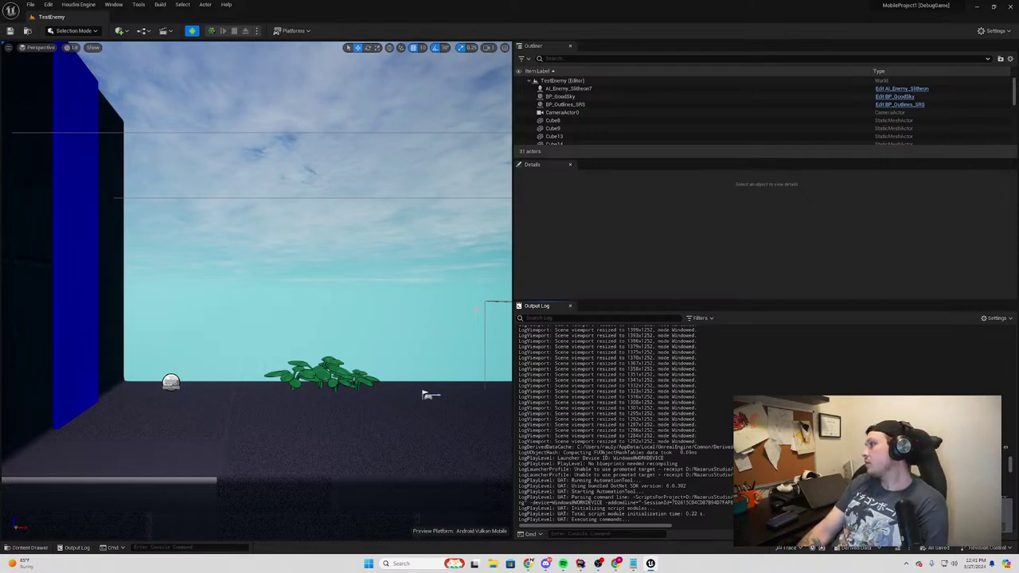
mouse_move(529, 564)
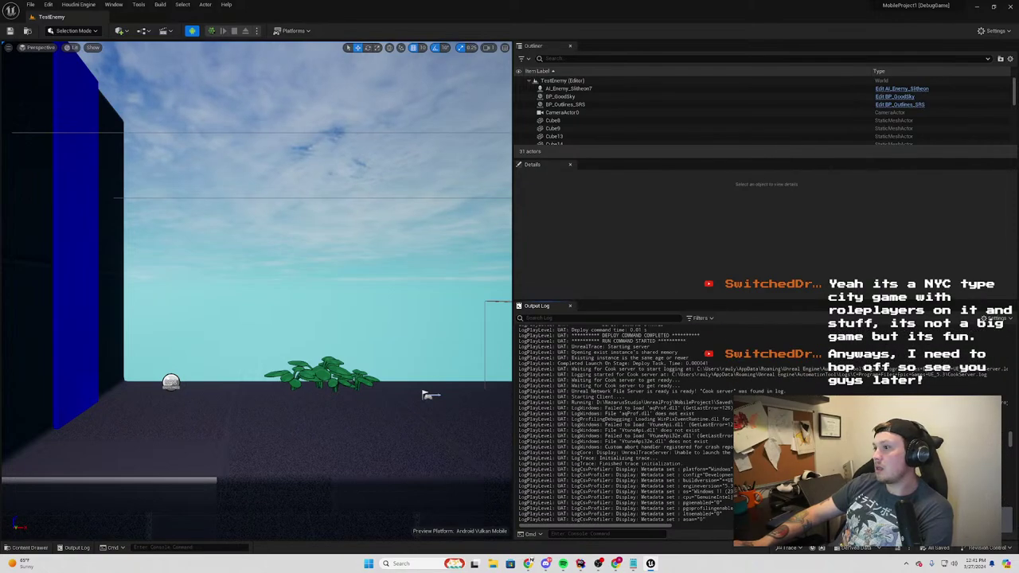
Open the Content Drawer and browse into the HDA folder and back to Content
click(24, 547)
click(23, 547)
click(24, 548)
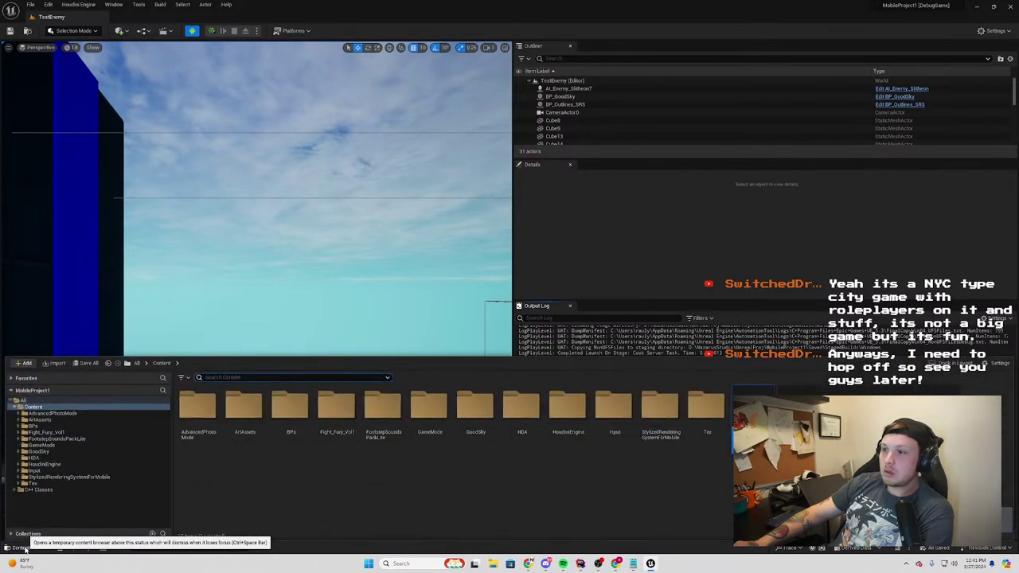
double_click(522, 416)
click(161, 363)
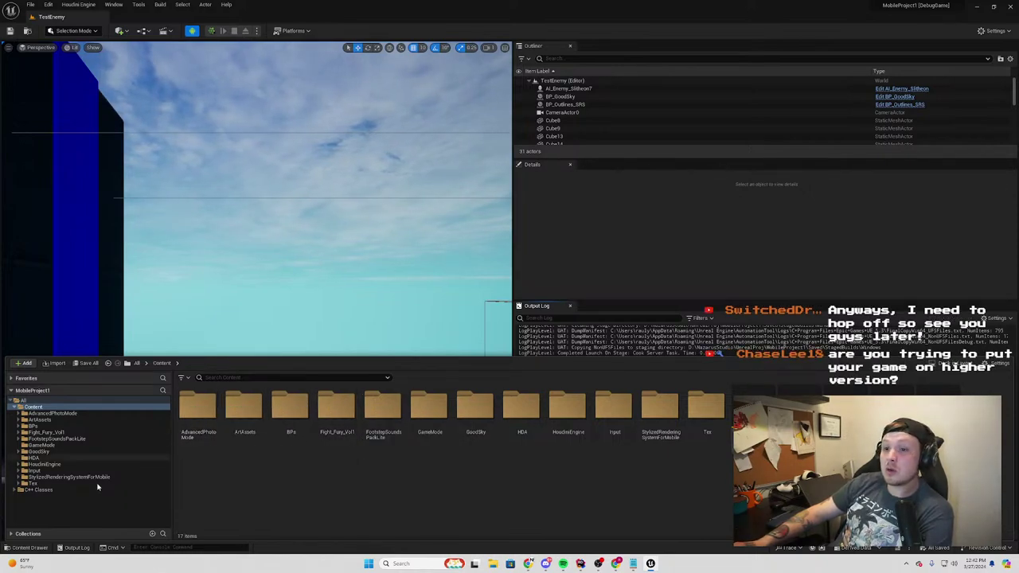
Search the content for 'player' and select the Player_Character Blueprint
click(23, 549)
click(22, 549)
click(22, 549)
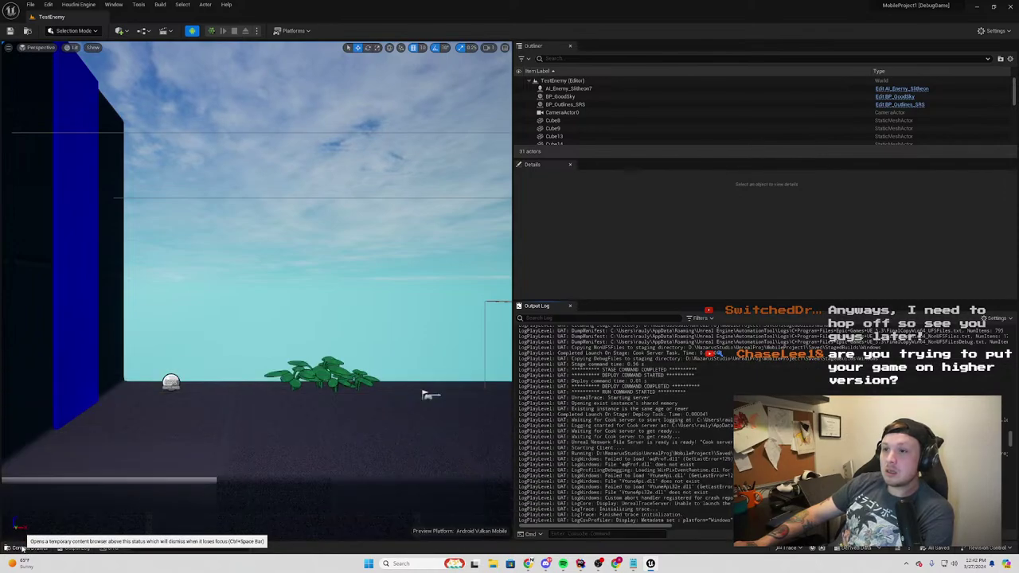
click(22, 548)
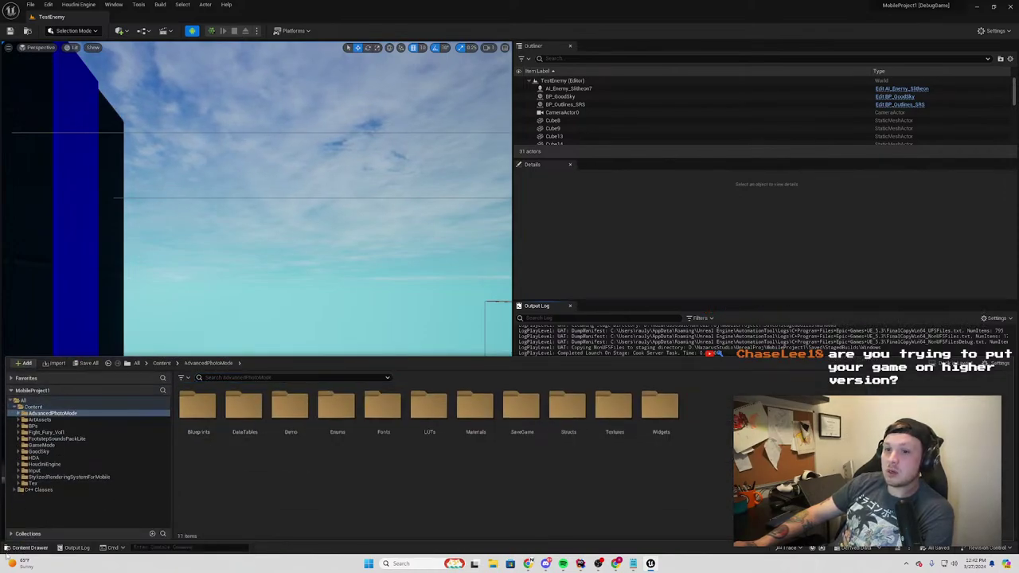
click(8, 549)
click(7, 548)
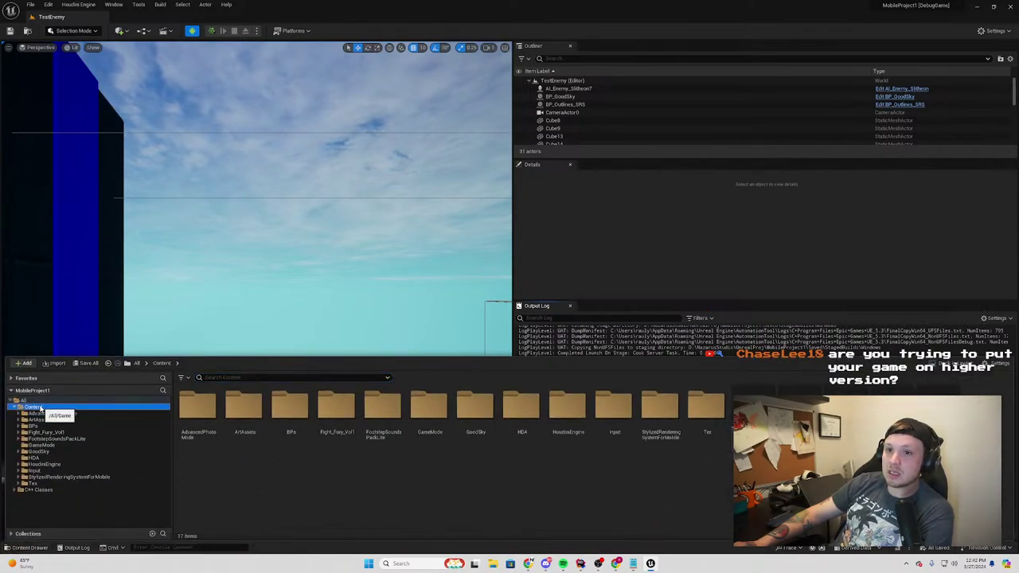
click(33, 407)
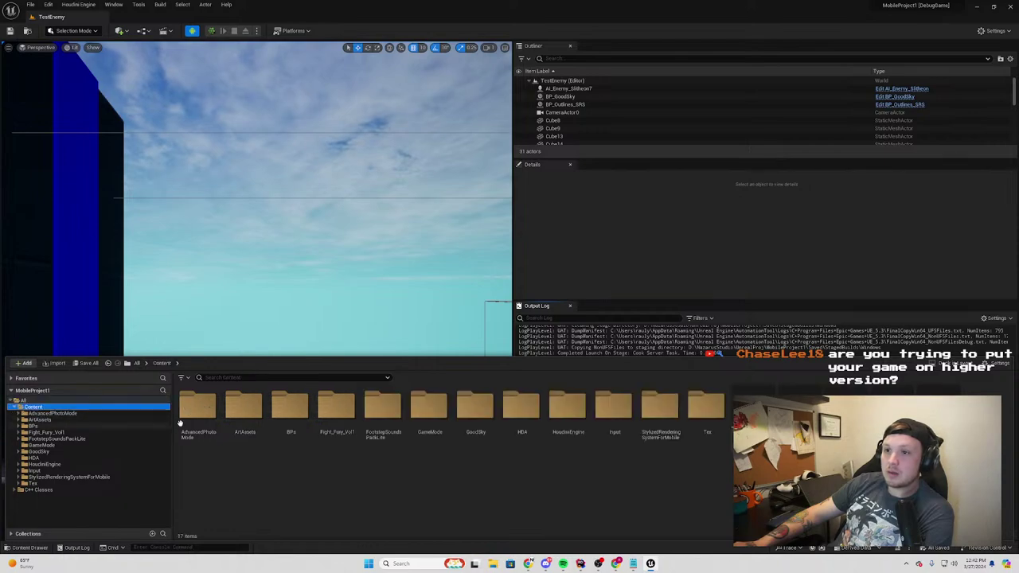
click(32, 548)
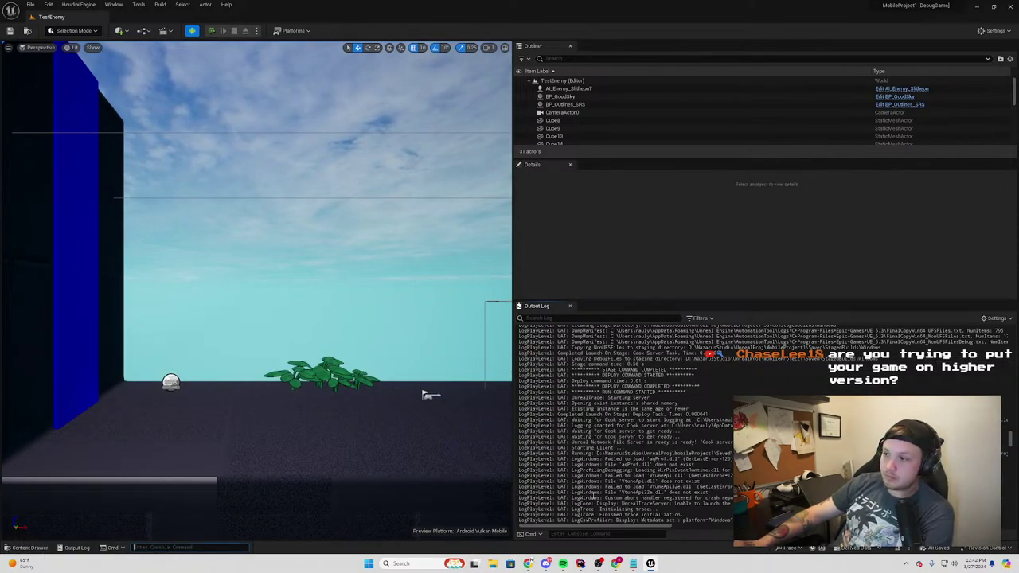
click(30, 547)
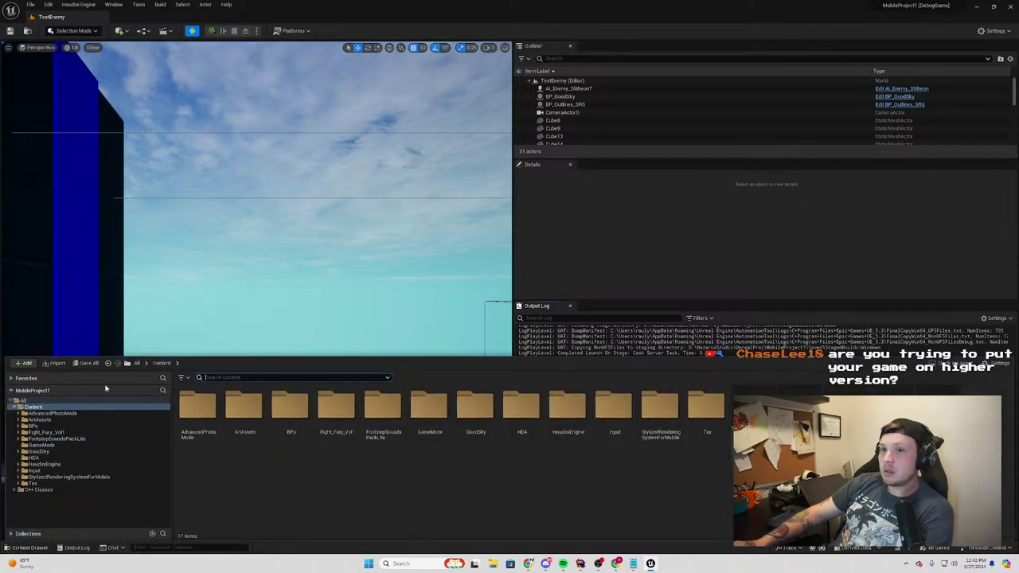
text(play)
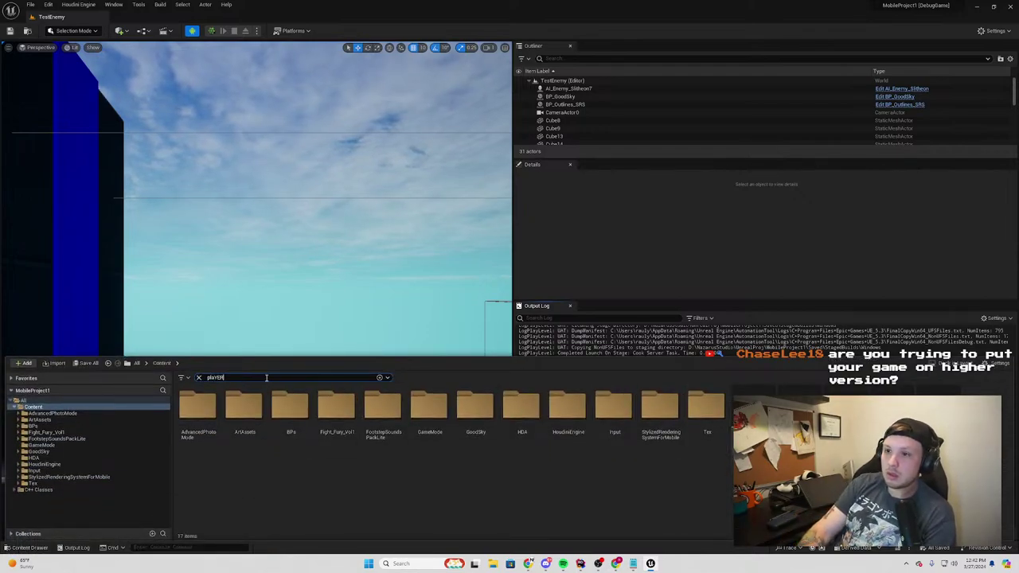
text(er)
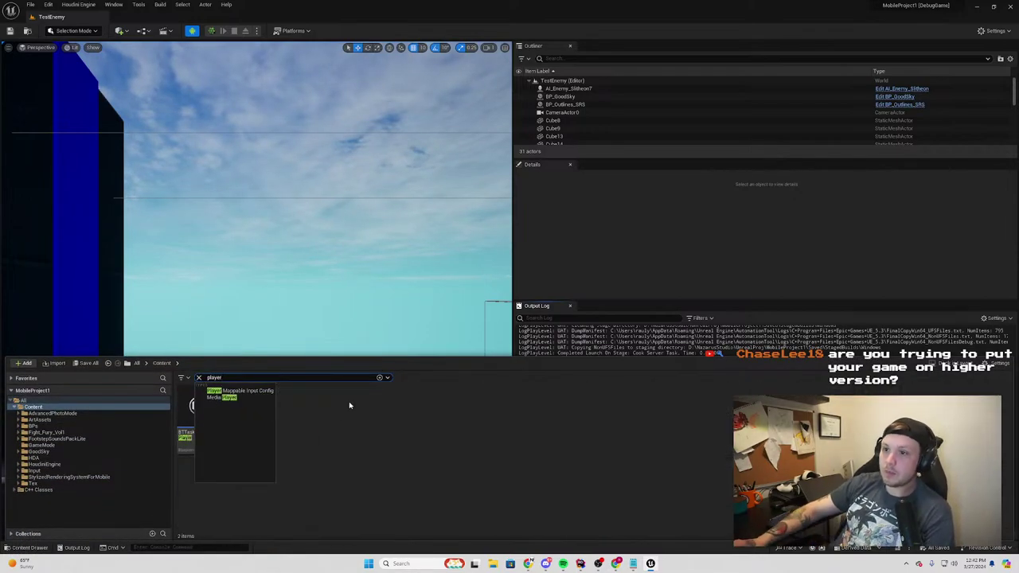
click(246, 409)
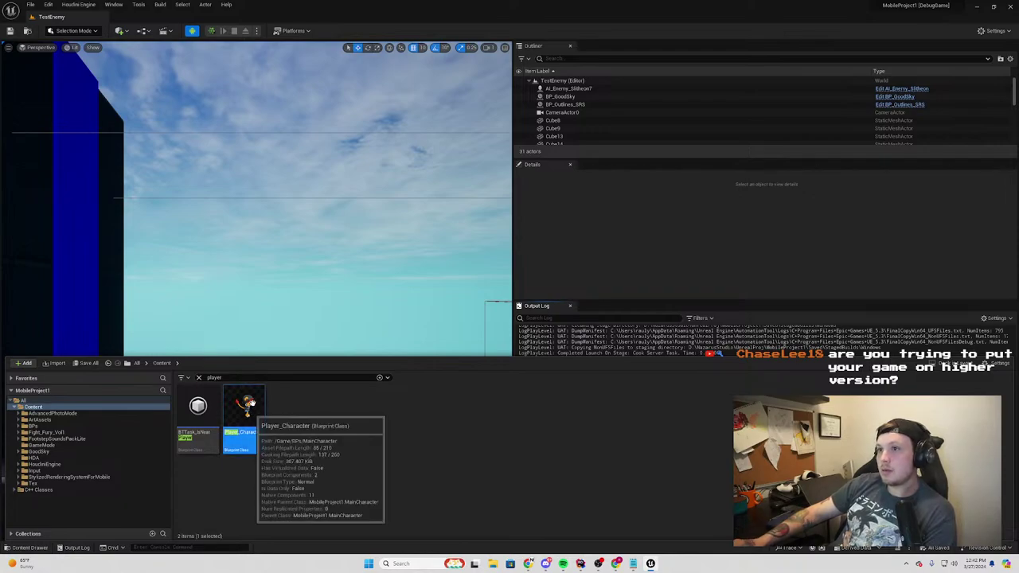
Break the N Pressed link to Open Gallery in Player_Character and compile the Blueprint
double_click(249, 404)
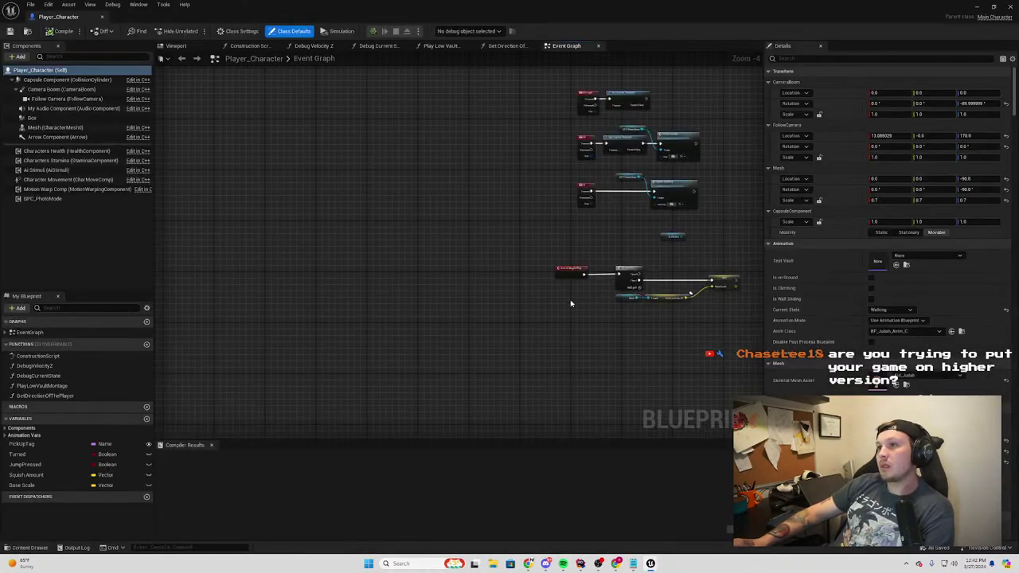
scroll(636, 223, up, 2)
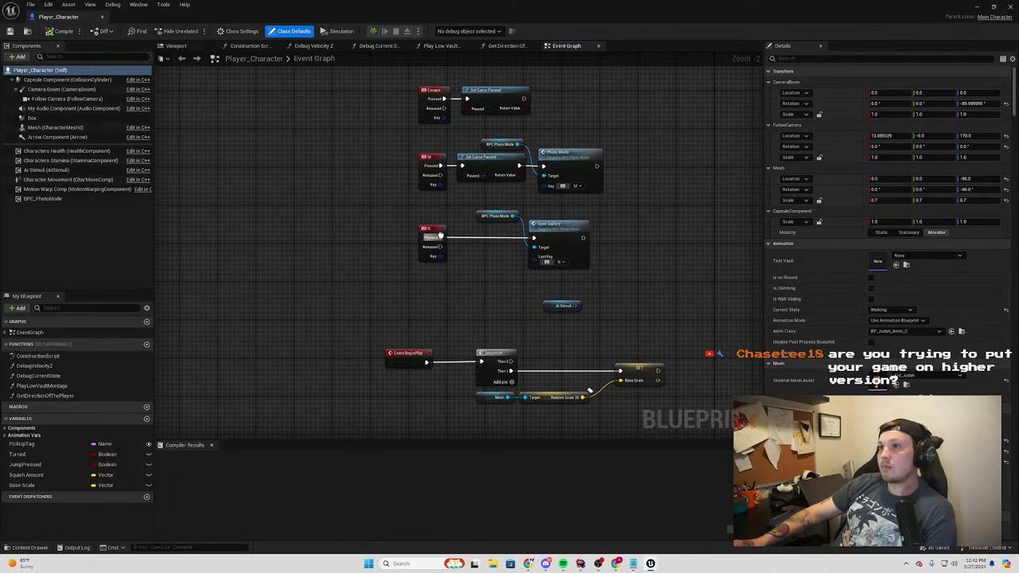
alt+click(439, 237)
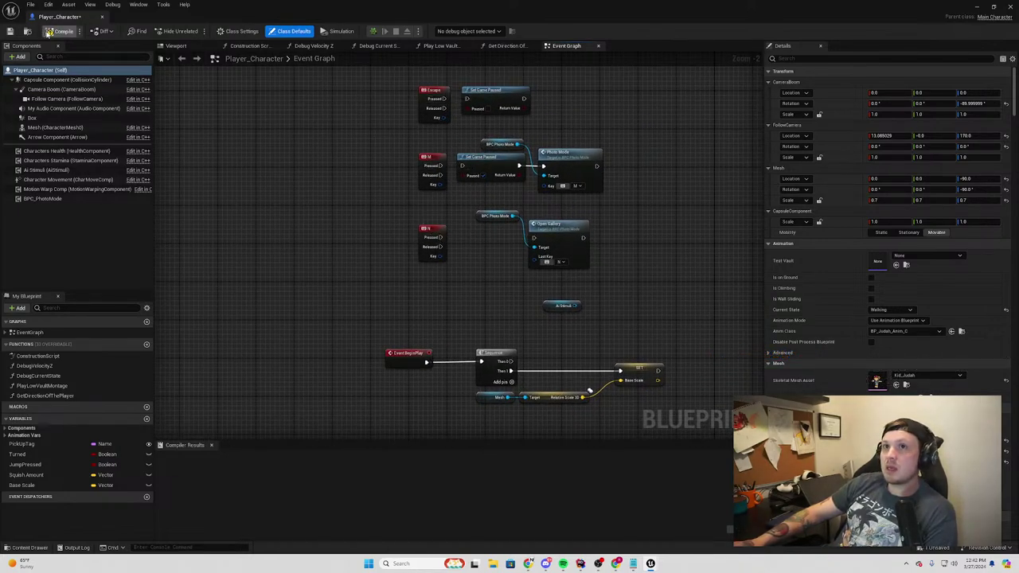
click(49, 31)
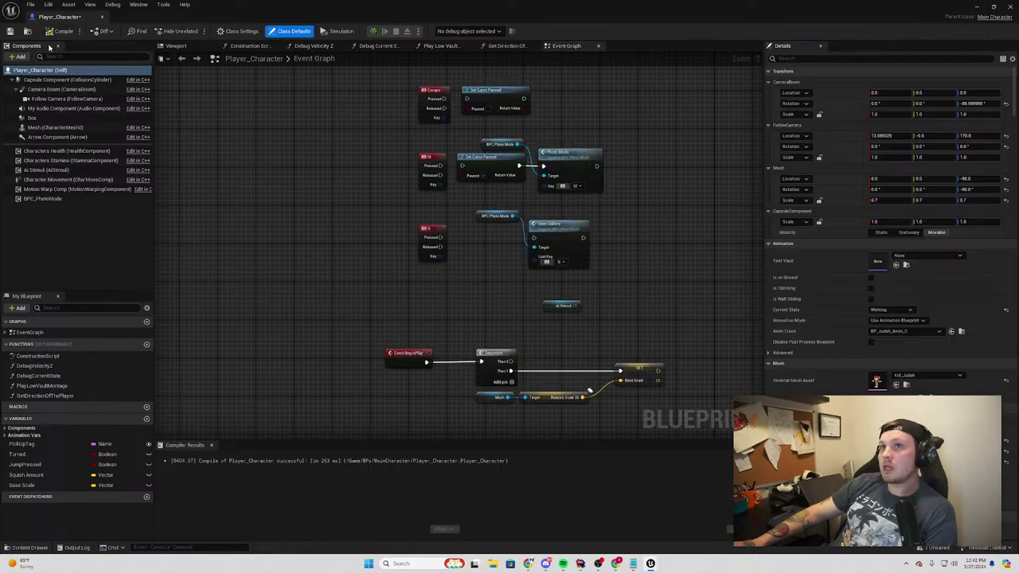
click(973, 8)
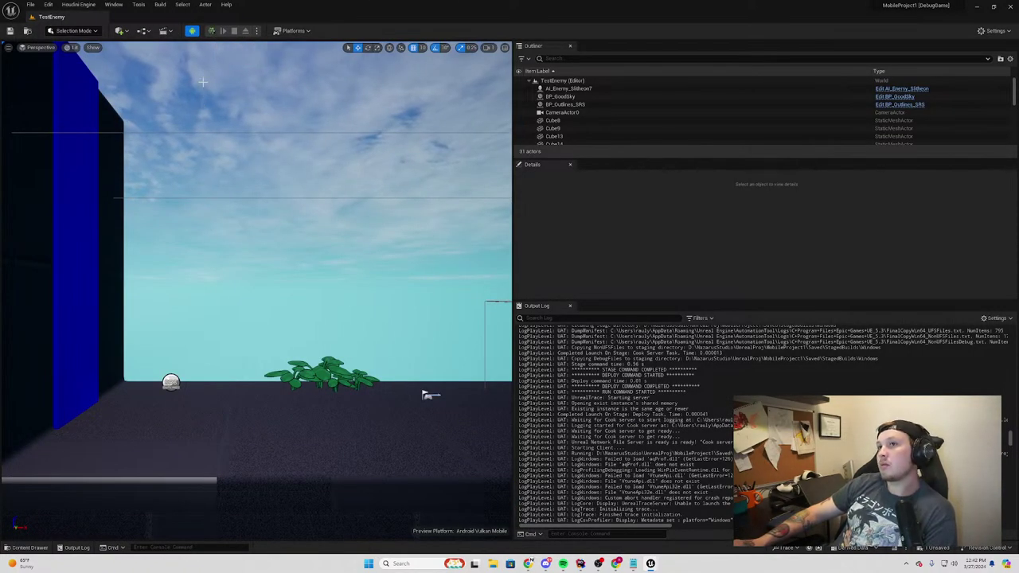
Save the modified Player_Character asset and hide its Blueprint editor again
click(256, 32)
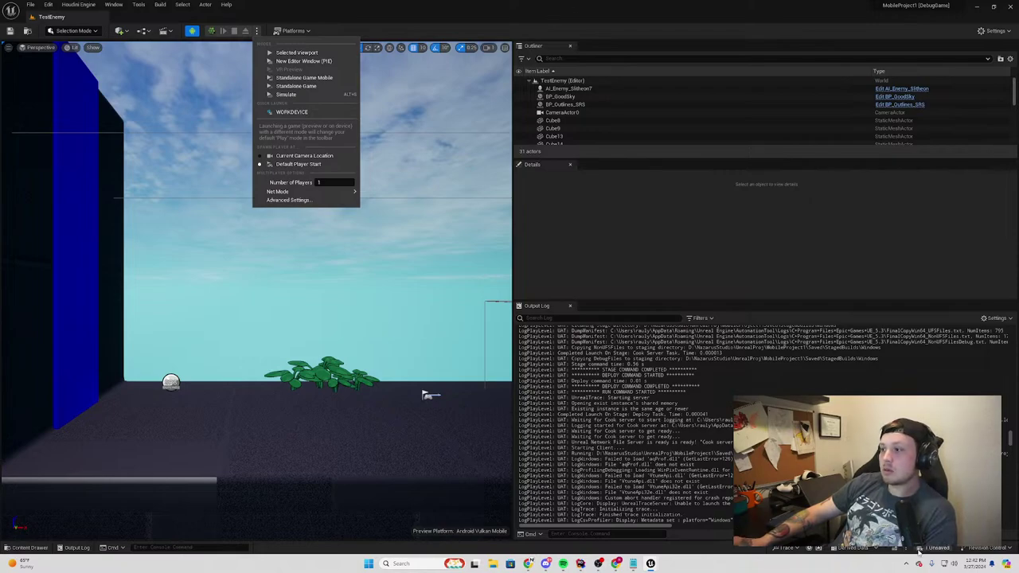
click(304, 77)
click(573, 370)
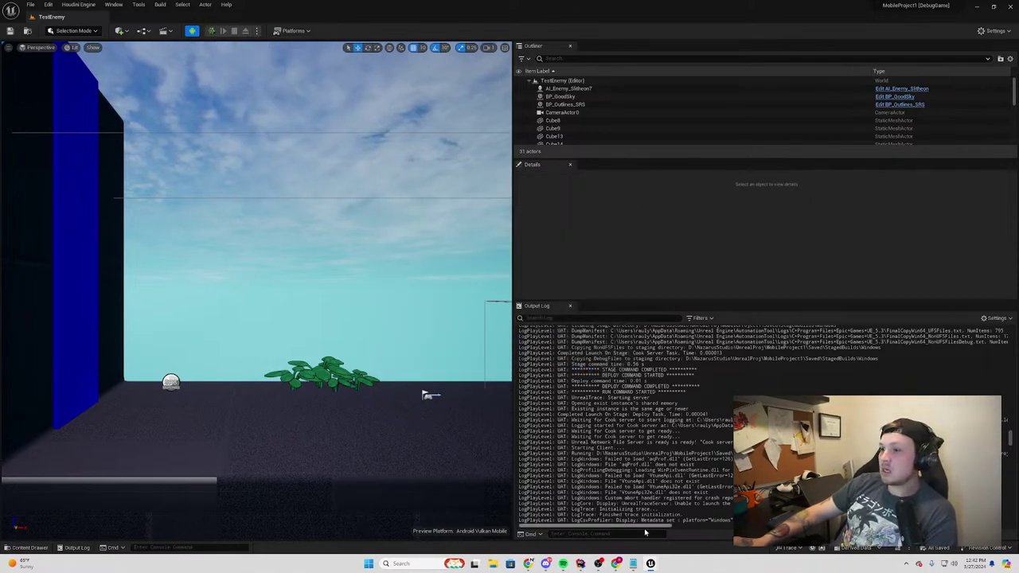
mouse_move(650, 564)
click(691, 522)
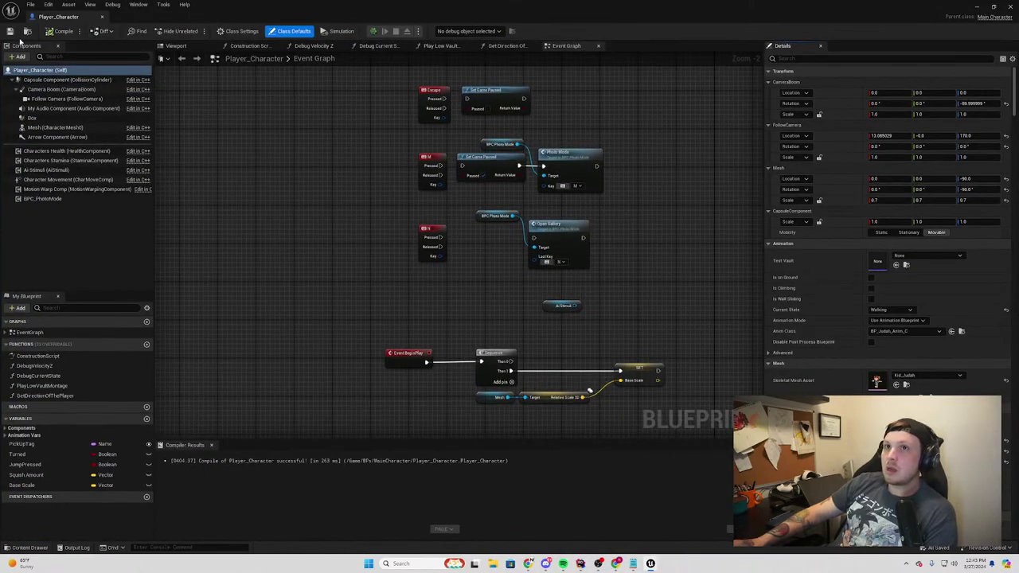
key(super+Down)
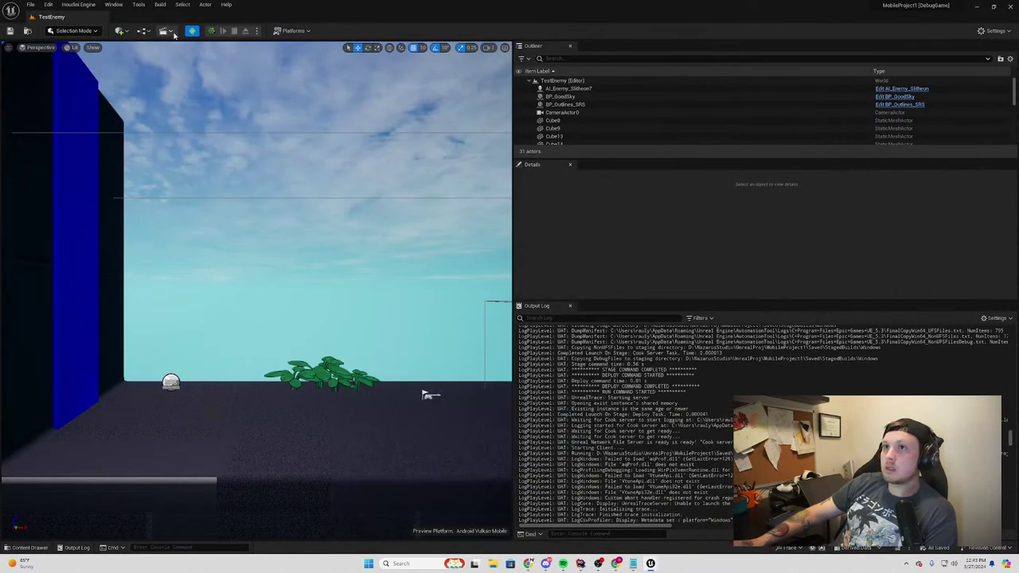
Play the level in the selected viewport, stop it with Esc, and switch to another play mode
click(256, 30)
click(271, 56)
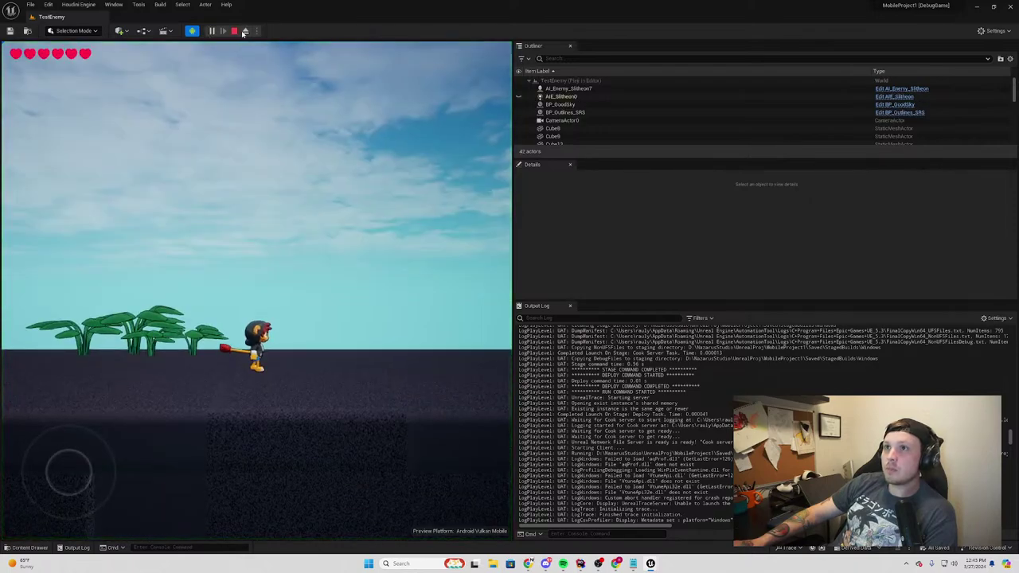
key(Escape)
click(256, 30)
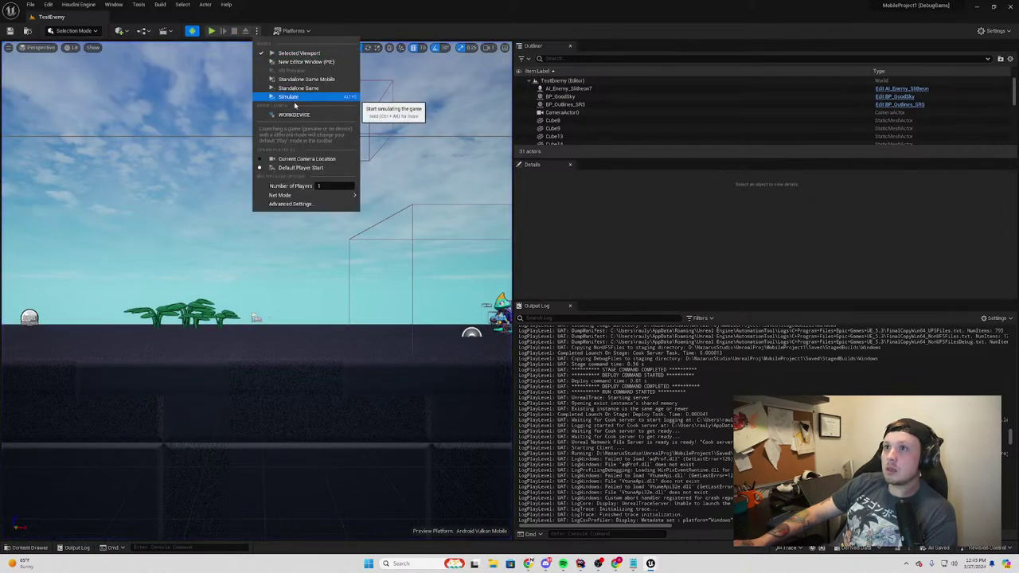
click(292, 112)
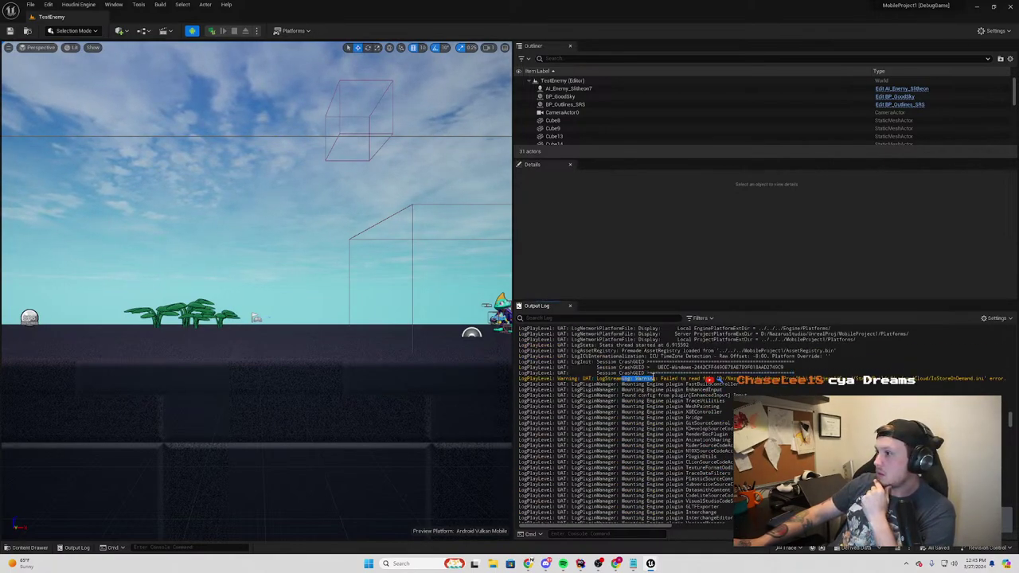
Select the 'Failed to read' warning line and scroll the red callstacks down to BUILD FAILED
drag(709, 379, 731, 372)
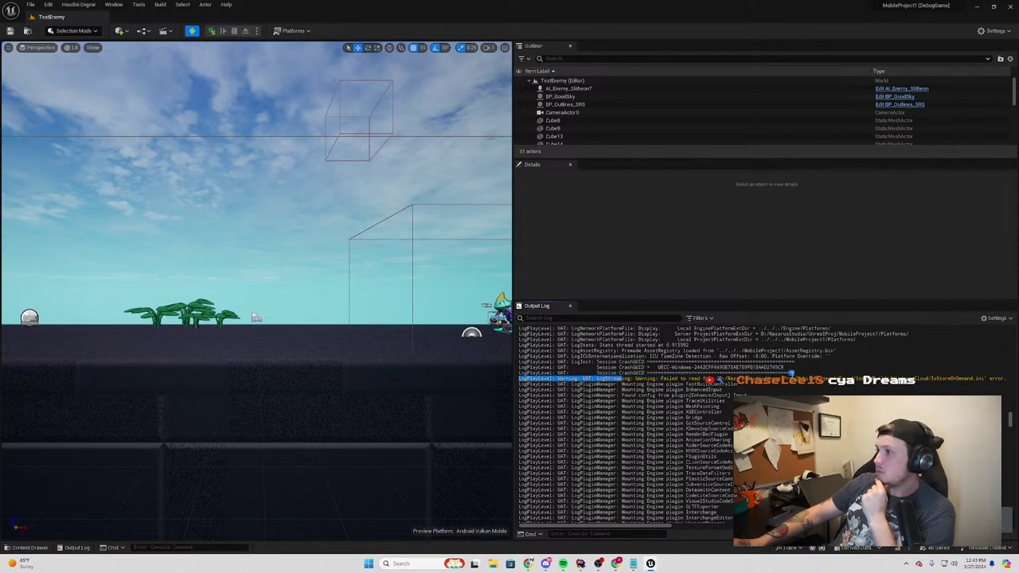
drag(864, 374, 878, 379)
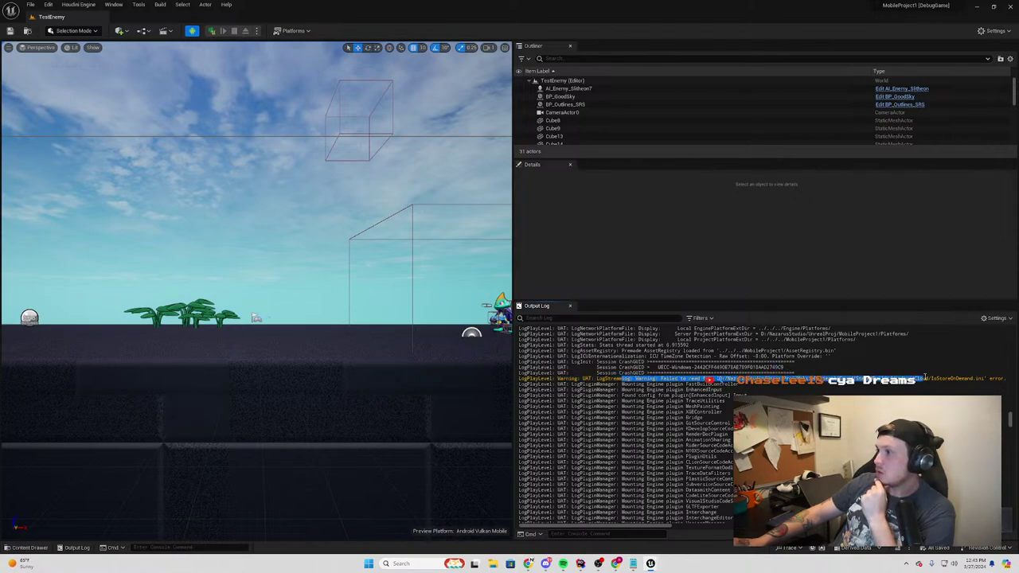
click(1002, 378)
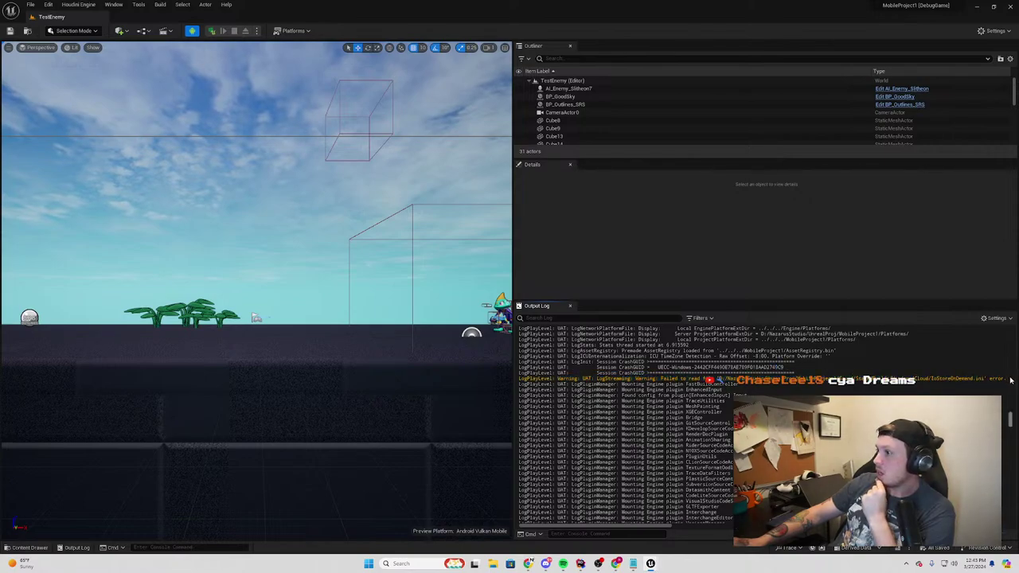
drag(1007, 379, 466, 380)
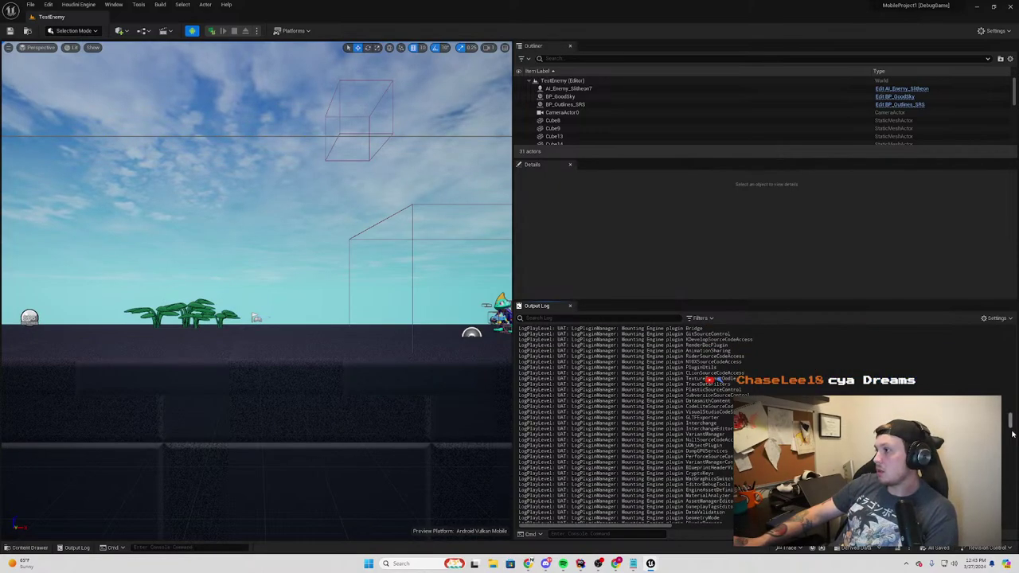
mouse_move(1011, 420)
mouse_down()
mouse_move(1010, 509)
mouse_move(1014, 487)
mouse_up()
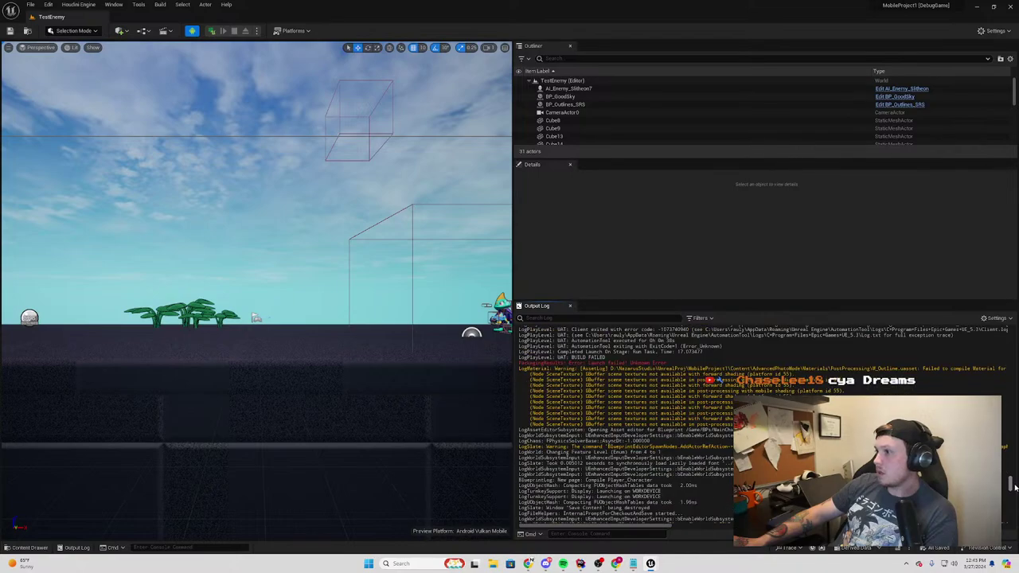
drag(1014, 488, 1004, 482)
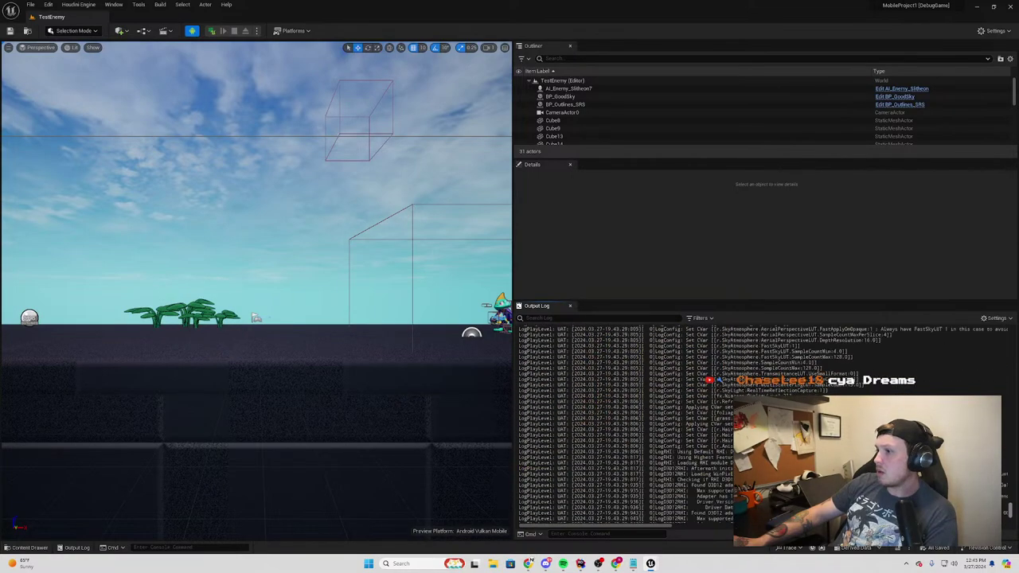
scroll(1004, 482, up, 4)
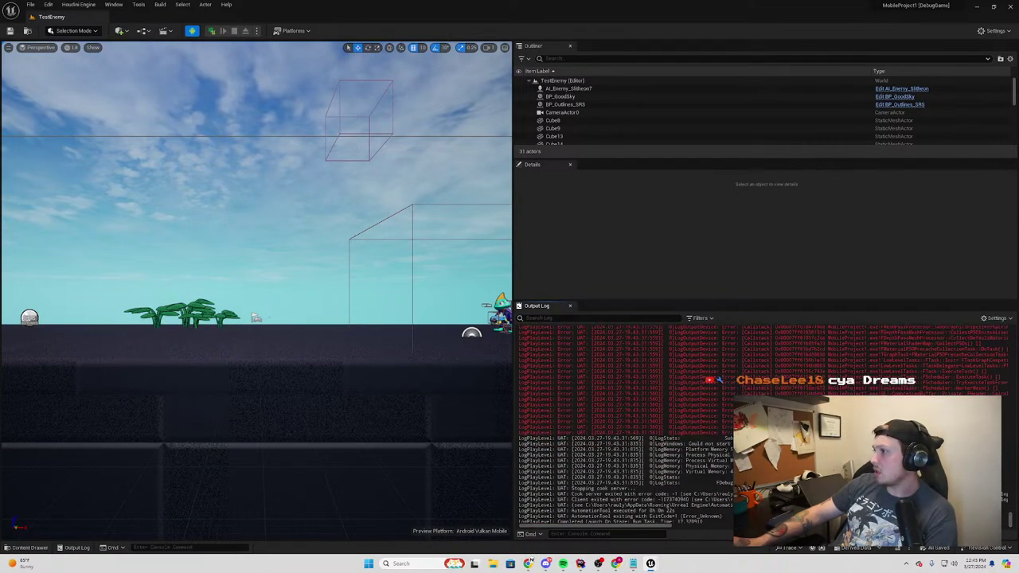
scroll(1004, 482, up, 1)
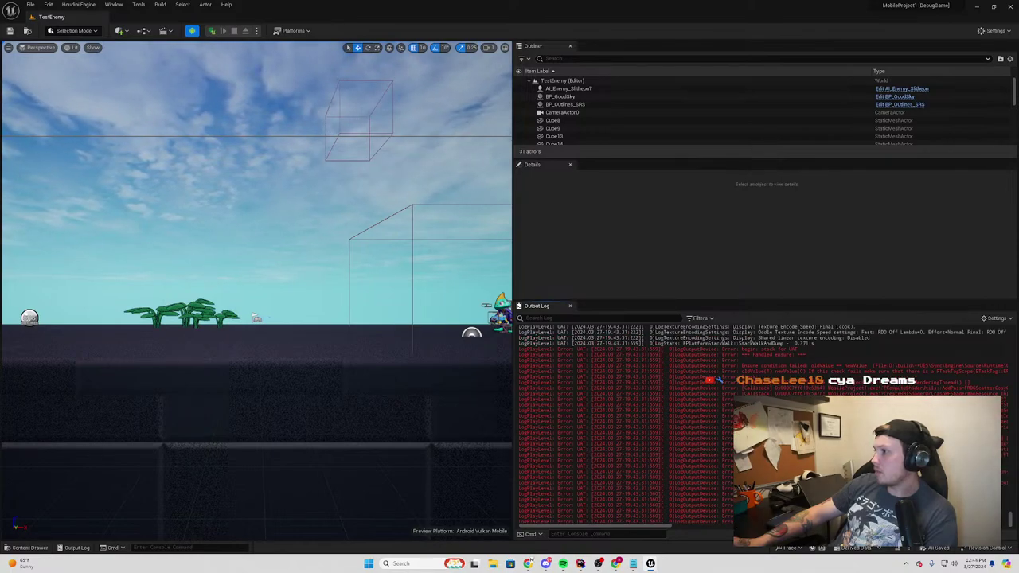
scroll(1004, 482, down, 5)
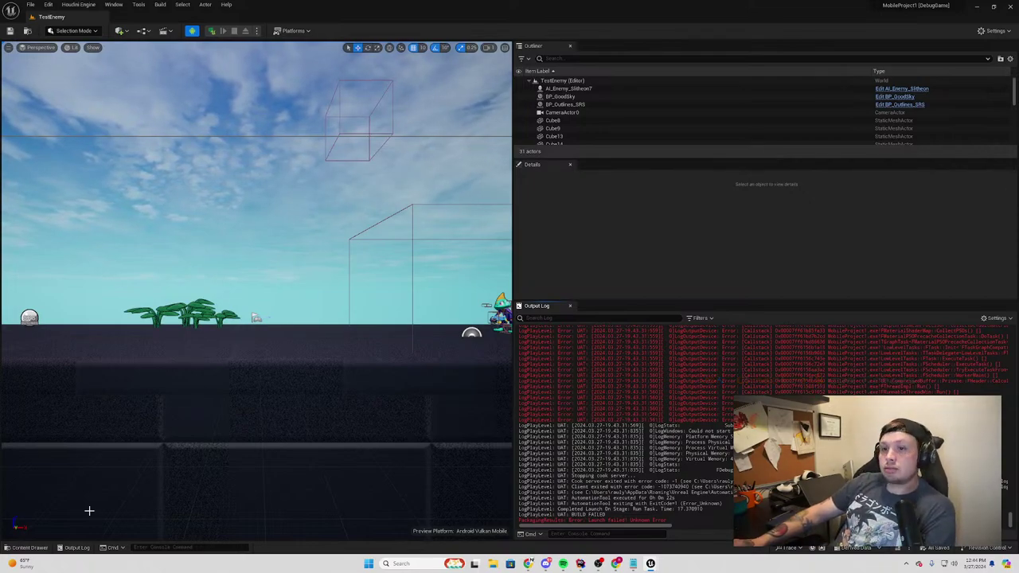
Start the Epic Games Launcher by searching Windows for 'epic'
click(30, 548)
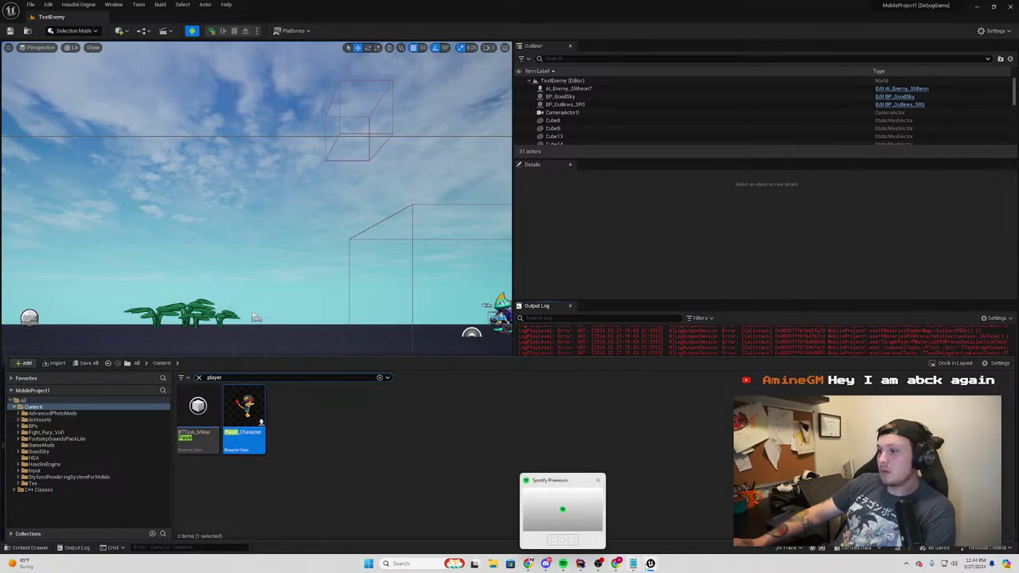
mouse_move(651, 563)
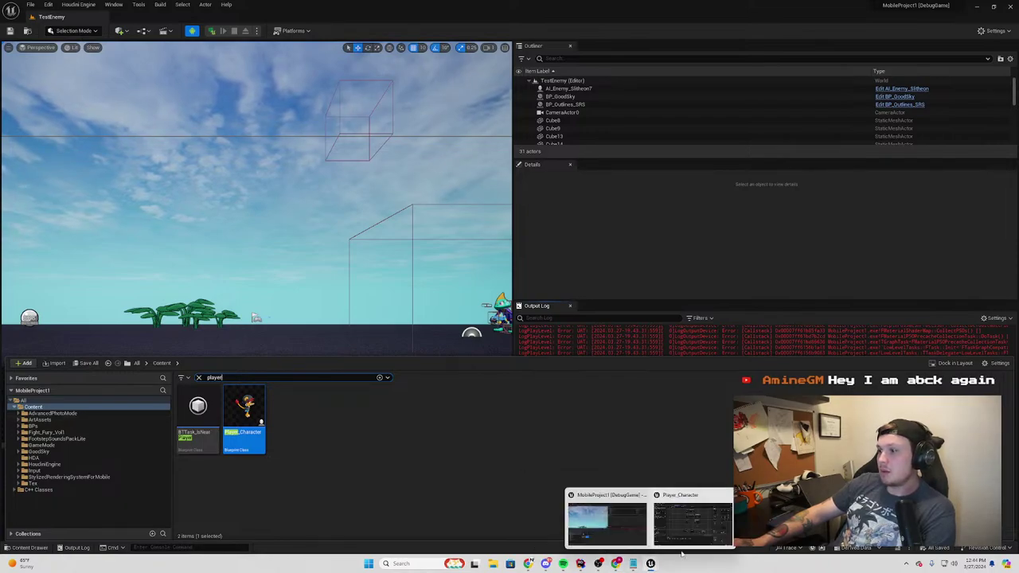
click(402, 564)
text(epic)
key(Return)
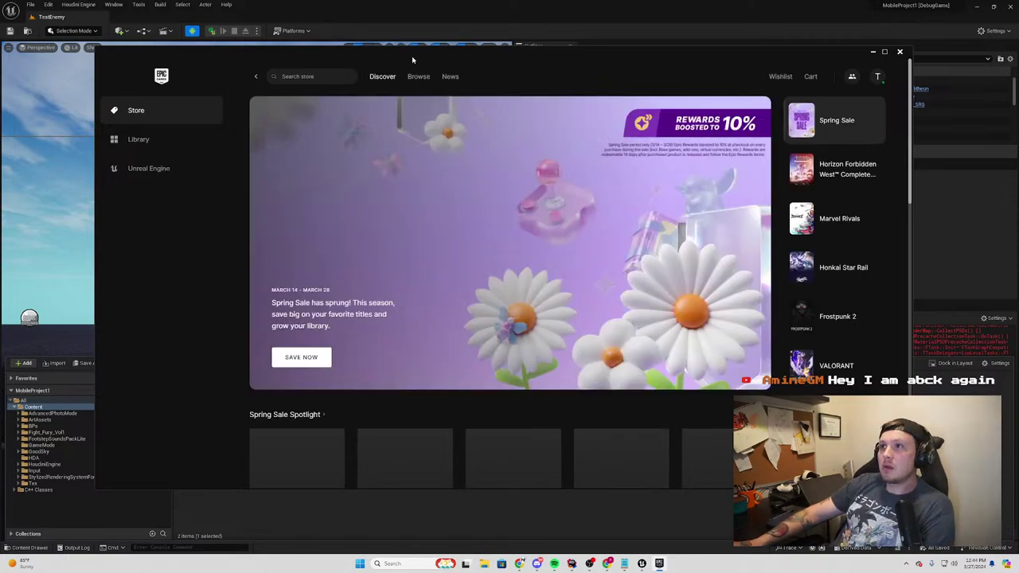
Check installed engine 5.3.2 and projects in the Unreal Engine Library, then minimize the launcher
click(143, 144)
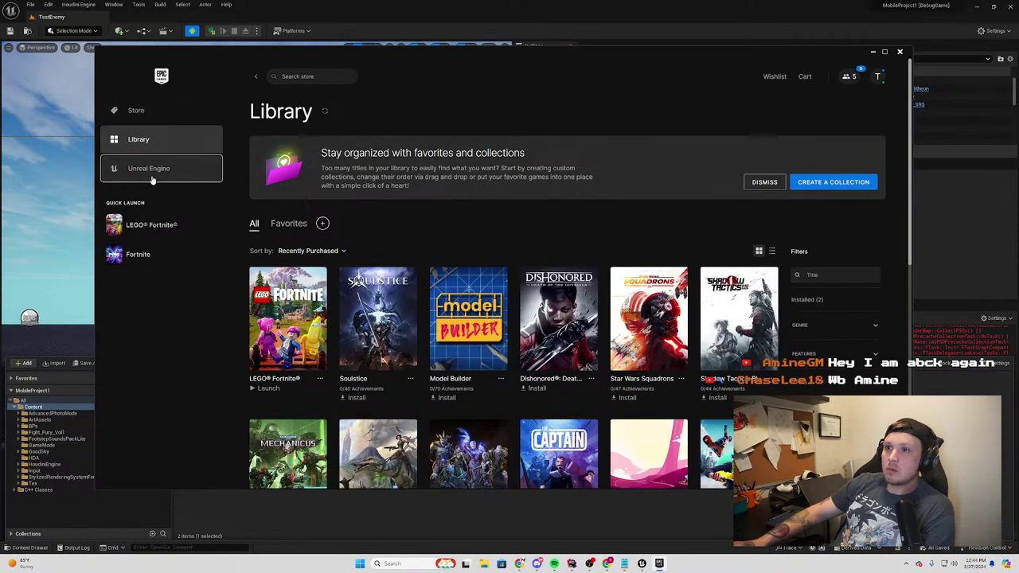
click(152, 177)
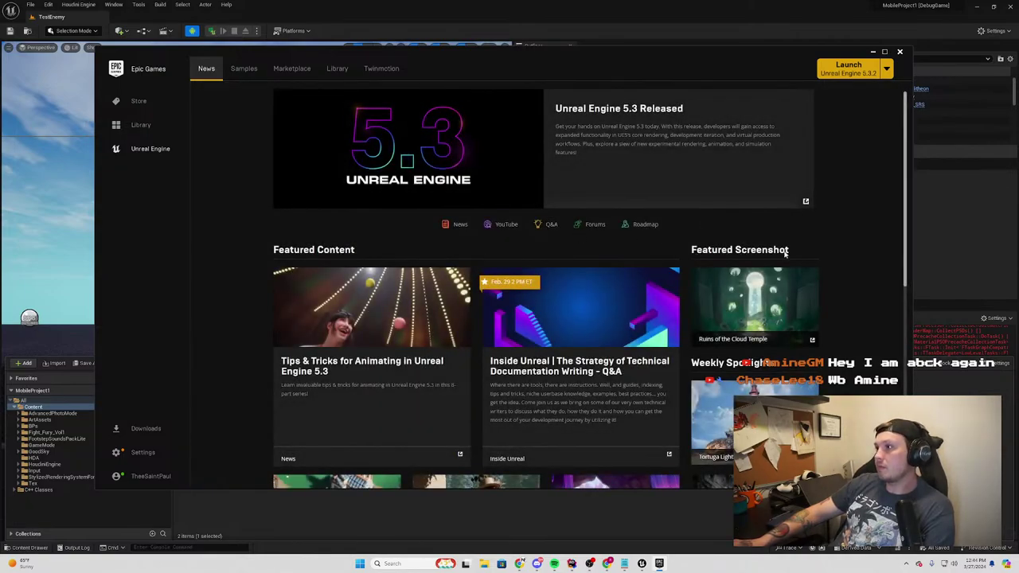
scroll(785, 253, down, 5)
scroll(785, 253, up, 5)
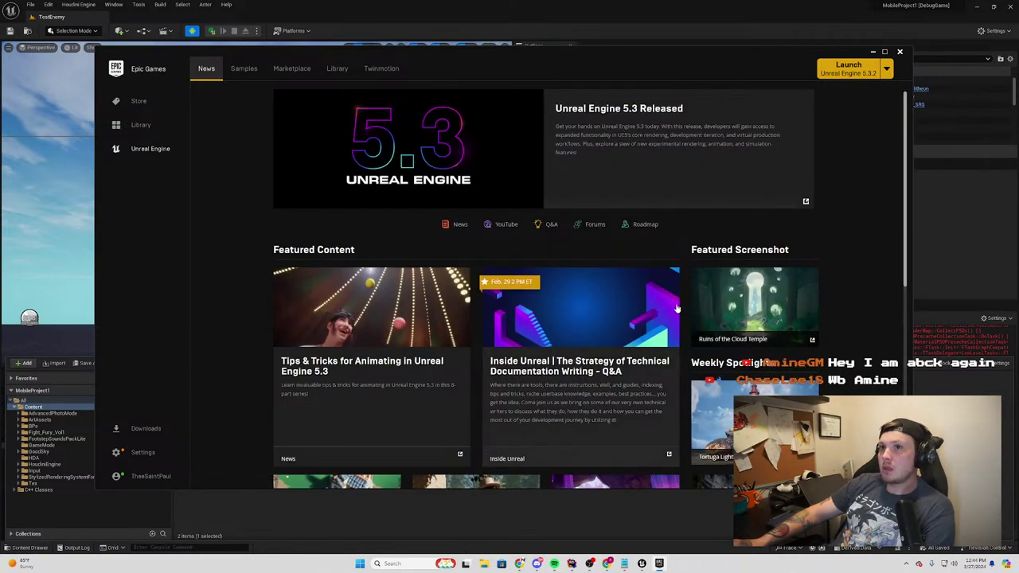
click(337, 70)
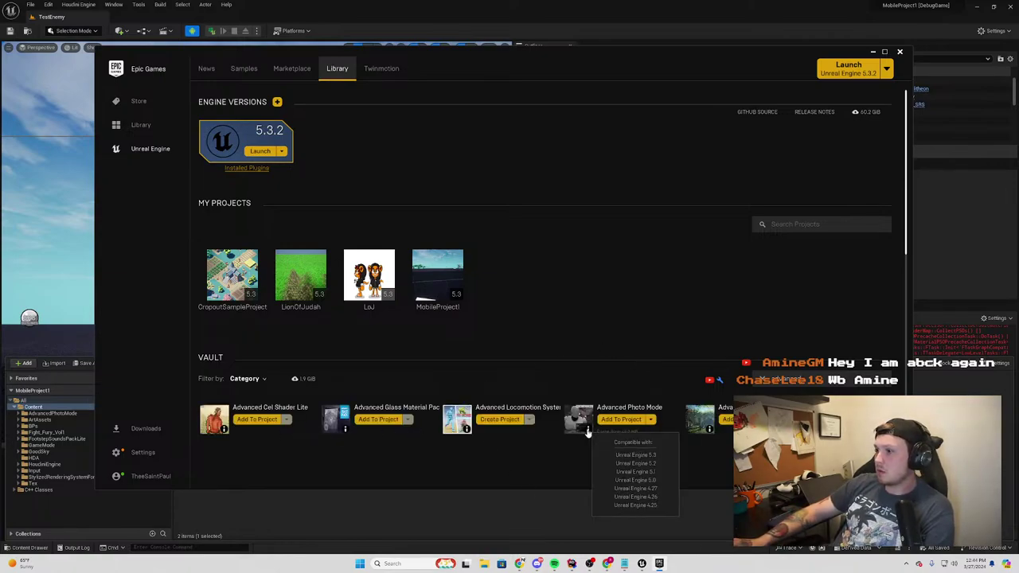
click(872, 53)
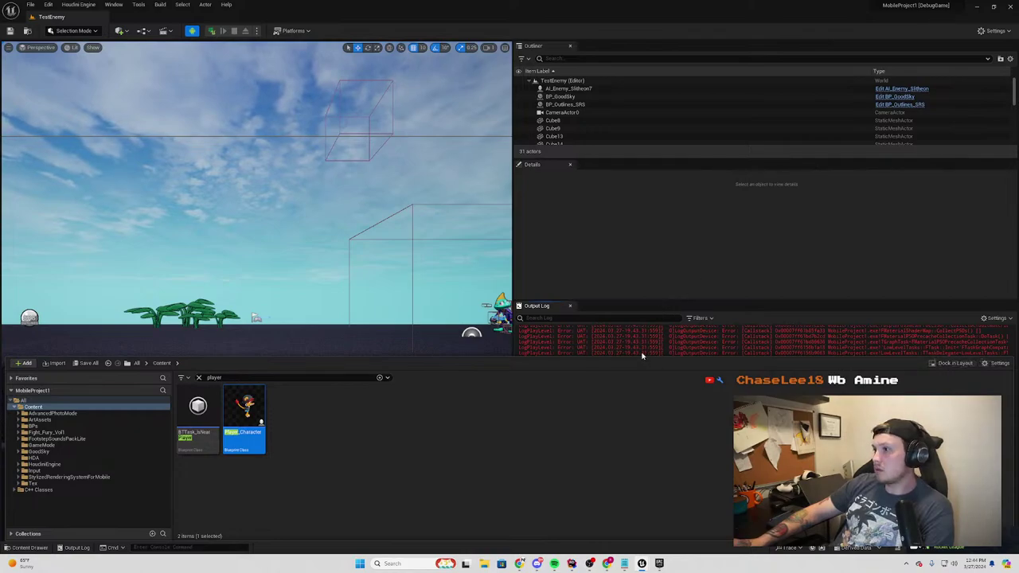
Resize the editor panels and open the Player_Character Blueprint from the content browser
drag(643, 355, 642, 498)
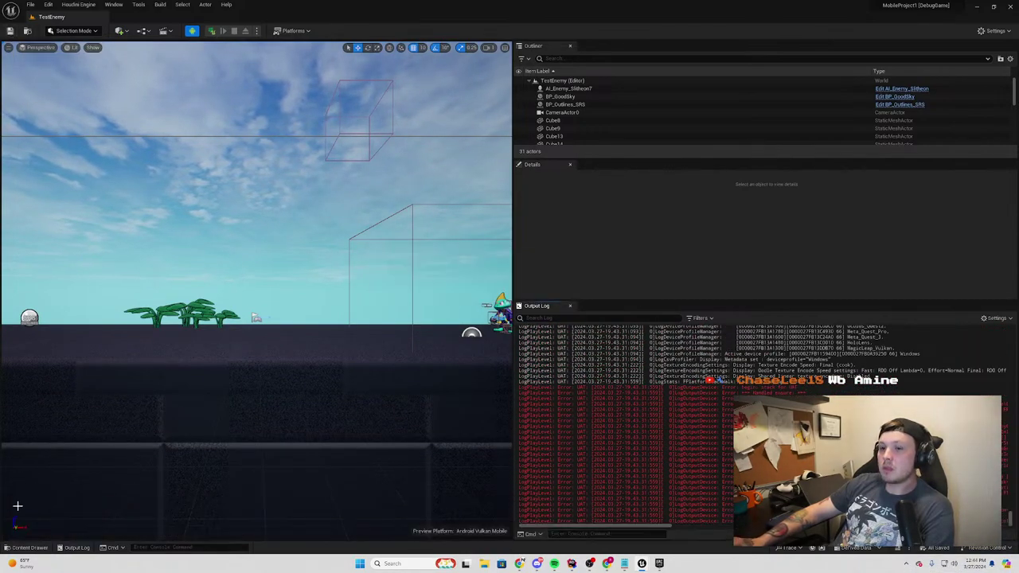
drag(108, 501, 108, 316)
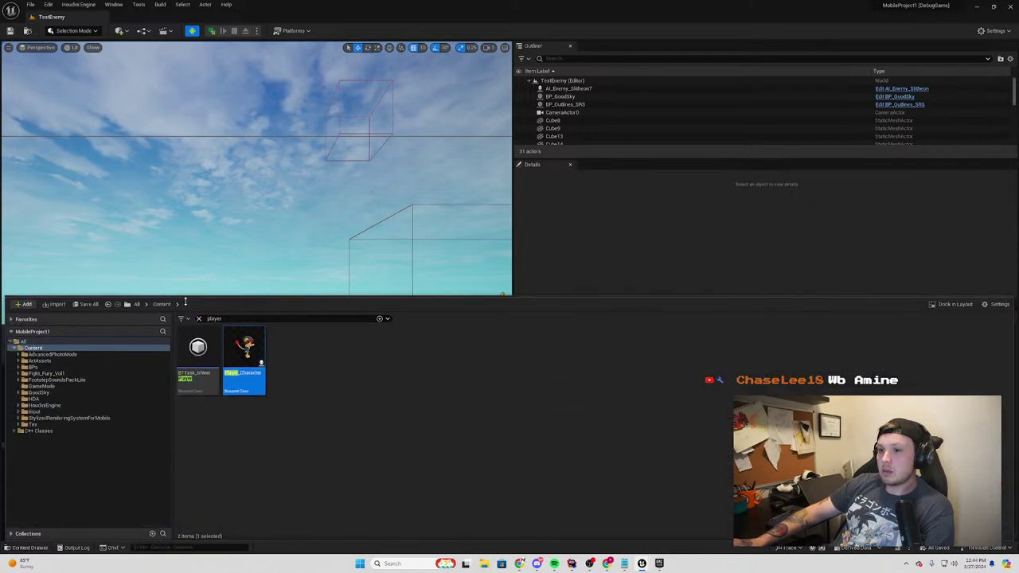
click(23, 358)
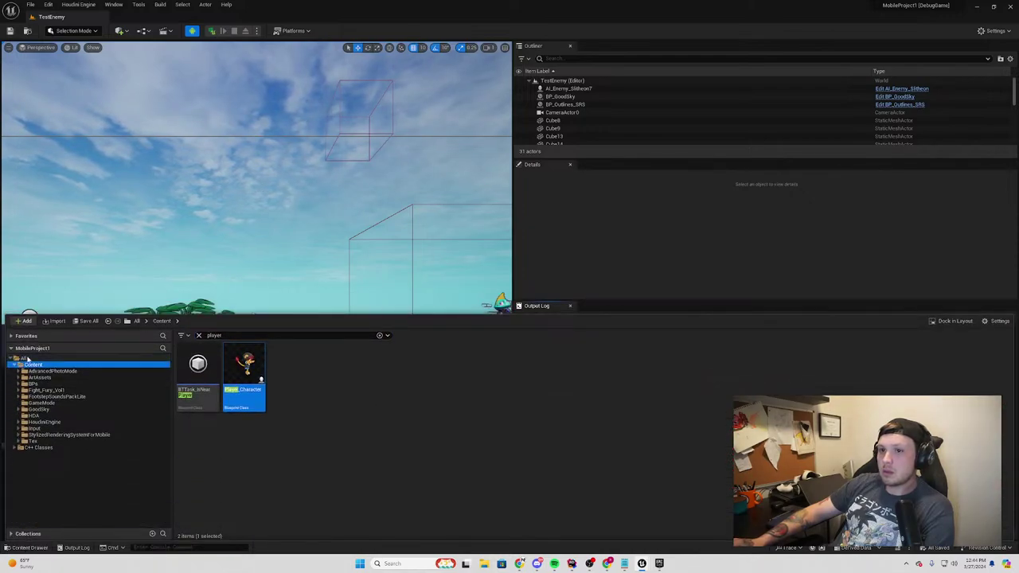
double_click(293, 362)
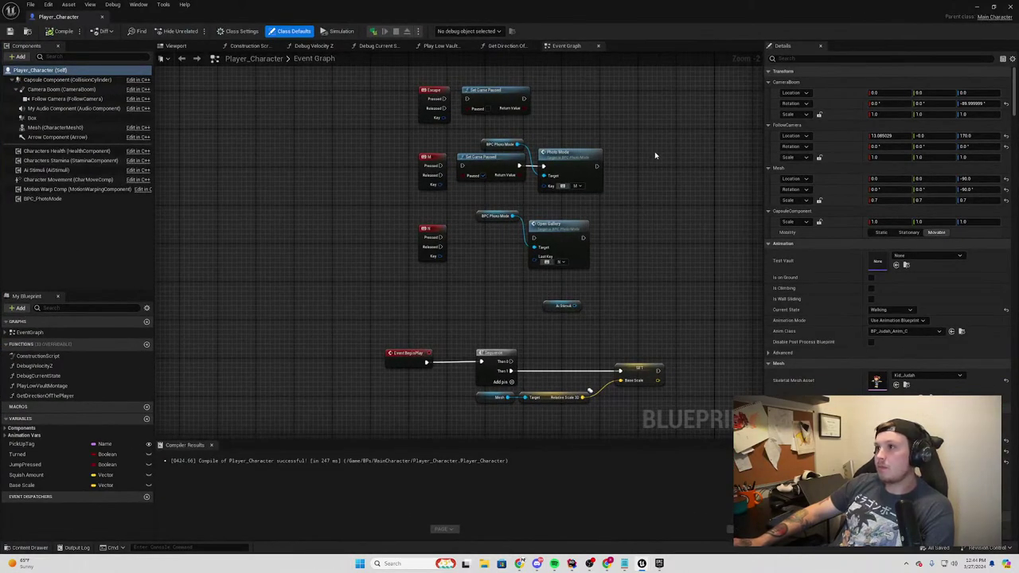
Delete the BPC_PhotoMode component and its photo mode input event nodes
click(48, 198)
key(Delete)
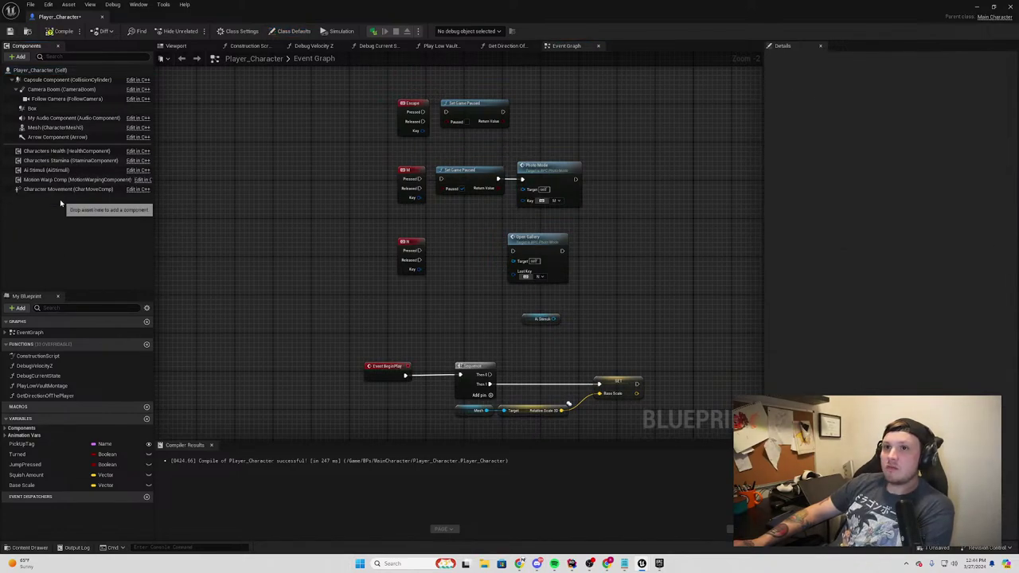
drag(639, 99, 326, 291)
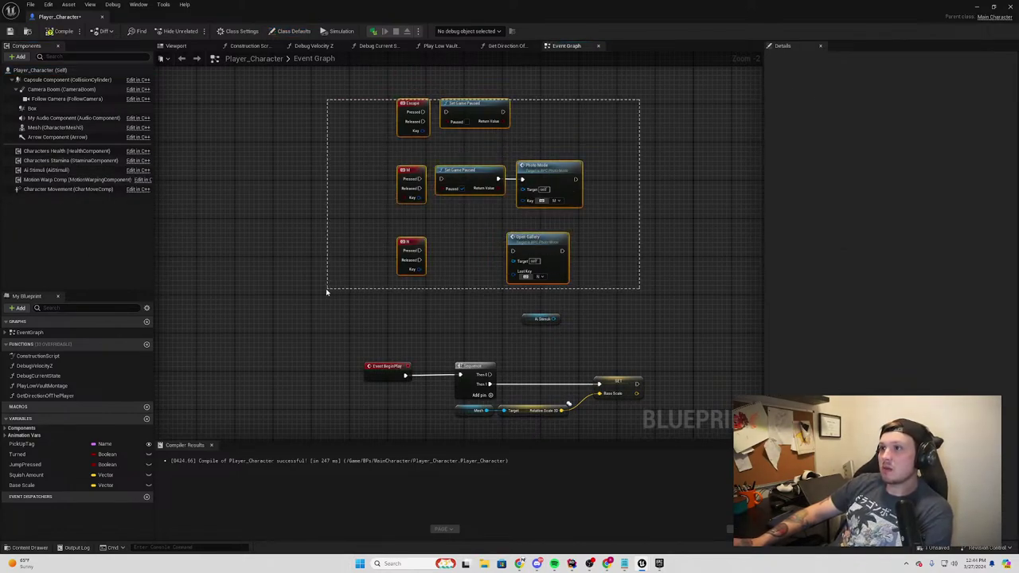
key(Delete)
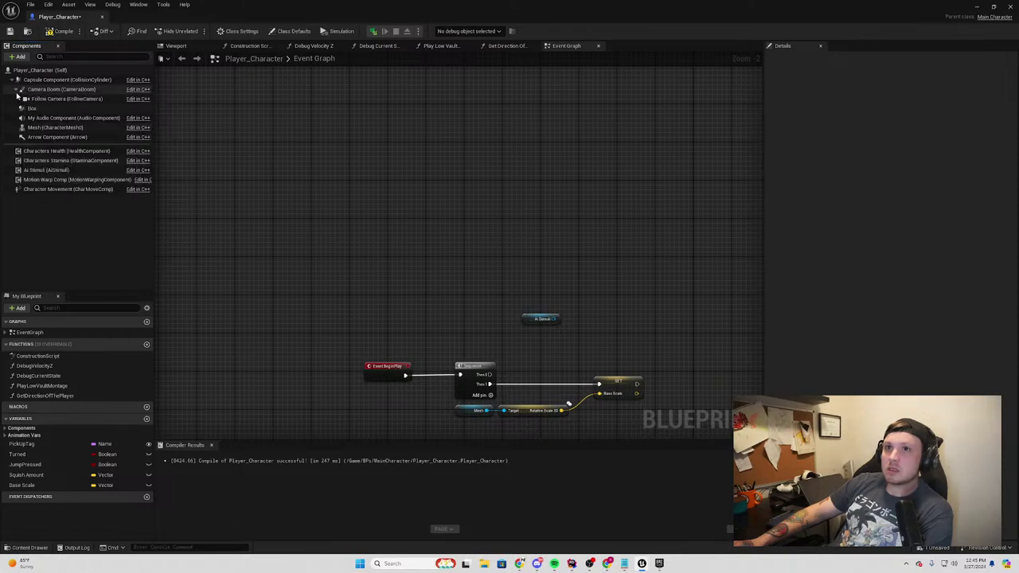
Recompile Player_Character, checking the Camera Boom and capsule component hierarchy
click(18, 89)
click(11, 80)
click(11, 81)
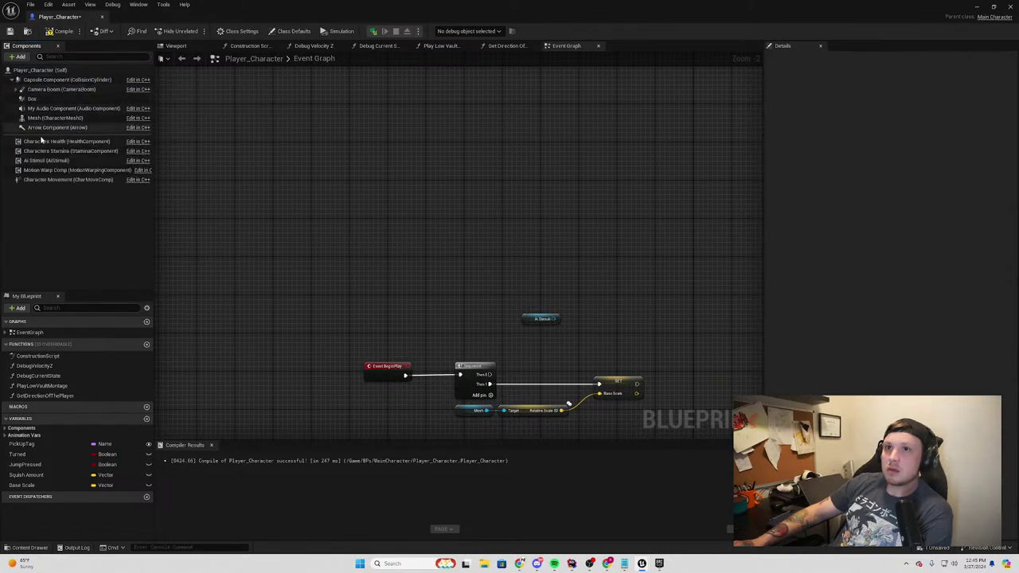
click(59, 31)
click(16, 89)
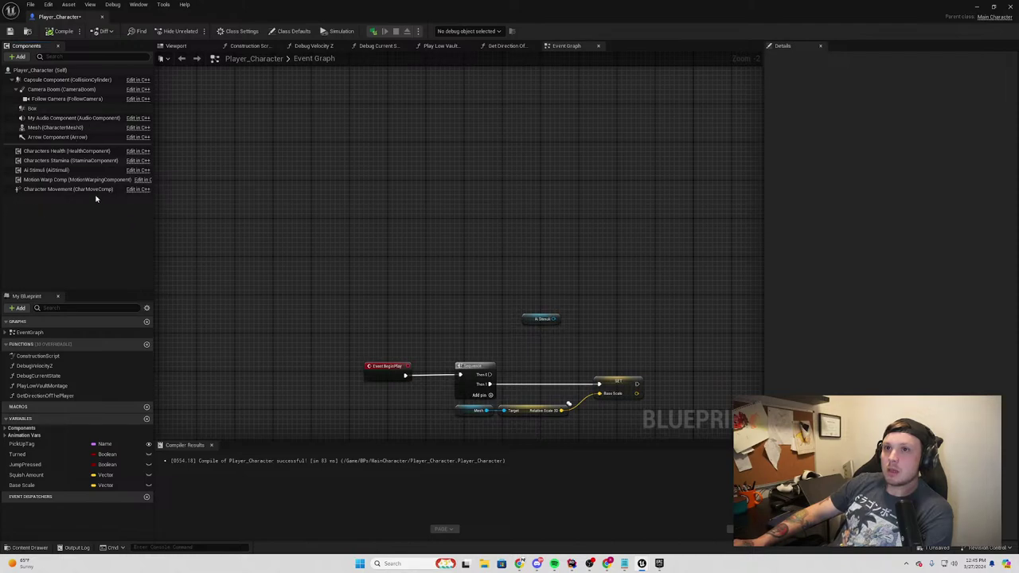
right_drag(623, 297, 525, 238)
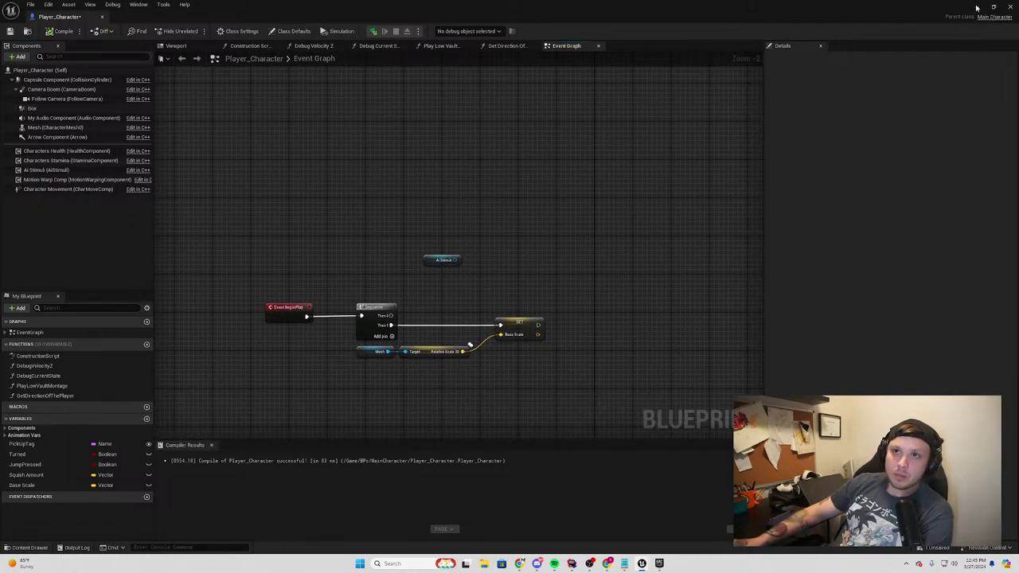
Relaunch the game from the level editor, saving Player_Character when prompted
click(976, 7)
click(212, 31)
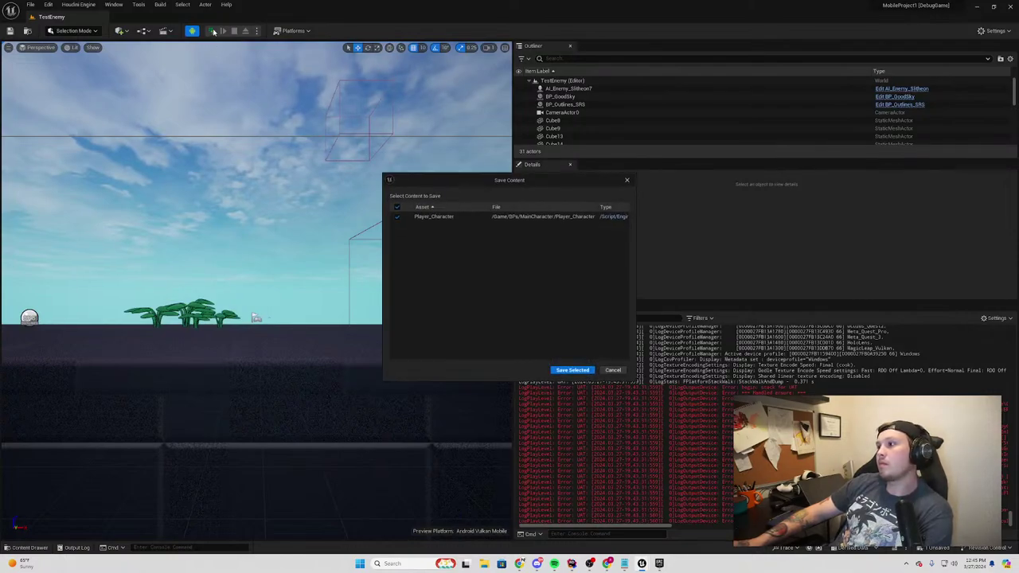
click(573, 369)
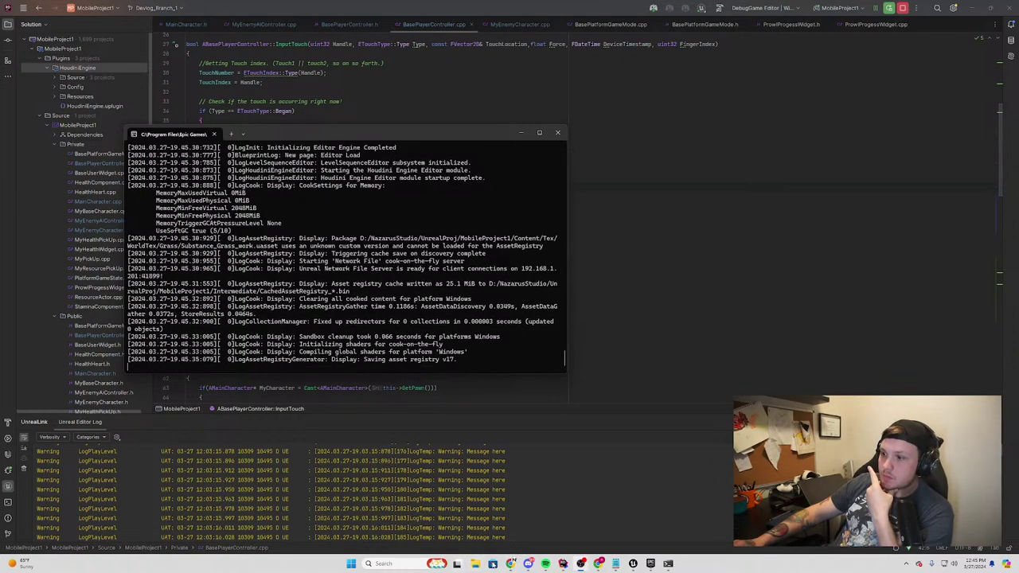
Switch from Rider to the MobileProject1 Unreal editor window via its taskbar preview
mouse_move(511, 564)
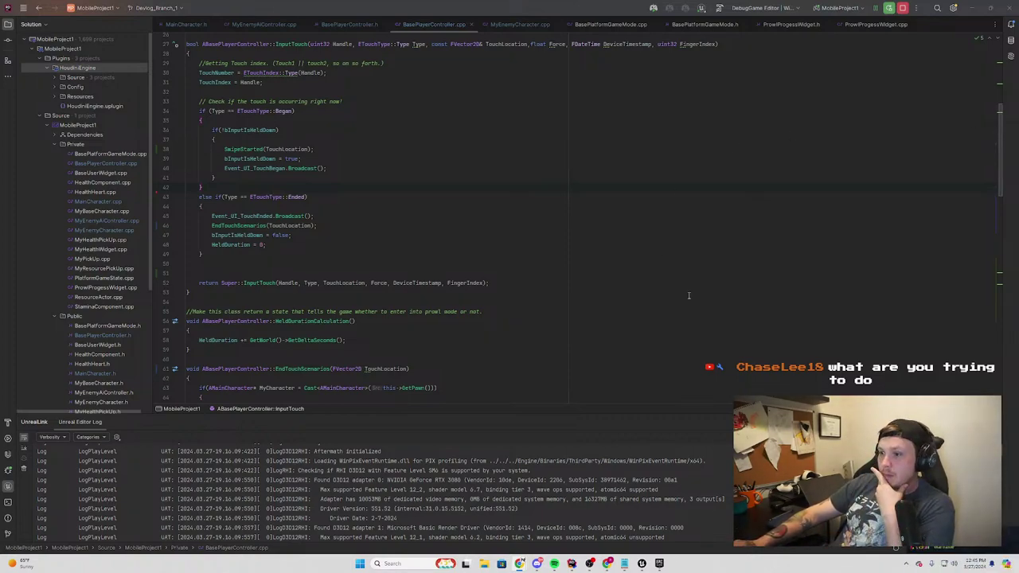
mouse_move(607, 563)
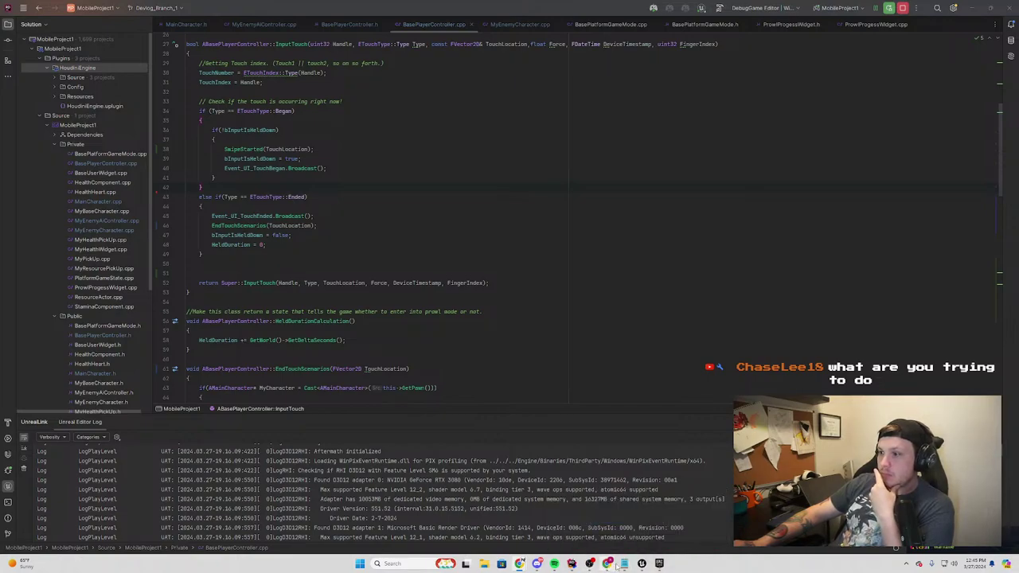
mouse_move(642, 564)
click(631, 528)
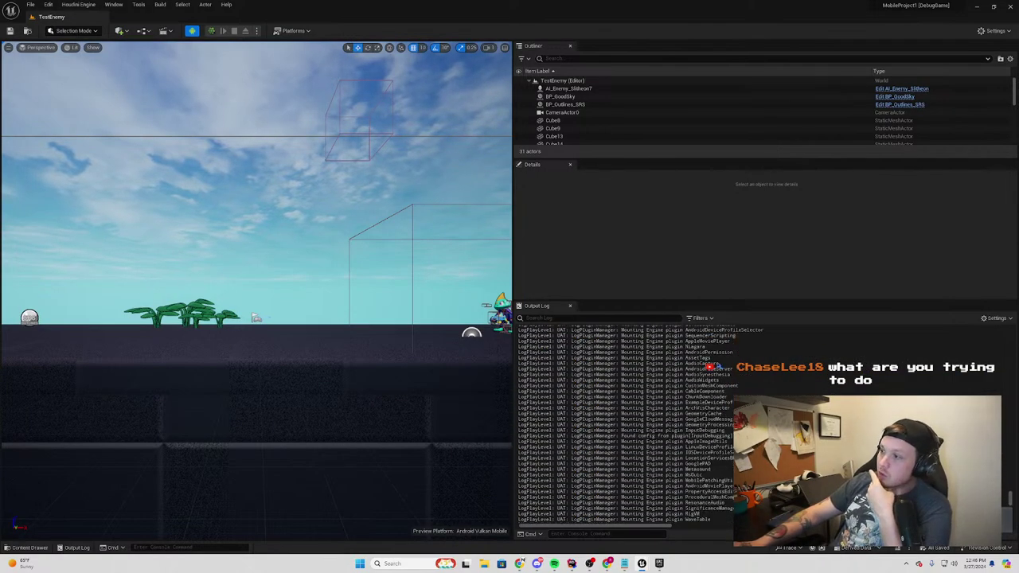
Scroll the Output Log to its end and highlight the client error and AutomationTool exit lines
drag(1012, 500, 1012, 541)
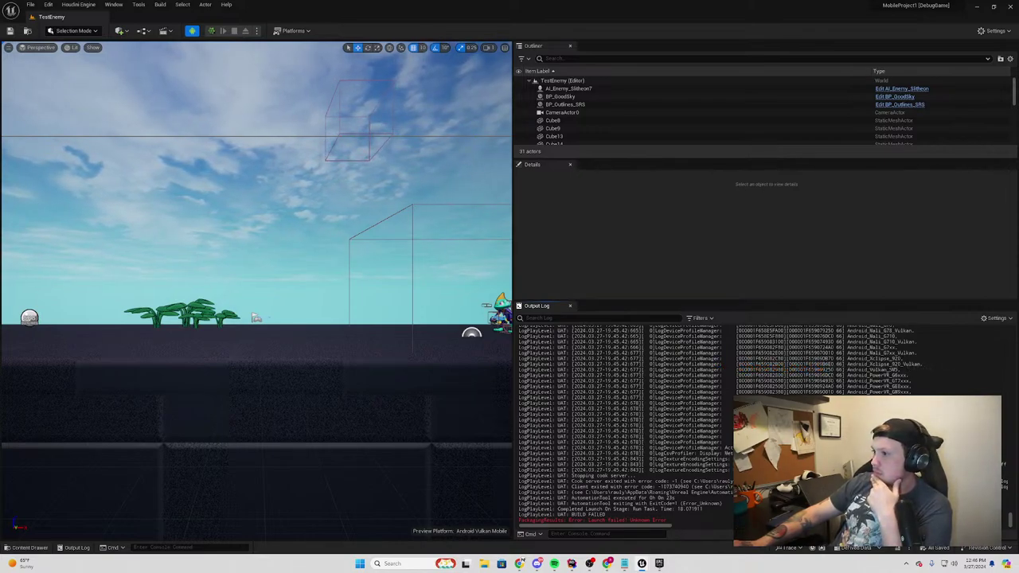
drag(1005, 487, 1004, 493)
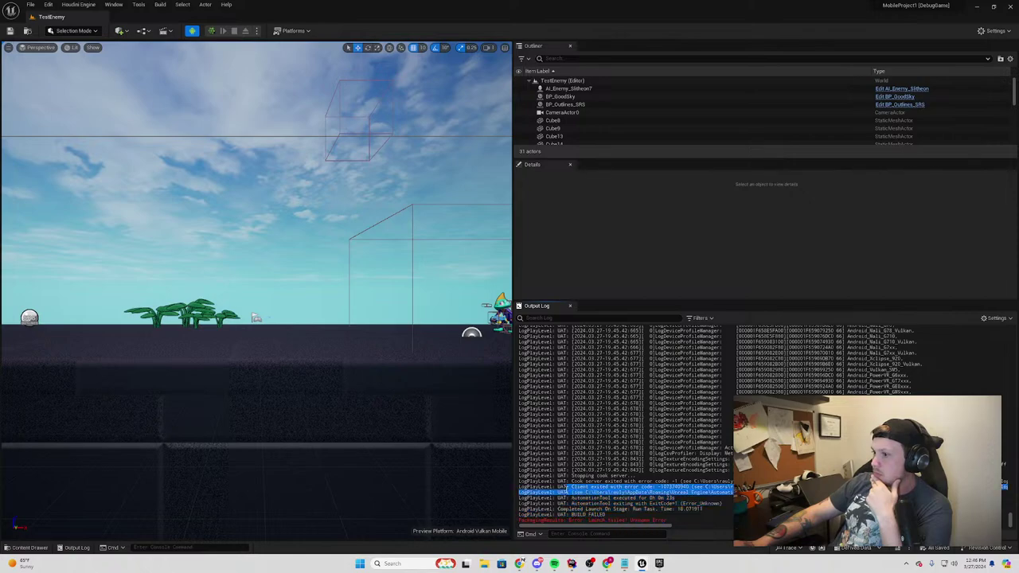
drag(519, 498, 557, 505)
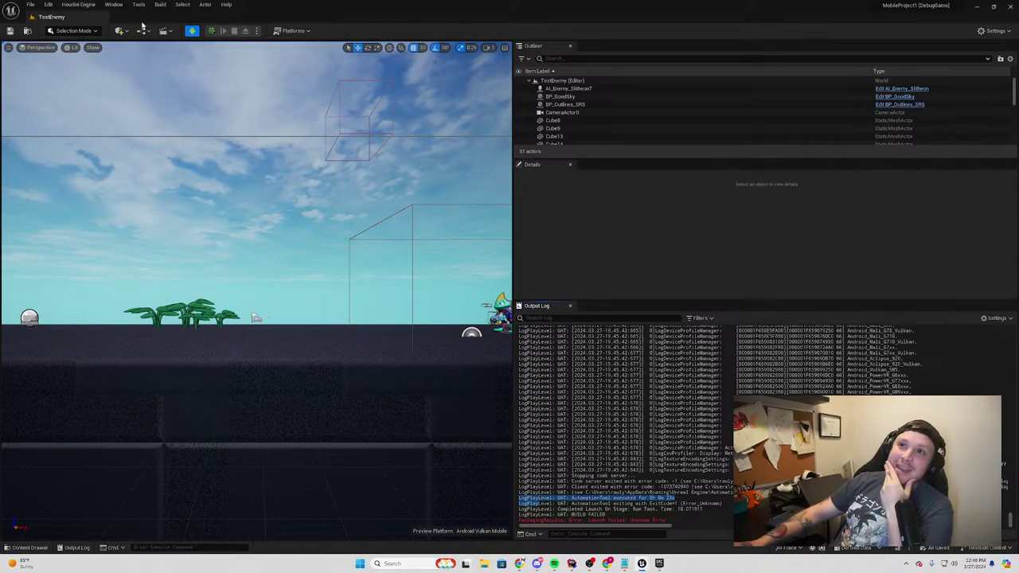
Review the play options dropdown and the Build menu commands
click(257, 31)
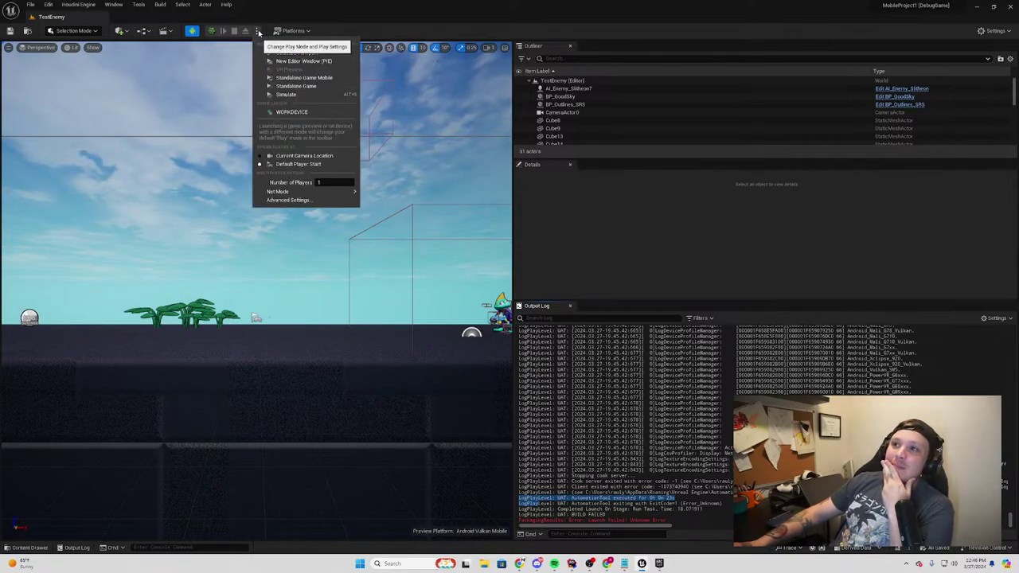
click(160, 4)
click(160, 4)
mouse_move(200, 64)
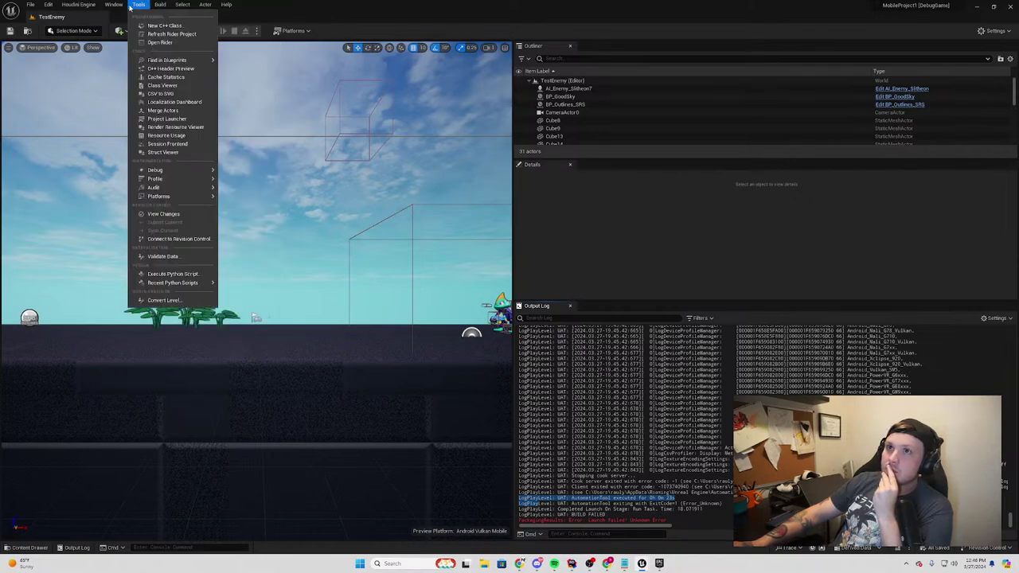
mouse_move(113, 5)
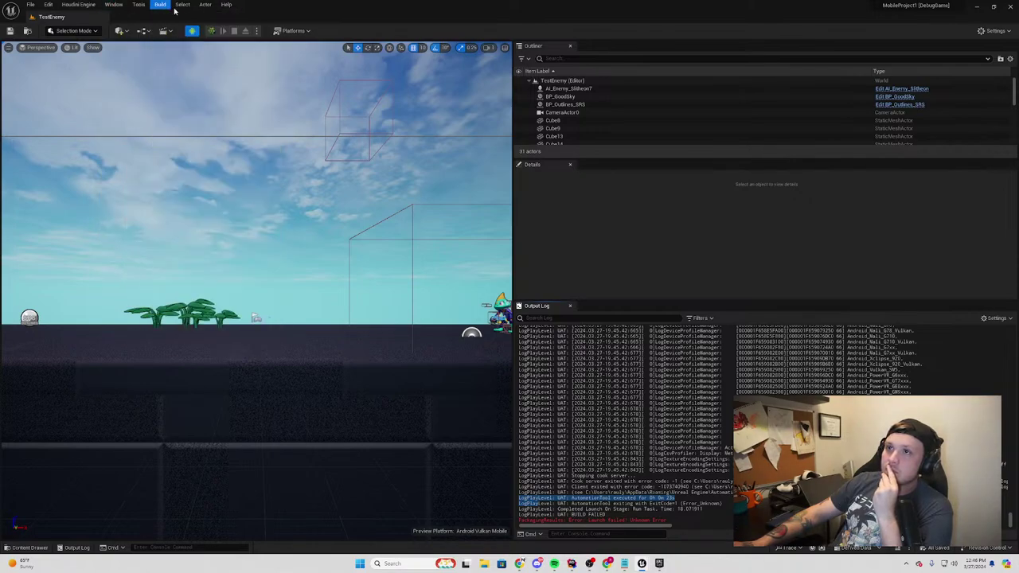
mouse_move(189, 5)
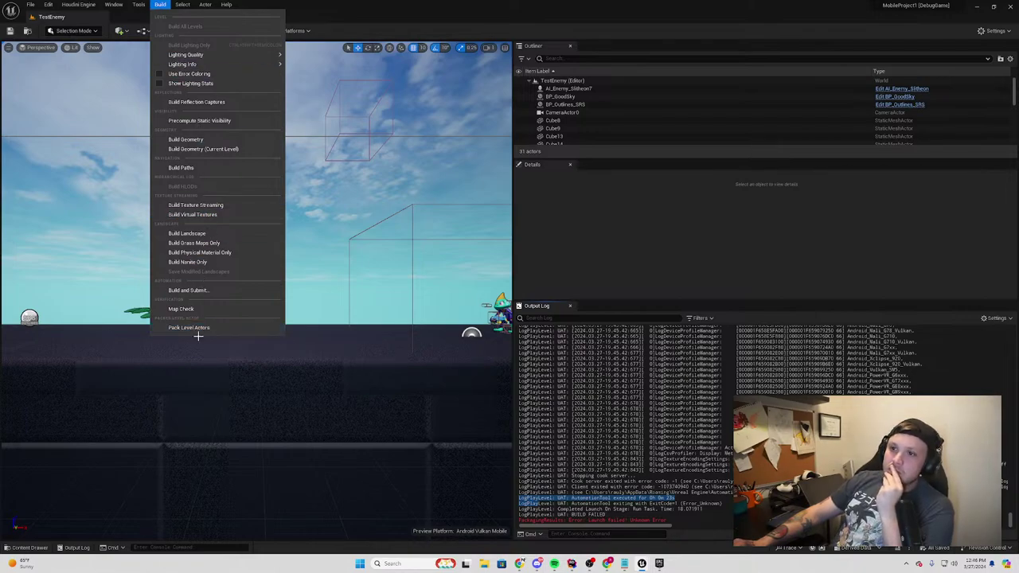
mouse_move(30, 5)
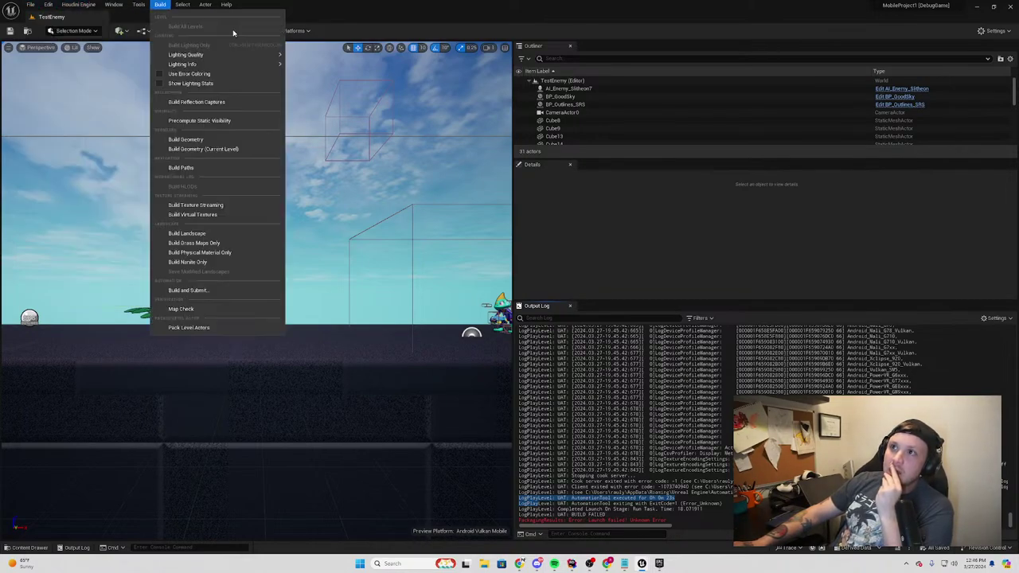
click(160, 5)
Recheck the play mode list and target platforms, then open the Content Drawer filtered by 'player'
click(257, 31)
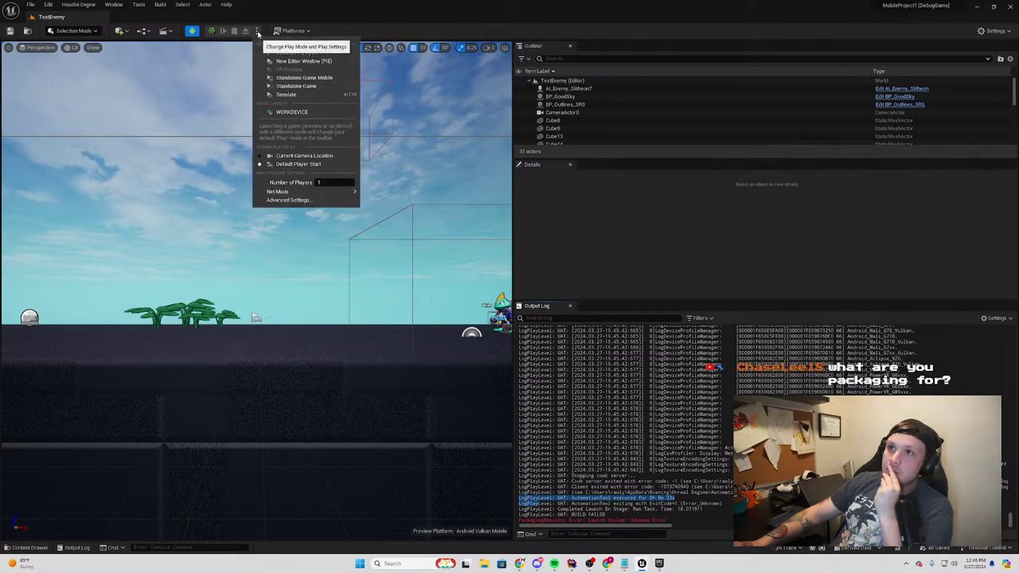
click(257, 33)
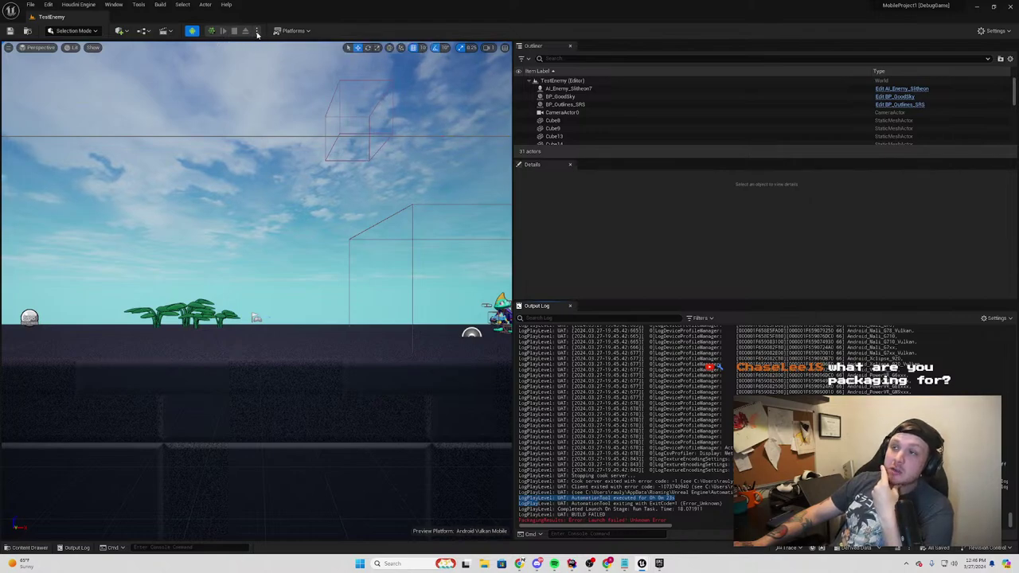
click(257, 33)
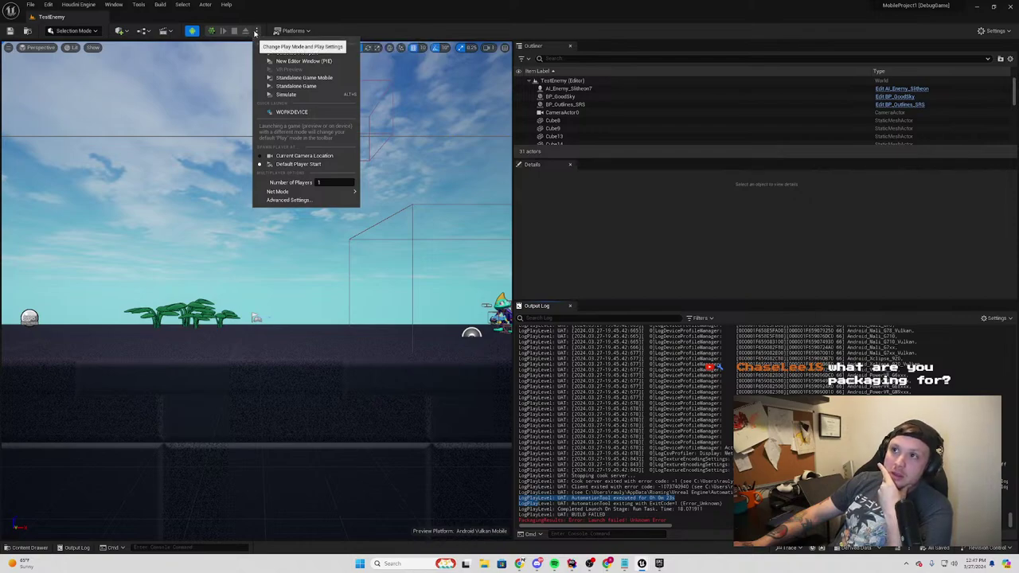
click(265, 8)
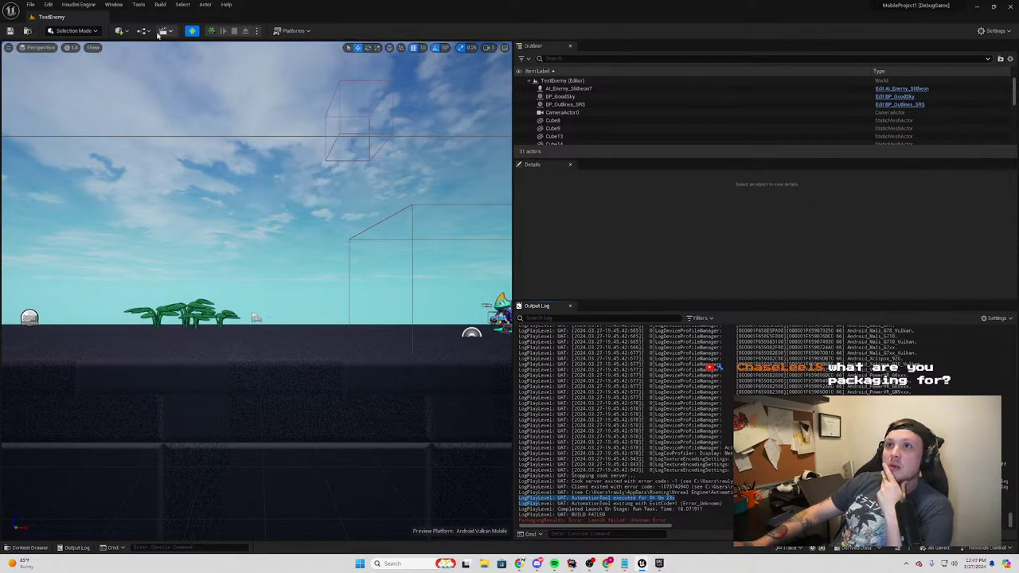
click(288, 32)
click(287, 32)
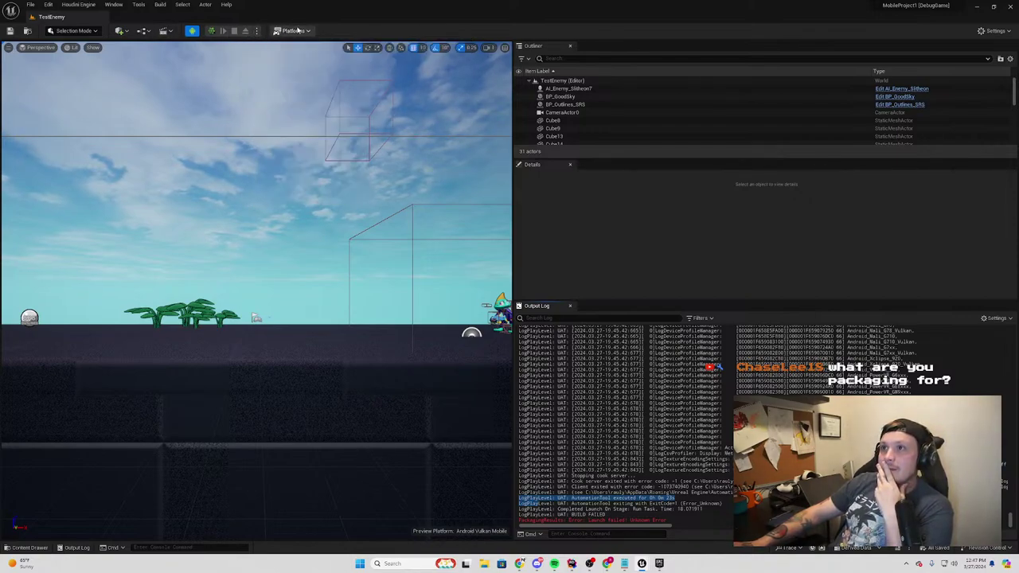
click(30, 547)
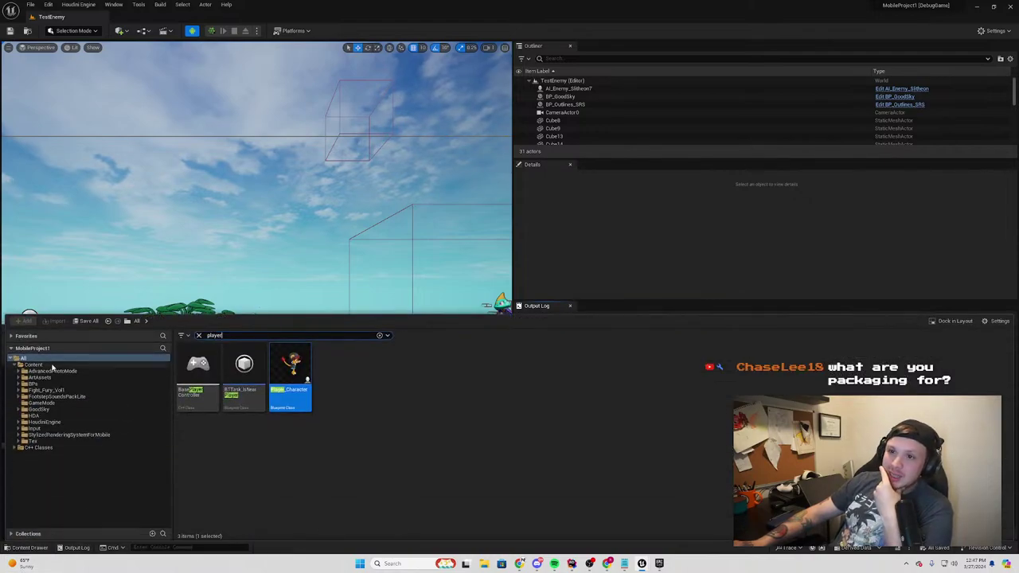
Clear the 'player' filter, inspect the AdvancedPhotoMode folder, then close the Unreal editor
click(52, 358)
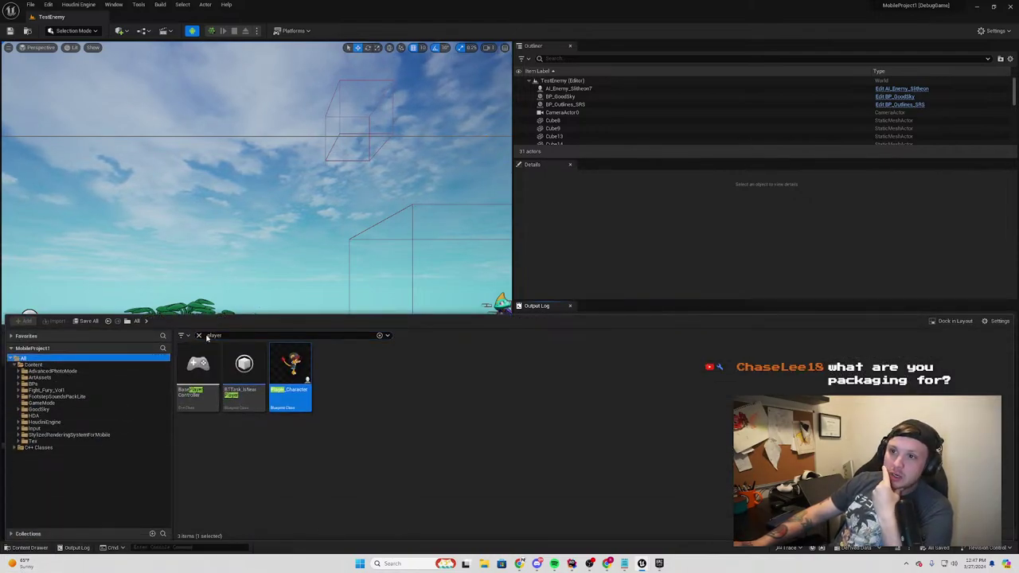
click(199, 335)
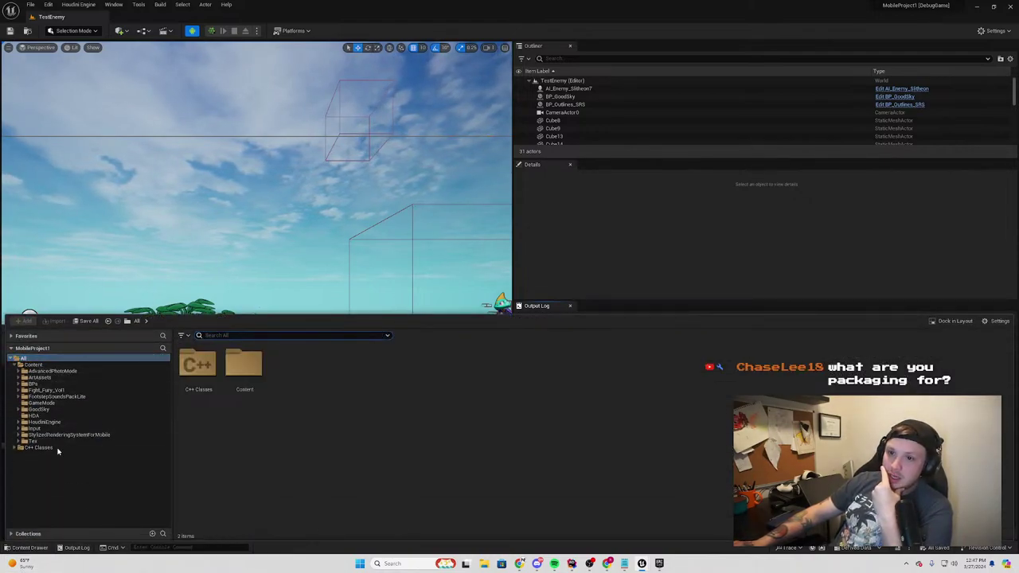
click(143, 371)
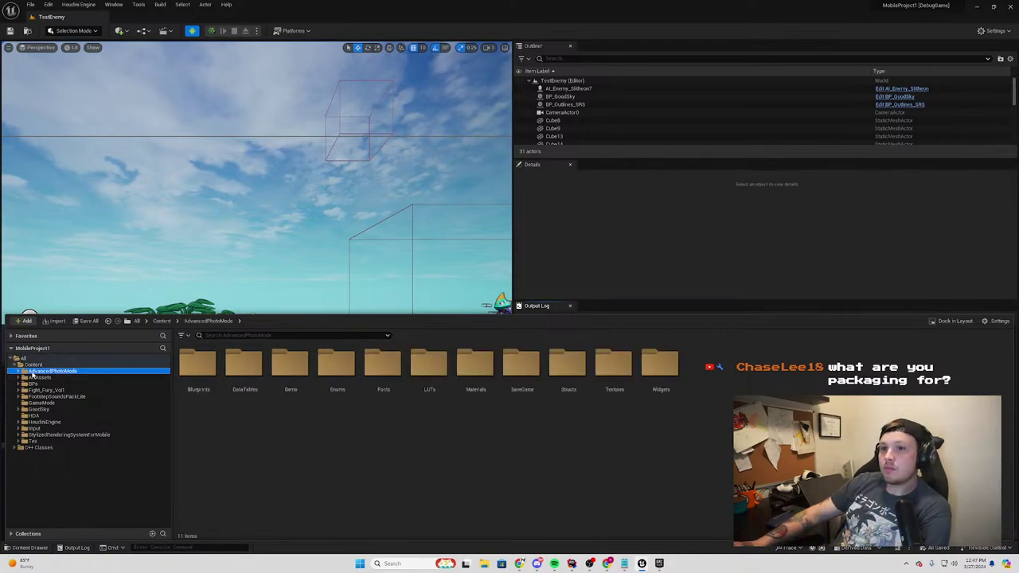
right_click(33, 373)
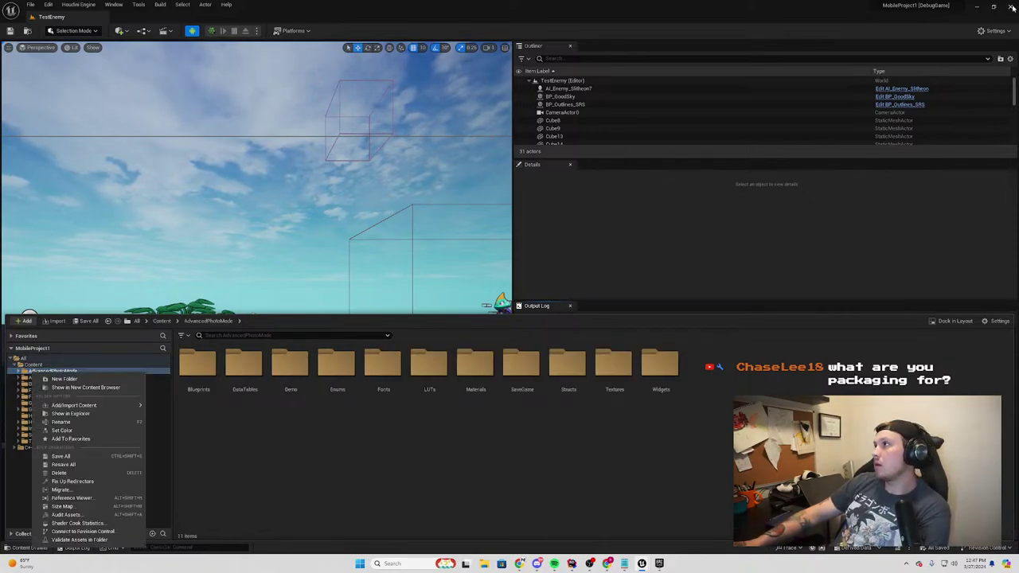
click(530, 563)
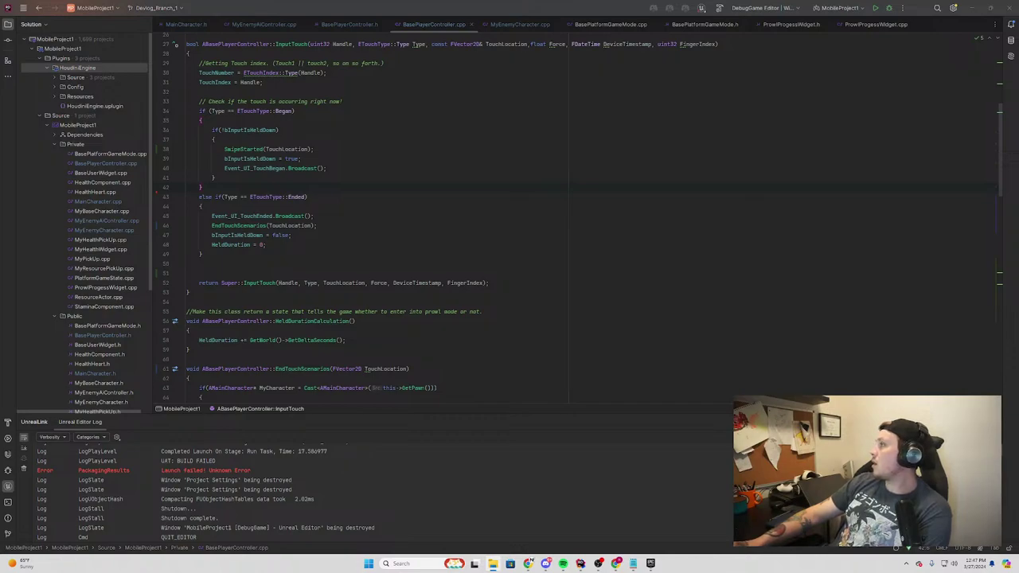
Rebuild MobileProject1 in DebugGame Editor from Rider's Debug button to relaunch the editor
click(891, 8)
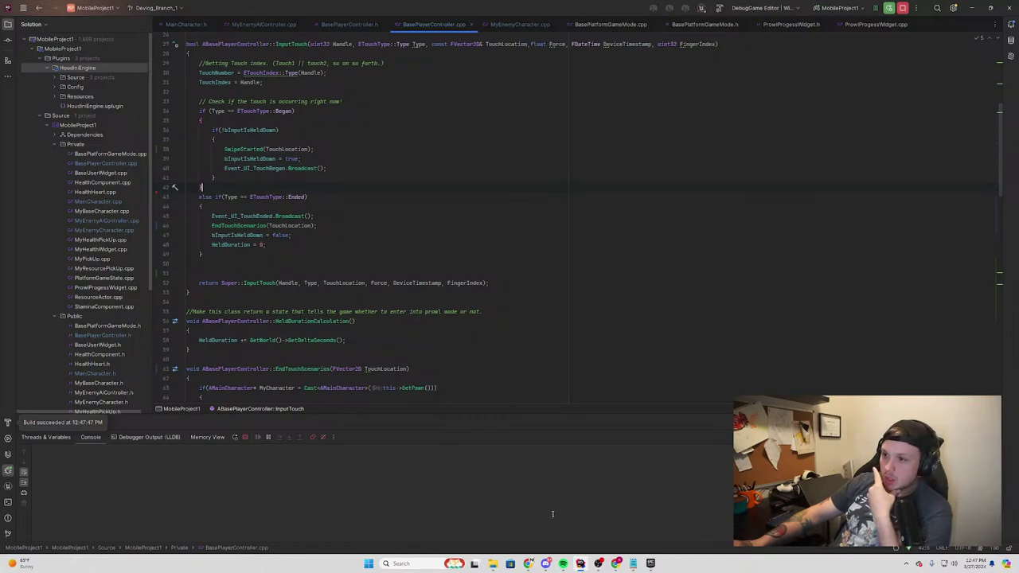
mouse_move(526, 567)
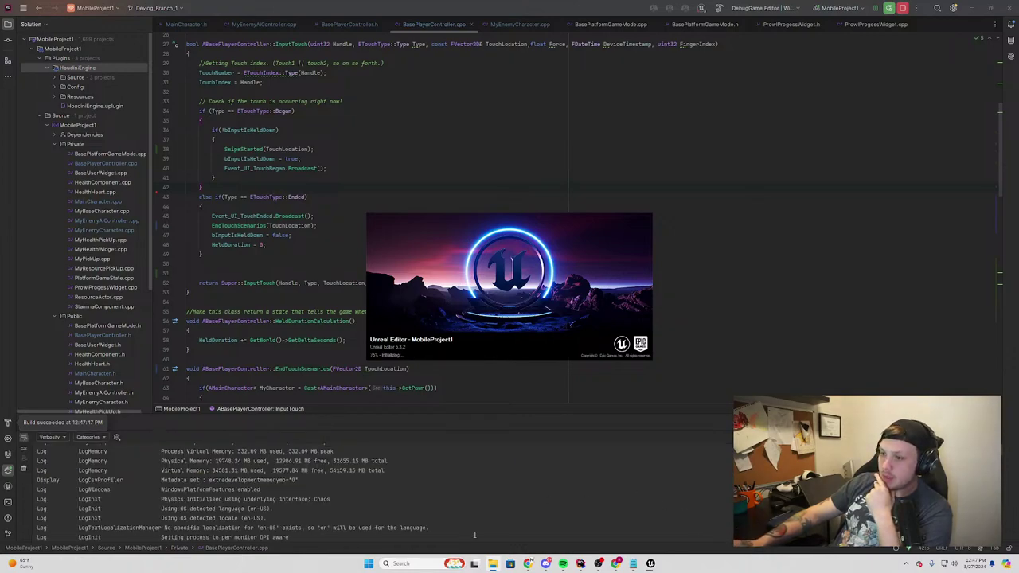
click(410, 564)
Search Windows for %appdata%, then bring up the Run dialog through a 'run' search
text(%)
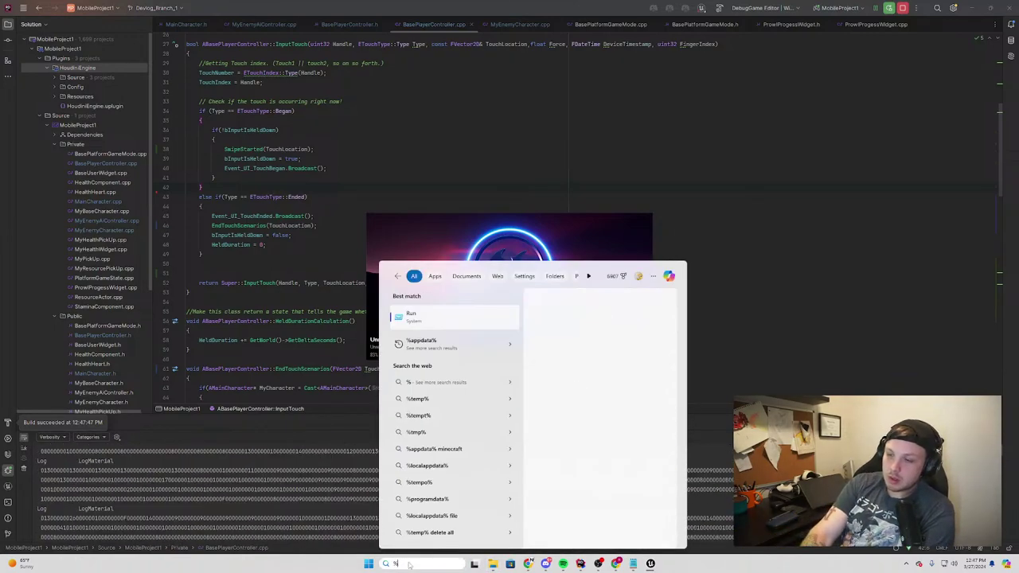
text(aoppdata%)
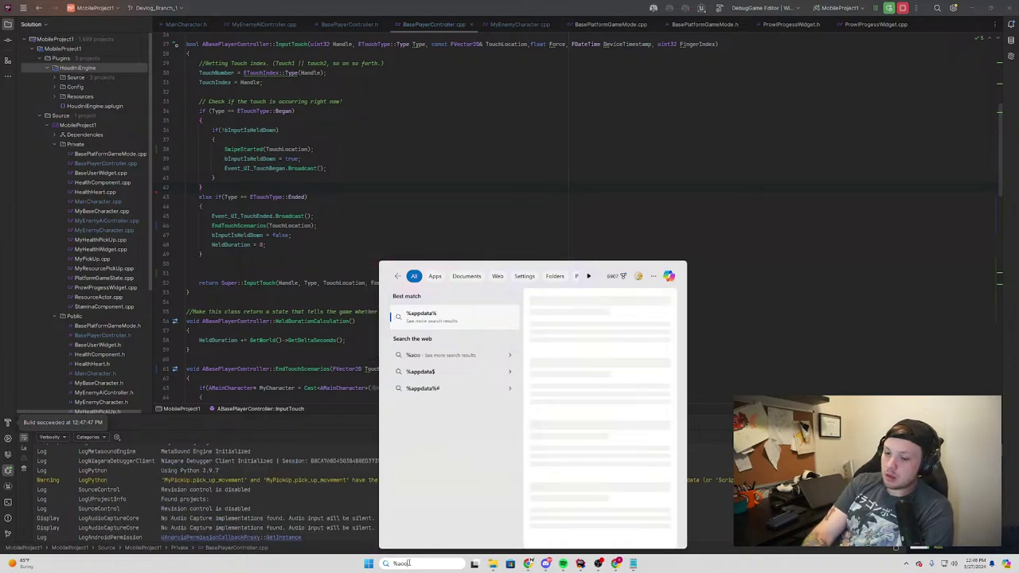
key(Return)
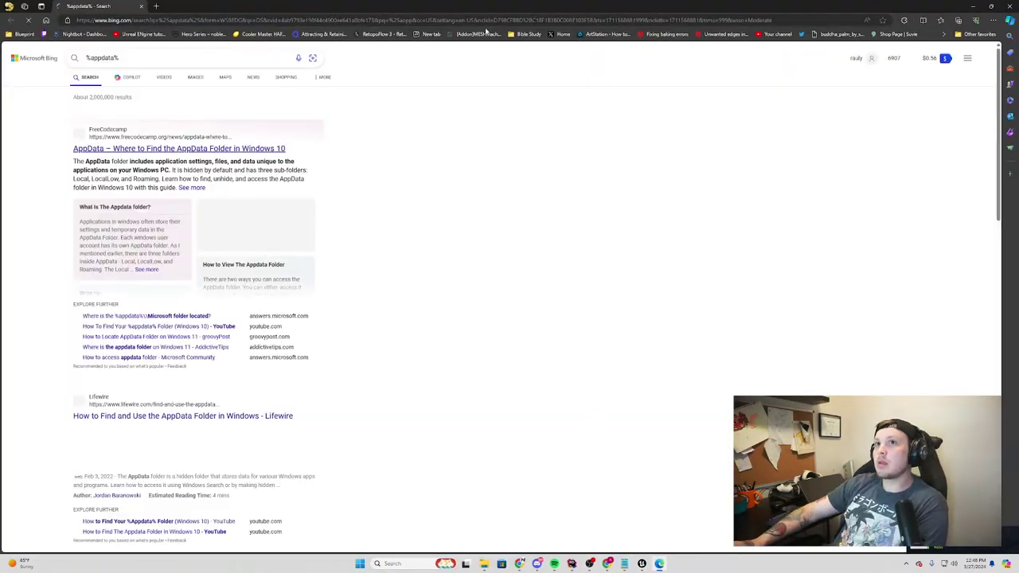
key(alt+Tab)
click(413, 564)
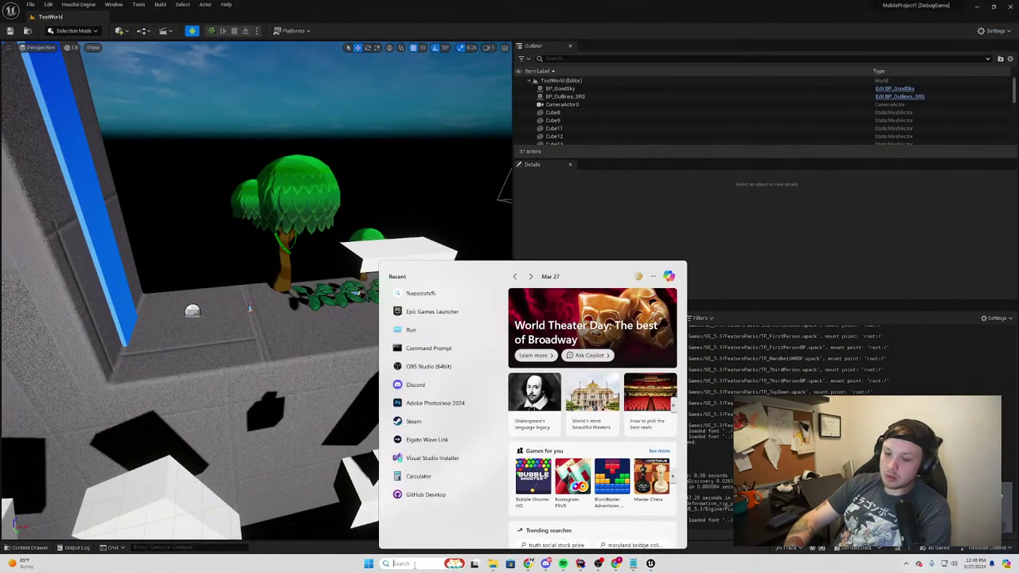
text(run)
key(Return)
key(Return)
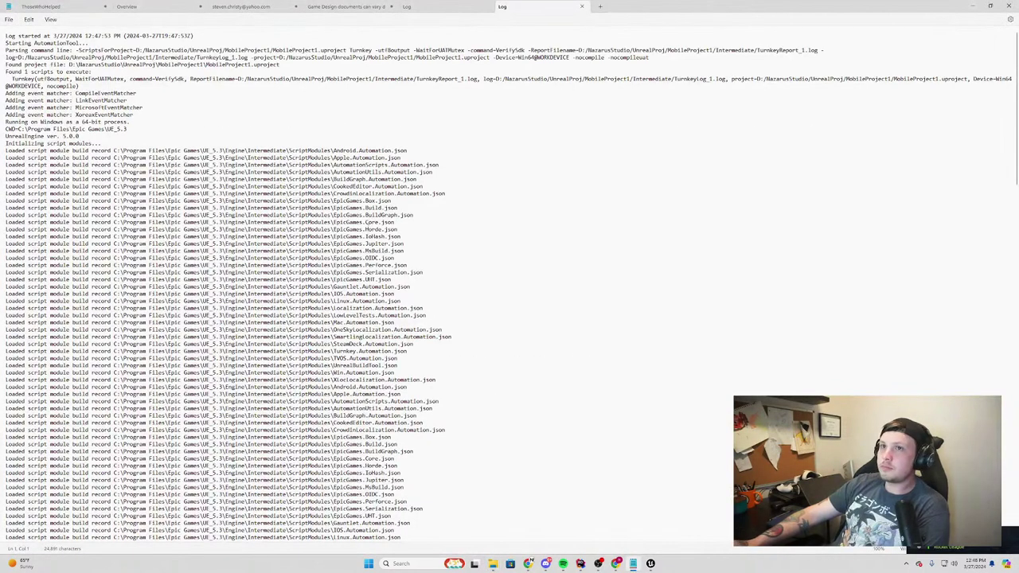
Highlight the Turnkey log's opening lines, then bring the Chrome forum thread back to the front
drag(221, 36, 34, 35)
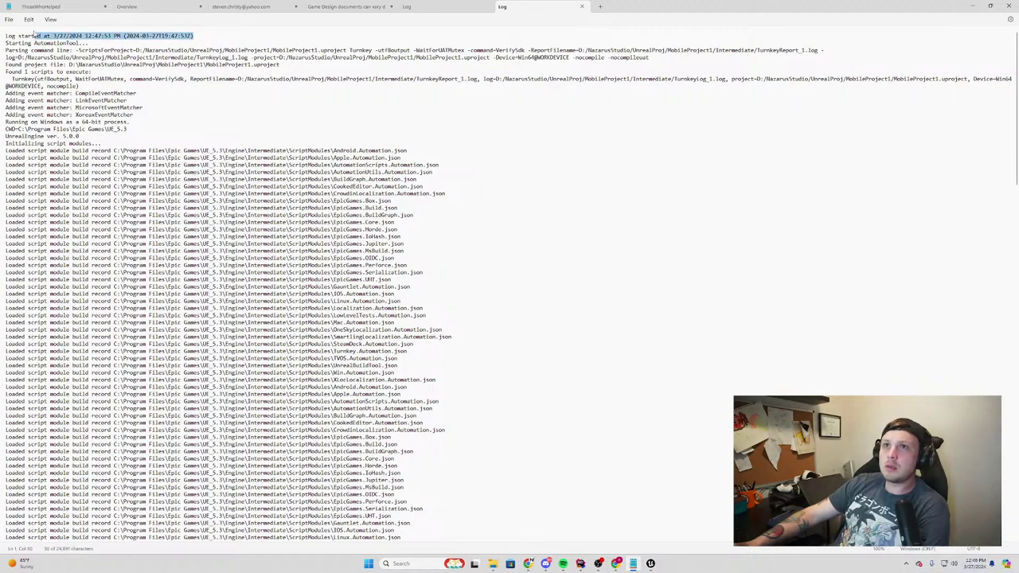
click(37, 70)
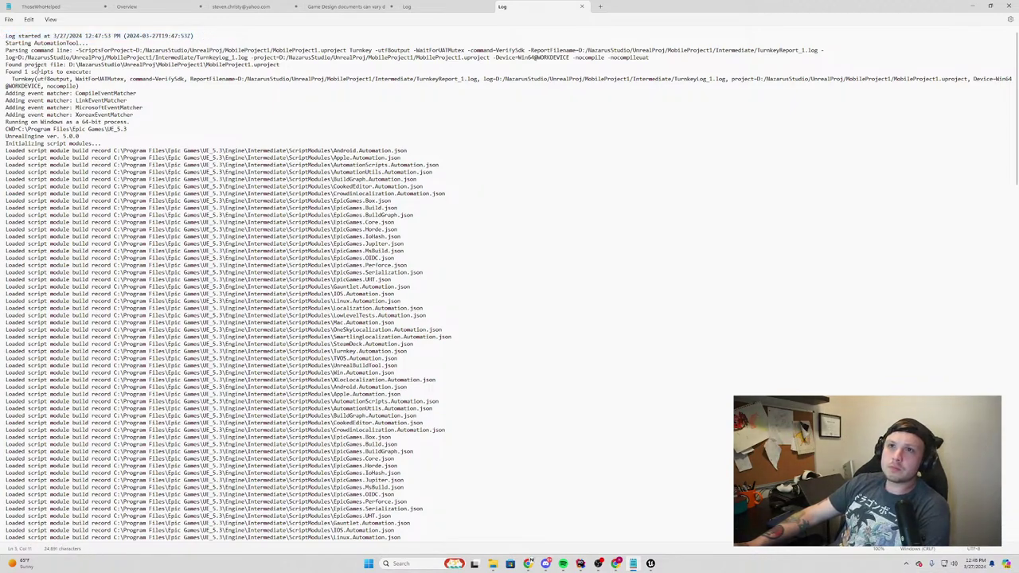
mouse_move(6, 36)
mouse_down()
mouse_move(795, 50)
mouse_move(707, 144)
mouse_up()
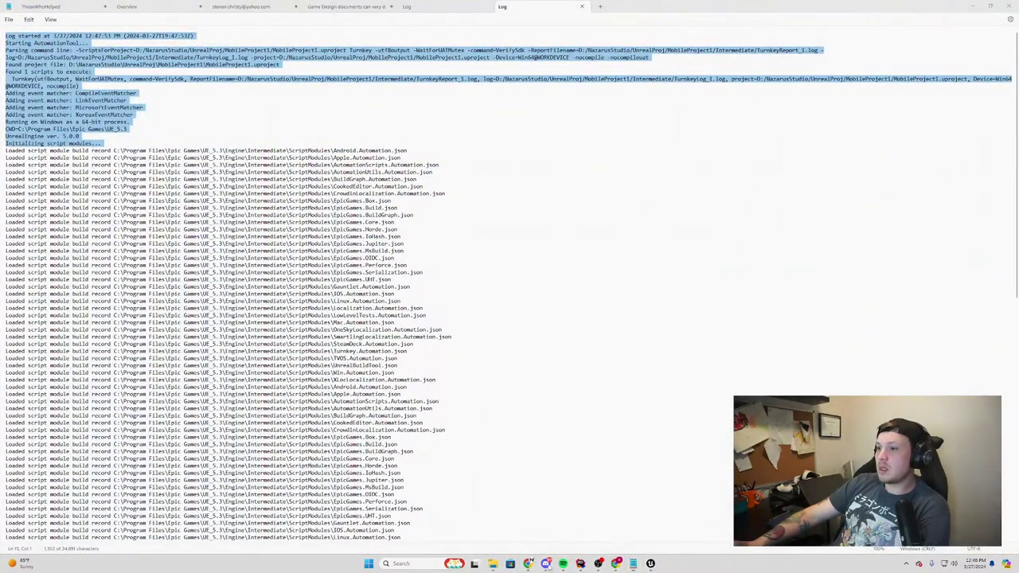
mouse_move(528, 565)
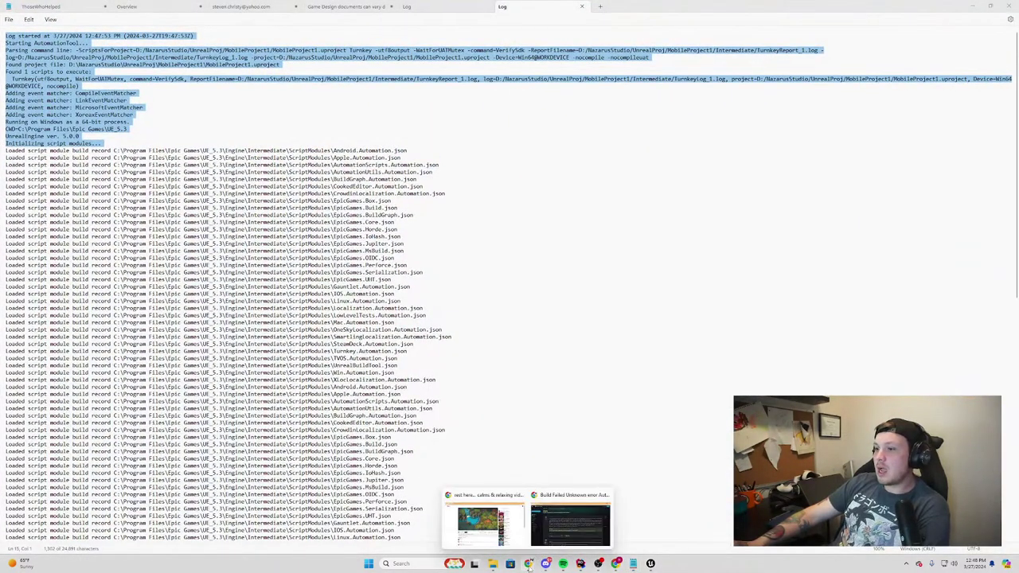
click(590, 530)
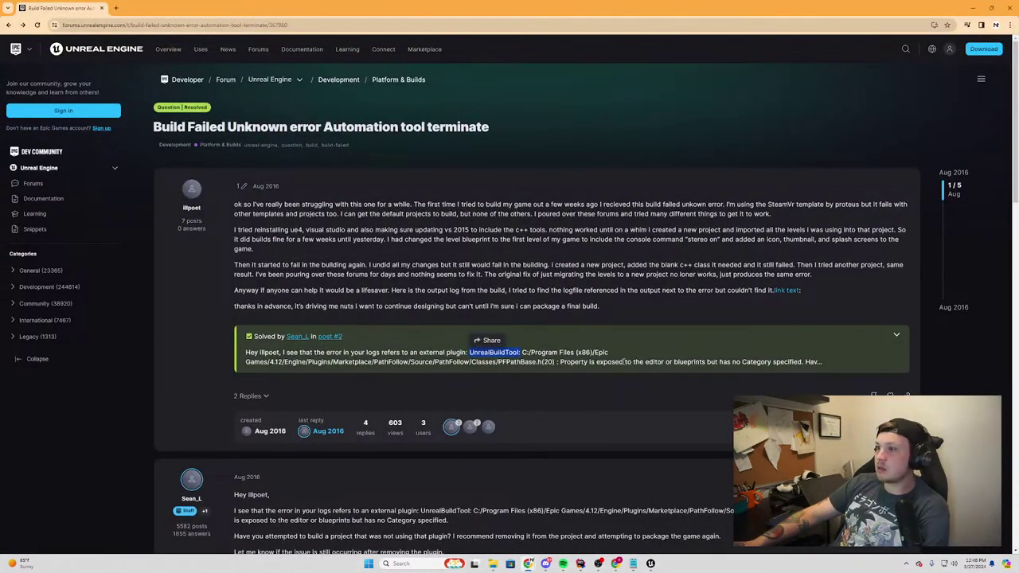
Highlight the answer's external plugin sentence and expand the accepted solution in full
click(609, 354)
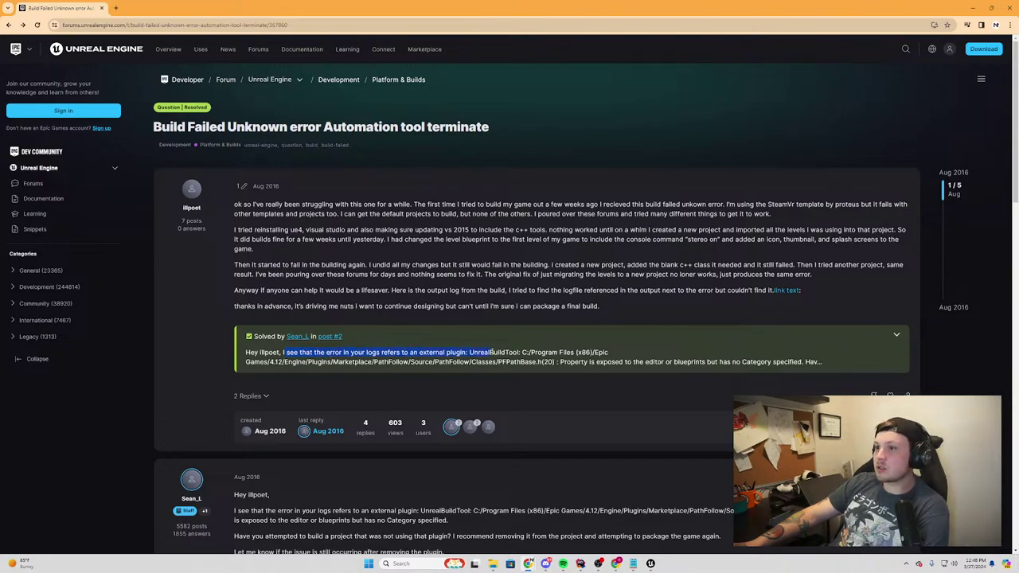
drag(523, 352, 558, 344)
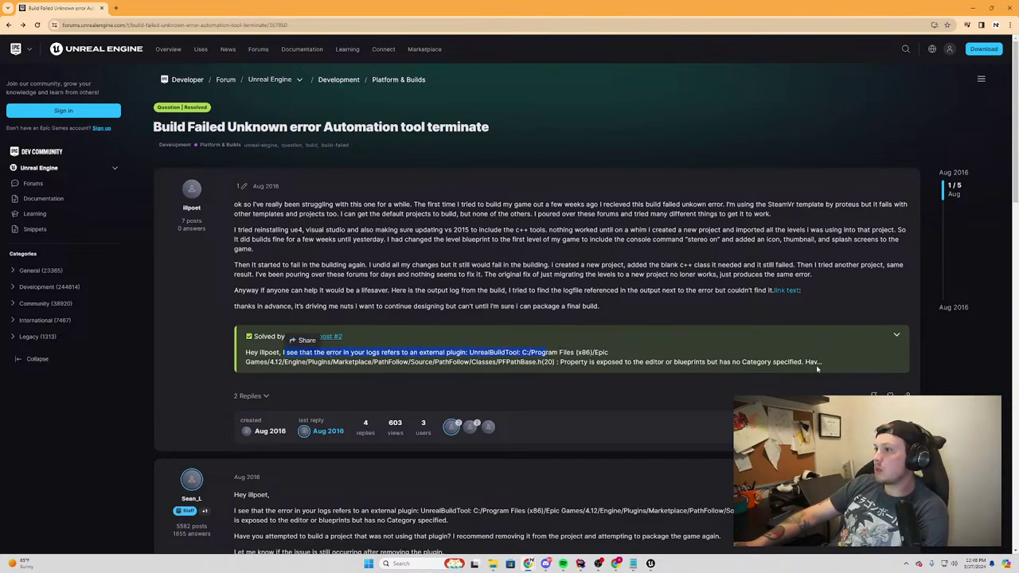
click(897, 335)
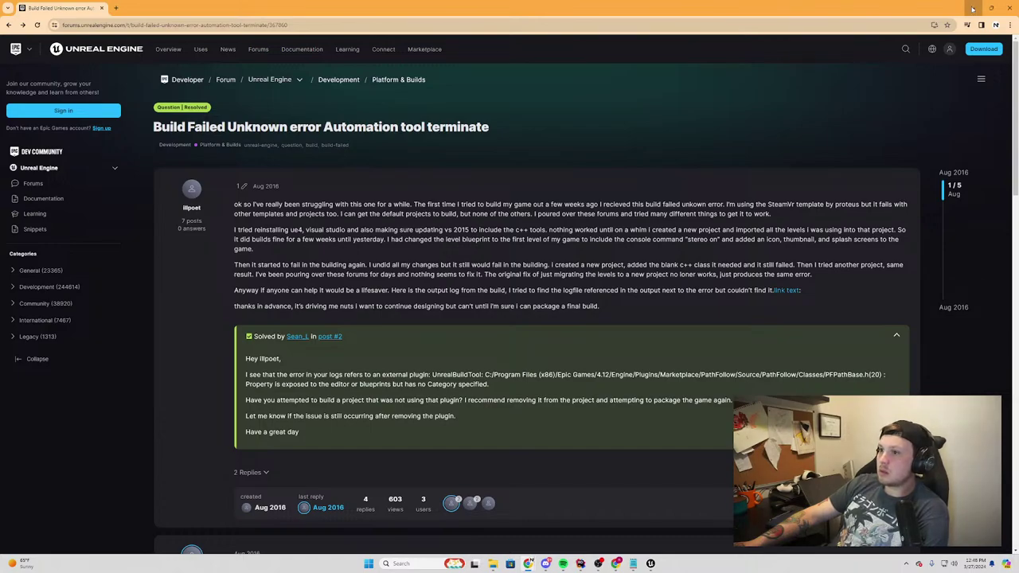
Scroll down the Notepad log and highlight the missing BuildConfiguration.xml and SDK lines
click(972, 9)
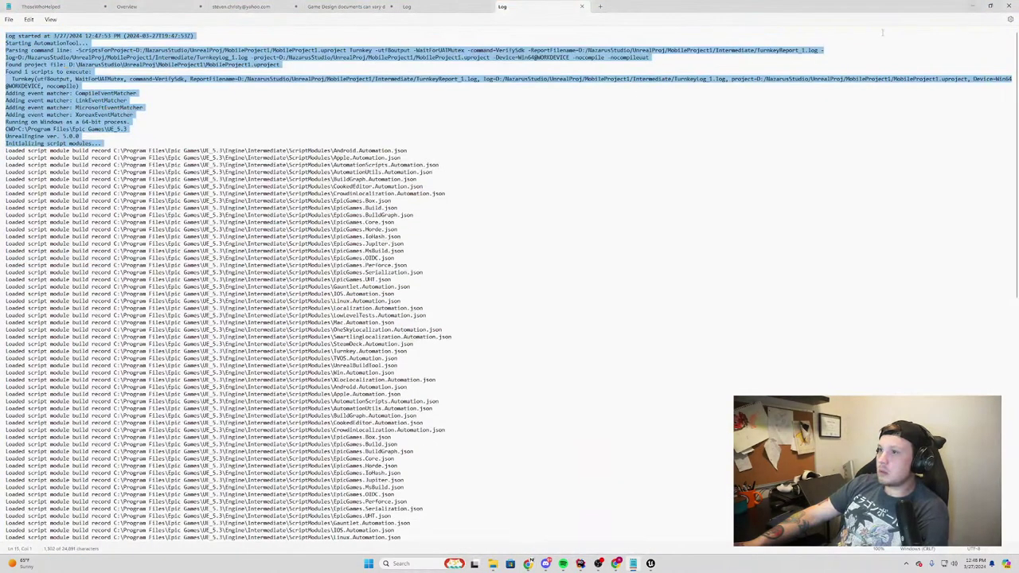
click(122, 136)
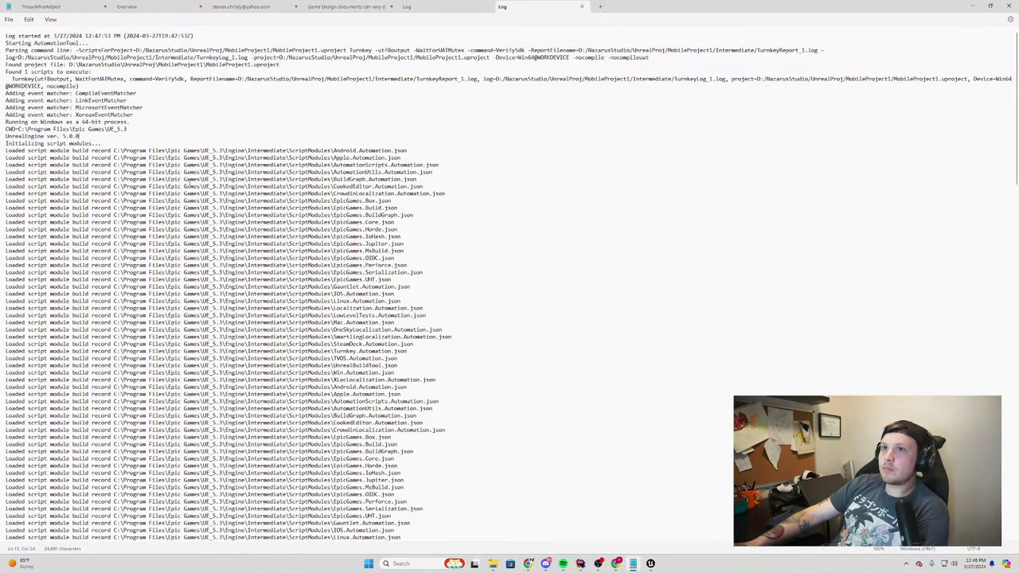
scroll(183, 185, down, 5)
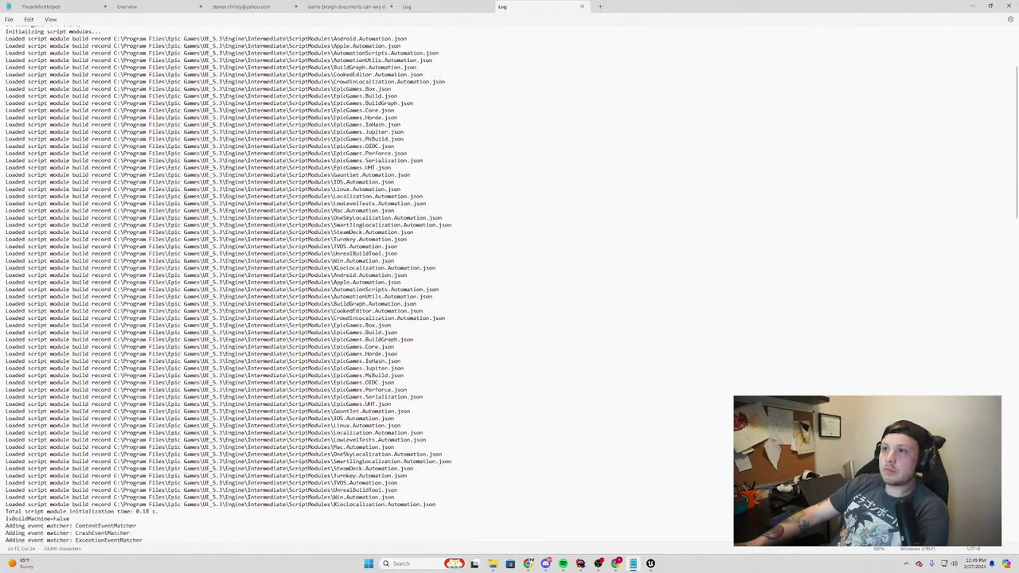
scroll(183, 199, down, 3)
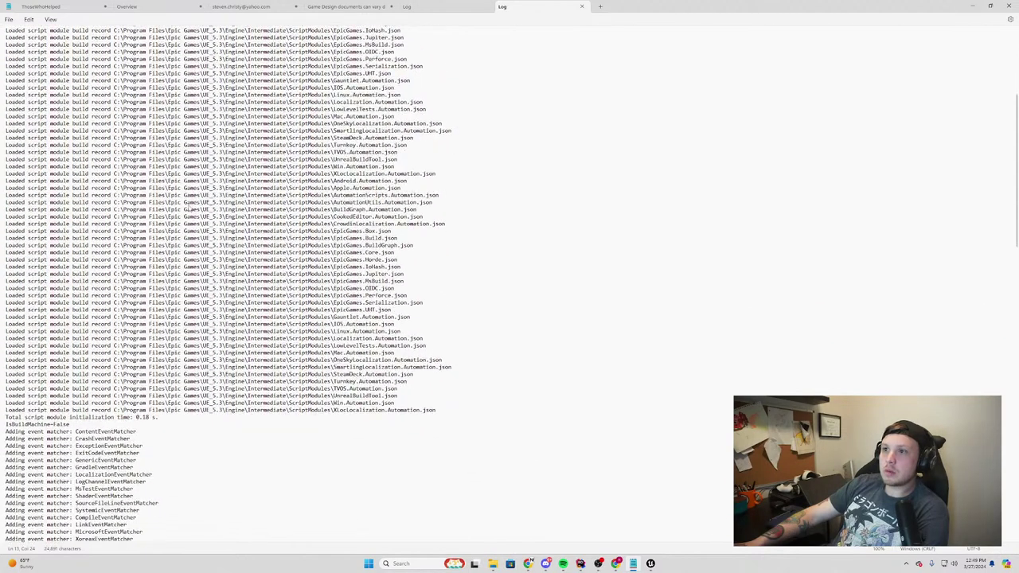
scroll(183, 199, down, 3)
scroll(184, 203, down, 3)
scroll(185, 205, down, 2)
scroll(185, 207, down, 2)
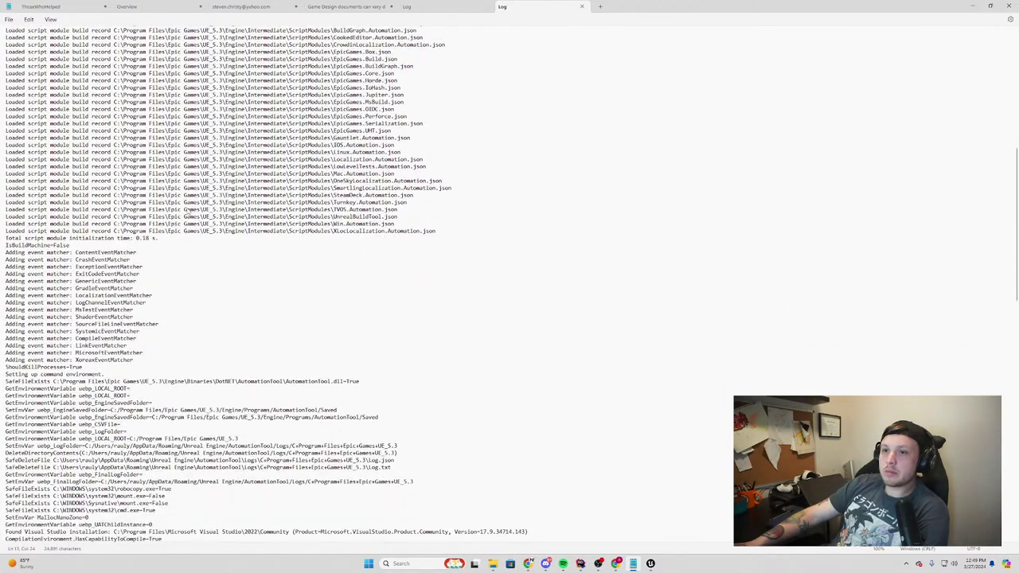
scroll(185, 209, down, 3)
scroll(184, 211, down, 2)
scroll(184, 213, down, 2)
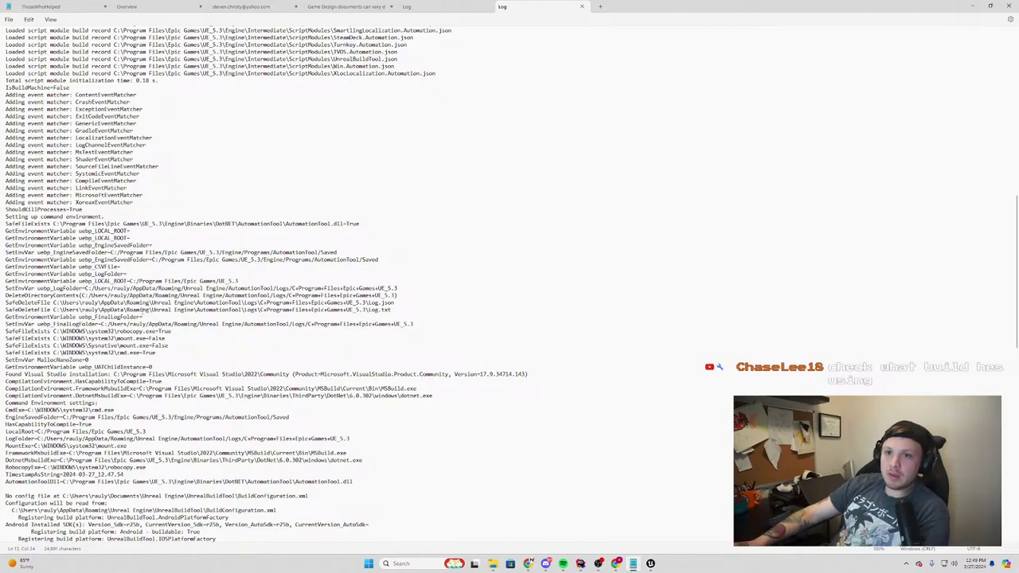
scroll(130, 381, down, 2)
scroll(130, 381, down, 1)
scroll(129, 378, down, 2)
scroll(128, 374, down, 1)
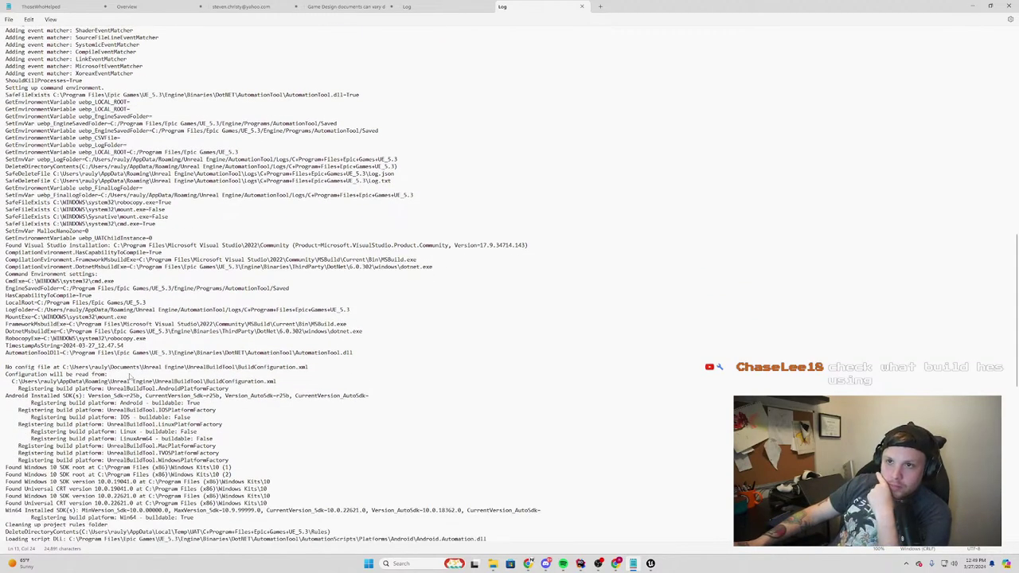
scroll(127, 372, down, 1)
scroll(129, 372, down, 2)
scroll(129, 371, down, 3)
scroll(130, 371, down, 3)
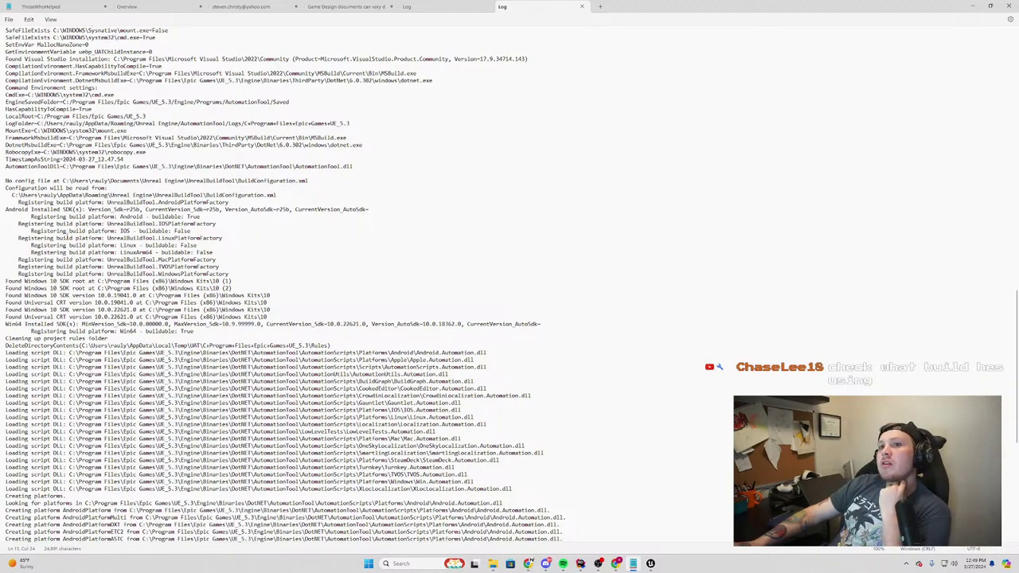
drag(307, 181, 5, 182)
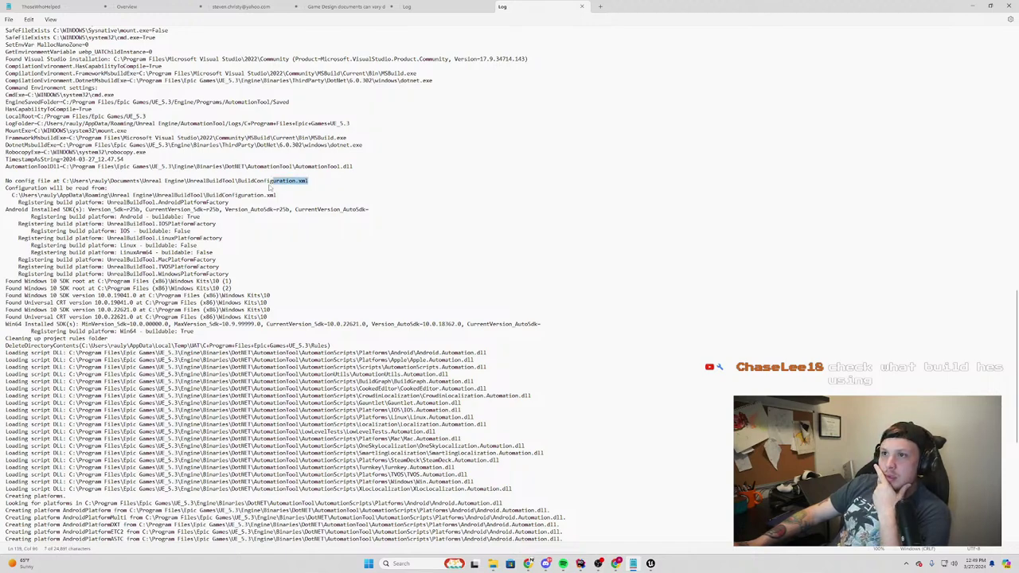
mouse_move(308, 181)
mouse_down()
mouse_move(45, 304)
mouse_move(258, 322)
mouse_move(257, 346)
mouse_up()
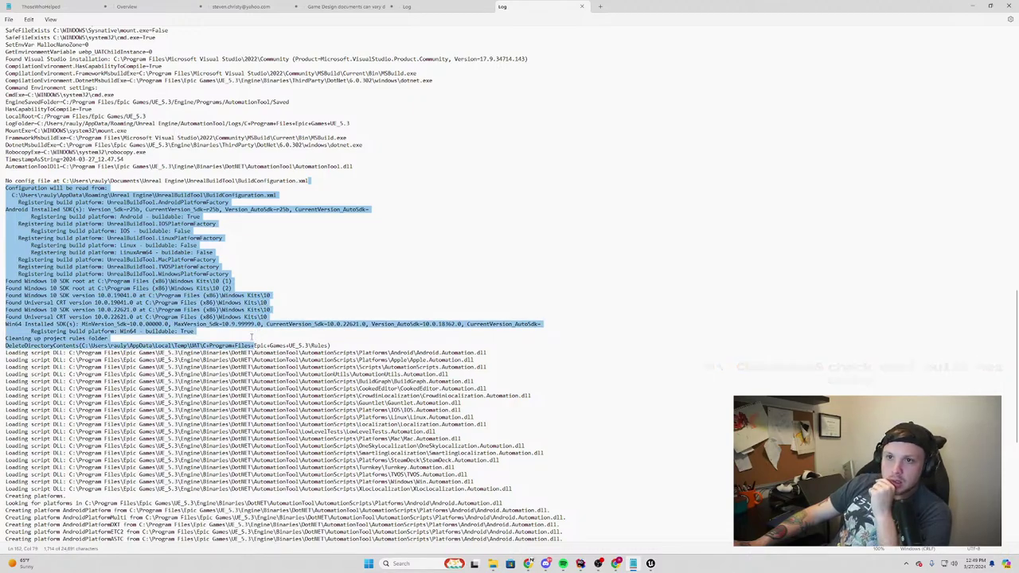
Highlight the log's final lines through ExitCode=0 (Success), then minimize Notepad
scroll(252, 337, down, 8)
scroll(252, 330, down, 1)
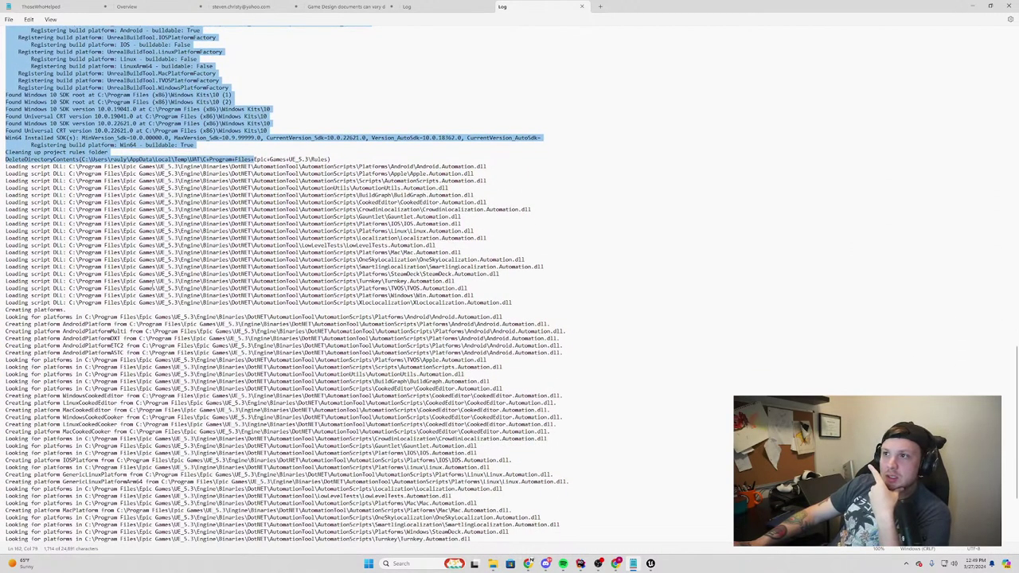
scroll(159, 300, down, 3)
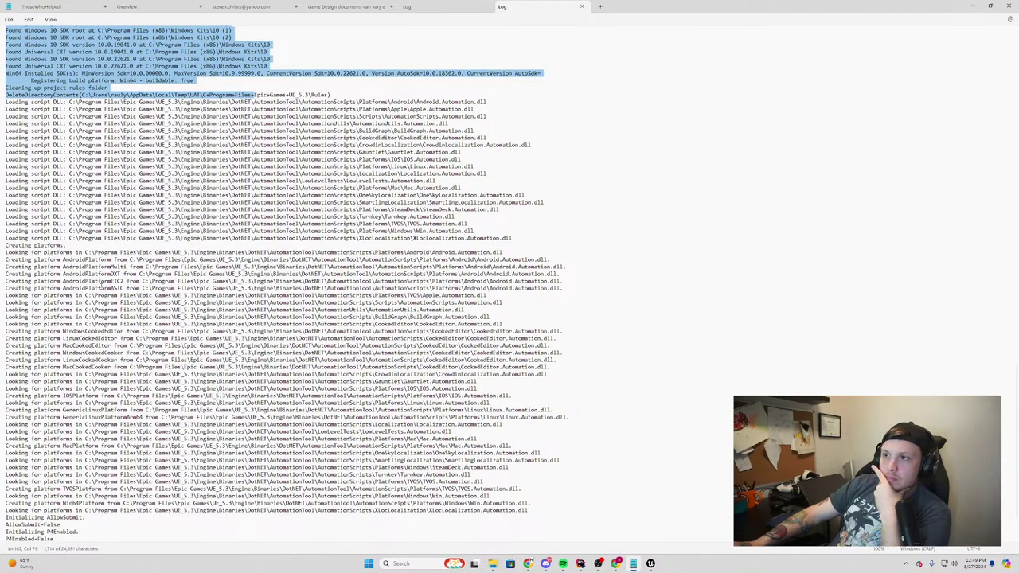
scroll(287, 287, down, 2)
scroll(287, 287, down, 1)
click(320, 467)
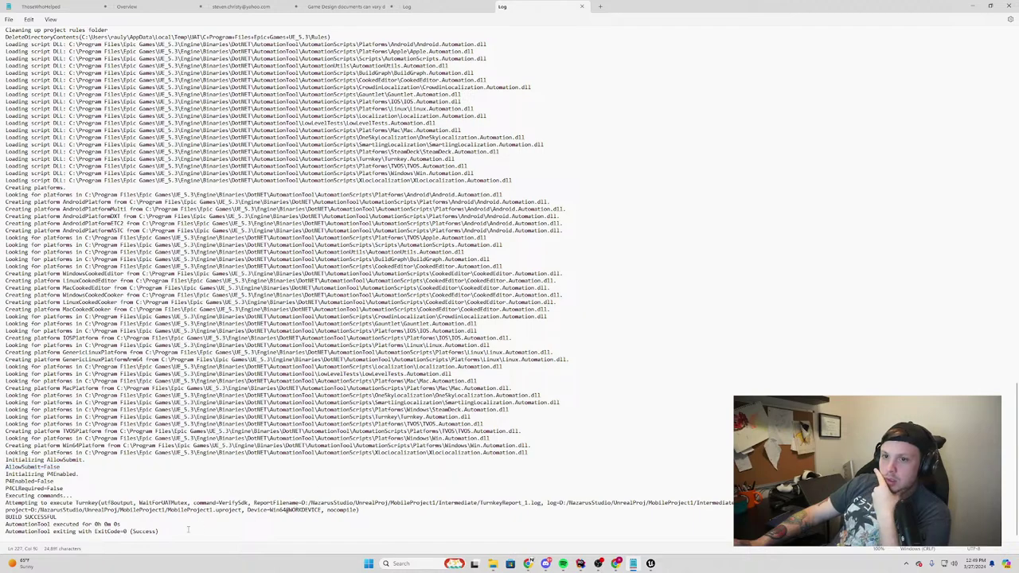
drag(188, 530, 16, 347)
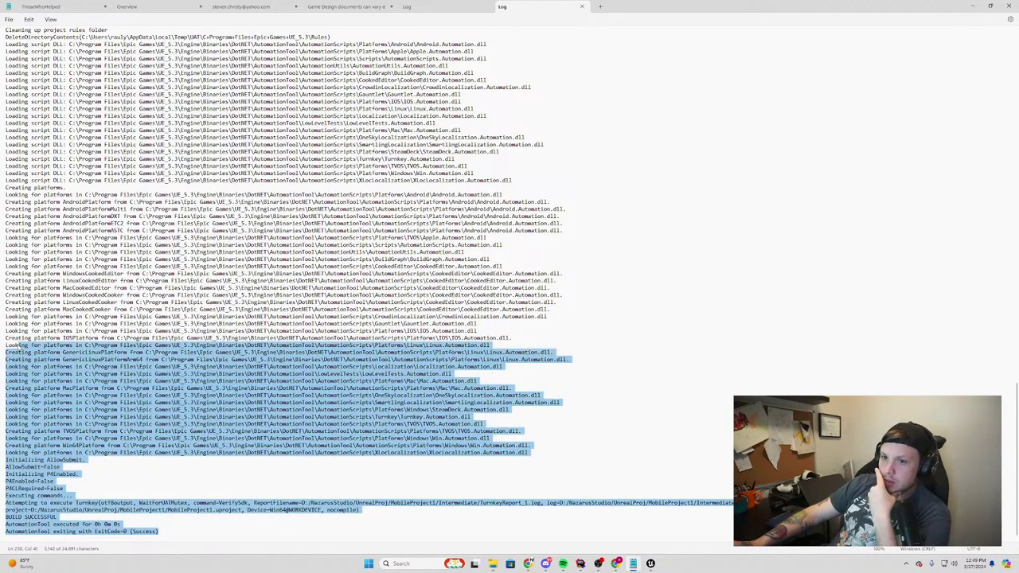
scroll(16, 346, up, 5)
scroll(17, 347, up, 5)
scroll(17, 346, up, 5)
scroll(17, 346, up, 5)
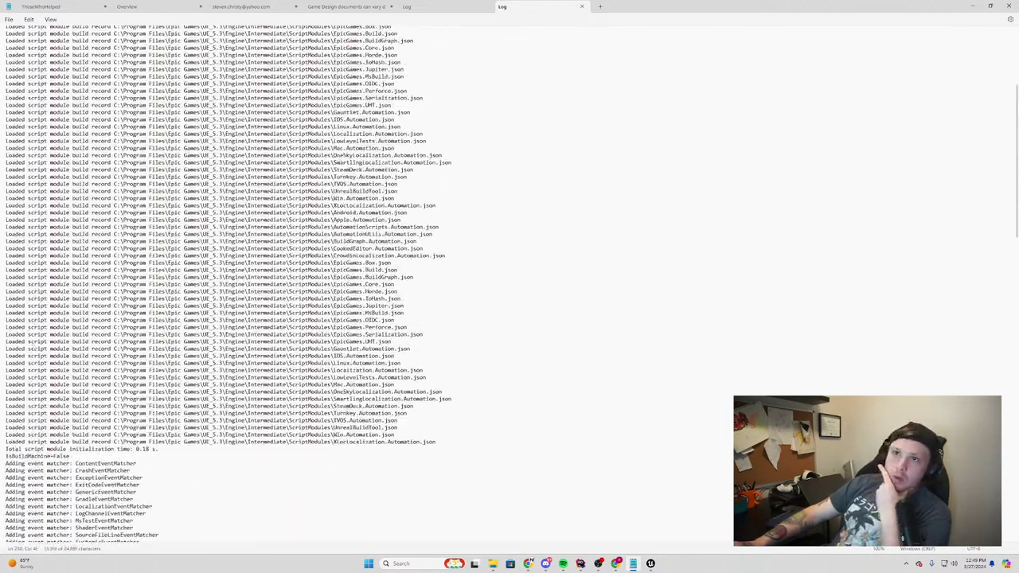
scroll(16, 347, up, 3)
scroll(17, 346, down, 5)
scroll(17, 346, down, 10)
scroll(17, 346, down, 5)
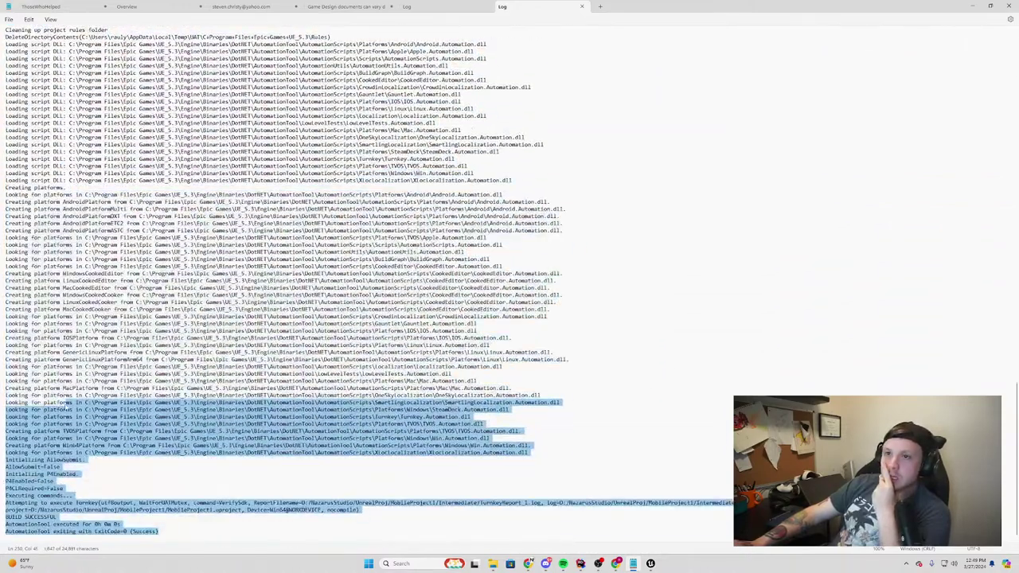
click(111, 474)
click(969, 6)
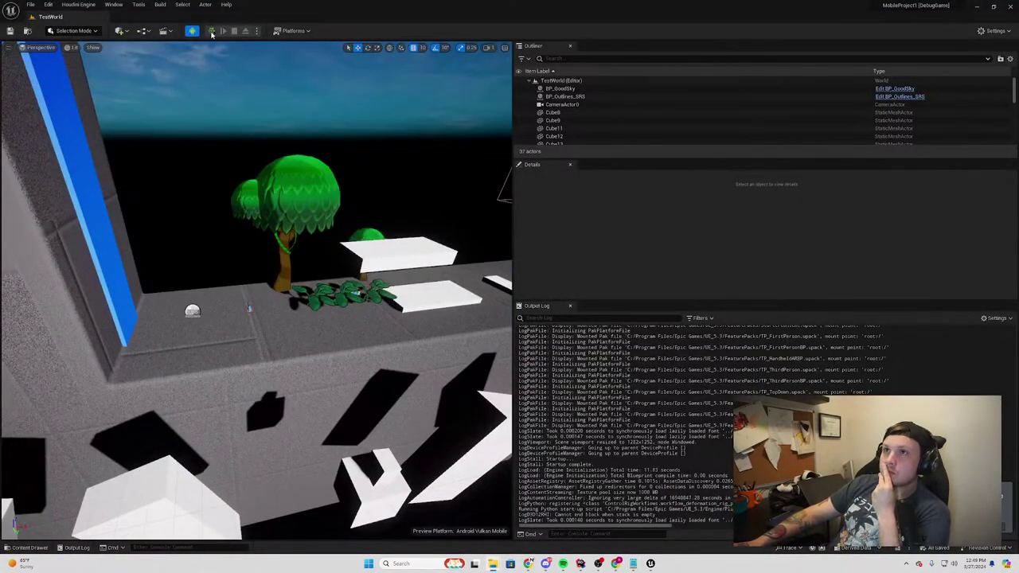
Play the level in the selected viewport, walk with D and A, stop, then launch on WORKDEVICE
click(257, 33)
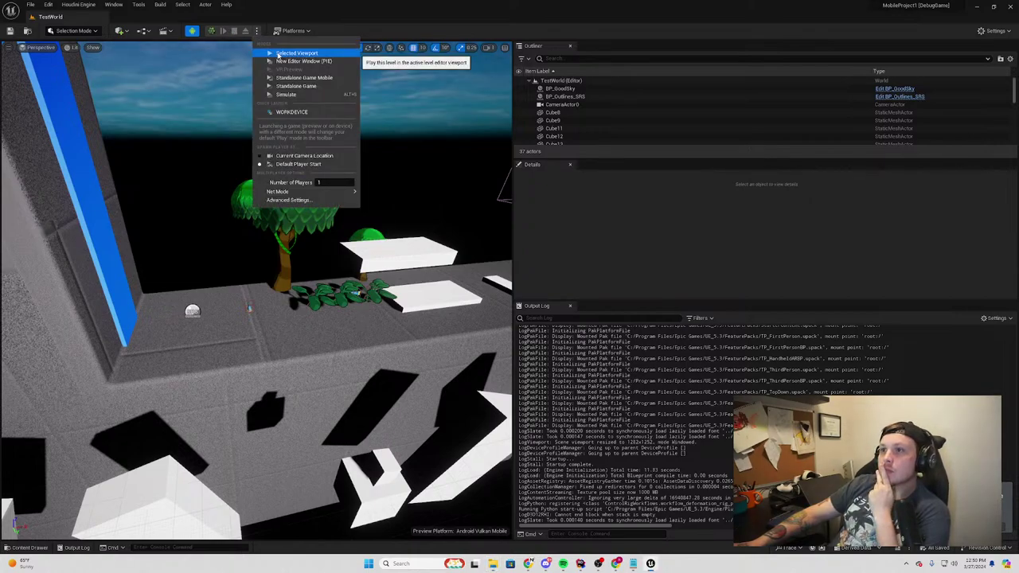
click(295, 54)
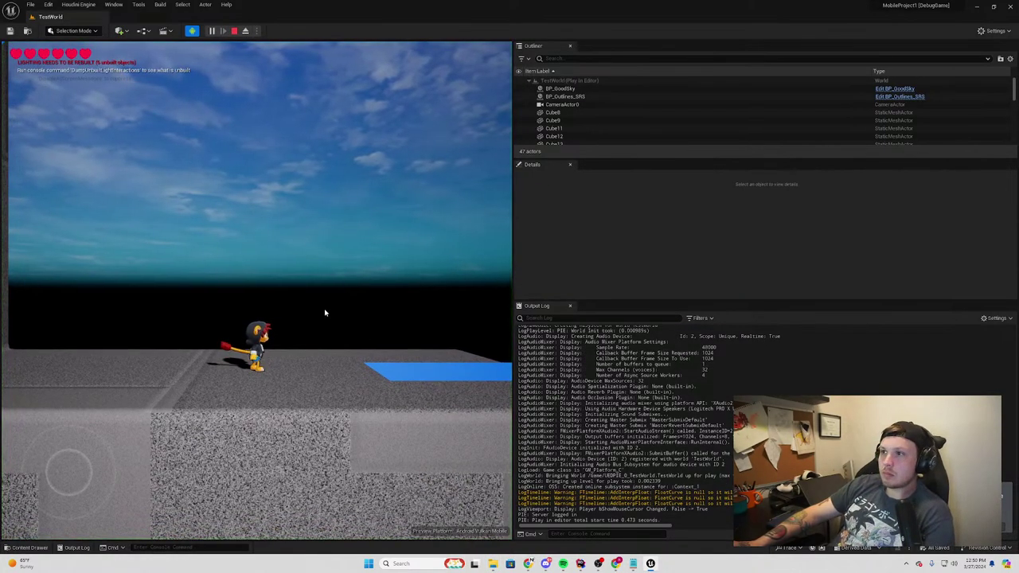
key(d)
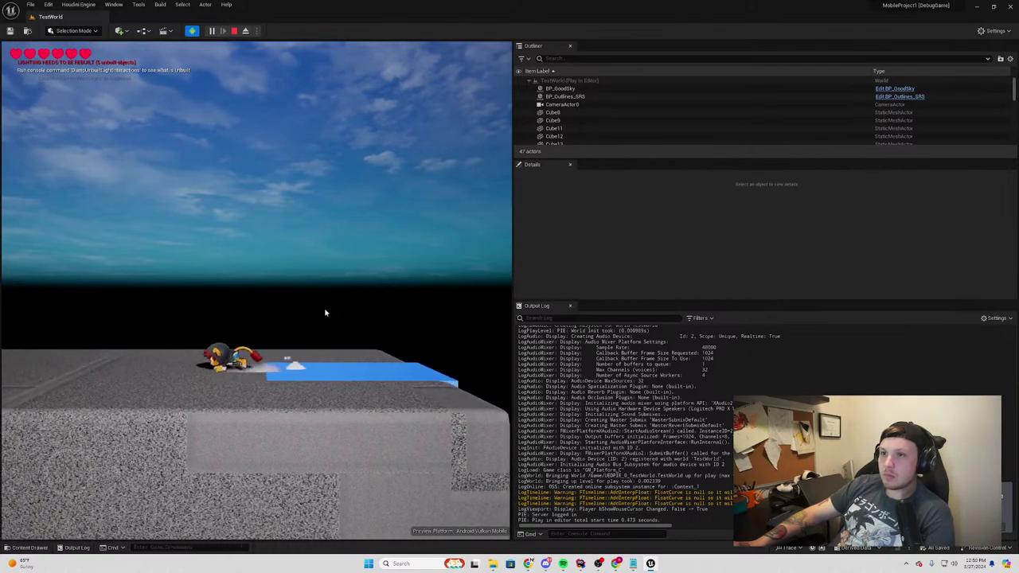
key(a)
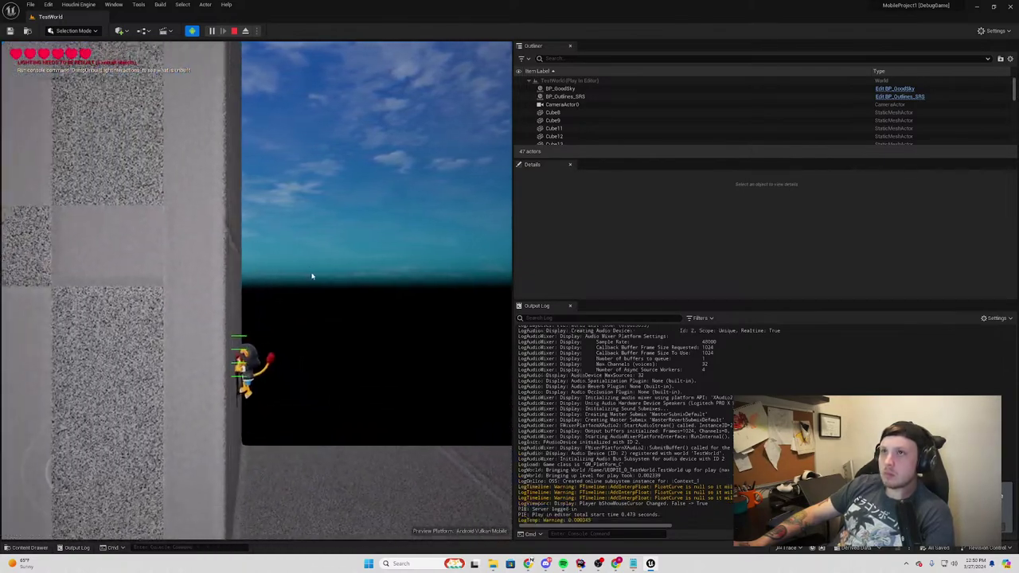
click(234, 30)
click(257, 32)
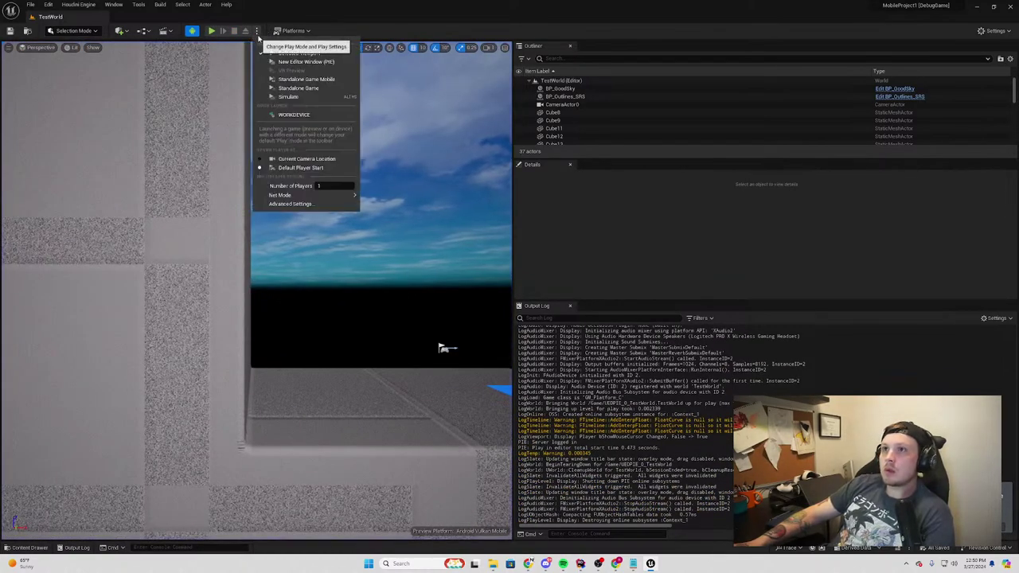
click(294, 117)
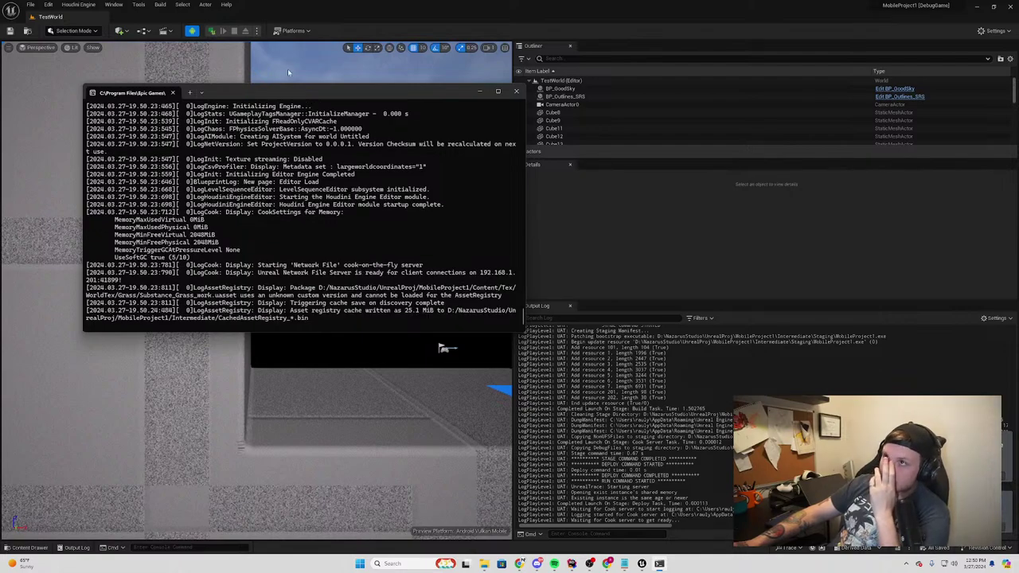
Look through the target platforms list, dismiss it, and allow the game through the Windows firewall
click(306, 30)
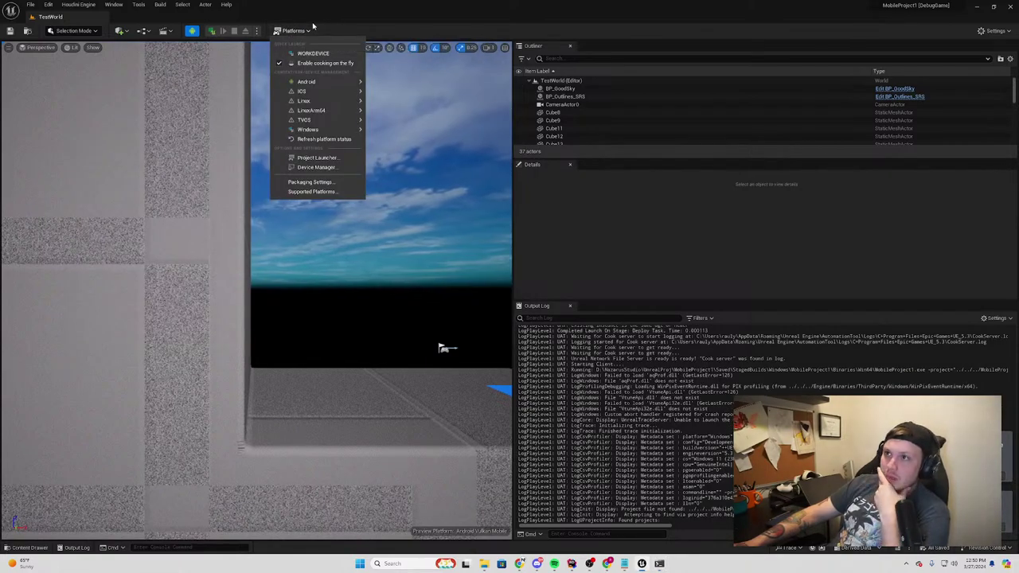
mouse_move(323, 103)
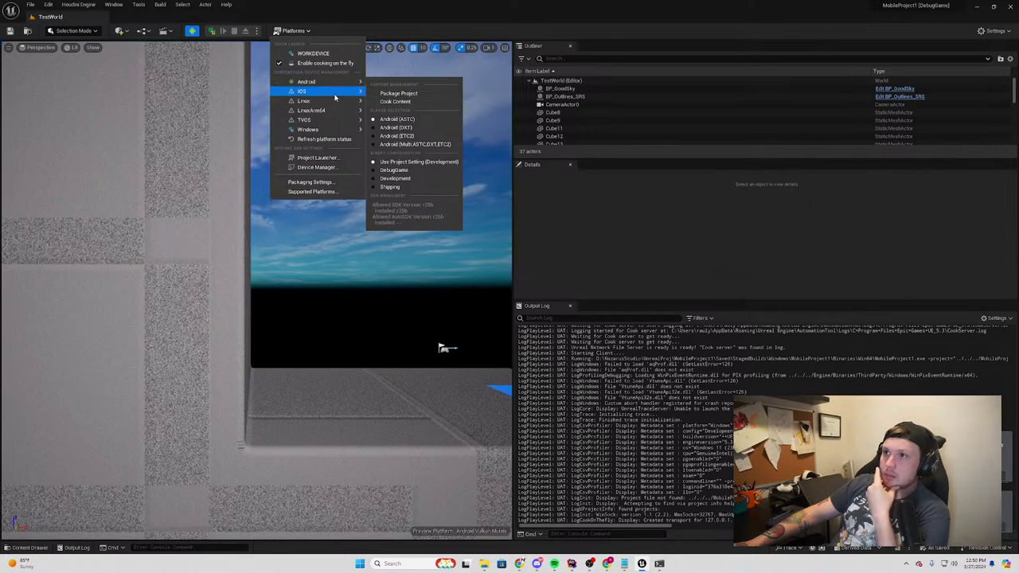
mouse_move(316, 130)
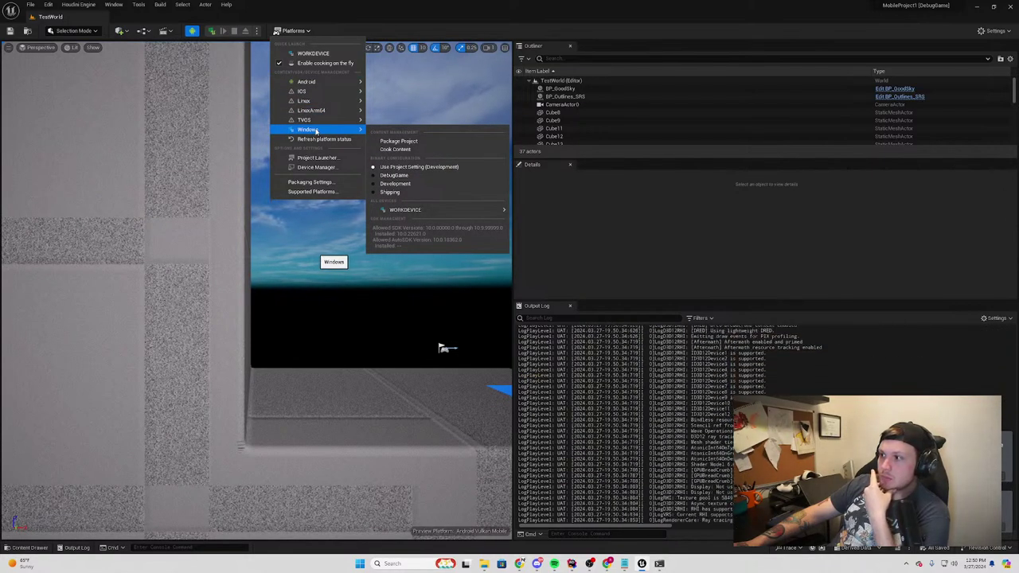
click(737, 293)
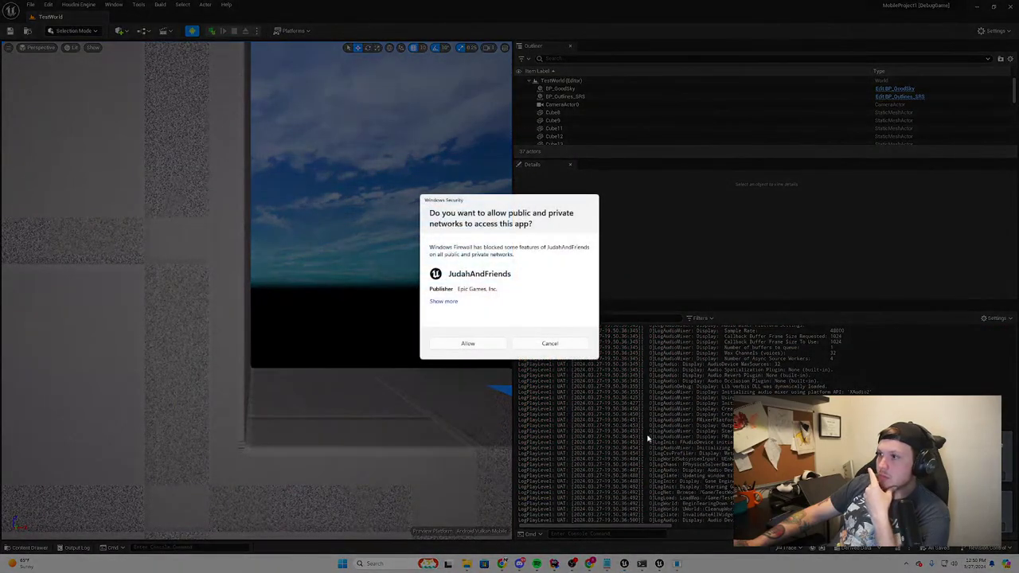
click(468, 344)
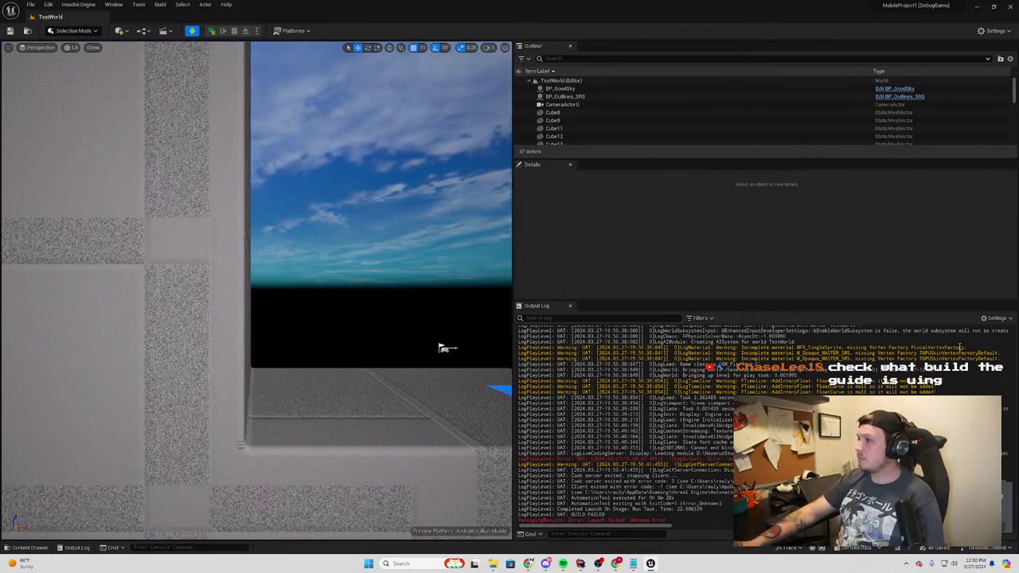
Select the MFX_SingleSprite name in the incomplete-material warning and open the Content Drawer with Ctrl+Space
drag(1001, 359, 497, 351)
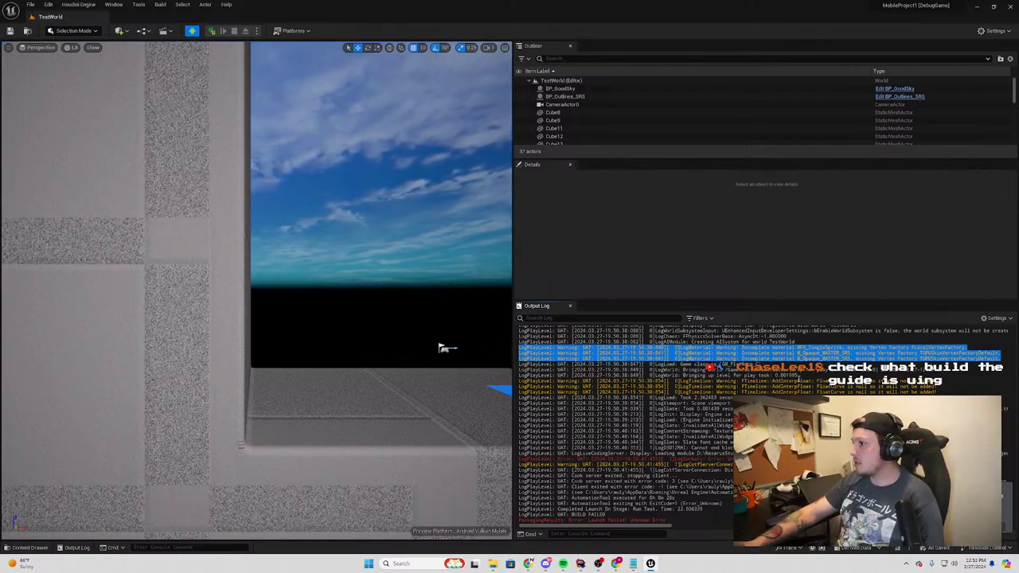
click(444, 393)
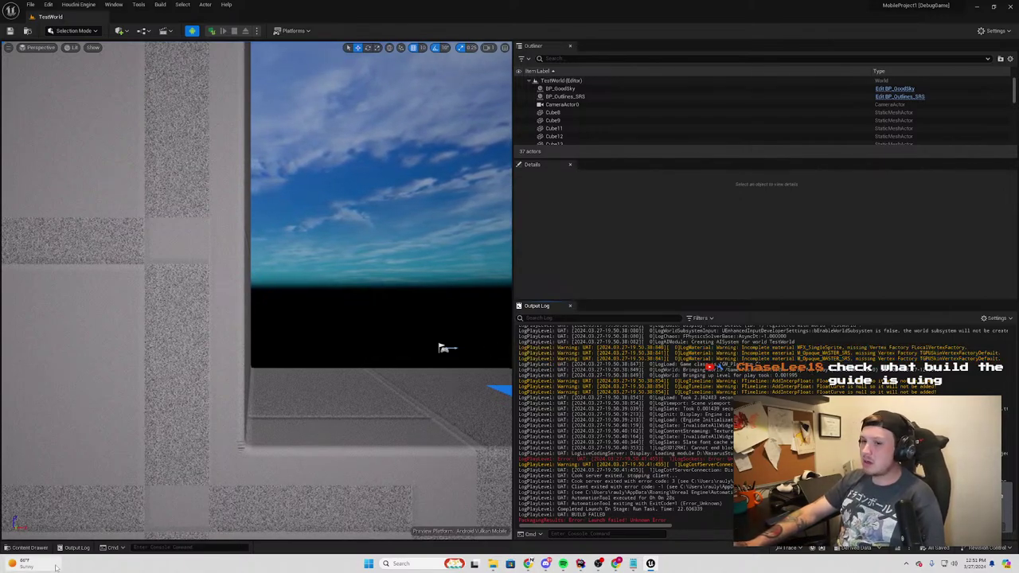
click(24, 547)
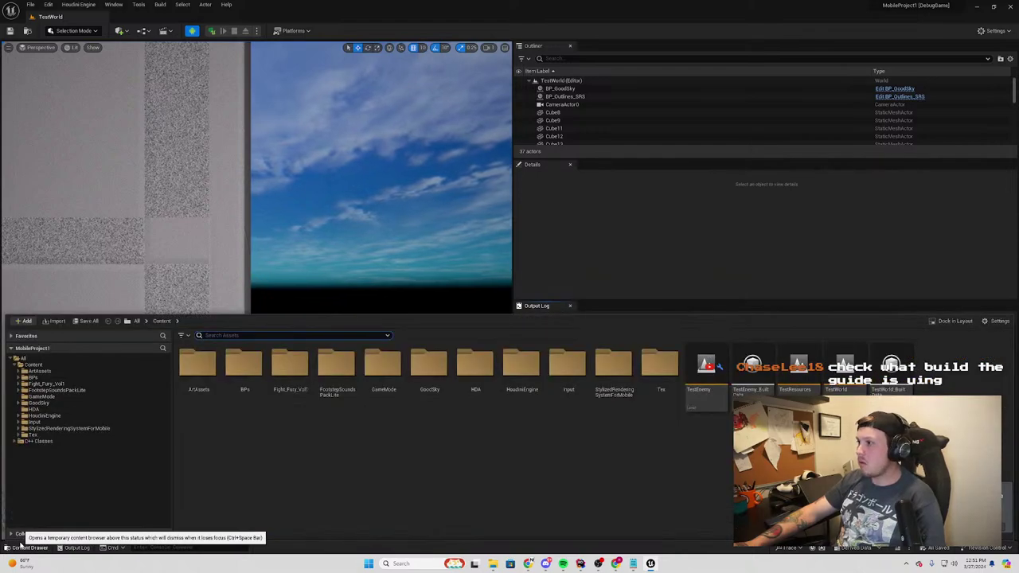
click(24, 548)
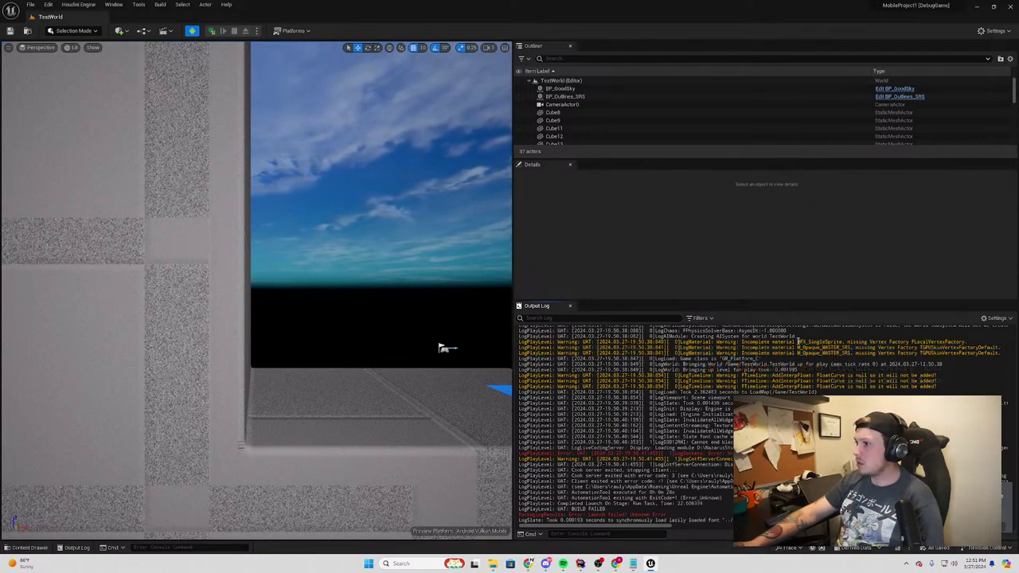
drag(808, 343, 850, 359)
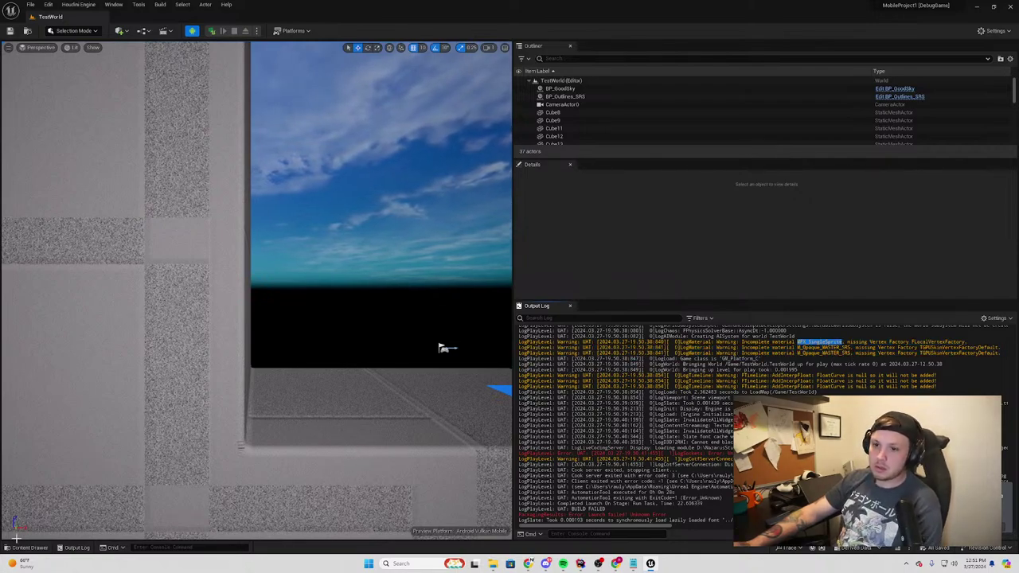
key(ctrl+space)
Search for MFX_SingleSprite, open it in the Material Editor, and inspect its Texture Sample node
text(MFX_SingleSprite)
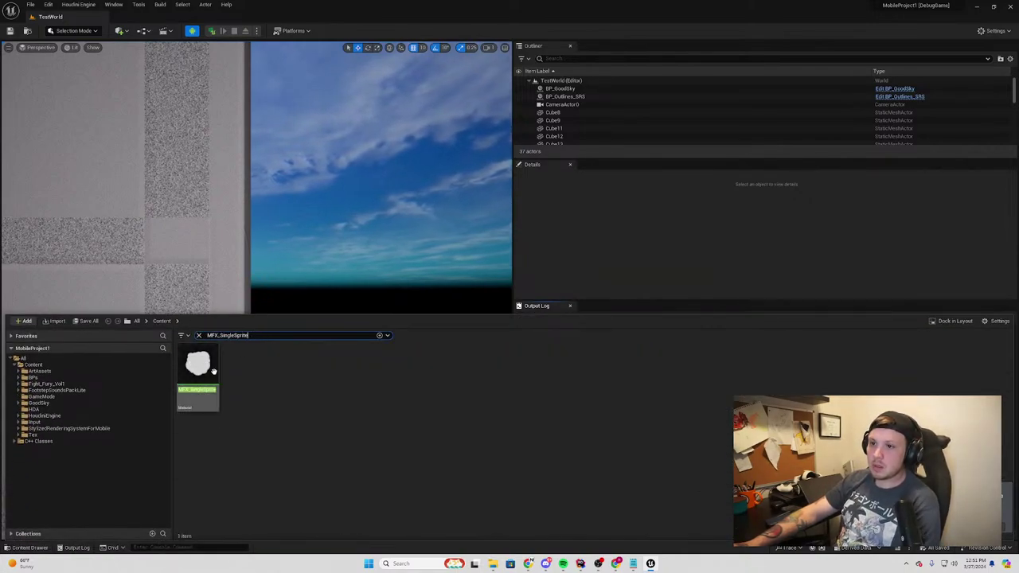
click(206, 363)
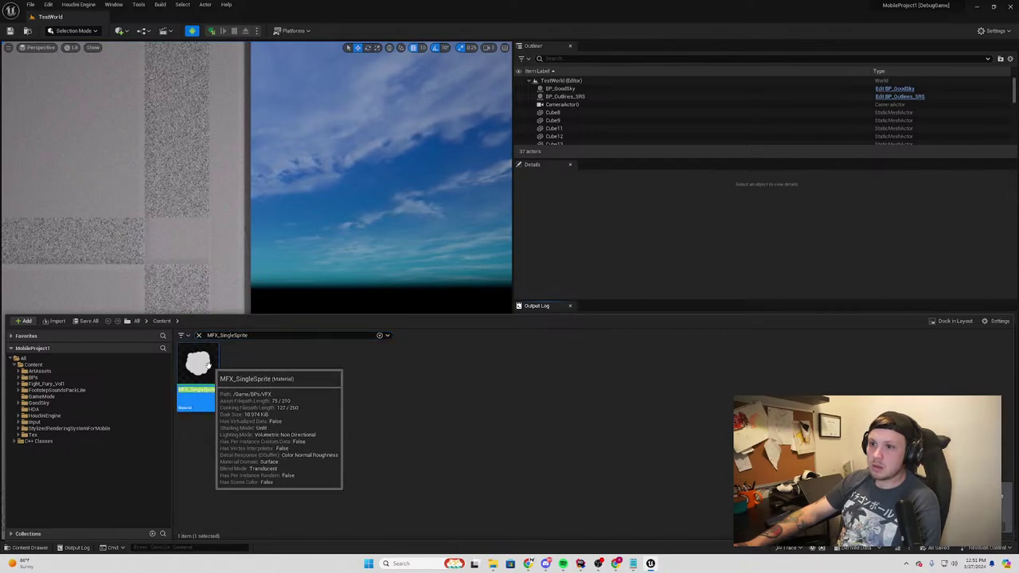
double_click(206, 363)
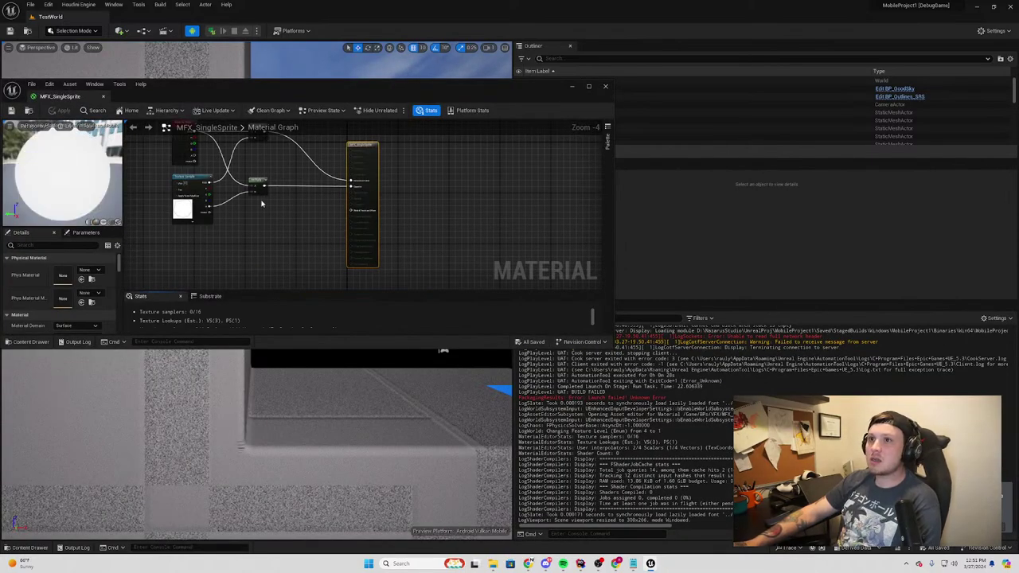
click(314, 207)
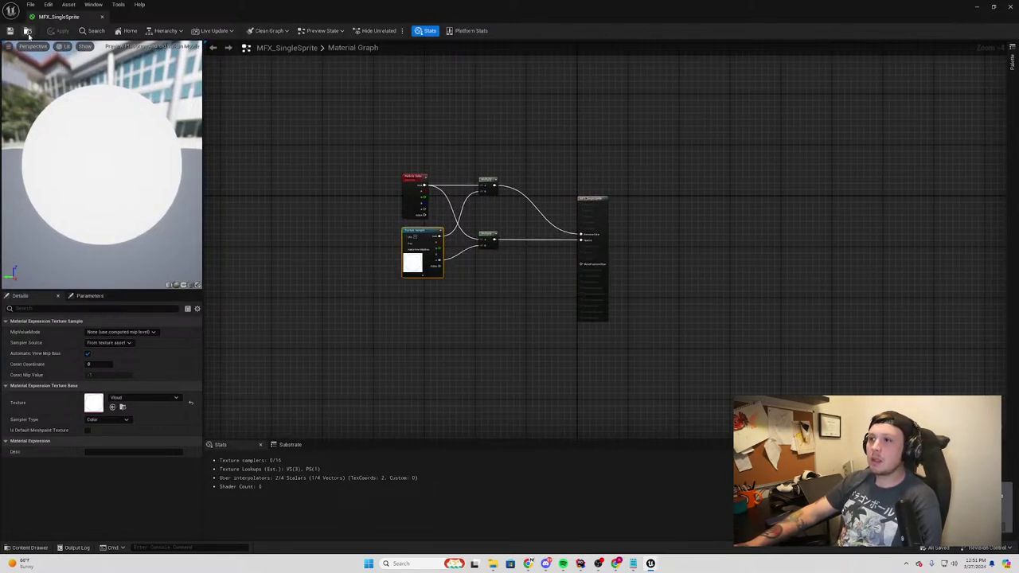
scroll(548, 199, up, 4)
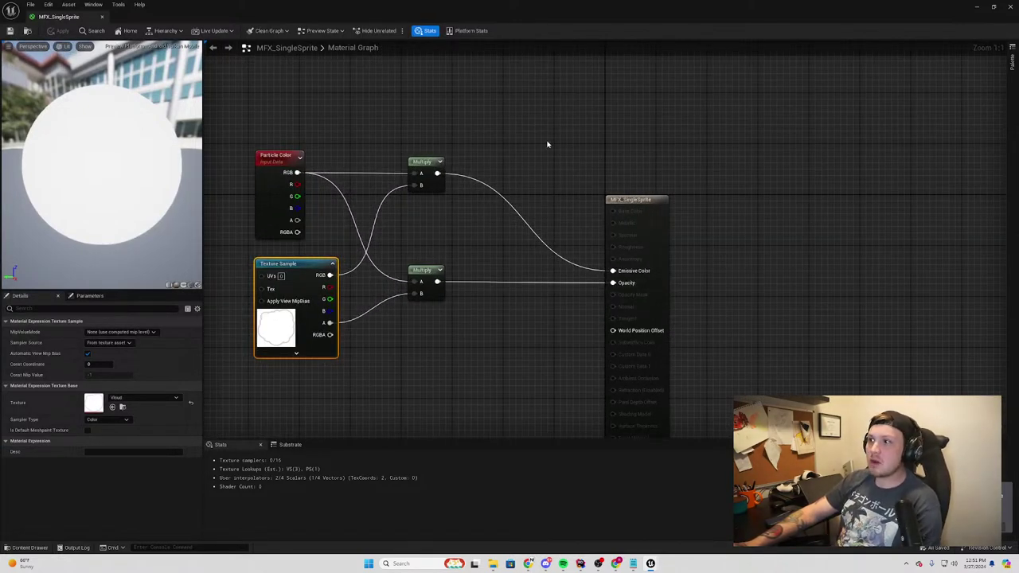
Minimize the MFX_SingleSprite material editor to get back to the TestWorld level and Output Log
click(974, 8)
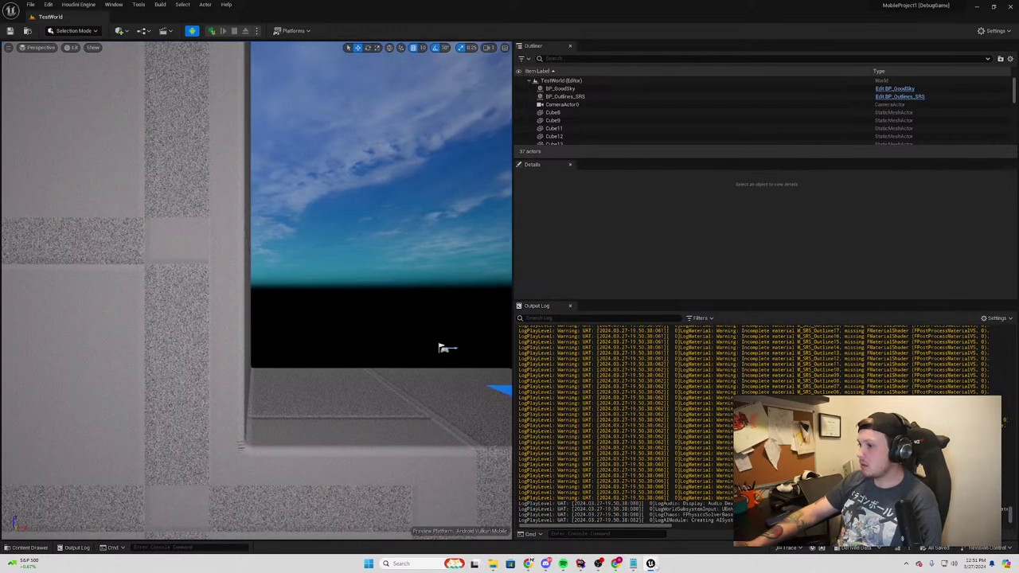
mouse_move(650, 564)
click(698, 533)
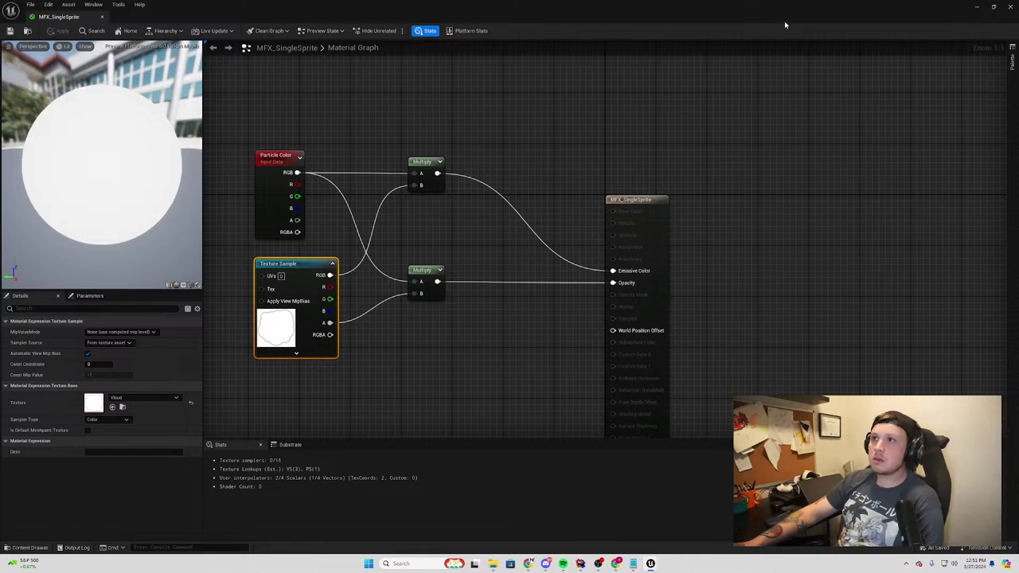
click(978, 9)
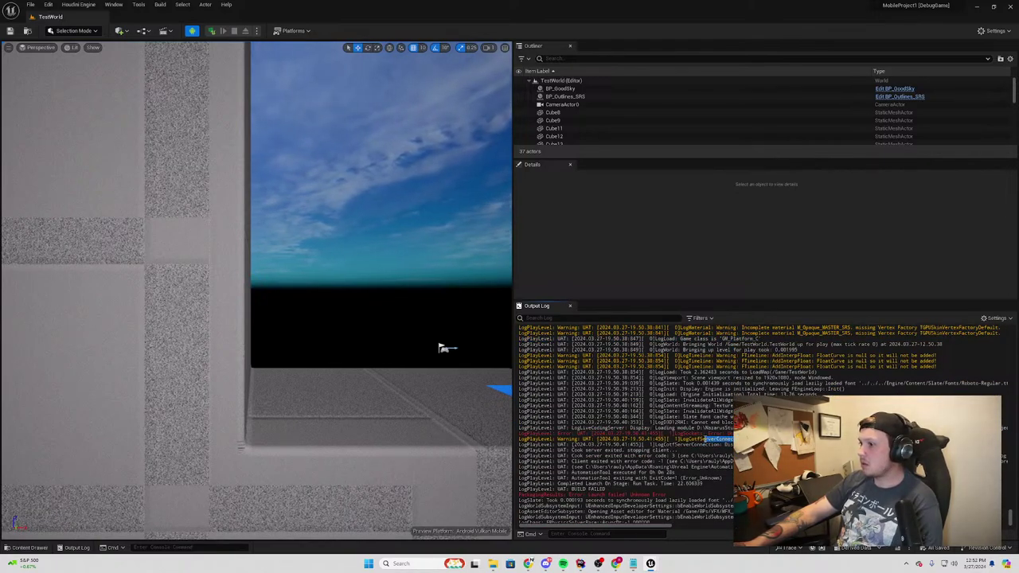
drag(734, 438, 460, 435)
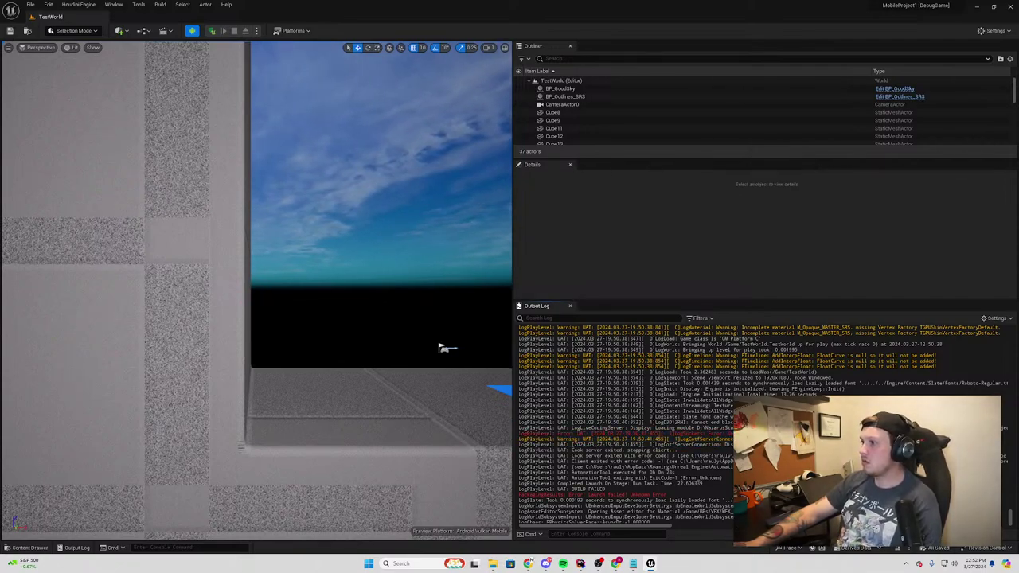
mouse_move(580, 564)
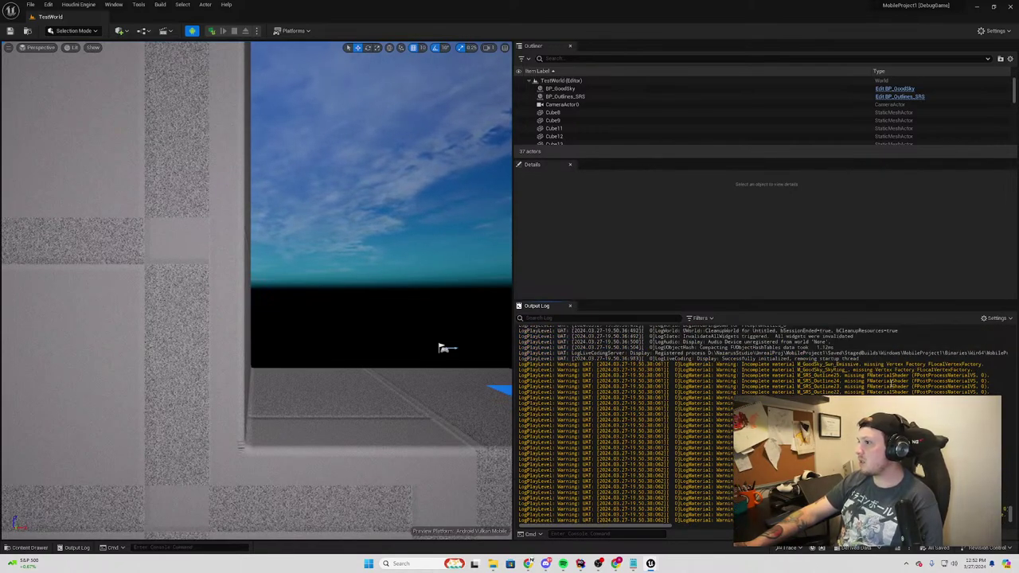
double_click(886, 376)
click(884, 377)
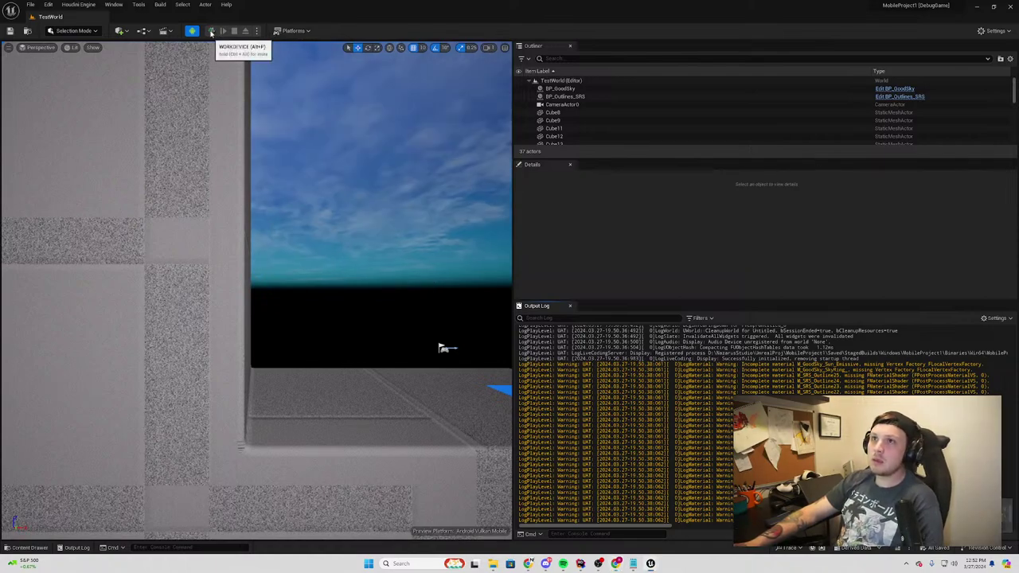
Relaunch the game on the device and select the red error lines in the Output Log
click(211, 32)
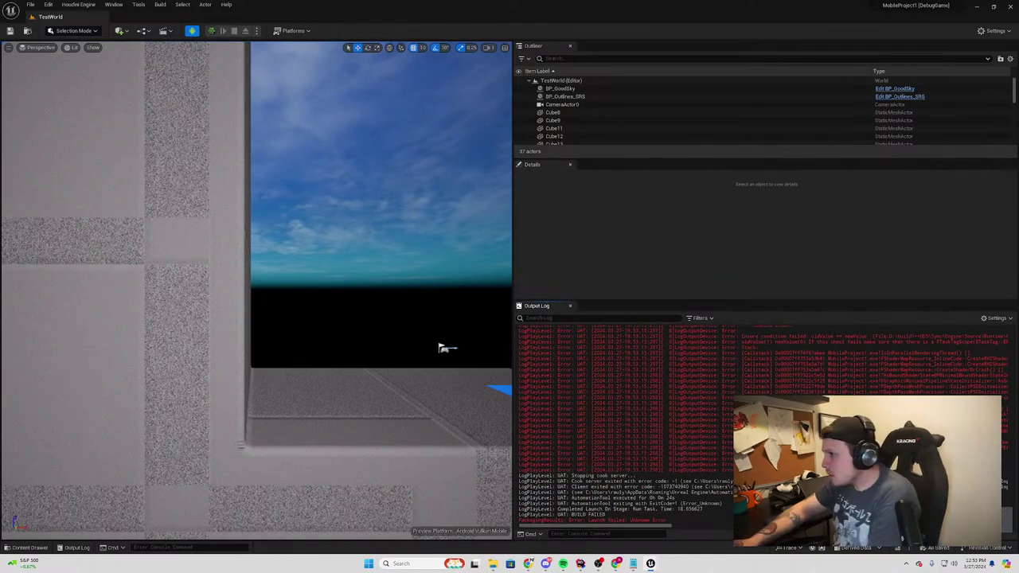
mouse_move(635, 476)
mouse_down()
mouse_move(558, 460)
mouse_move(557, 444)
mouse_move(667, 391)
mouse_move(567, 442)
mouse_move(628, 451)
mouse_up()
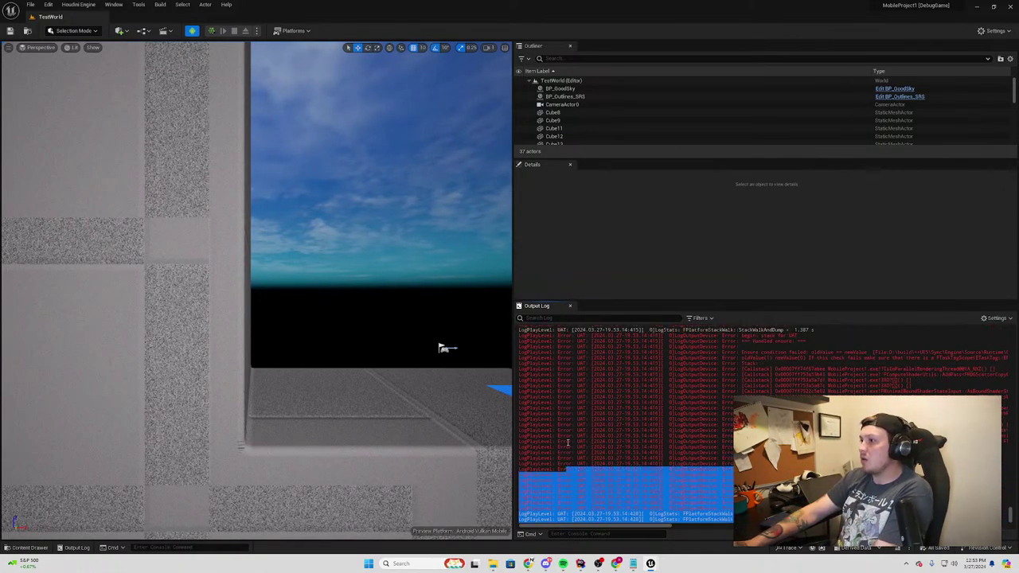
click(628, 450)
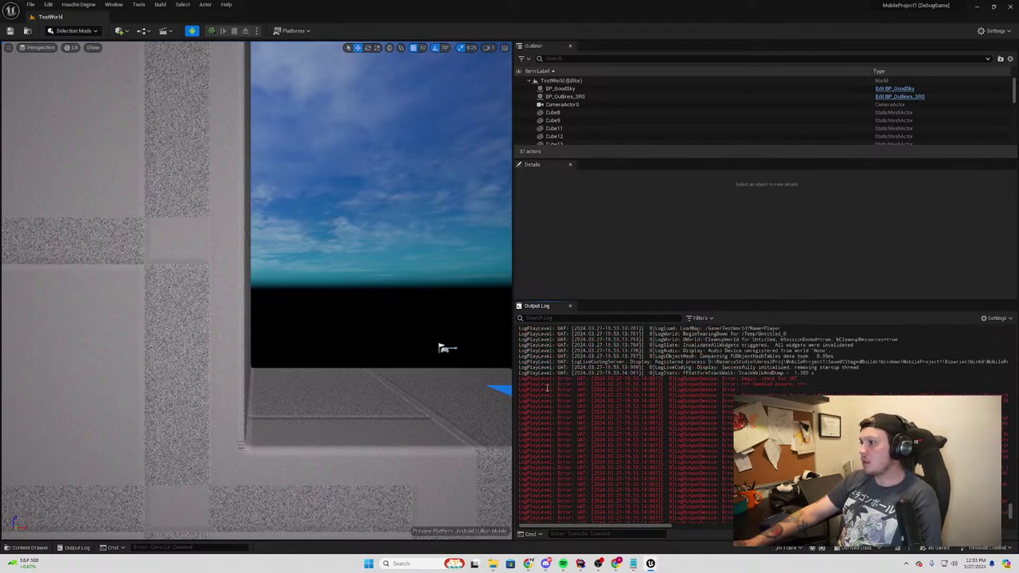
drag(518, 382, 635, 384)
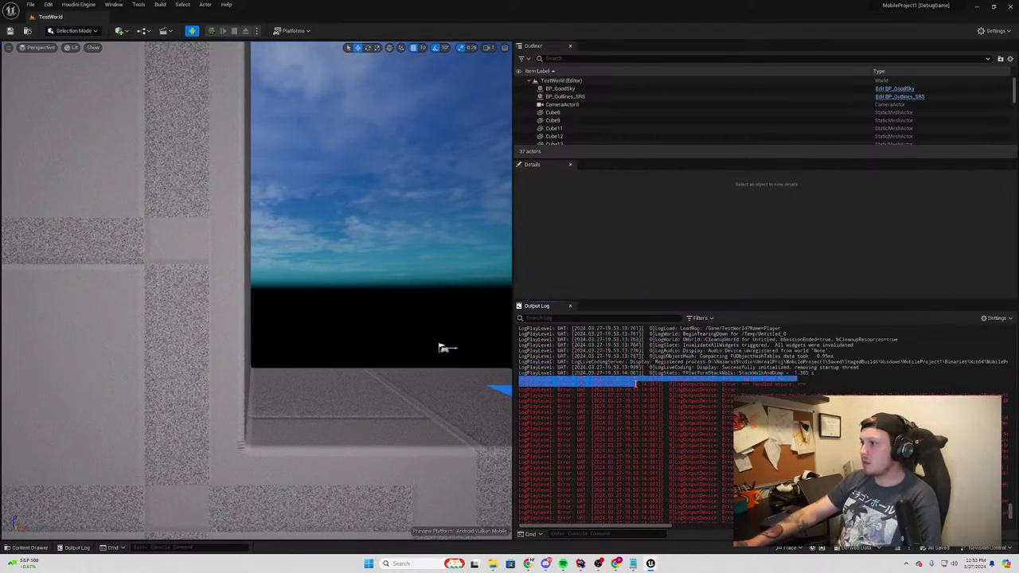
click(256, 30)
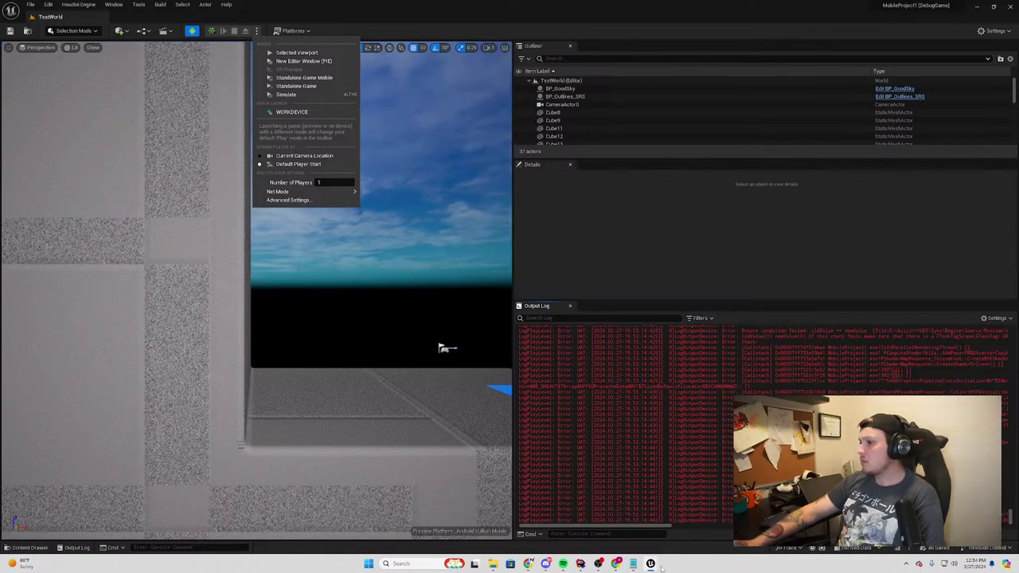
Close the MFX_SingleSprite material editor and select the Output Log error lines to read them
mouse_move(661, 567)
click(678, 537)
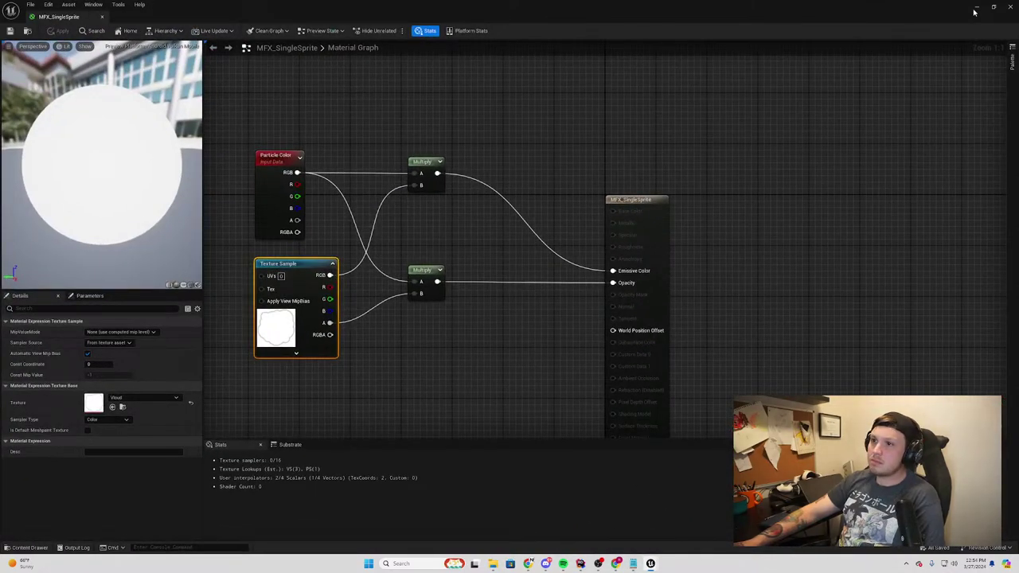
right_drag(518, 93, 625, 79)
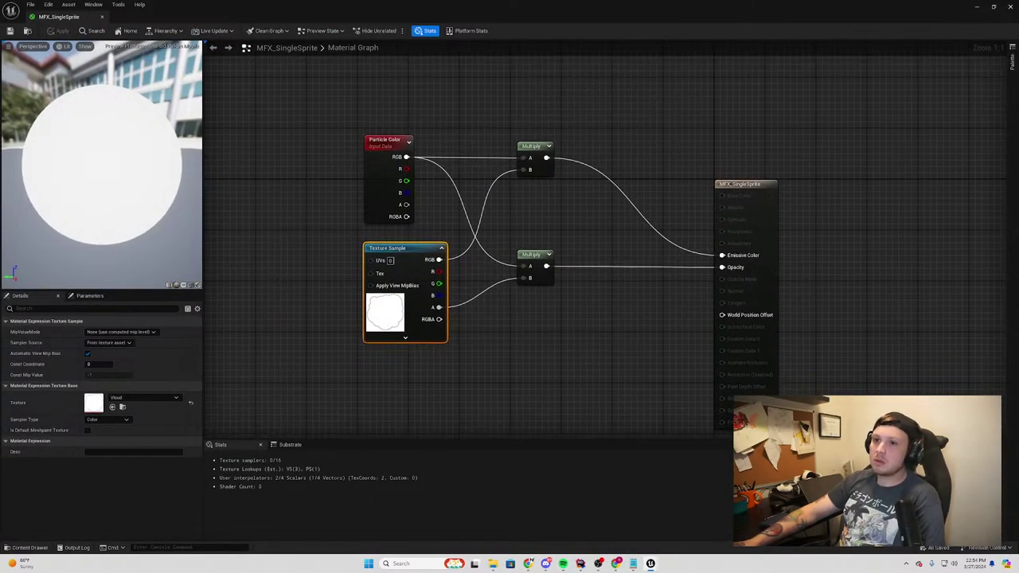
click(1010, 7)
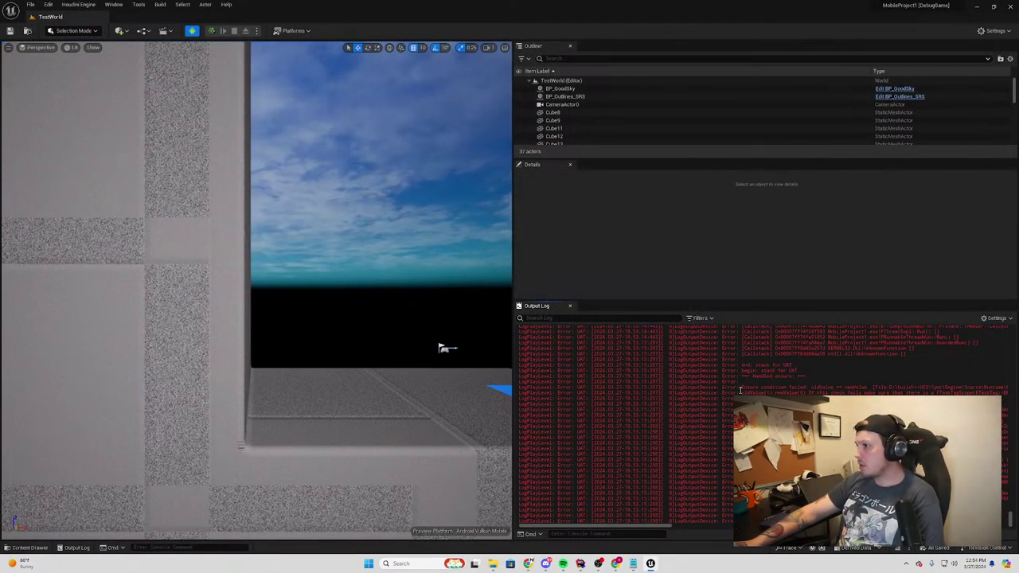
drag(756, 388, 1007, 389)
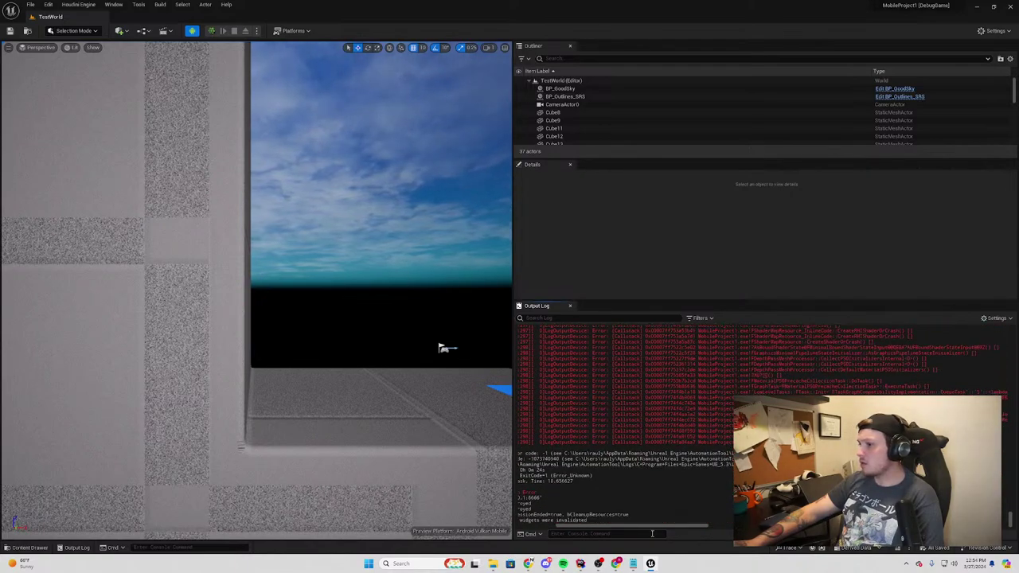
drag(652, 526, 615, 526)
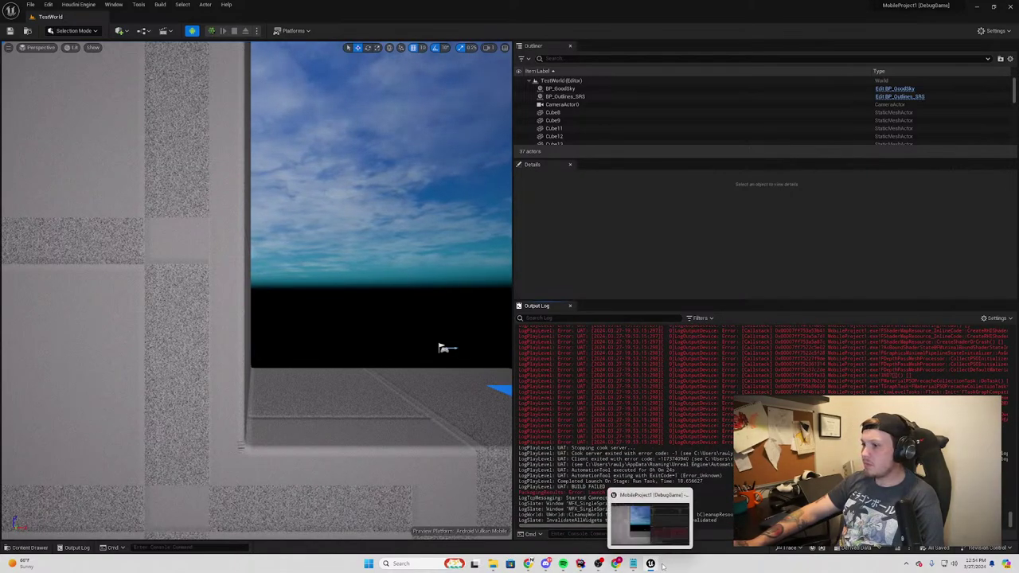
Launch on the SM-S901U phone, restore the editor window, and bring the cook-server console forward
click(256, 30)
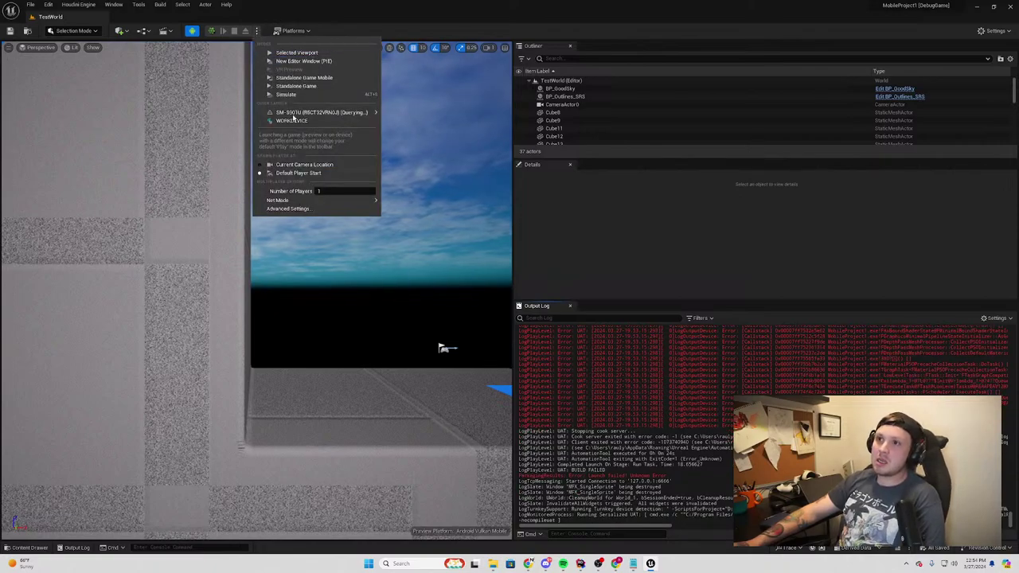
click(356, 113)
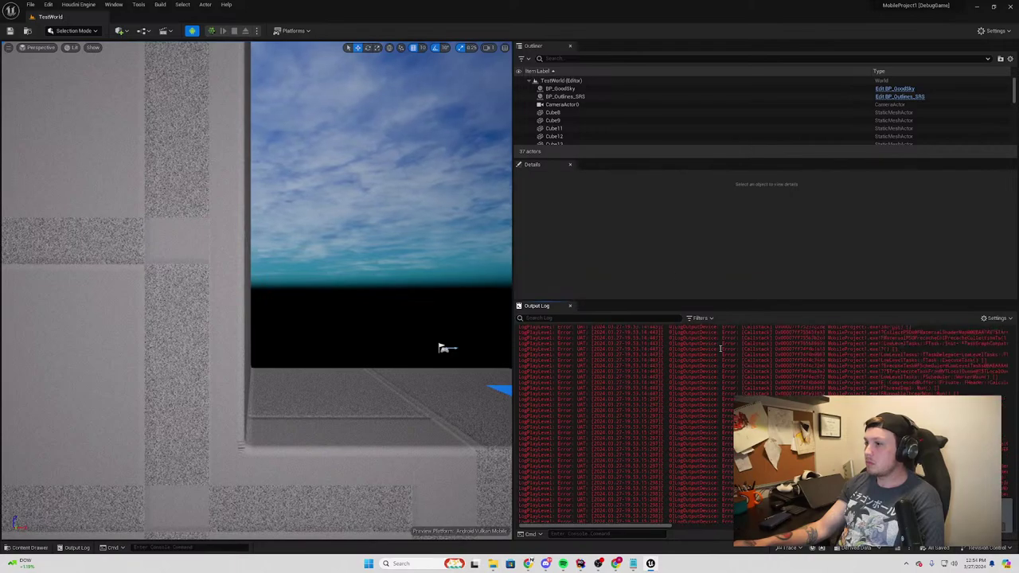
double_click(441, 7)
click(977, 7)
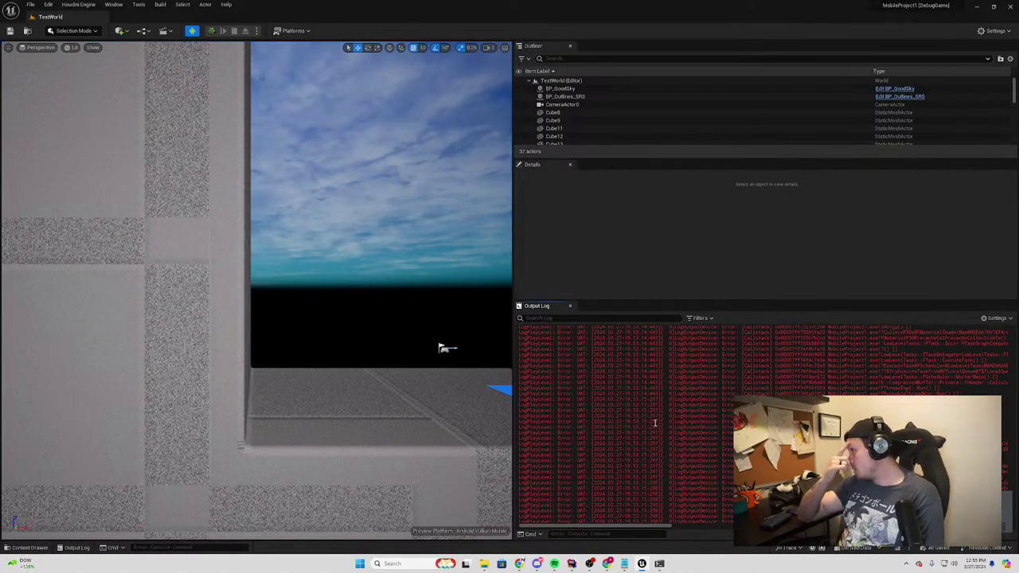
click(659, 564)
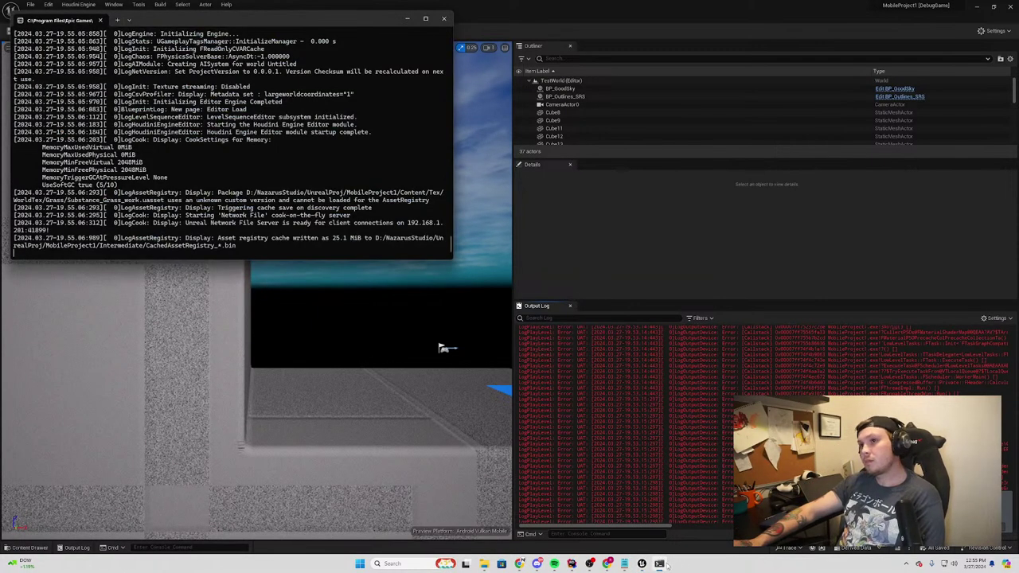
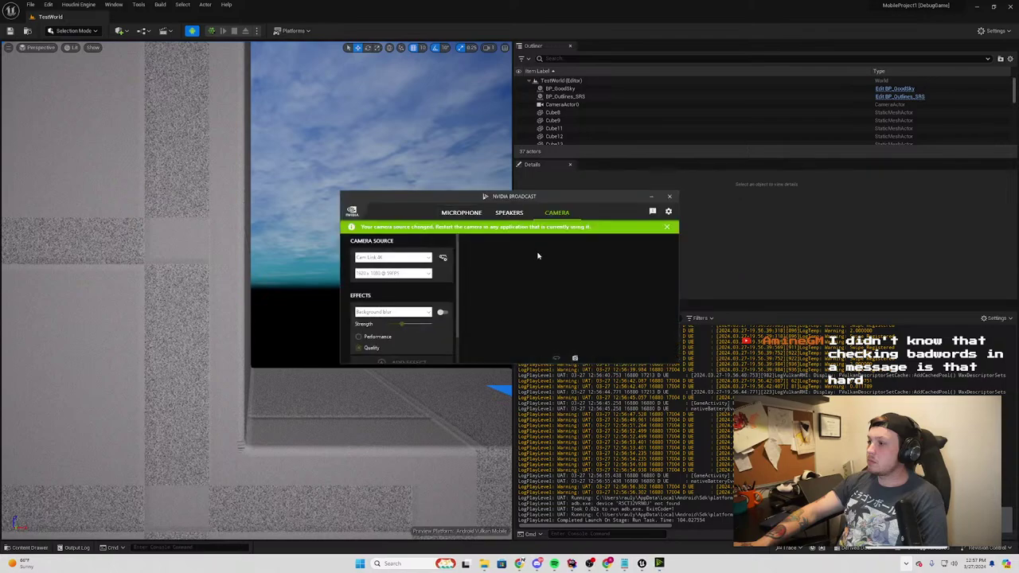
Try Elgato HD60 X as the Broadcast camera source, revert to Cam Link 4K, then close
click(393, 257)
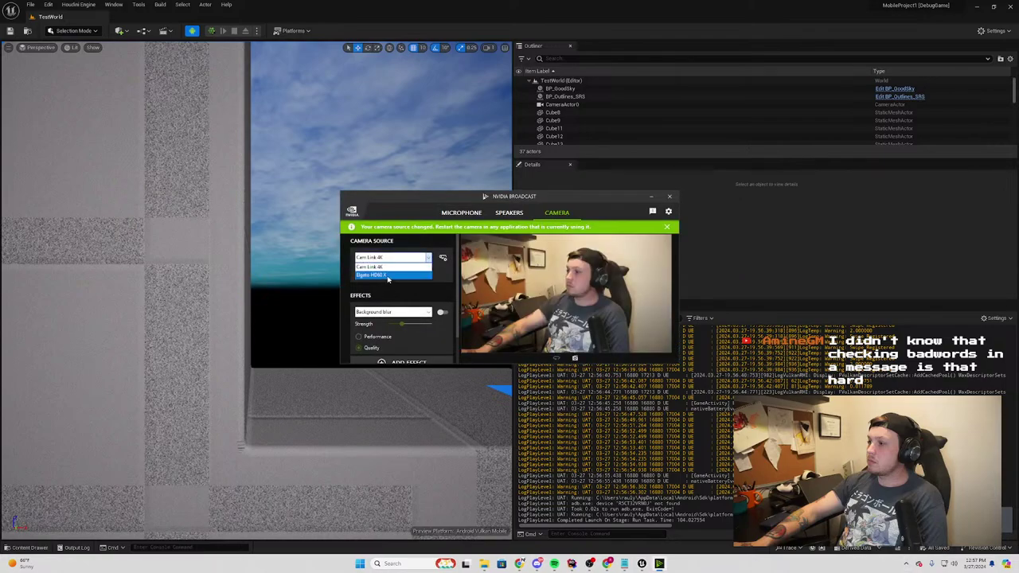
click(388, 275)
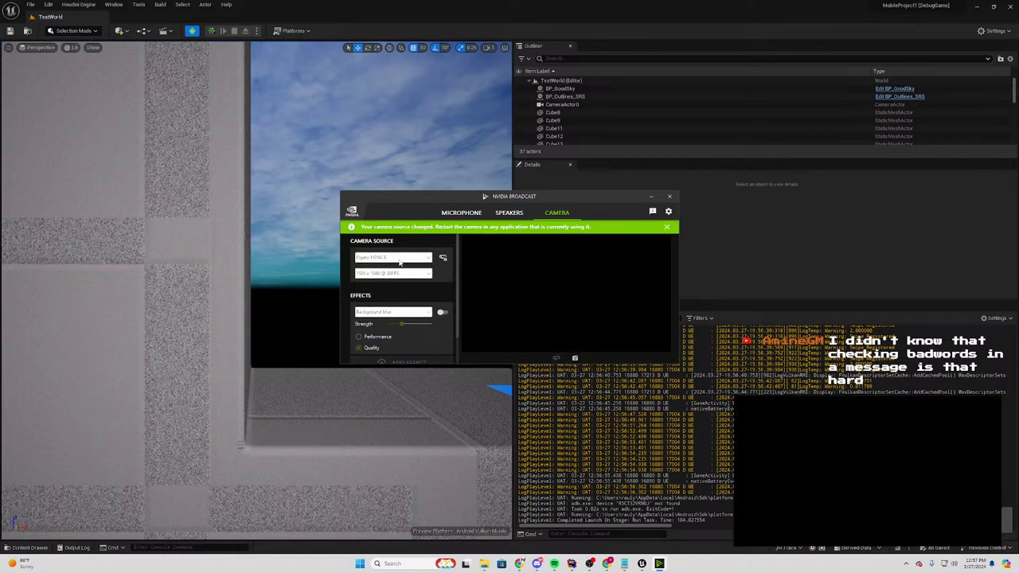
click(393, 257)
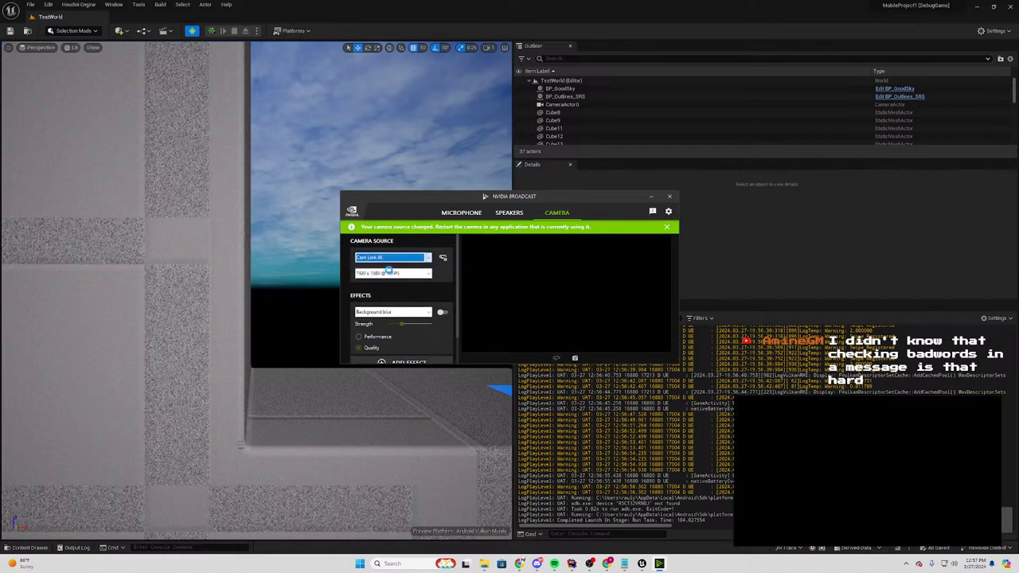
click(387, 261)
click(670, 196)
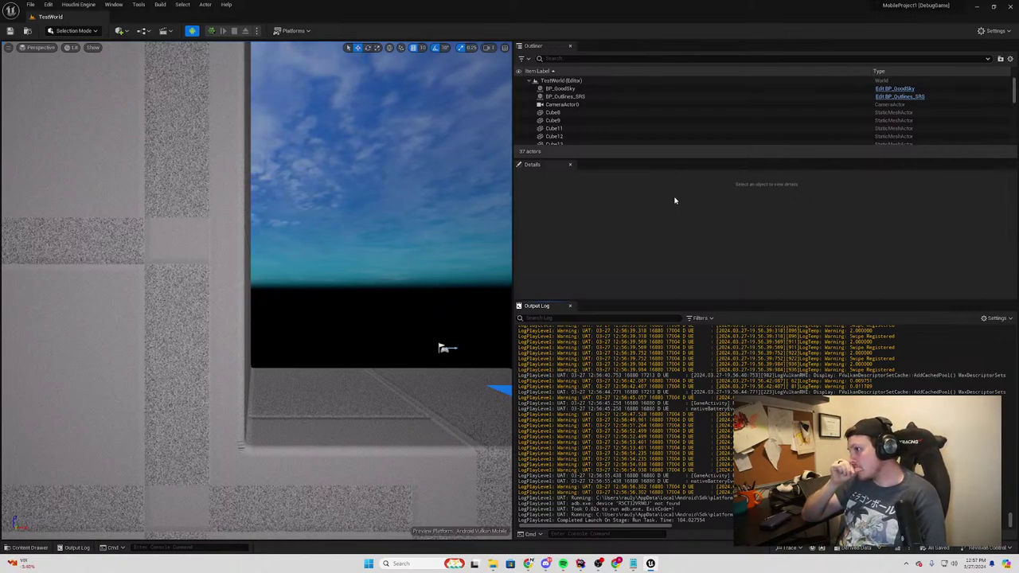
scroll(669, 427, up, 3)
scroll(669, 427, up, 3)
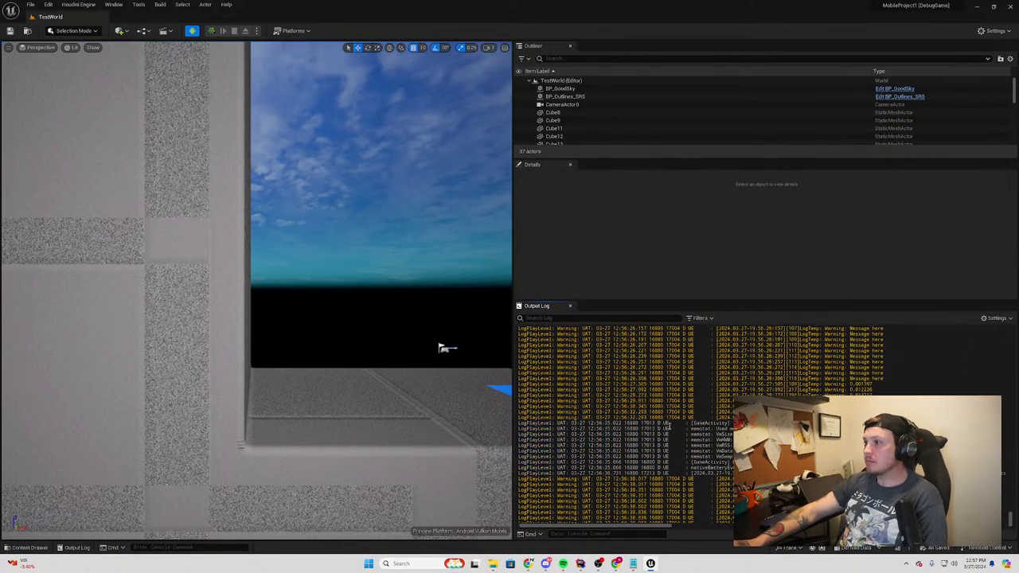
scroll(669, 426, up, 5)
scroll(669, 426, up, 5)
scroll(670, 426, up, 5)
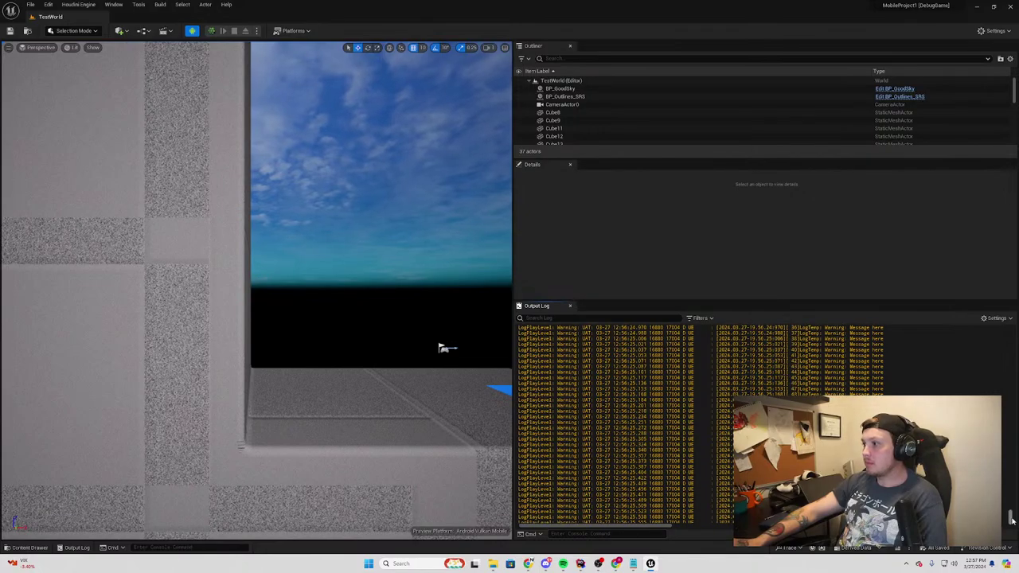
drag(1012, 519, 1011, 462)
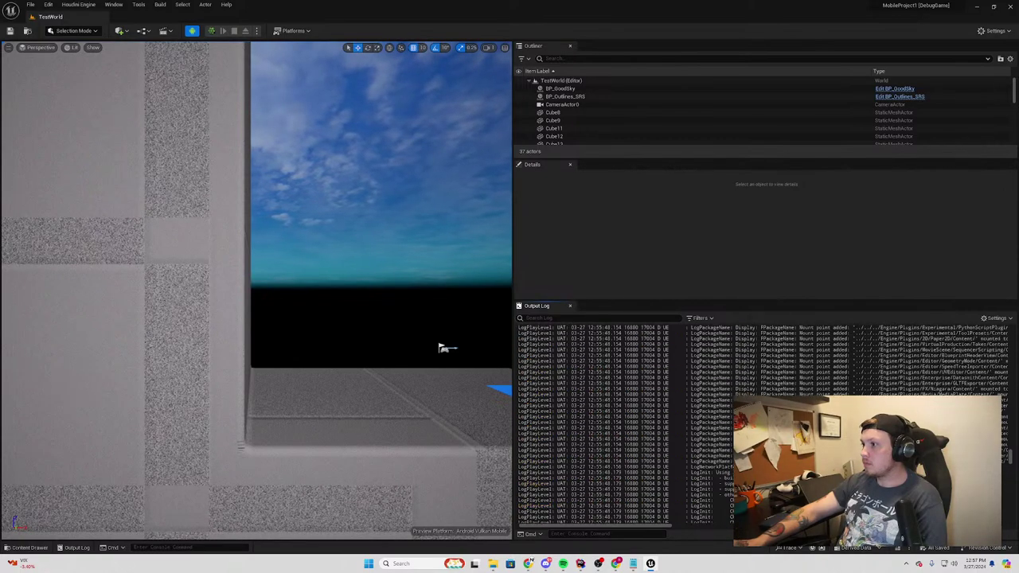
drag(1011, 461, 1010, 453)
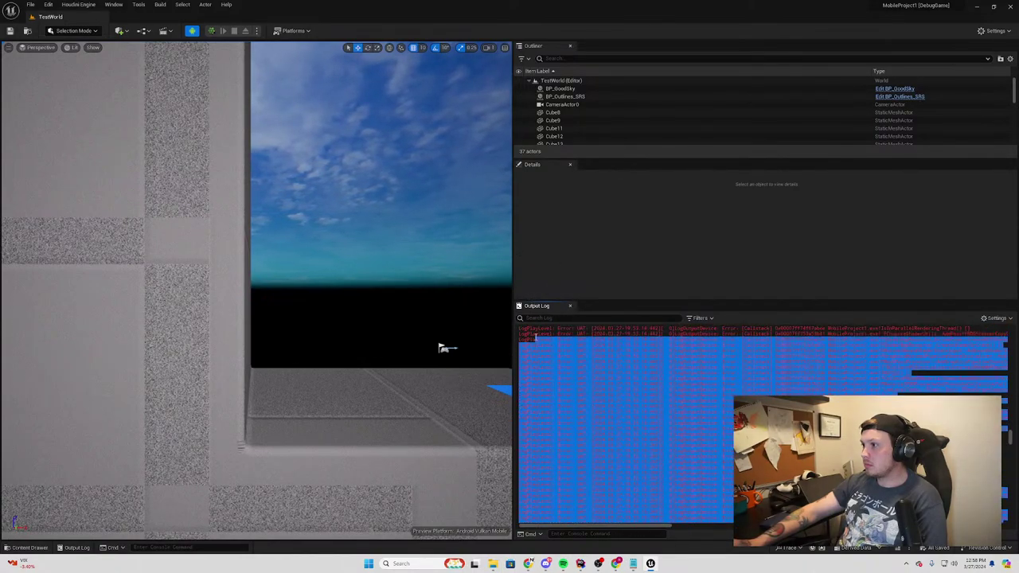
click(670, 465)
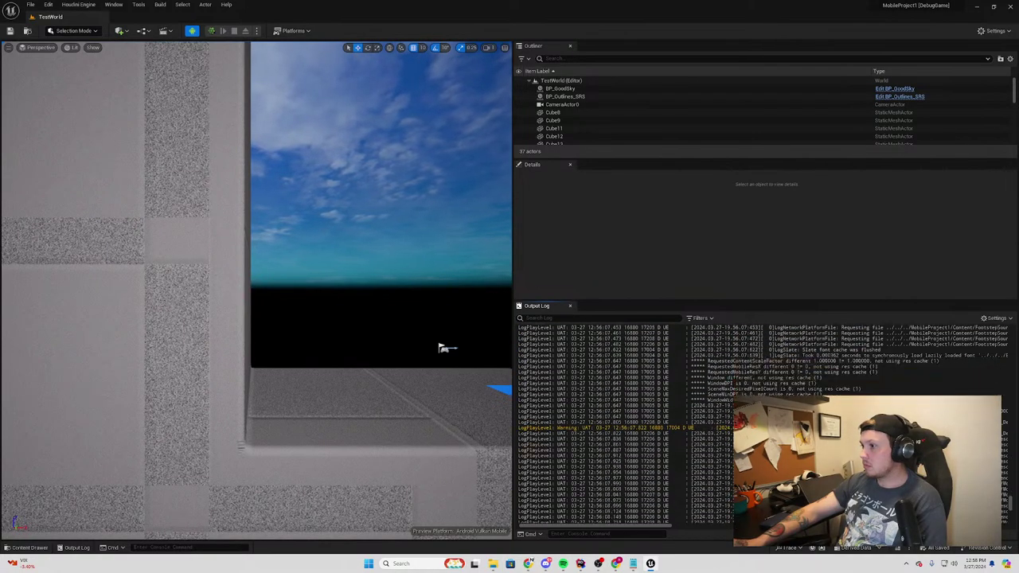
scroll(1013, 487, up, 3)
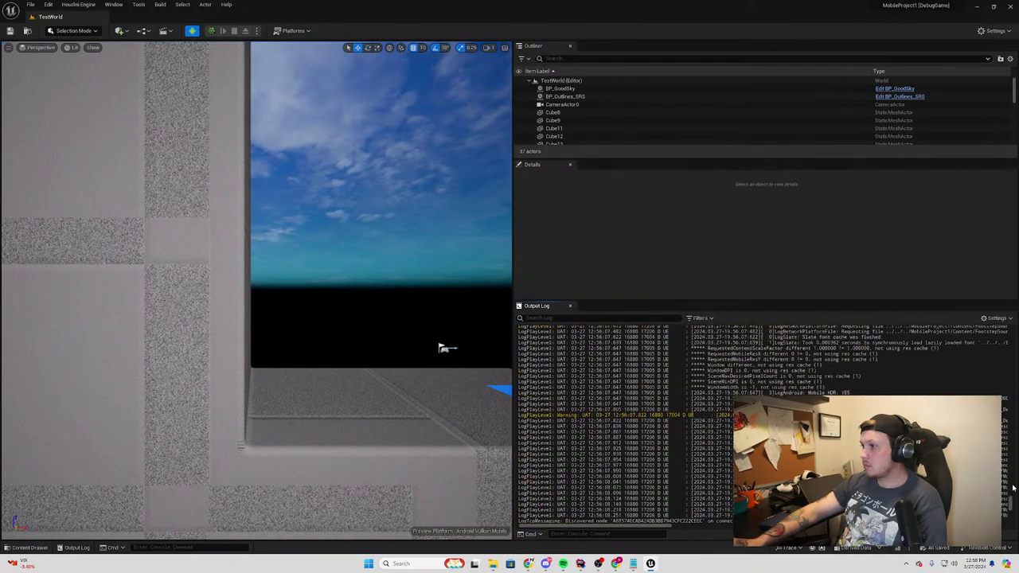
drag(1012, 501, 1012, 460)
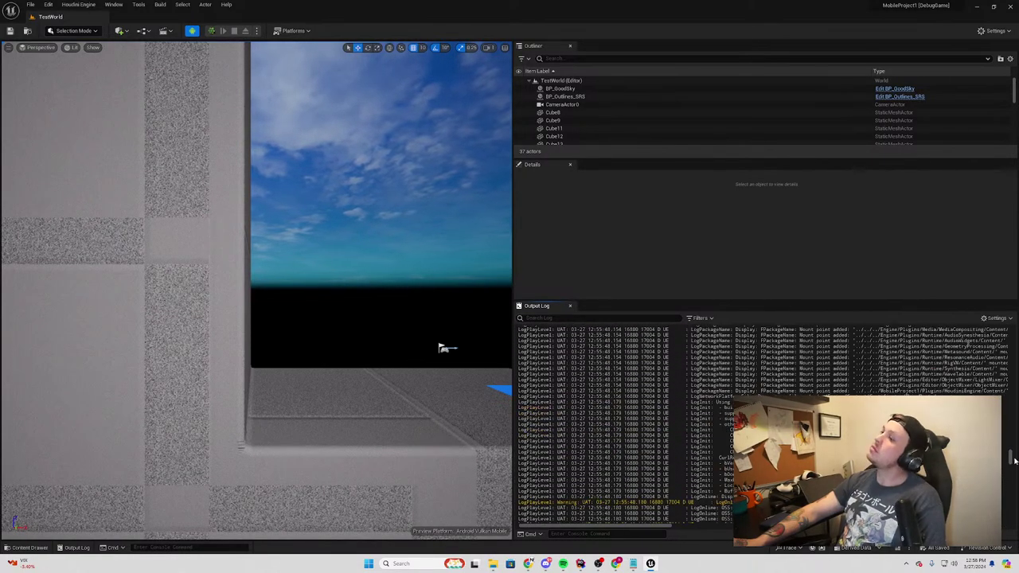
scroll(621, 422, down, 2)
scroll(620, 421, down, 2)
scroll(620, 422, down, 3)
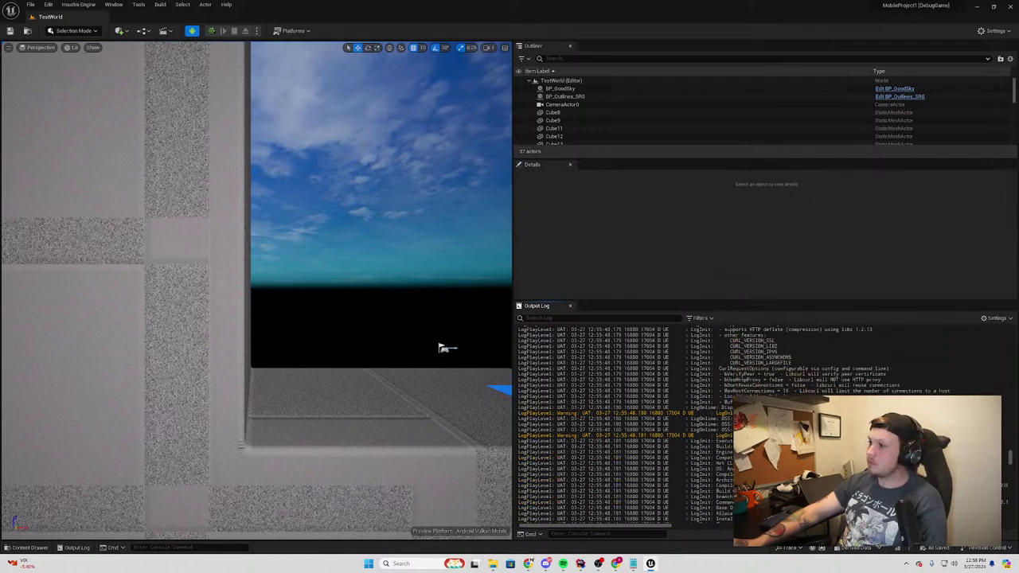
scroll(621, 422, down, 3)
scroll(621, 422, down, 4)
scroll(621, 422, down, 3)
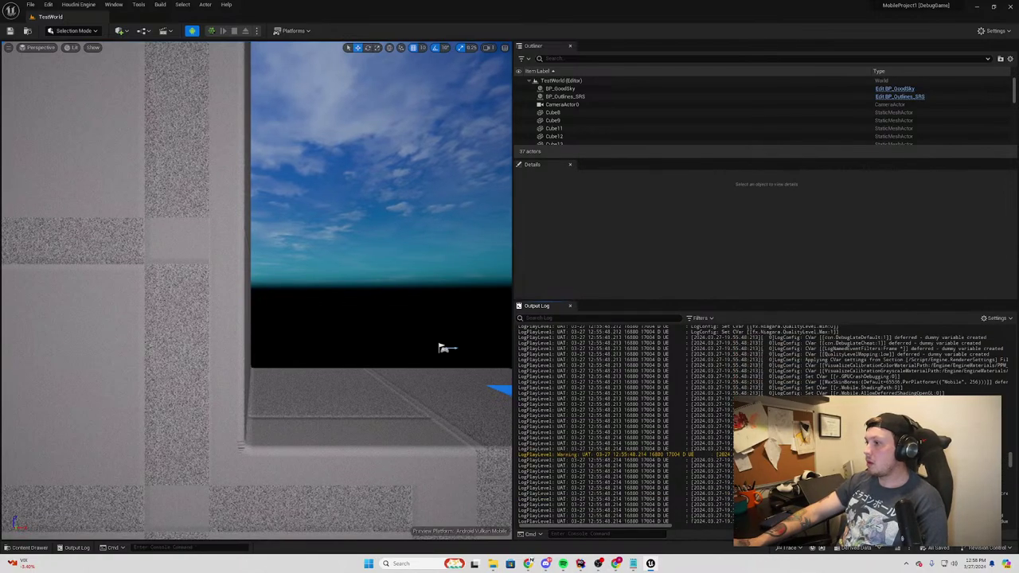
drag(716, 449, 502, 454)
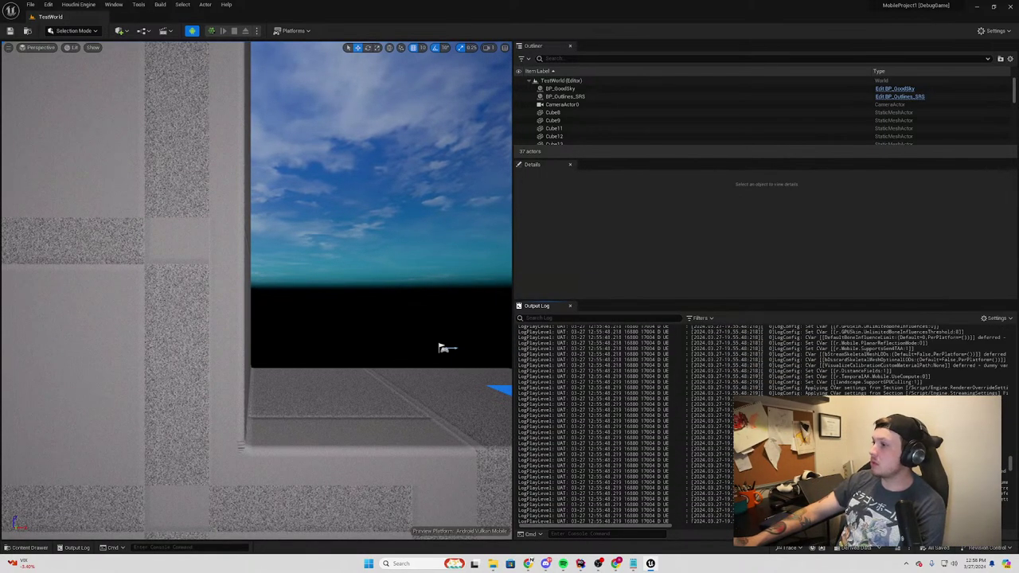
mouse_move(1010, 465)
mouse_down()
mouse_move(1009, 491)
mouse_move(1009, 463)
mouse_up()
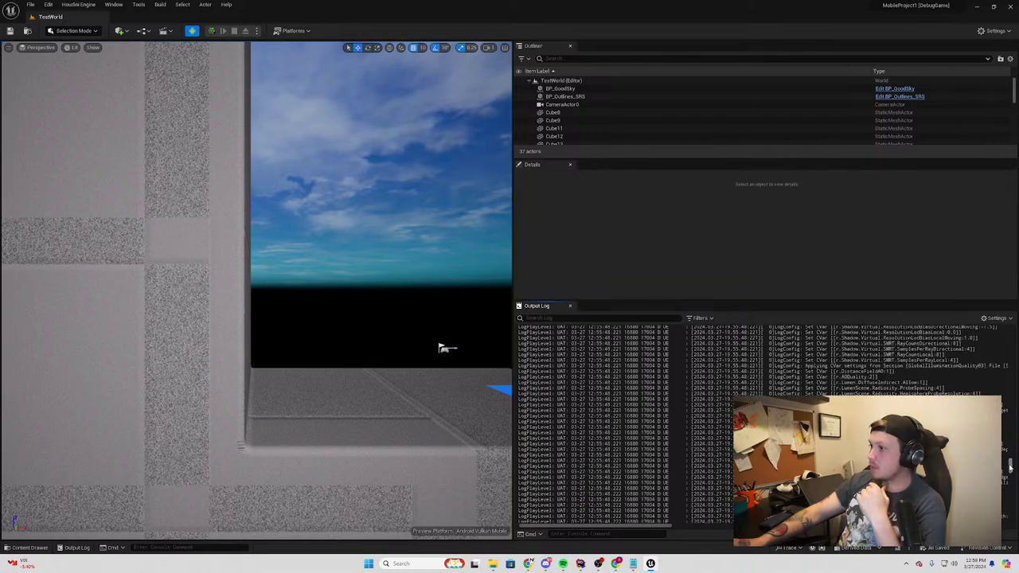
drag(1009, 468, 1009, 462)
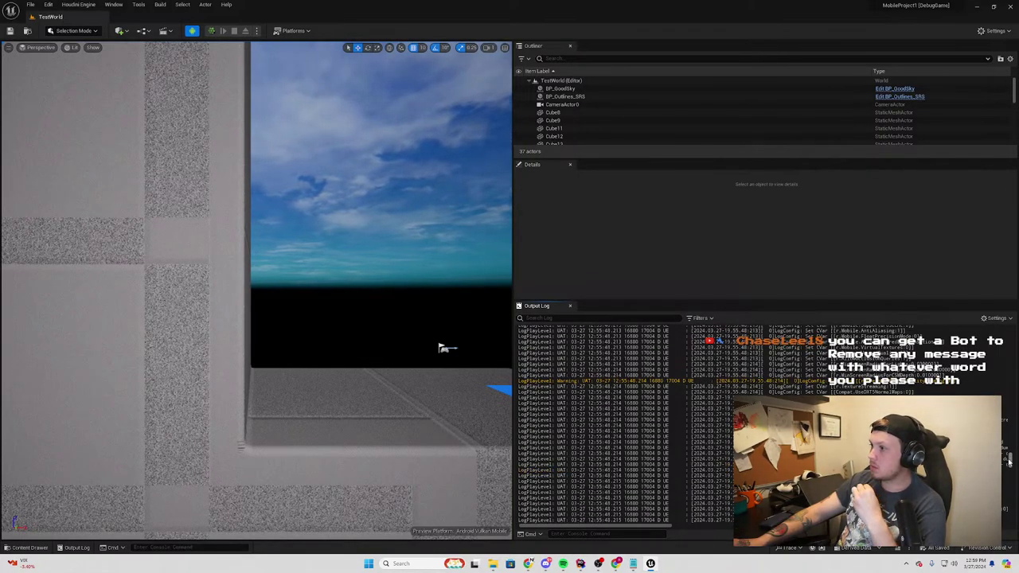
drag(1009, 460, 1007, 526)
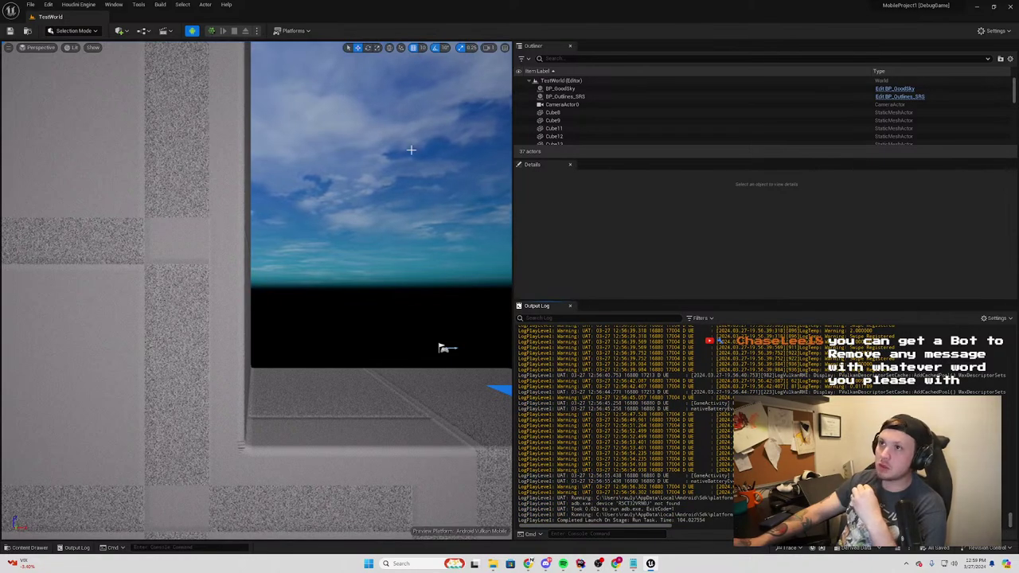
Quick Launch the game on the device and inspect the BUILD FAILED error lines in the log
click(246, 32)
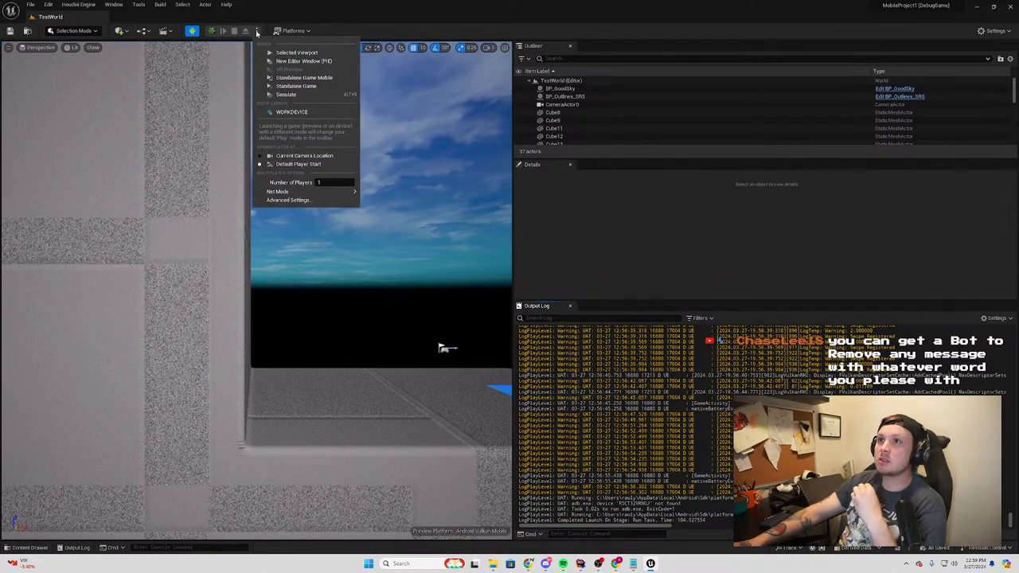
click(287, 113)
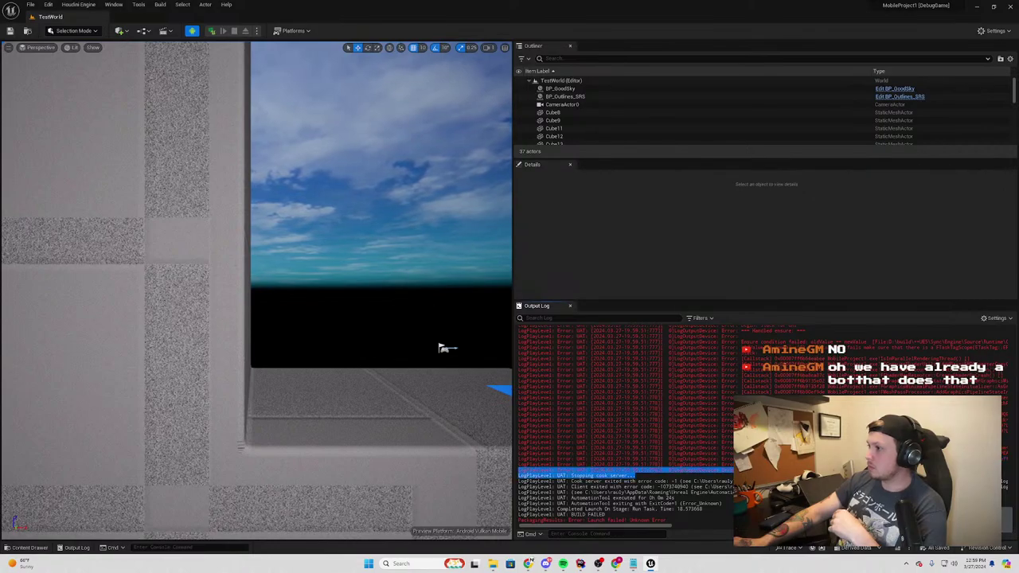
mouse_move(634, 475)
mouse_down()
mouse_move(634, 429)
mouse_move(562, 447)
mouse_move(567, 471)
mouse_up()
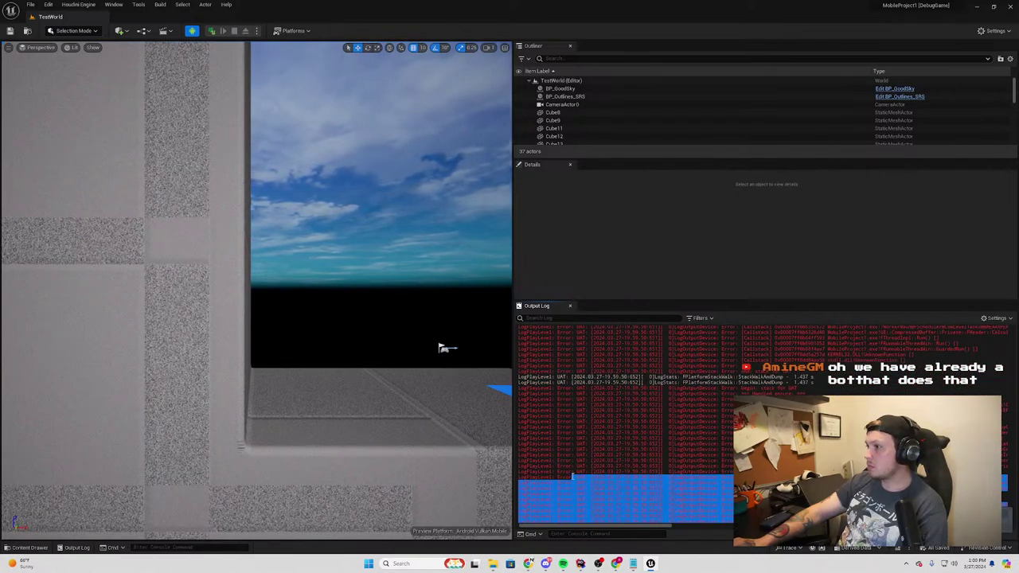
drag(571, 476, 571, 482)
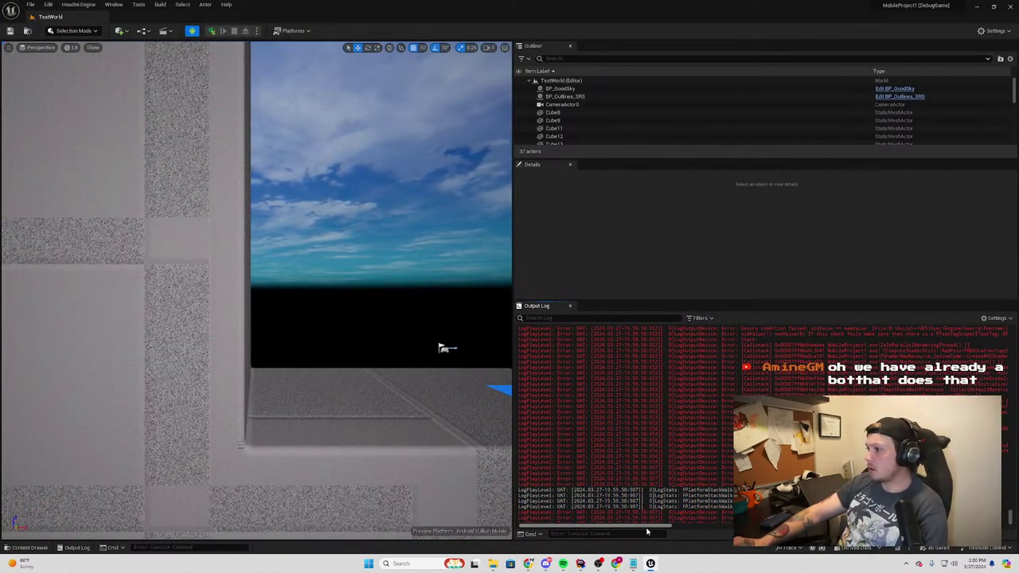
drag(647, 527, 728, 526)
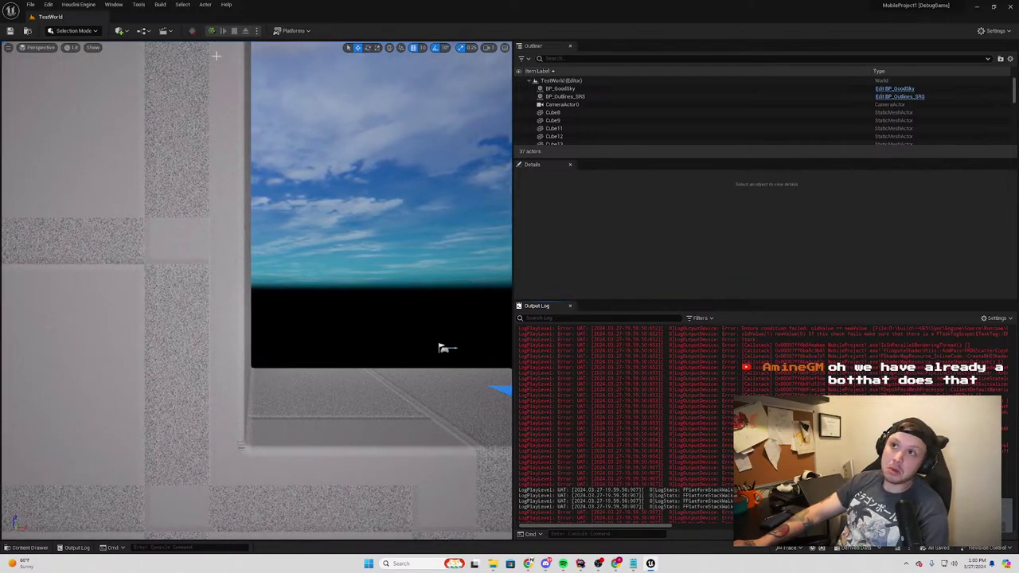
Launch again from the Platforms menu, starting the cook-server console
click(257, 32)
click(293, 30)
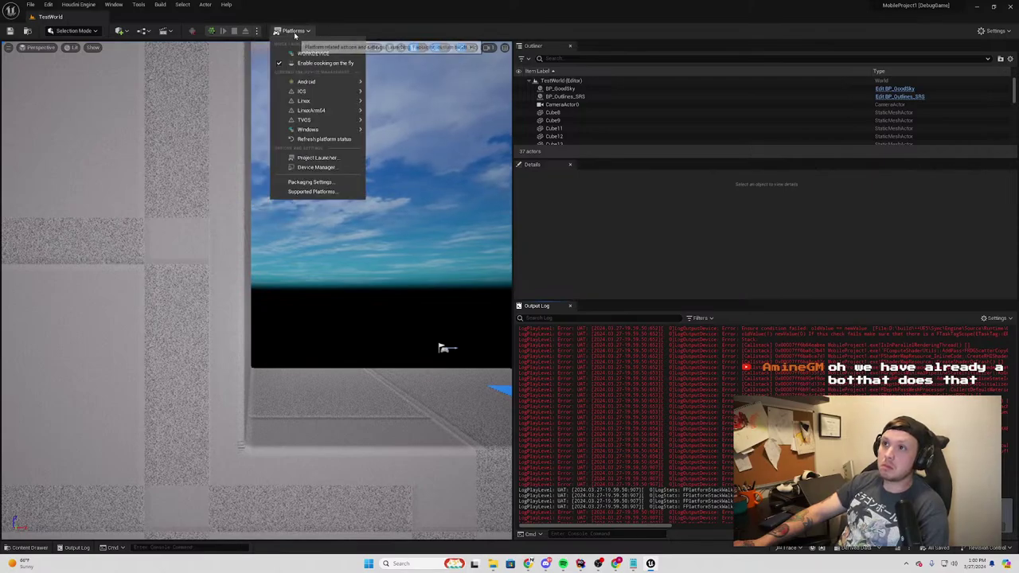
click(338, 132)
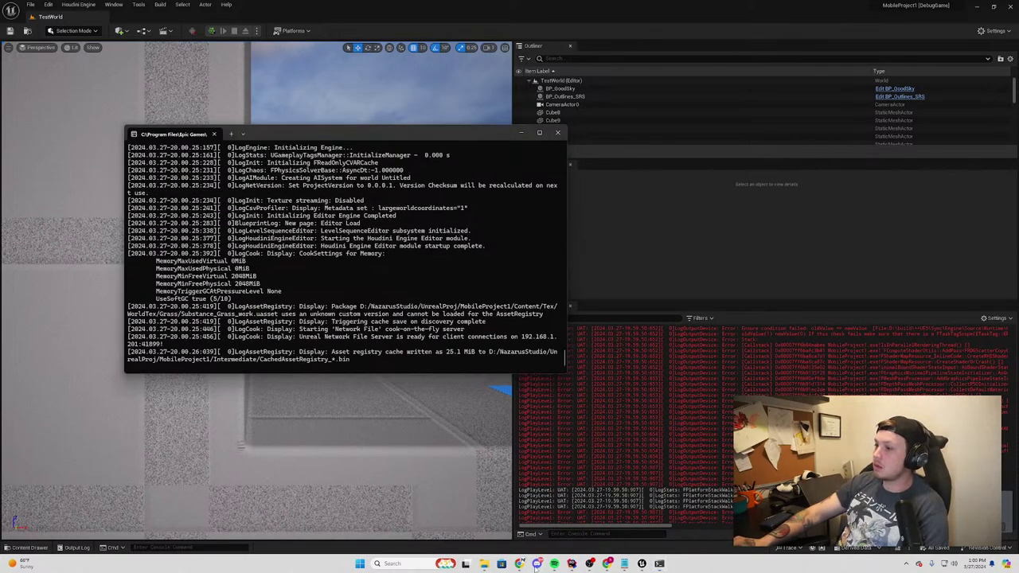
click(537, 563)
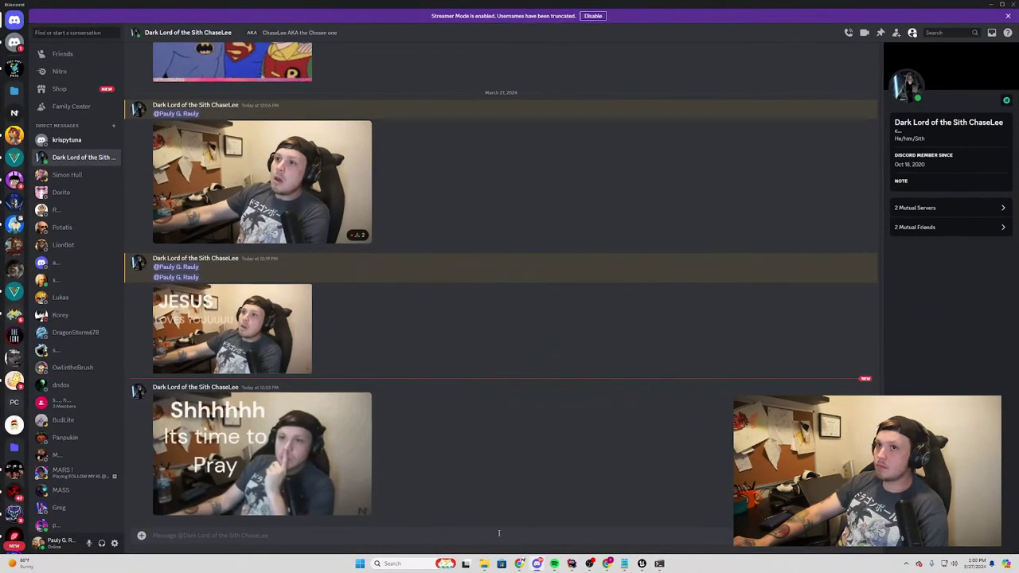
key(alt+Tab)
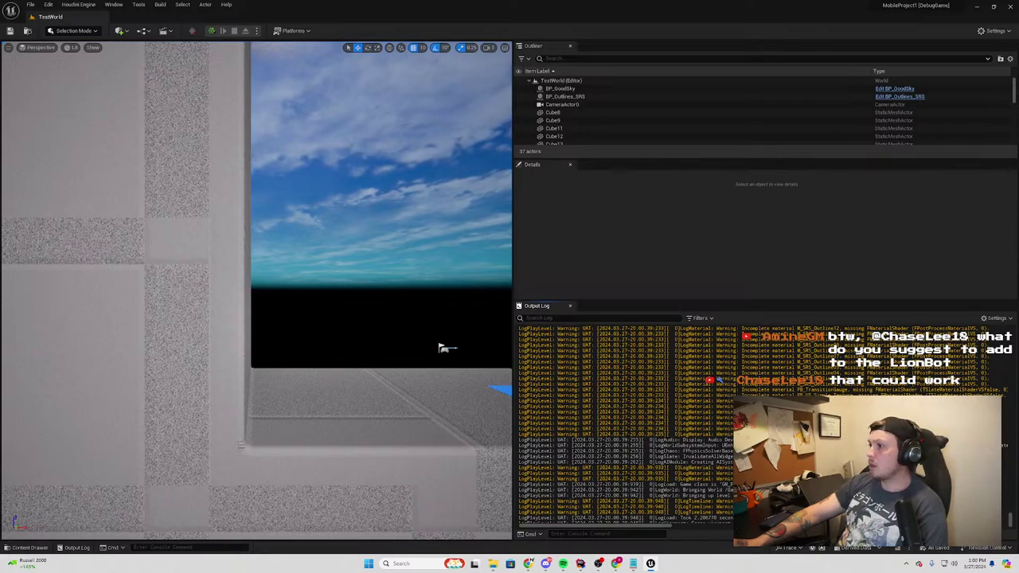
Select the Rainforest_Tree_Medium tree on the rooftop
drag(573, 382, 573, 460)
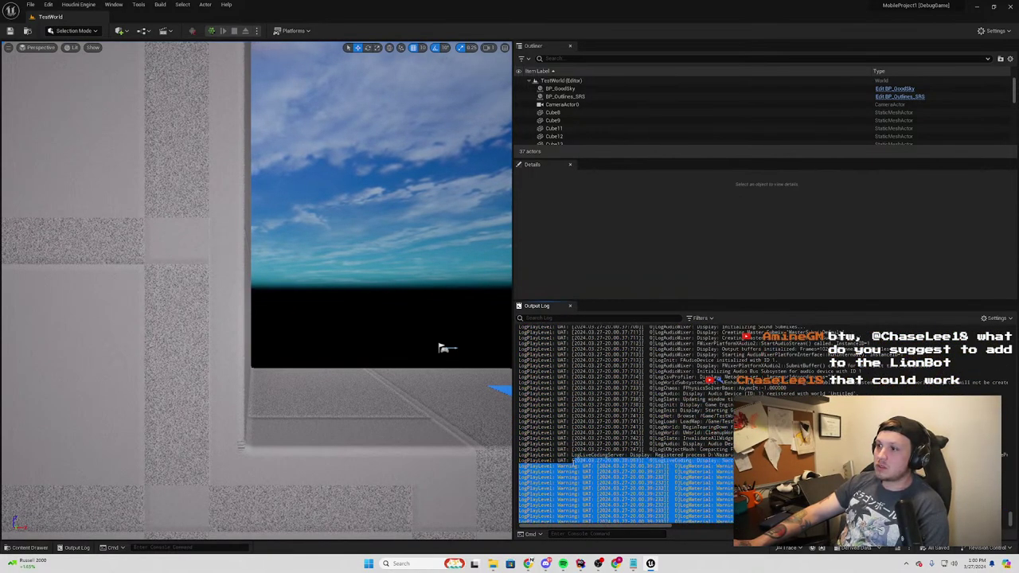
right_drag(446, 348, 446, 348)
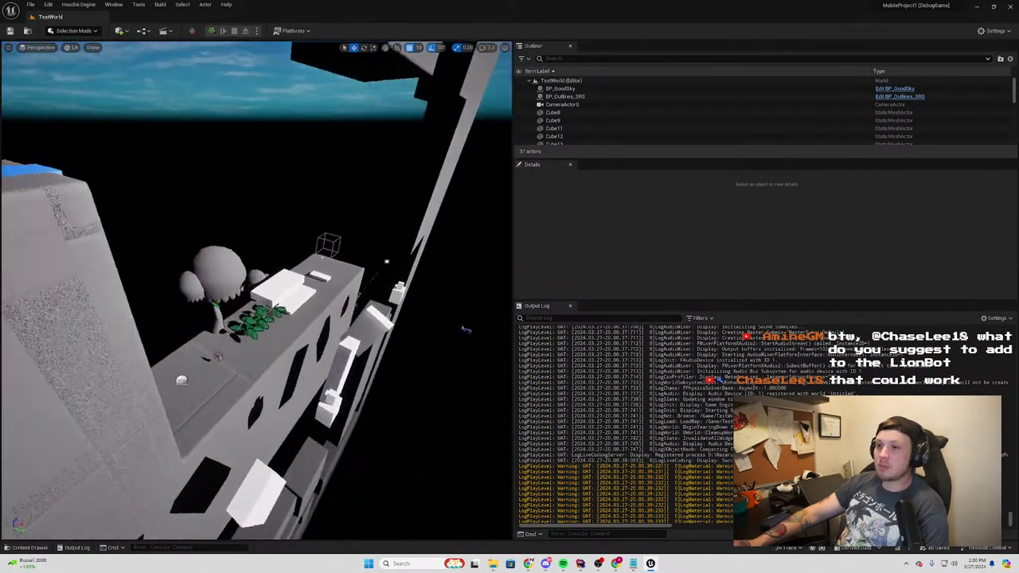
right_drag(369, 230, 370, 230)
click(194, 254)
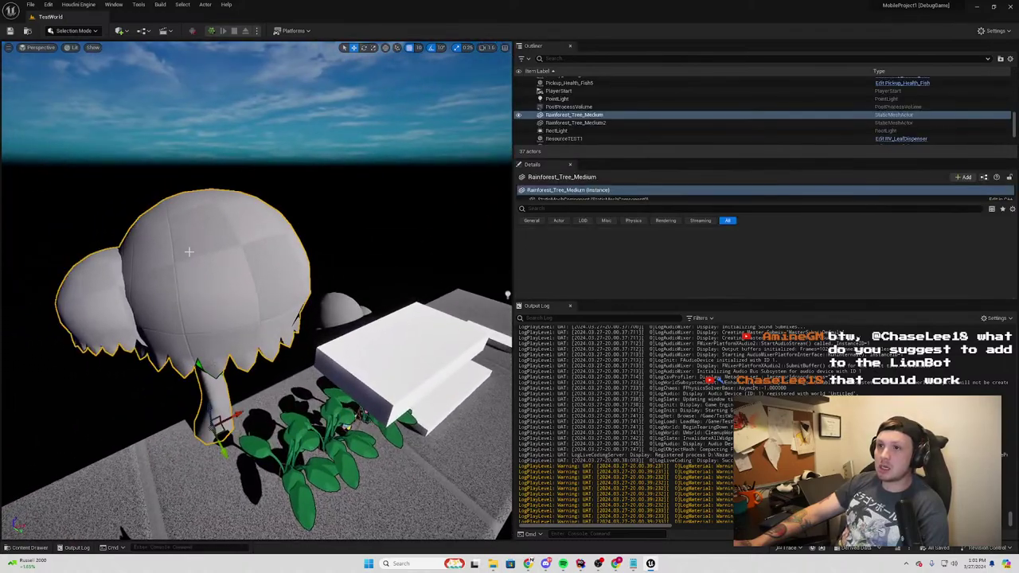
right_drag(194, 255, 194, 255)
Switch the preview platform to Android Vulkan Mobile and view the grey wall
click(29, 548)
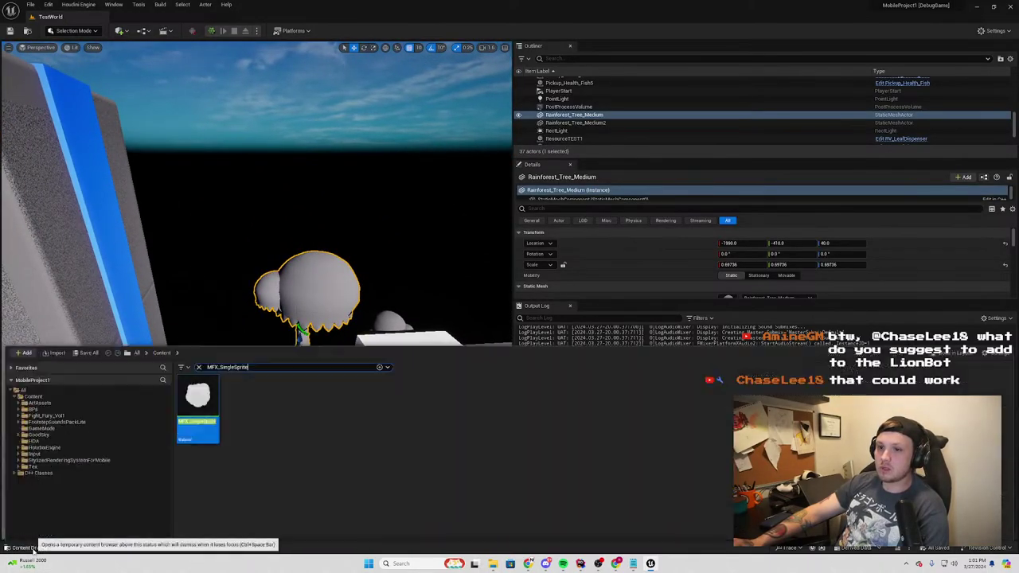
click(192, 30)
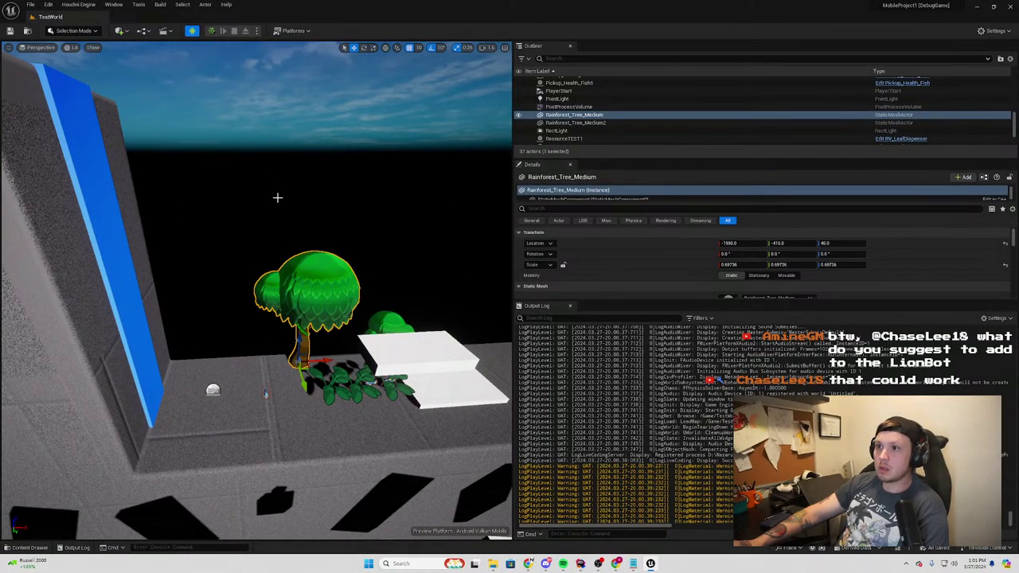
right_drag(254, 286, 255, 286)
Show all items of the project's Content folder in the Content Drawer
click(30, 548)
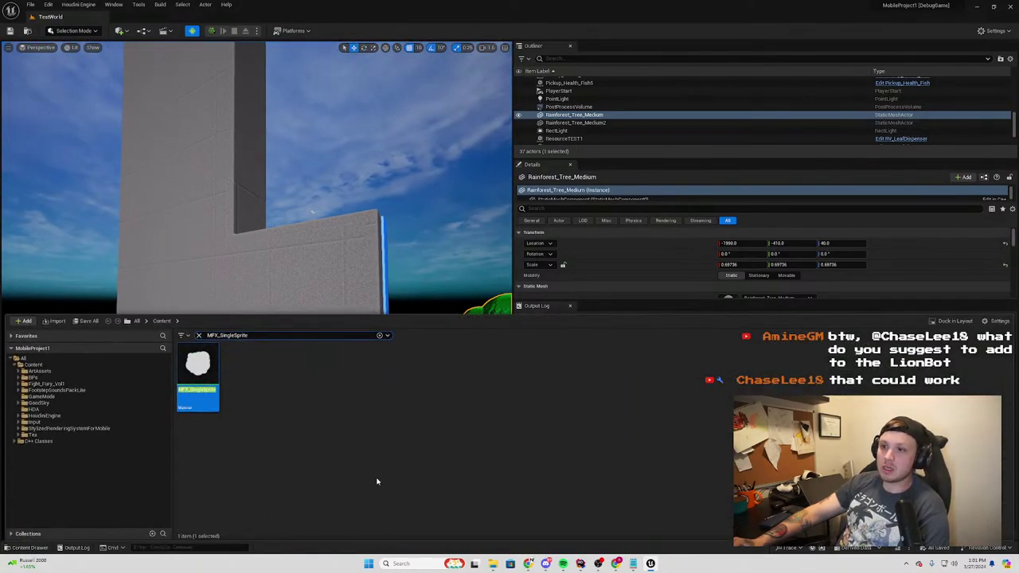
click(31, 364)
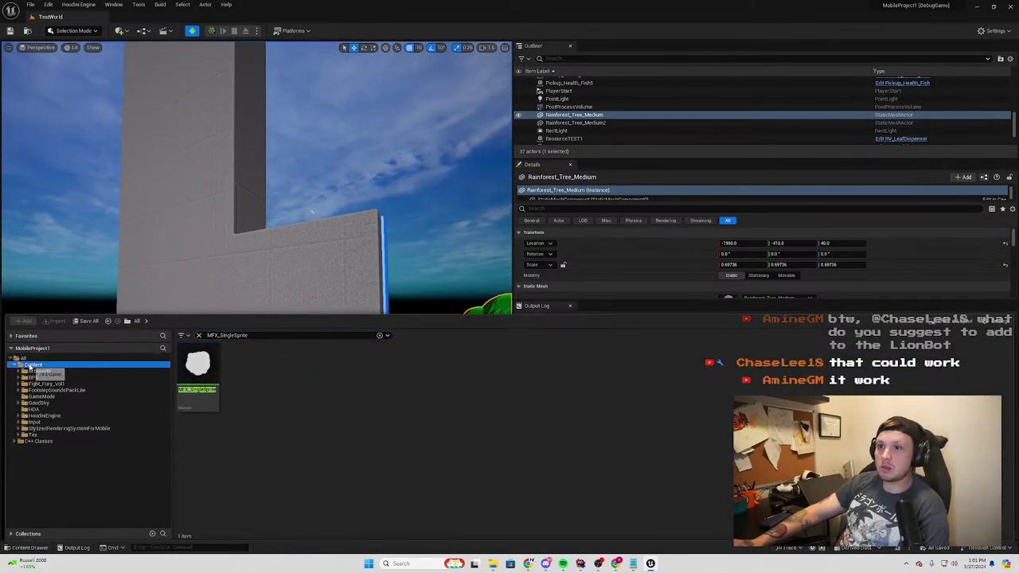
click(199, 335)
Load the TestEnemy level from the Content Drawer and close the drawer
double_click(691, 351)
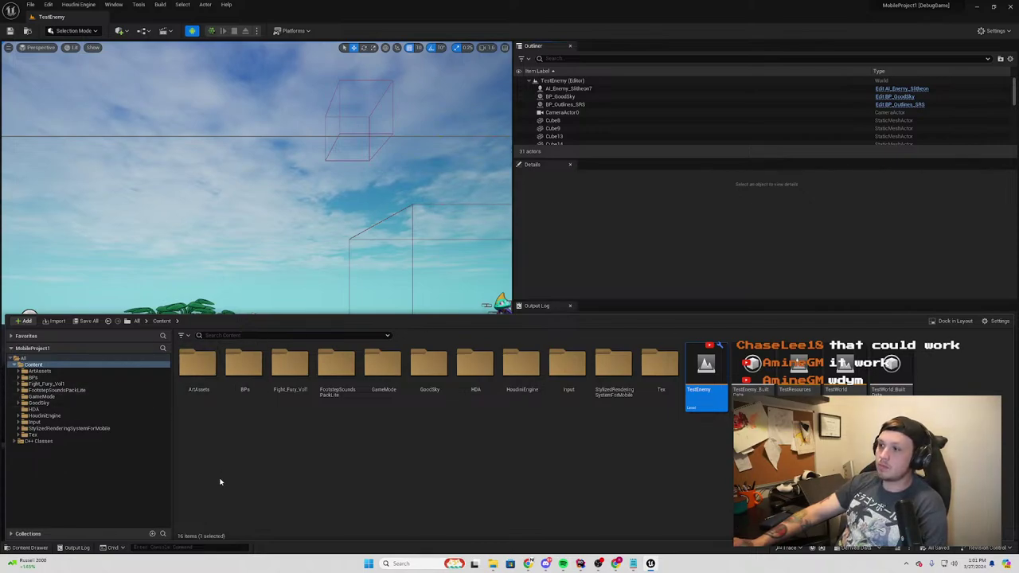
key(ctrl+space)
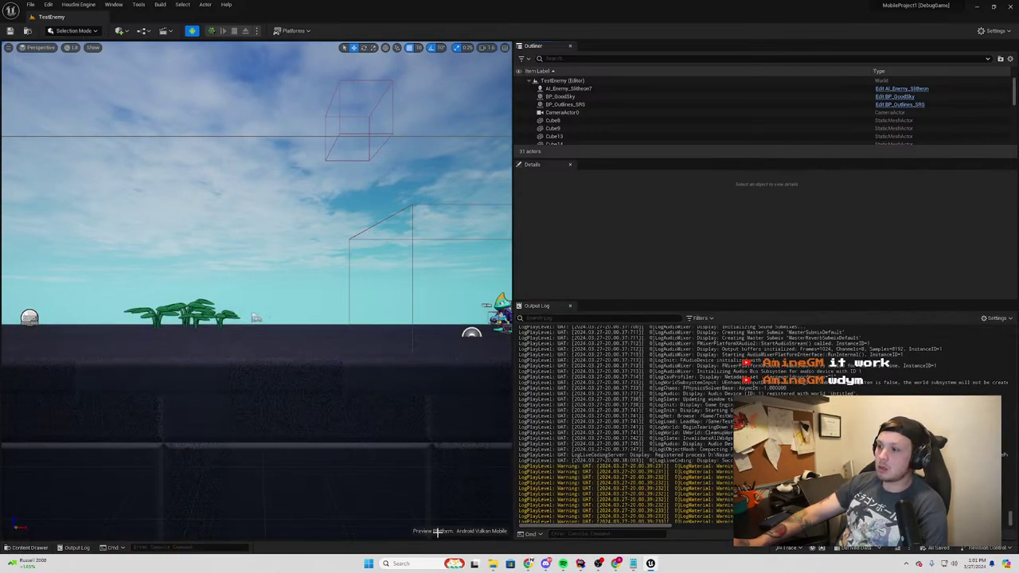
click(13, 549)
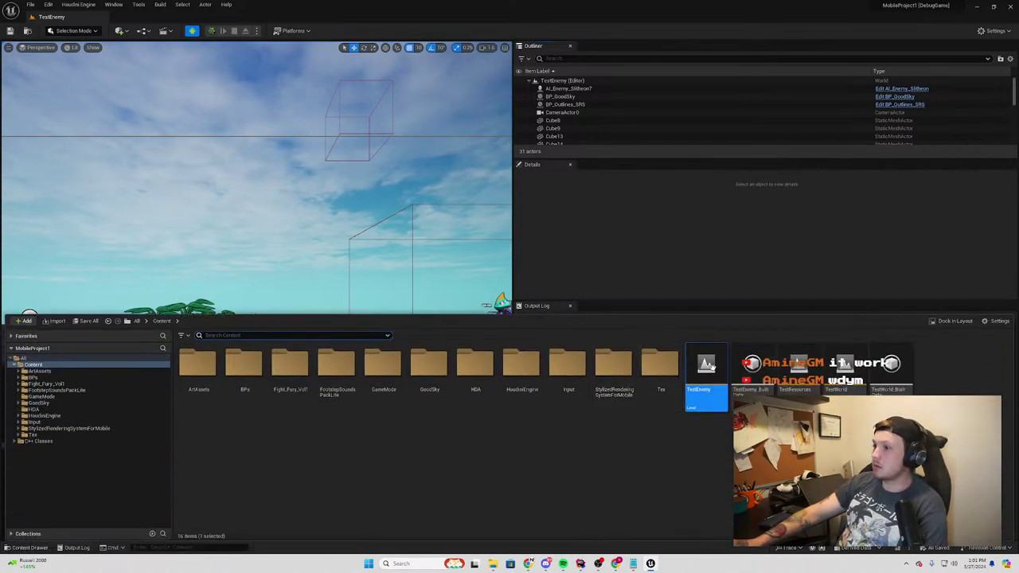
click(25, 548)
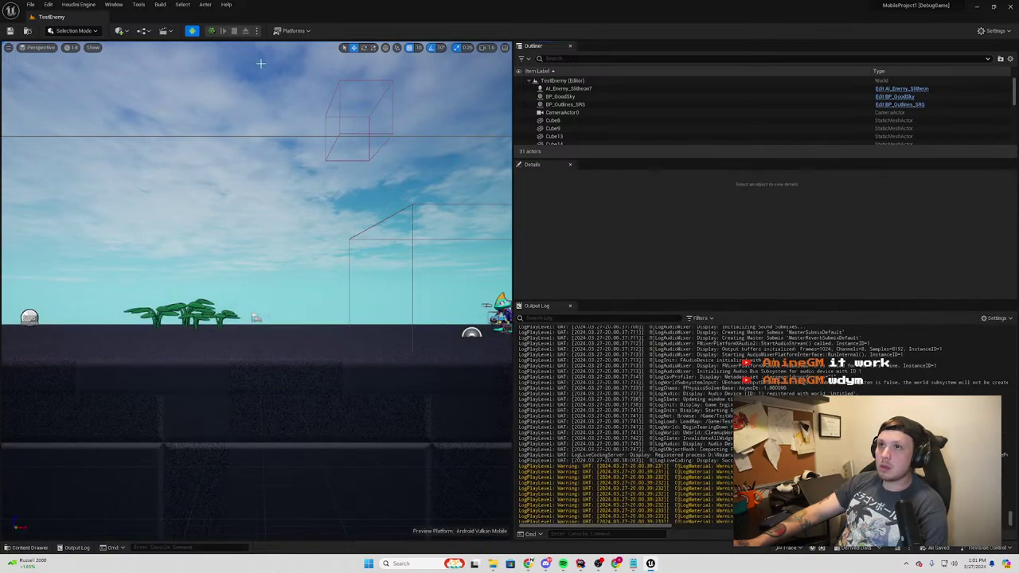
click(256, 31)
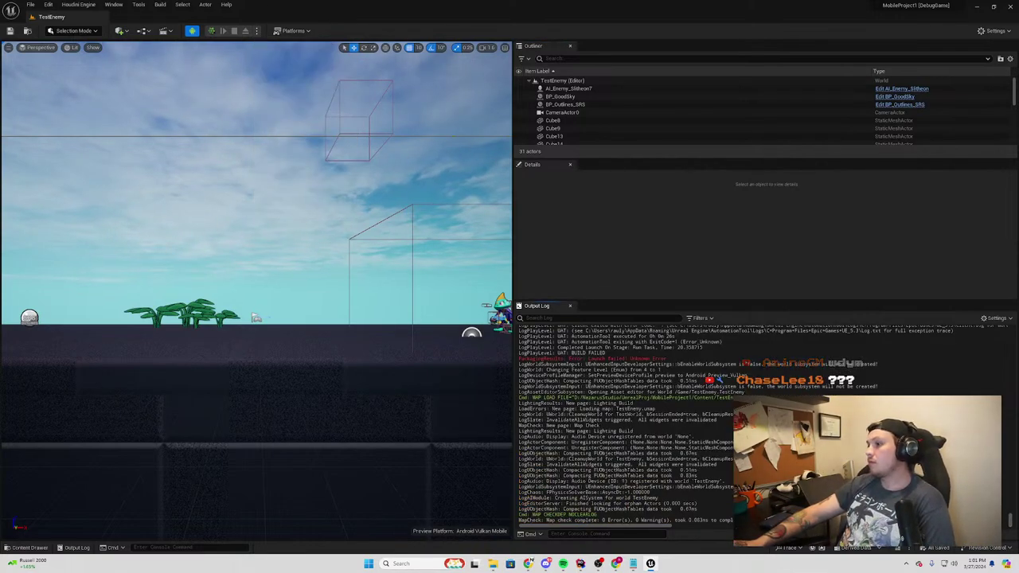
Search Chrome for 'unreal engine build sits in splash screen', then return to Unreal
mouse_move(528, 564)
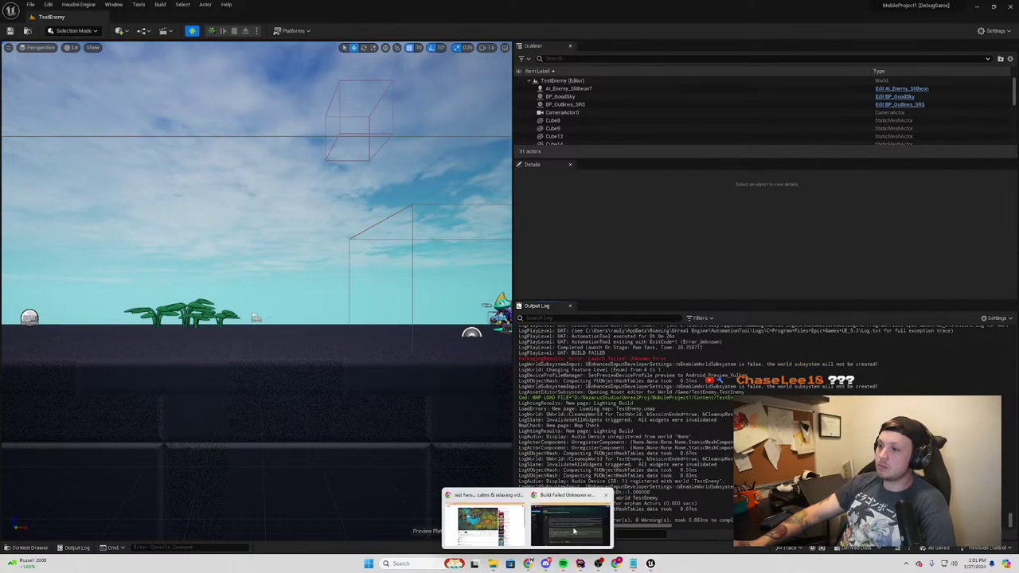
click(483, 513)
click(189, 22)
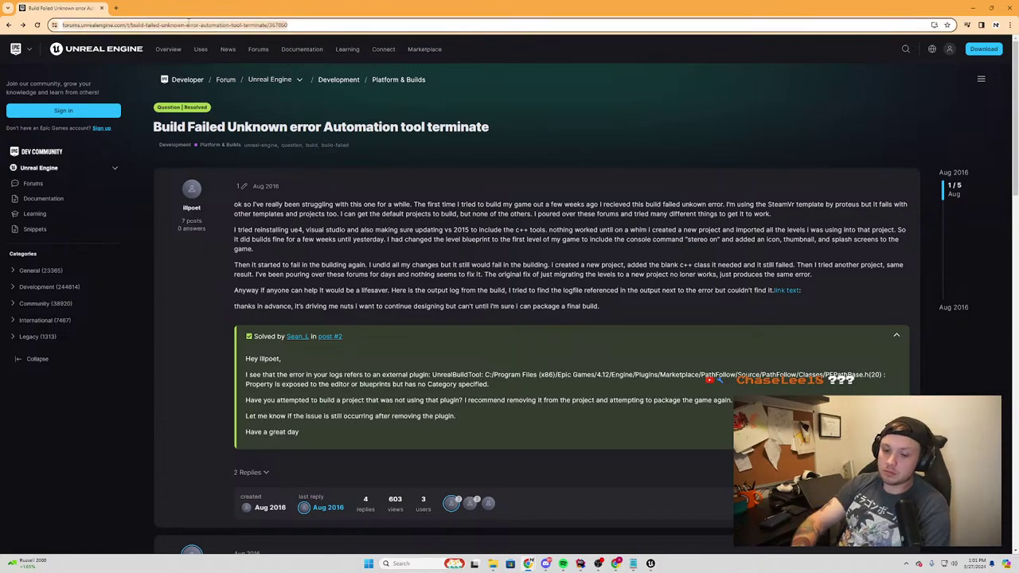
text(unreal)
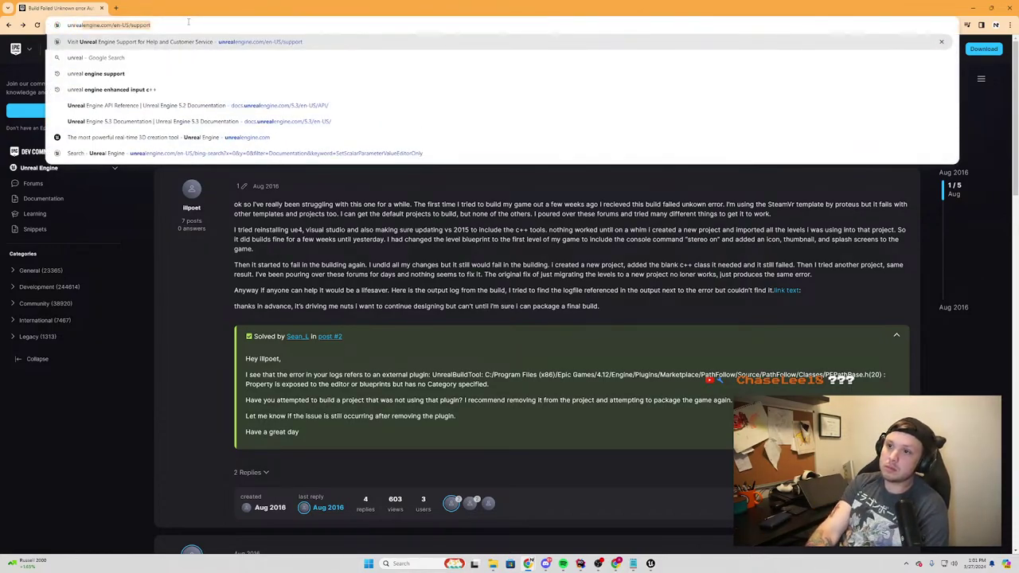
text( engine build )
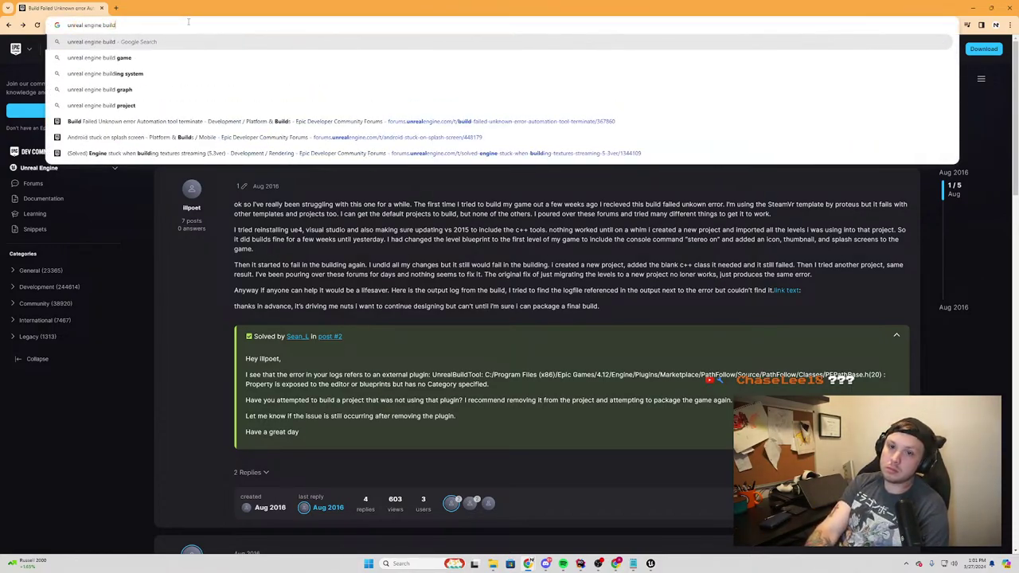
text(sits in spla)
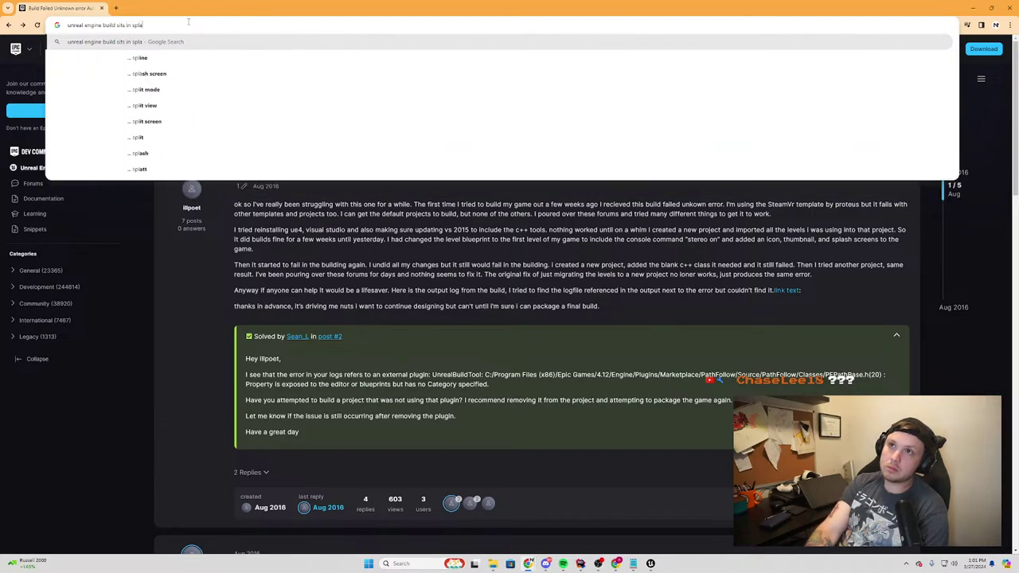
text(sh screen)
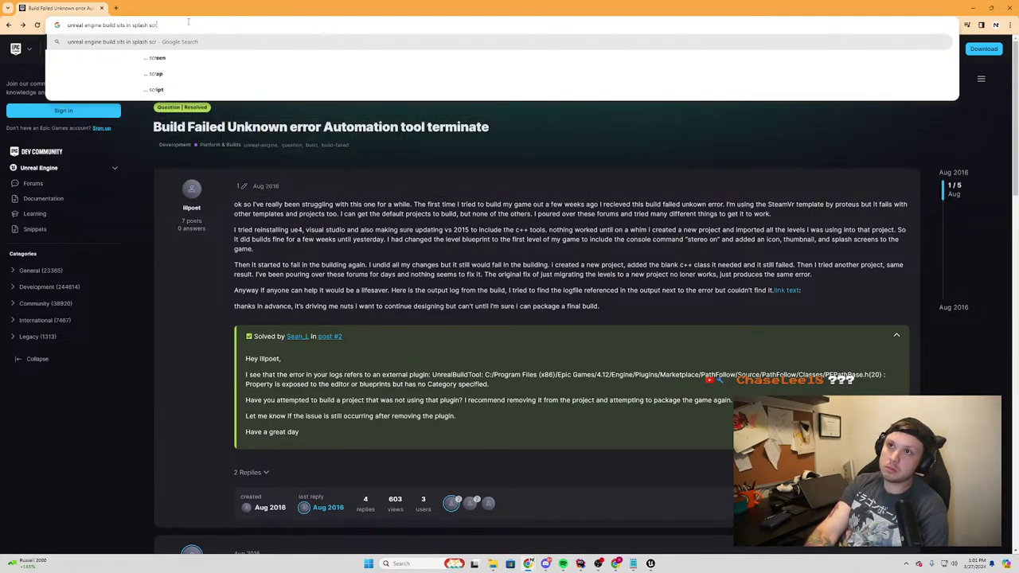
key(Return)
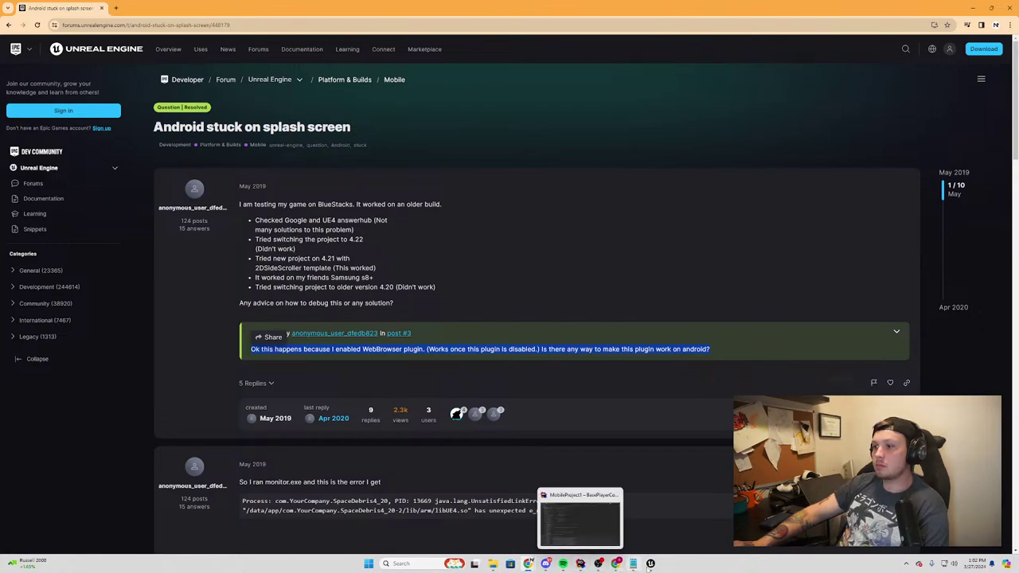
click(651, 564)
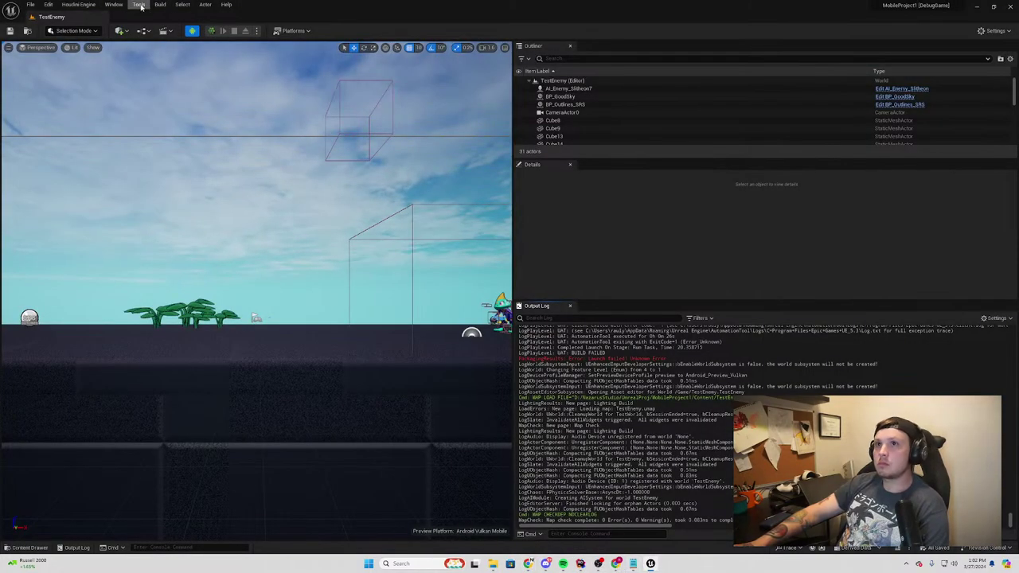
click(78, 5)
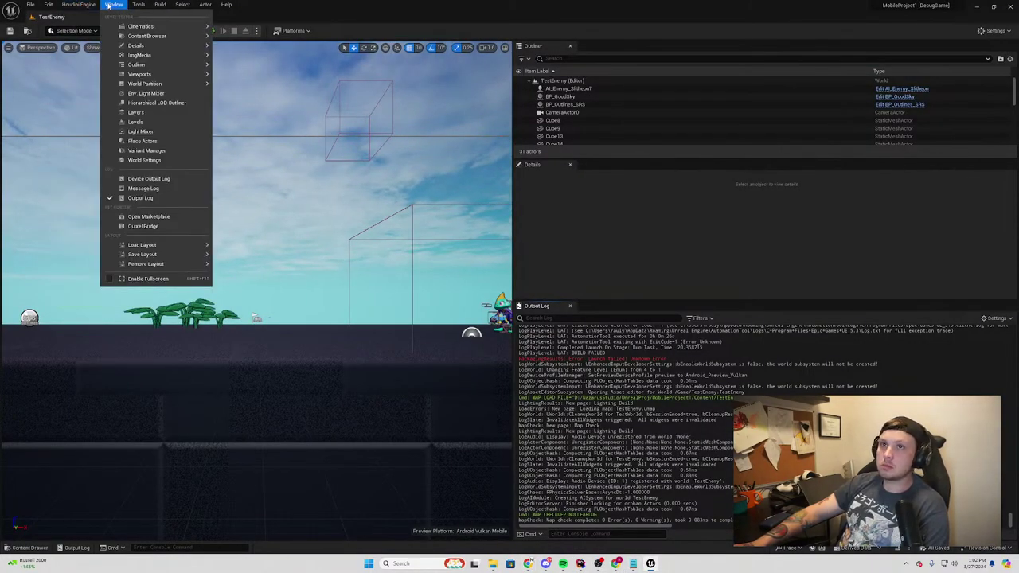
click(78, 5)
click(49, 5)
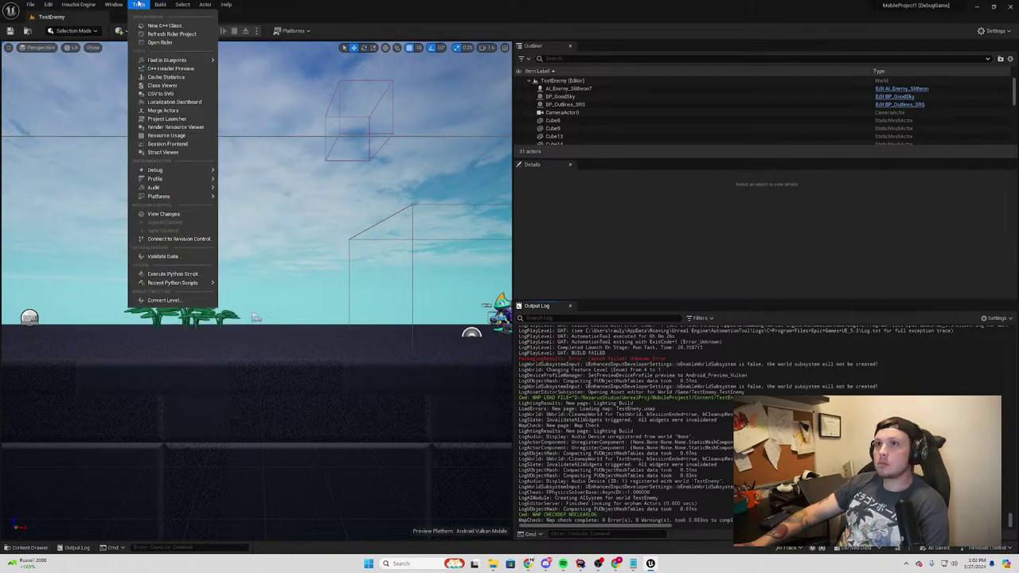
click(183, 5)
click(30, 5)
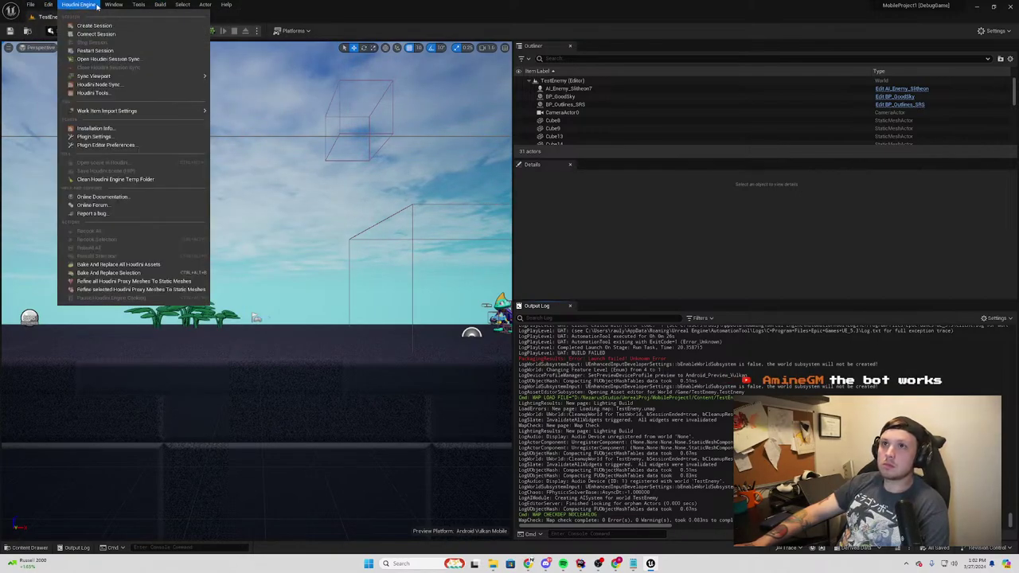
mouse_move(106, 4)
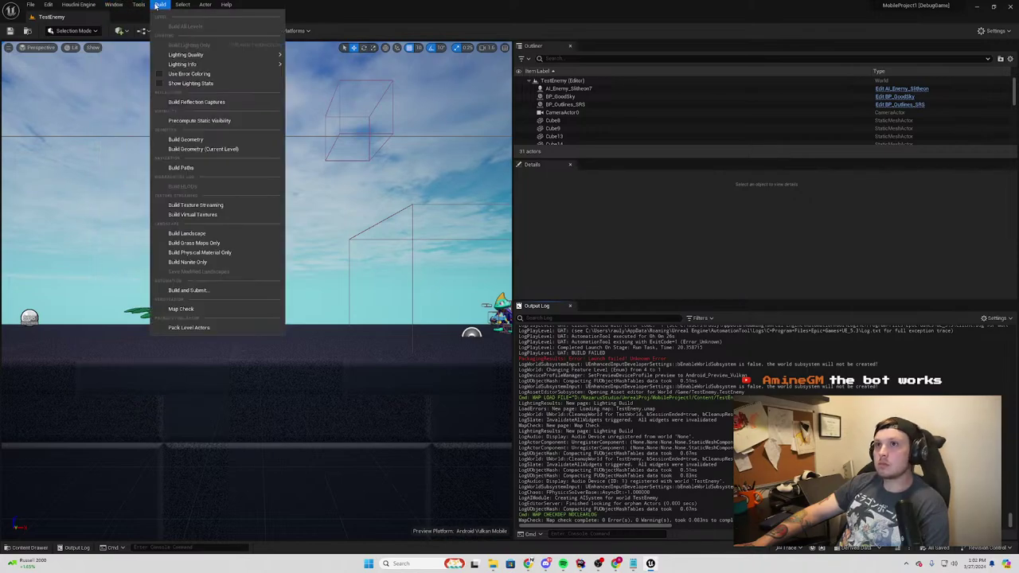
click(160, 5)
click(143, 5)
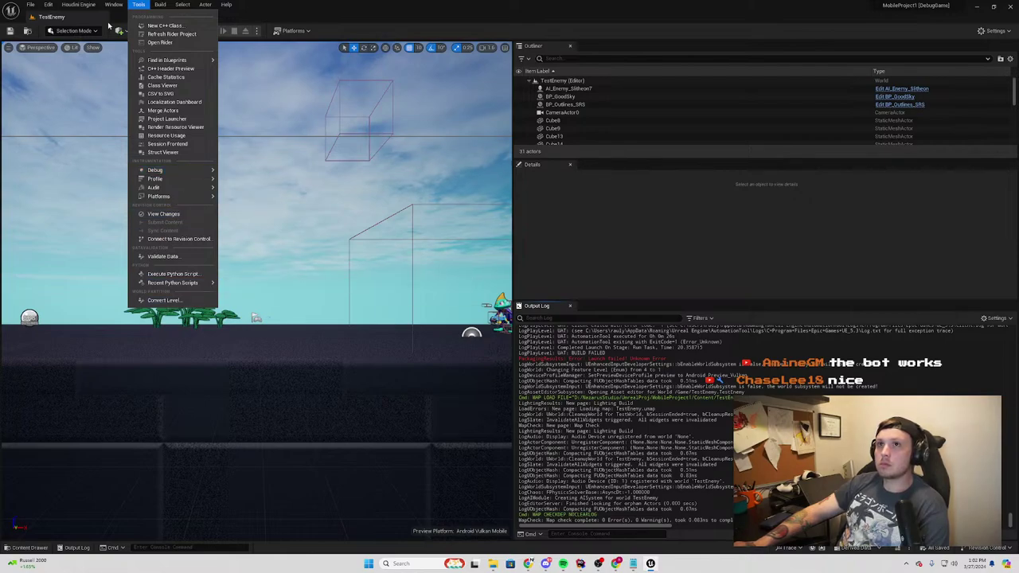
mouse_move(120, 4)
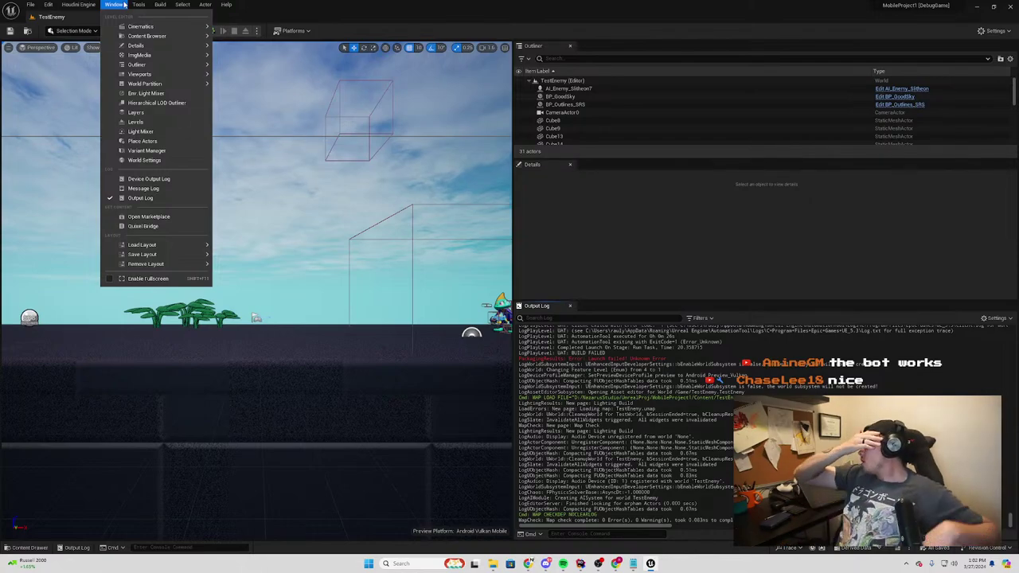
mouse_move(182, 4)
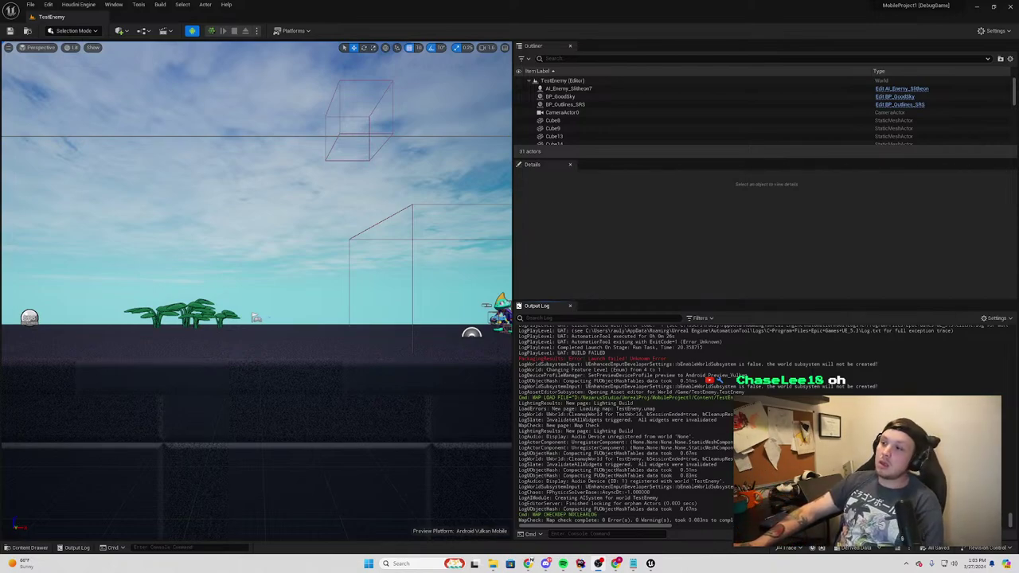
Select BP_GoodSky in the Outliner, then bring the splash-screen forum thread up in Chrome
scroll(625, 422, up, 7)
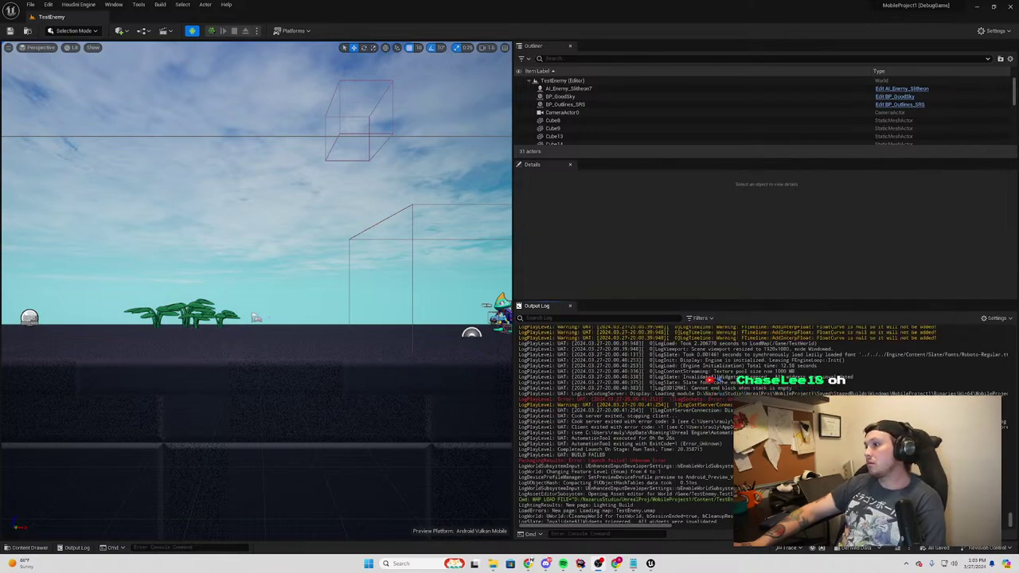
scroll(654, 516, down, 5)
scroll(559, 483, down, 2)
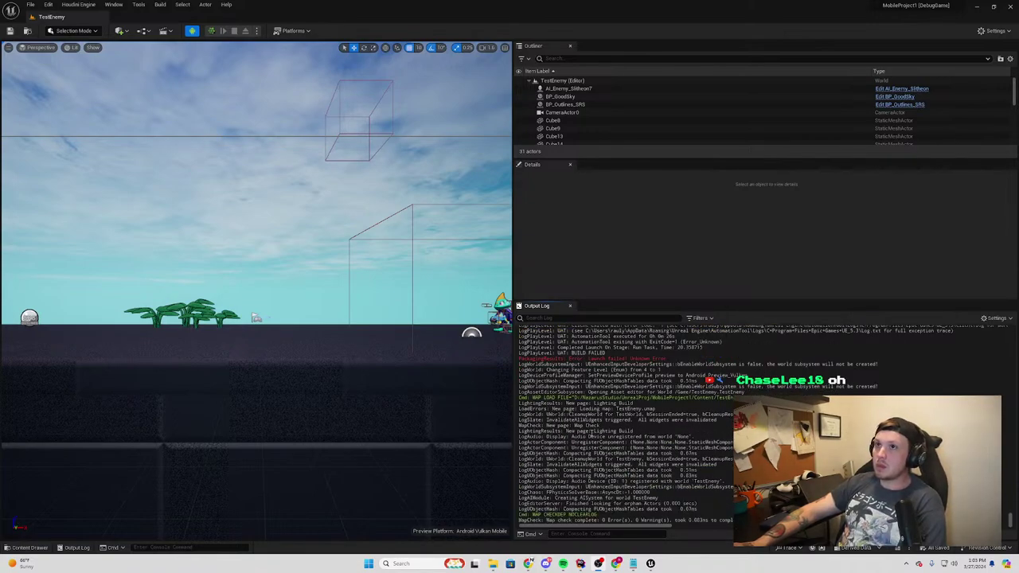
click(388, 340)
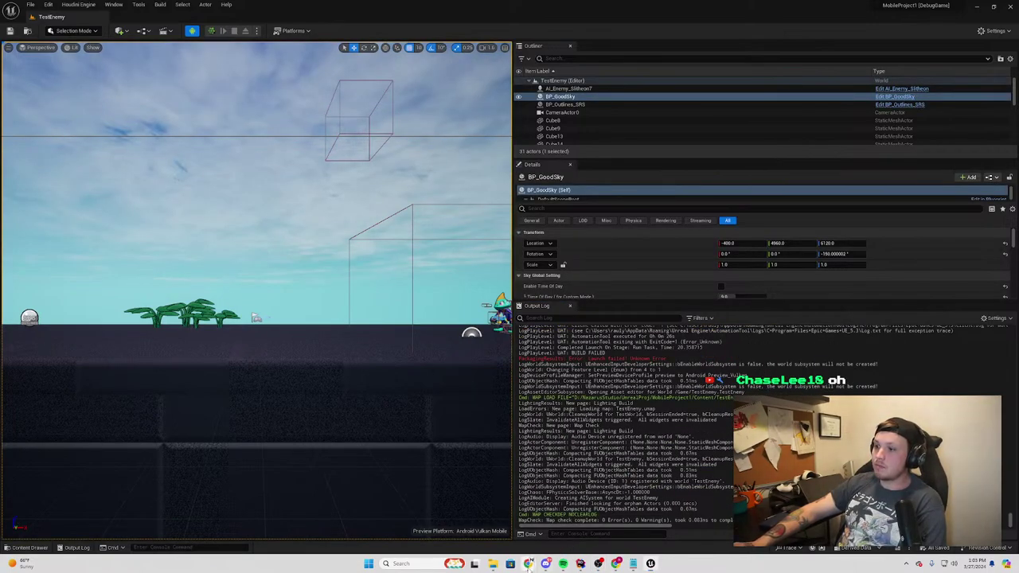
mouse_move(527, 564)
click(487, 521)
scroll(491, 376, down, 3)
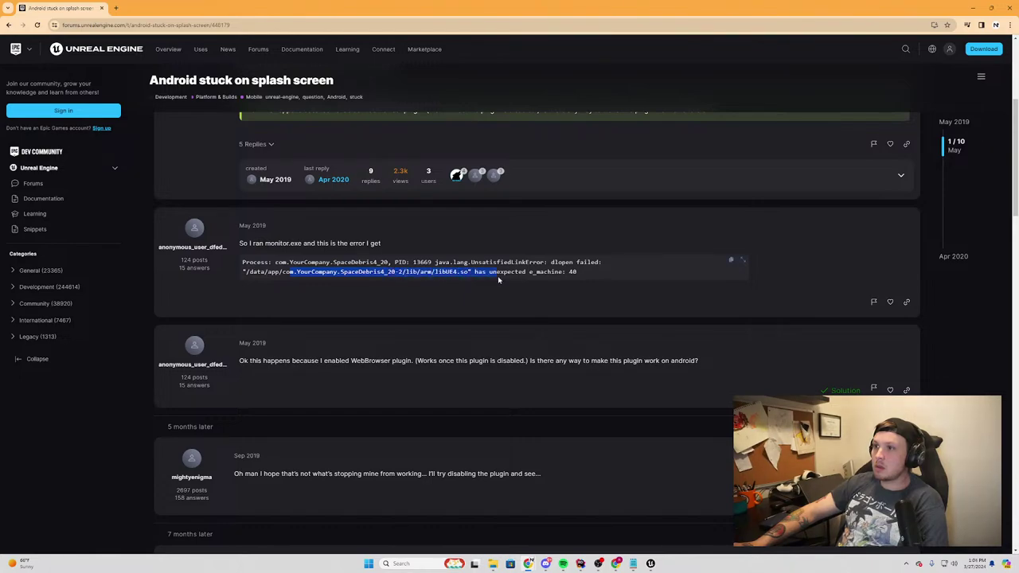
Read the thread's error block and permission-advice replies, then minimize Chrome
triple_click(596, 274)
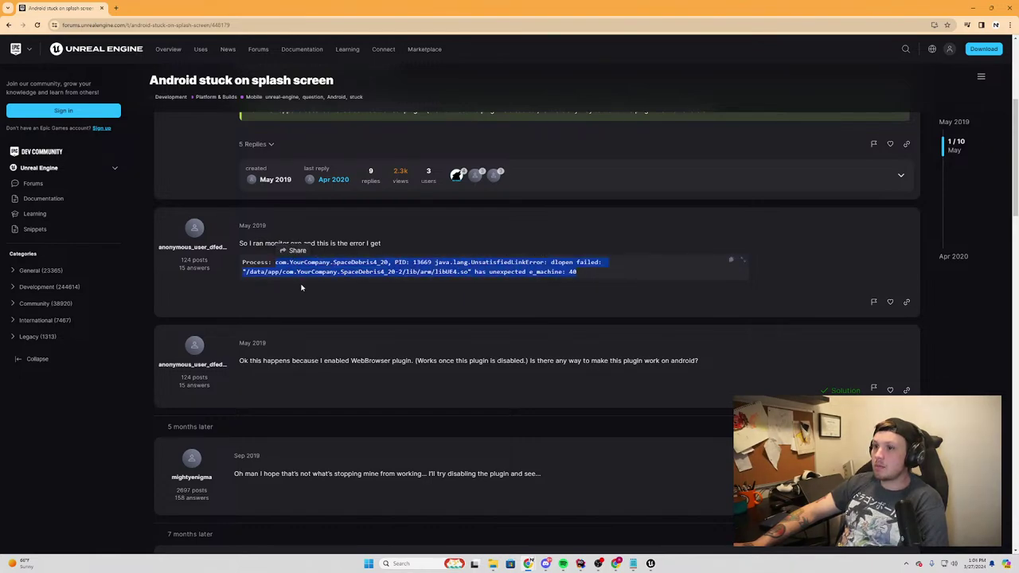
scroll(386, 293, down, 3)
scroll(450, 328, down, 1)
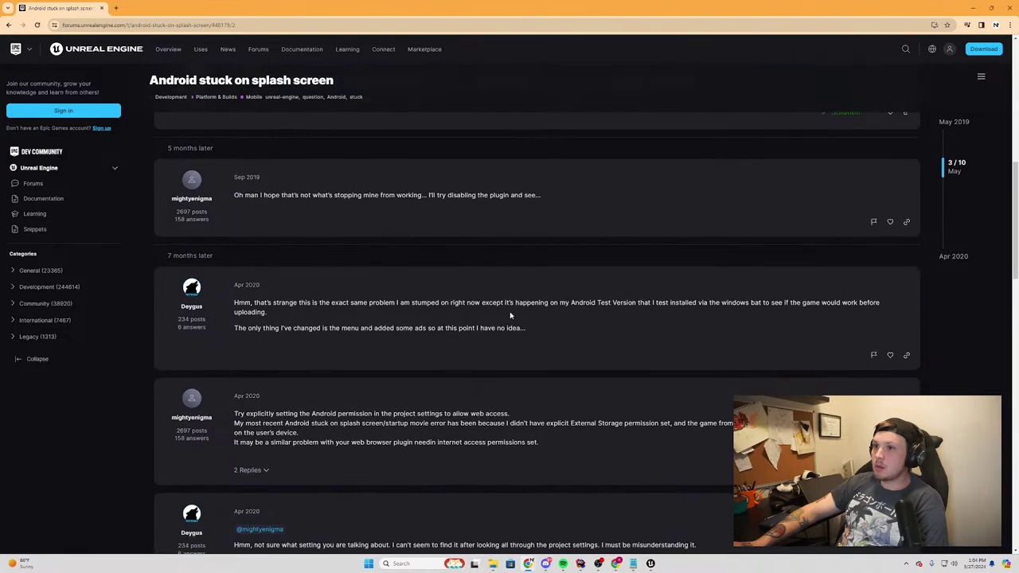
scroll(508, 302, down, 2)
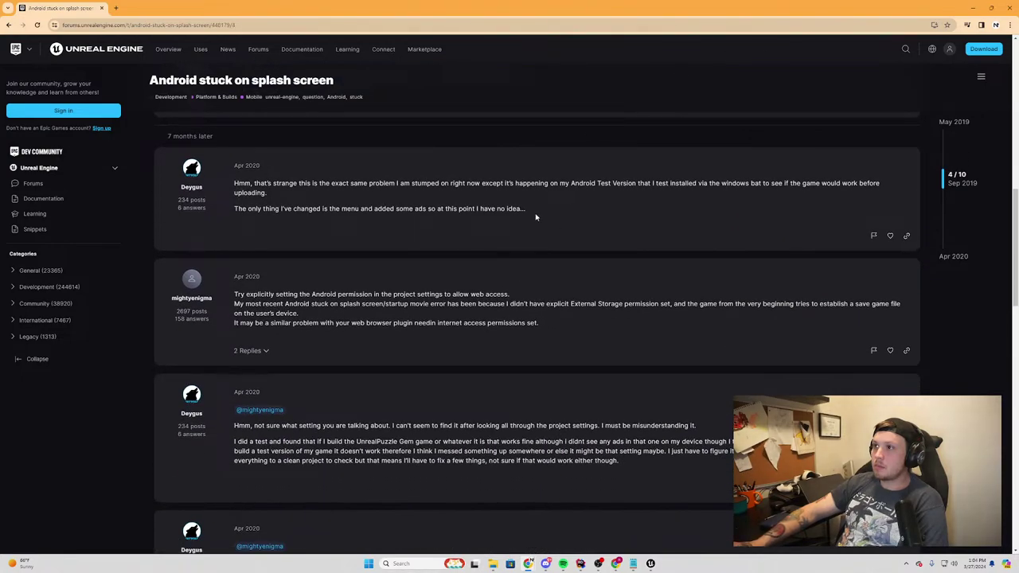
drag(548, 212, 233, 208)
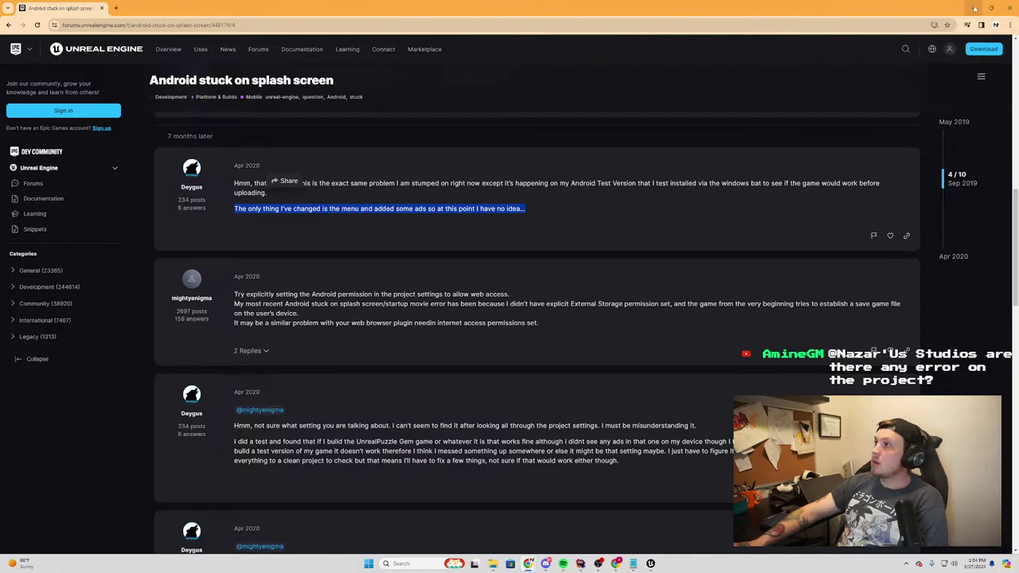
click(974, 8)
scroll(729, 413, up, 3)
Review the BUILD FAILED lines in the Output Log and open the Play options menu
scroll(729, 413, up, 3)
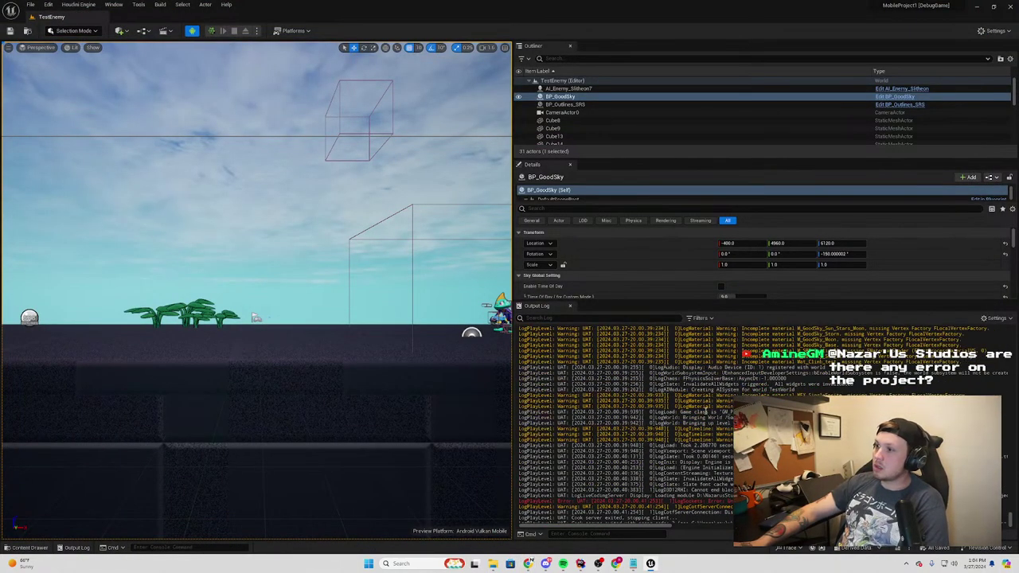
scroll(729, 413, up, 2)
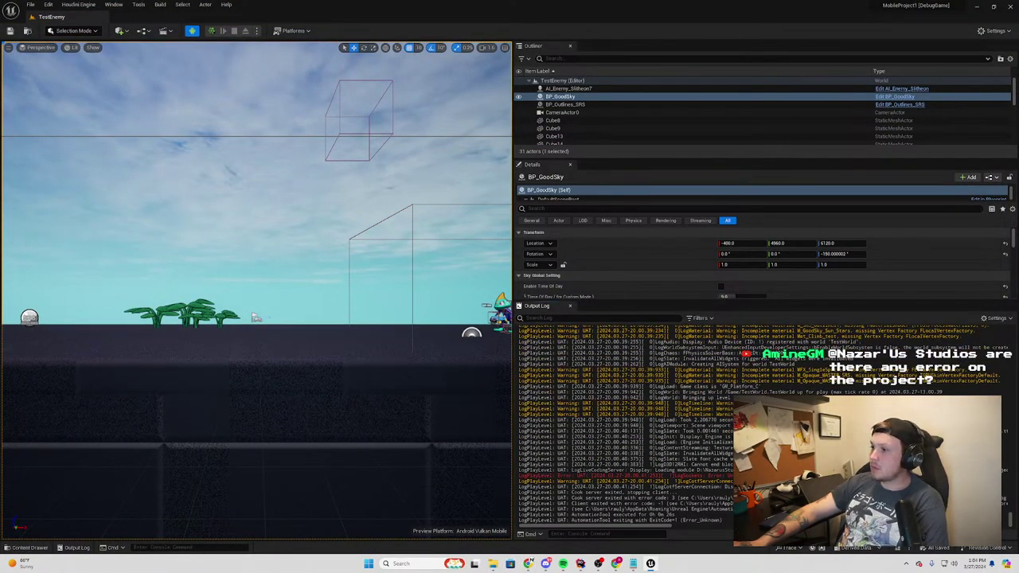
scroll(706, 471, down, 2)
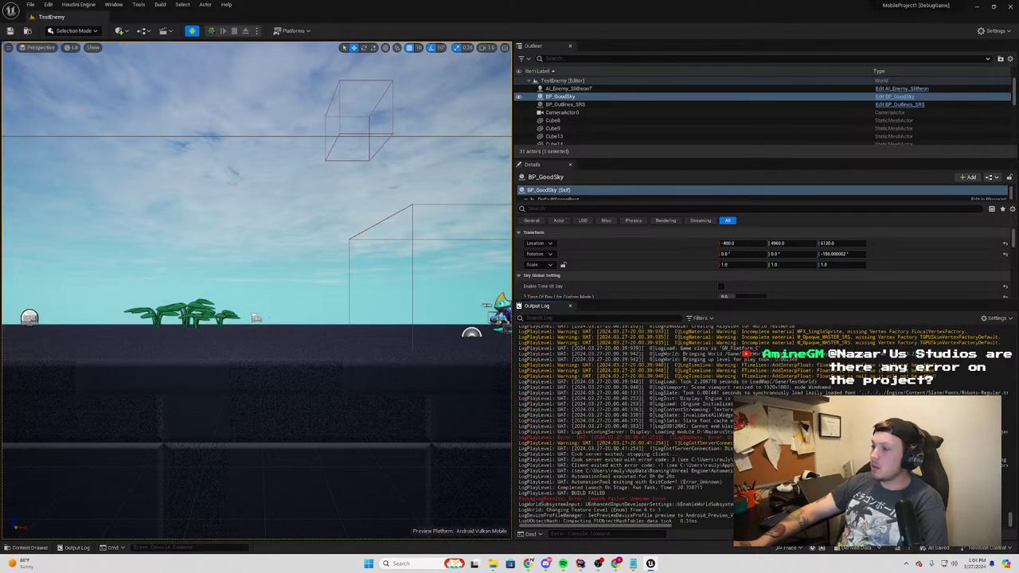
scroll(729, 422, up, 3)
click(256, 30)
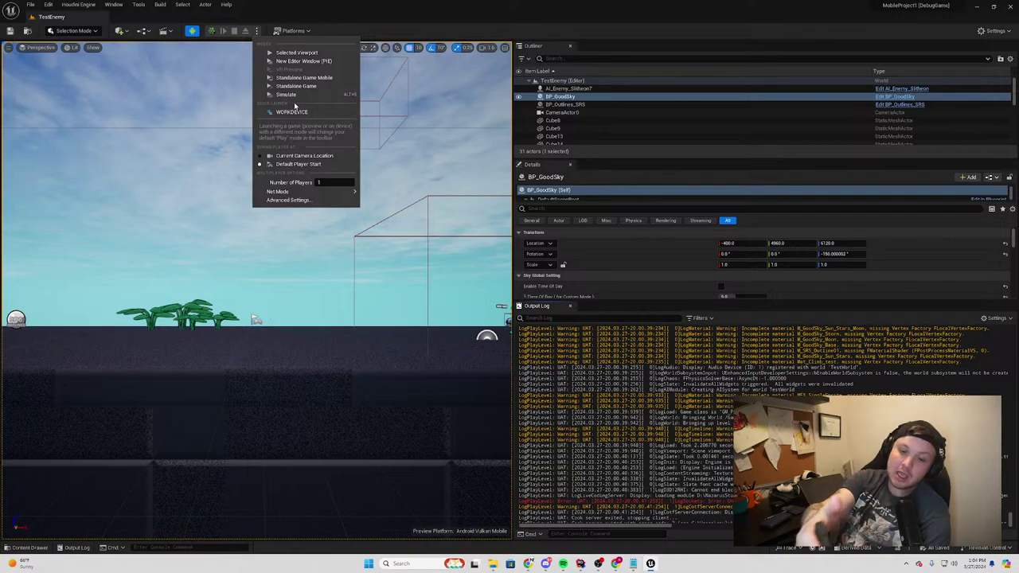
Switch to Chrome and load google.com from the address bar
mouse_move(529, 563)
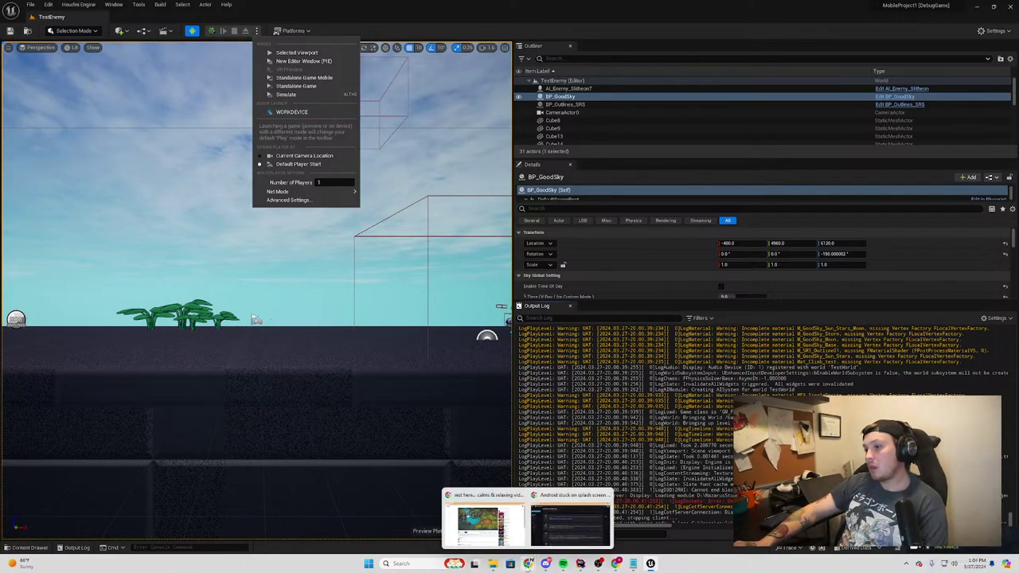
click(569, 517)
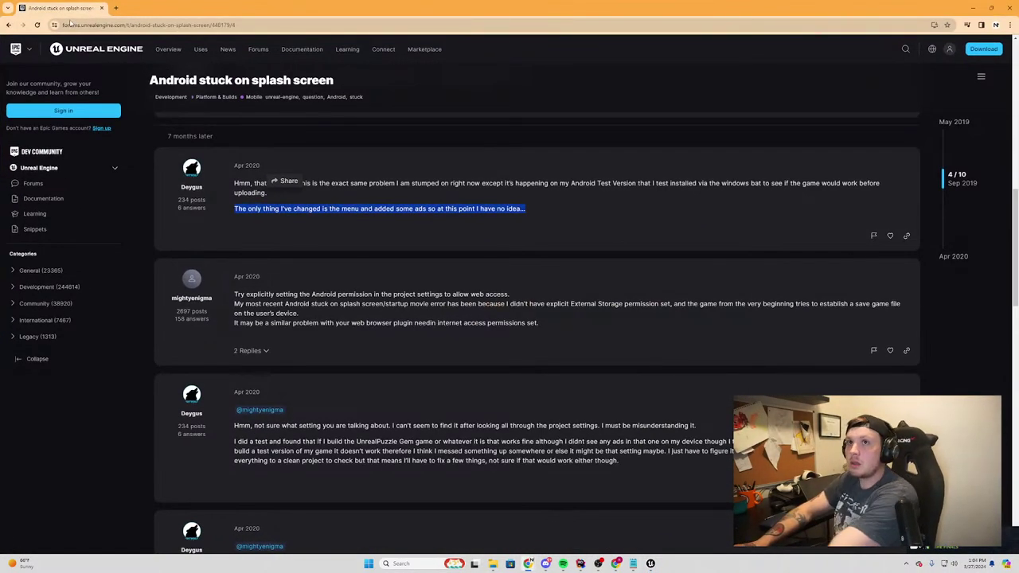
click(151, 28)
text(google.)
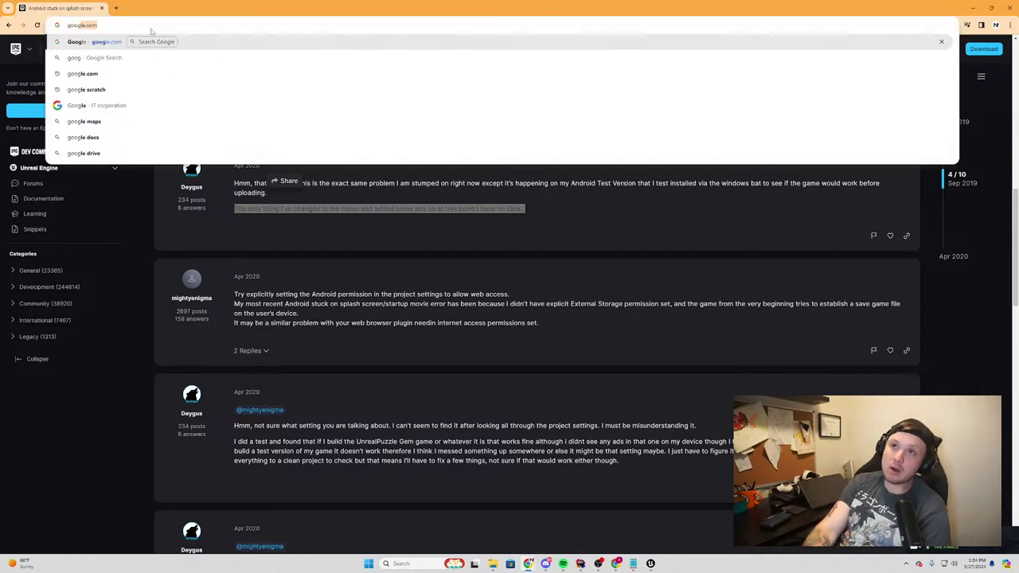
key(BackSpace)
text(.)
key(Return)
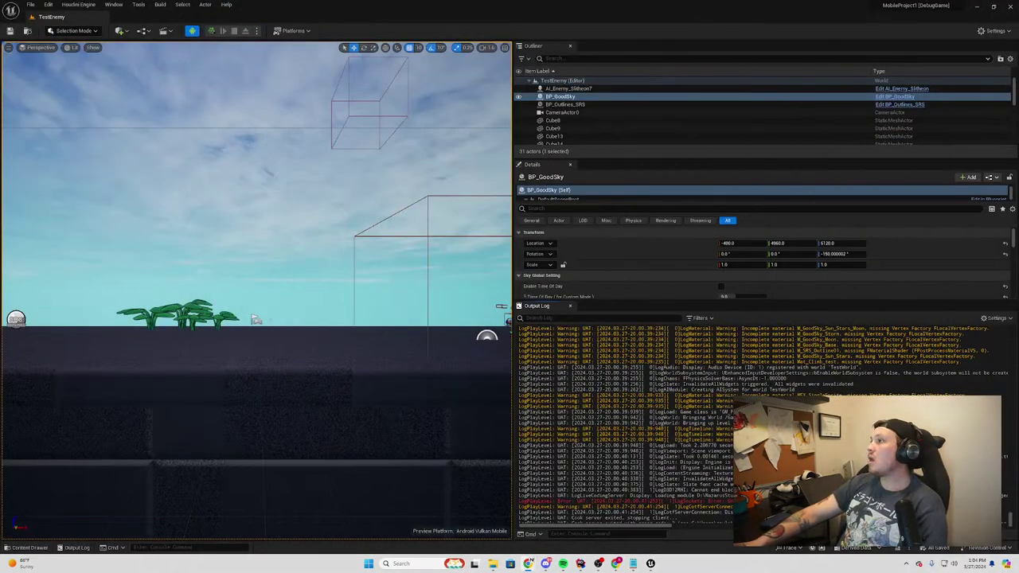
Go back to the forum thread, then reload Google and focus its search box
key(alt+Tab)
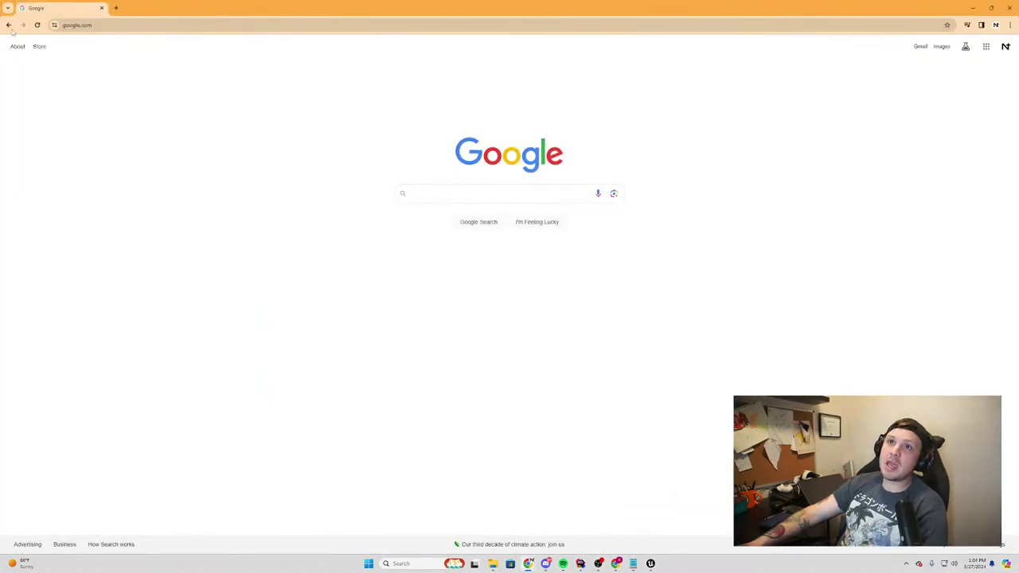
click(9, 25)
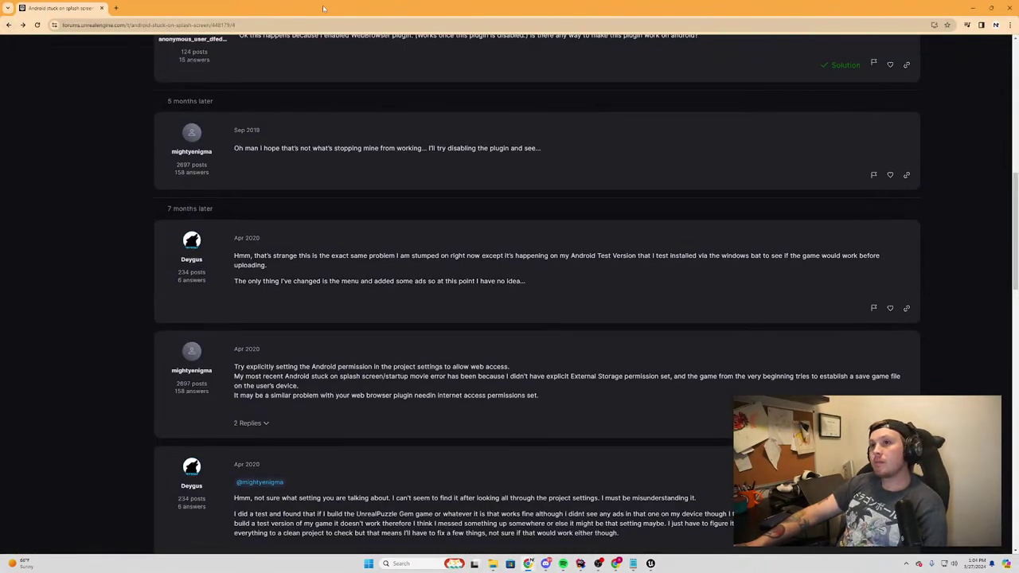
click(166, 21)
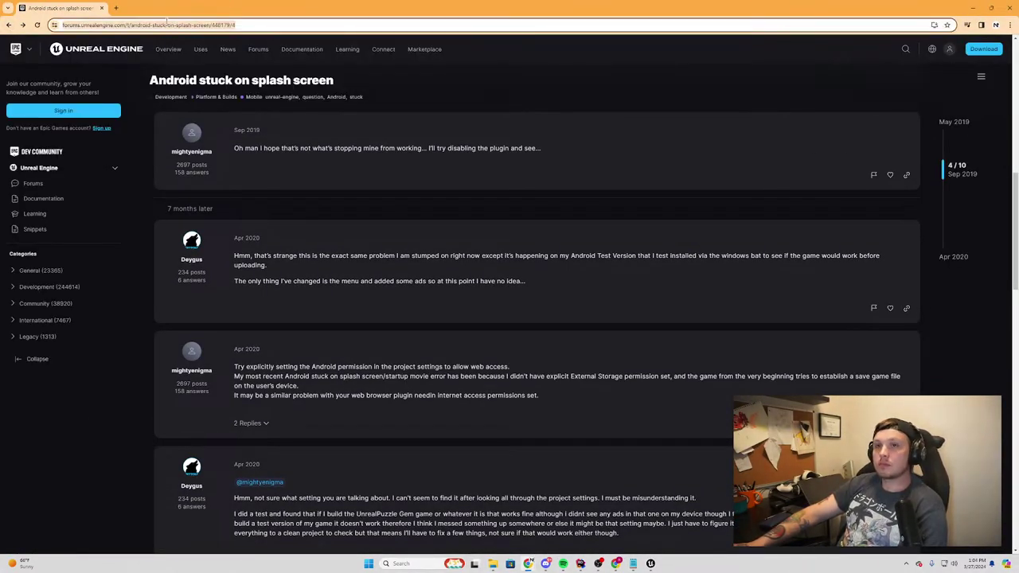
text(google)
key(Return)
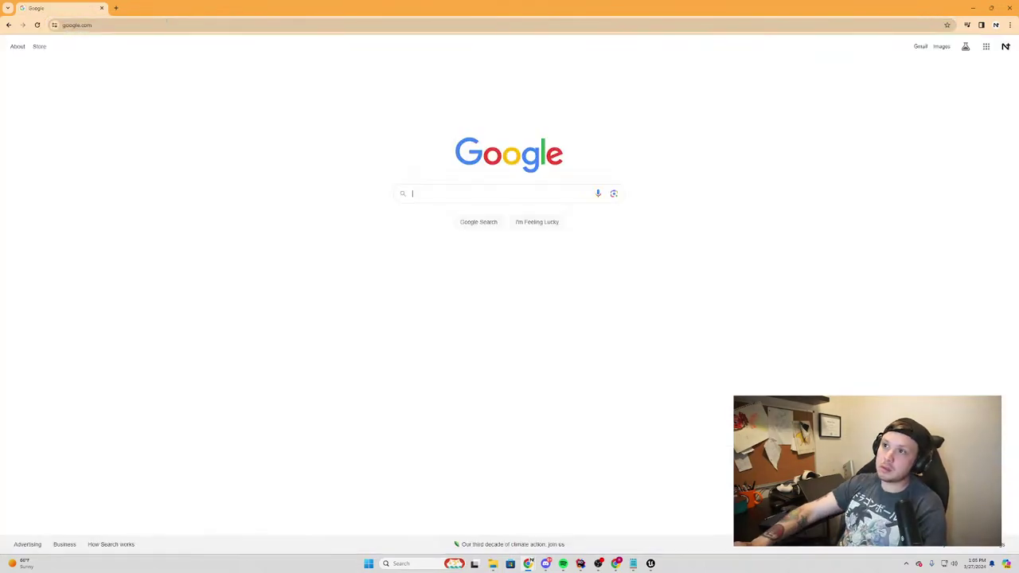
click(428, 195)
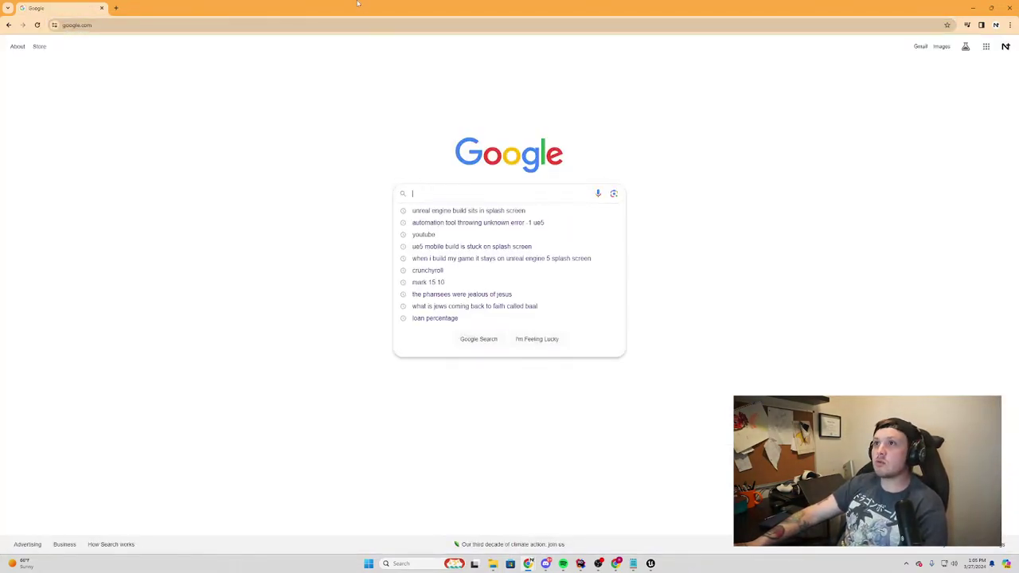
Search 'Stuck on splash screen android build ue5' and open the Reddit 'UE5 Android crash in splash screen' post
key(alt+Tab)
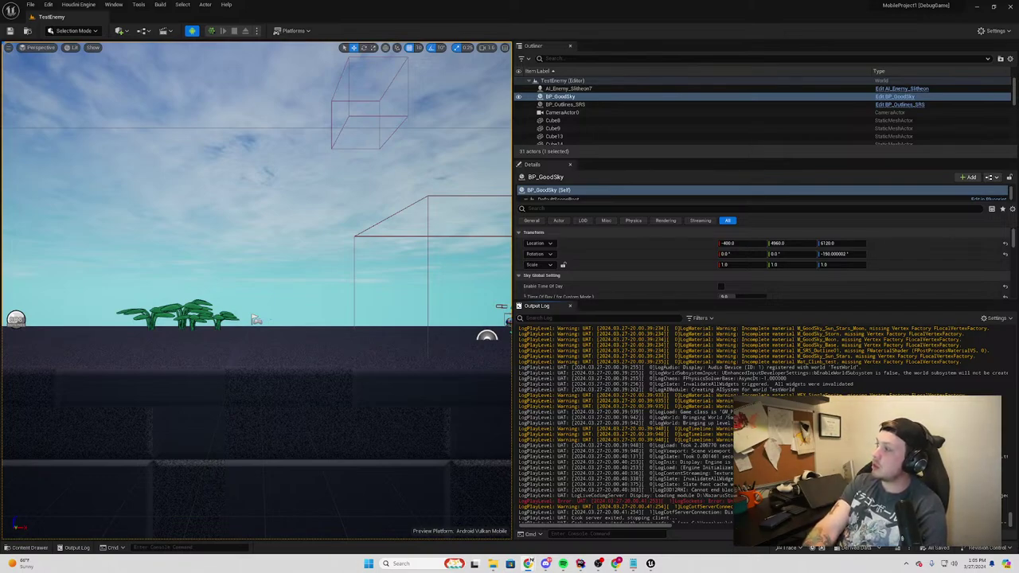
key(alt+Tab)
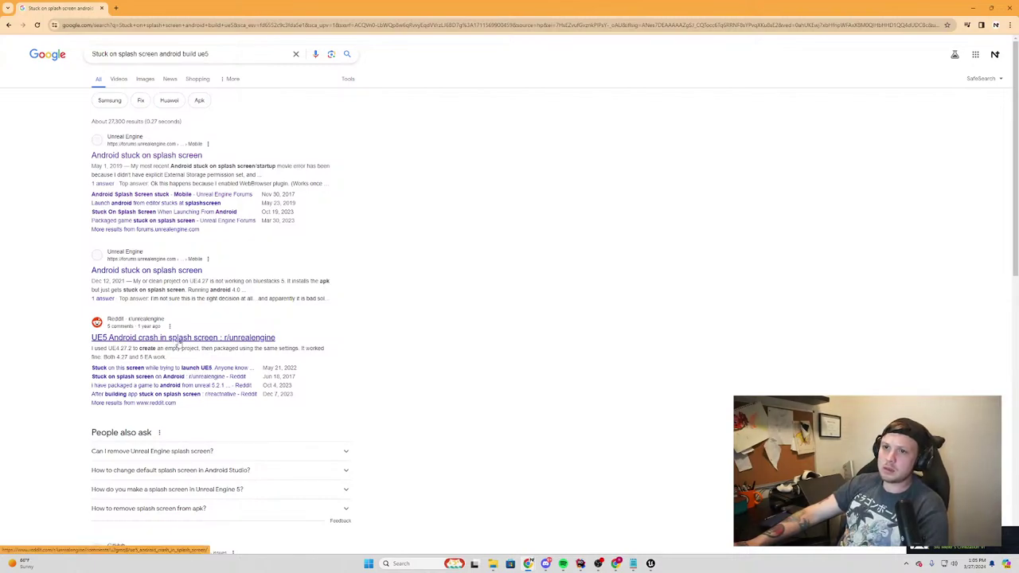
click(179, 339)
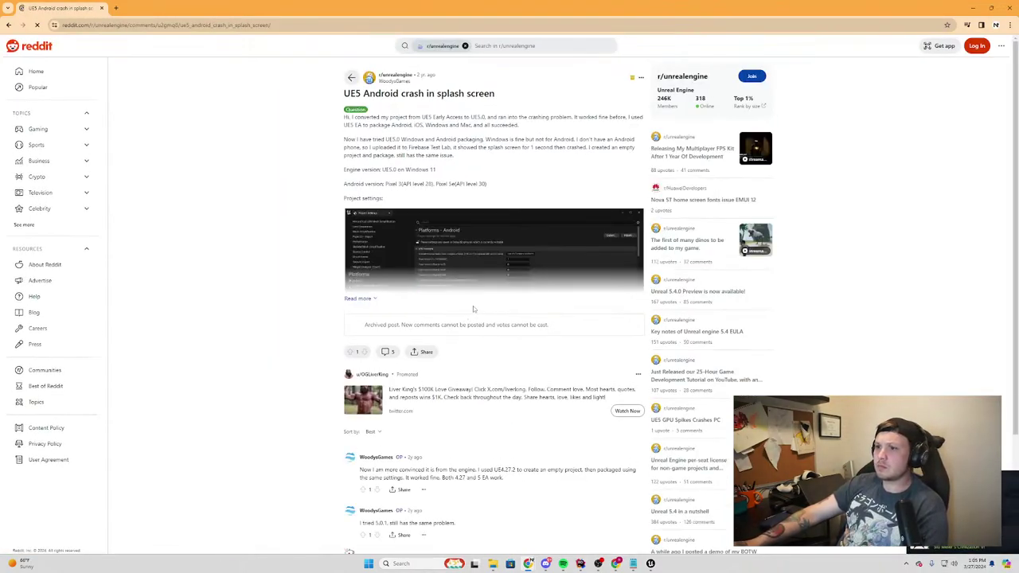
scroll(473, 309, down, 1)
scroll(494, 343, down, 1)
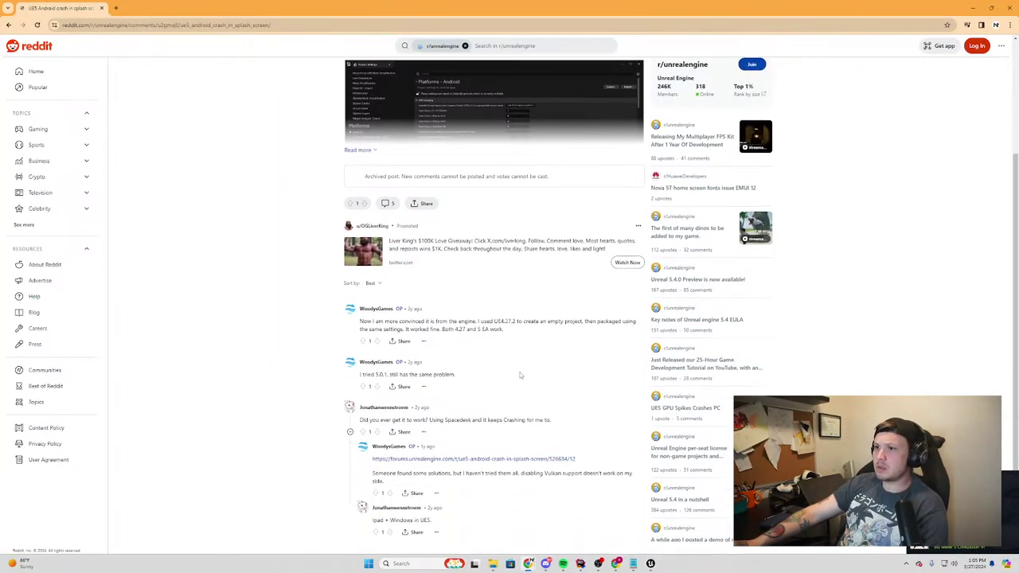
Read the Reddit replies and open the linked forums.unrealengine.com thread in a new tab
drag(504, 329, 368, 328)
click(525, 329)
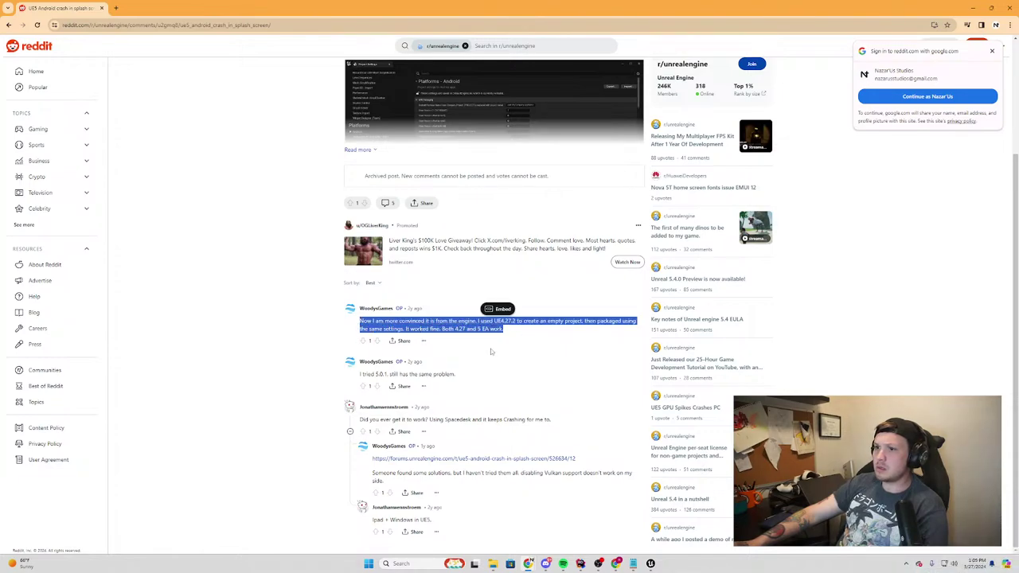
click(460, 378)
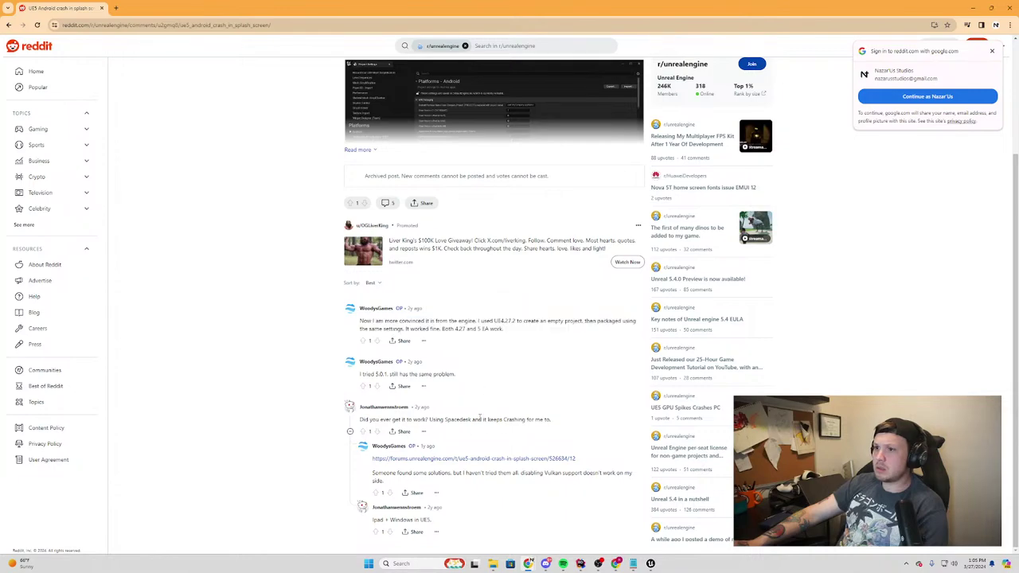
scroll(480, 418, up, 1)
scroll(480, 429, down, 1)
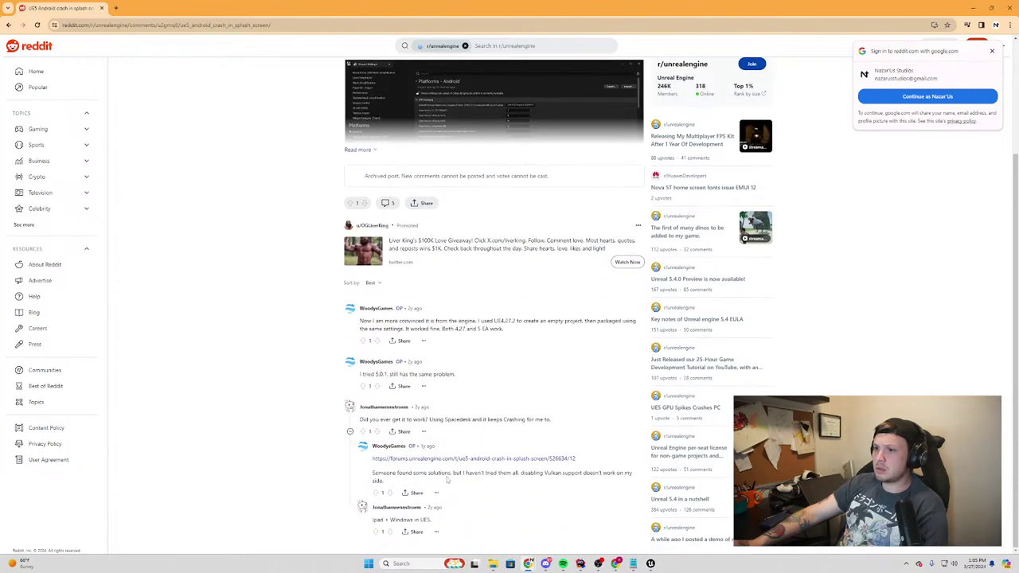
click(417, 459)
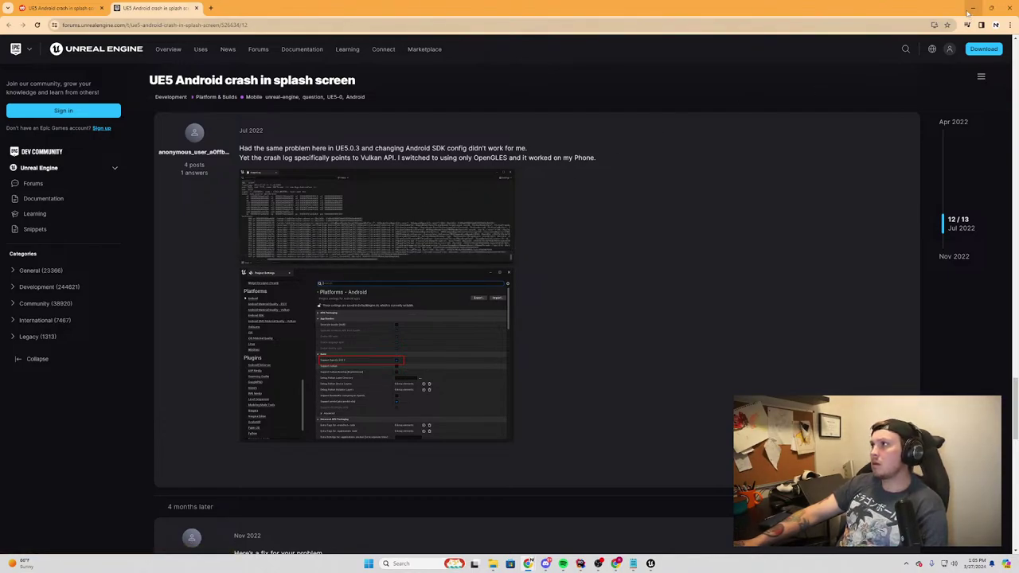
View and close the enlarged OpenGL ES3.2 settings screenshot, then minimize the browser to reveal Unreal
click(366, 369)
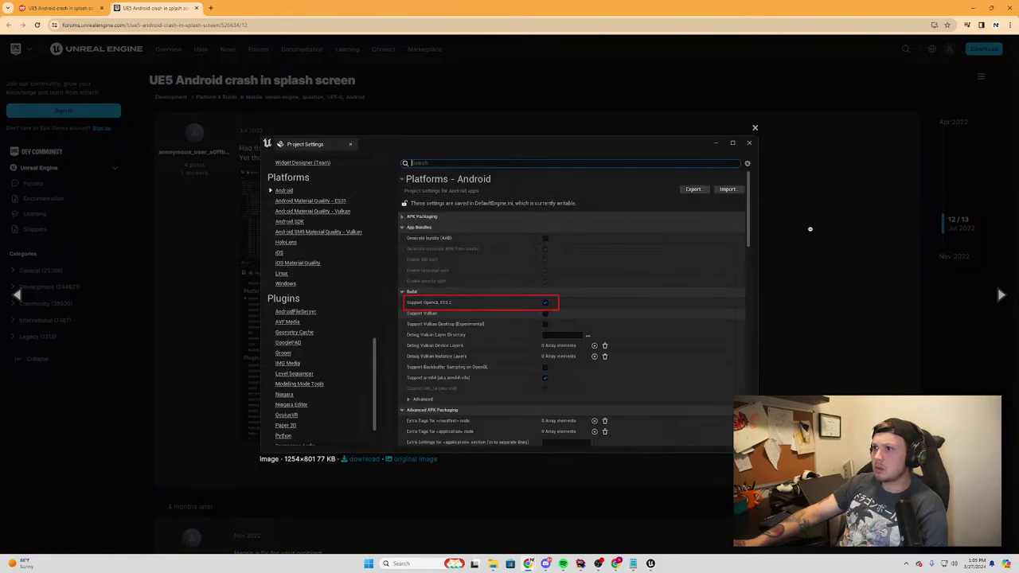
click(809, 237)
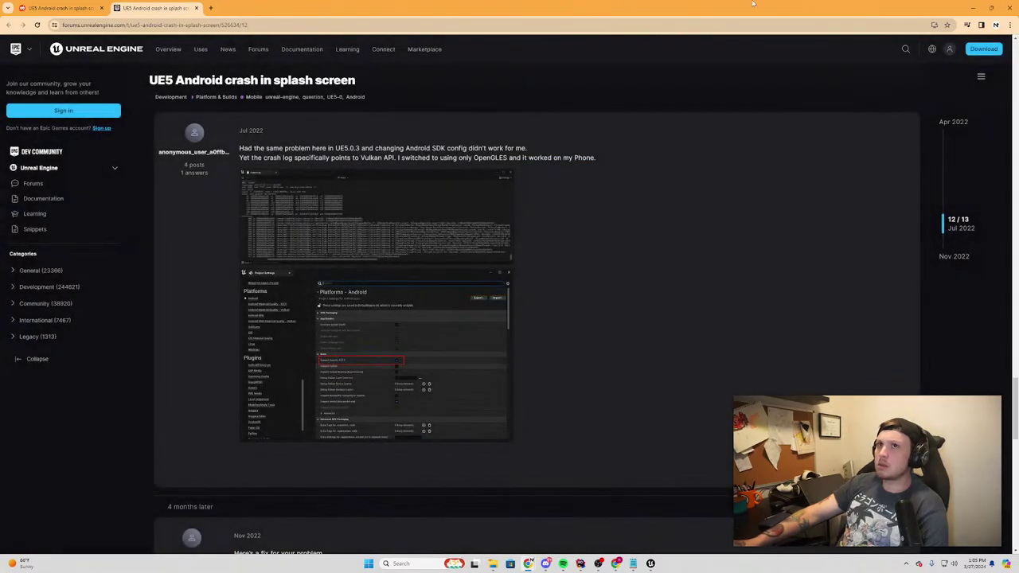
click(971, 8)
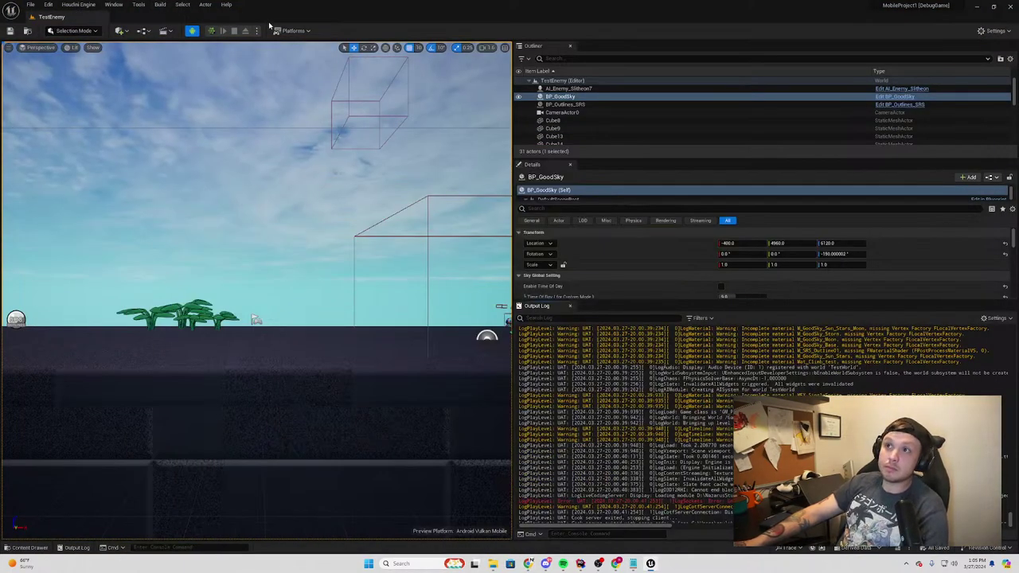
Widen the level viewport and switch the preview platform to Android OpenGL Mobile
click(993, 31)
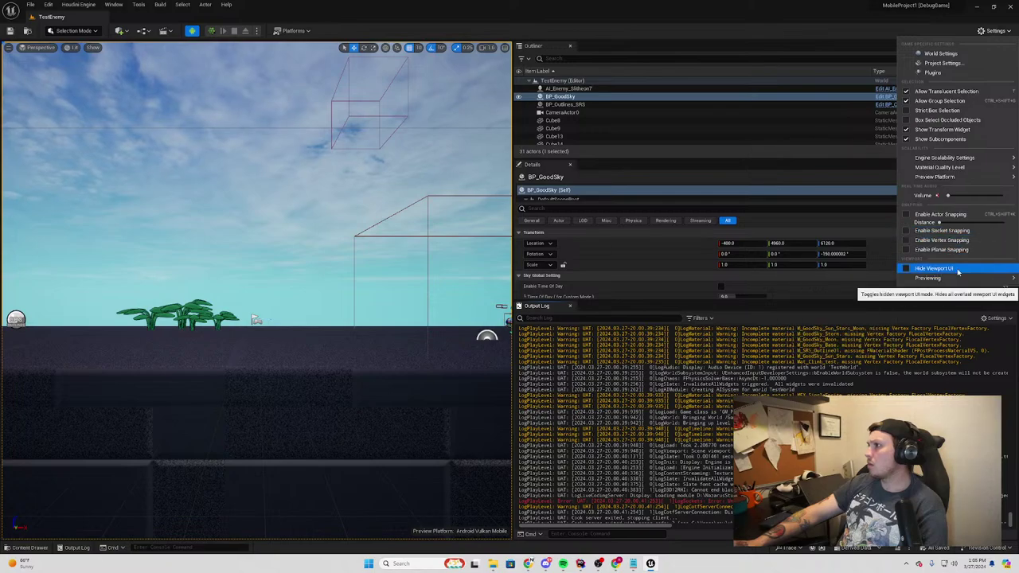
mouse_move(939, 280)
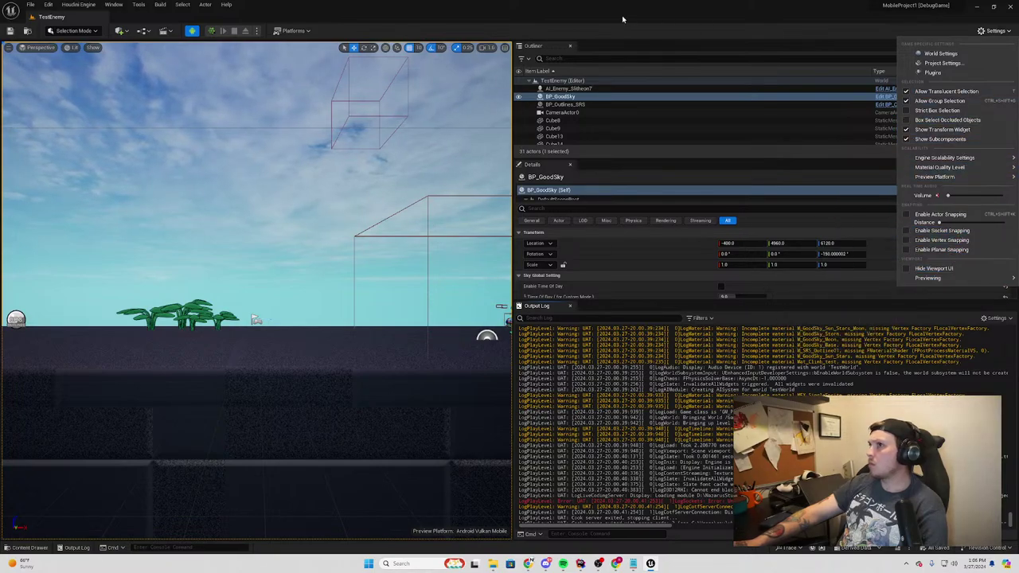
drag(512, 76, 789, 76)
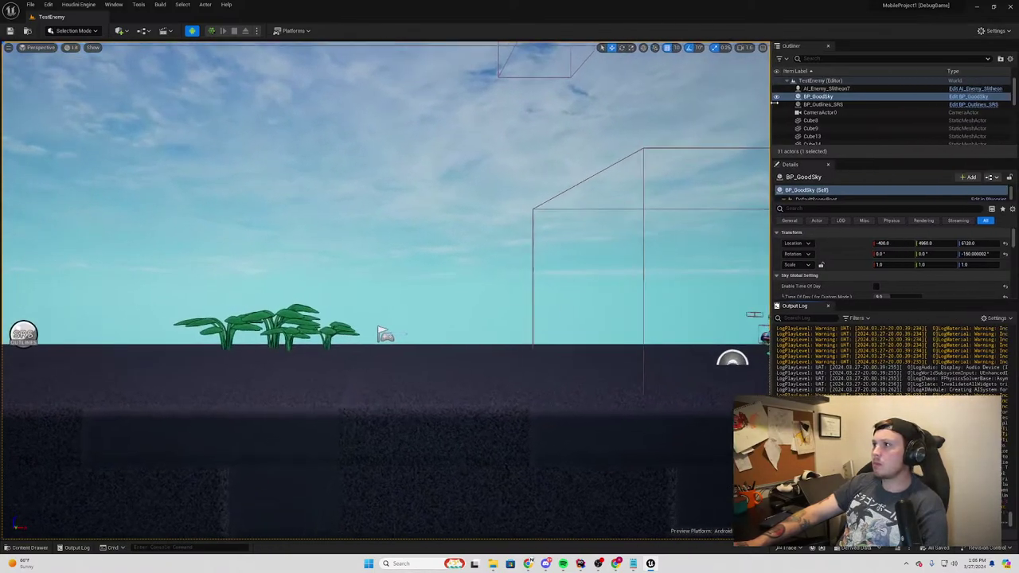
click(992, 31)
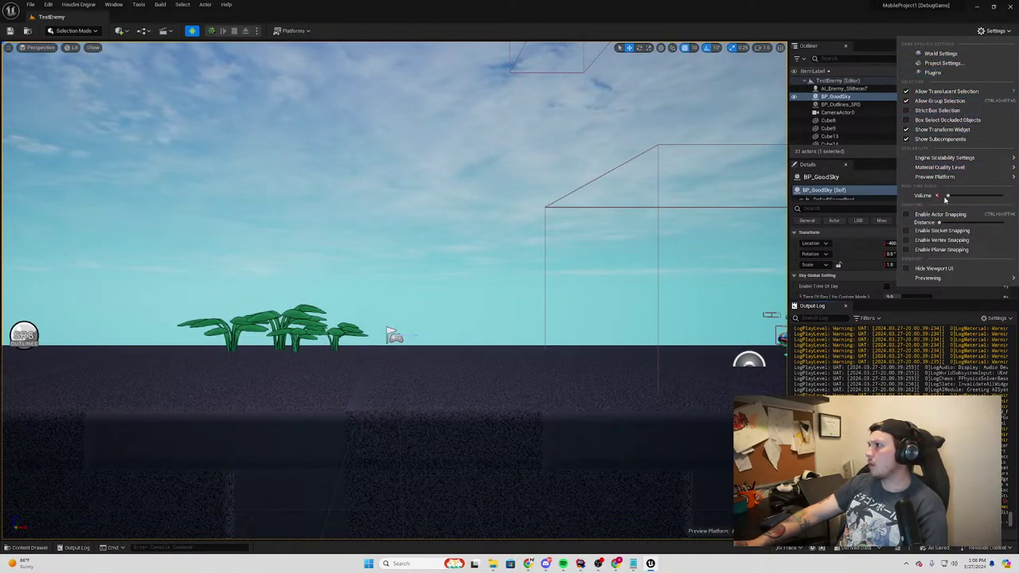
mouse_move(954, 163)
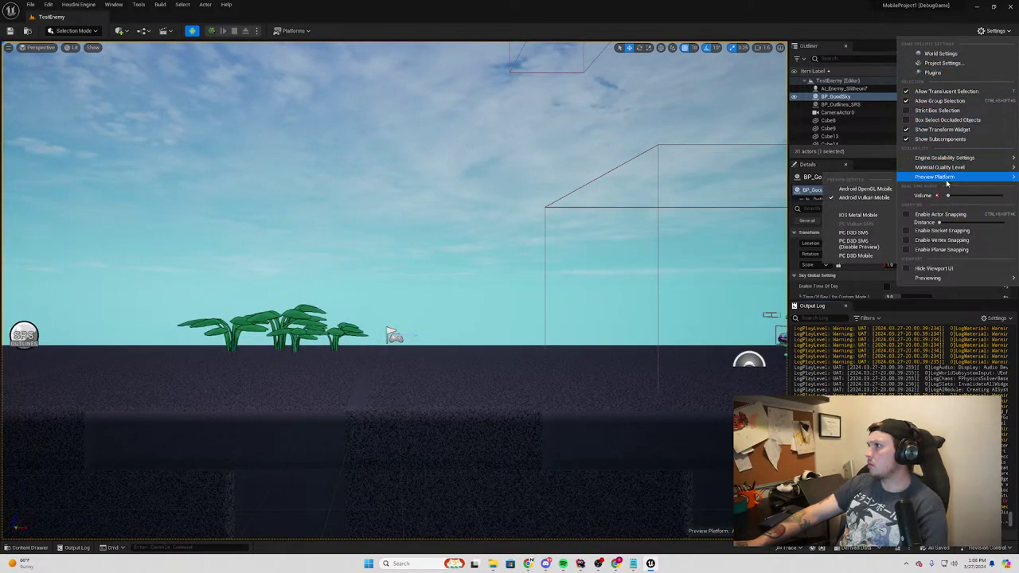
click(885, 191)
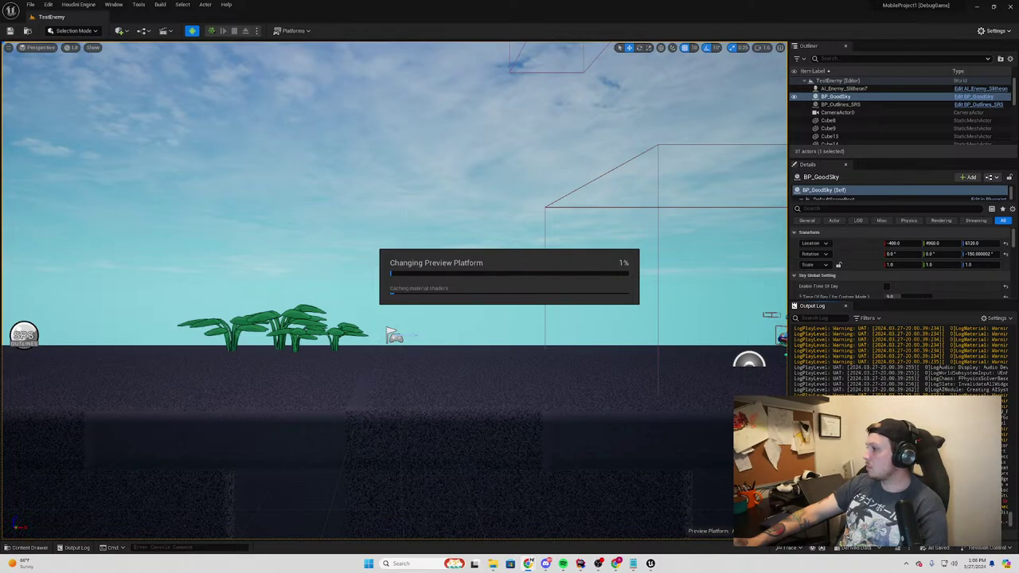
key(alt+Tab)
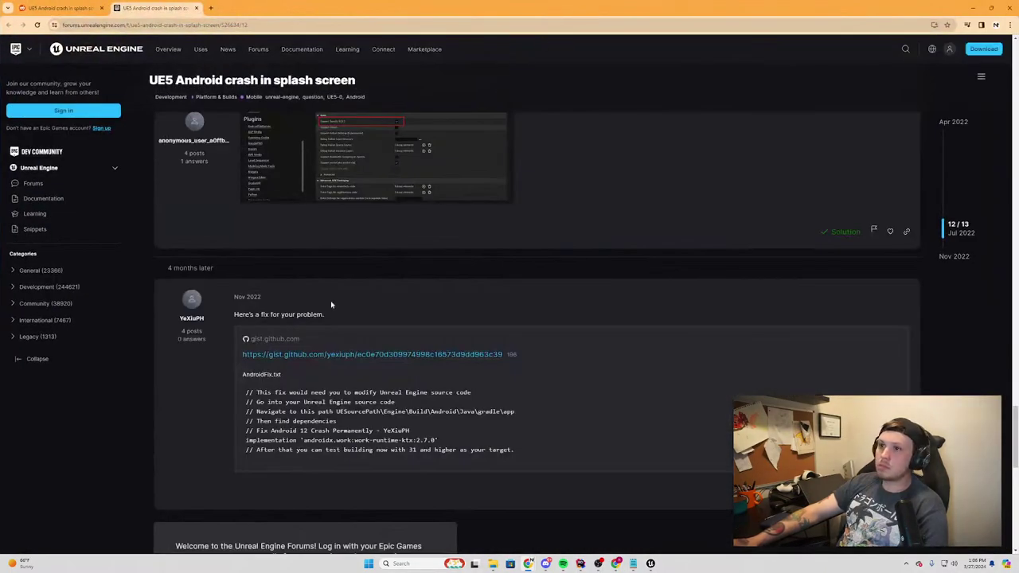
Open the gist.github.com Android 12 crash-fix link from the Nov 2022 post in a new tab
click(316, 358)
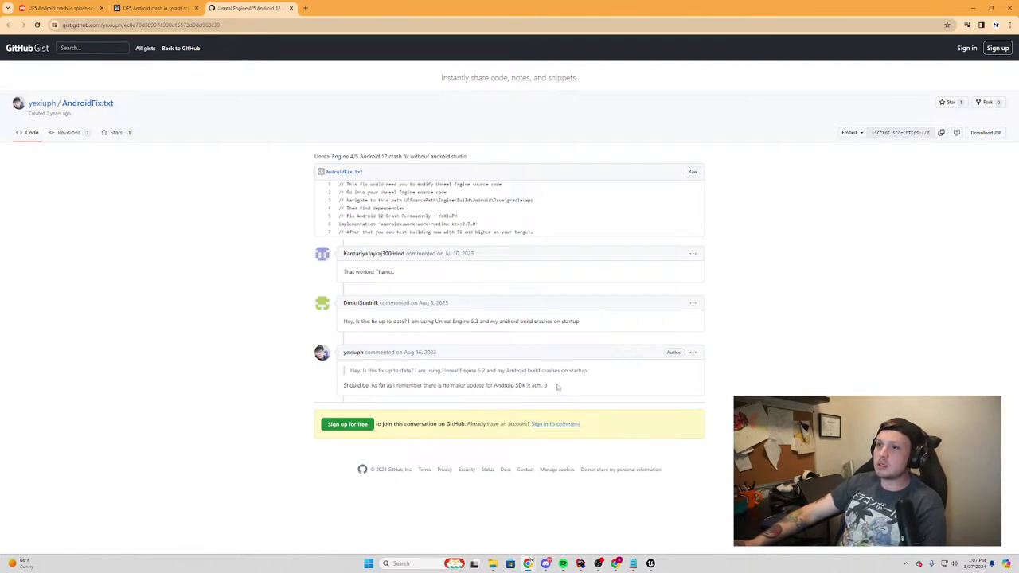
Read the gist comments, including the author's reply that the fix should still work
drag(558, 387, 332, 385)
drag(587, 323, 327, 323)
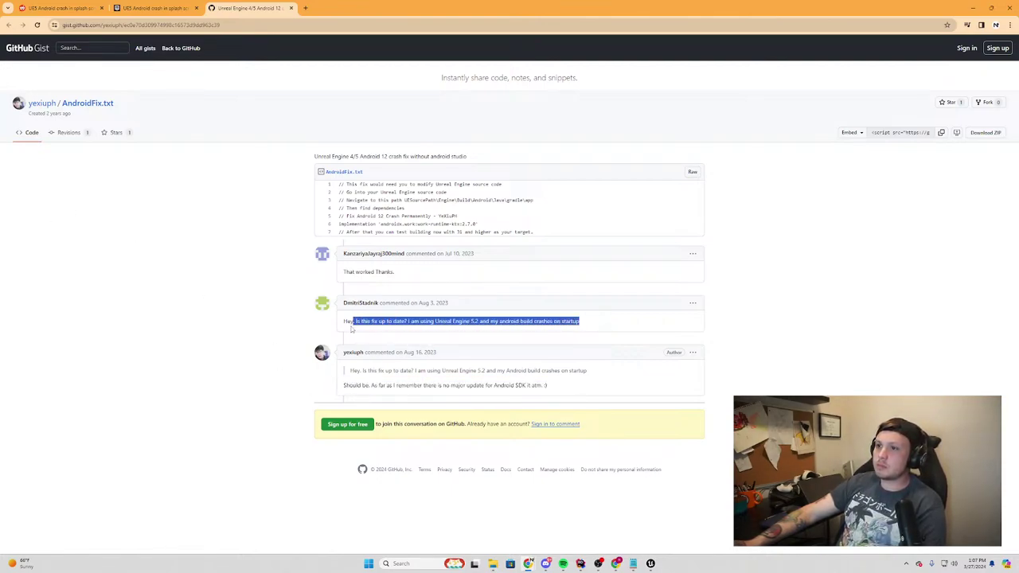
drag(398, 285, 340, 279)
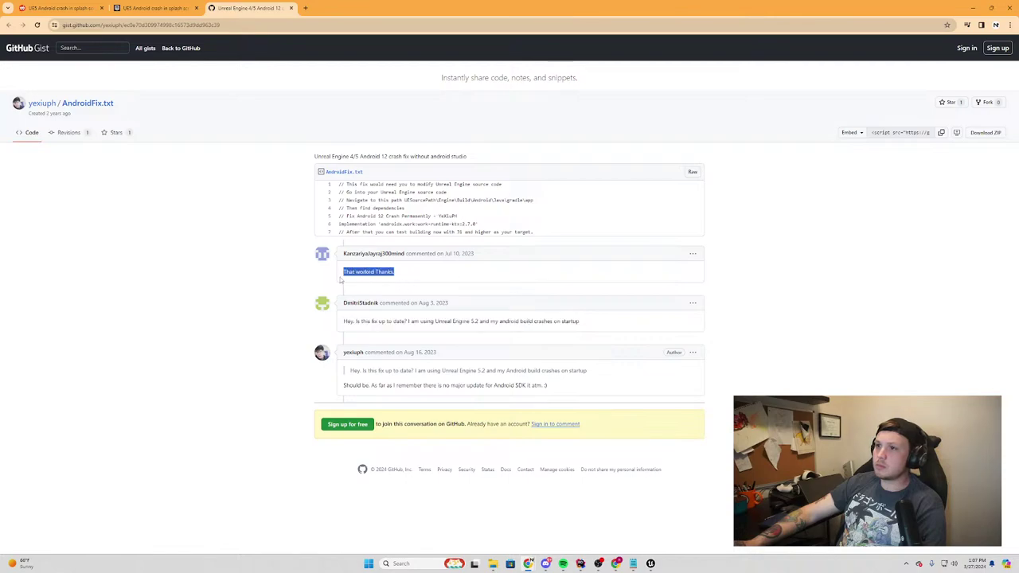
mouse_move(495, 232)
mouse_down()
mouse_move(314, 218)
mouse_move(304, 208)
mouse_up()
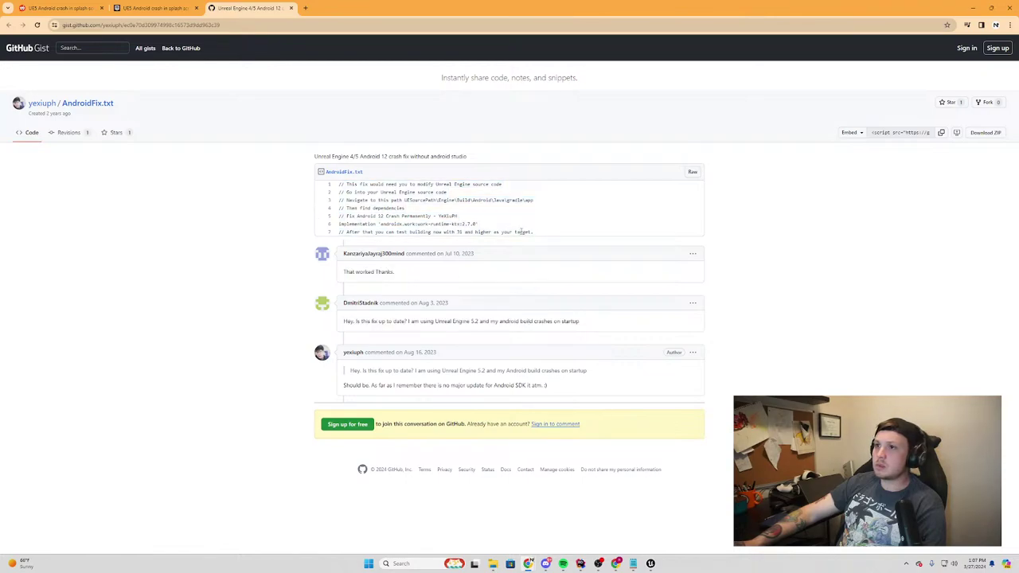
drag(562, 234, 334, 228)
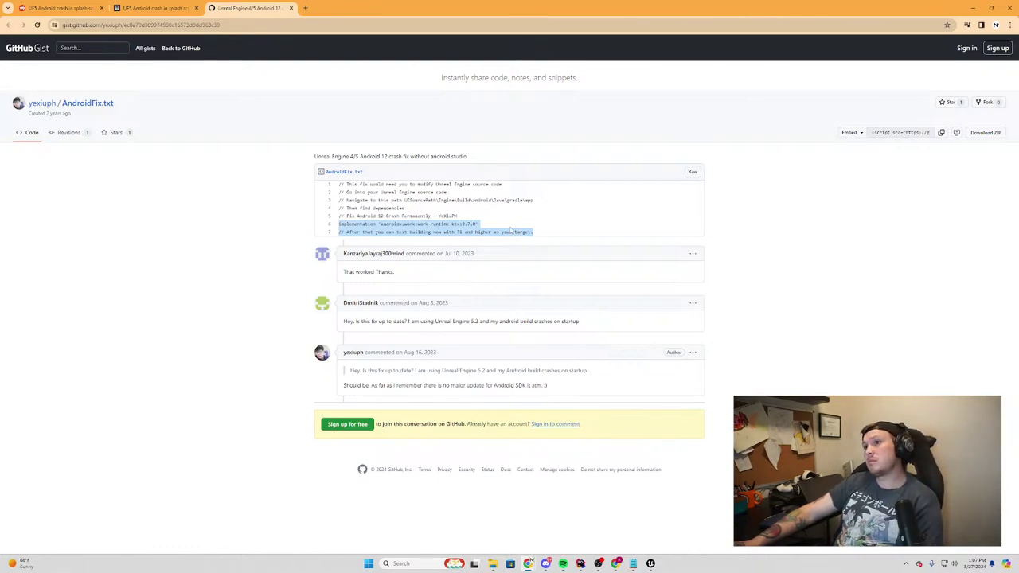
Review the seven AndroidFix.txt code lines and jump to the file's anchor
click(557, 235)
drag(557, 235, 326, 217)
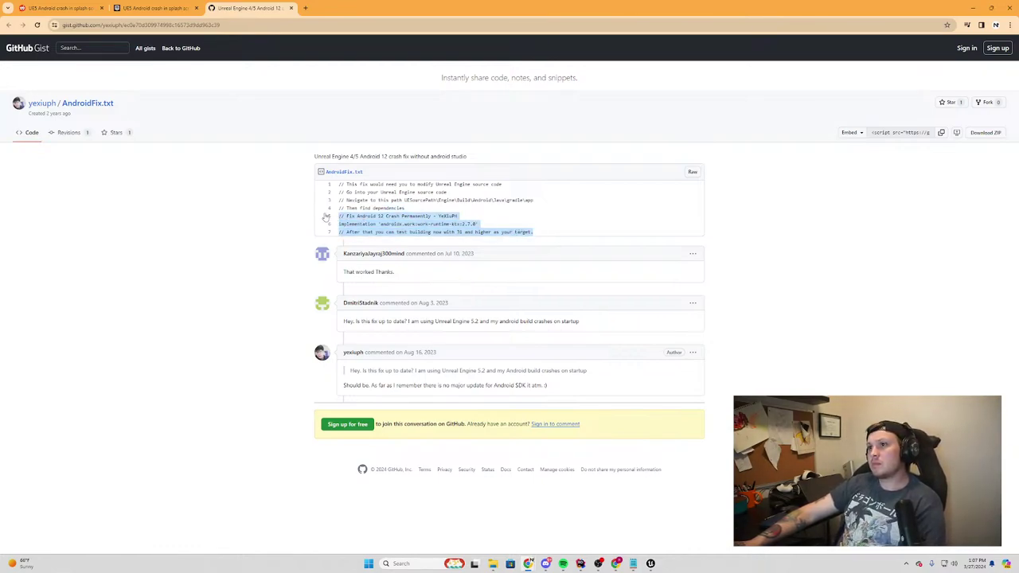
click(482, 219)
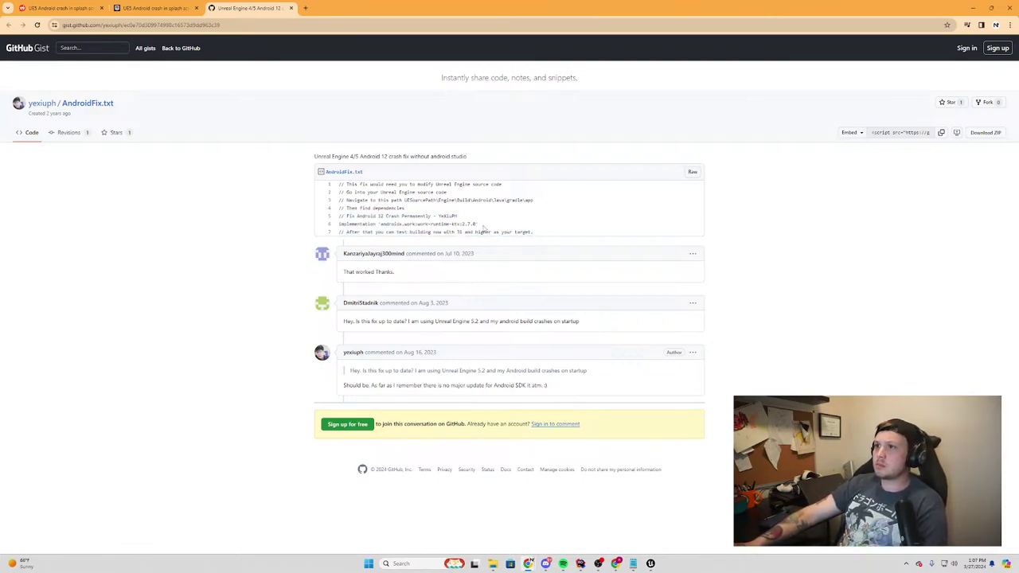
drag(538, 233, 336, 237)
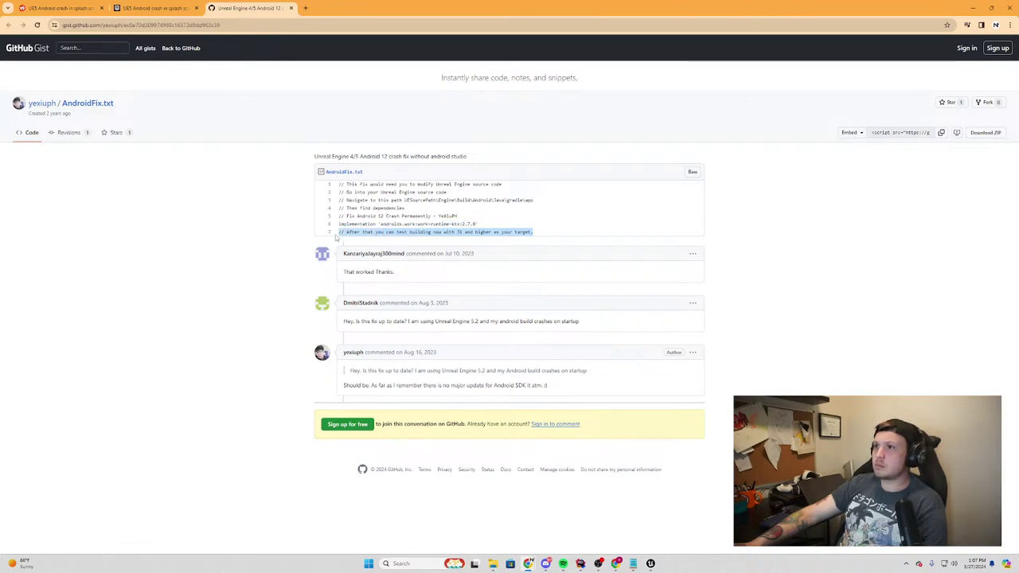
drag(317, 237, 313, 226)
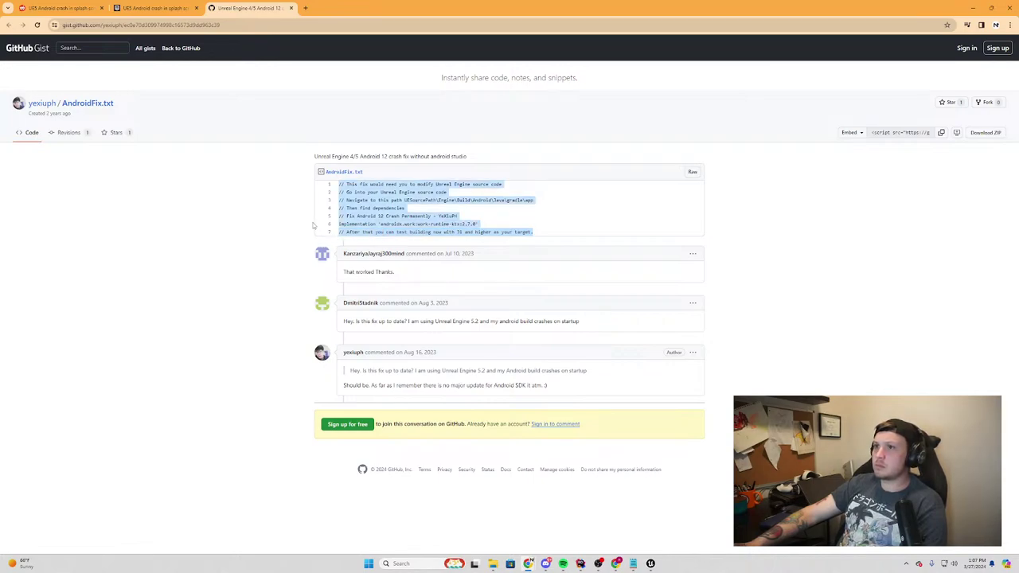
click(347, 173)
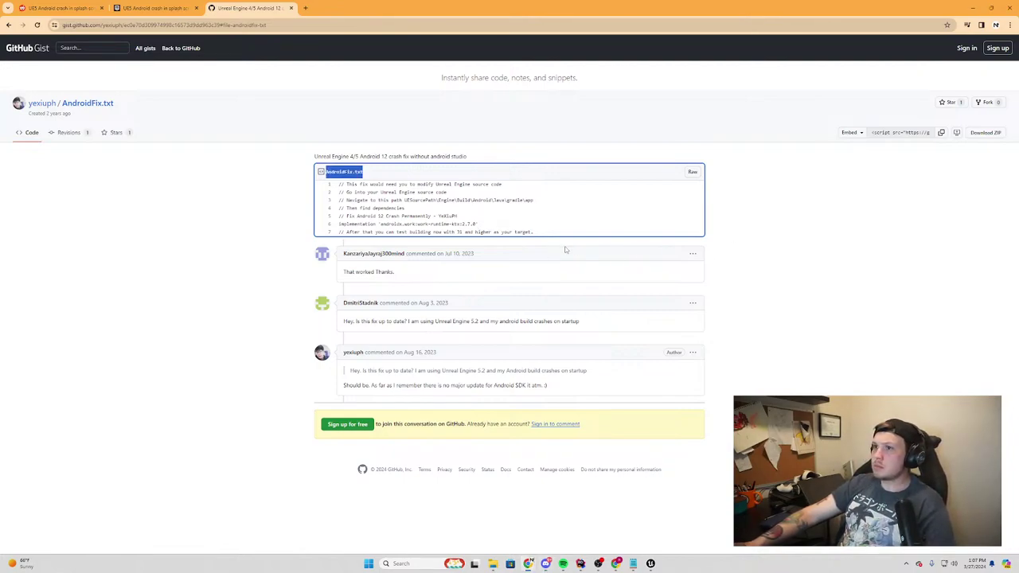
click(452, 267)
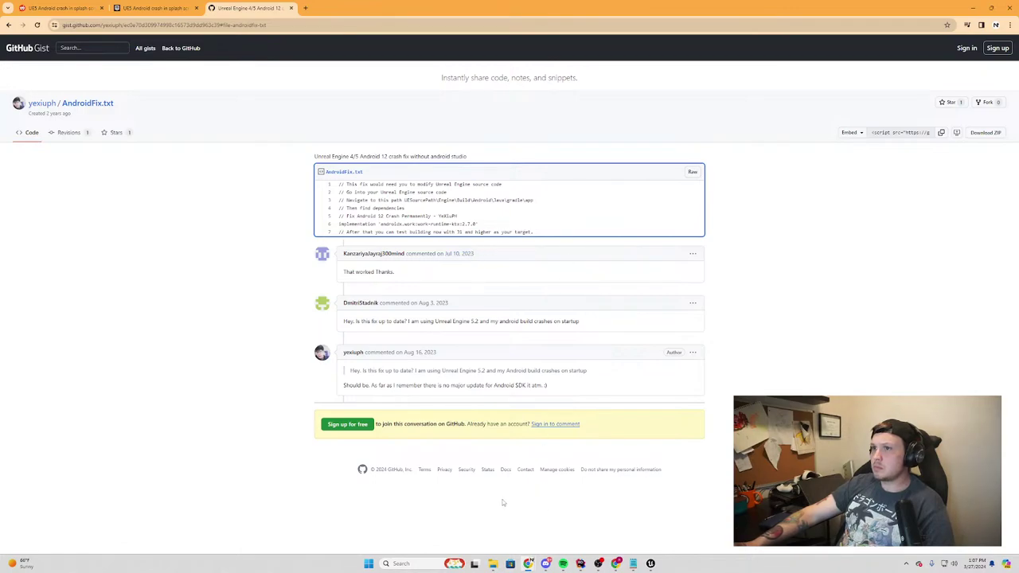
mouse_move(493, 563)
mouse_move(511, 523)
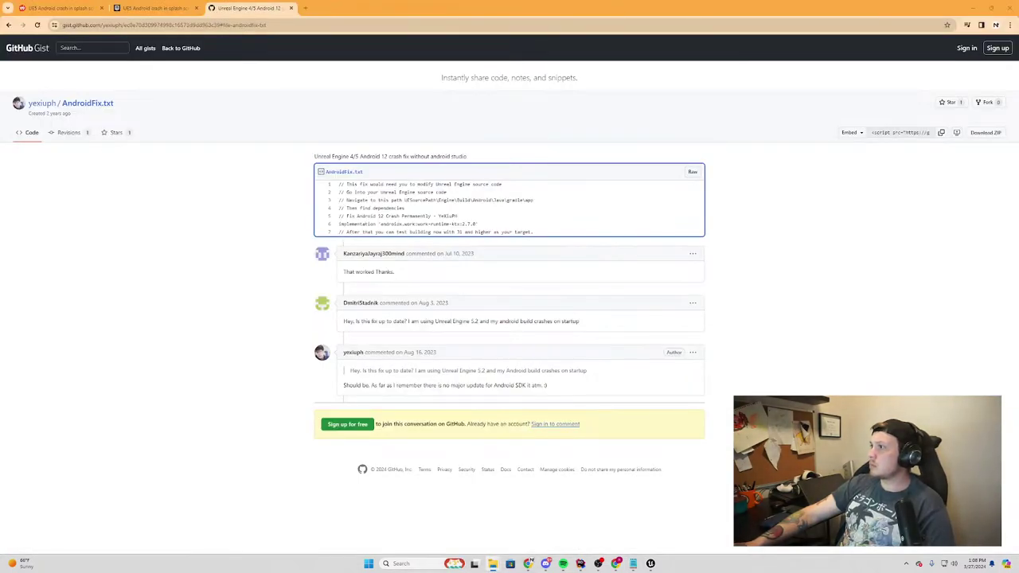
Return to the forum thread and scroll down to the post with the gradle fix
click(155, 8)
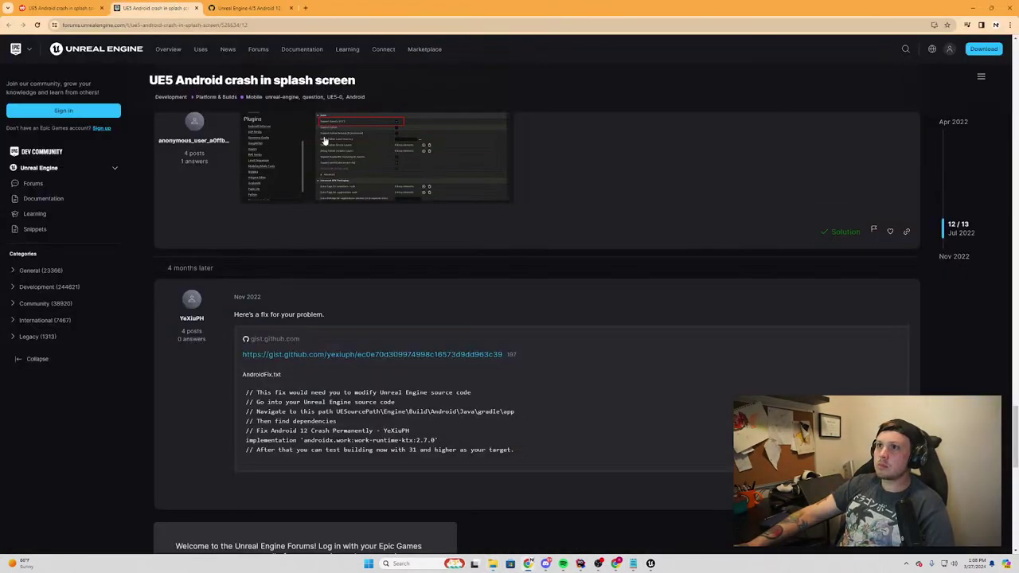
scroll(413, 262, up, 5)
scroll(422, 266, up, 5)
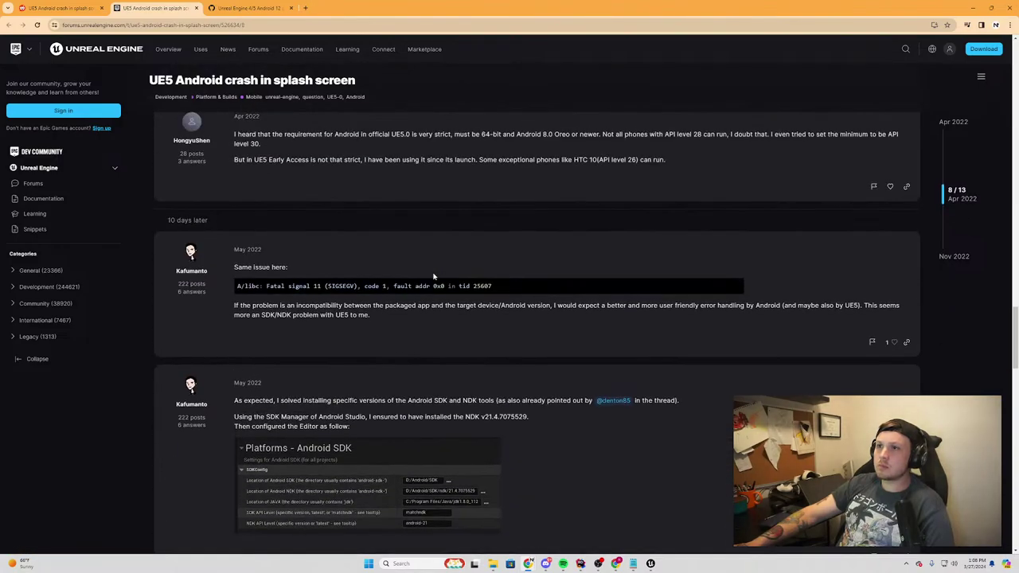
scroll(434, 276, down, 3)
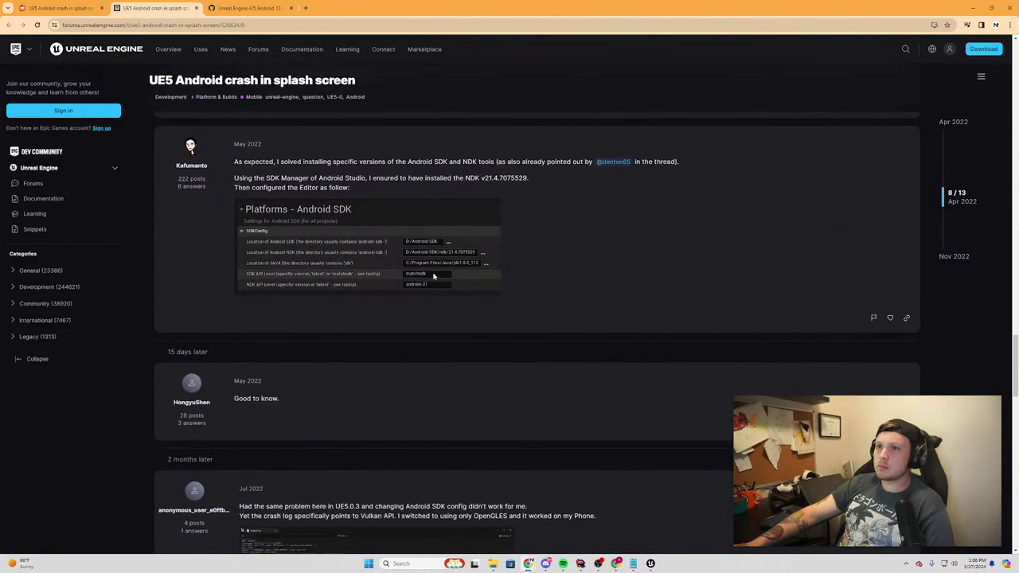
scroll(434, 276, down, 3)
scroll(434, 277, down, 2)
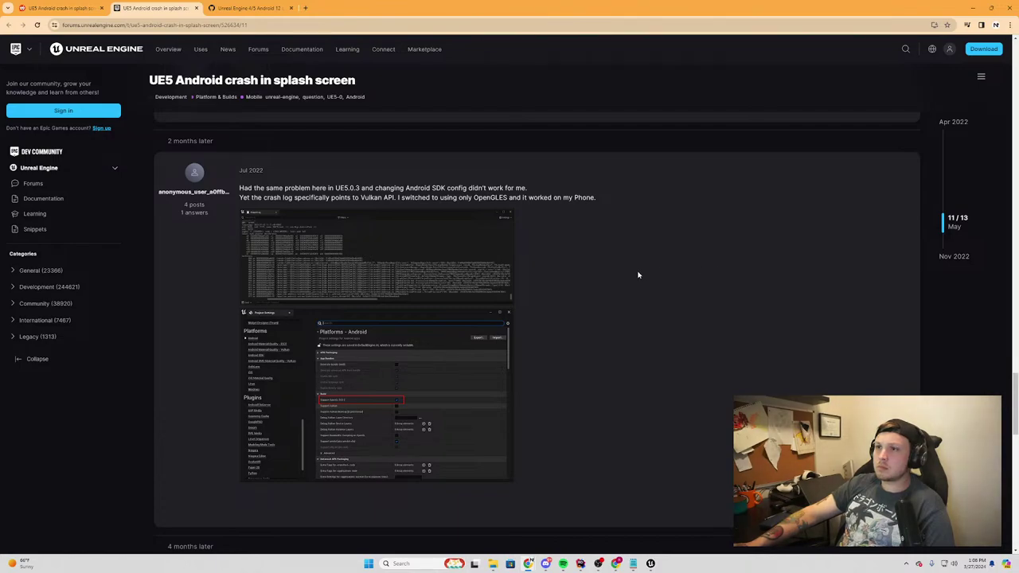
scroll(639, 273, down, 2)
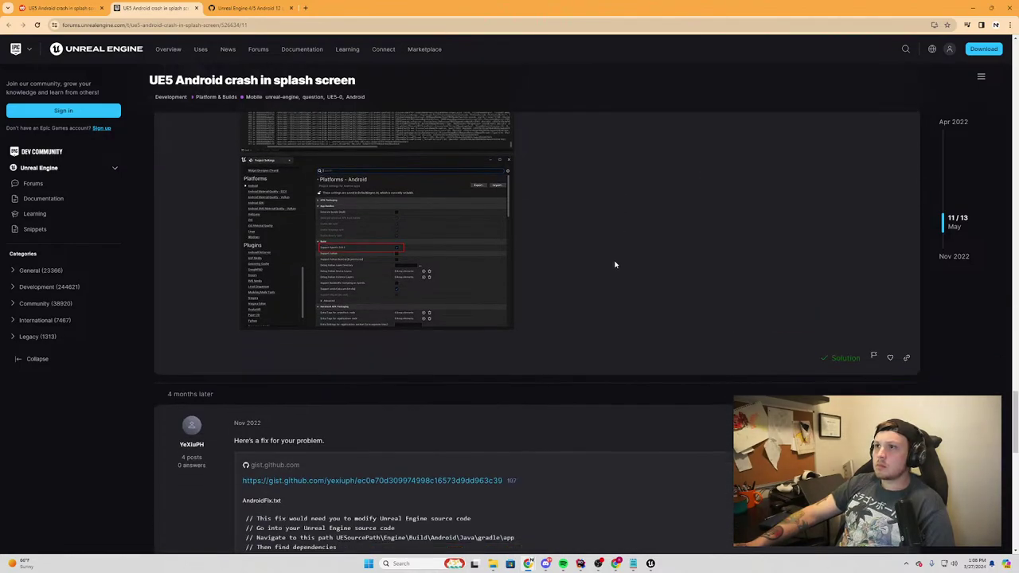
scroll(613, 263, down, 2)
scroll(609, 259, down, 1)
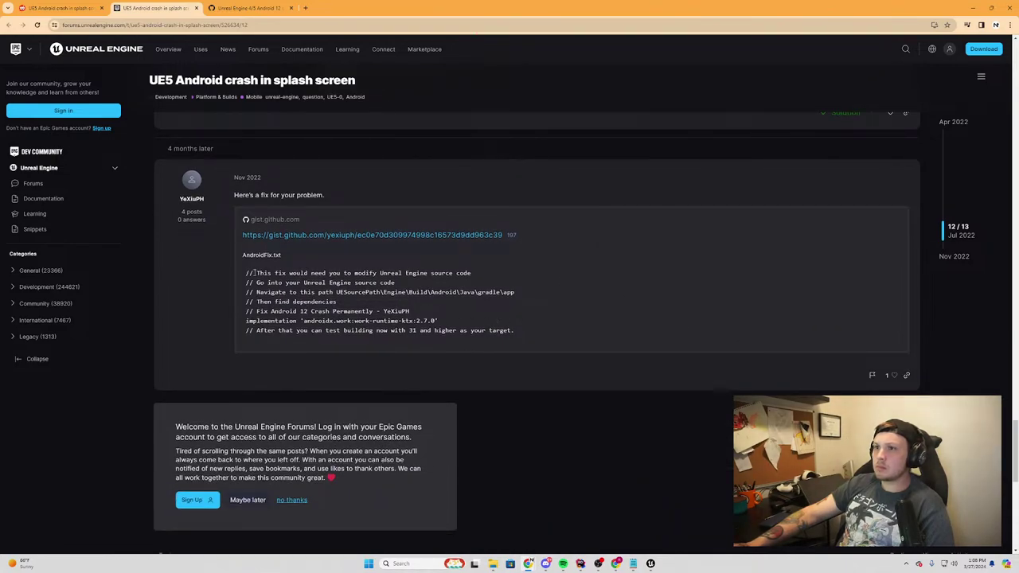
Select the androidx.work:work-runtime-ktx:2.7.0 line and compare it against build.gradle in Rider
mouse_move(254, 272)
mouse_down()
mouse_move(482, 272)
mouse_move(521, 304)
mouse_move(518, 320)
mouse_up()
click(444, 327)
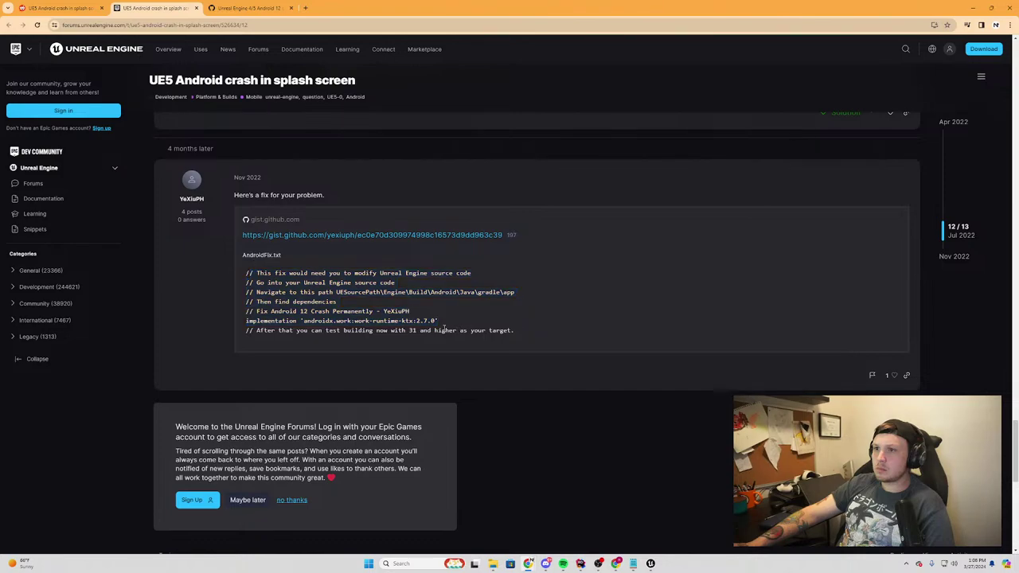
drag(434, 320, 303, 320)
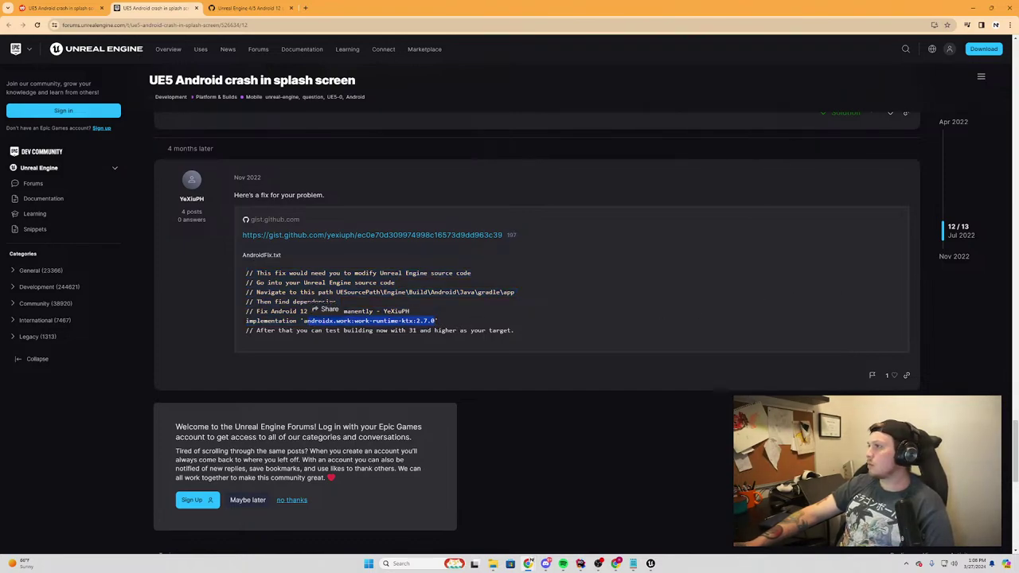
key(alt+Tab)
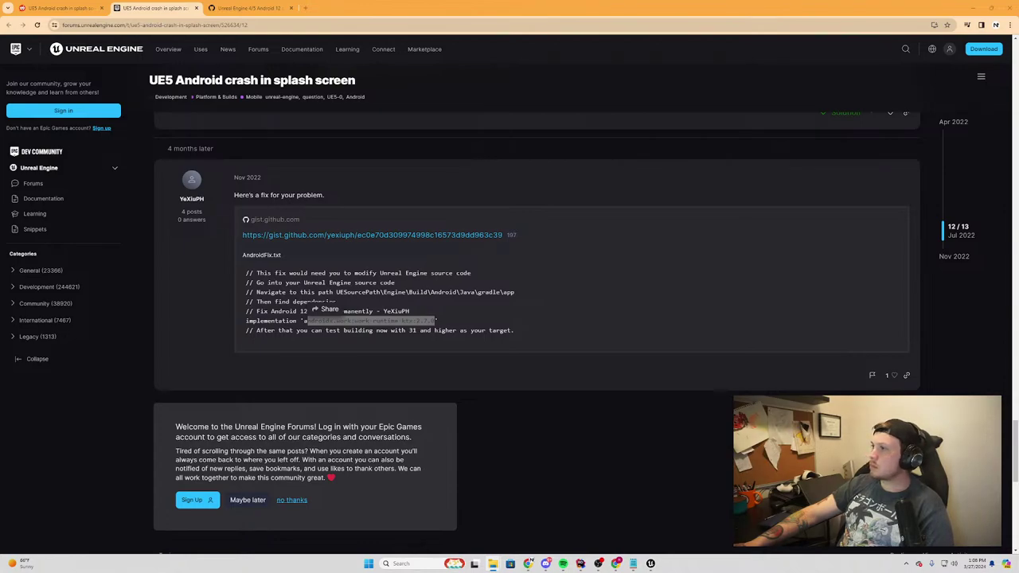
scroll(609, 364, up, 2)
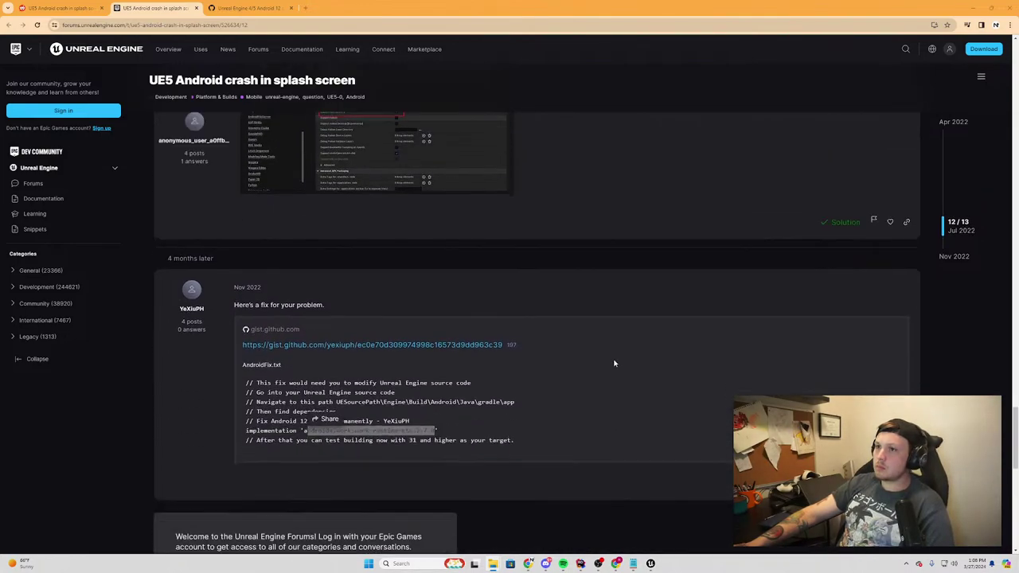
scroll(589, 346, down, 1)
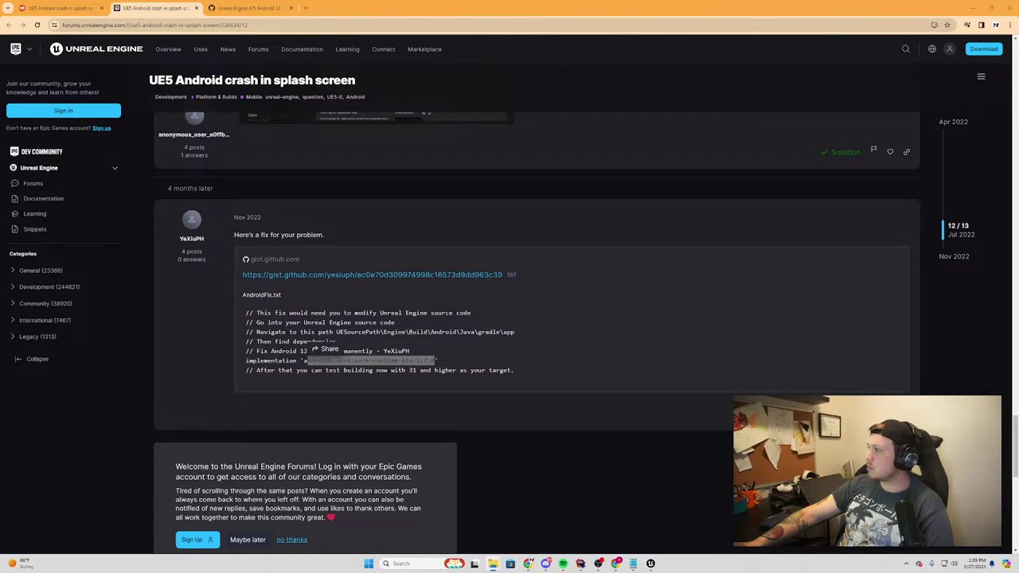
key(alt+Tab)
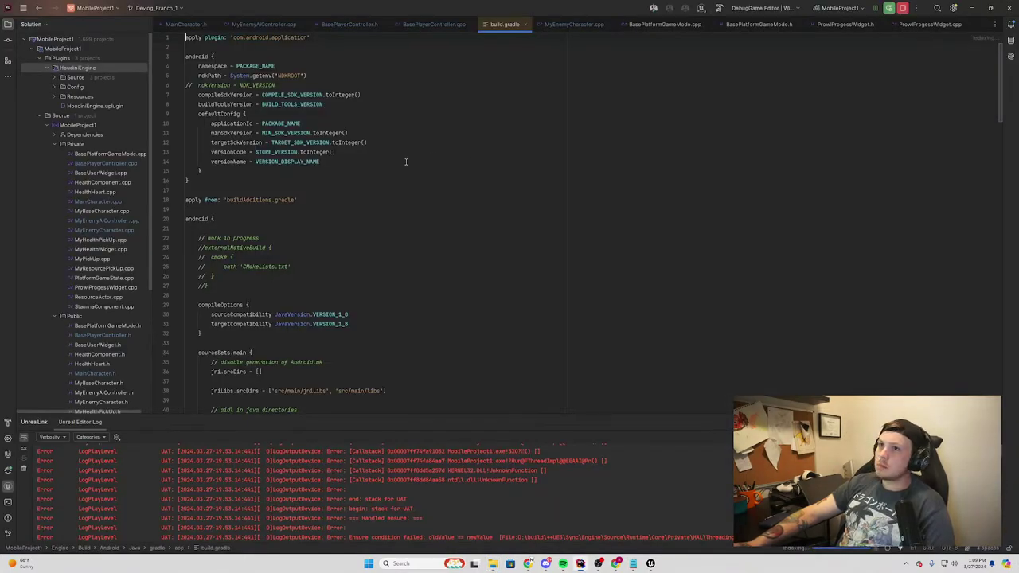
key(alt+Tab)
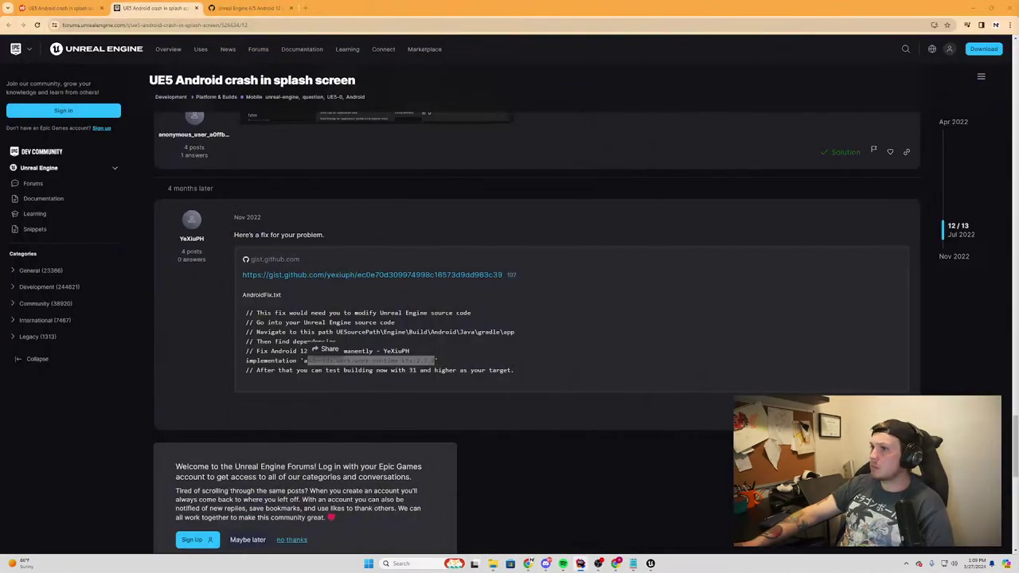
click(438, 363)
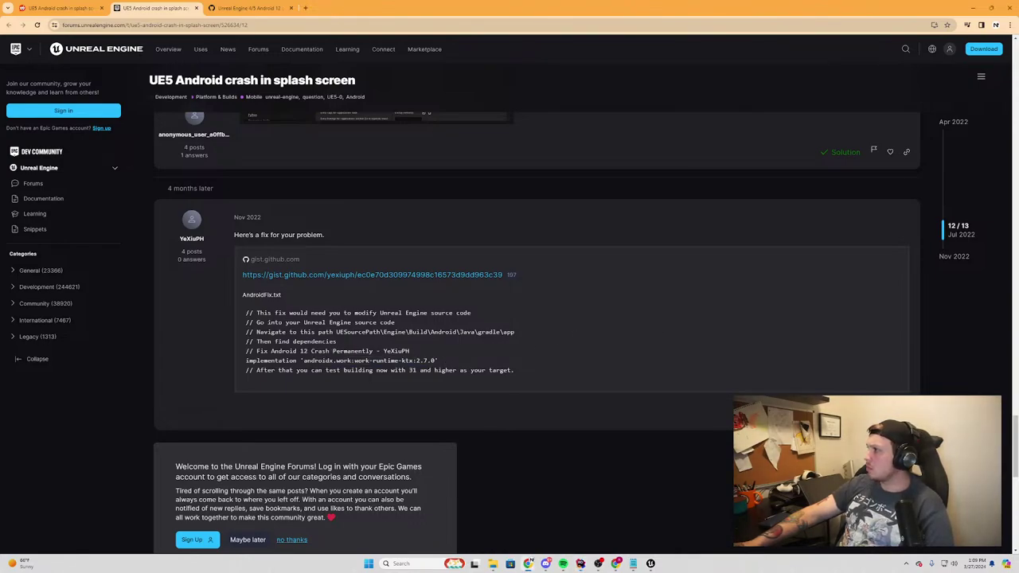
key(alt+Tab)
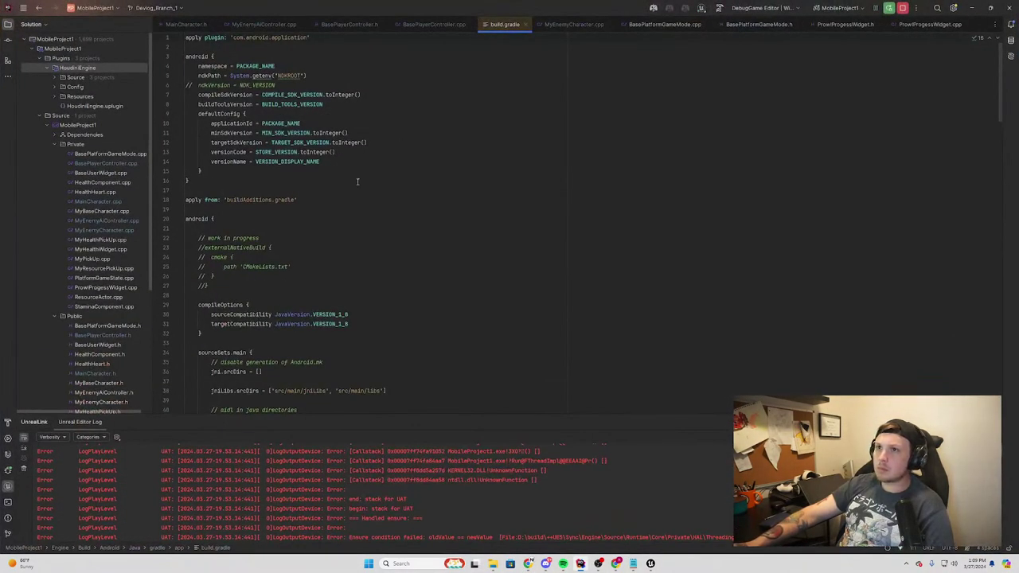
Scroll build.gradle down to its dependencies block, then switch back to the forum post
scroll(389, 228, down, 2)
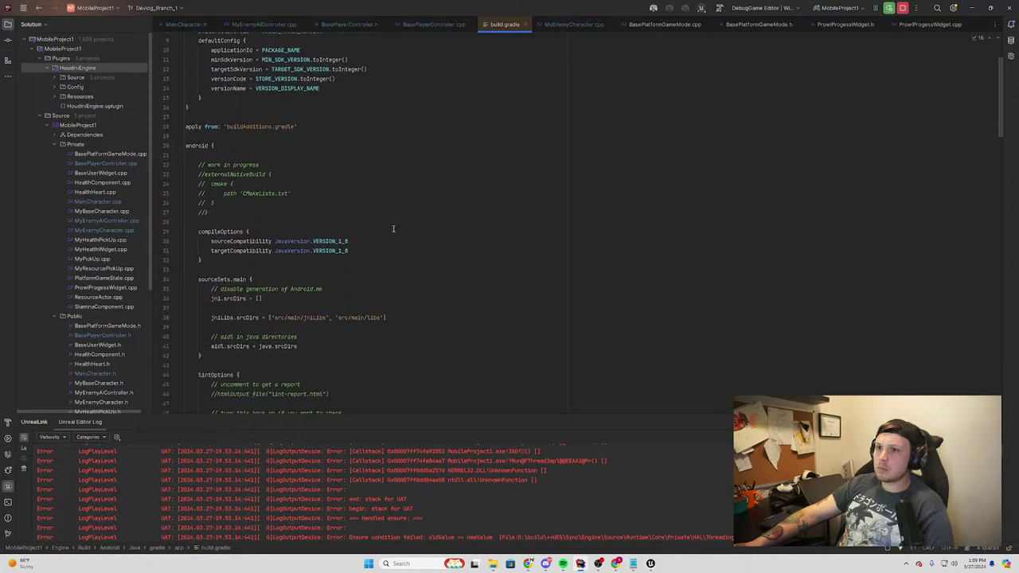
scroll(390, 228, down, 10)
scroll(389, 228, down, 8)
scroll(998, 199, down, 5)
drag(998, 199, 953, 347)
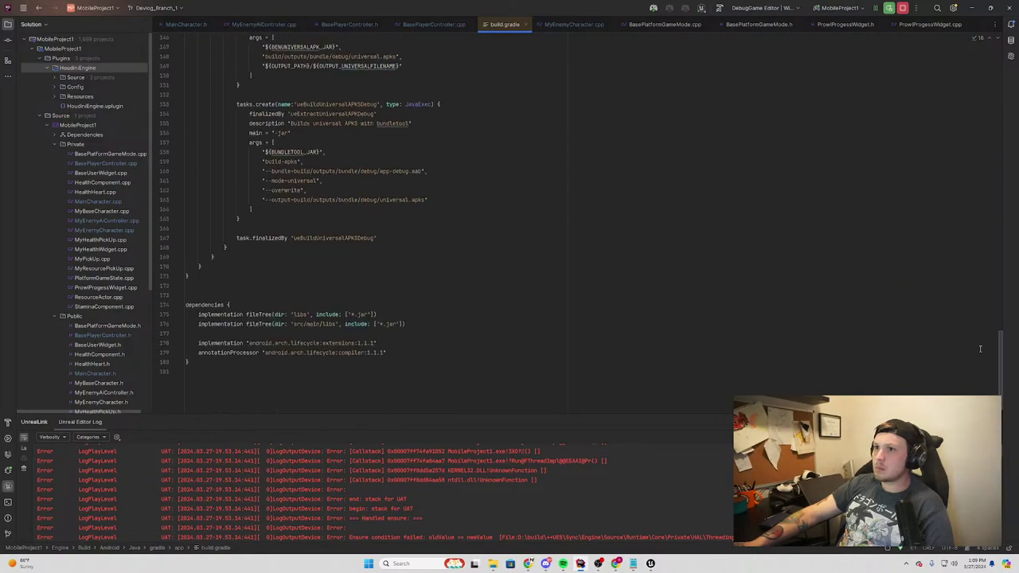
scroll(396, 45, down, 1)
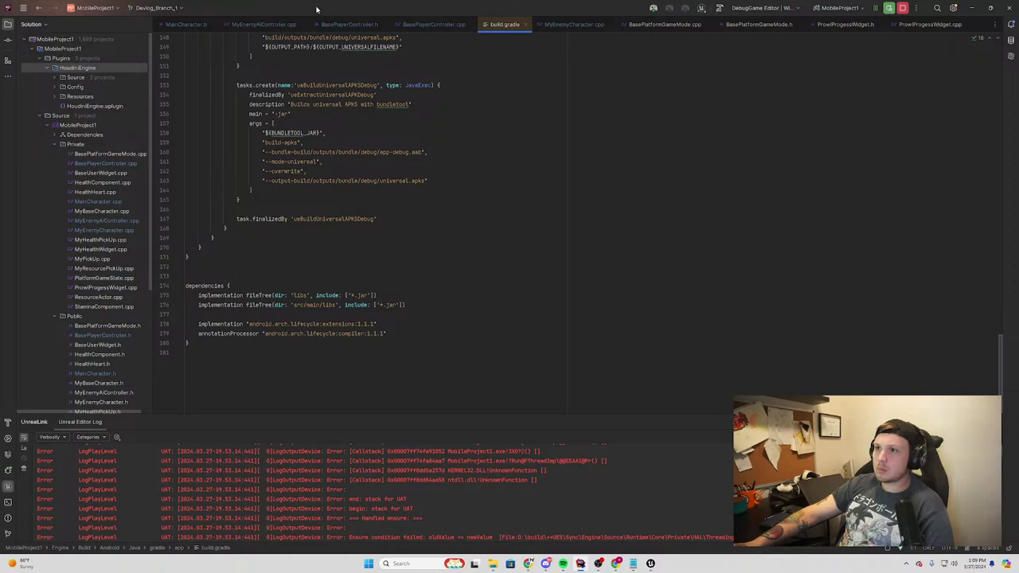
key(alt+Tab)
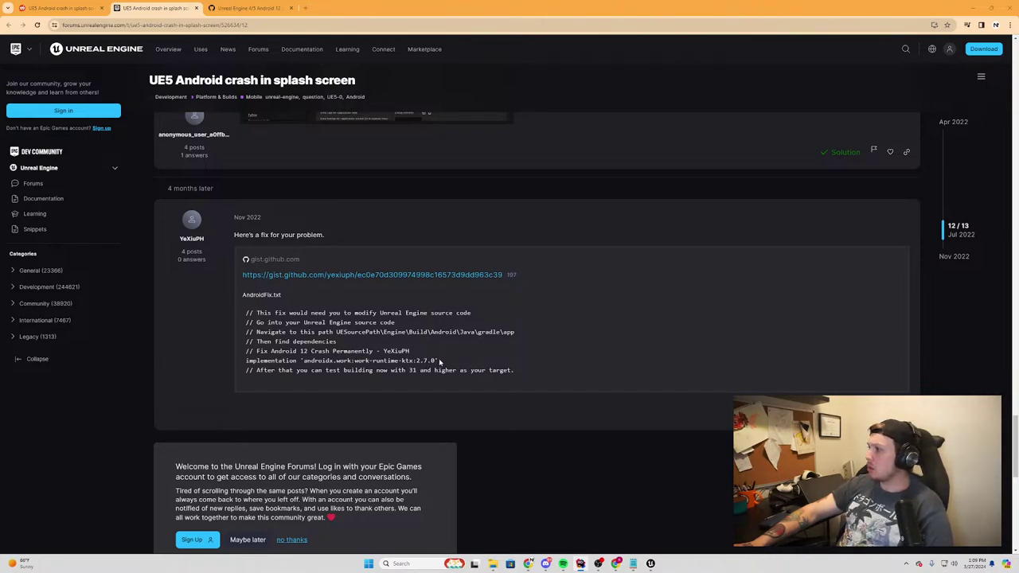
Select and copy androidx.work:work-runtime-ktx:2.7.0 from the fix post, then return to Rider
drag(443, 362, 303, 361)
key(ctrl+c)
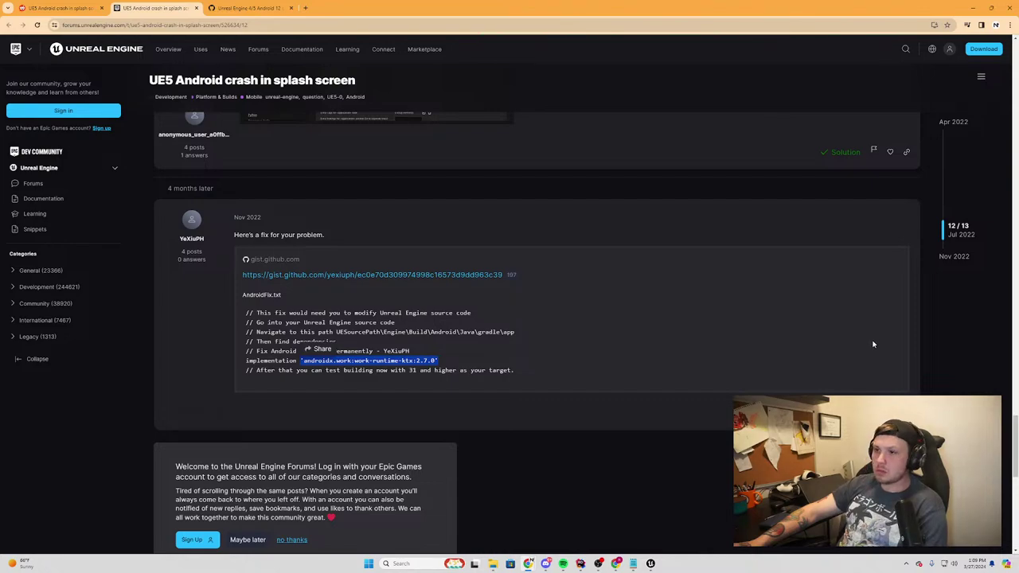
scroll(520, 375, down, 2)
scroll(557, 370, up, 1)
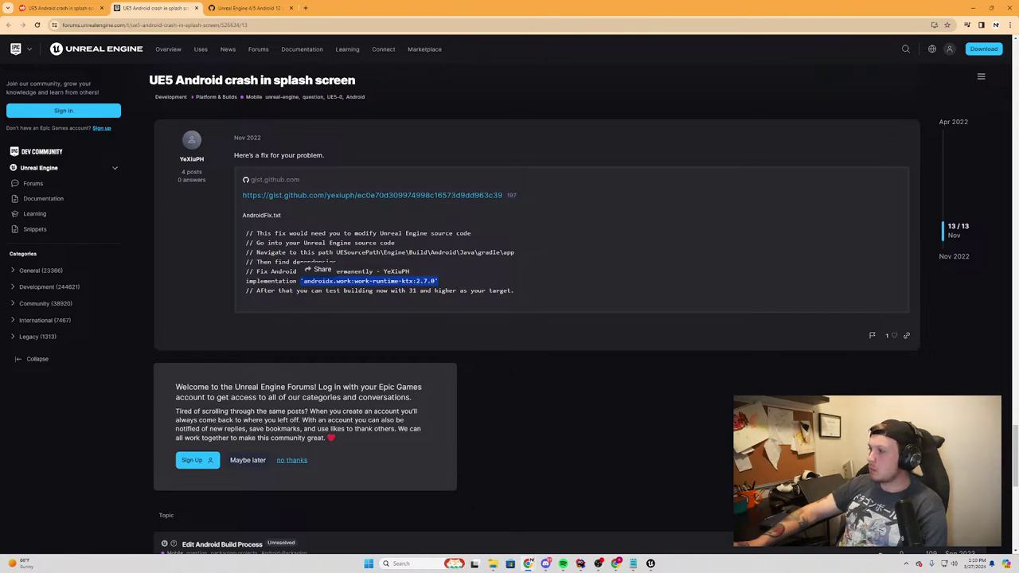
key(alt+Tab)
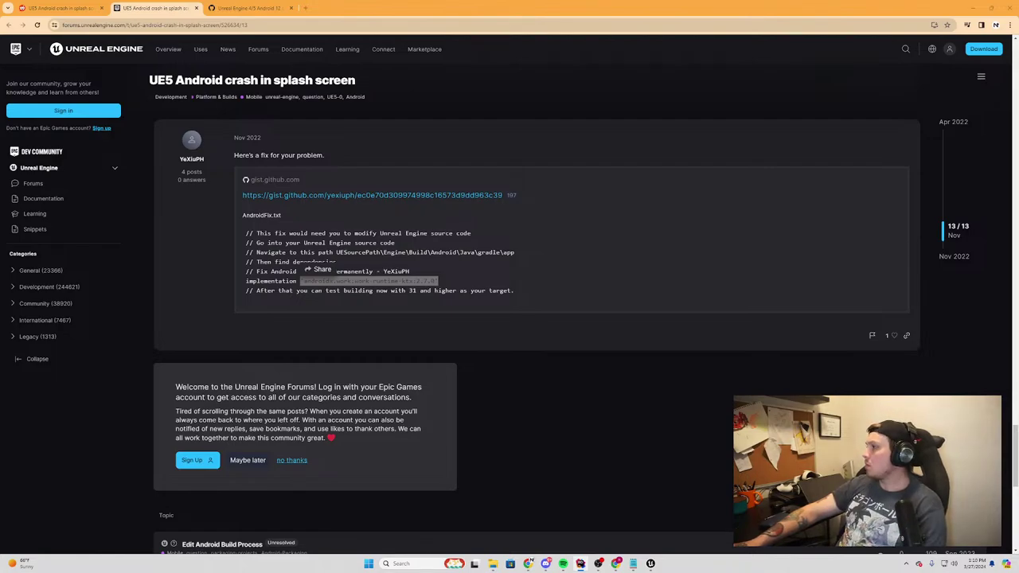
Place the caret at line 179 of build.gradle and undo a stray quote edit
click(24, 7)
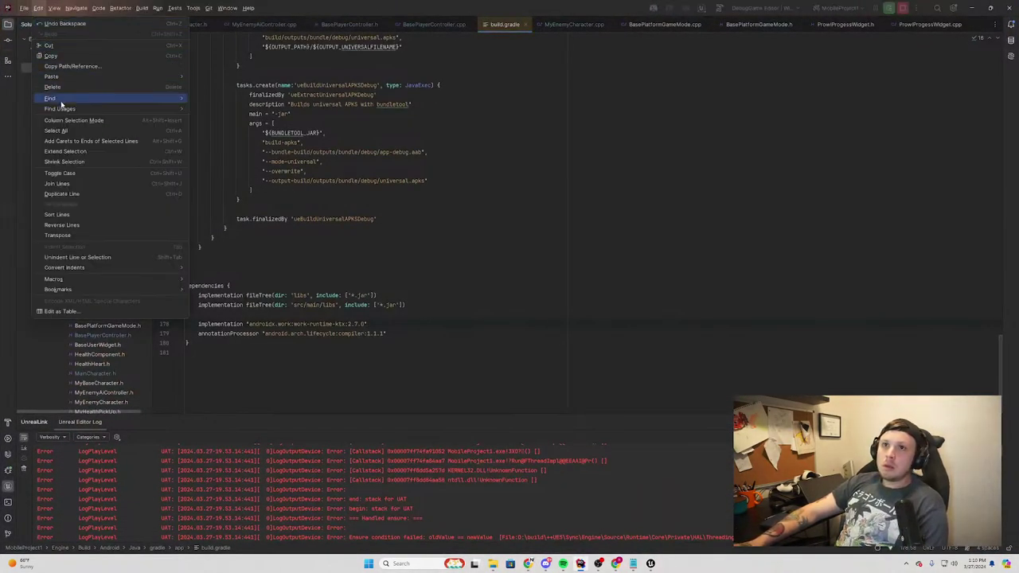
click(404, 333)
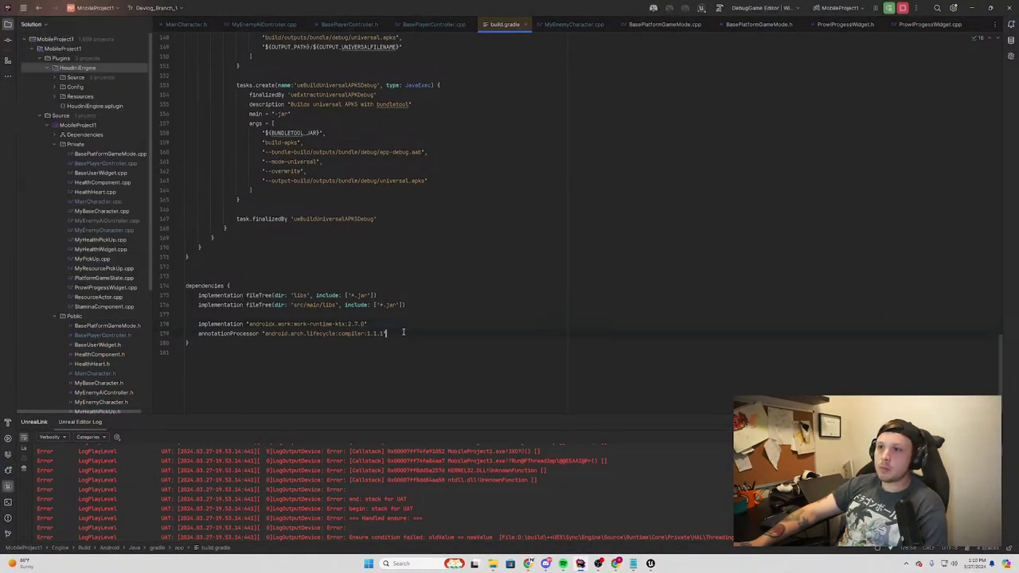
text(')
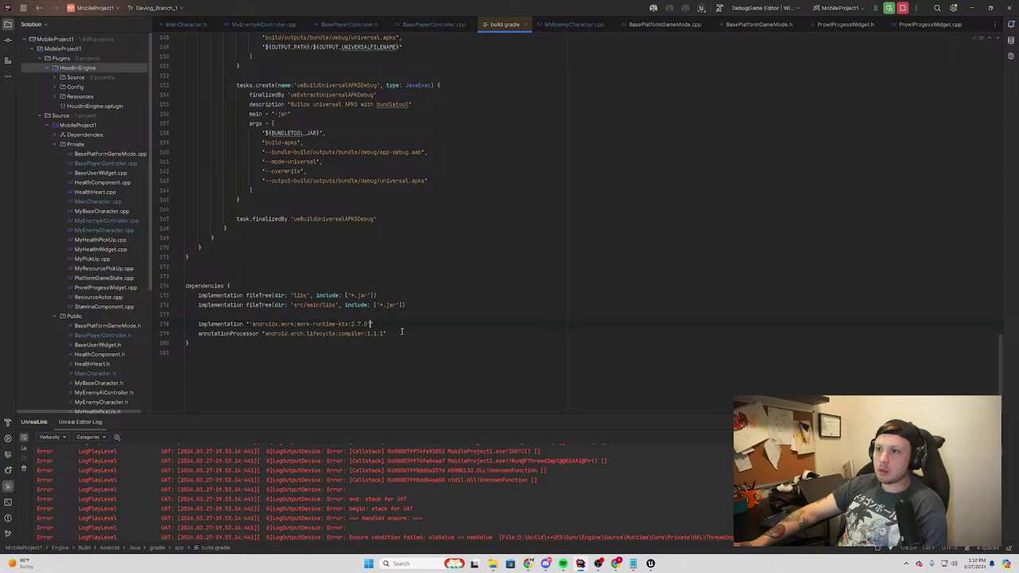
key(ctrl+z)
Glance at the build log and game design notes in Notepad, then minimize it
click(414, 563)
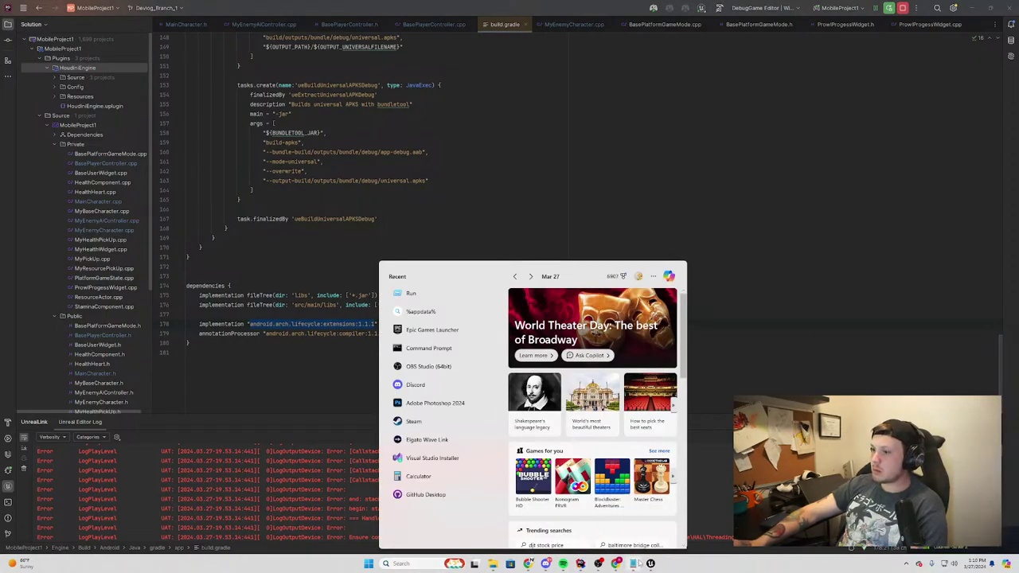
click(632, 563)
click(373, 7)
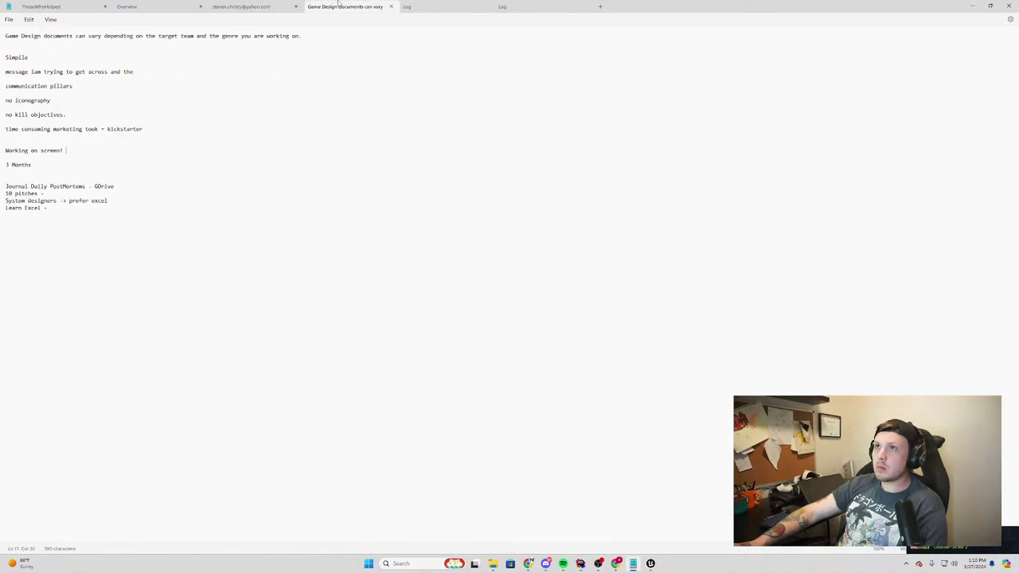
click(971, 6)
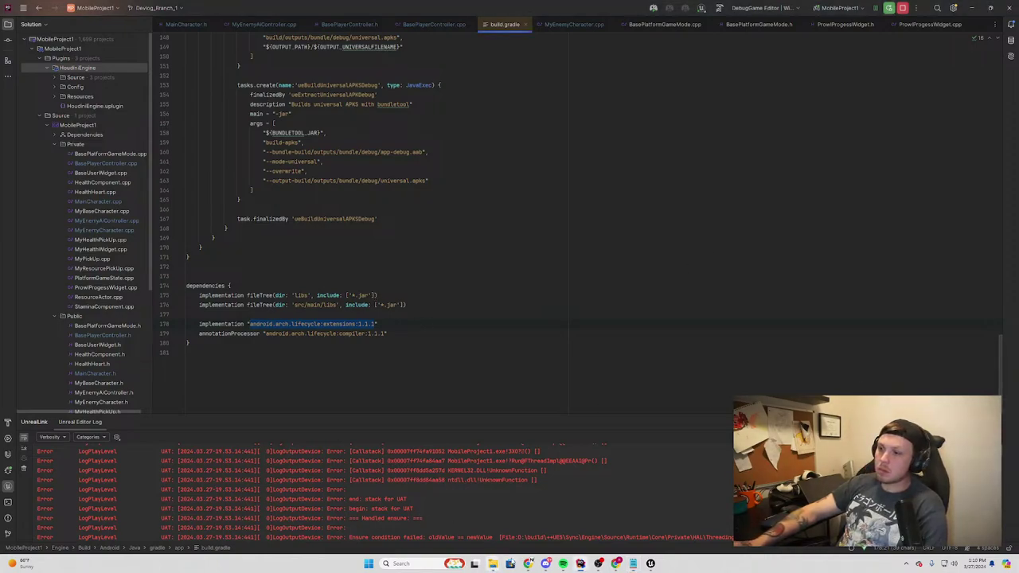
Re-select the androidx.work:work-runtime-ktx:2.7.0 dependency text in the forum post
mouse_move(492, 563)
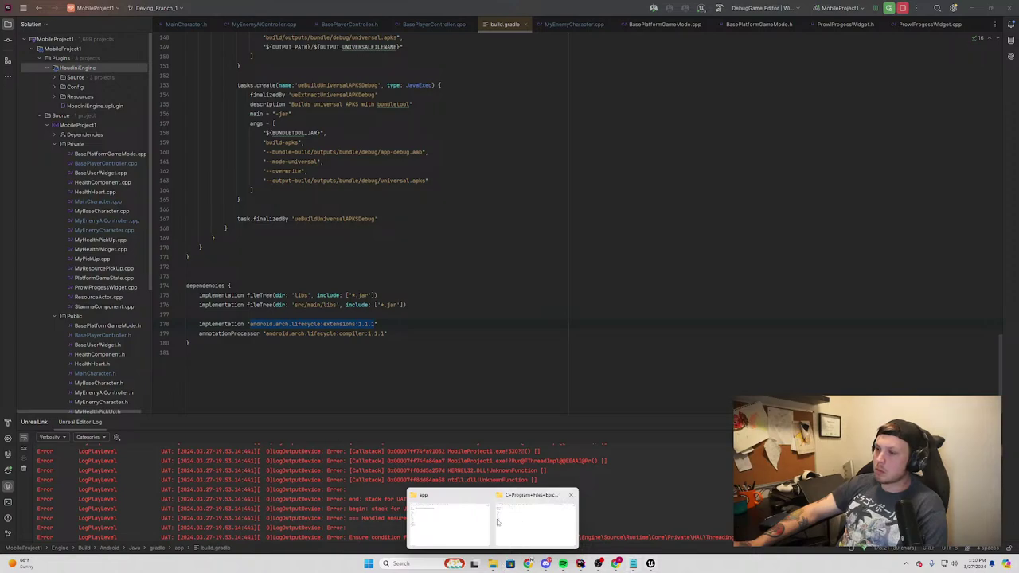
mouse_move(527, 563)
click(568, 521)
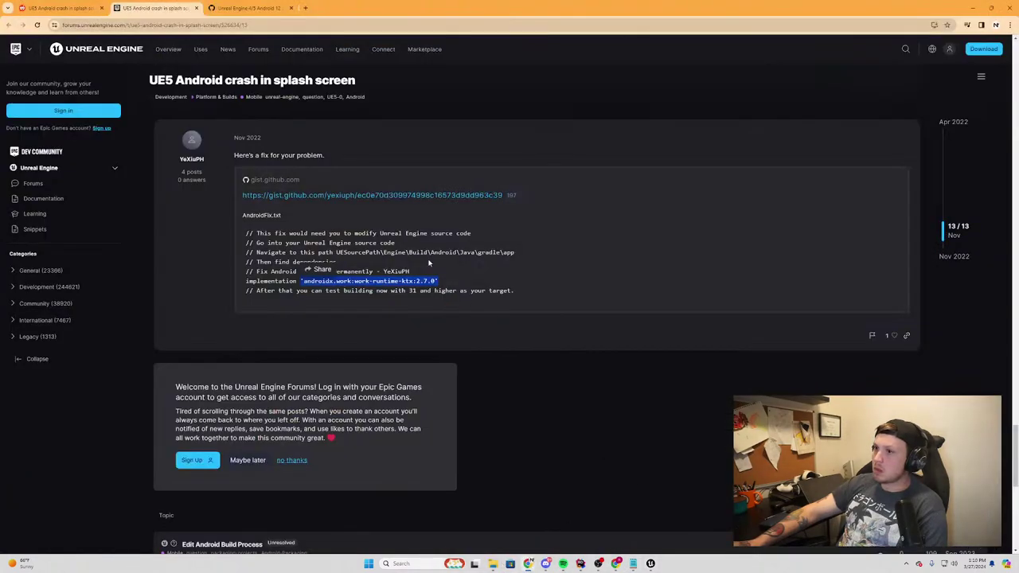
click(320, 283)
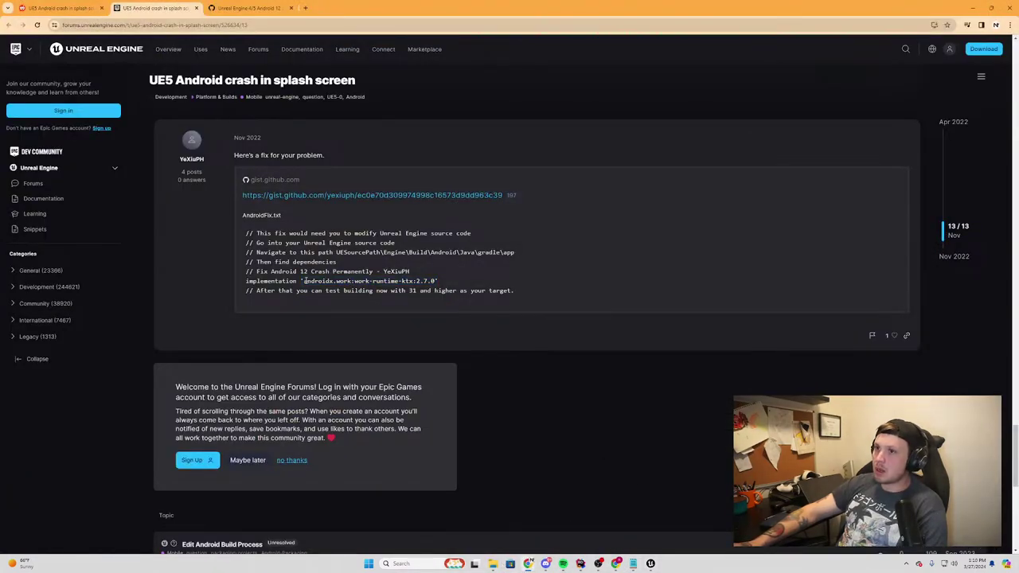
drag(302, 281, 435, 281)
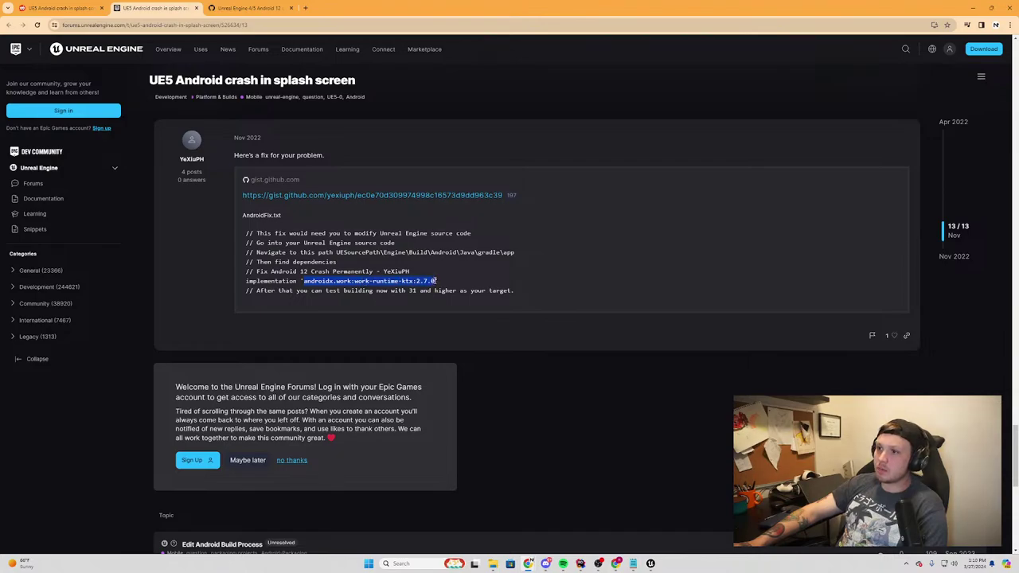
Replace android.arch.lifecycle:extensions:1.1.1 on line 178 with work-runtime-ktx:2.7.0, close build.gradle, minimize Rider
click(972, 7)
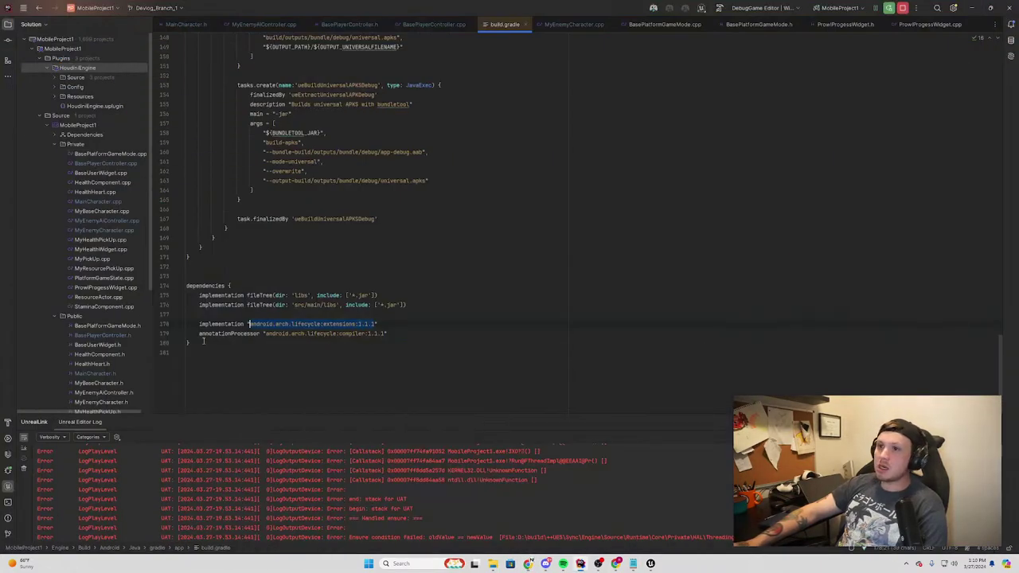
click(367, 324)
drag(366, 324, 249, 324)
key(ctrl+v)
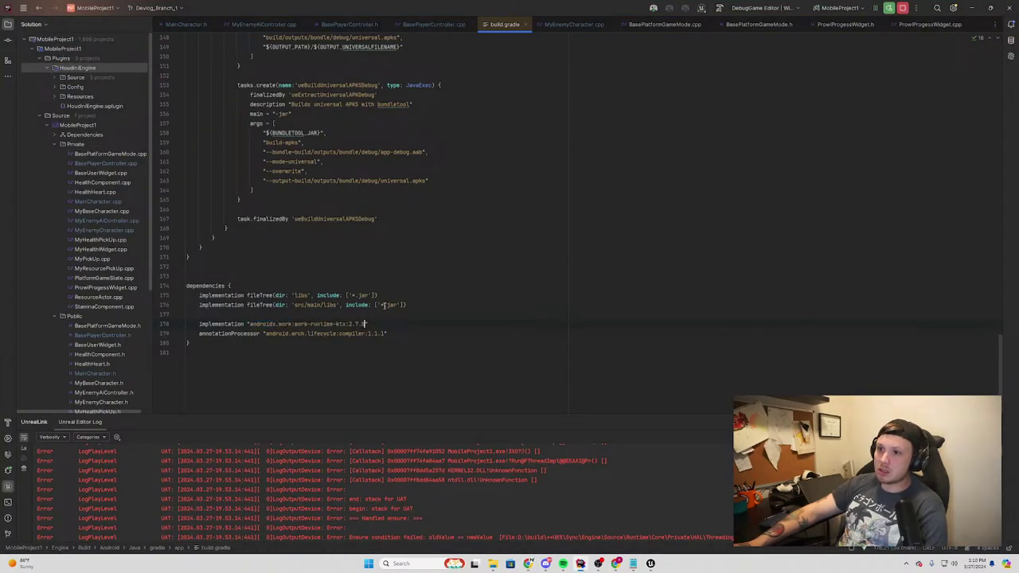
click(378, 295)
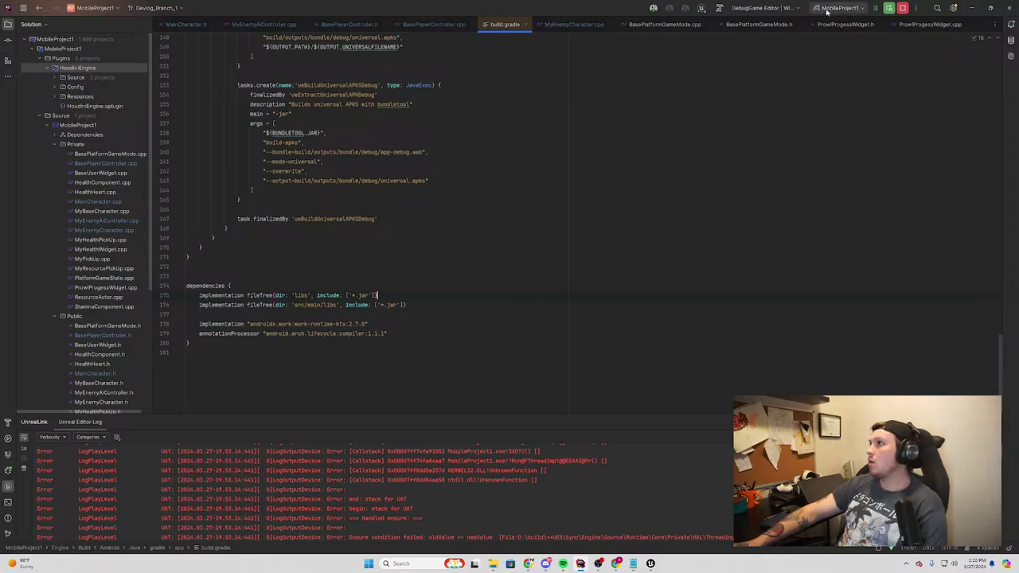
click(526, 25)
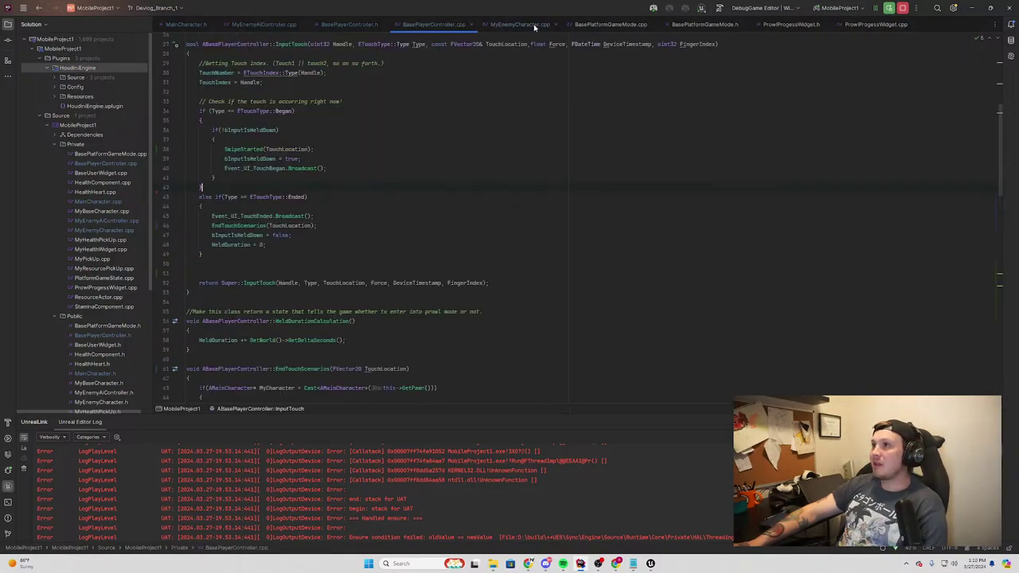
click(971, 8)
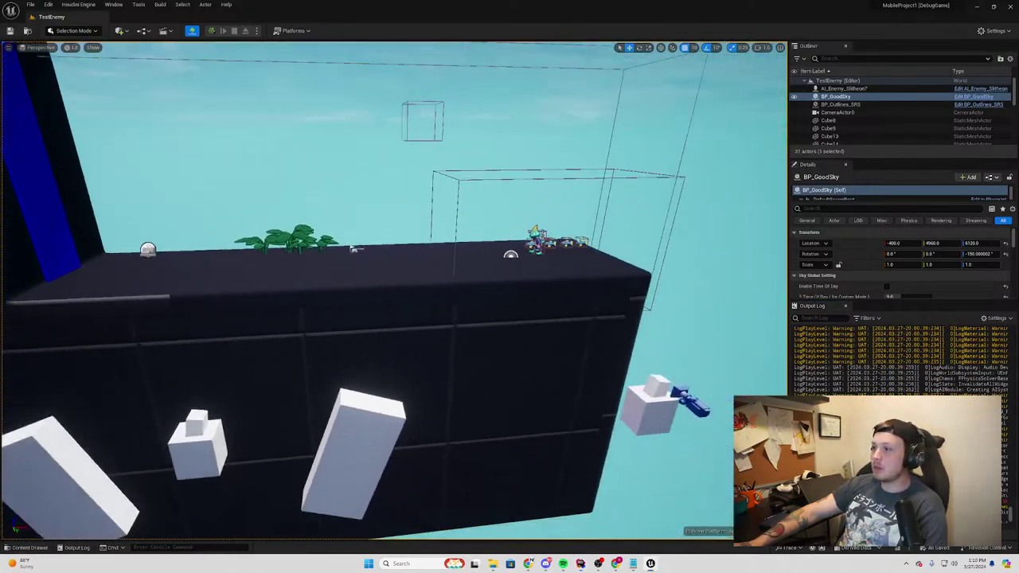
Play TestEnemy in the viewport, run the character right and jump, then stop with Esc
right_drag(356, 249, 300, 129)
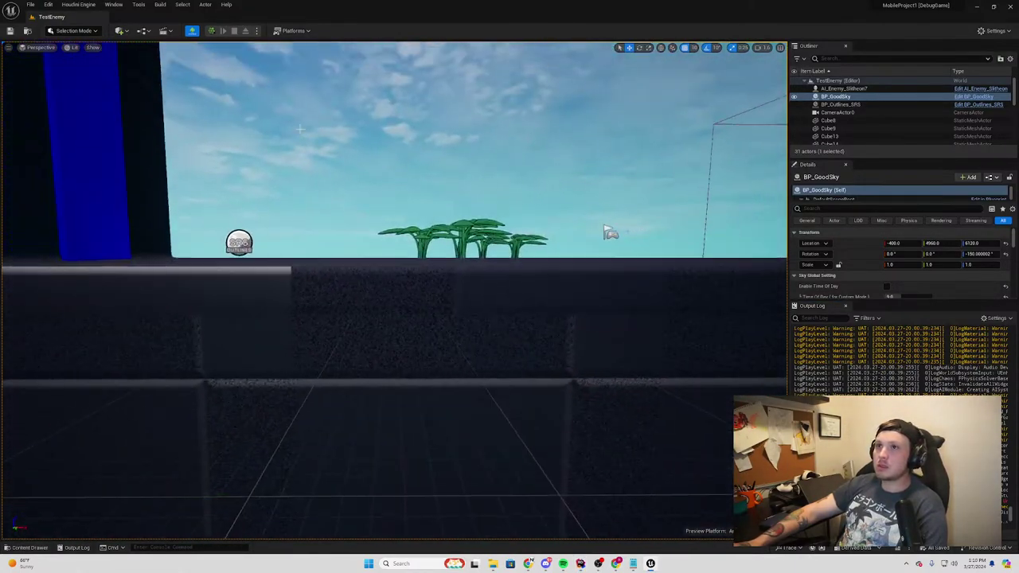
click(257, 31)
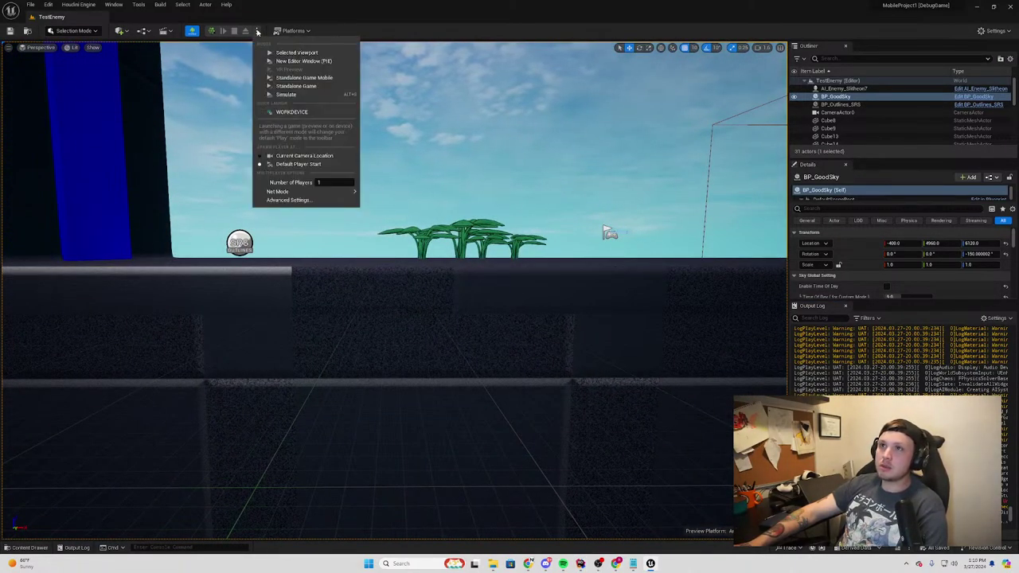
click(352, 24)
click(257, 31)
click(296, 53)
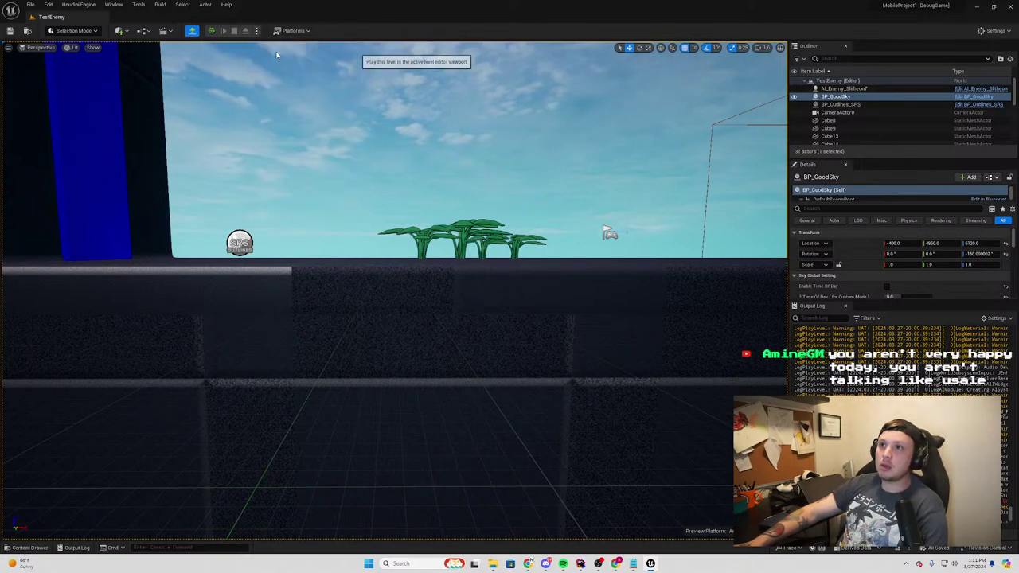
key(d)
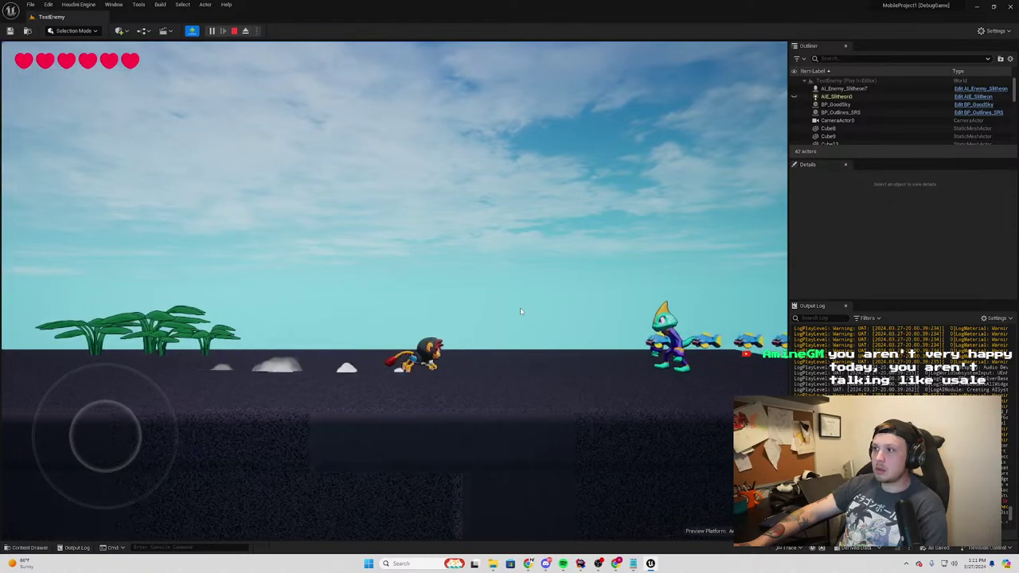
key(space)
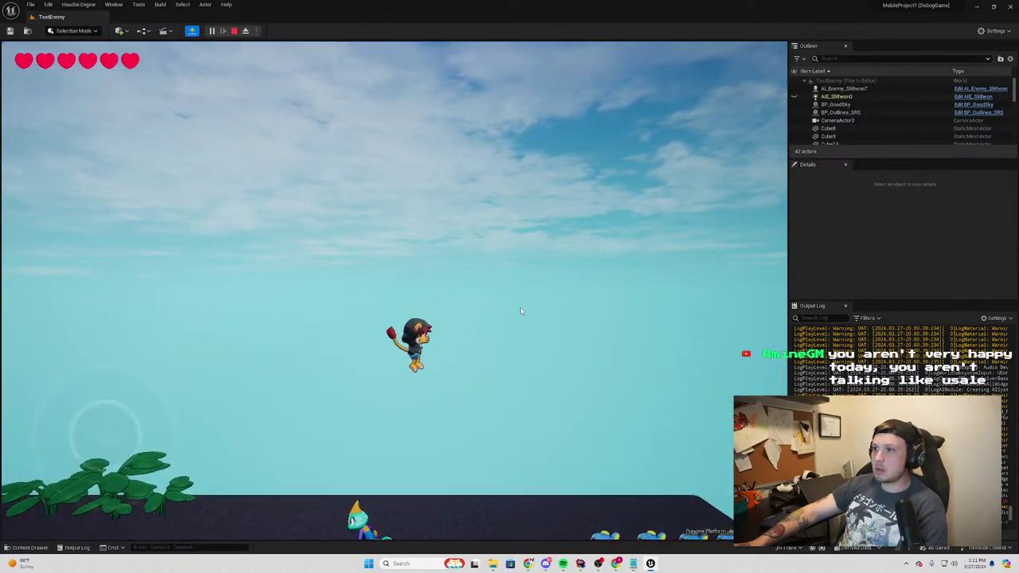
key(Escape)
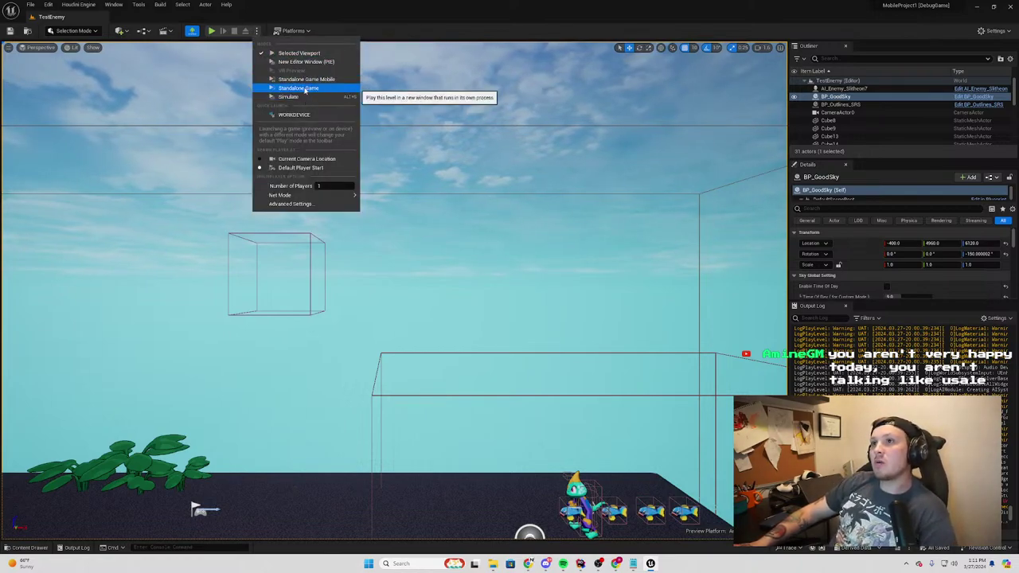
click(258, 32)
click(258, 32)
click(257, 32)
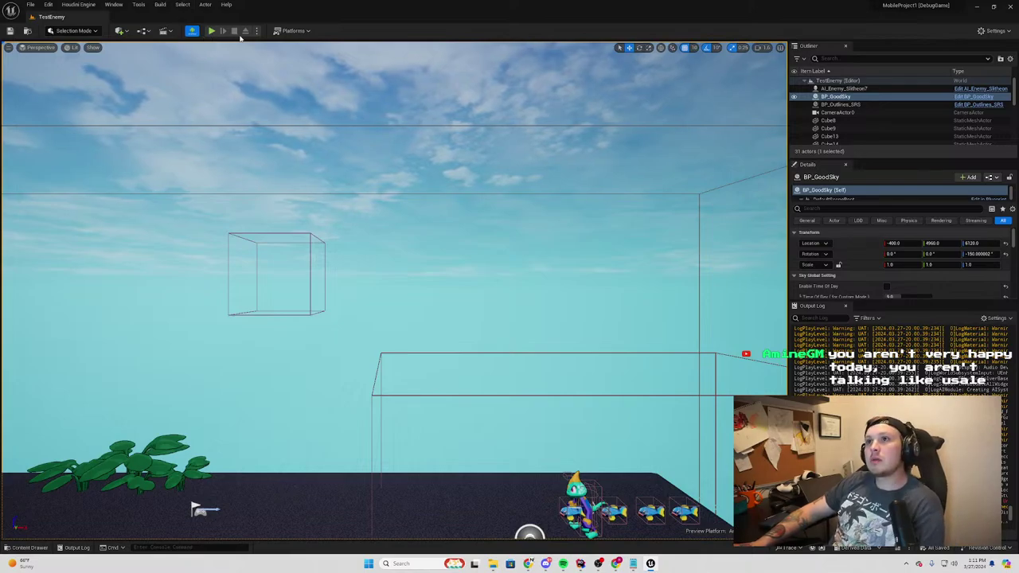
click(256, 30)
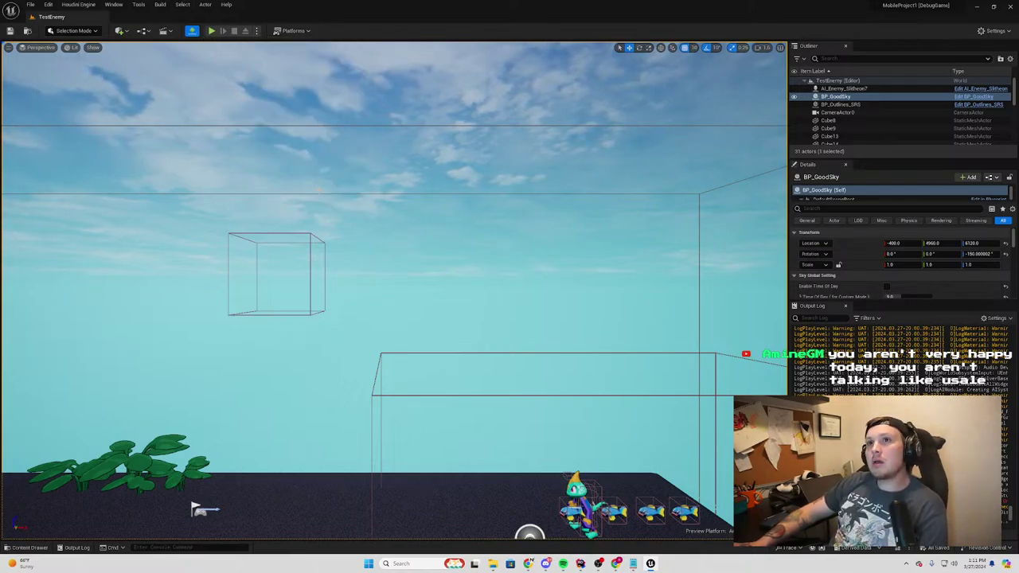
right_drag(398, 279, 398, 278)
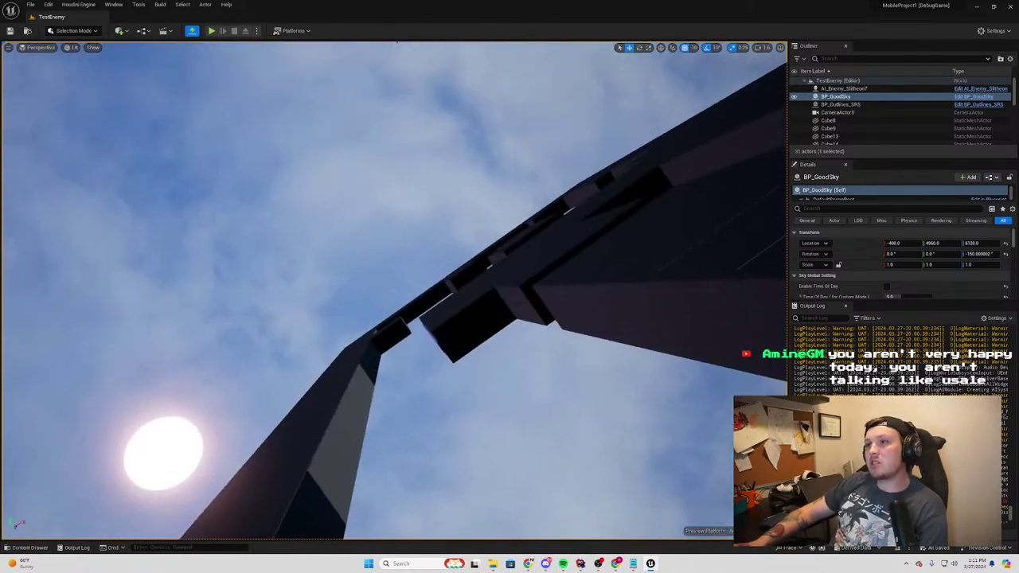
right_drag(316, 345, 316, 346)
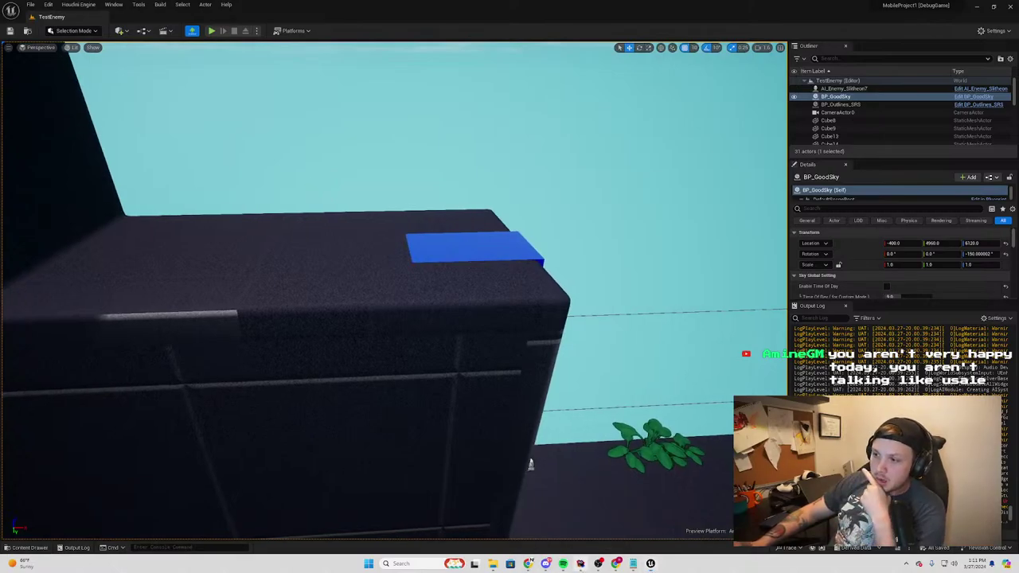
click(580, 564)
scroll(578, 353, down, 7)
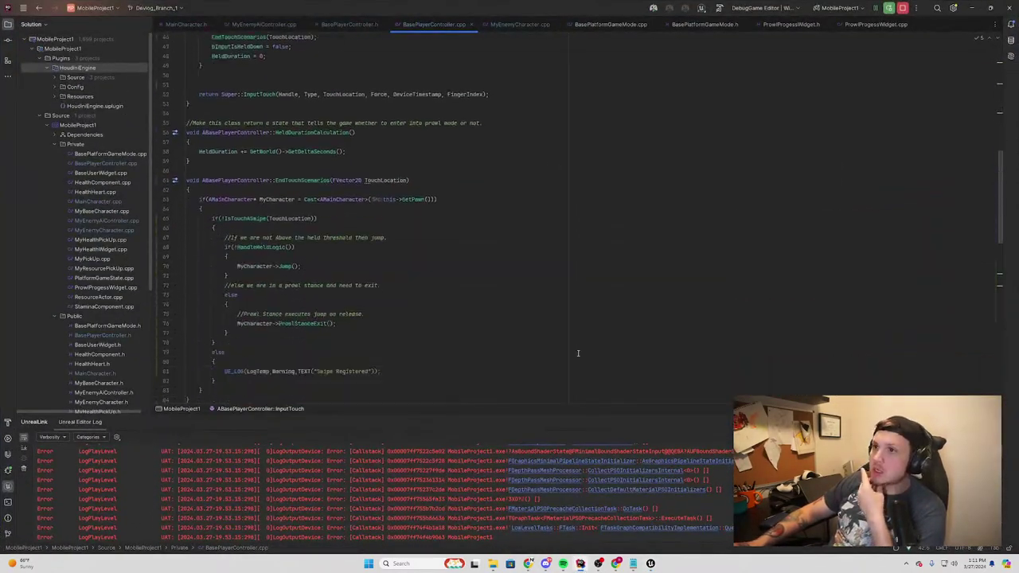
scroll(566, 345, down, 7)
scroll(557, 350, down, 7)
scroll(479, 324, down, 6)
click(479, 324)
scroll(480, 324, down, 1)
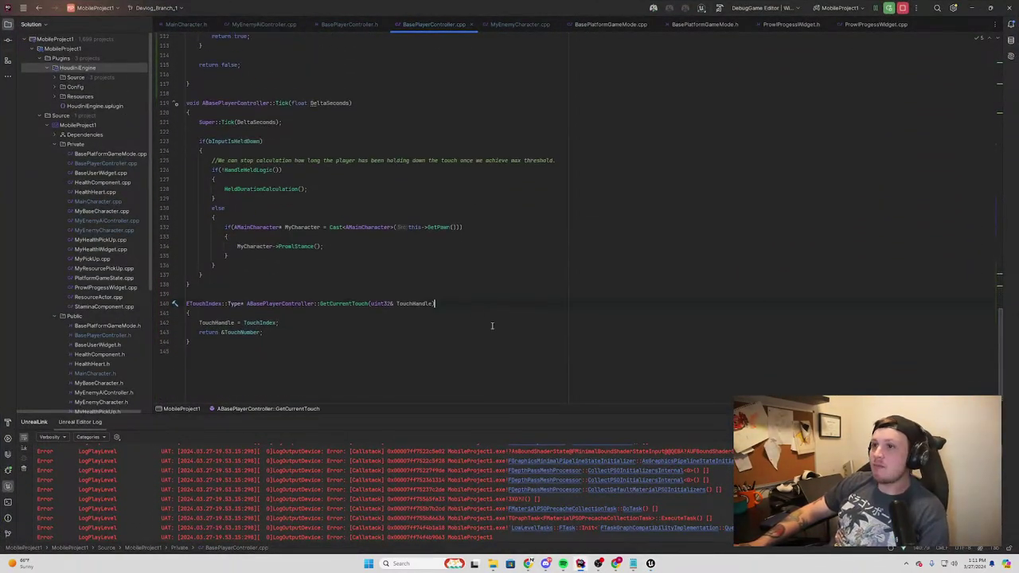
key(alt+Tab)
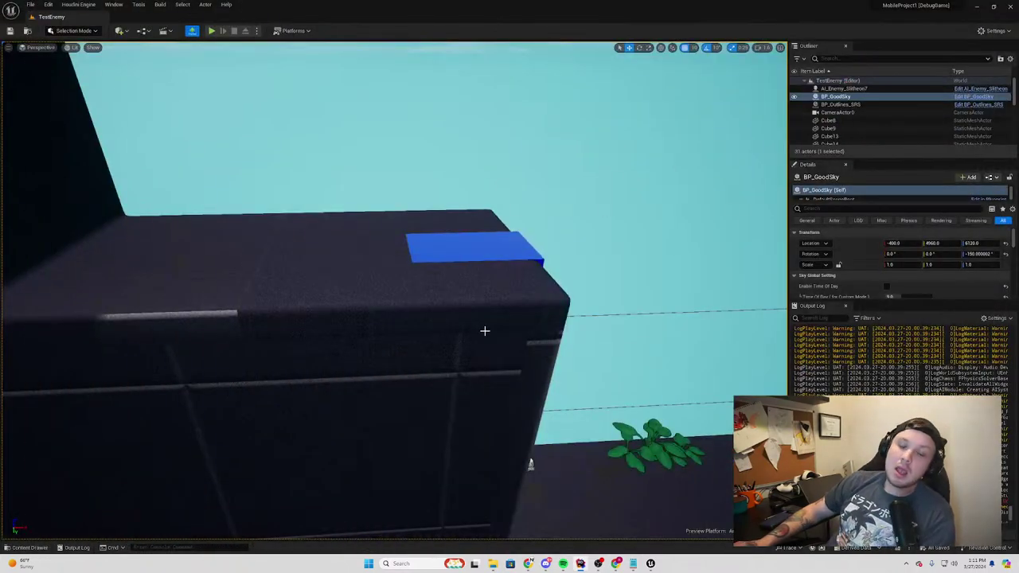
mouse_move(438, 318)
right_down()
mouse_move(356, 406)
mouse_move(631, 531)
mouse_move(605, 537)
mouse_move(435, 322)
right_up()
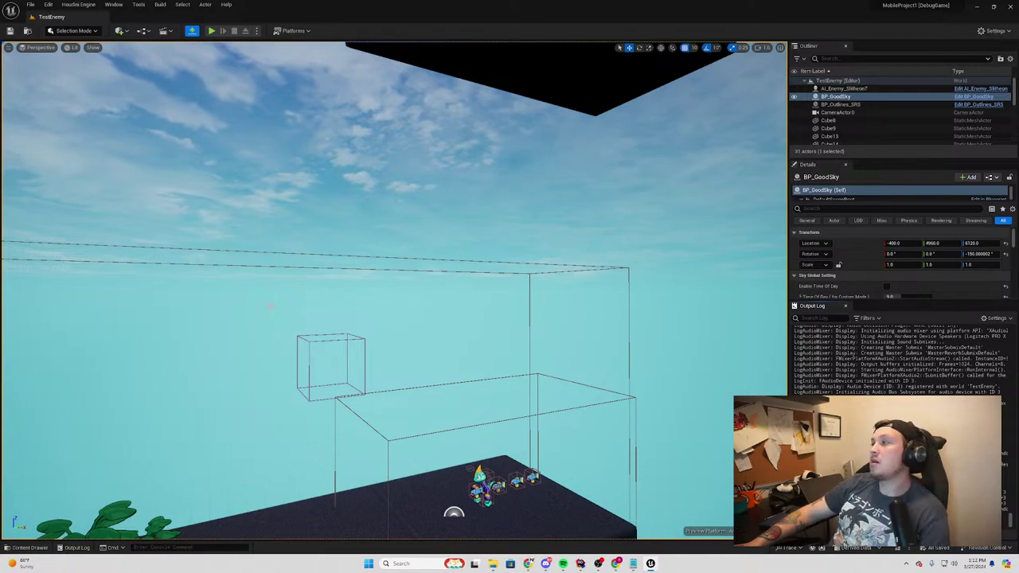
click(257, 31)
click(260, 33)
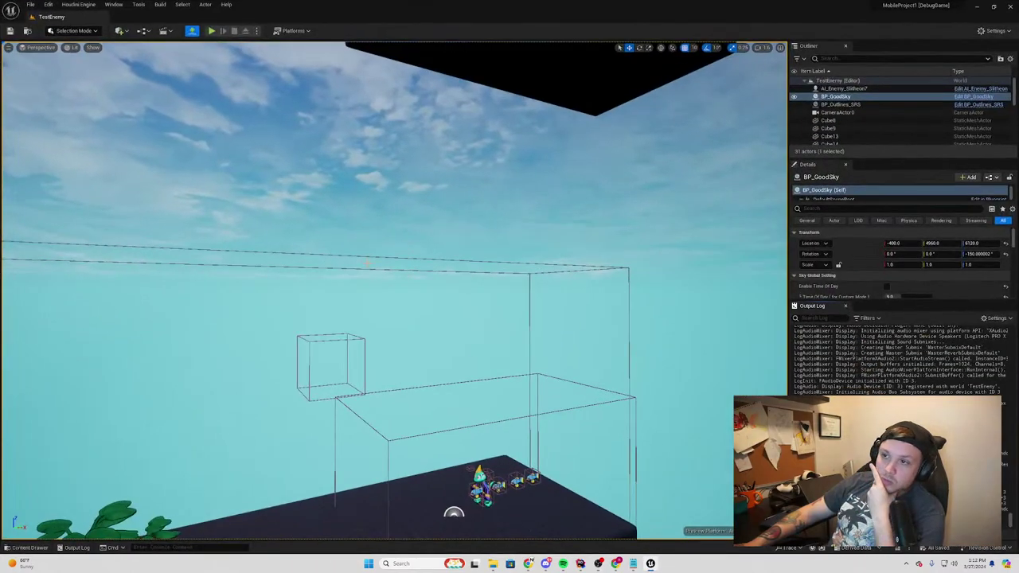
right_drag(493, 220, 724, 471)
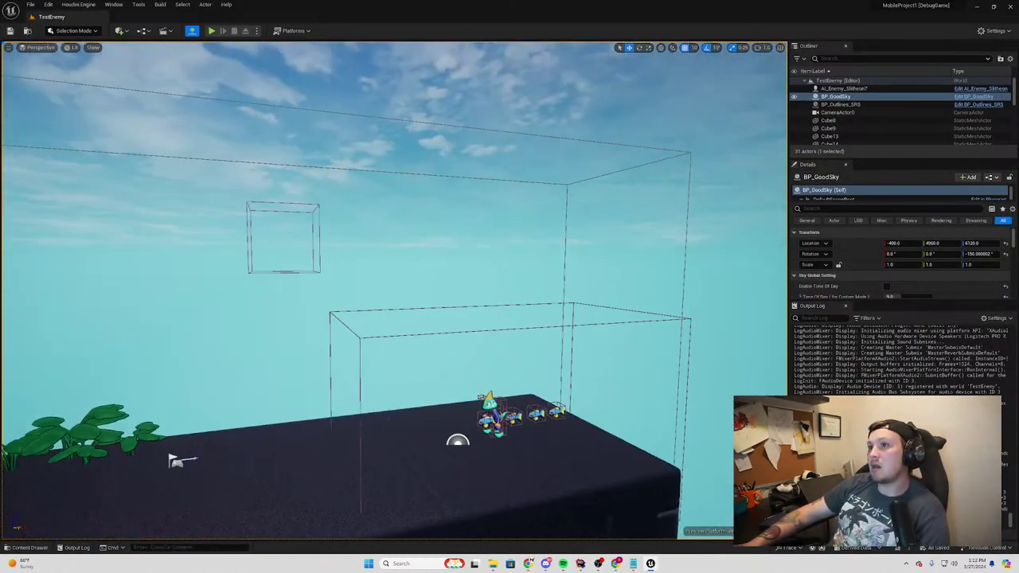
mouse_move(724, 471)
right_down()
mouse_move(60, 524)
mouse_move(32, 478)
mouse_move(16, 477)
right_up()
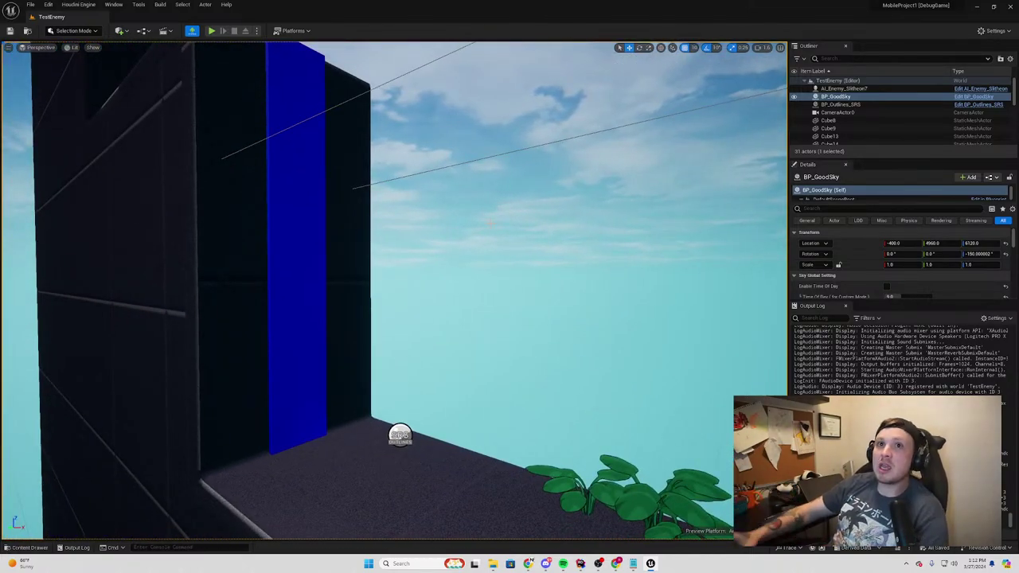
mouse_move(15, 477)
right_down()
mouse_move(48, 485)
mouse_move(40, 481)
right_up()
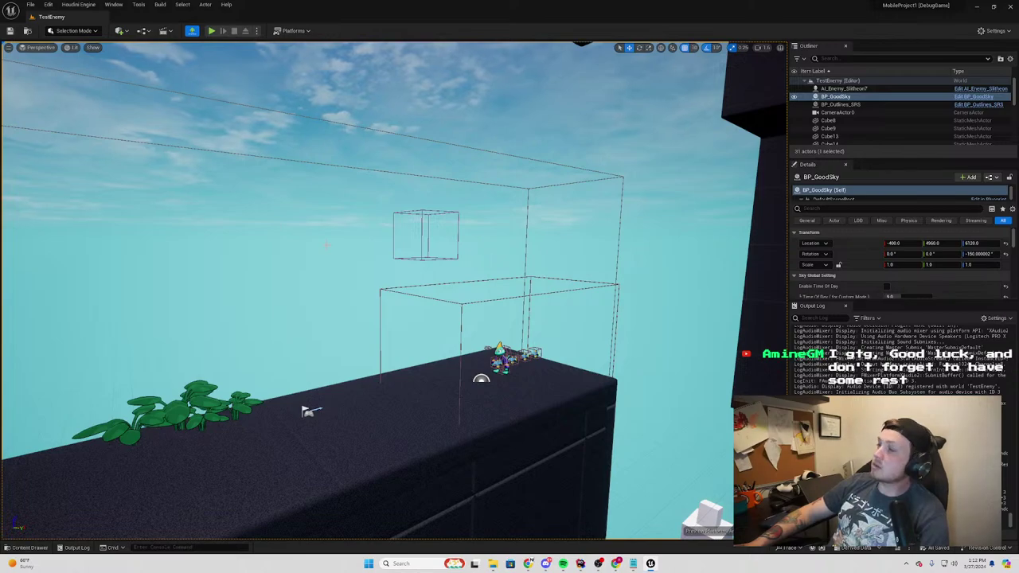
Check the Play options menu for the connected SM-S901U launch device
click(257, 33)
click(258, 32)
click(258, 33)
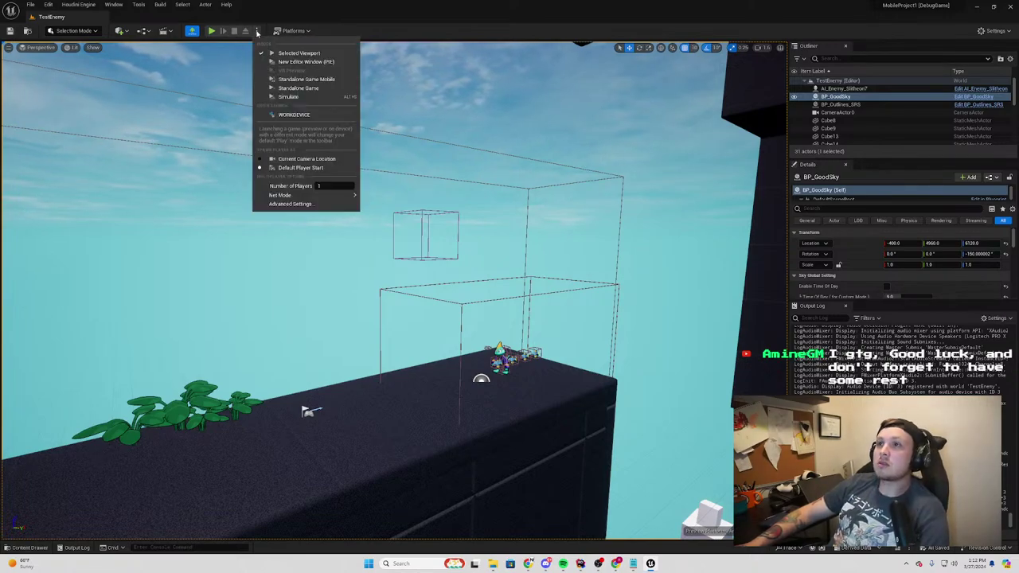
click(260, 33)
click(260, 32)
click(260, 33)
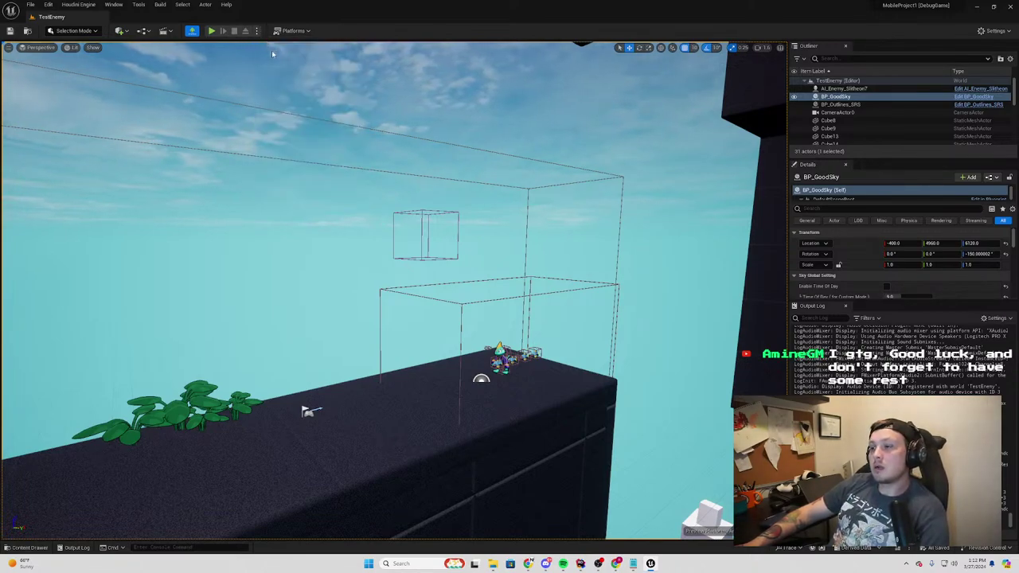
click(651, 563)
click(651, 563)
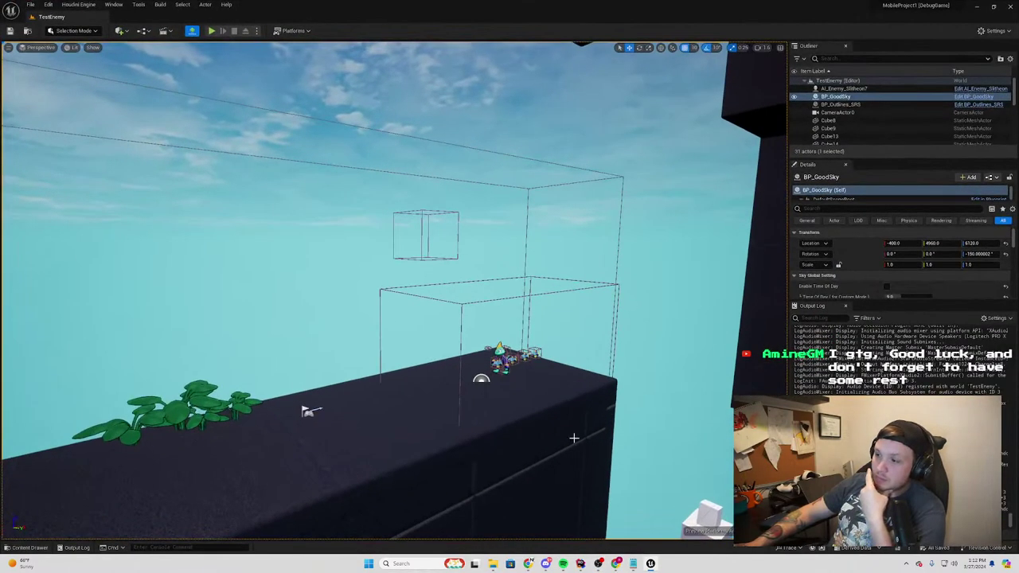
click(257, 33)
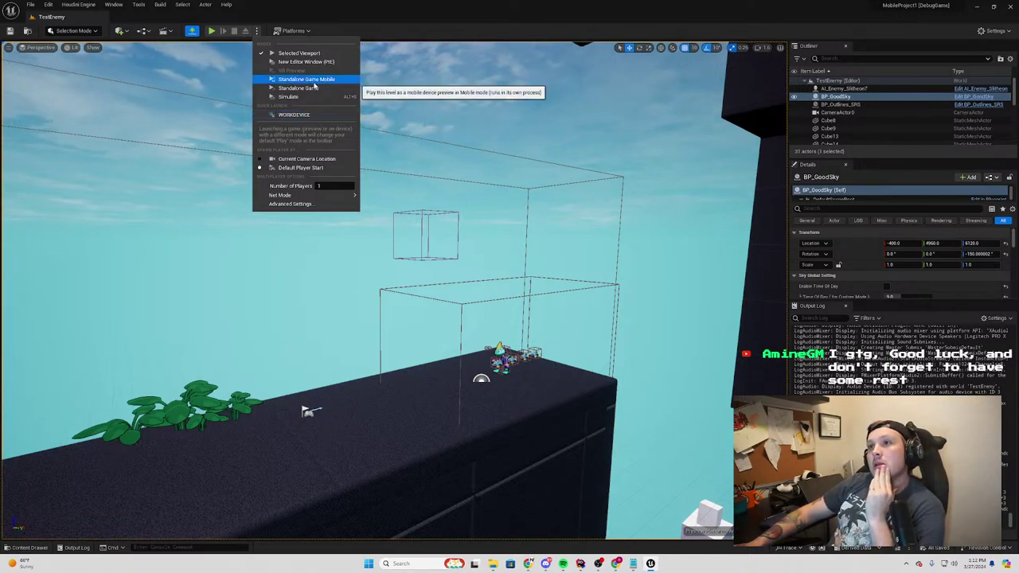
click(417, 122)
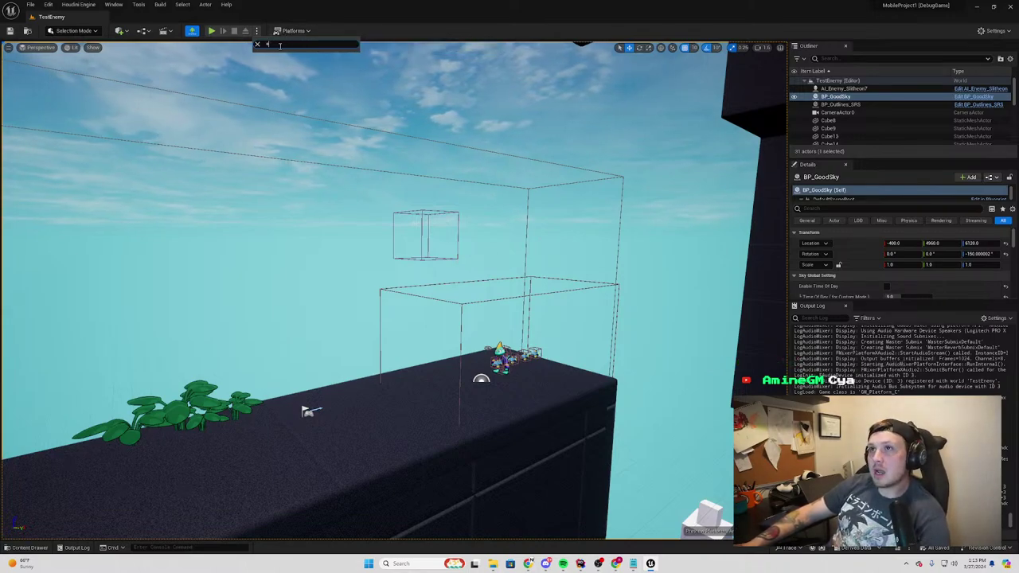
Run a quick play-in-editor test, stop it with Esc, and reopen the Play options
click(256, 30)
click(424, 10)
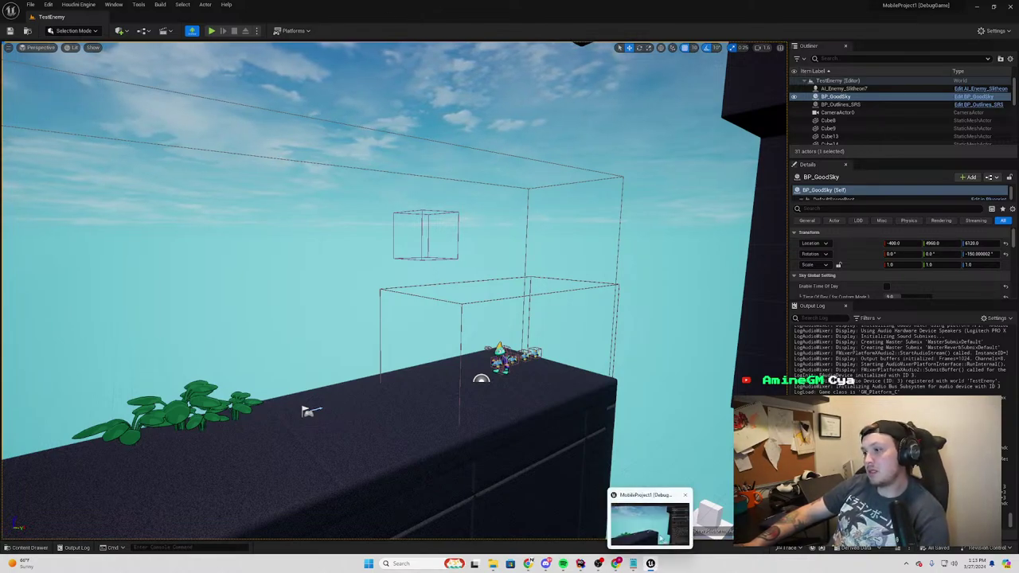
click(212, 30)
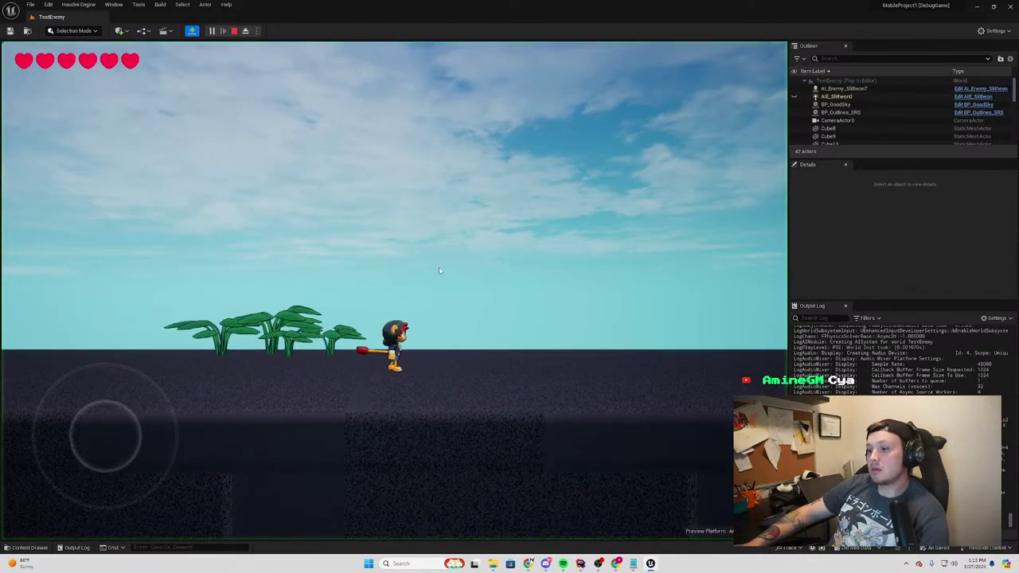
key(Escape)
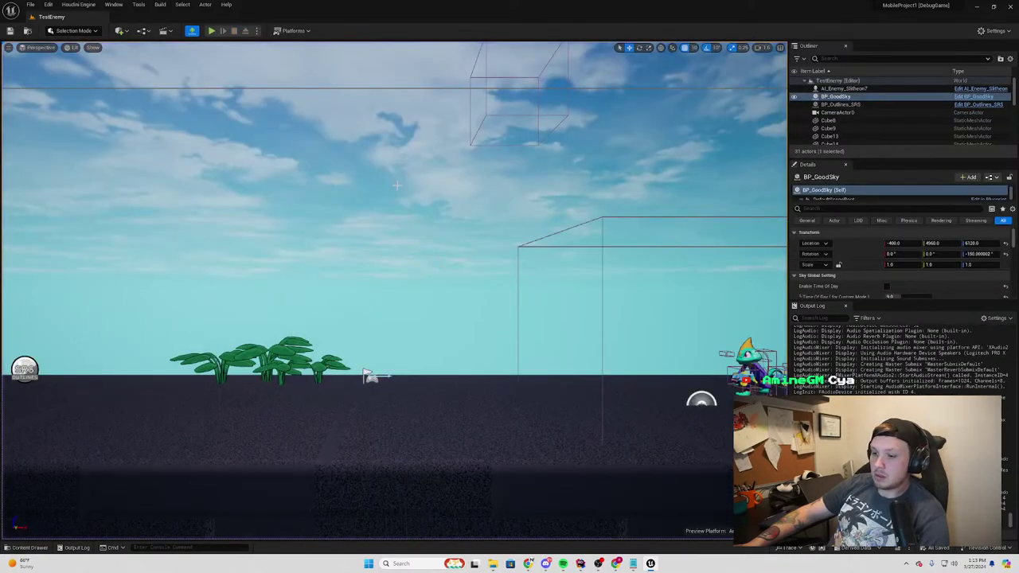
click(258, 31)
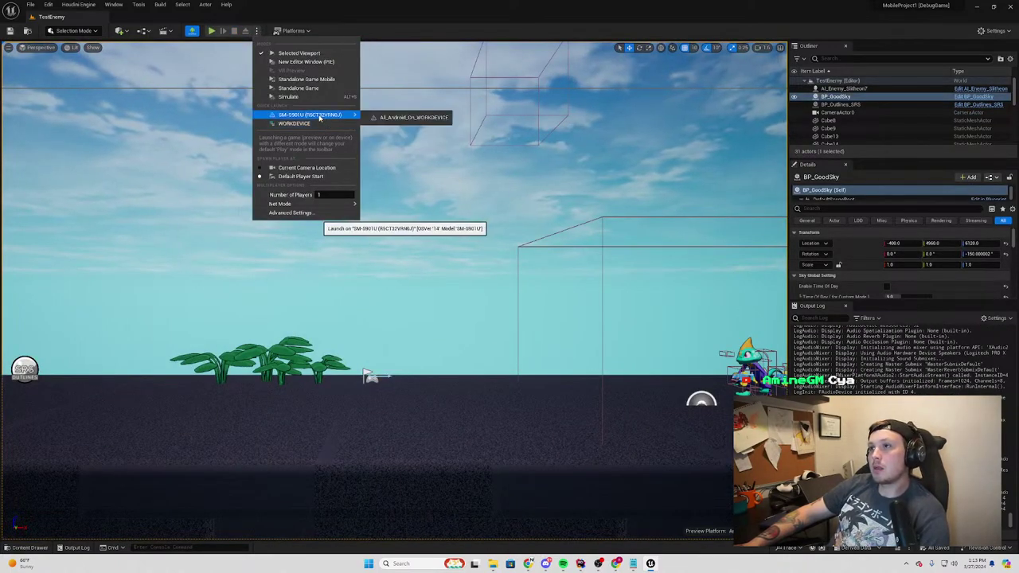
Relaunch on the phone, then highlight the FAILED compileDebugJavaWithJavac task line in the Output Log
click(317, 114)
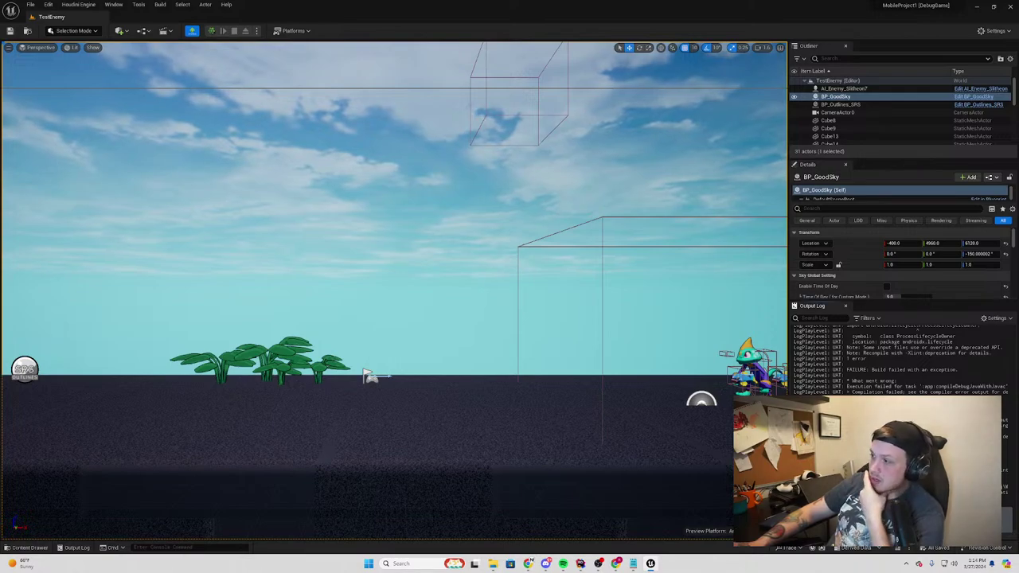
scroll(900, 358, up, 4)
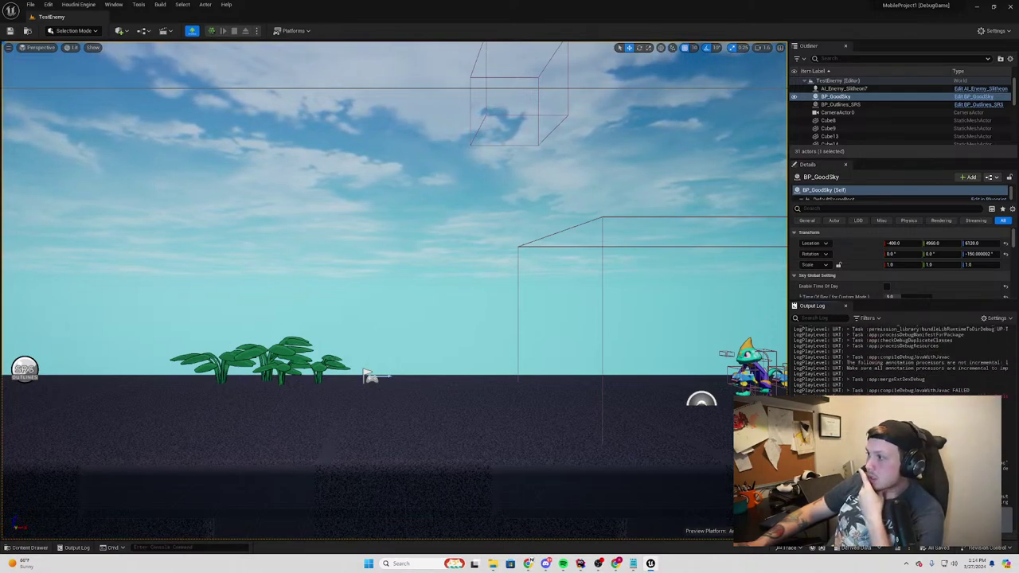
double_click(900, 391)
drag(1010, 399, 796, 396)
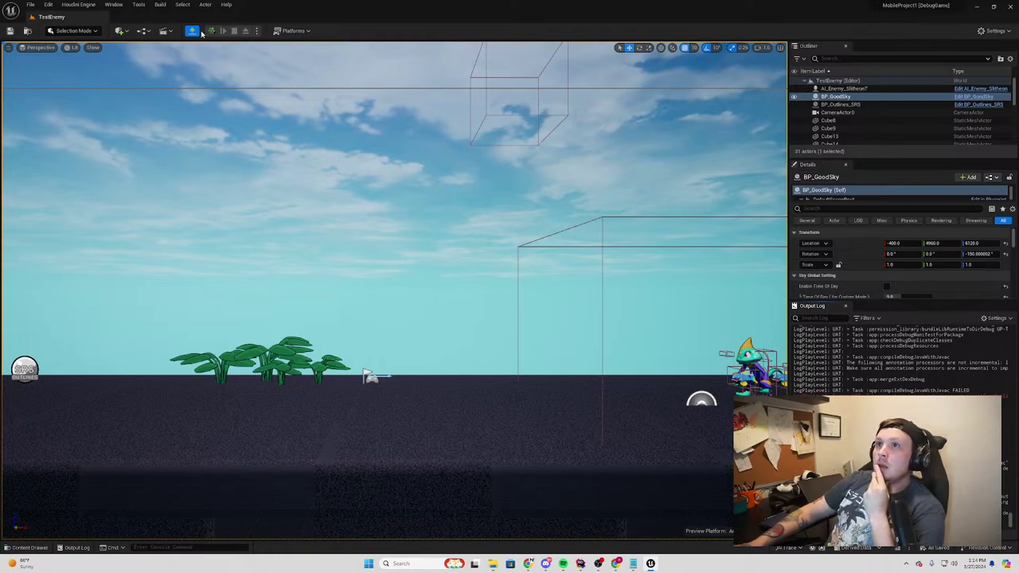
Review the Android play platform options, then switch the editor's preview platform to the mobile preview
click(258, 31)
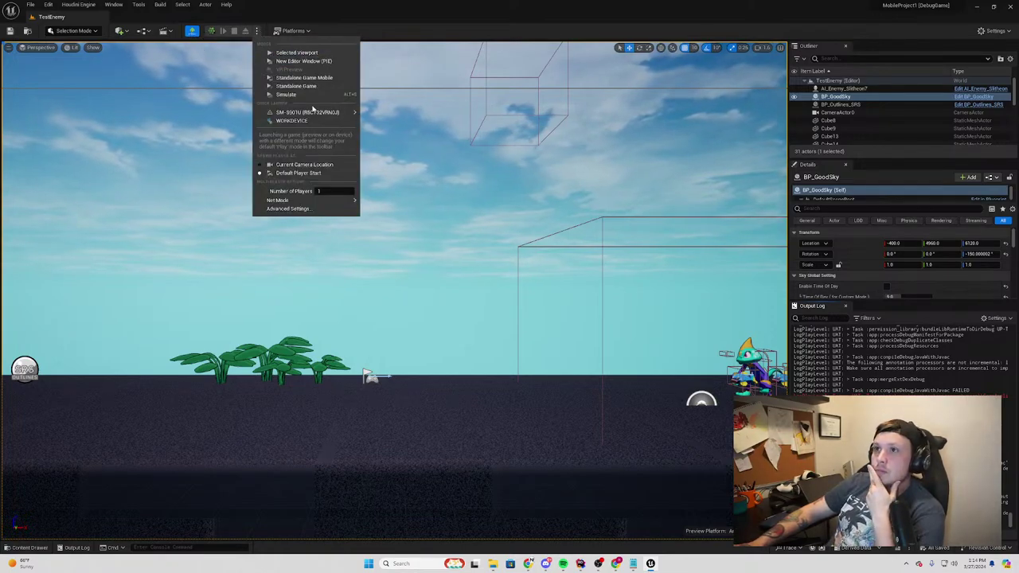
click(292, 31)
mouse_move(321, 93)
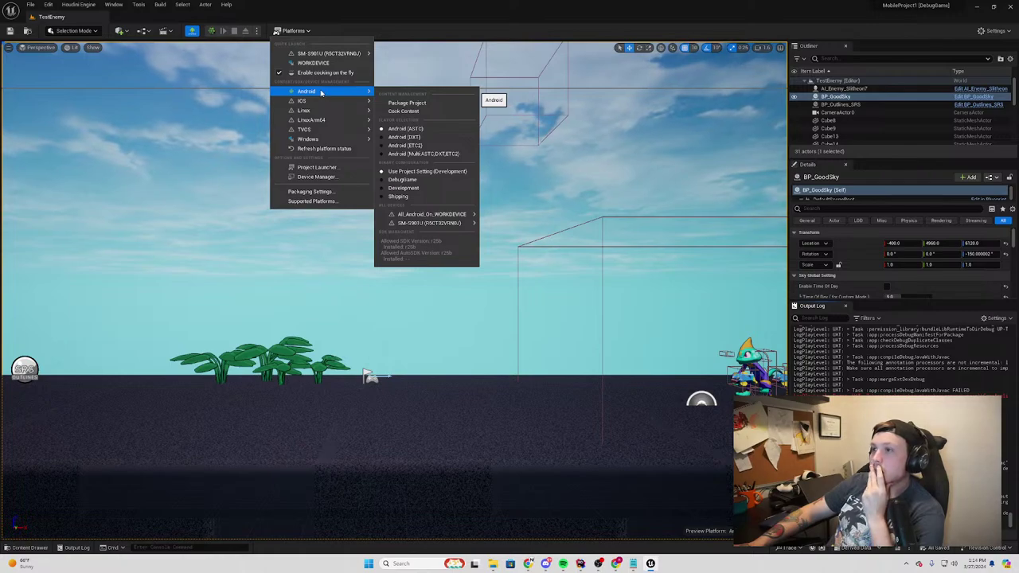
click(993, 32)
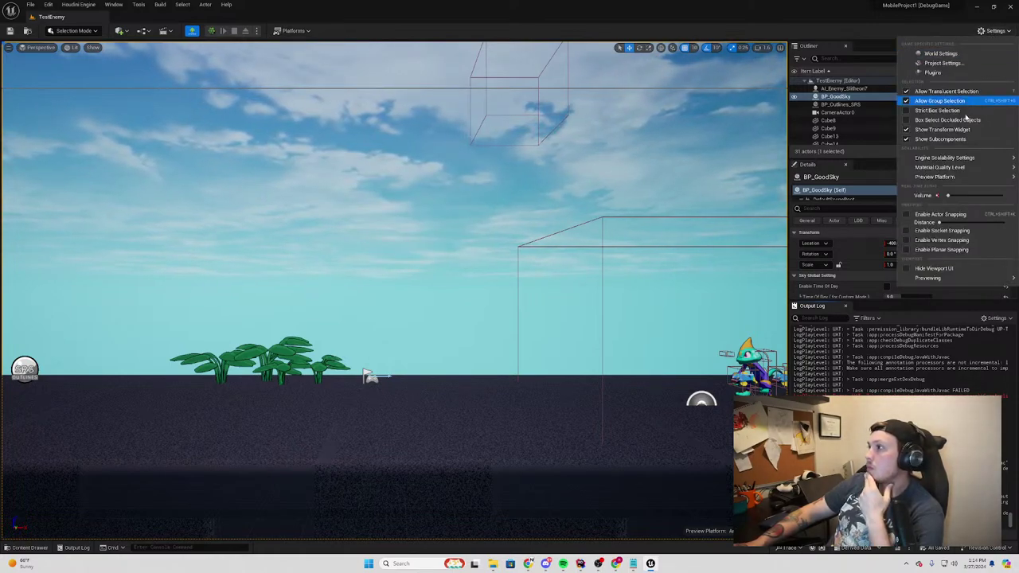
mouse_move(935, 177)
click(878, 199)
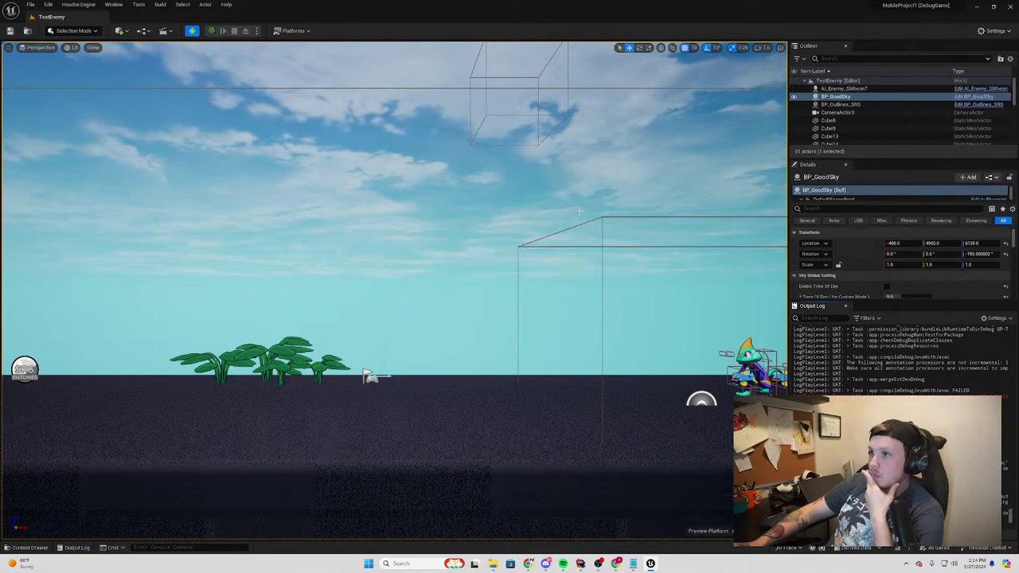
click(258, 33)
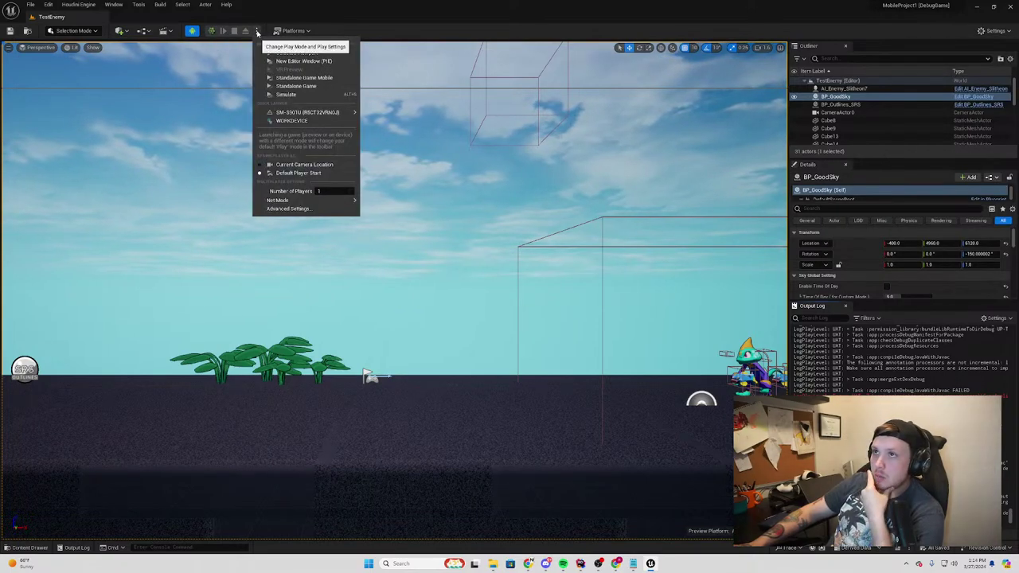
click(319, 116)
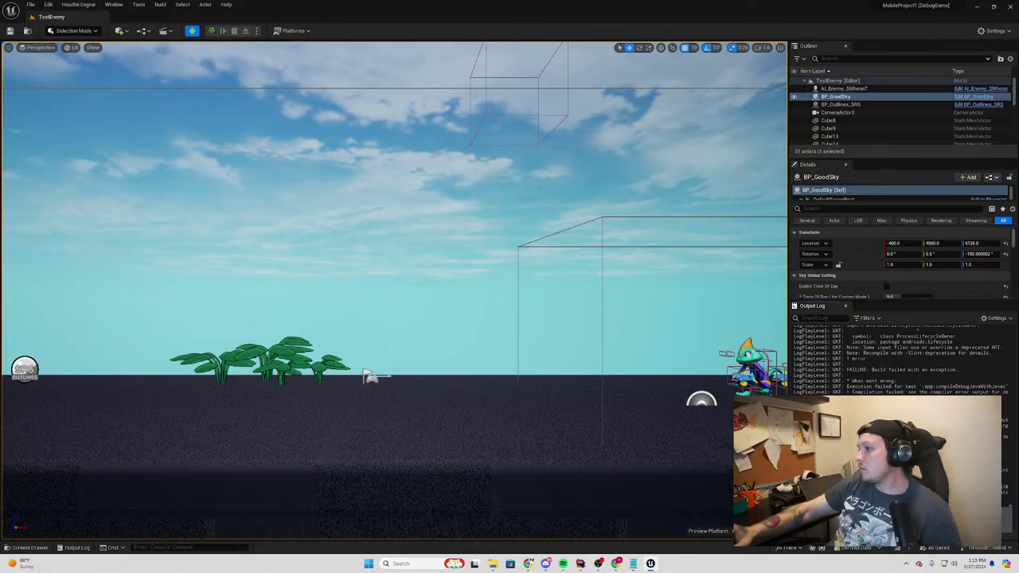
In Rider's build.gradle, replace the line 178 work-runtime-ktx dependency with android.arch.lifecycle:extensions:1.1.1
key(alt+Tab)
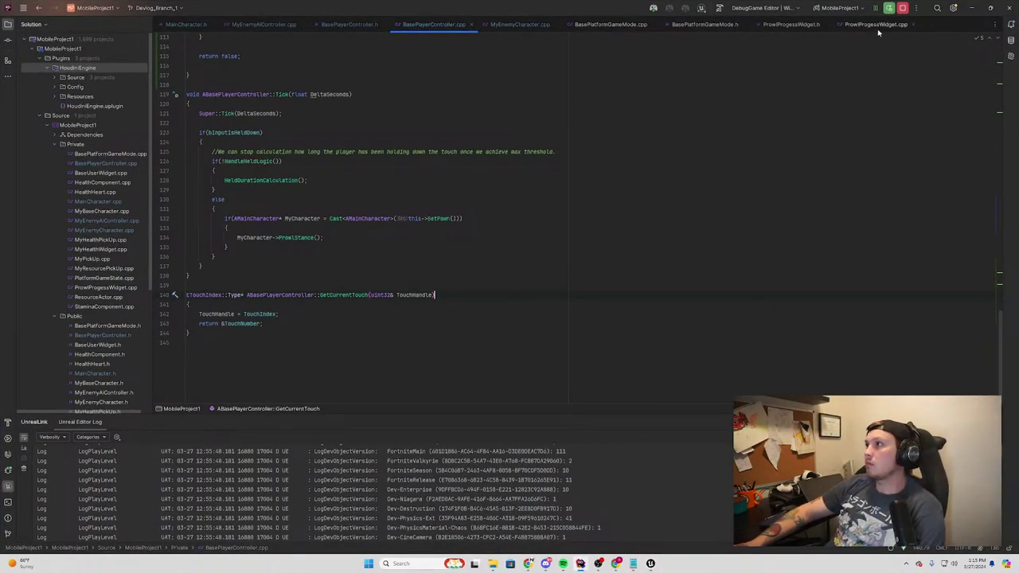
mouse_move(492, 563)
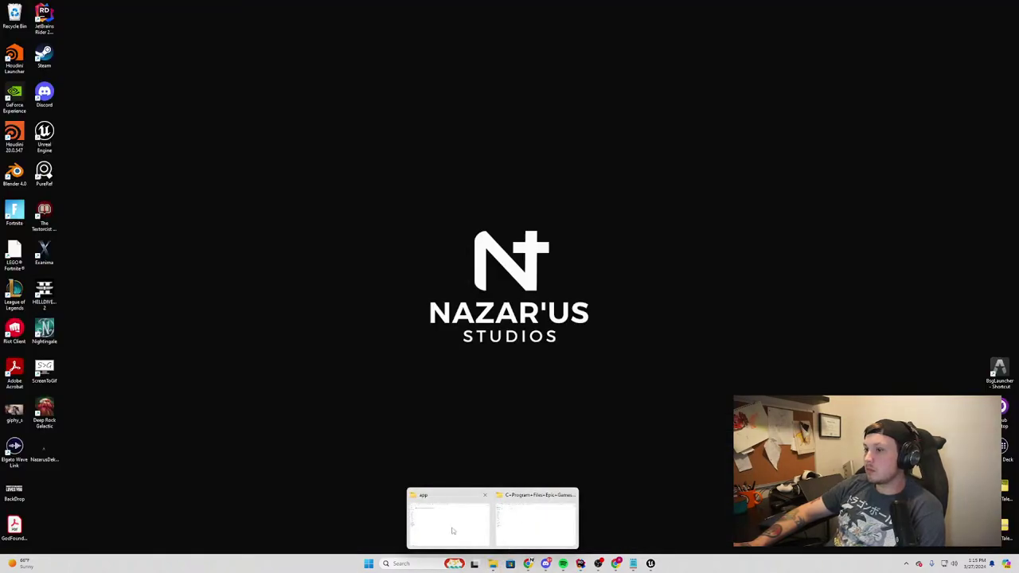
click(519, 515)
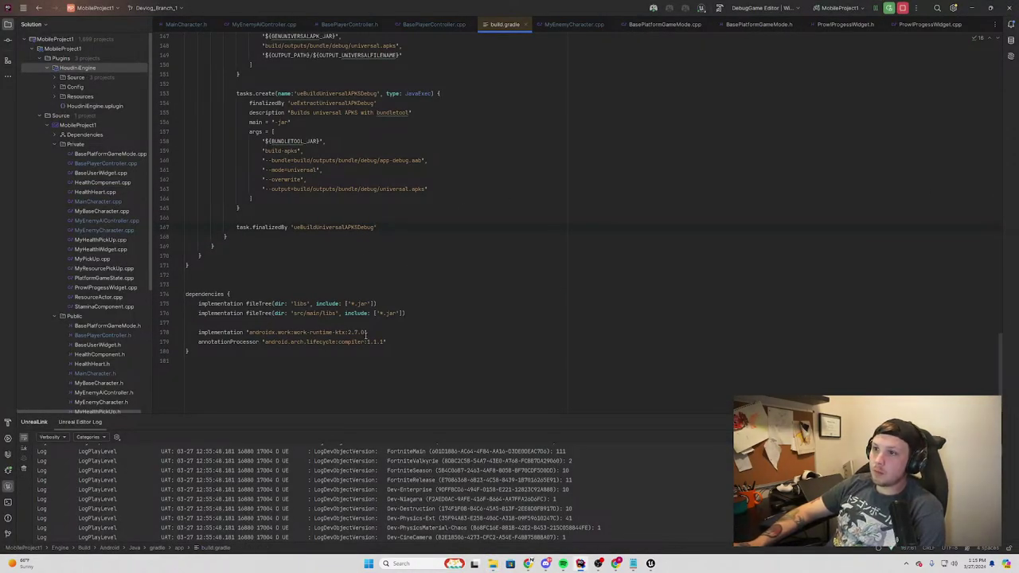
drag(368, 332, 249, 332)
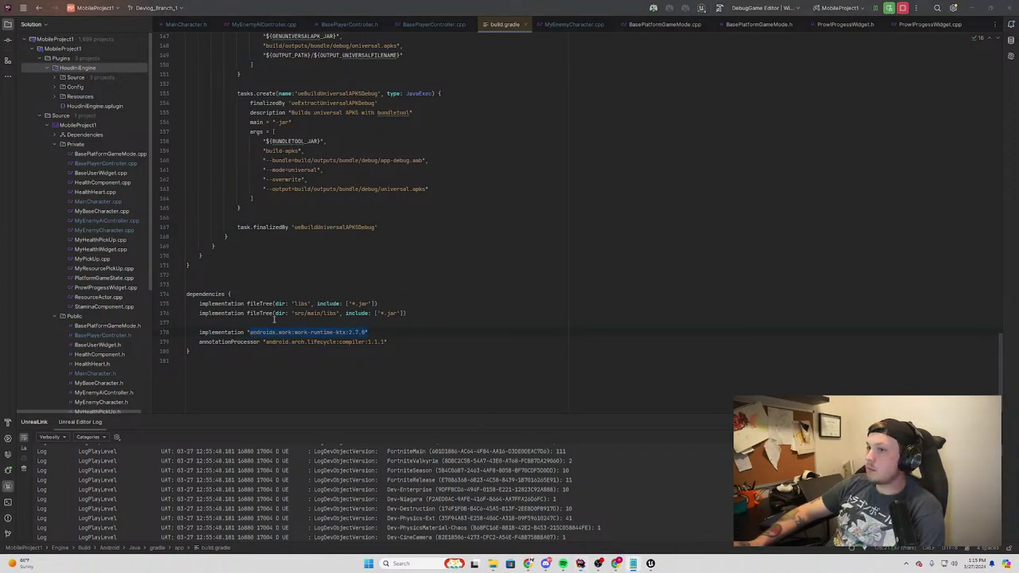
click(362, 332)
drag(362, 331, 249, 332)
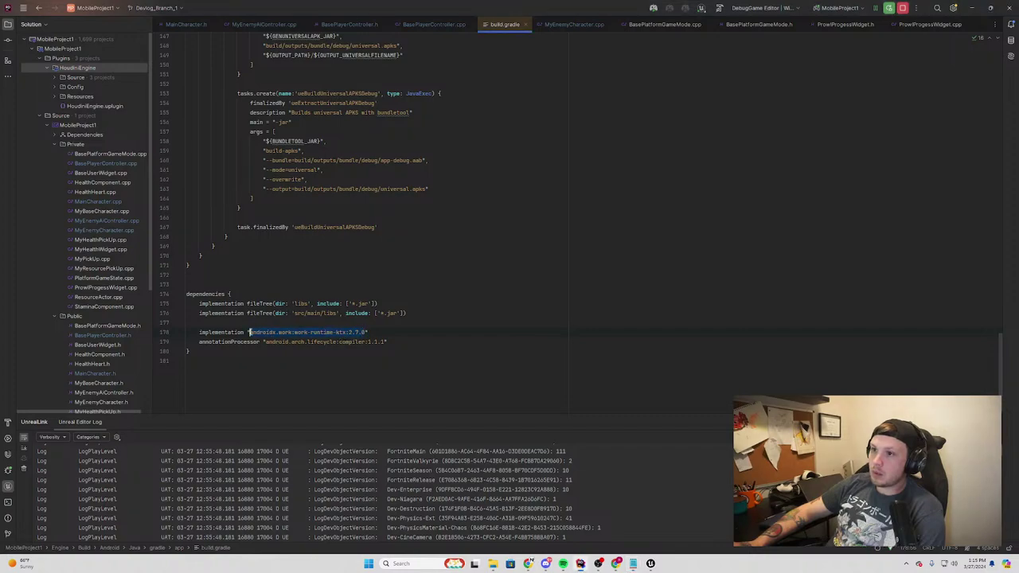
key(ctrl+v)
Close build.gradle and return to the Unreal editor
click(523, 311)
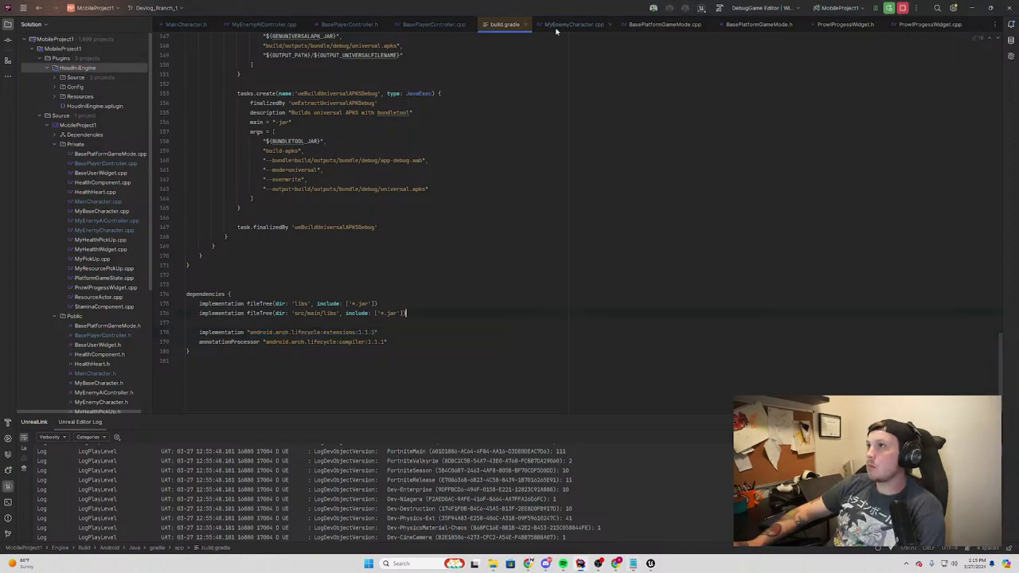
click(524, 24)
key(alt+Tab)
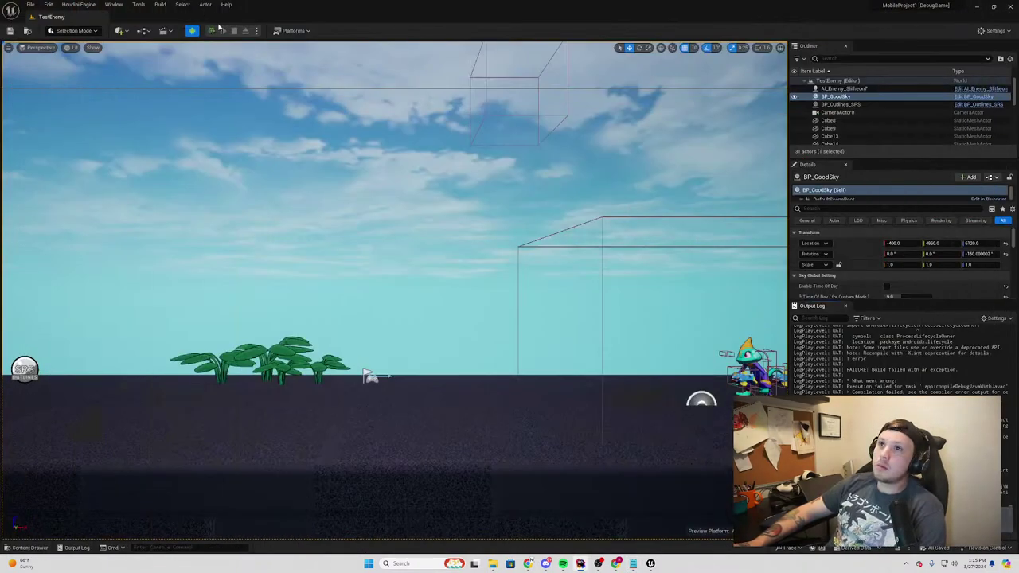
Quick Launch the game on the SM-S901U phone from the Play options menu
click(256, 30)
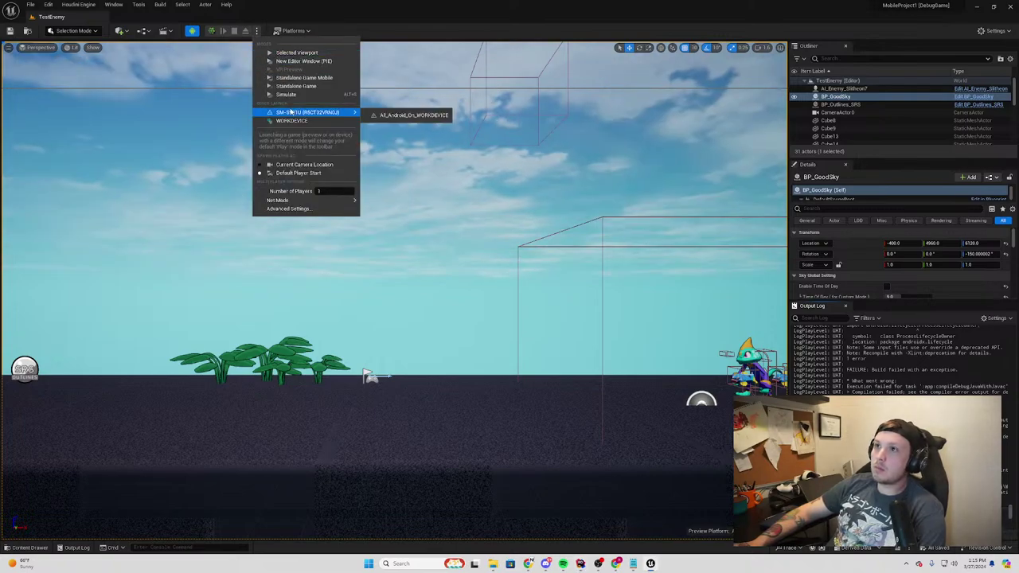
click(307, 112)
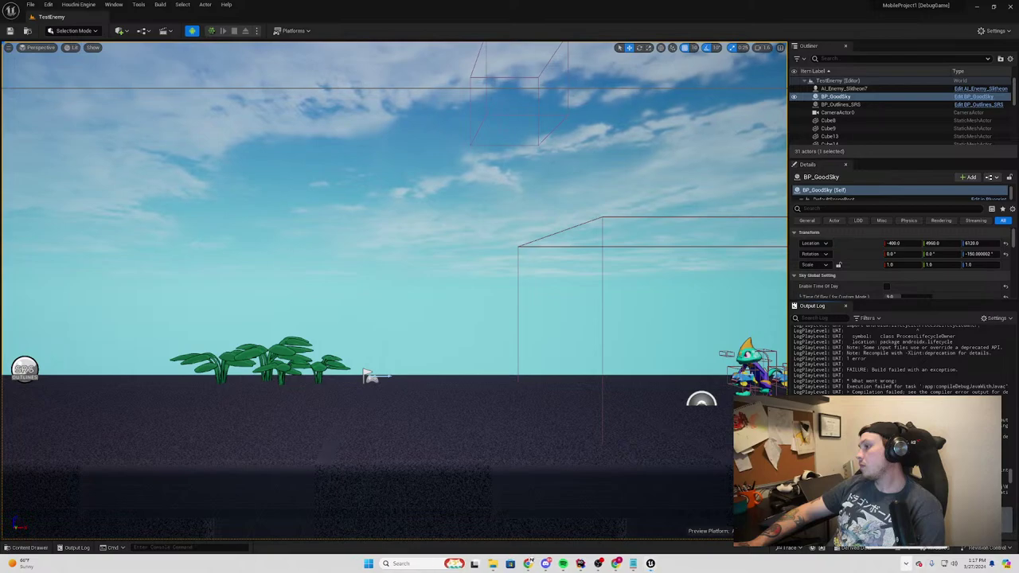
click(919, 563)
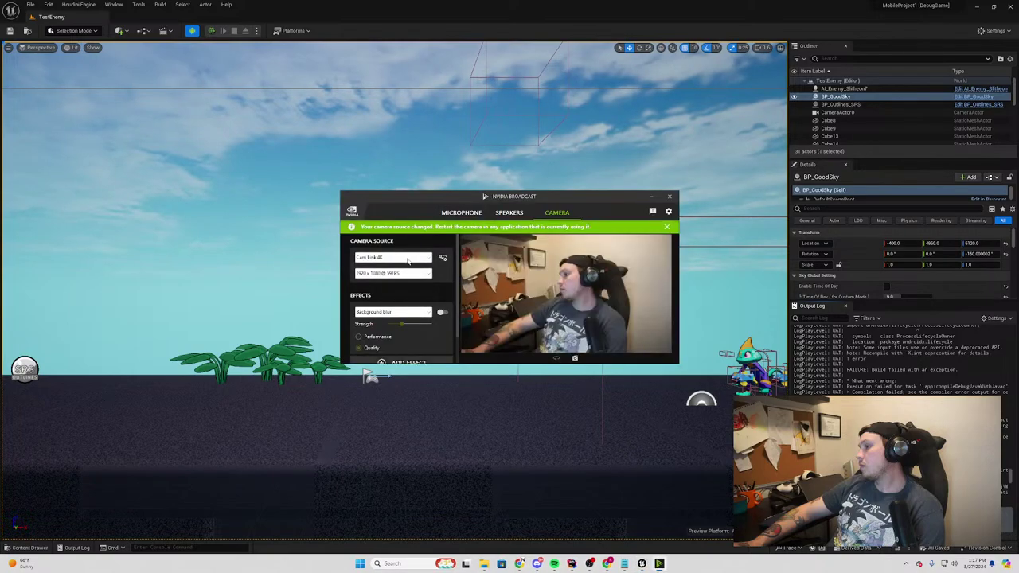
click(428, 257)
click(385, 273)
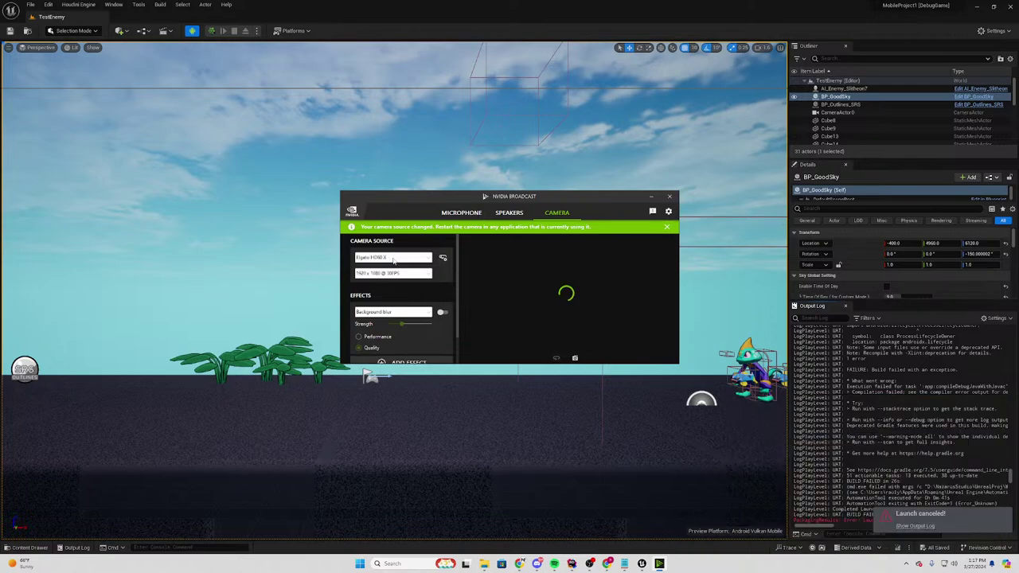
click(391, 258)
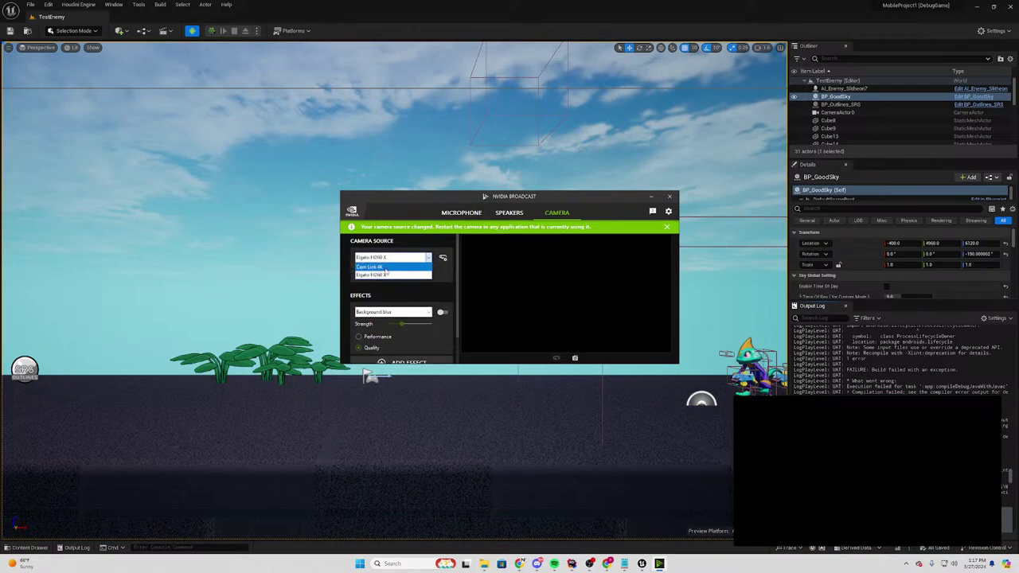
click(390, 258)
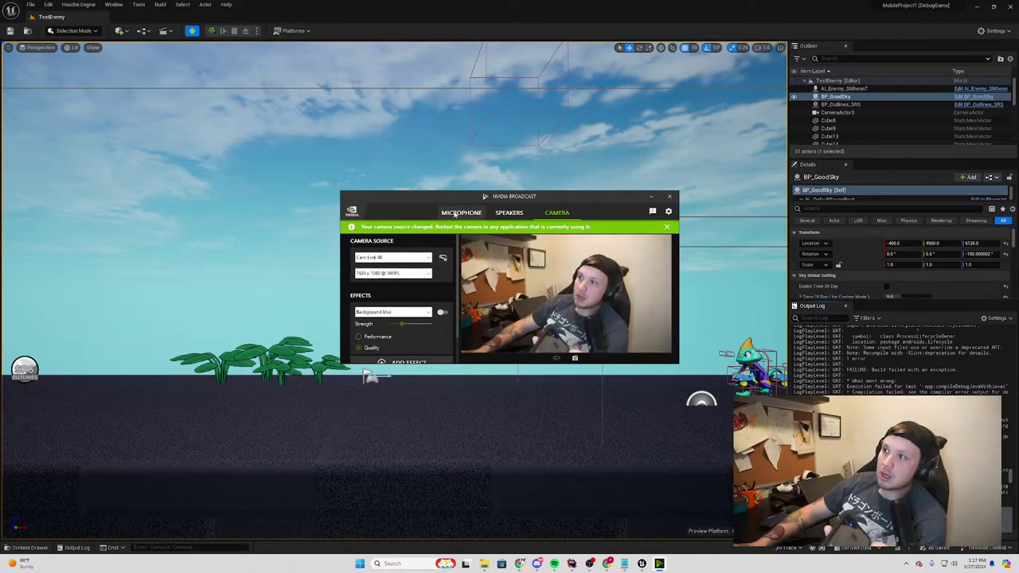
click(669, 195)
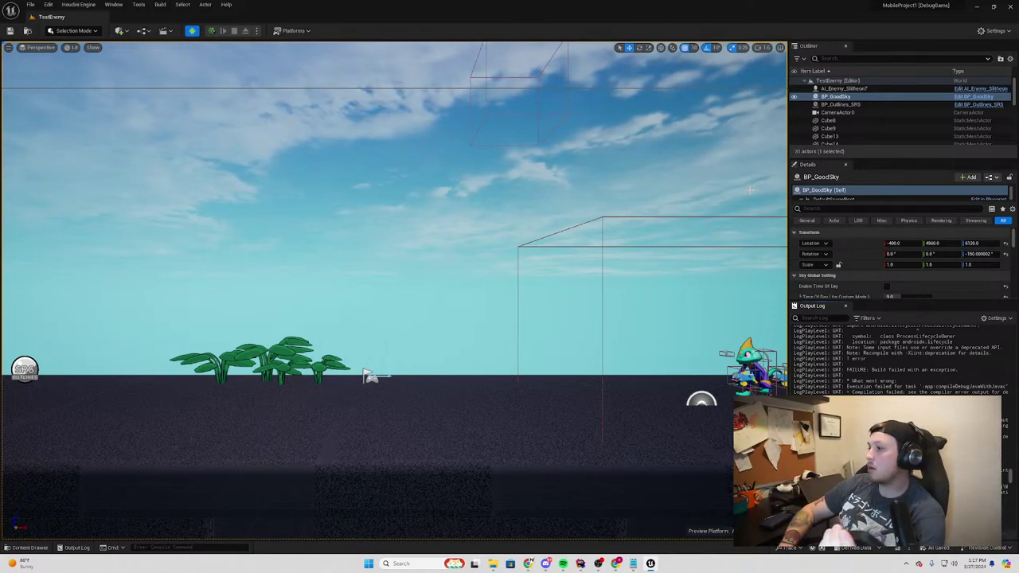
scroll(1008, 487, up, 5)
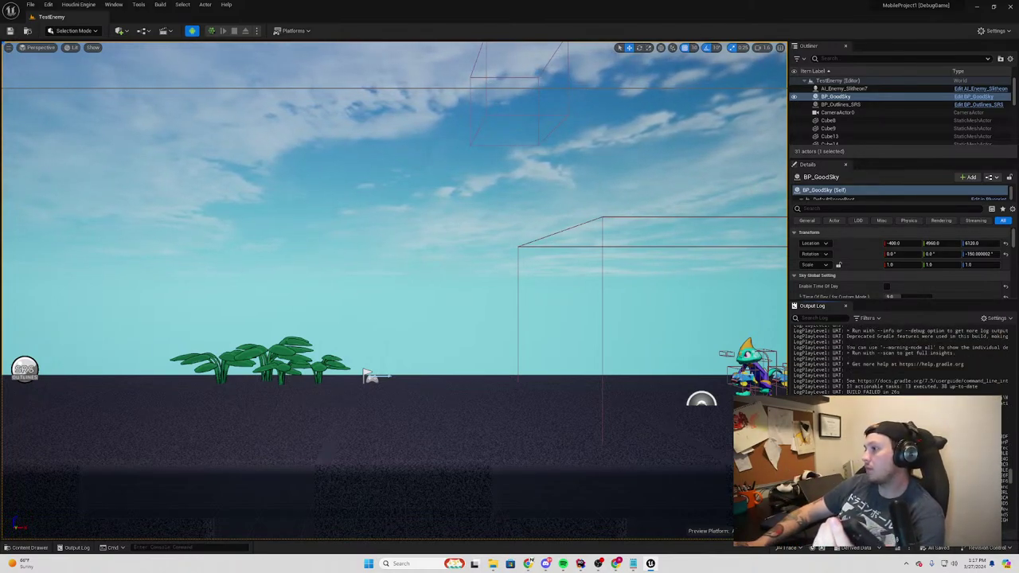
scroll(1008, 487, down, 10)
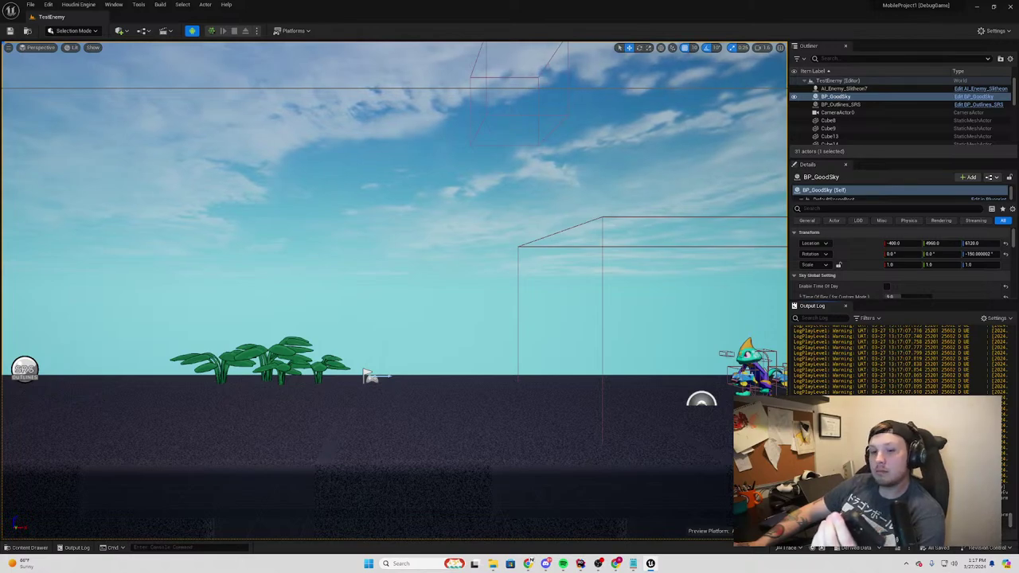